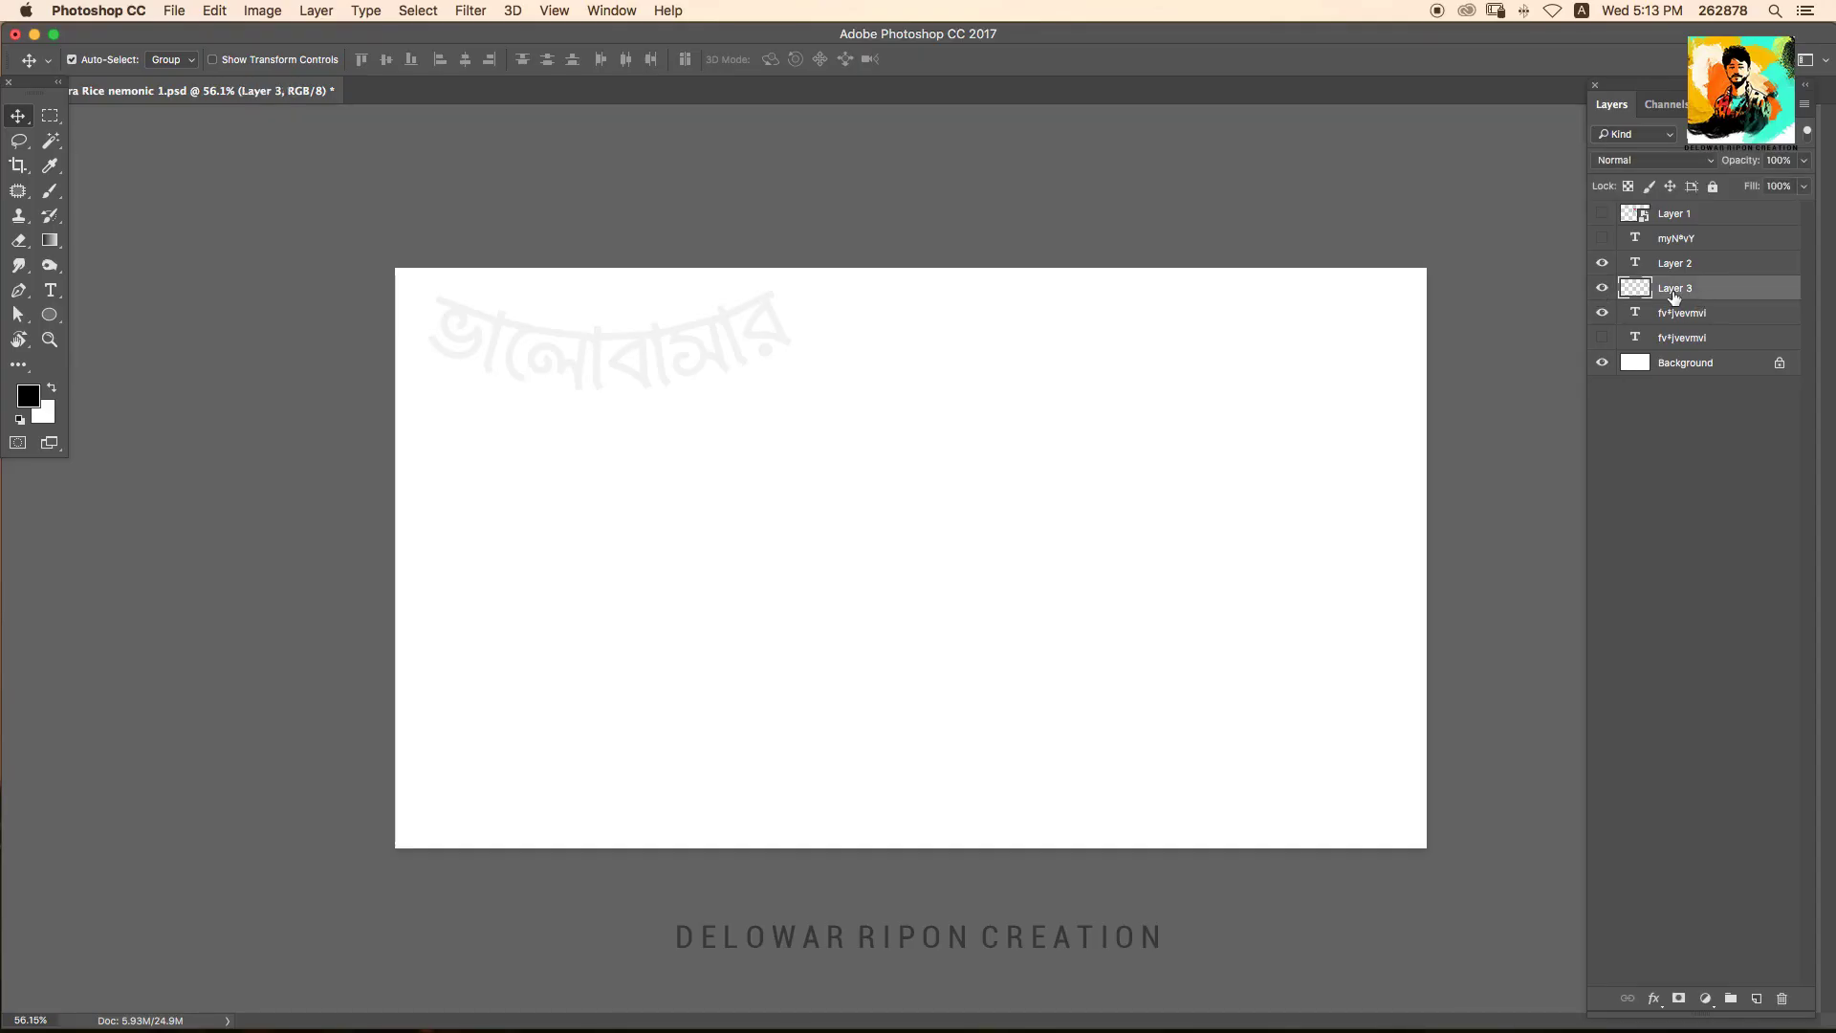
Pick a hard round brush tip and enlarge it for the letter strokes.
key(b)
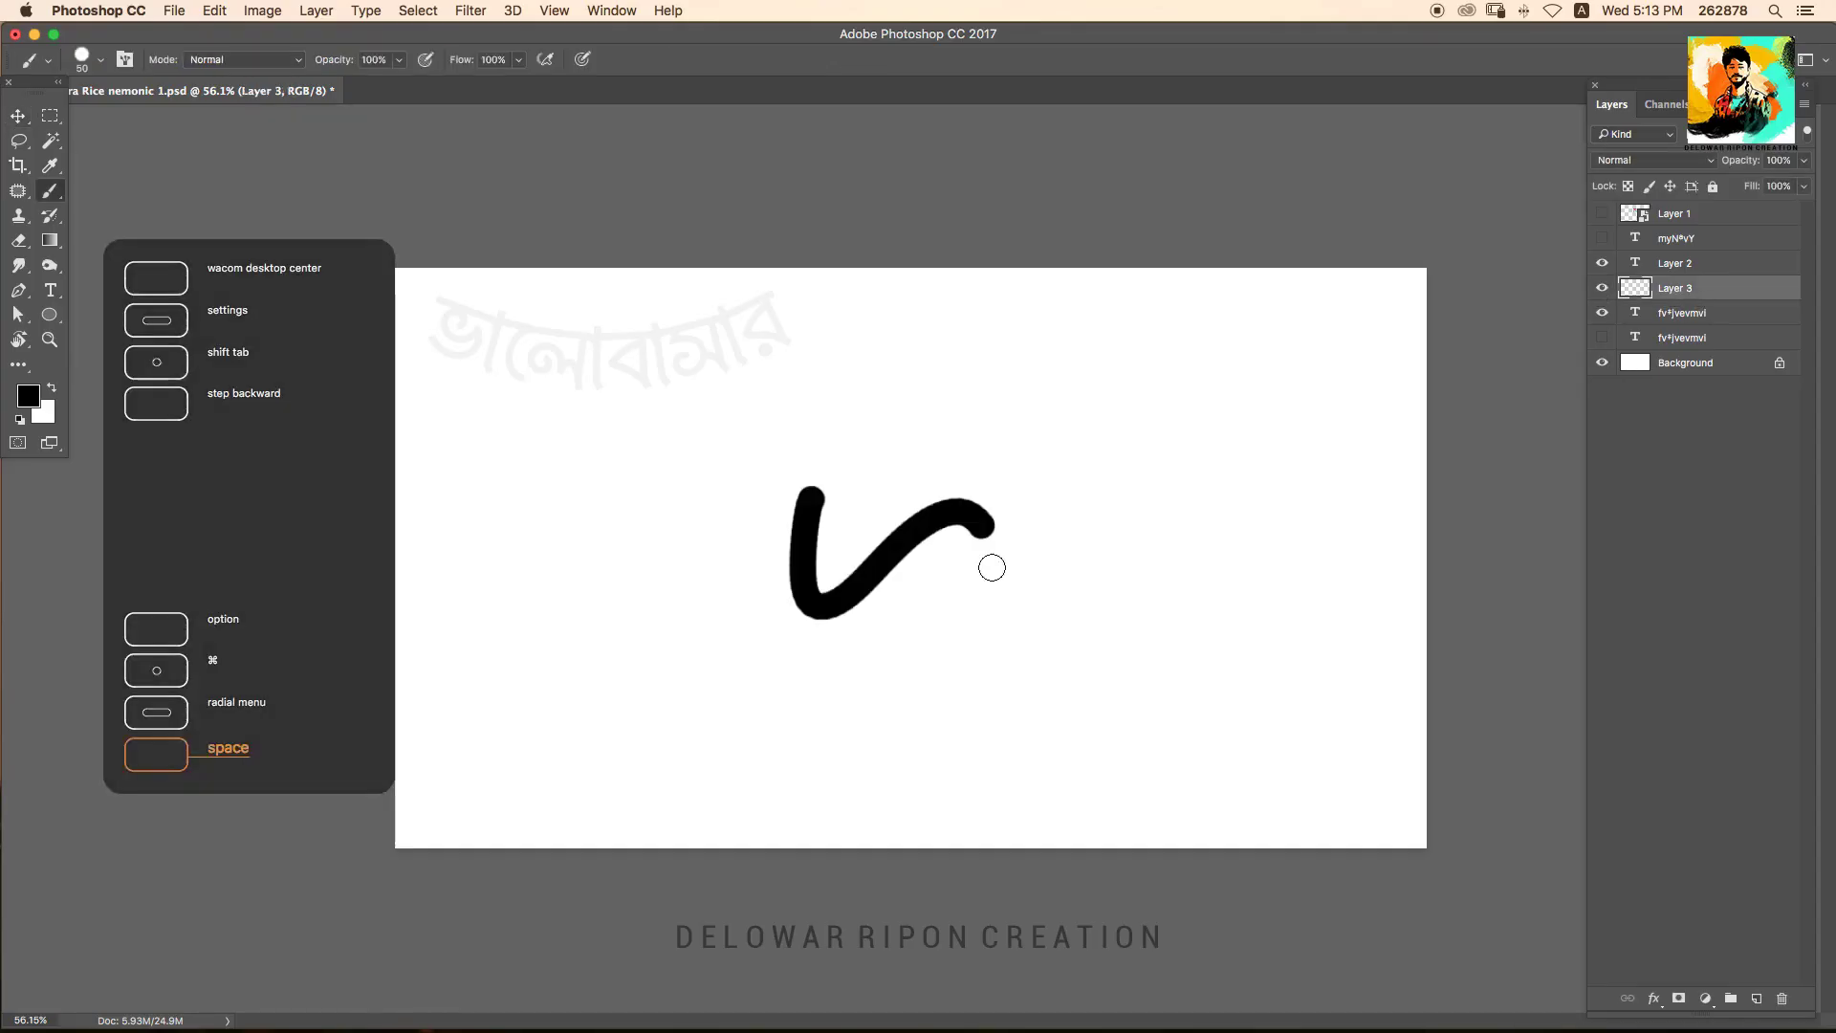
key(F5)
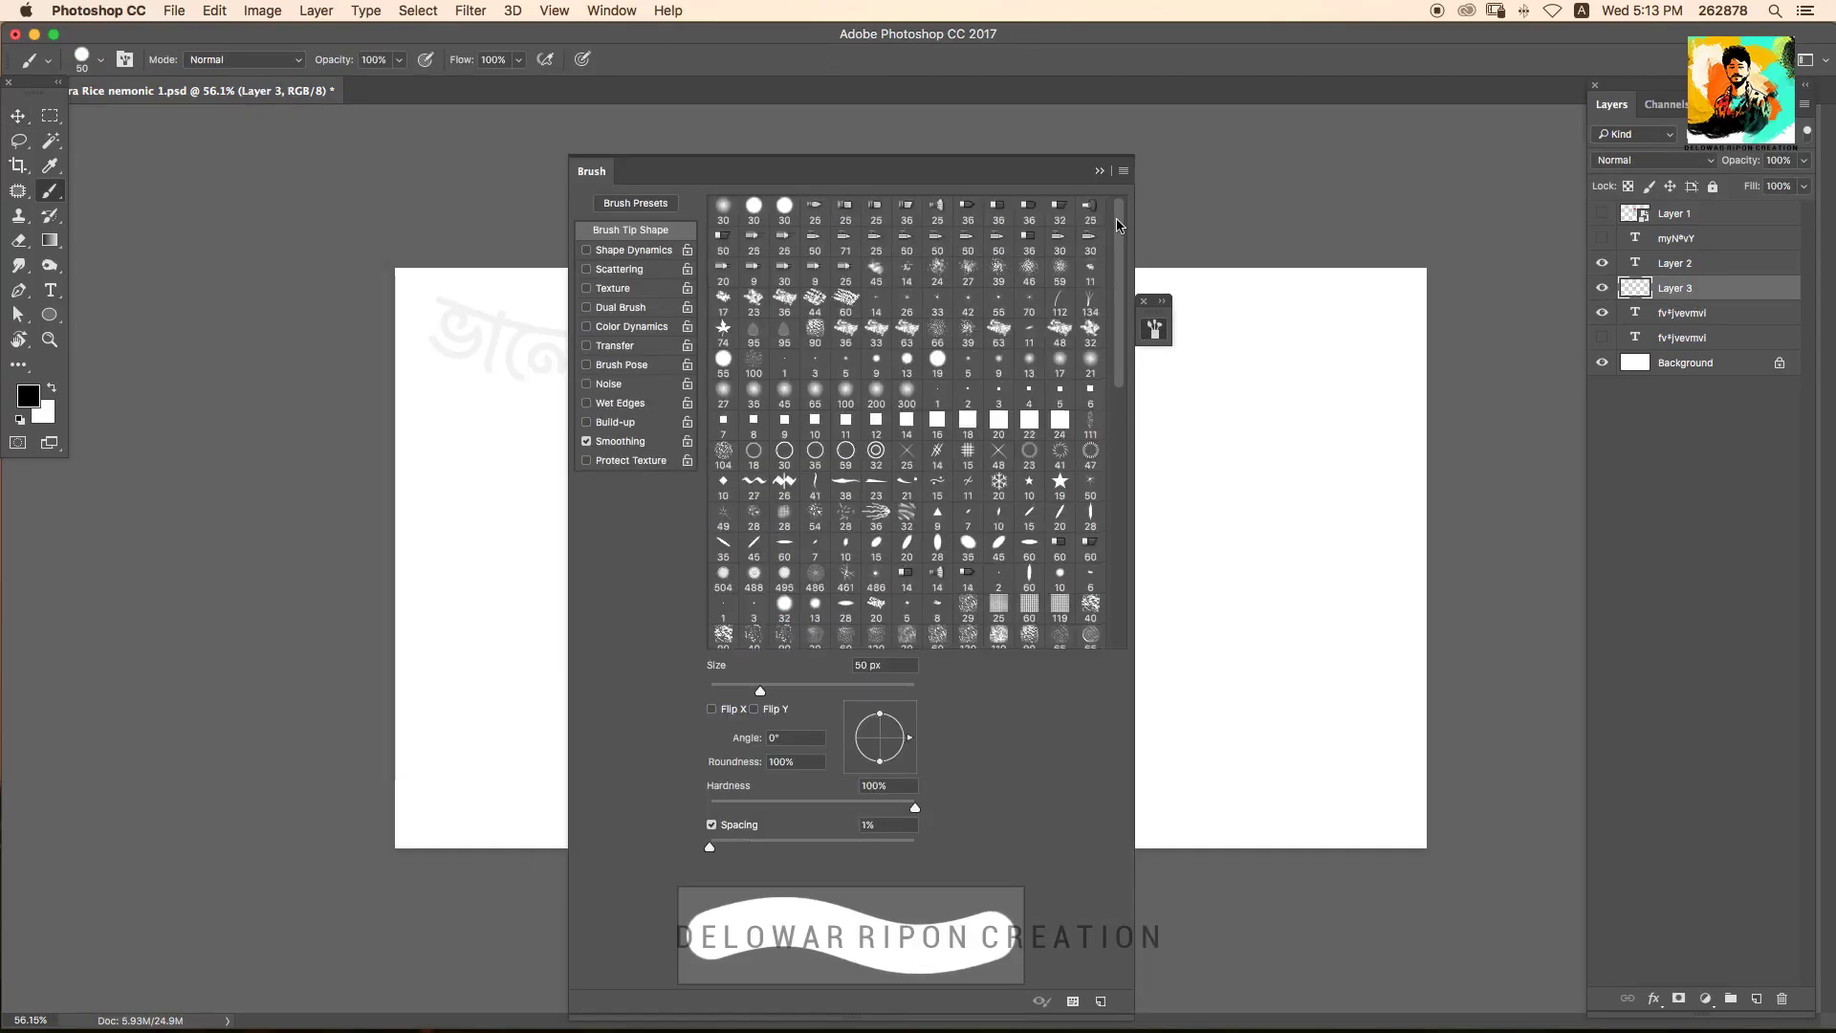
click(754, 206)
key(F5)
drag(856, 464, 936, 497)
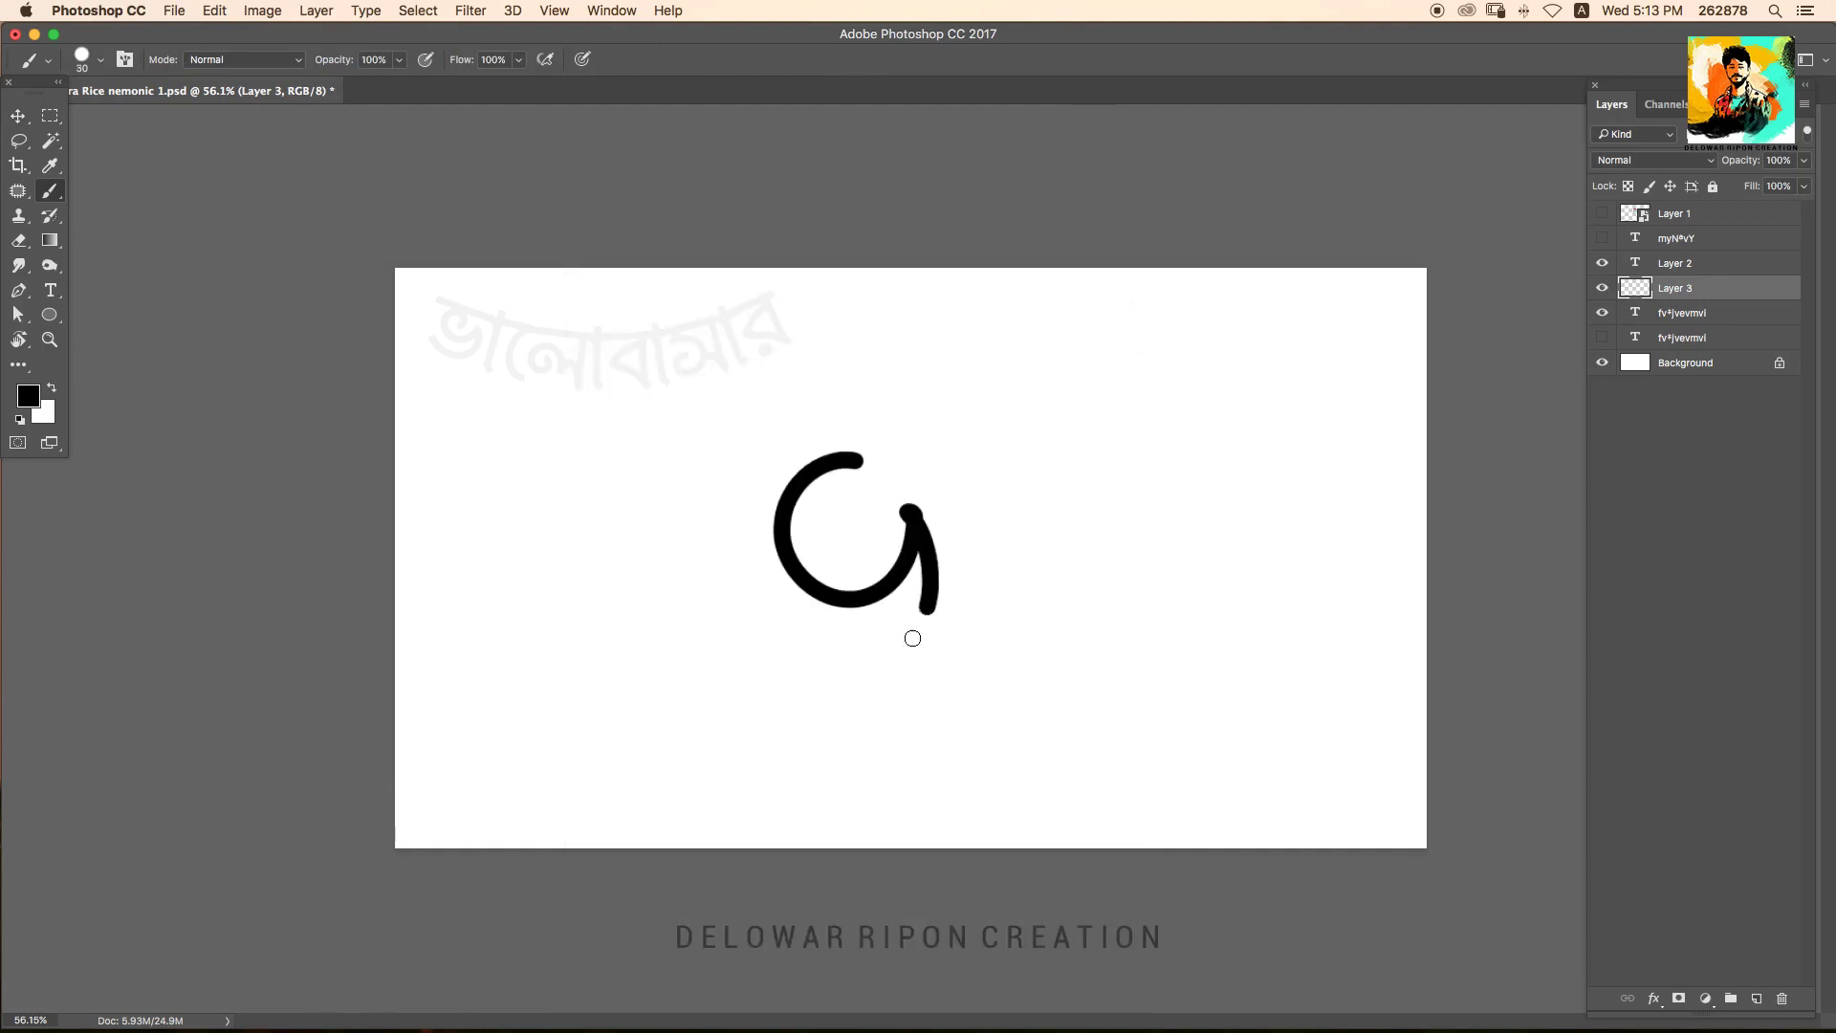
key(ctrl+z)
key(bracketright)
Paint the looped C-shaped body of the letter with a spiral inner hook.
mouse_move(838, 538)
mouse_down()
mouse_move(874, 586)
mouse_move(642, 516)
mouse_move(799, 573)
mouse_move(689, 435)
mouse_up()
key(ctrl+z)
key(ctrl+z)
key(ctrl+alt+z)
mouse_move(846, 526)
mouse_down()
mouse_move(899, 574)
mouse_move(656, 484)
mouse_up()
key(ctrl+z)
mouse_move(907, 511)
mouse_down()
mouse_move(935, 550)
mouse_move(514, 630)
mouse_up()
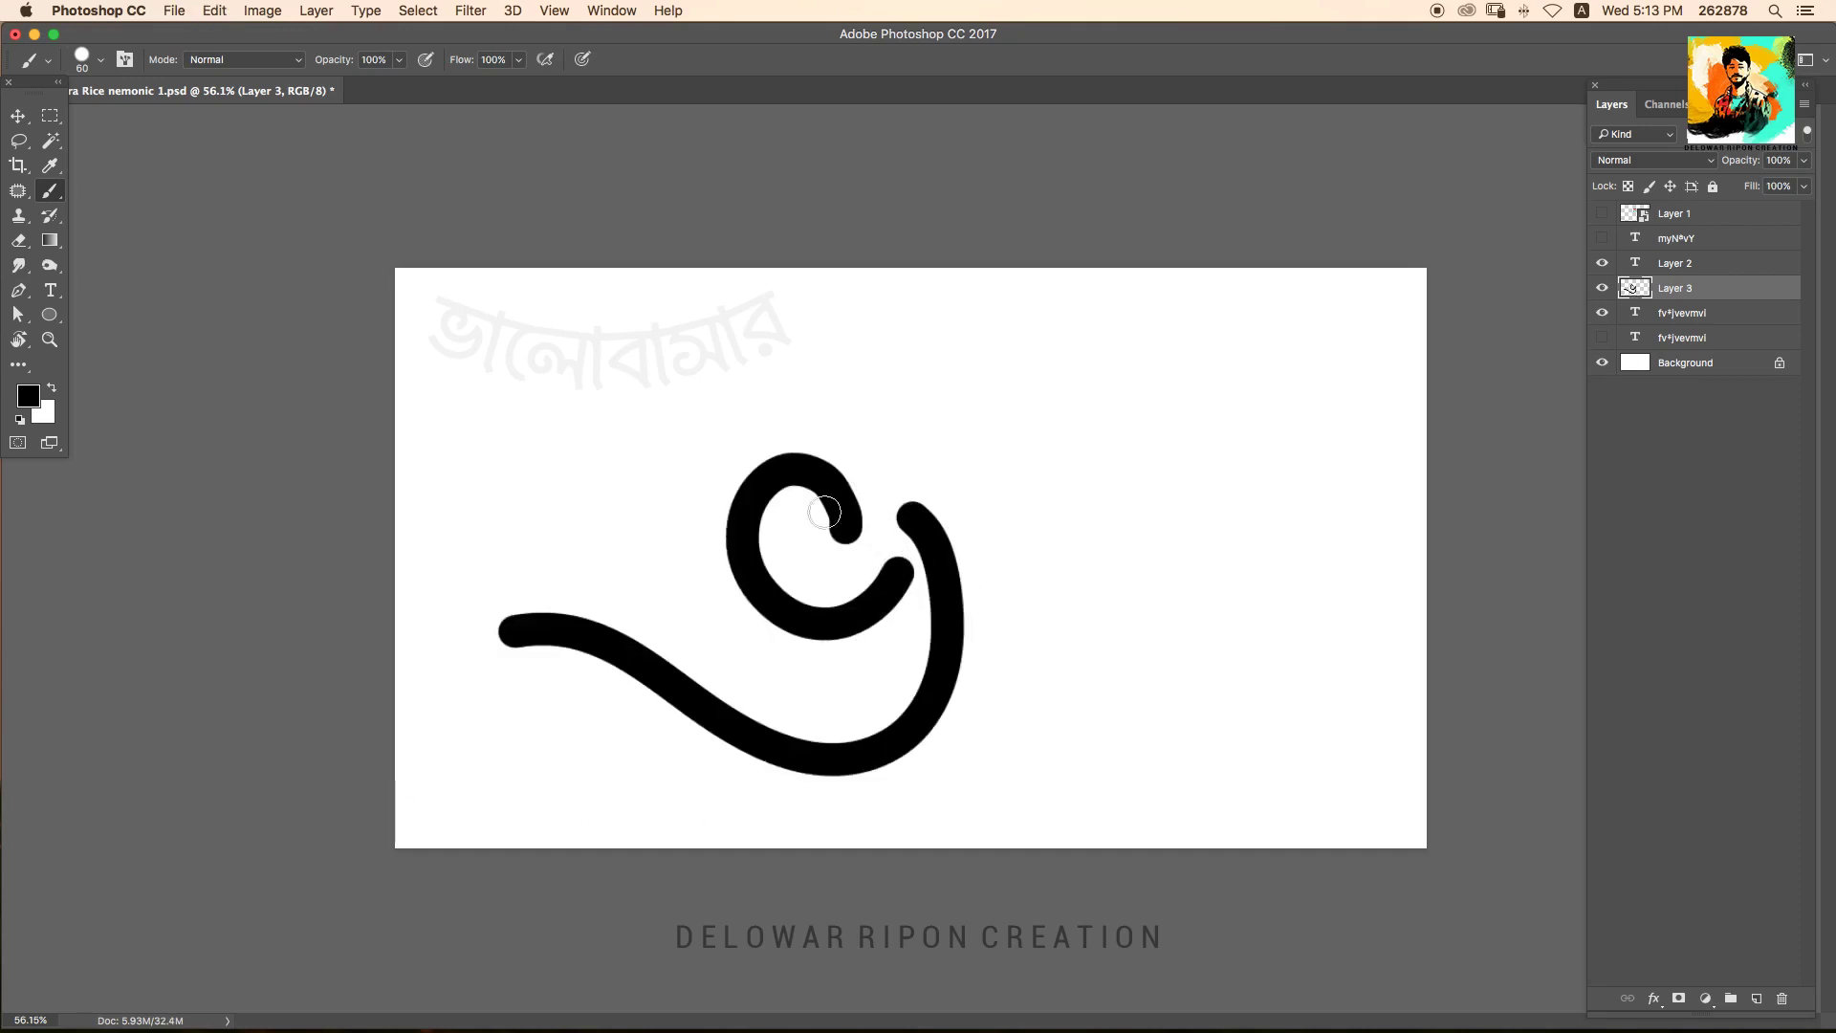
drag(892, 571, 796, 543)
key(ctrl+z)
Paint the long thick tail sweeping down to the left.
drag(926, 545, 478, 660)
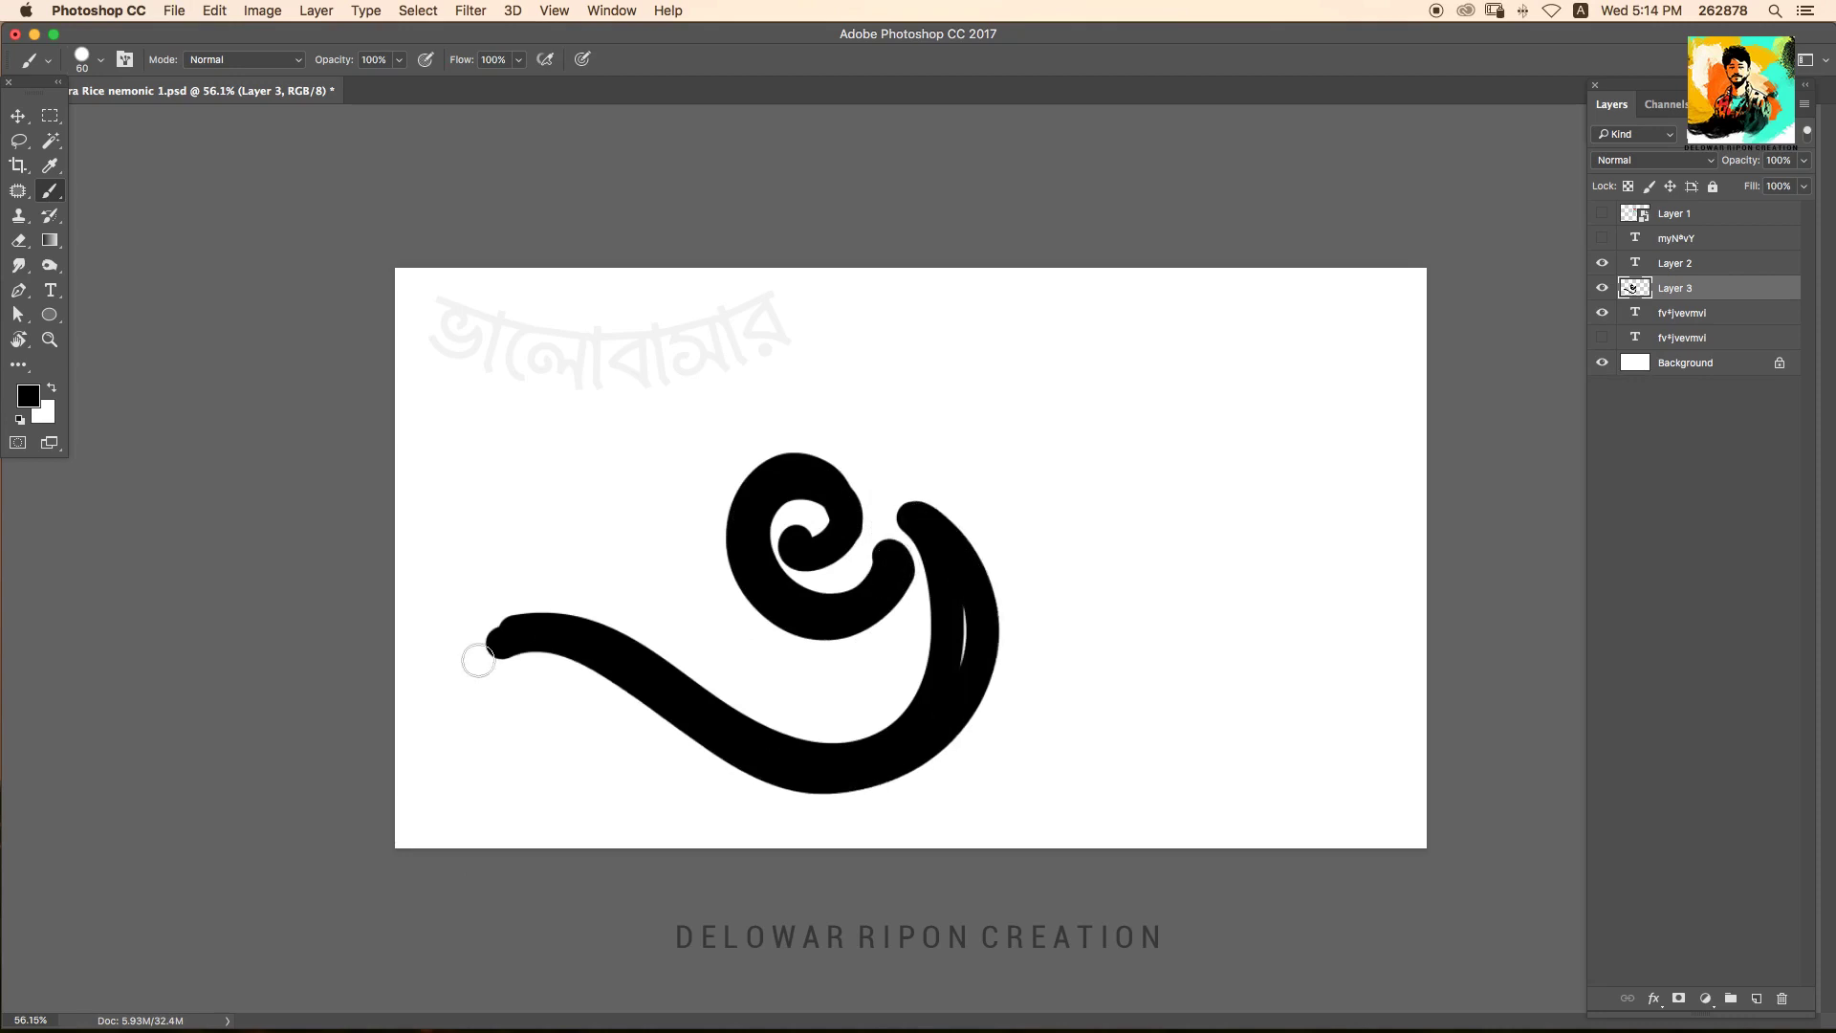
key(ctrl+z)
drag(918, 517, 435, 669)
key(ctrl+z)
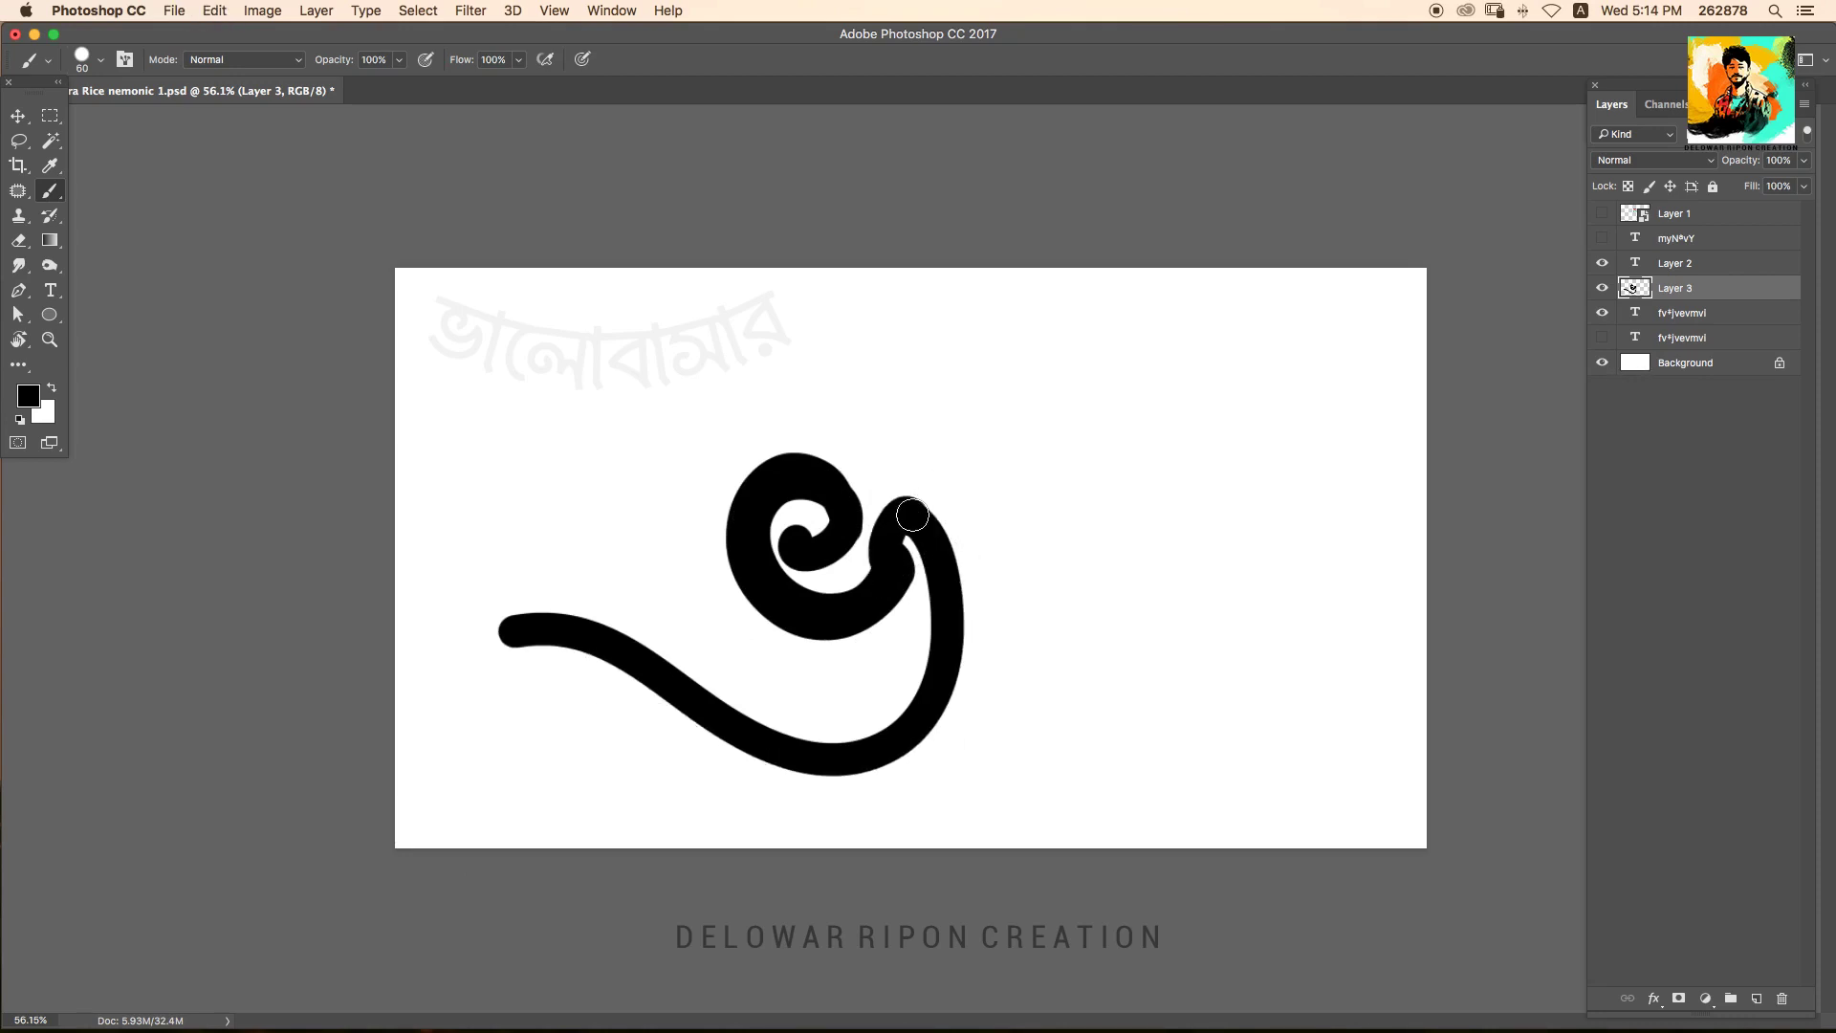
drag(912, 516, 518, 639)
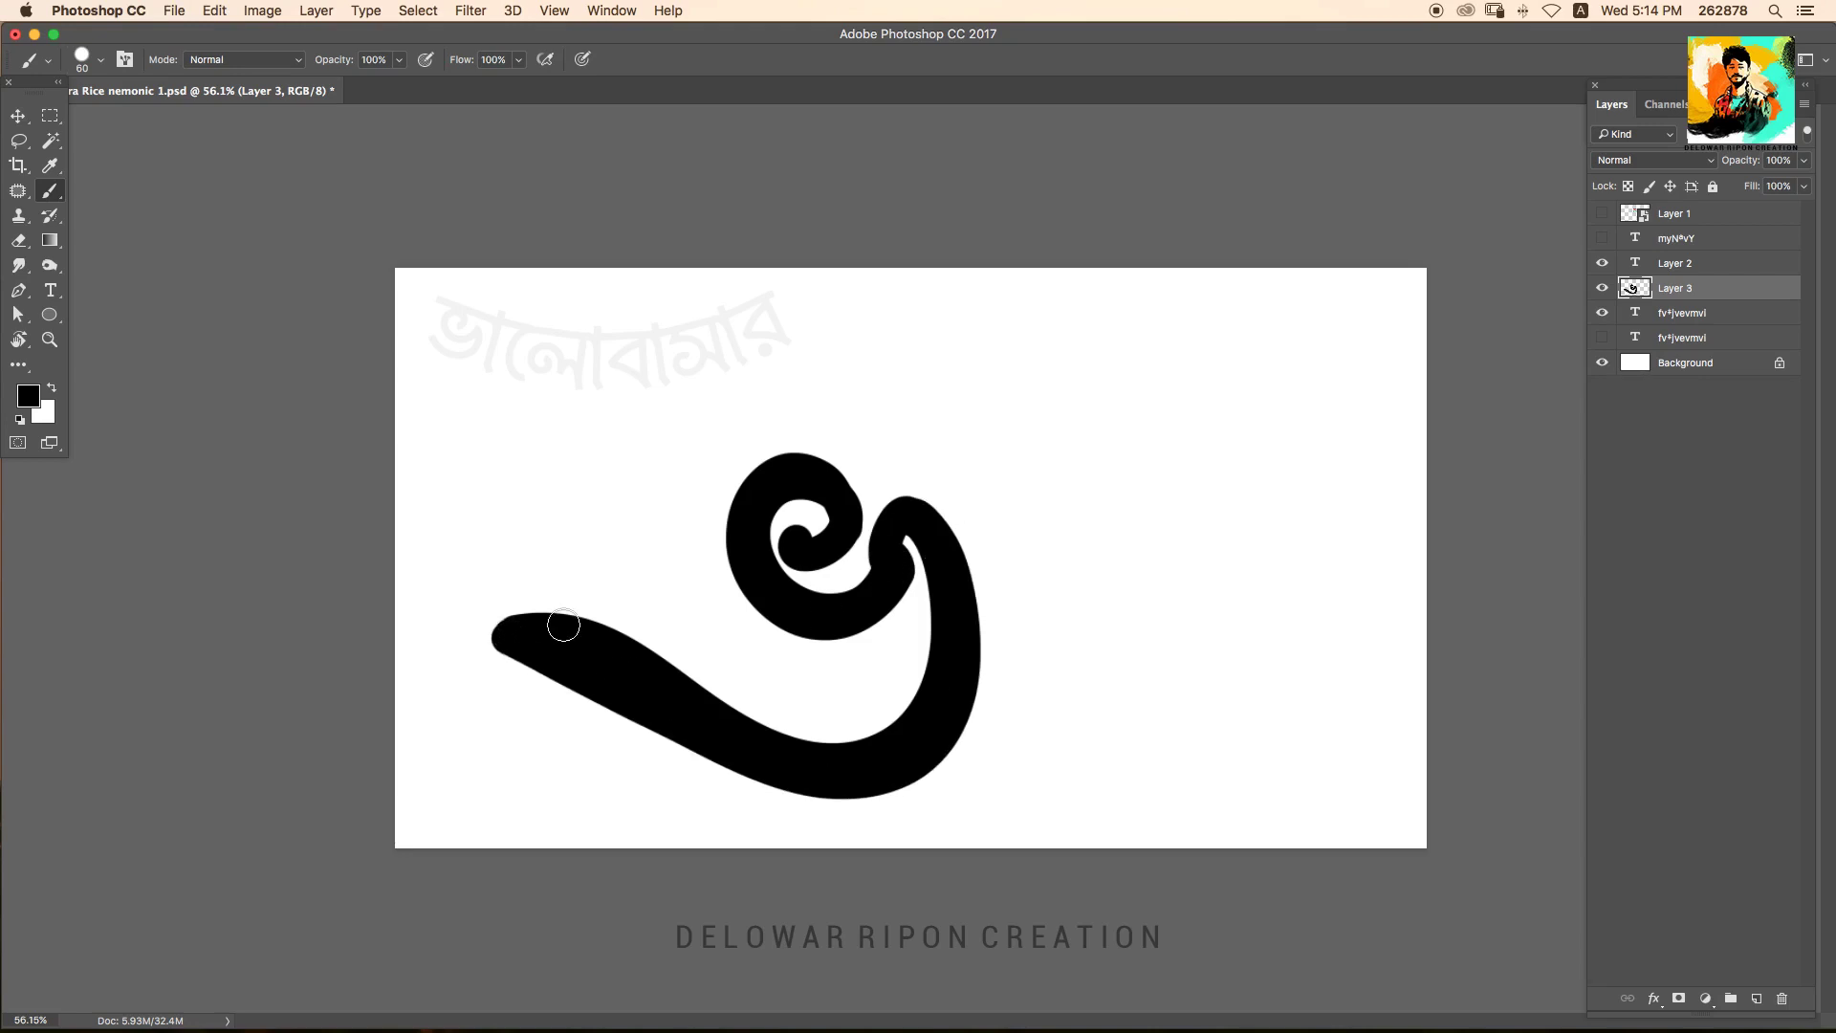
Thicken the right side of the letter's top curl.
scroll(806, 540, up, 5)
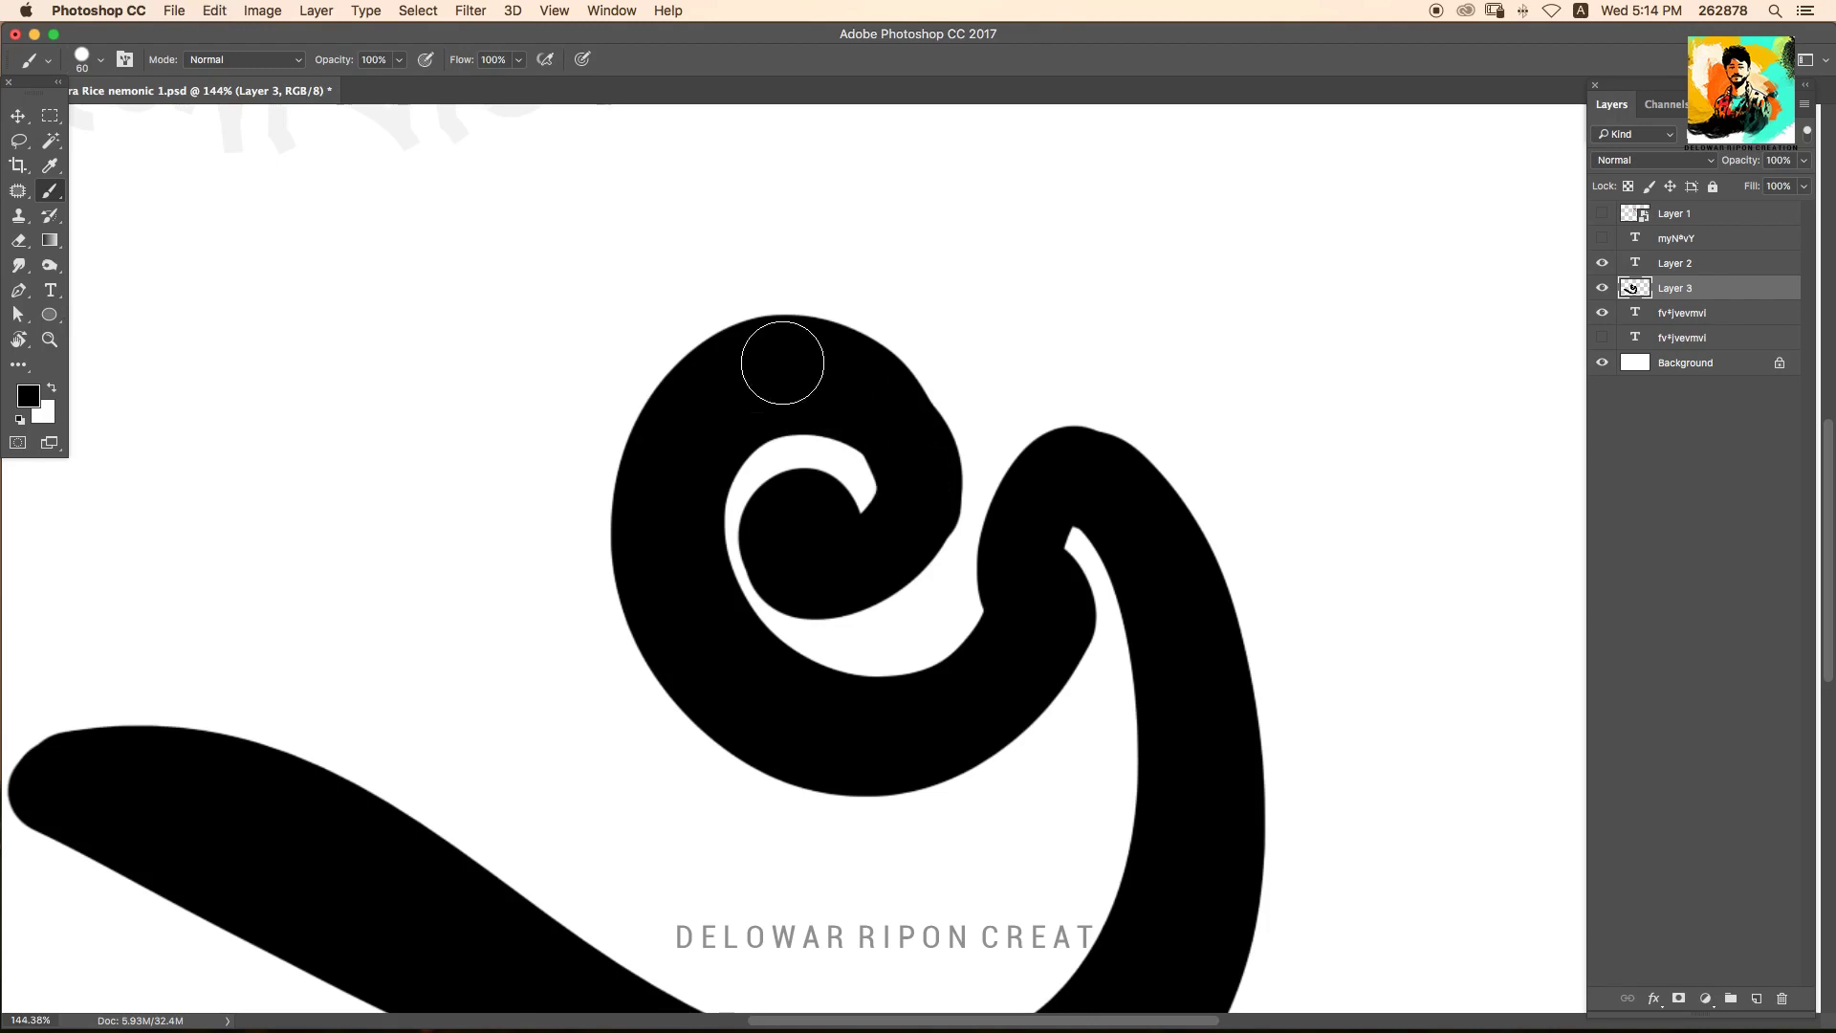
drag(779, 361, 799, 533)
key(ctrl+z)
mouse_move(838, 353)
mouse_down()
mouse_move(927, 496)
mouse_move(792, 528)
mouse_up()
Switch to the Eraser with a 15 px tip.
key(e)
click(84, 67)
click(1451, 648)
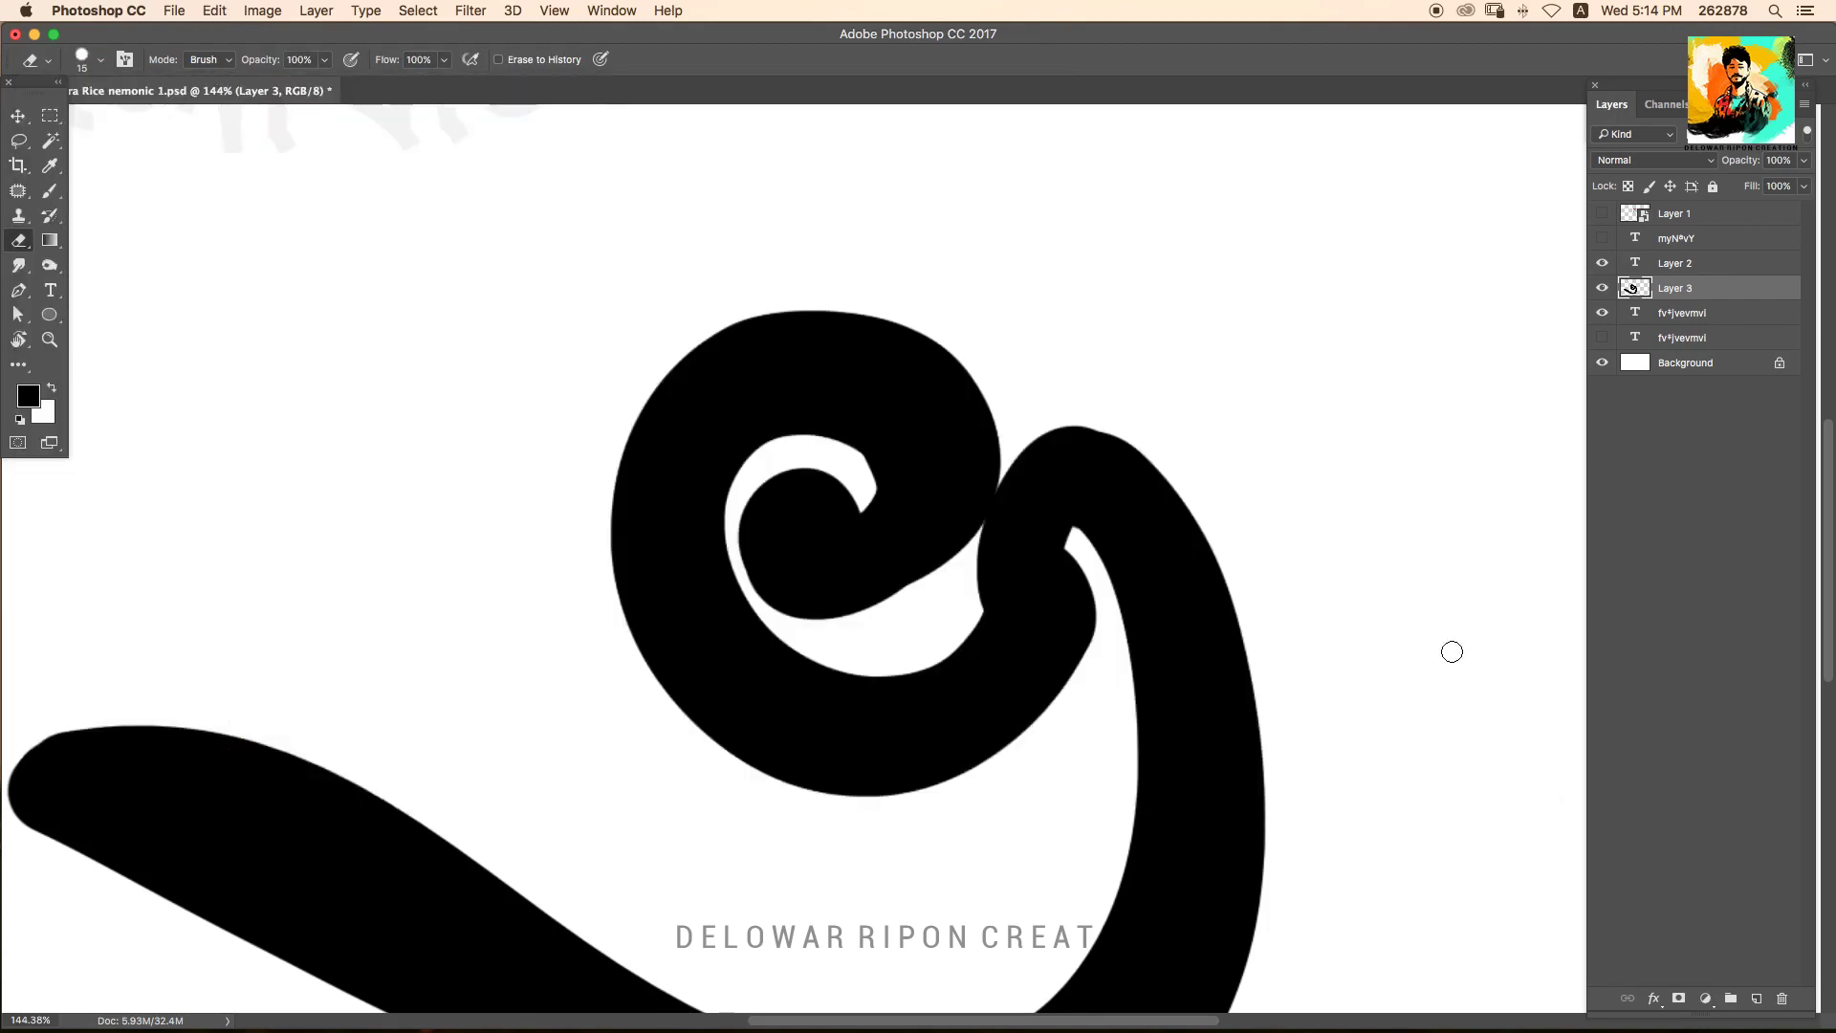
key(F5)
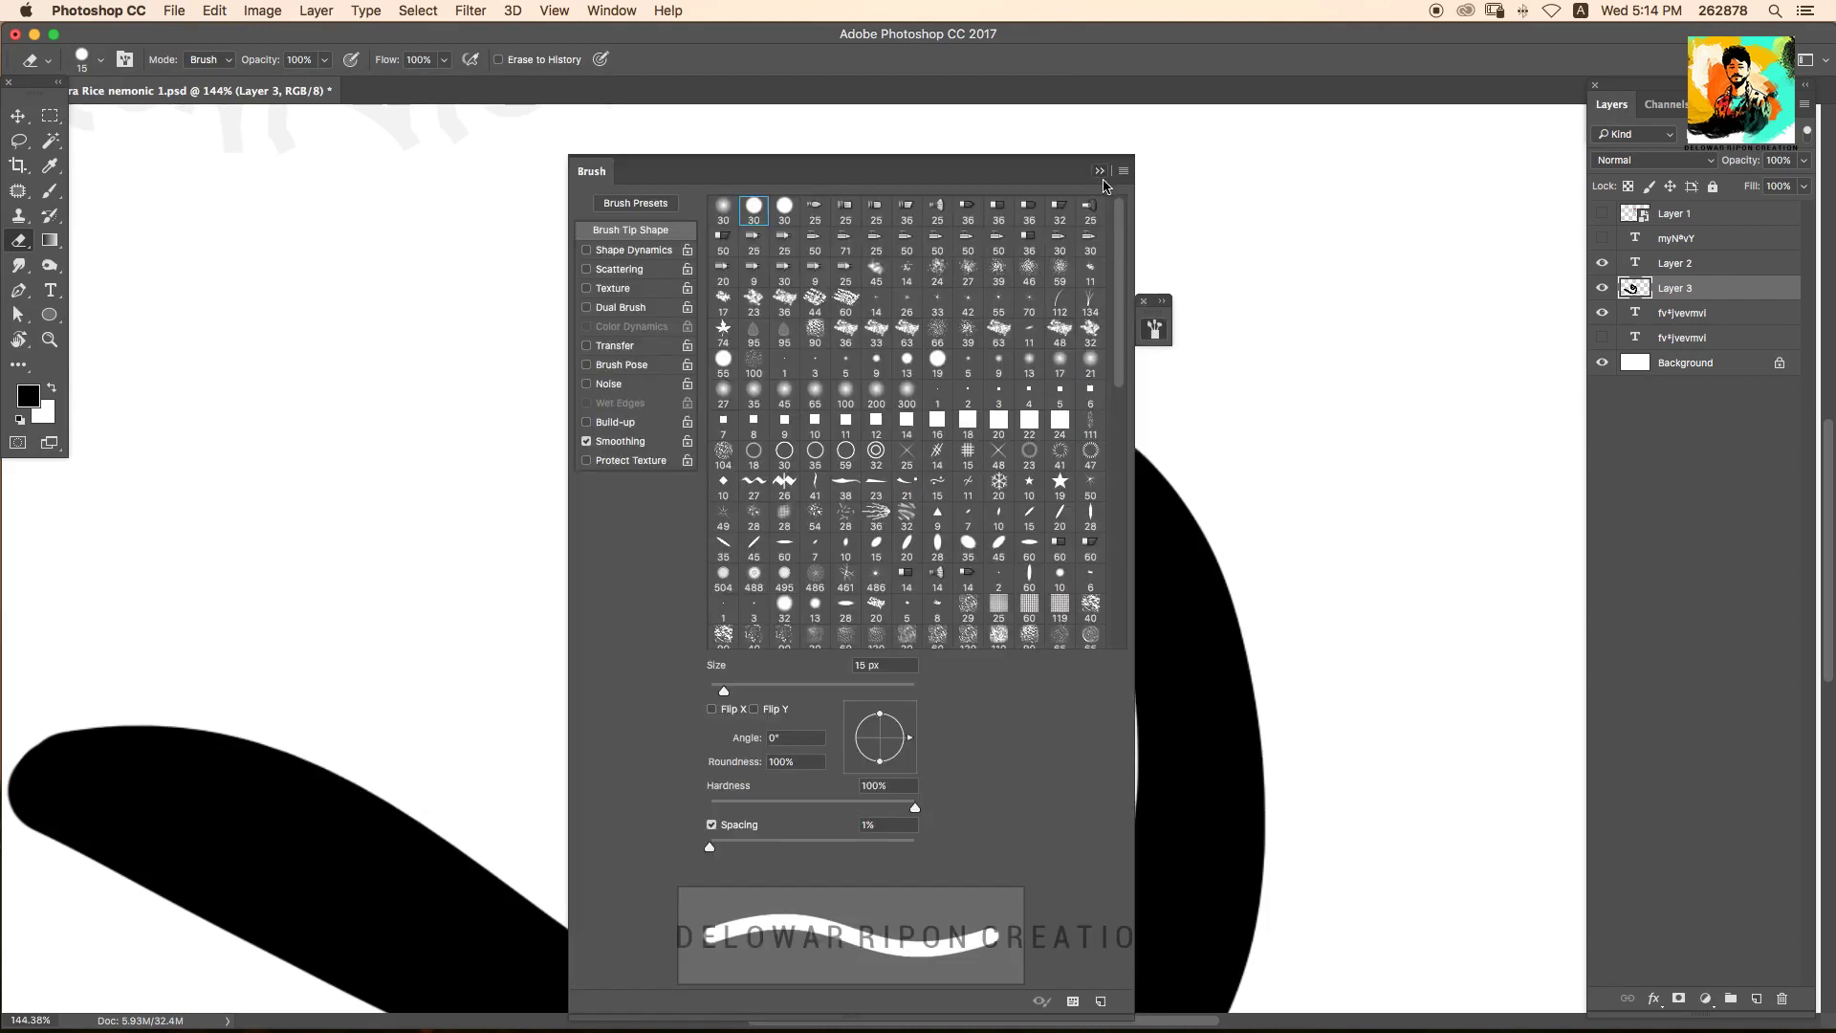
click(1102, 174)
scroll(843, 462, up, 3)
Erase a white gap along the inner spiral, comparing and reverting the results.
drag(873, 438, 786, 526)
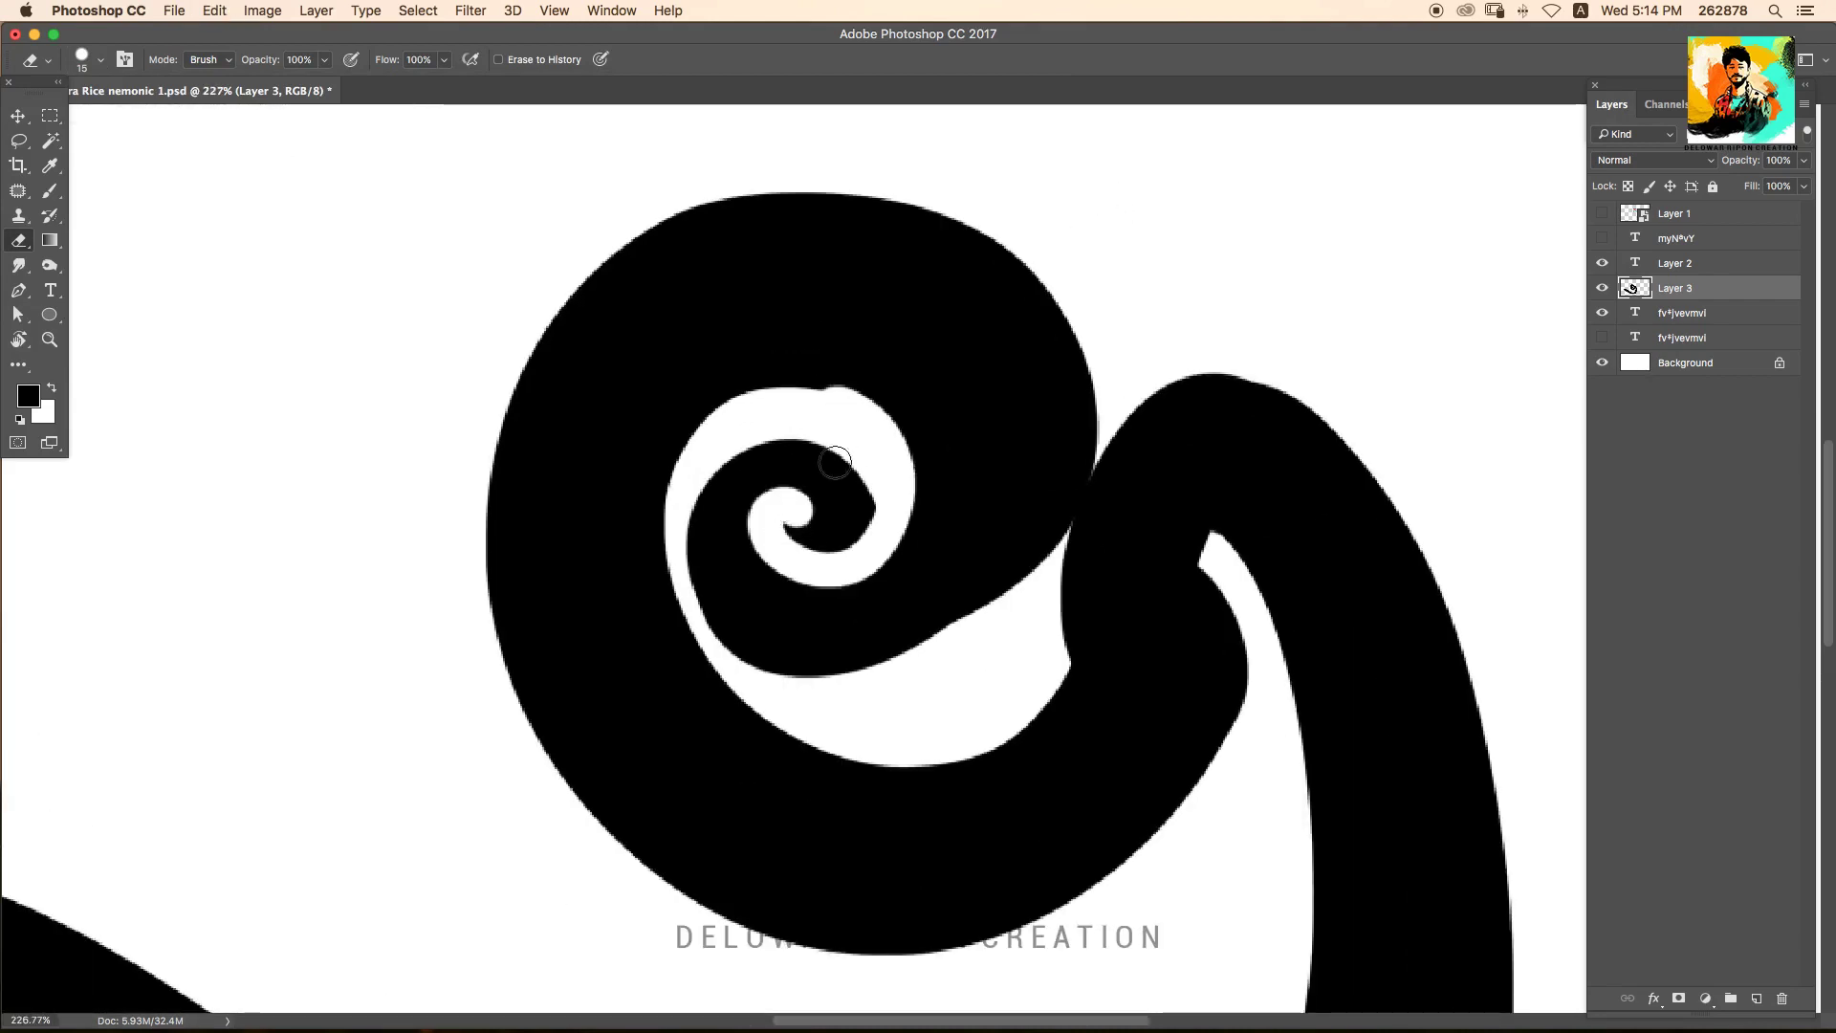
key(ctrl+z)
key(ctrl+z)
key(ctrl+z)
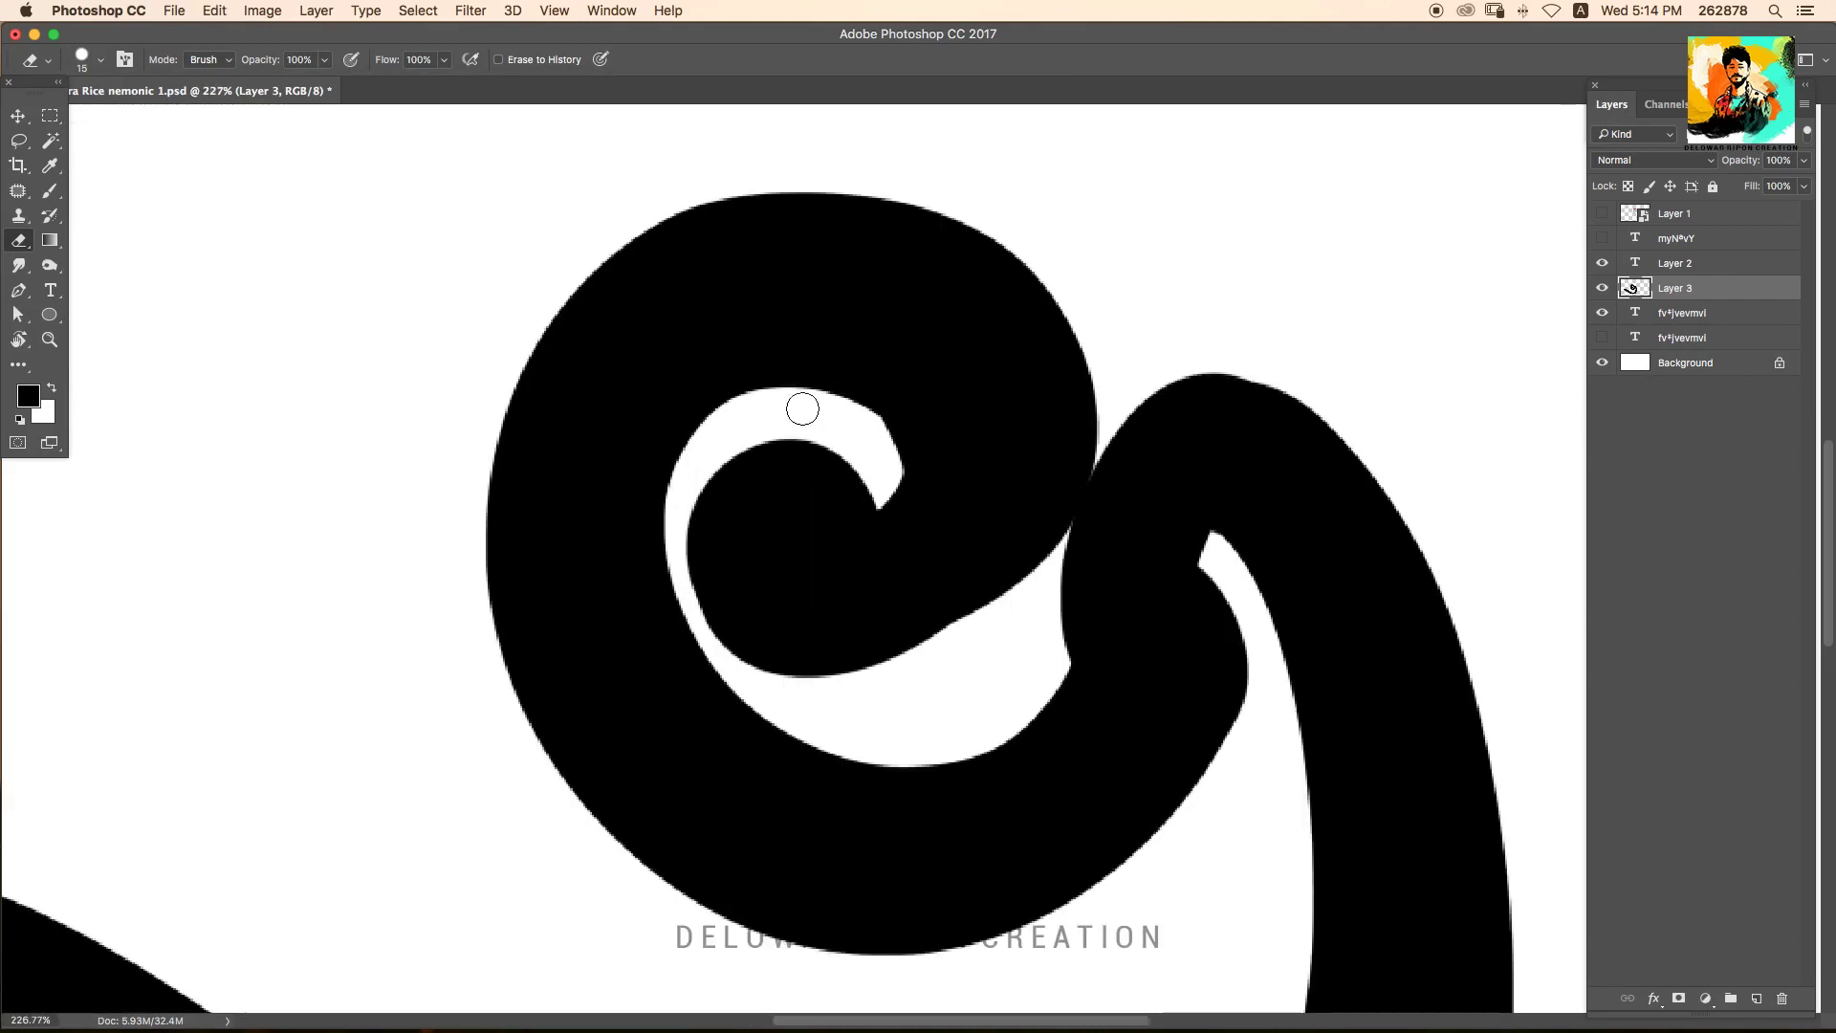
key(ctrl+z)
key(ctrl+z)
key(ctrl+z)
key(ctrl+z)
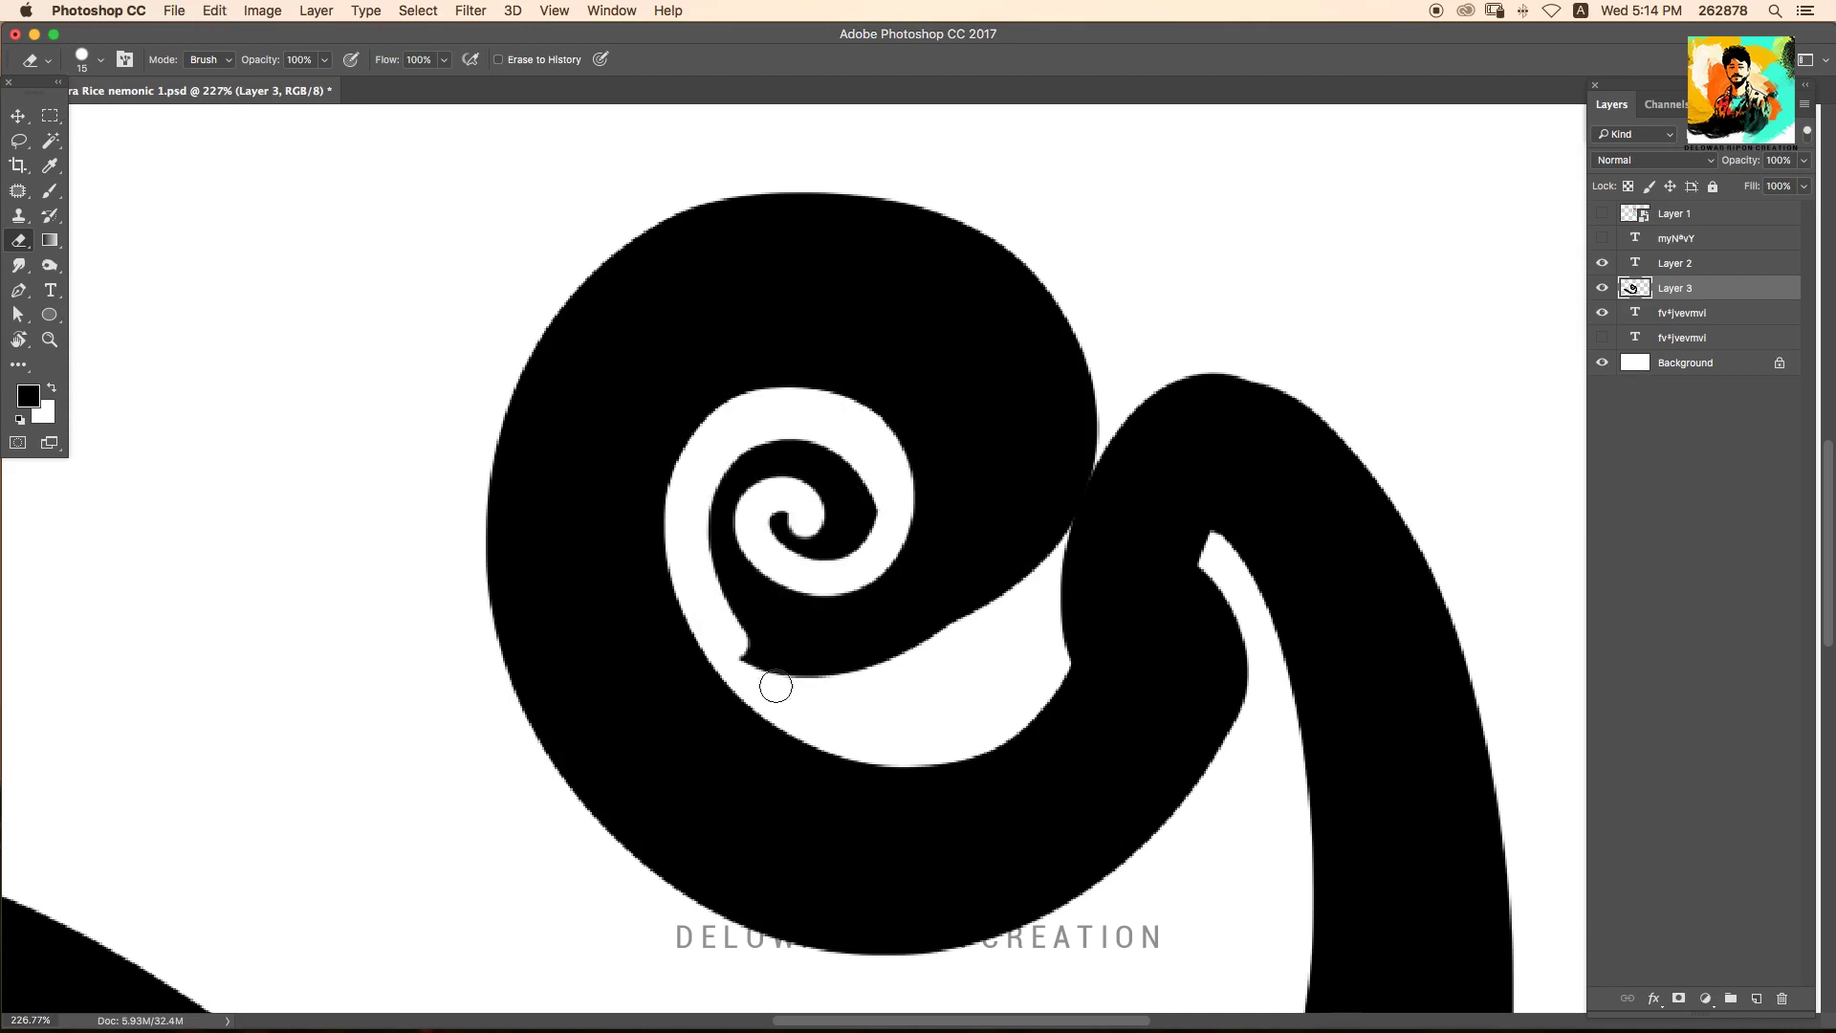
key(ctrl+z)
key(ctrl+z)
key(ctrl+z)
drag(744, 436, 777, 660)
key(ctrl+z)
key(ctrl+z)
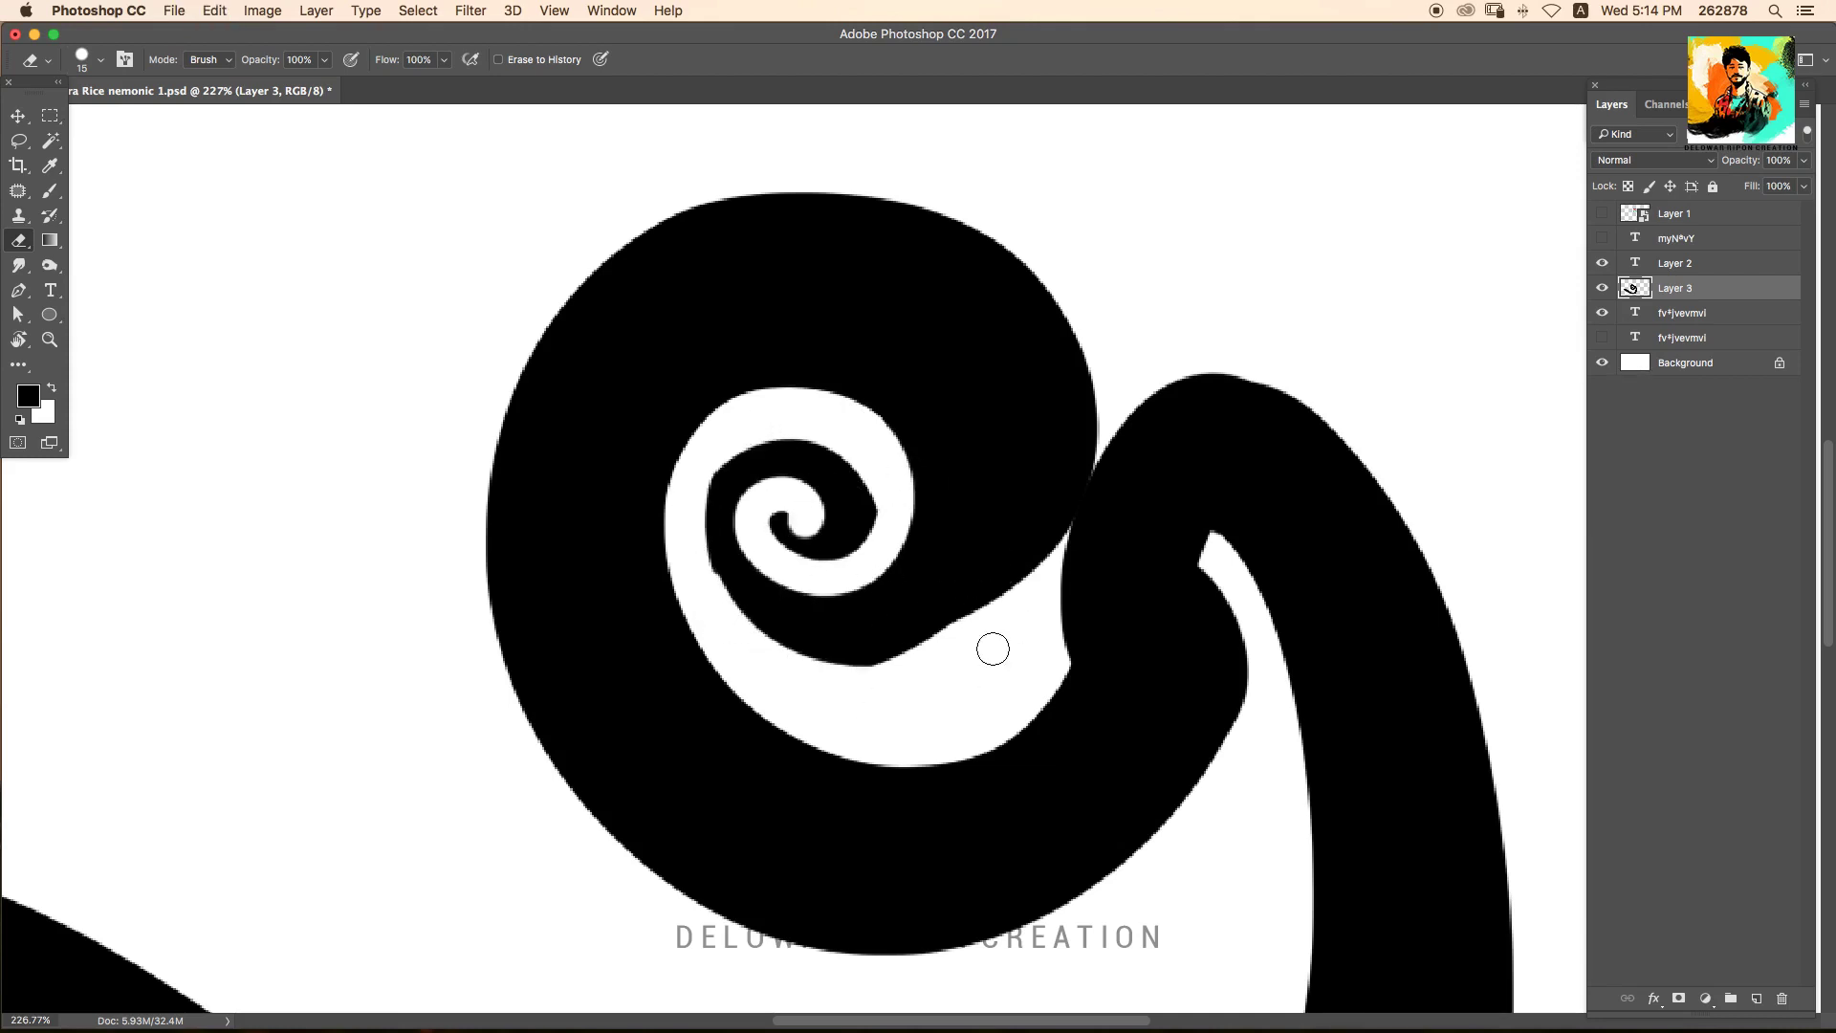
key(ctrl+z)
key(ctrl+z)
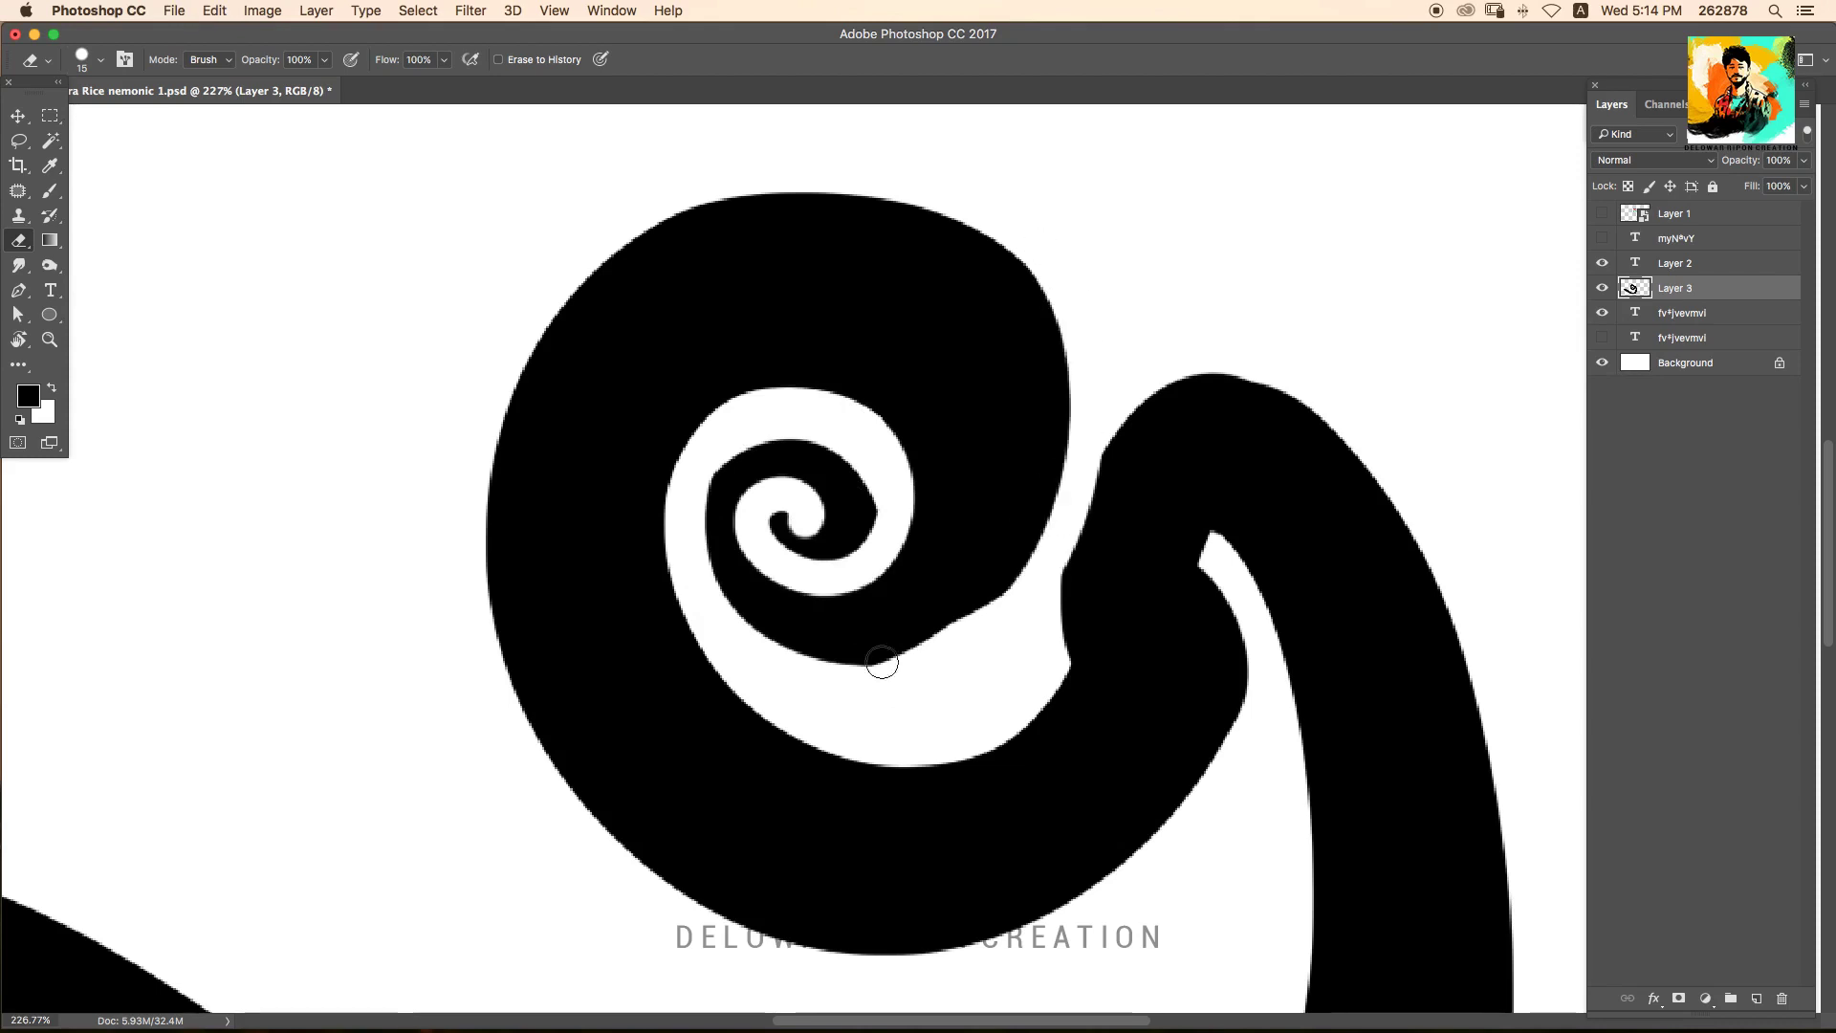
Fill the notch below the inner spiral and try a diagonal cut at the stem.
key(b)
drag(901, 564, 975, 602)
key([)
key([)
key([)
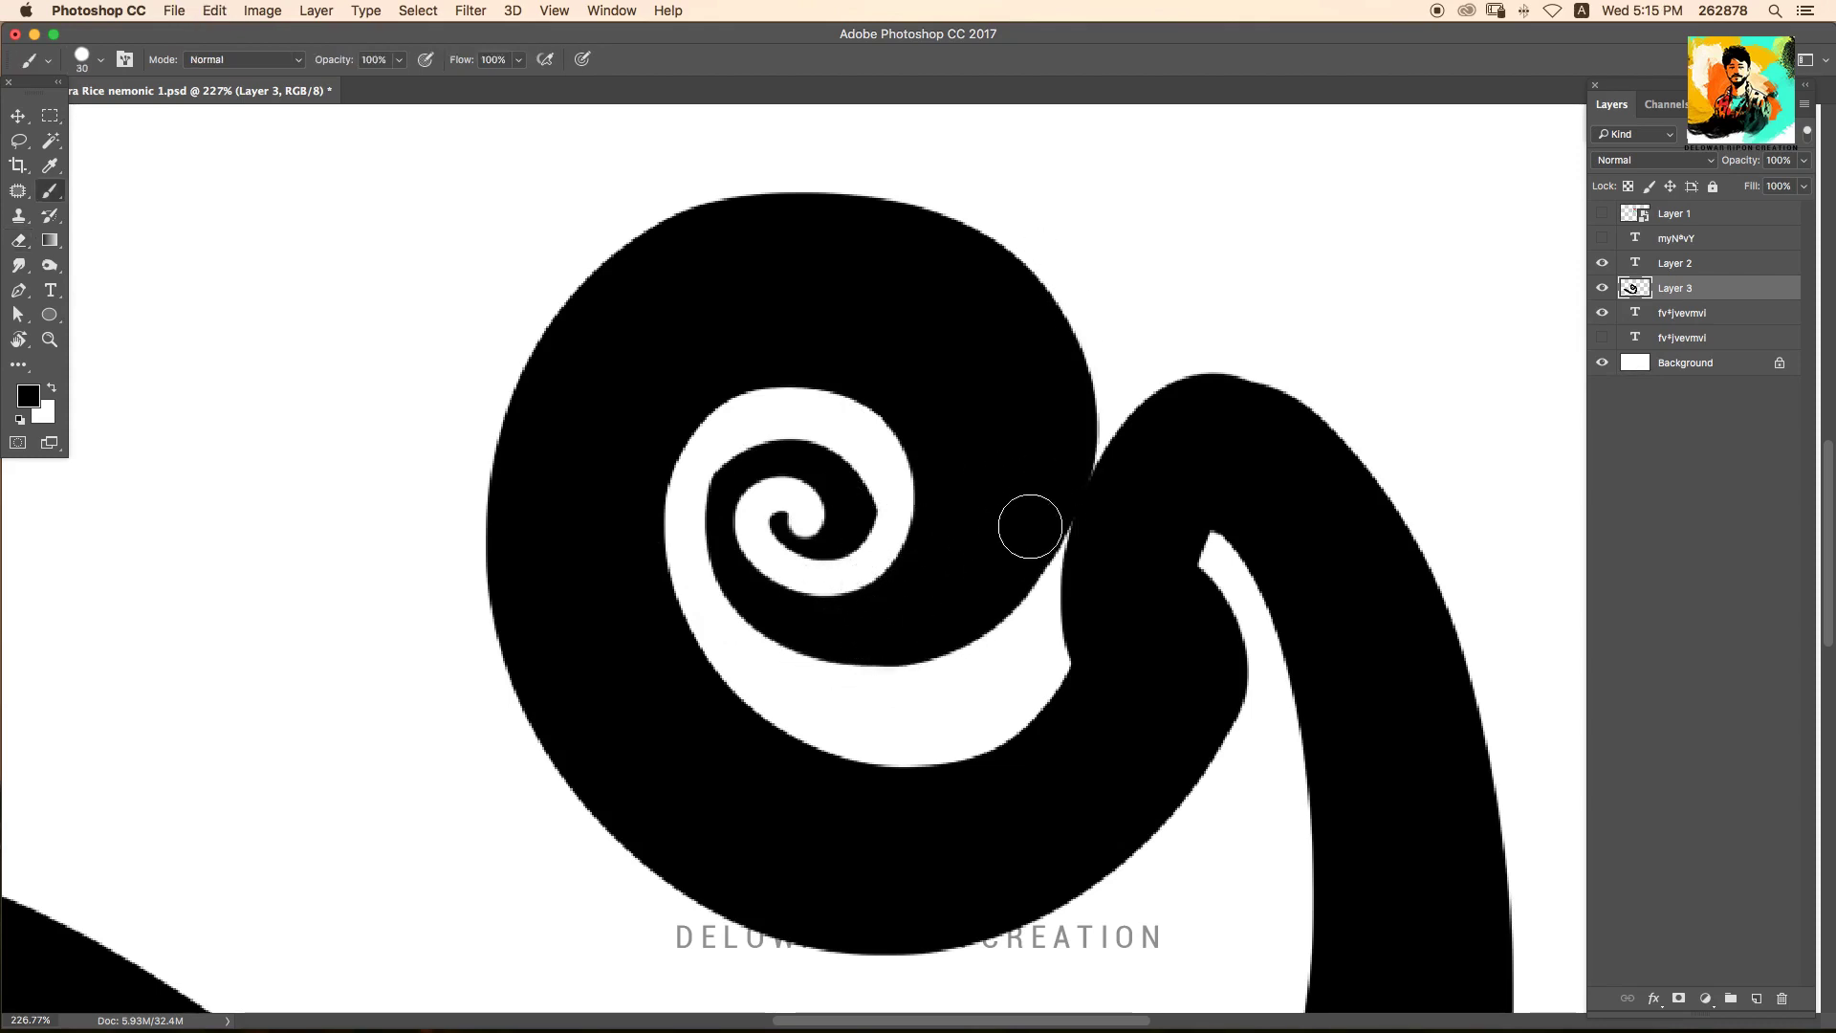
key(e)
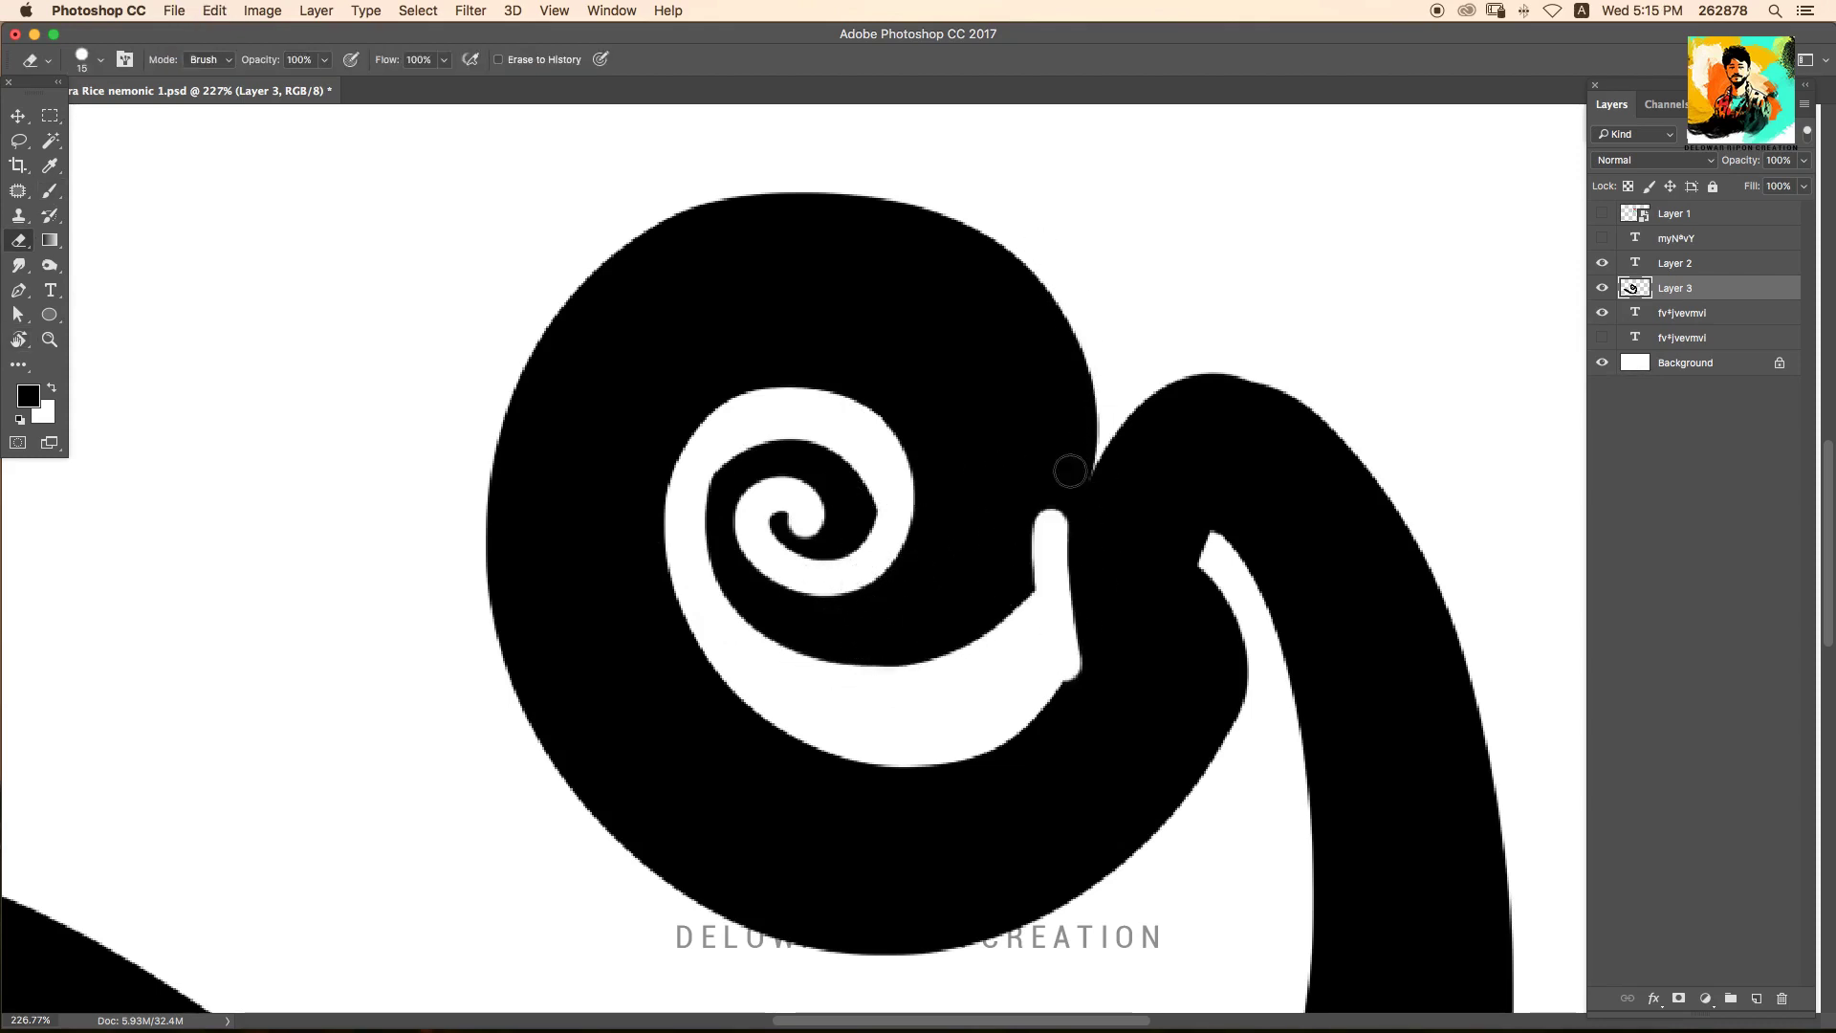
scroll(1066, 471, down, 5)
scroll(1140, 566, up, 4)
drag(1186, 416, 1109, 572)
key(ctrl+alt+z)
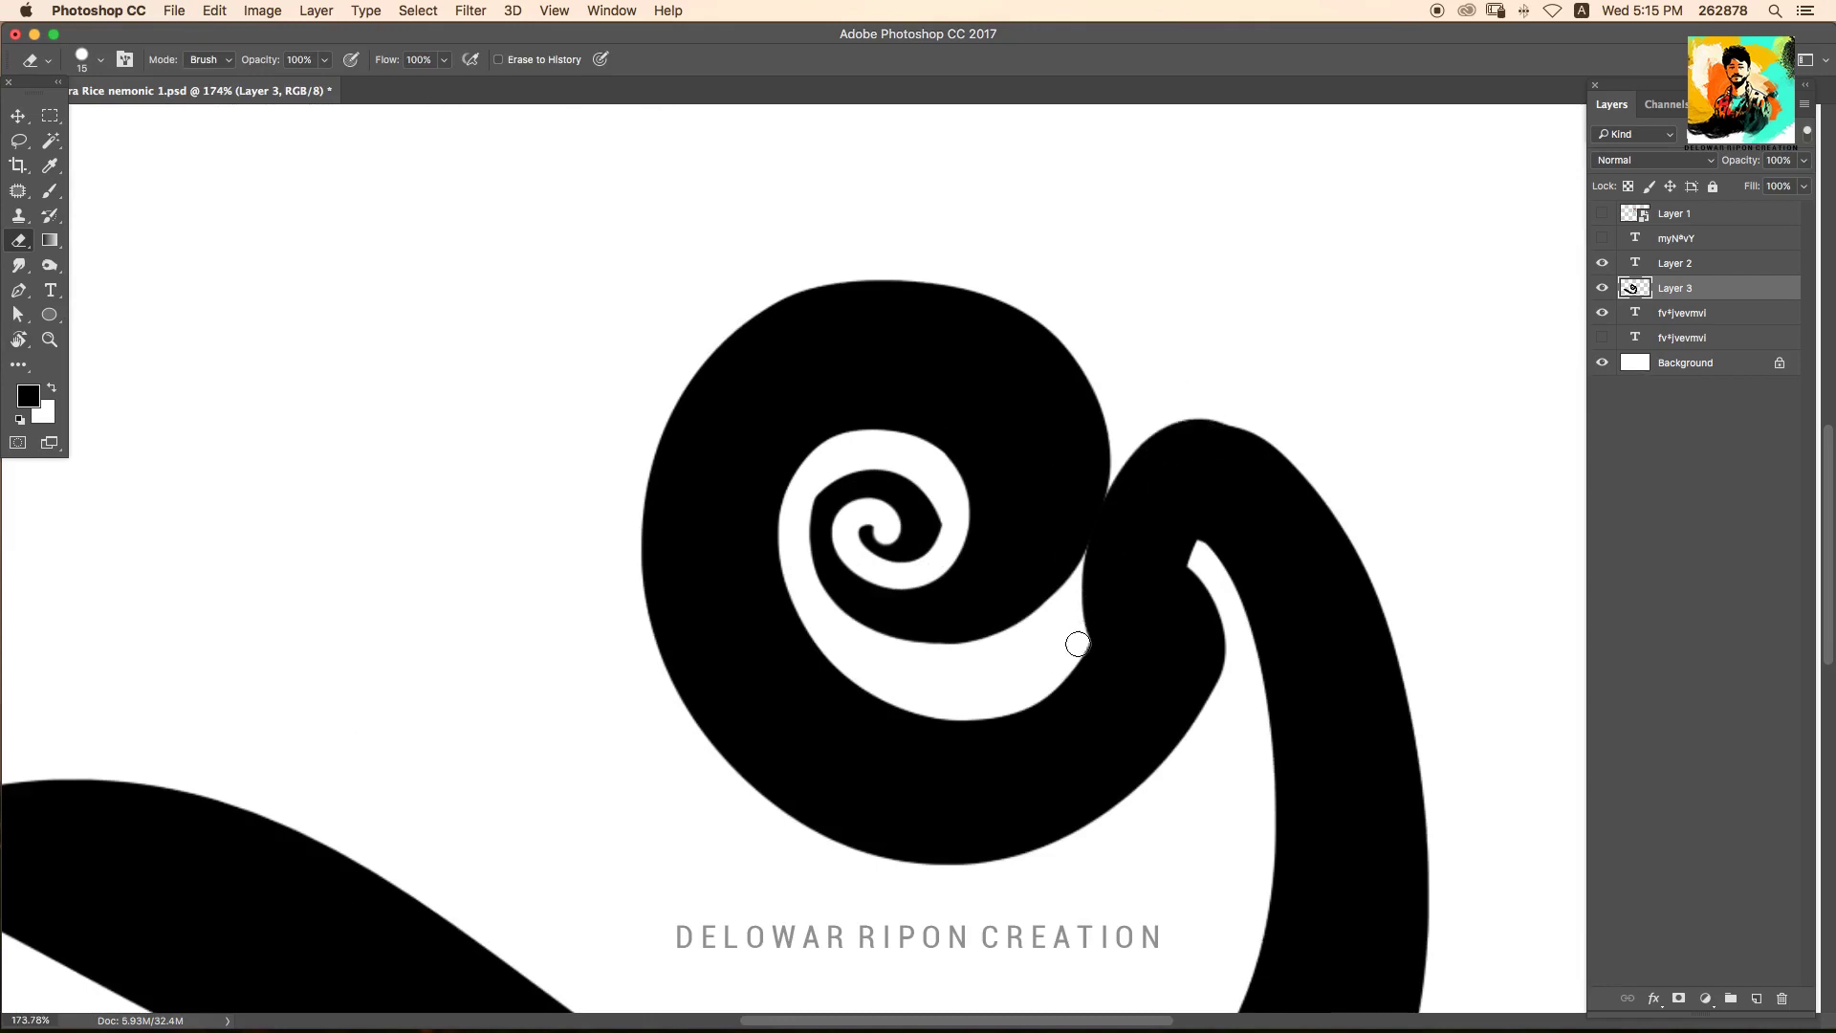
key(ctrl+alt+z)
scroll(1195, 479, down, 5)
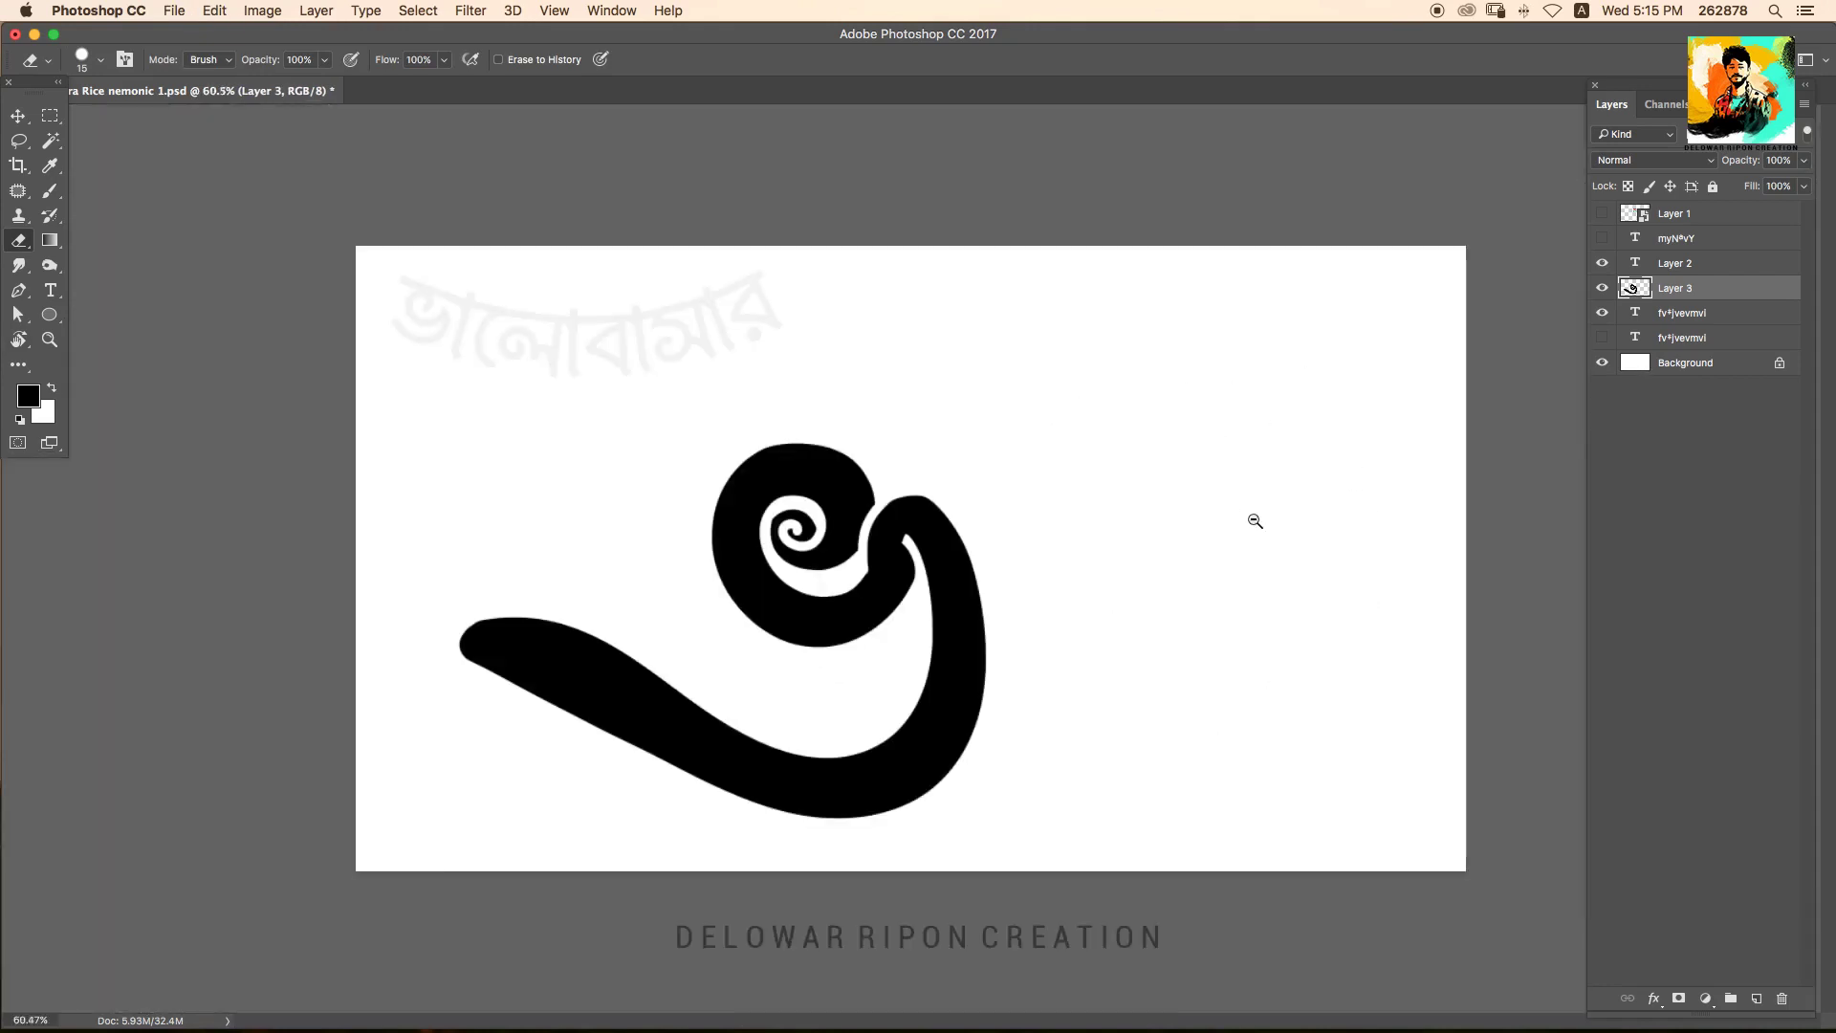
scroll(1253, 516, up, 3)
Lengthen the white notch in the stem and soft-erase the spiral-stem junction.
key(b)
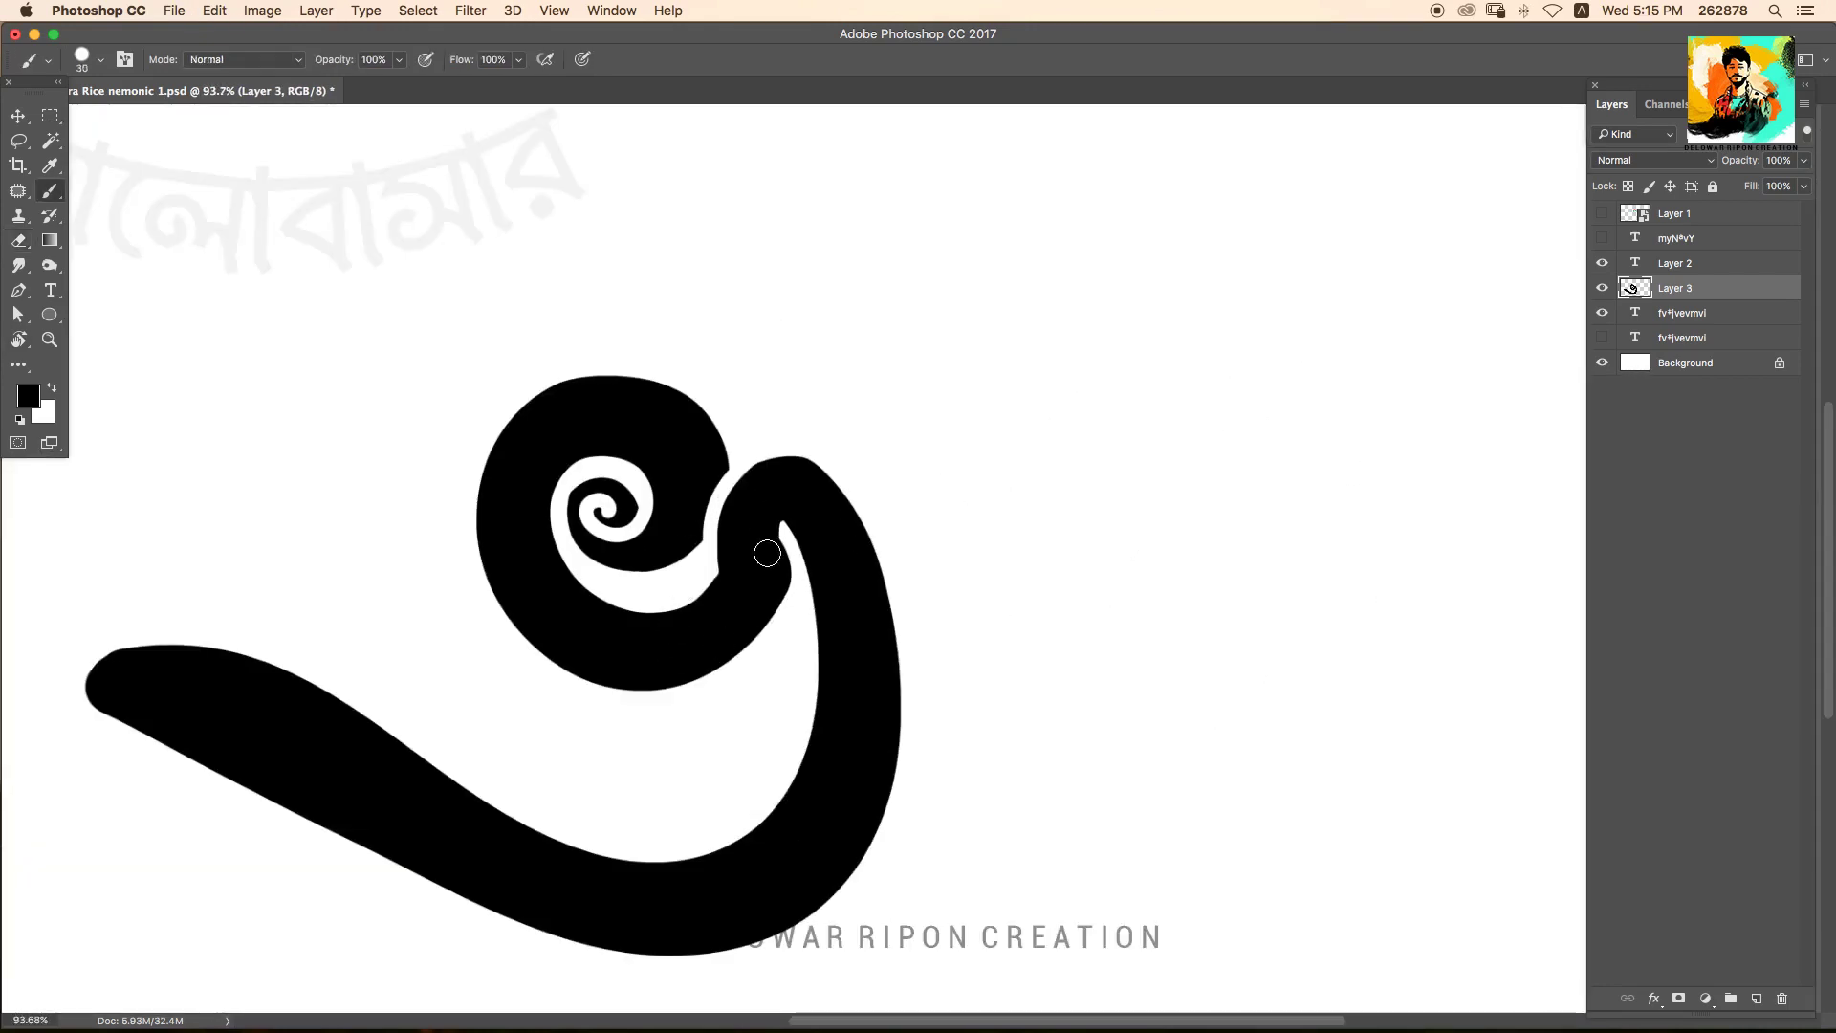
key(ctrl+z)
key(e)
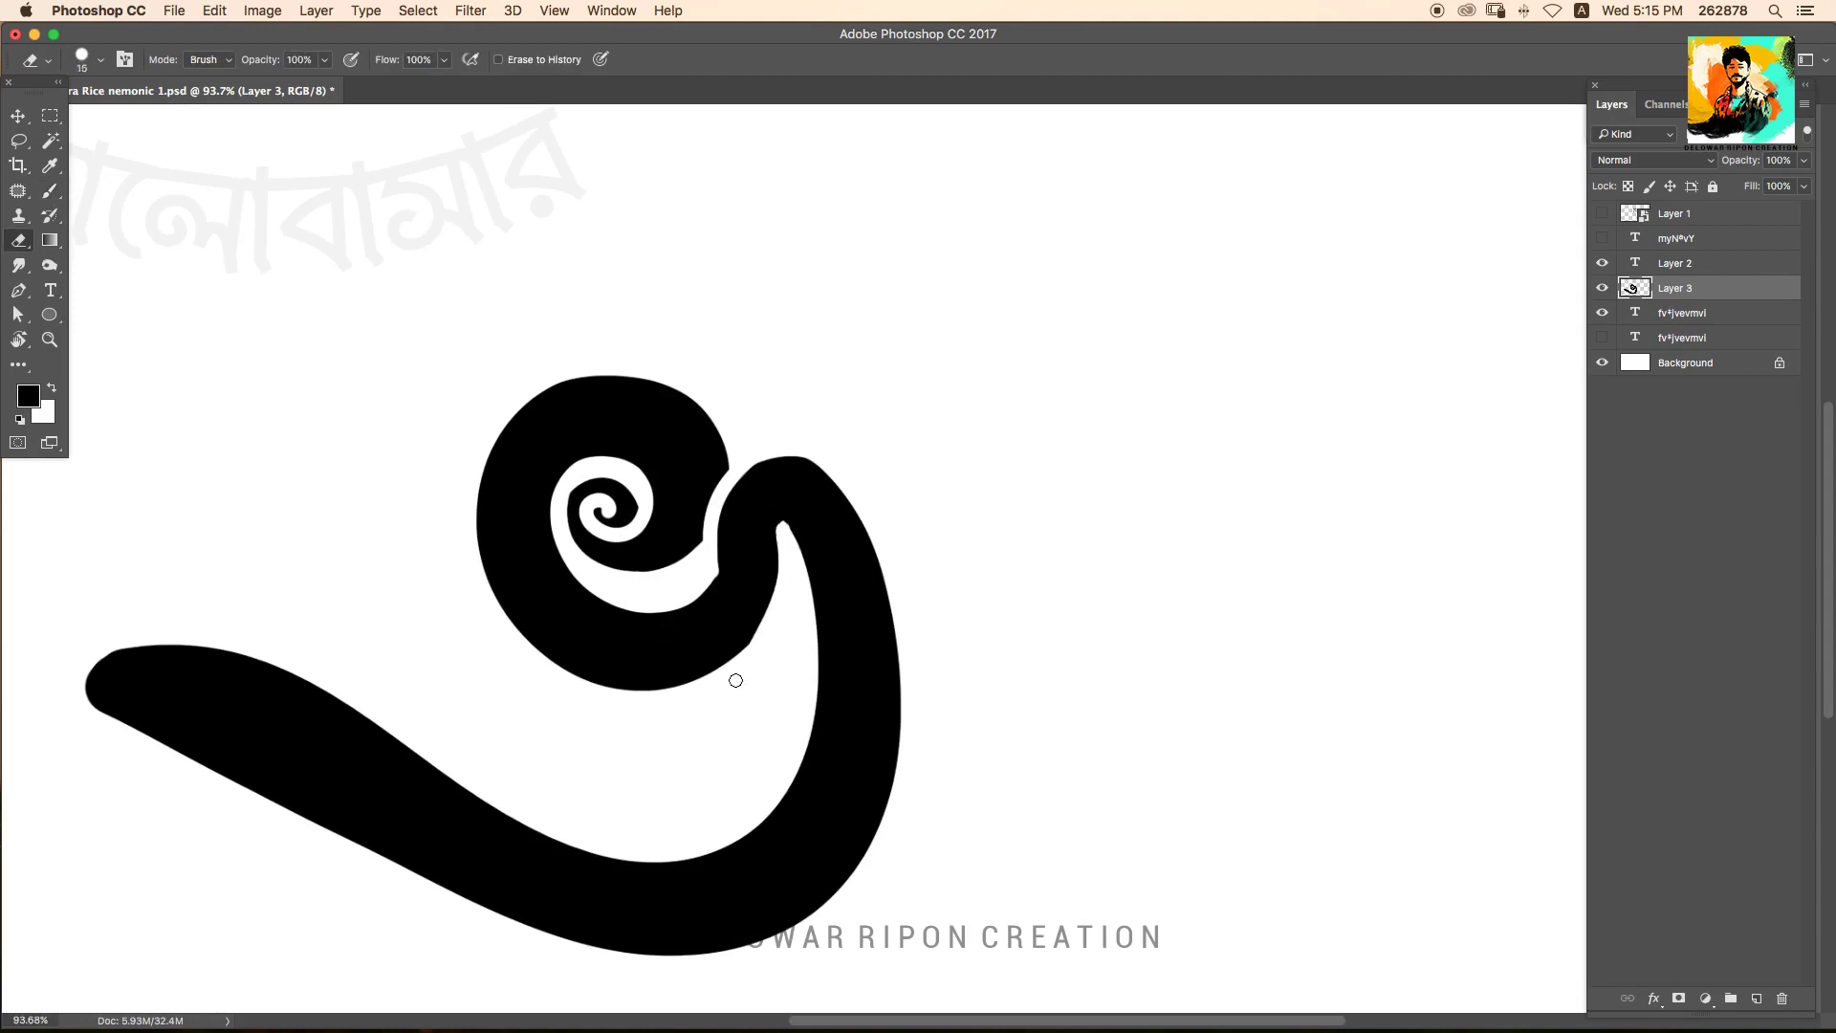
drag(785, 559, 787, 574)
scroll(822, 526, down, 4)
scroll(861, 496, up, 3)
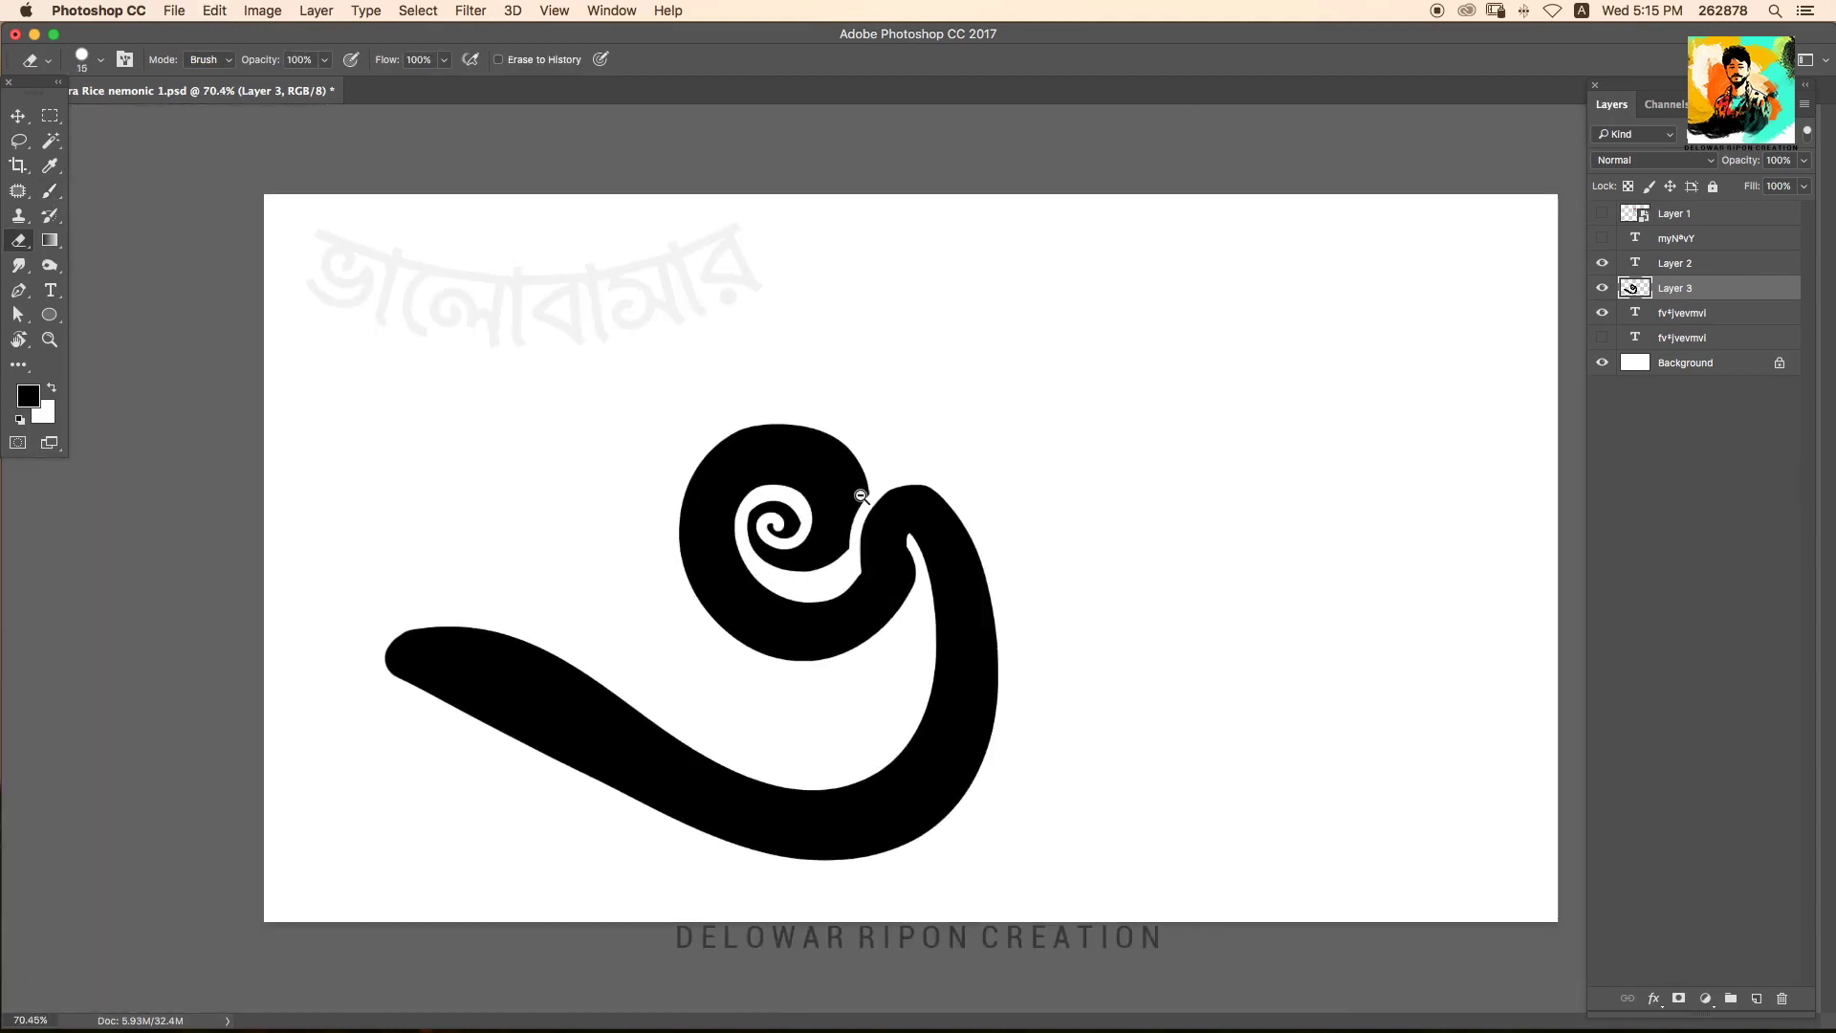
scroll(907, 449, up, 3)
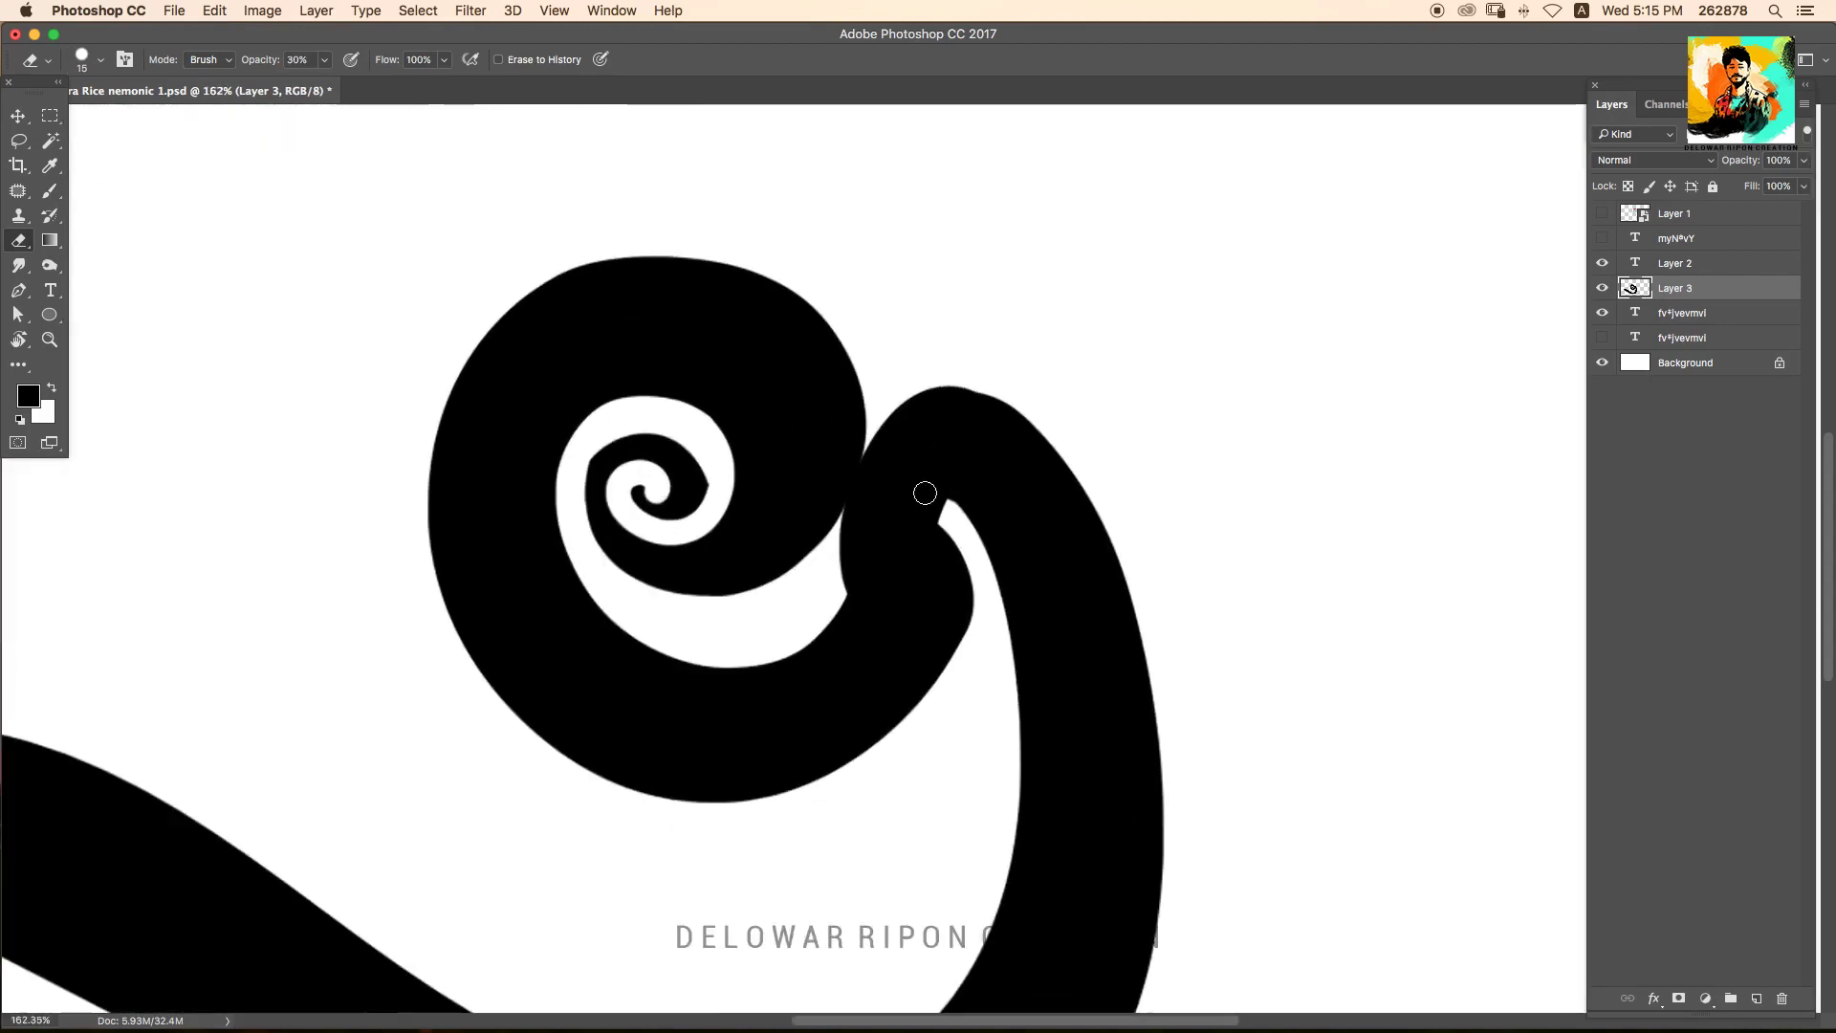
key(4)
drag(703, 593, 899, 411)
key(ctrl+z)
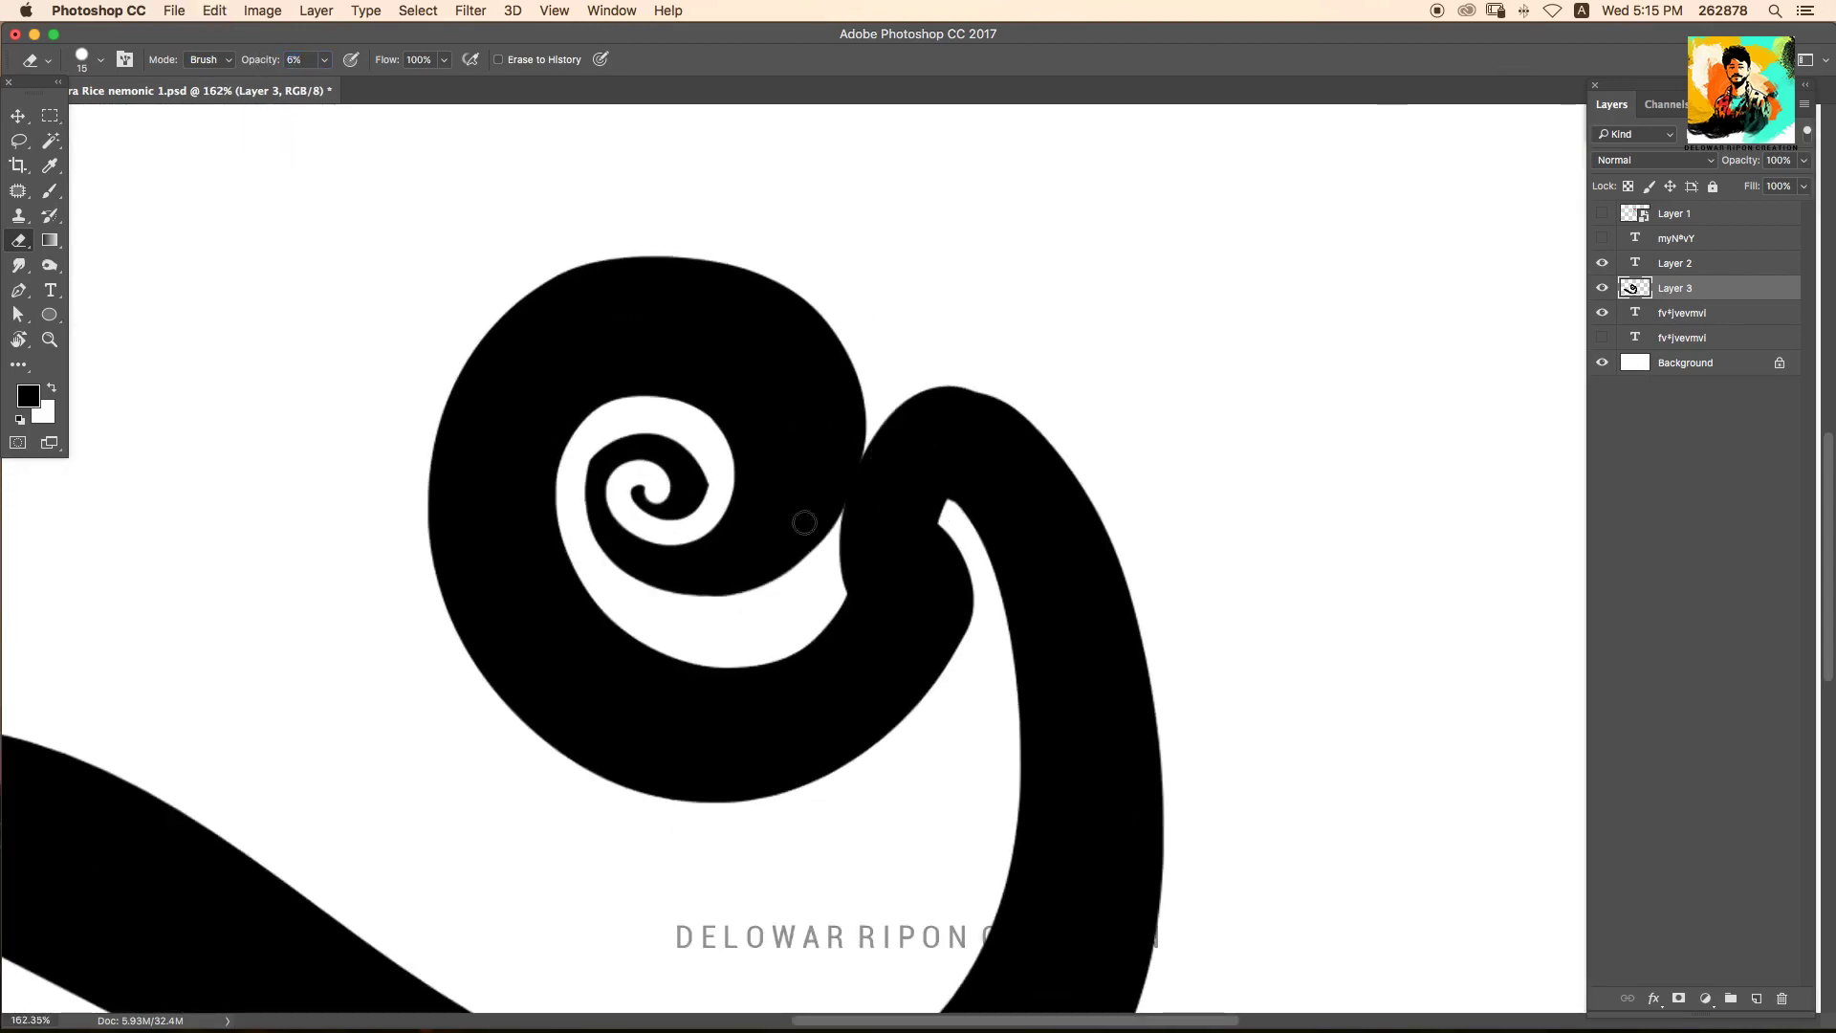
Cut a crisp curved edge off the stem tip using a Pen path selection.
key(p)
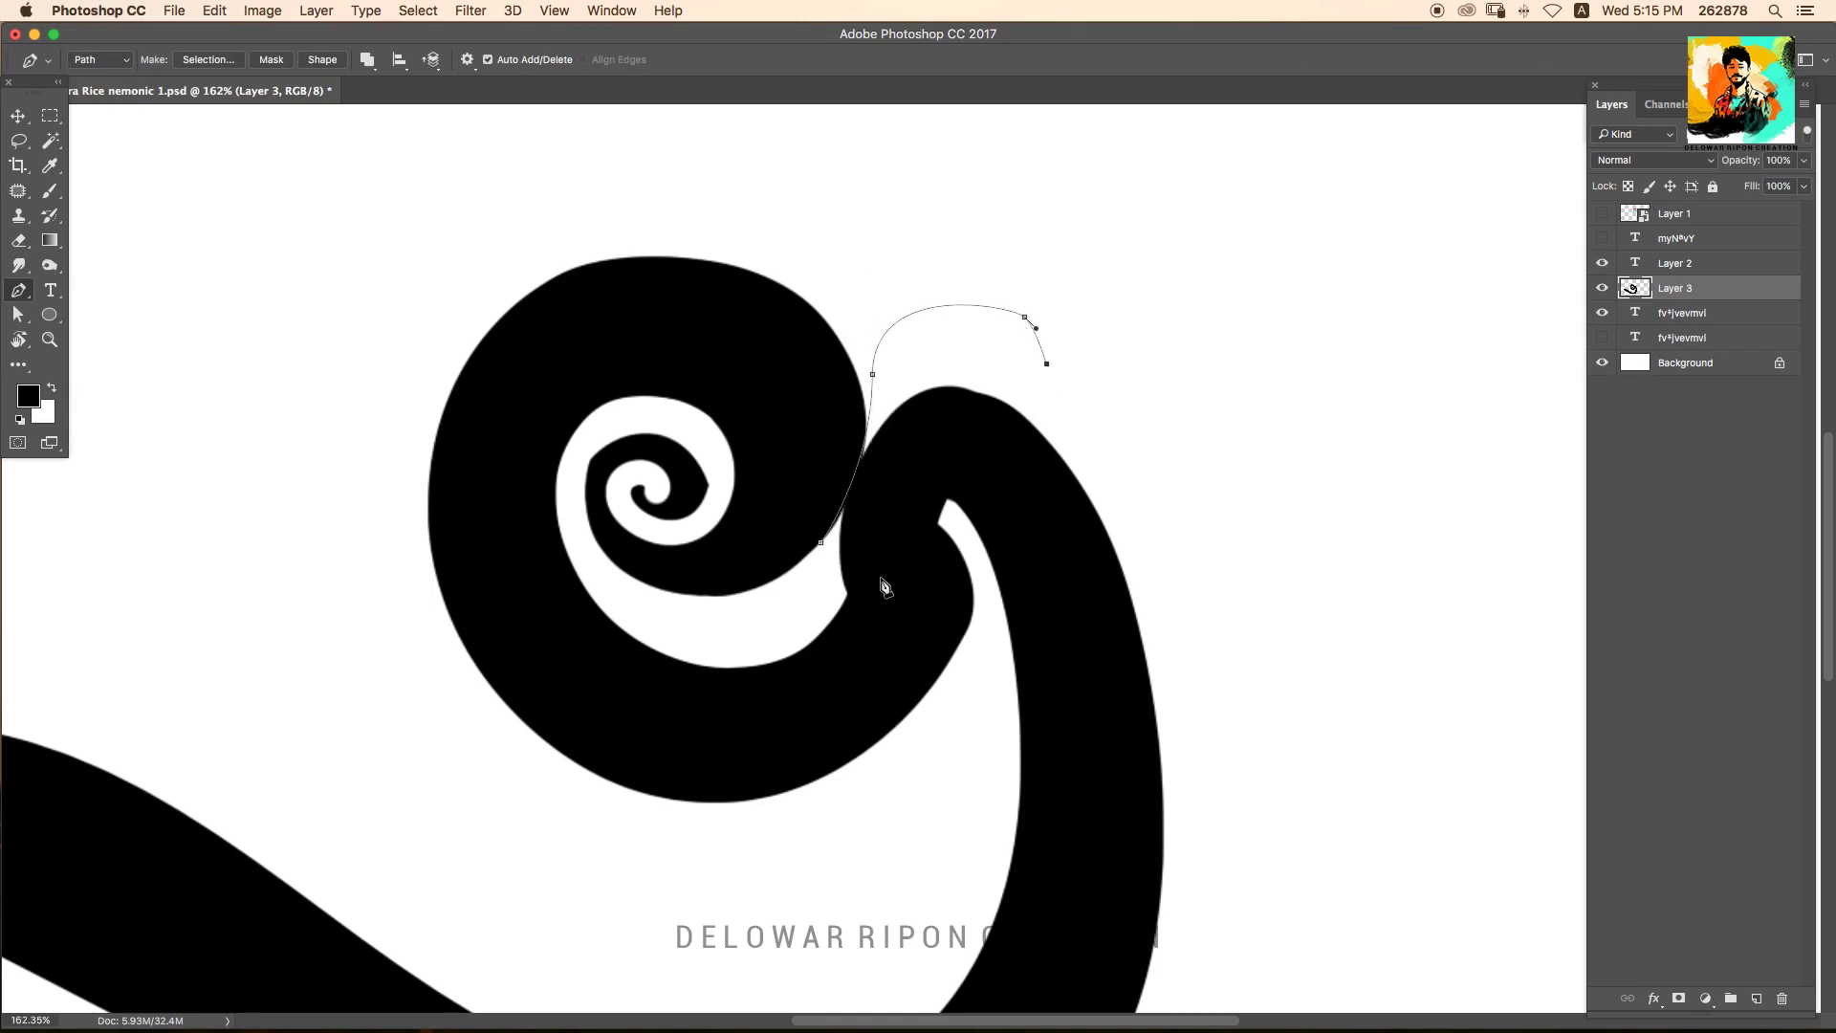
drag(841, 597, 755, 851)
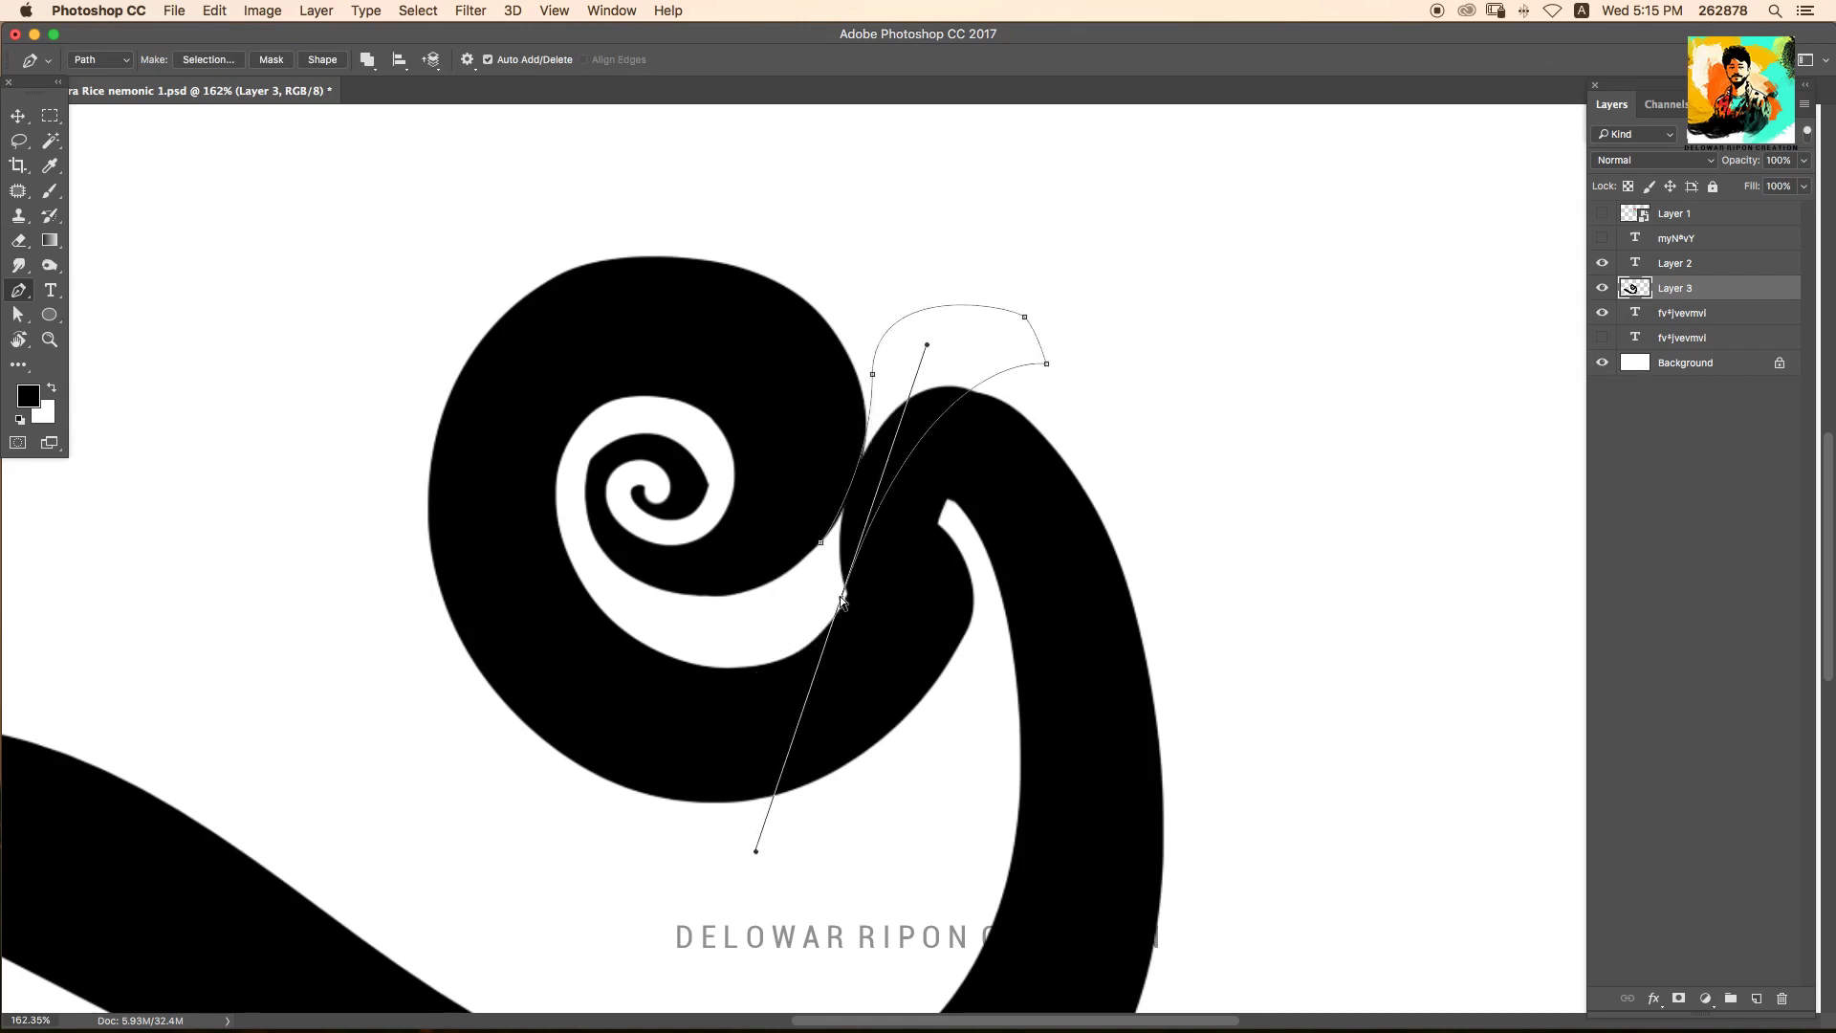
key(ctrl+Return)
key(Delete)
key(ctrl+d)
Rotate the whole letterform slightly with Free Transform.
key(ctrl+0)
key(ctrl+t)
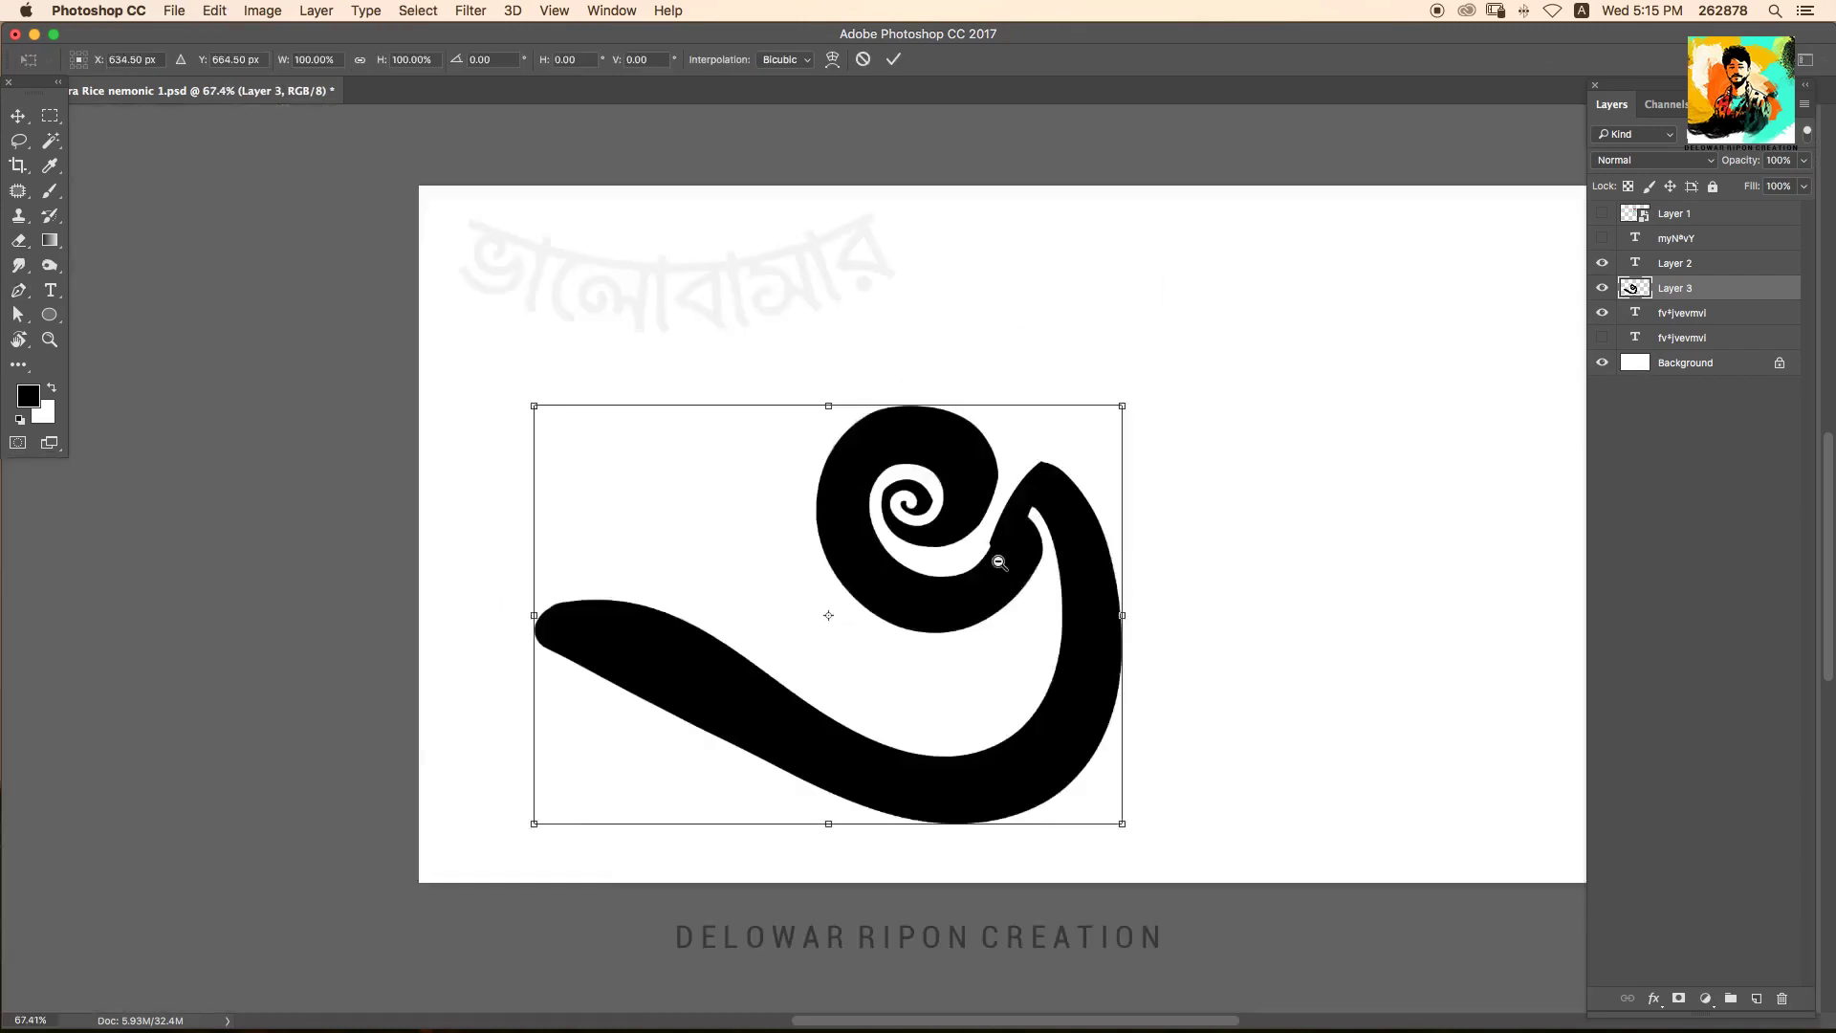
drag(993, 560, 993, 669)
key(Return)
Soft-erase along the tail's upper edge.
key(e)
scroll(951, 508, up, 5)
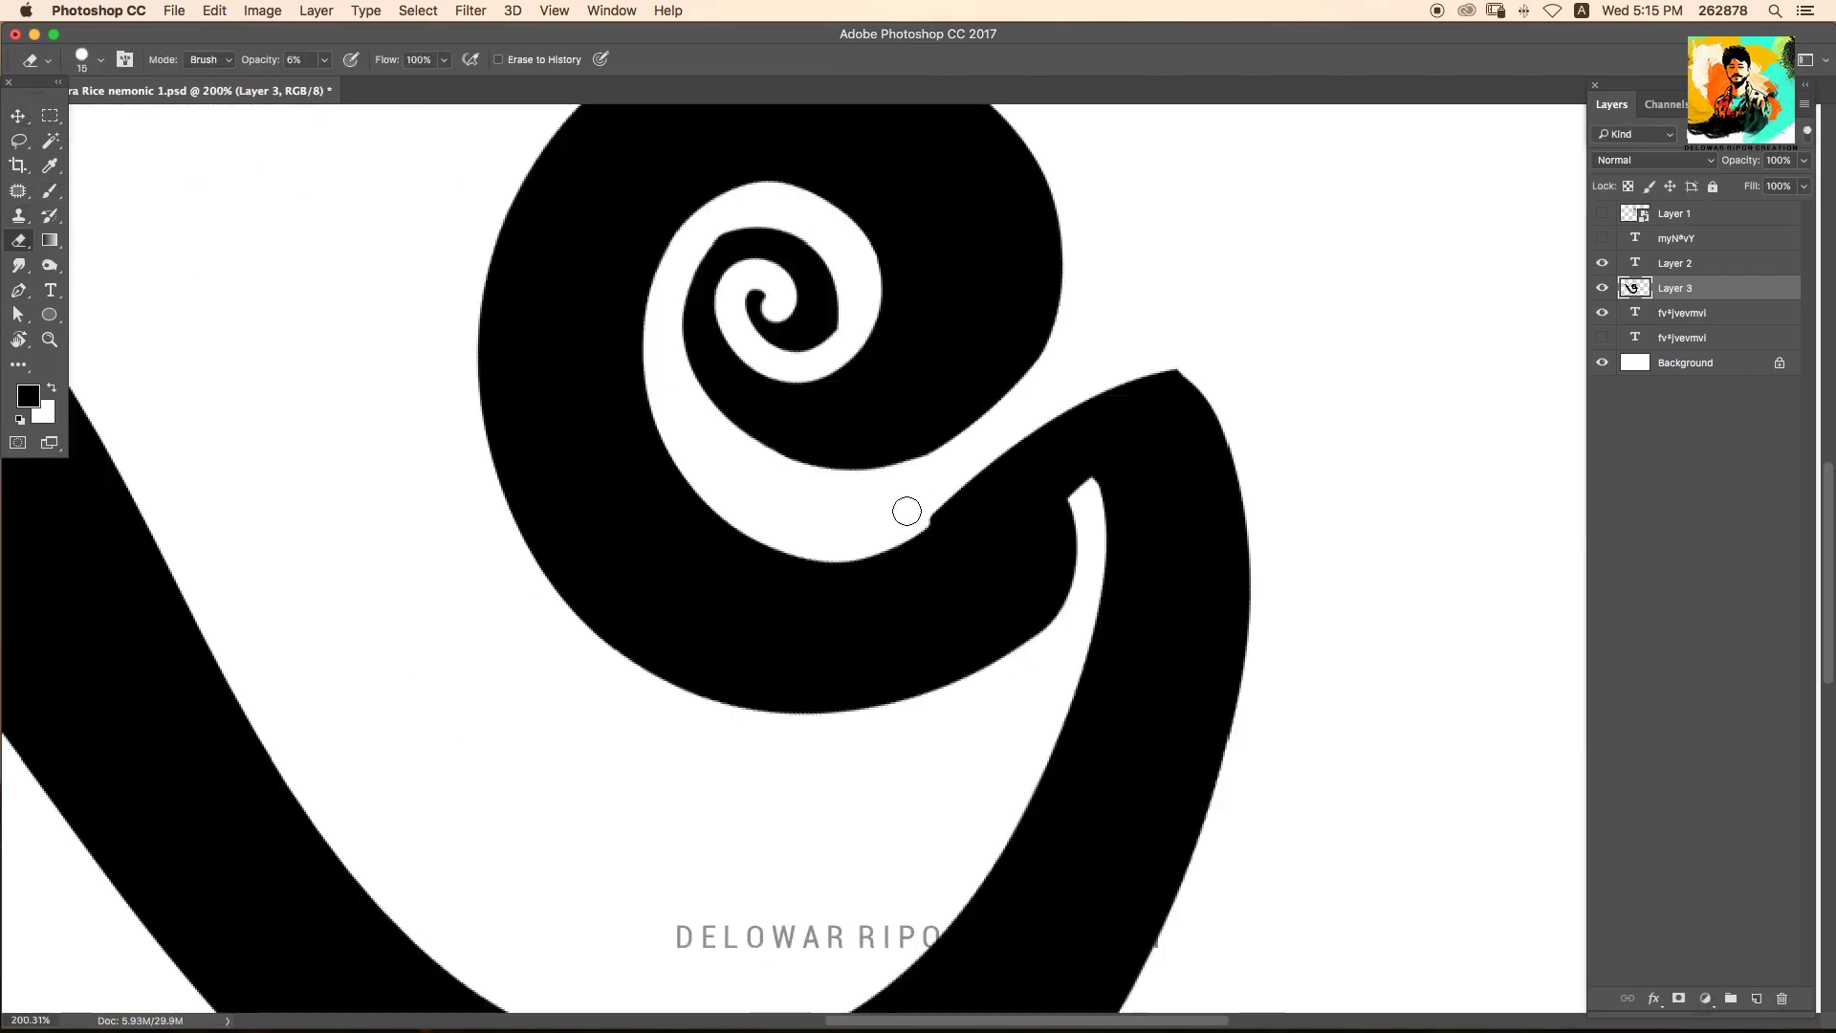
drag(1175, 375, 928, 492)
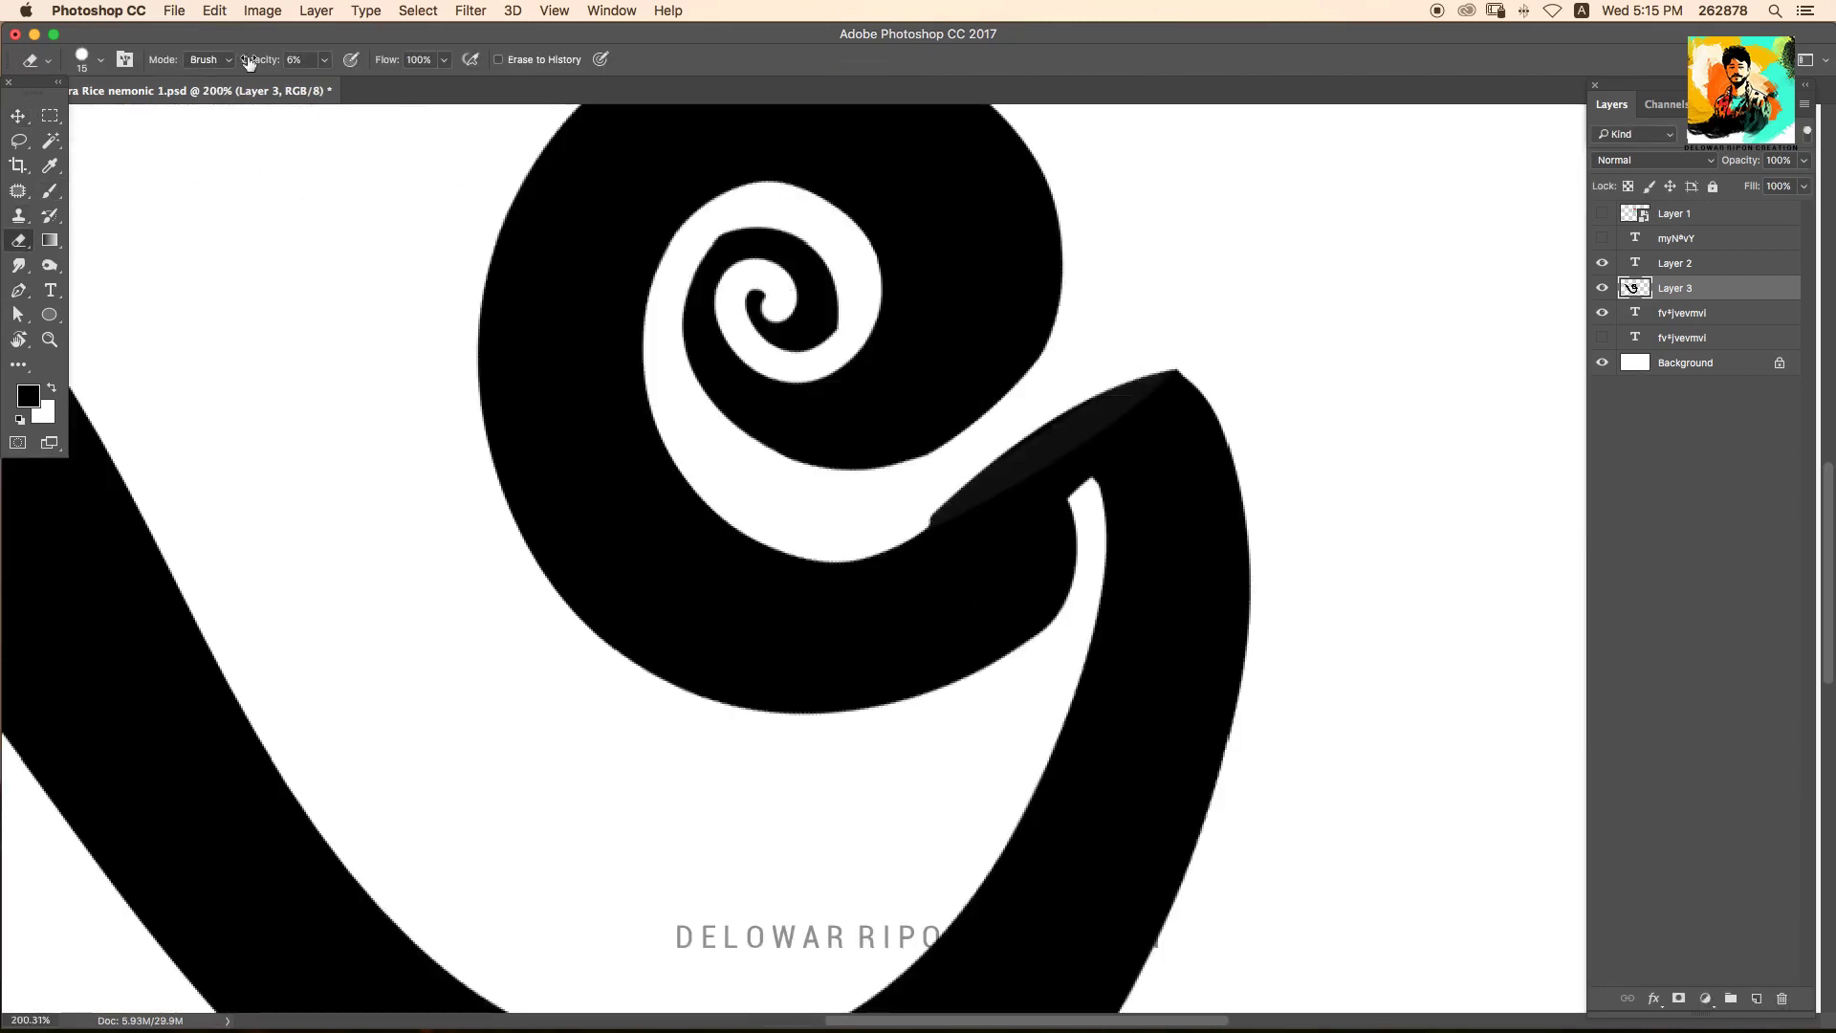
scroll(995, 315, up, 1)
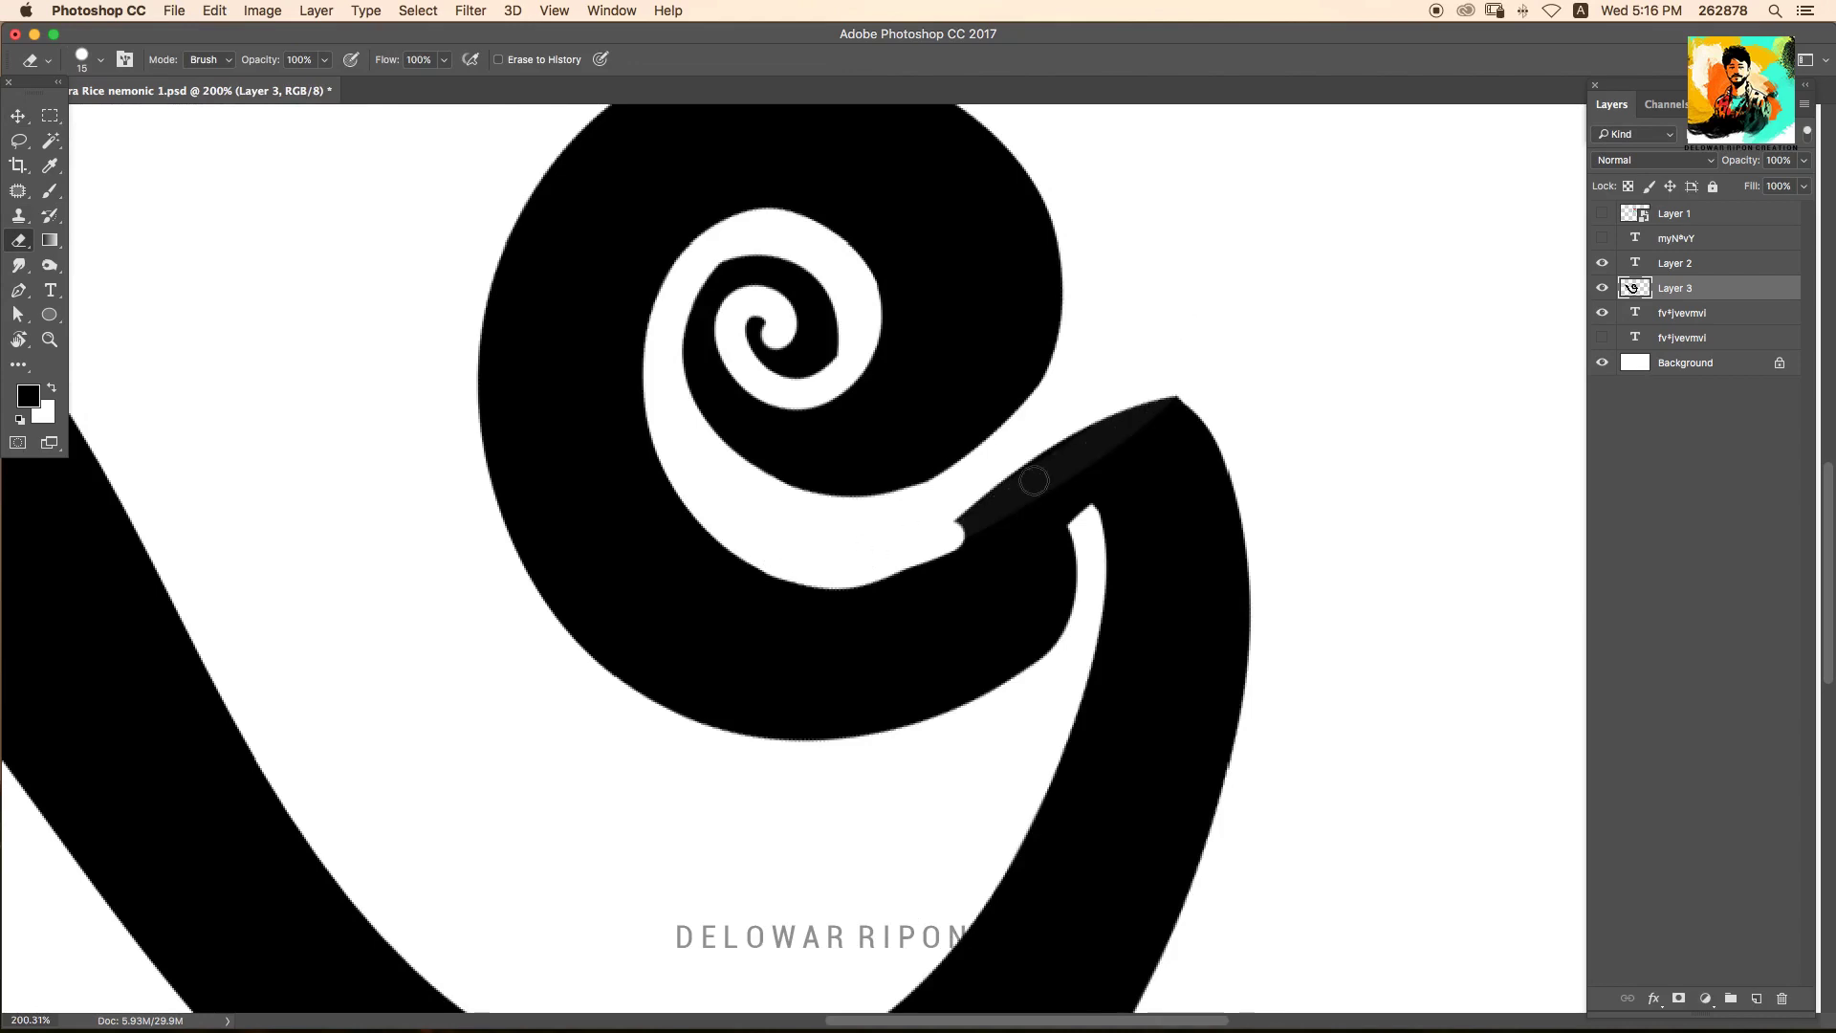
mouse_move(776, 551)
mouse_down()
mouse_move(918, 526)
mouse_move(985, 479)
mouse_up()
Fill the gap between the swirl and the tail with a smaller black brush.
key(b)
scroll(1042, 521, down, 3)
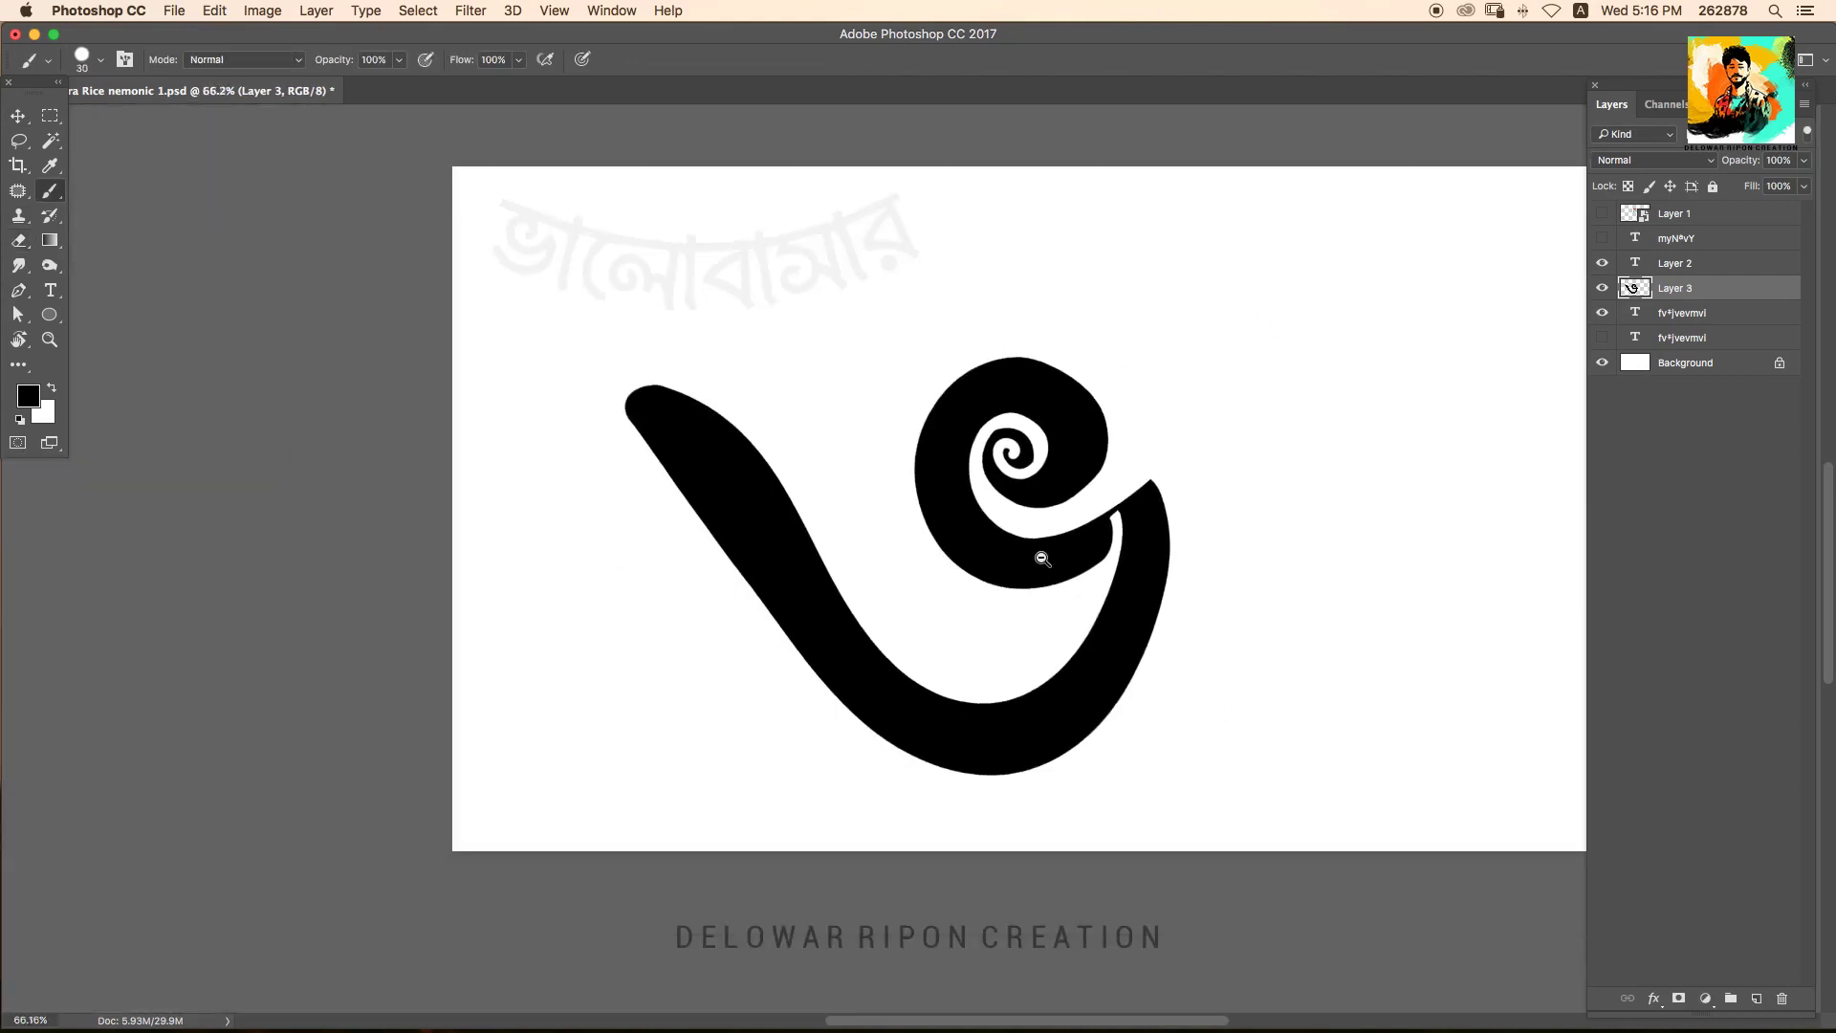
scroll(1196, 431, up, 3)
drag(1157, 419, 1222, 434)
key(ctrl+z)
key(e)
key(b)
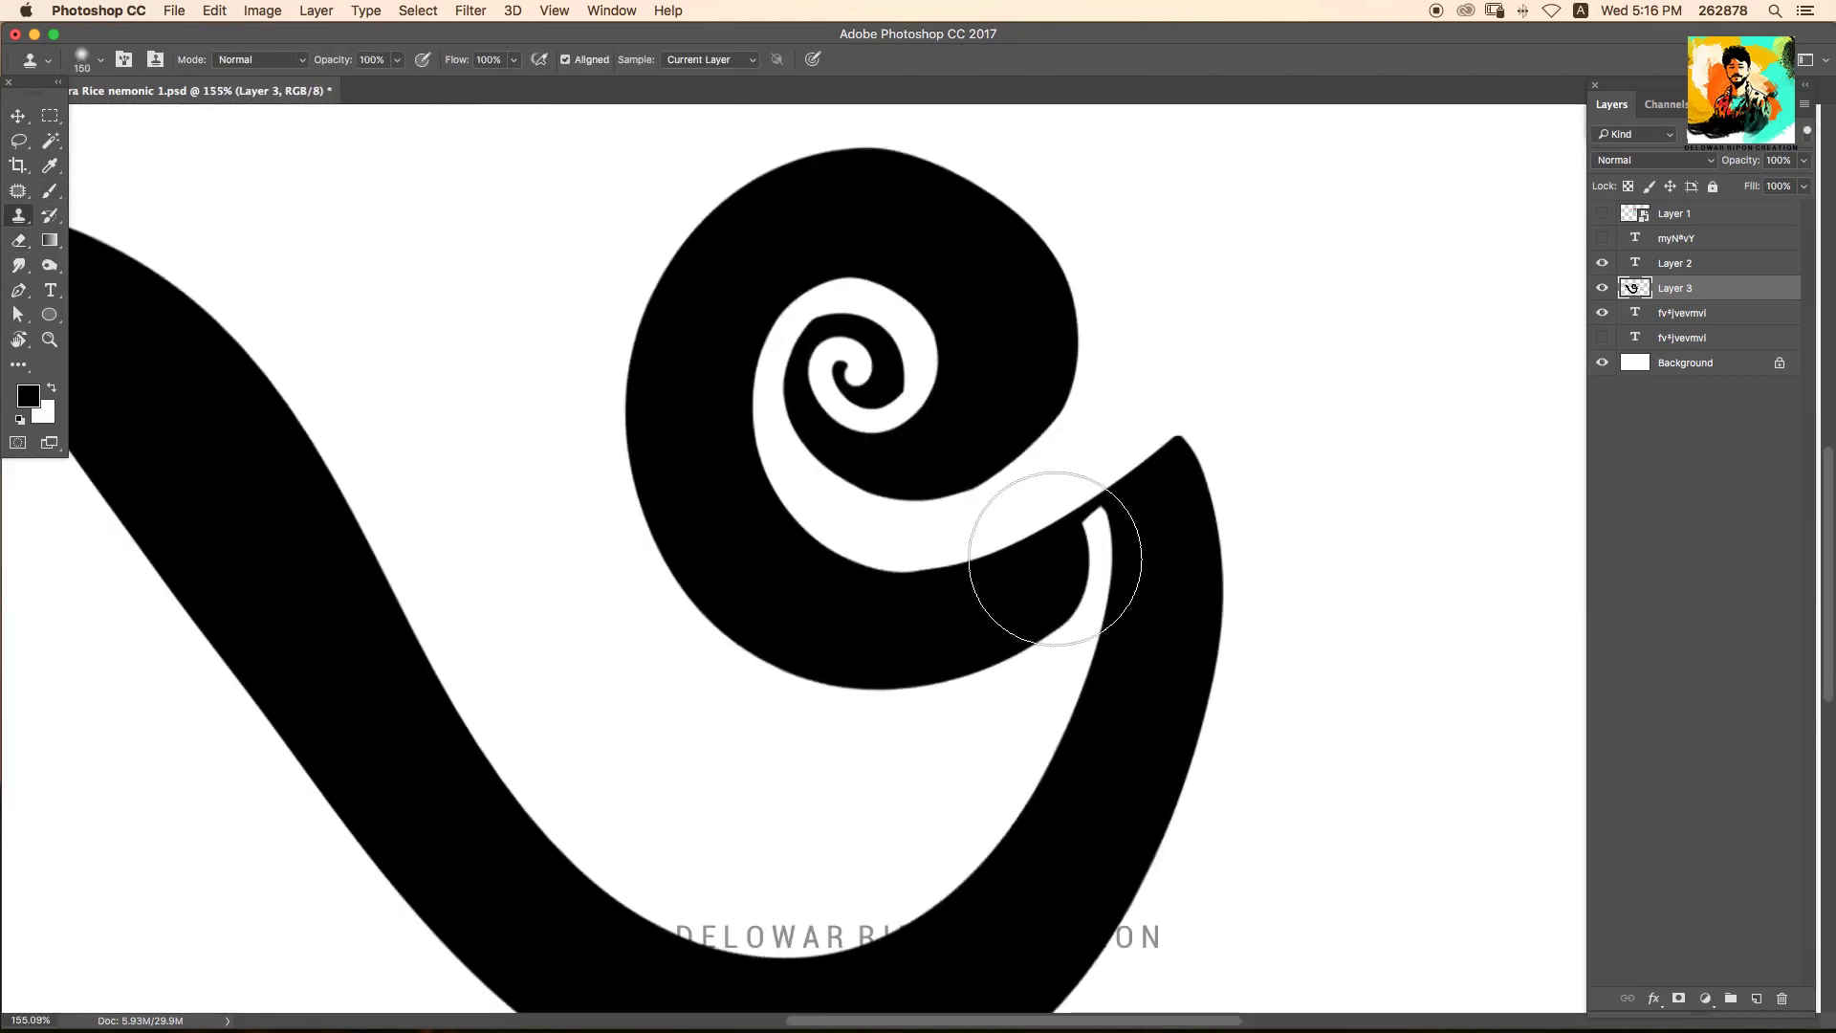
key(bracketleft)
key(bracketleft)
key(bracketleft)
drag(737, 618, 1081, 598)
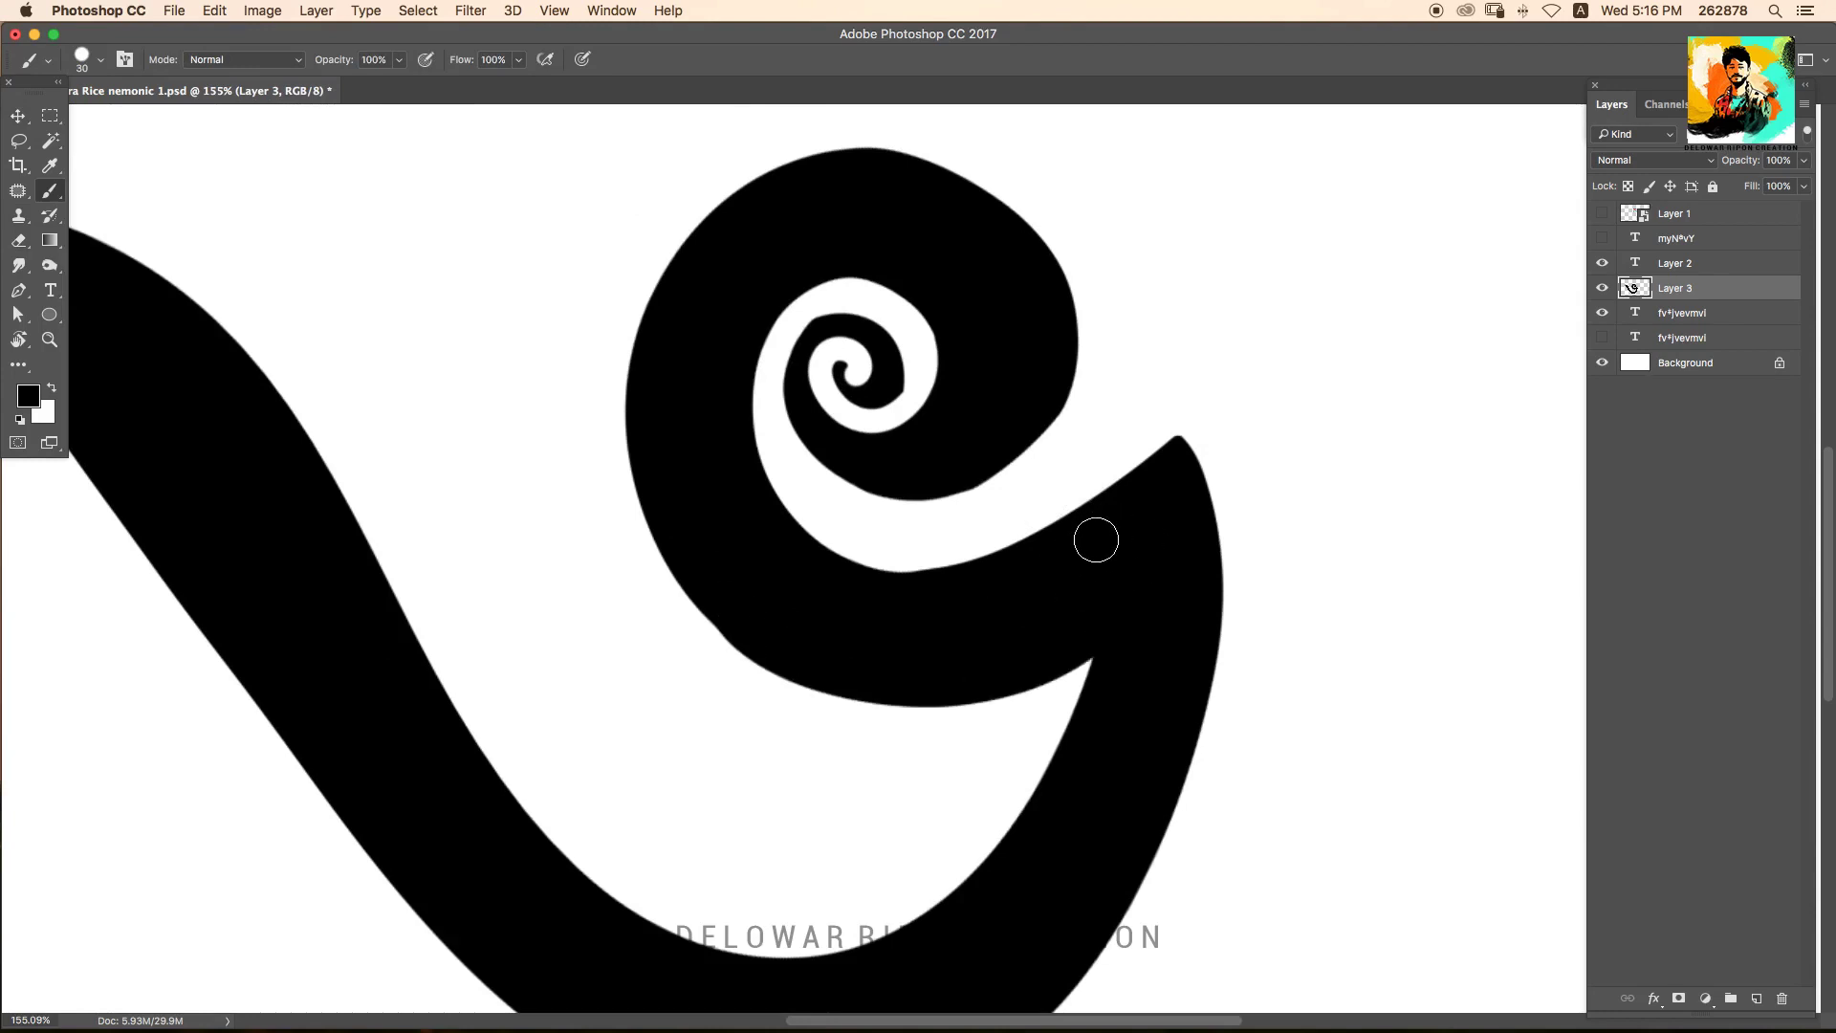
scroll(760, 628, down, 3)
Try thickening the tail's upper part with a larger brush, then undo it.
key(bracketright)
key(bracketright)
key(bracketright)
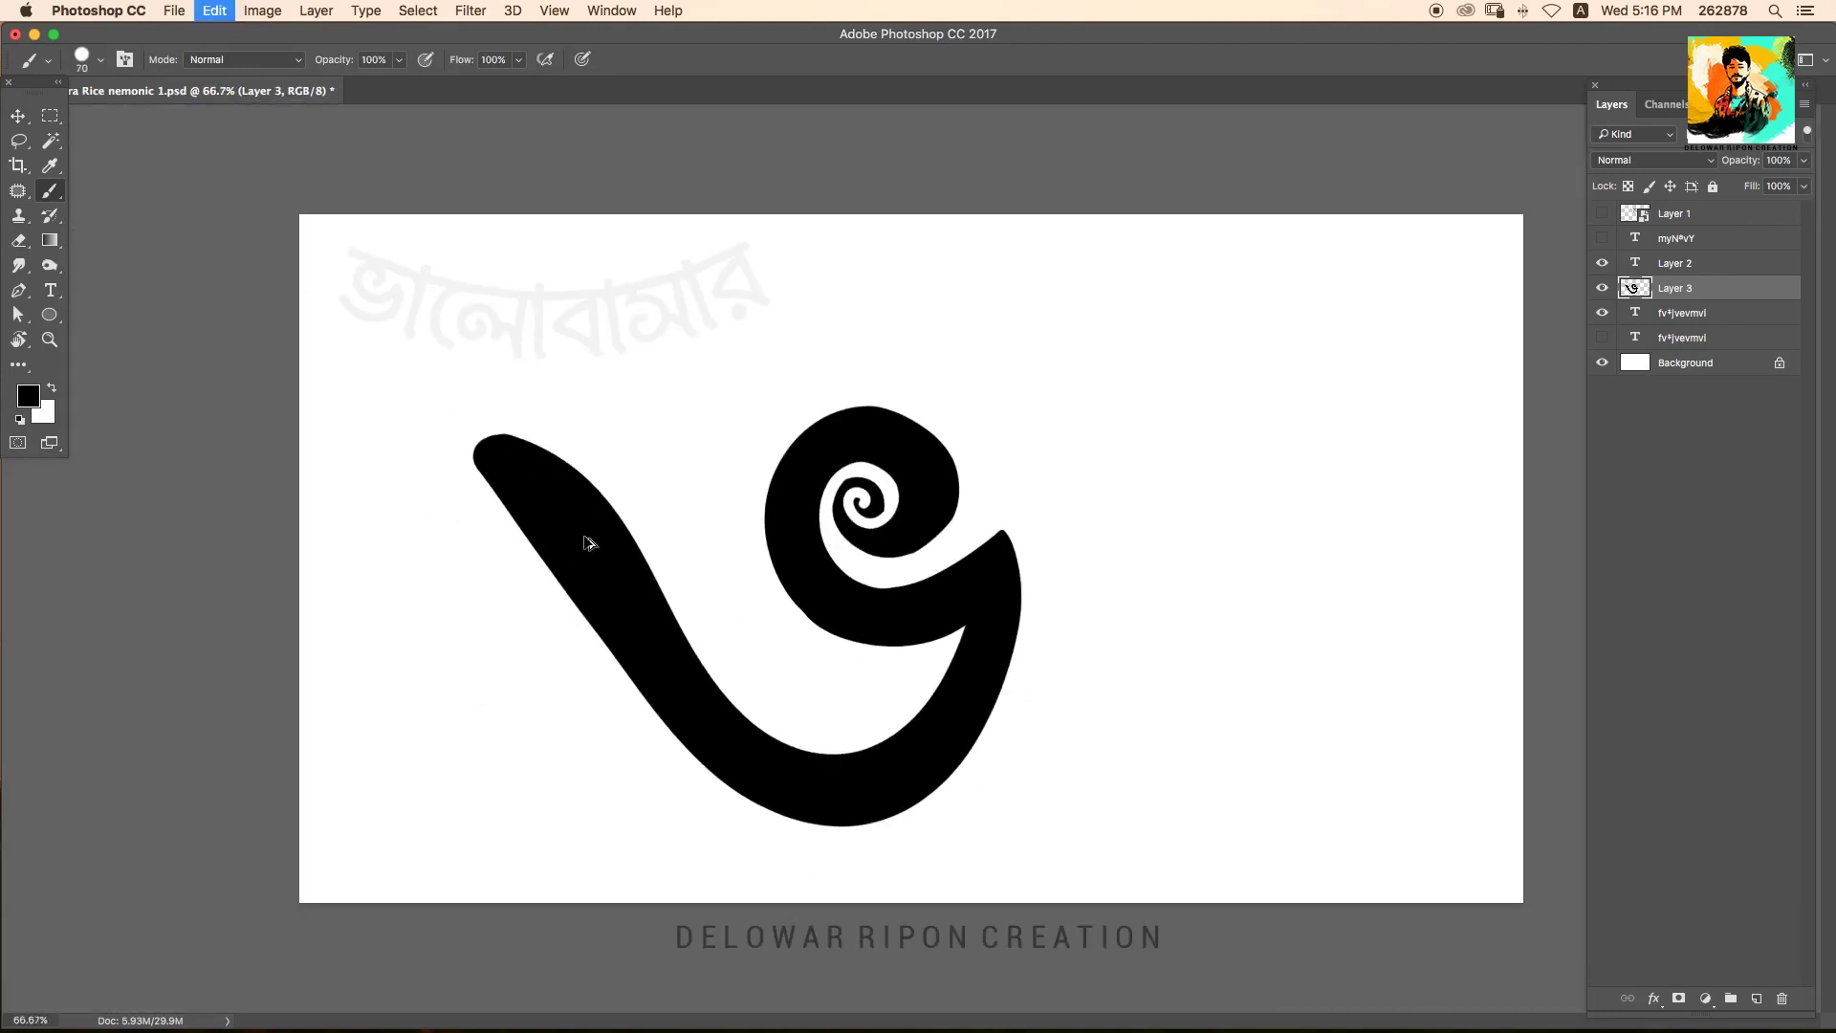
mouse_move(595, 533)
mouse_down()
mouse_move(546, 501)
mouse_move(688, 650)
mouse_move(532, 480)
mouse_move(549, 459)
mouse_up()
key(ctrl+z)
key(ctrl+z)
key(ctrl+z)
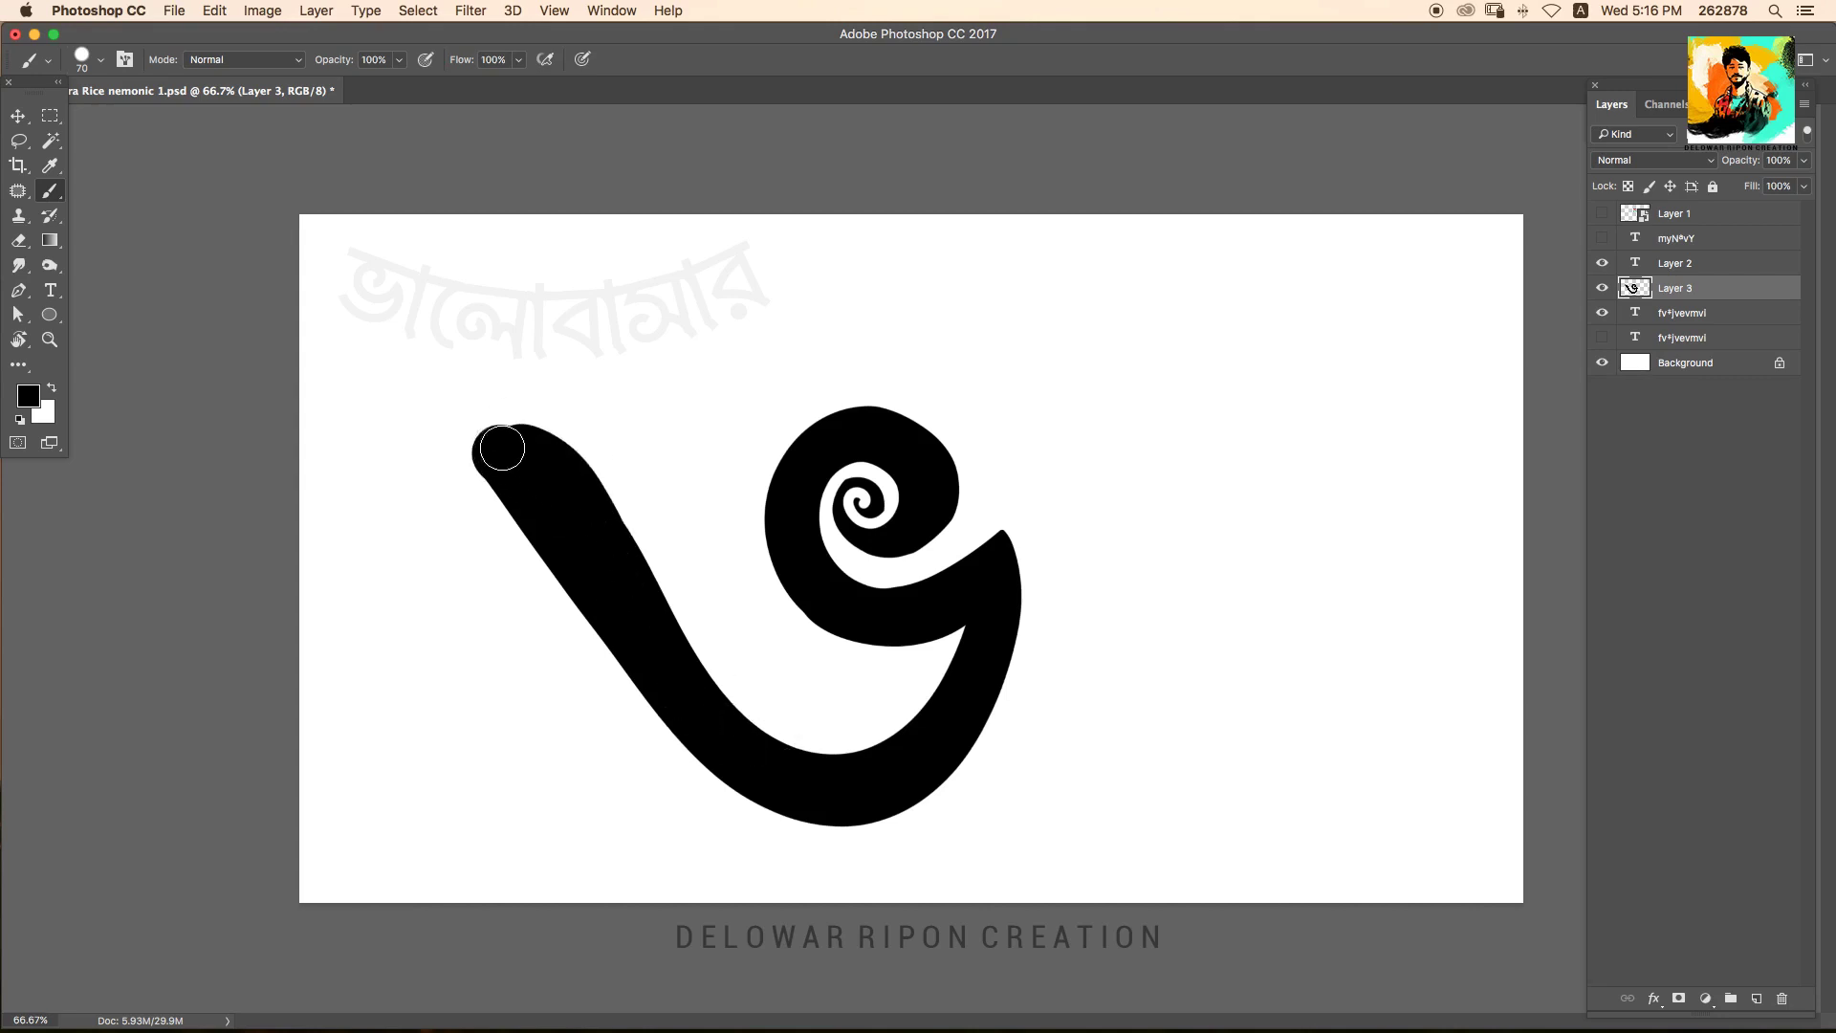
key(e)
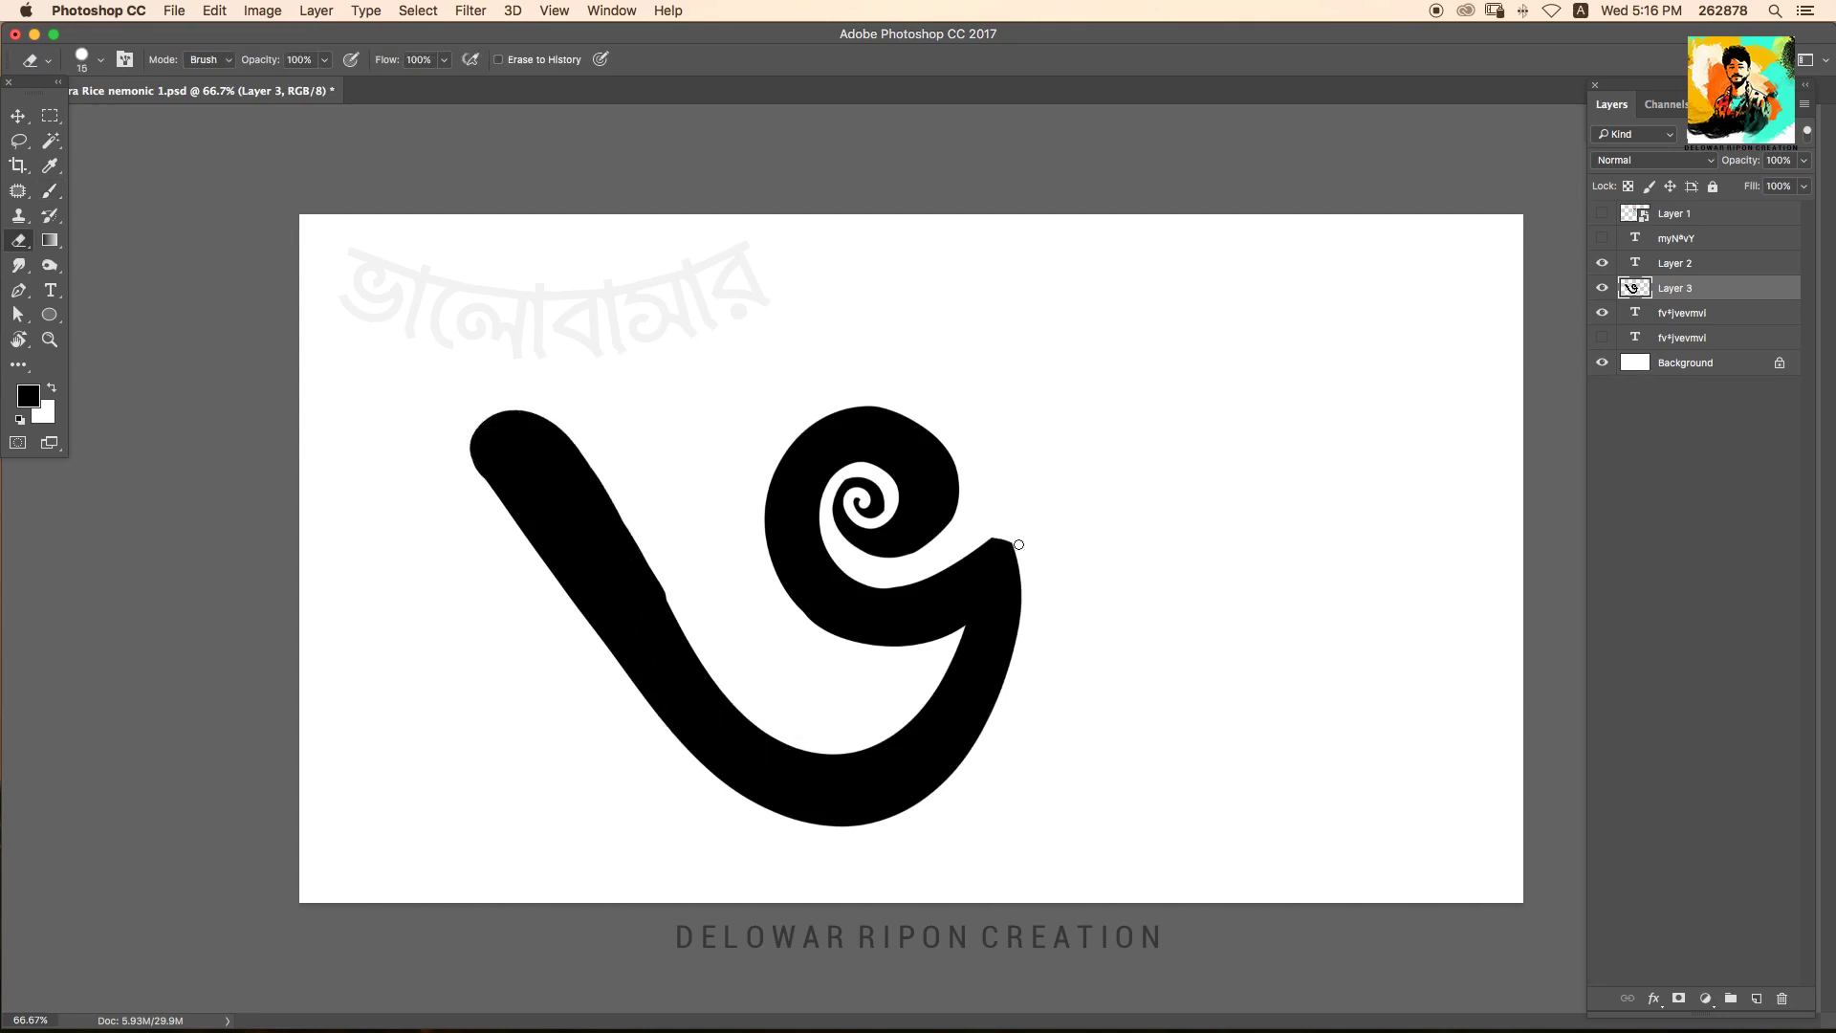
key(l)
scroll(1021, 534, up, 3)
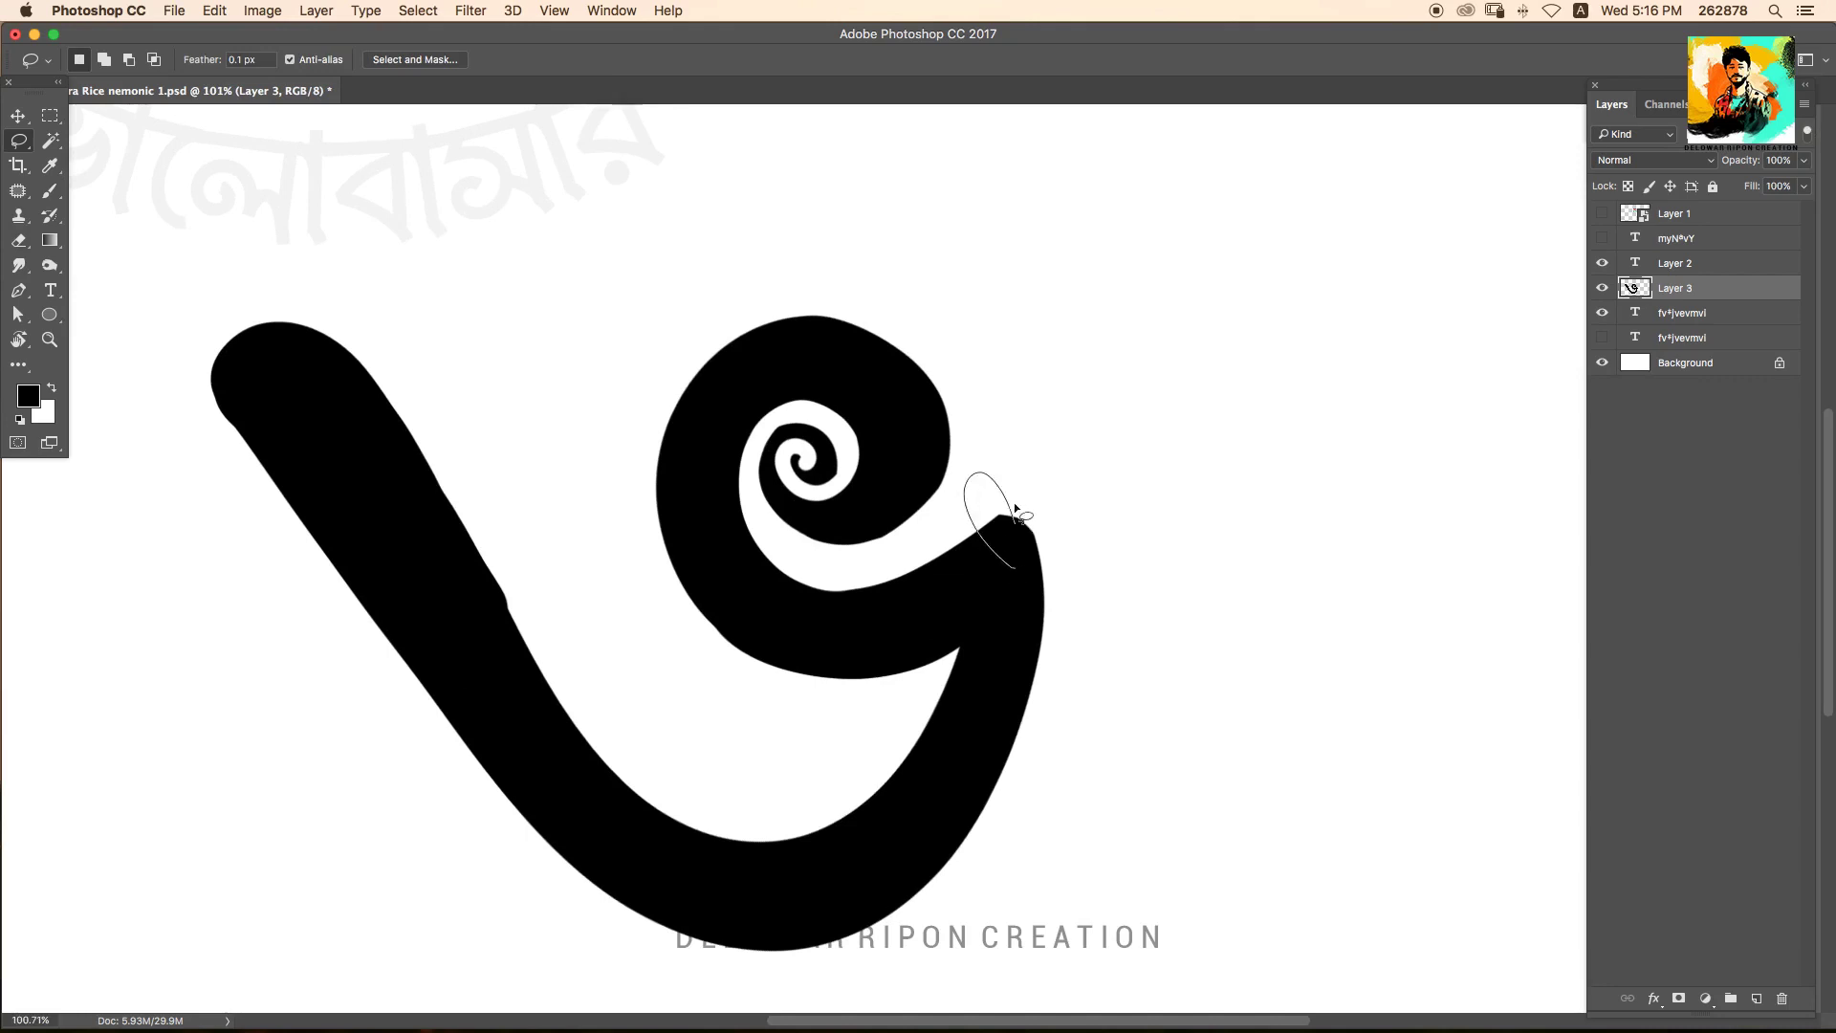
On a new layer, fill three lassoed leaf shapes with black.
key(ctrl+shift+n)
key(Return)
key(alt+BackSpace)
key(ctrl+d)
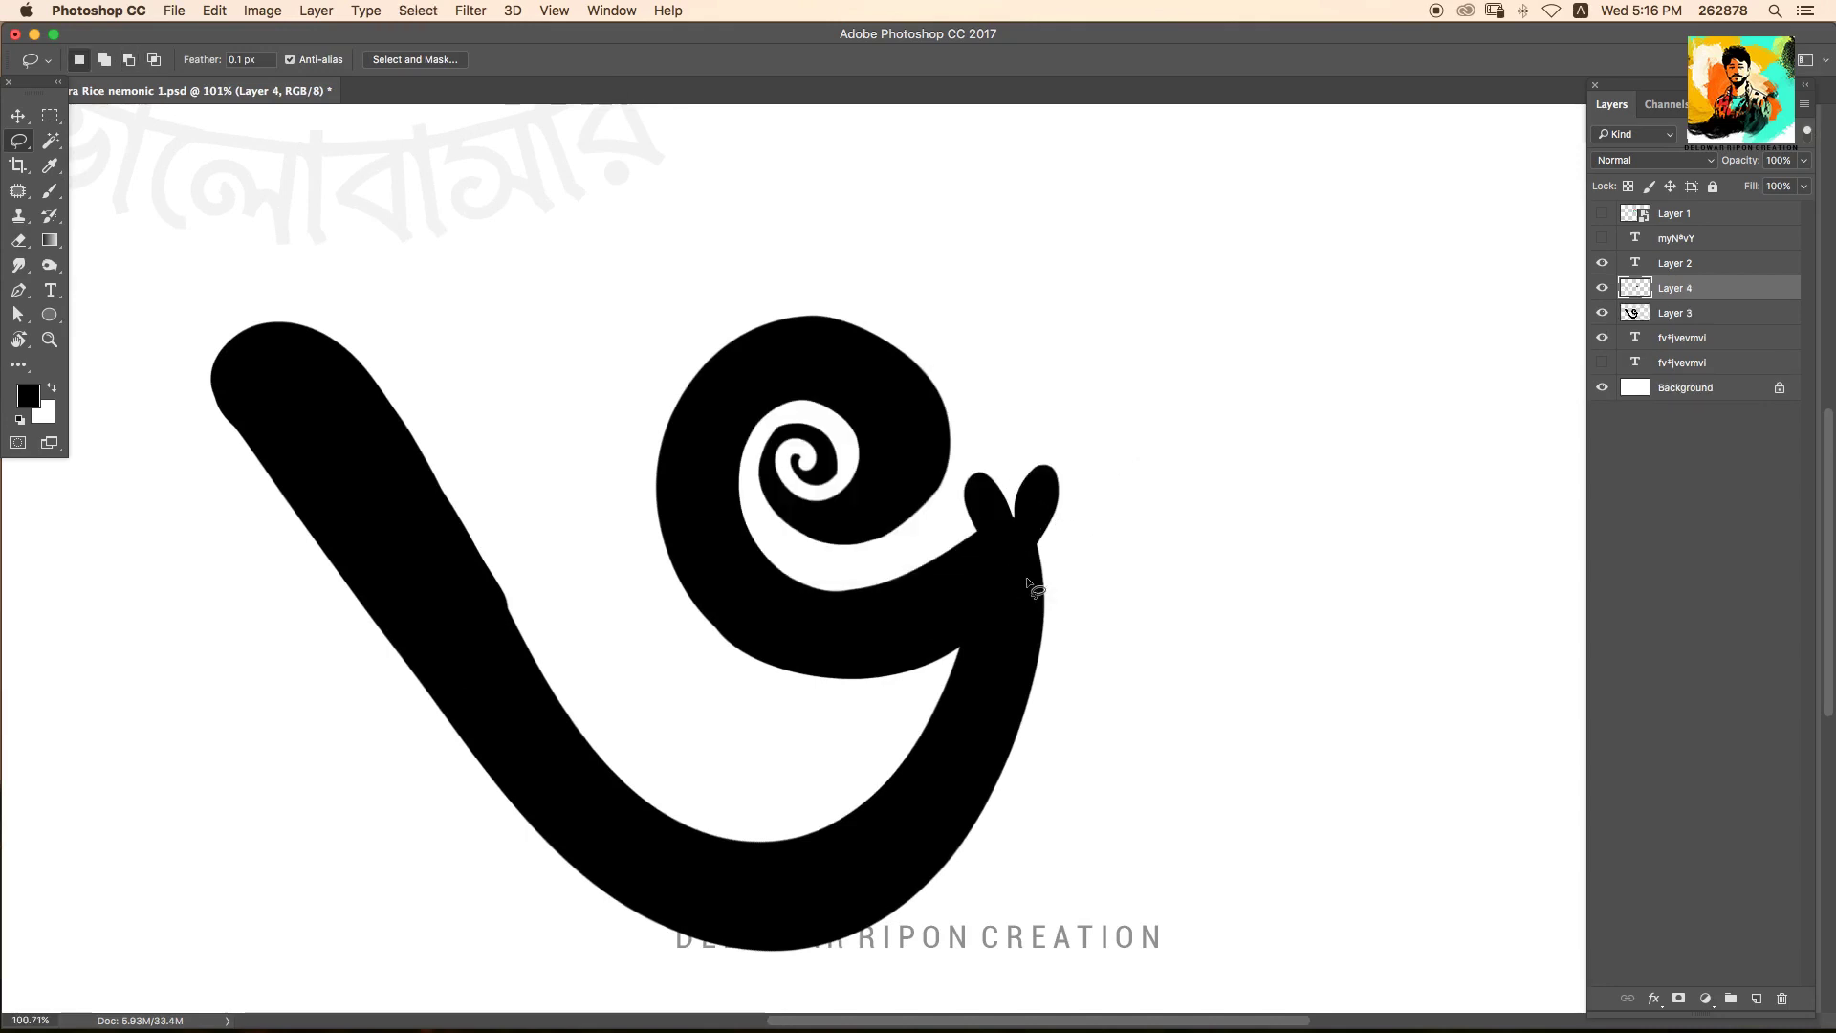
drag(1031, 588, 1036, 576)
key(alt+BackSpace)
key(ctrl+d)
Give the leaves a Color Overlay and a 6 px white Stroke effect.
click(1653, 998)
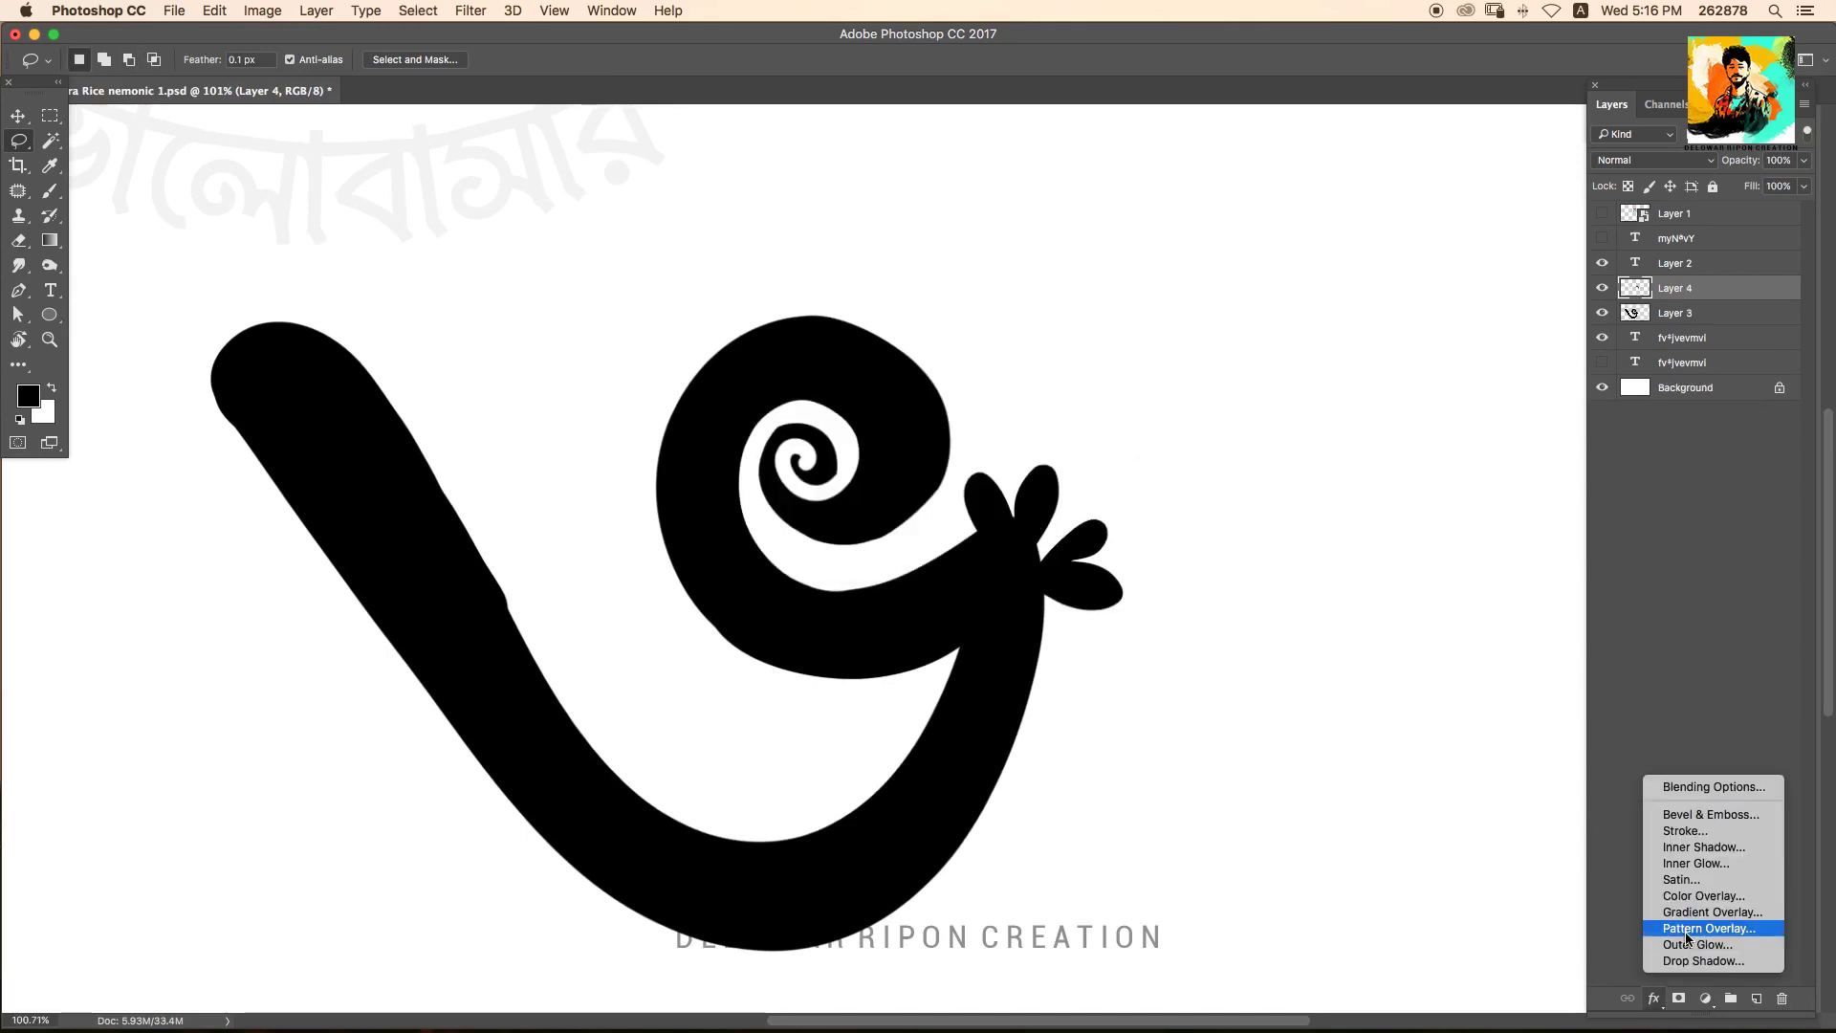
click(1688, 923)
click(1505, 629)
click(807, 283)
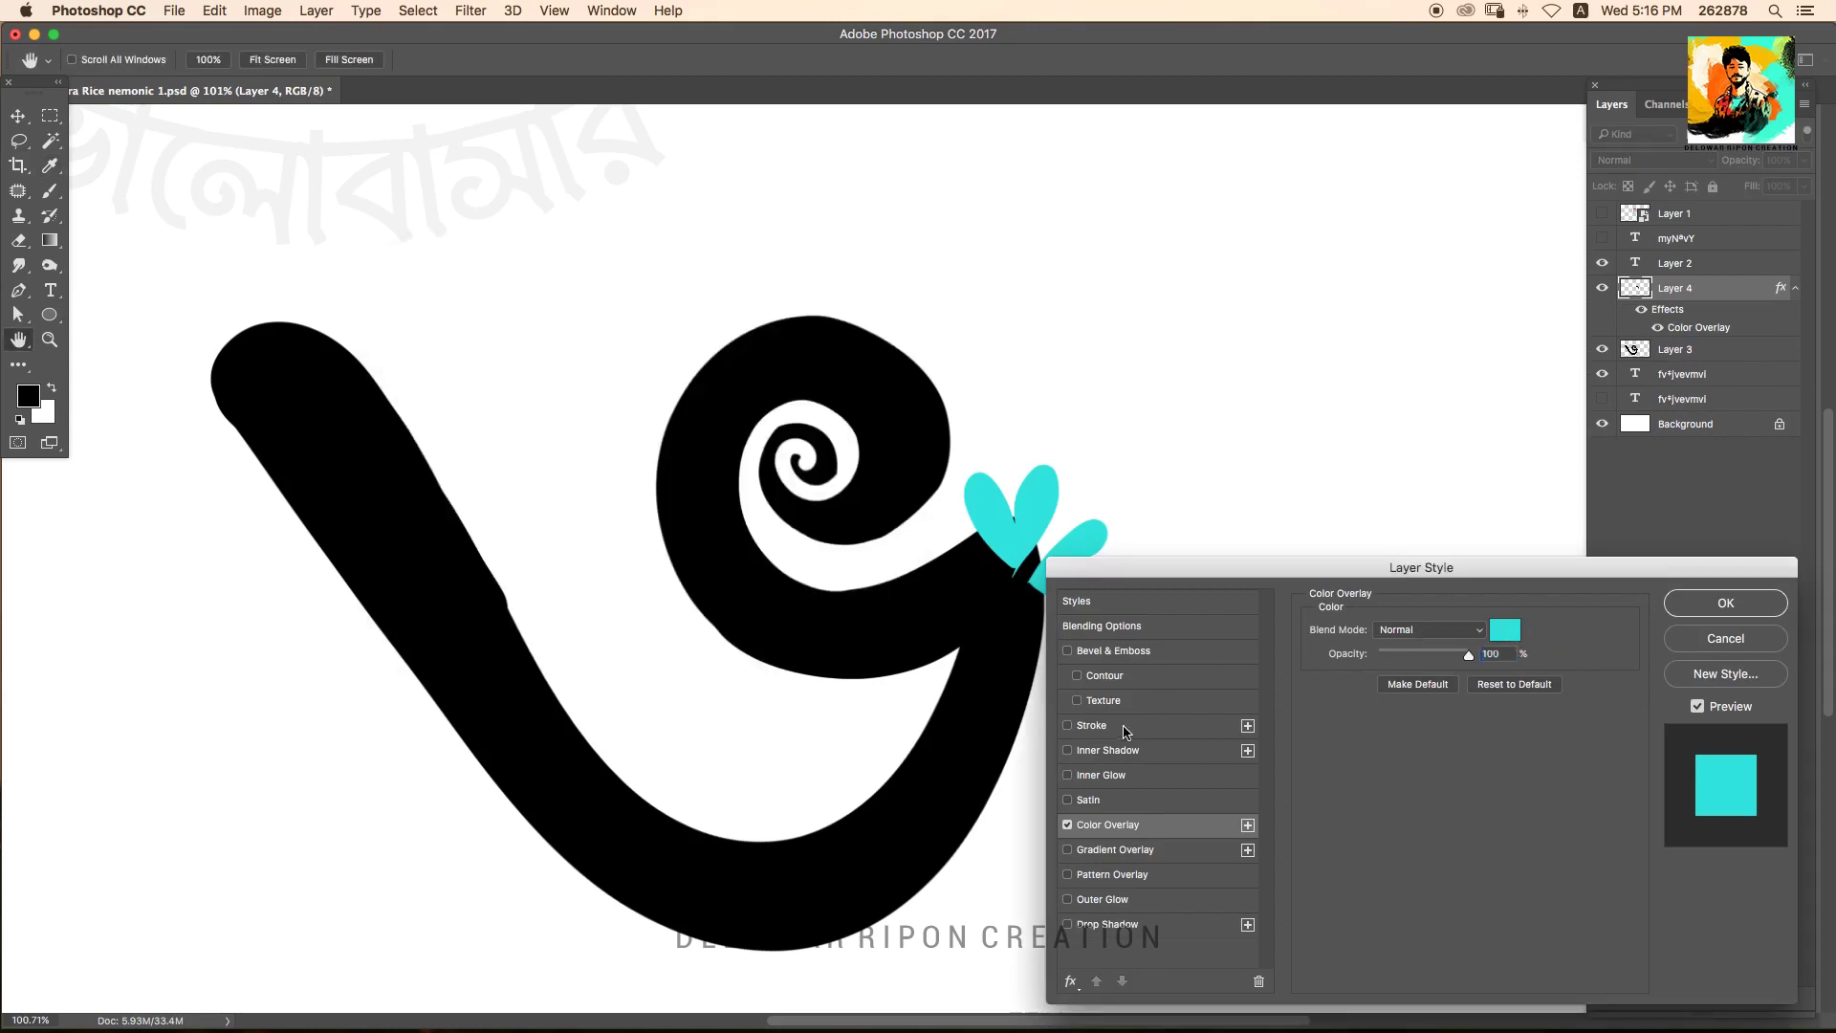
click(1091, 725)
drag(1378, 626, 1383, 626)
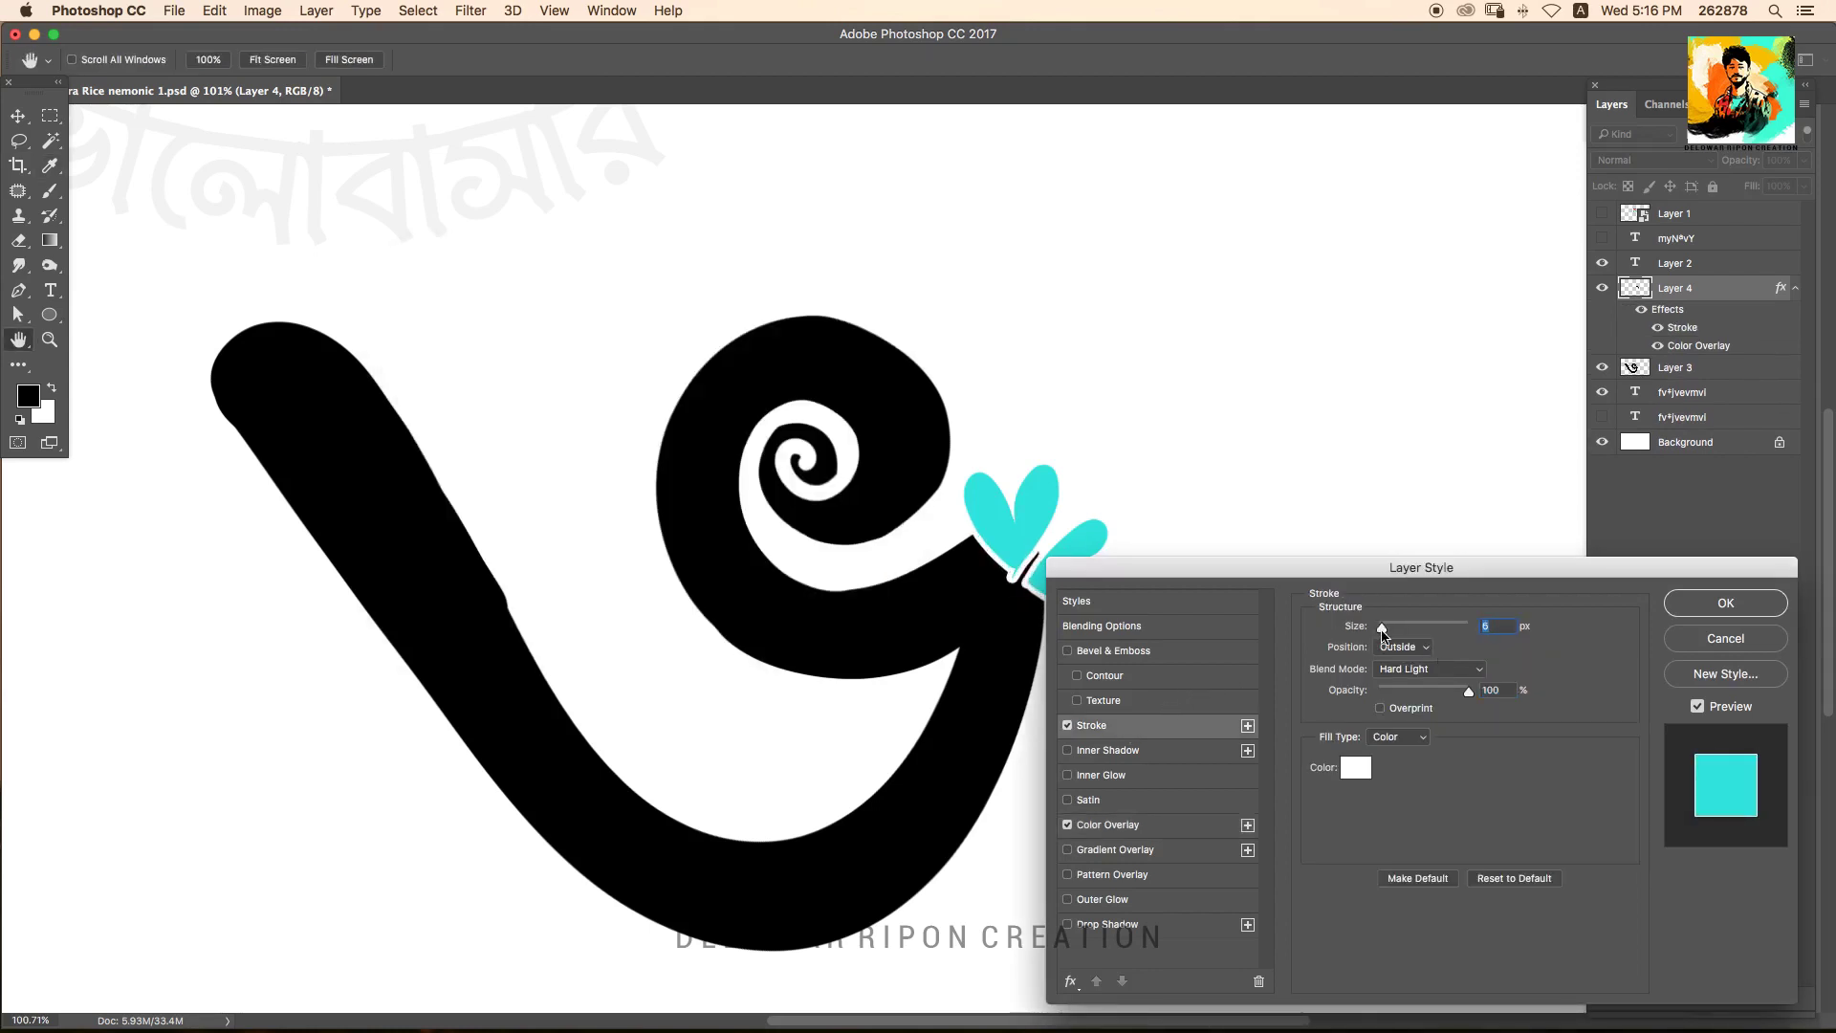
key(Return)
Hide the colour overlay so the leaves turn black, and move them onto the tail tip.
key(v)
scroll(1032, 516, up, 2)
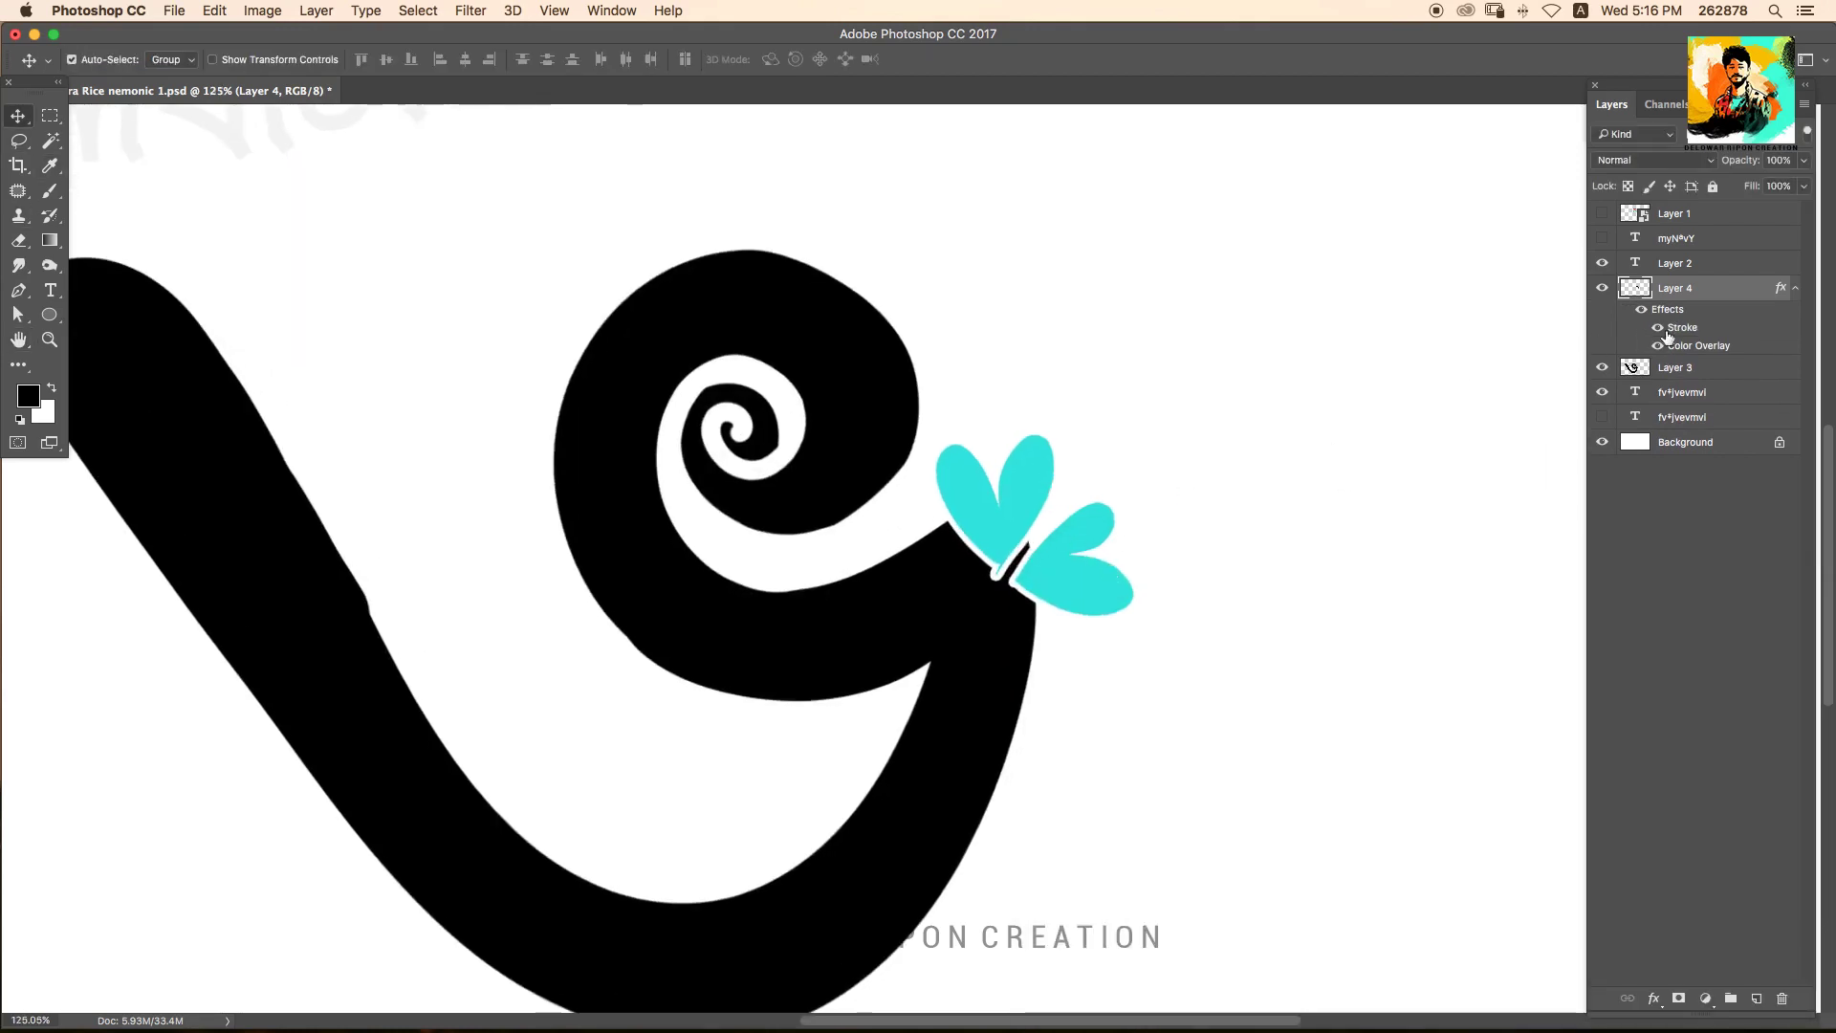
click(1658, 346)
scroll(1195, 516, up, 3)
drag(1192, 518, 1155, 529)
key(e)
scroll(1058, 581, down, 5)
Shrink, shift up-left and tilt the ভ glyph layer, then move the leaves beside its swirl.
key(v)
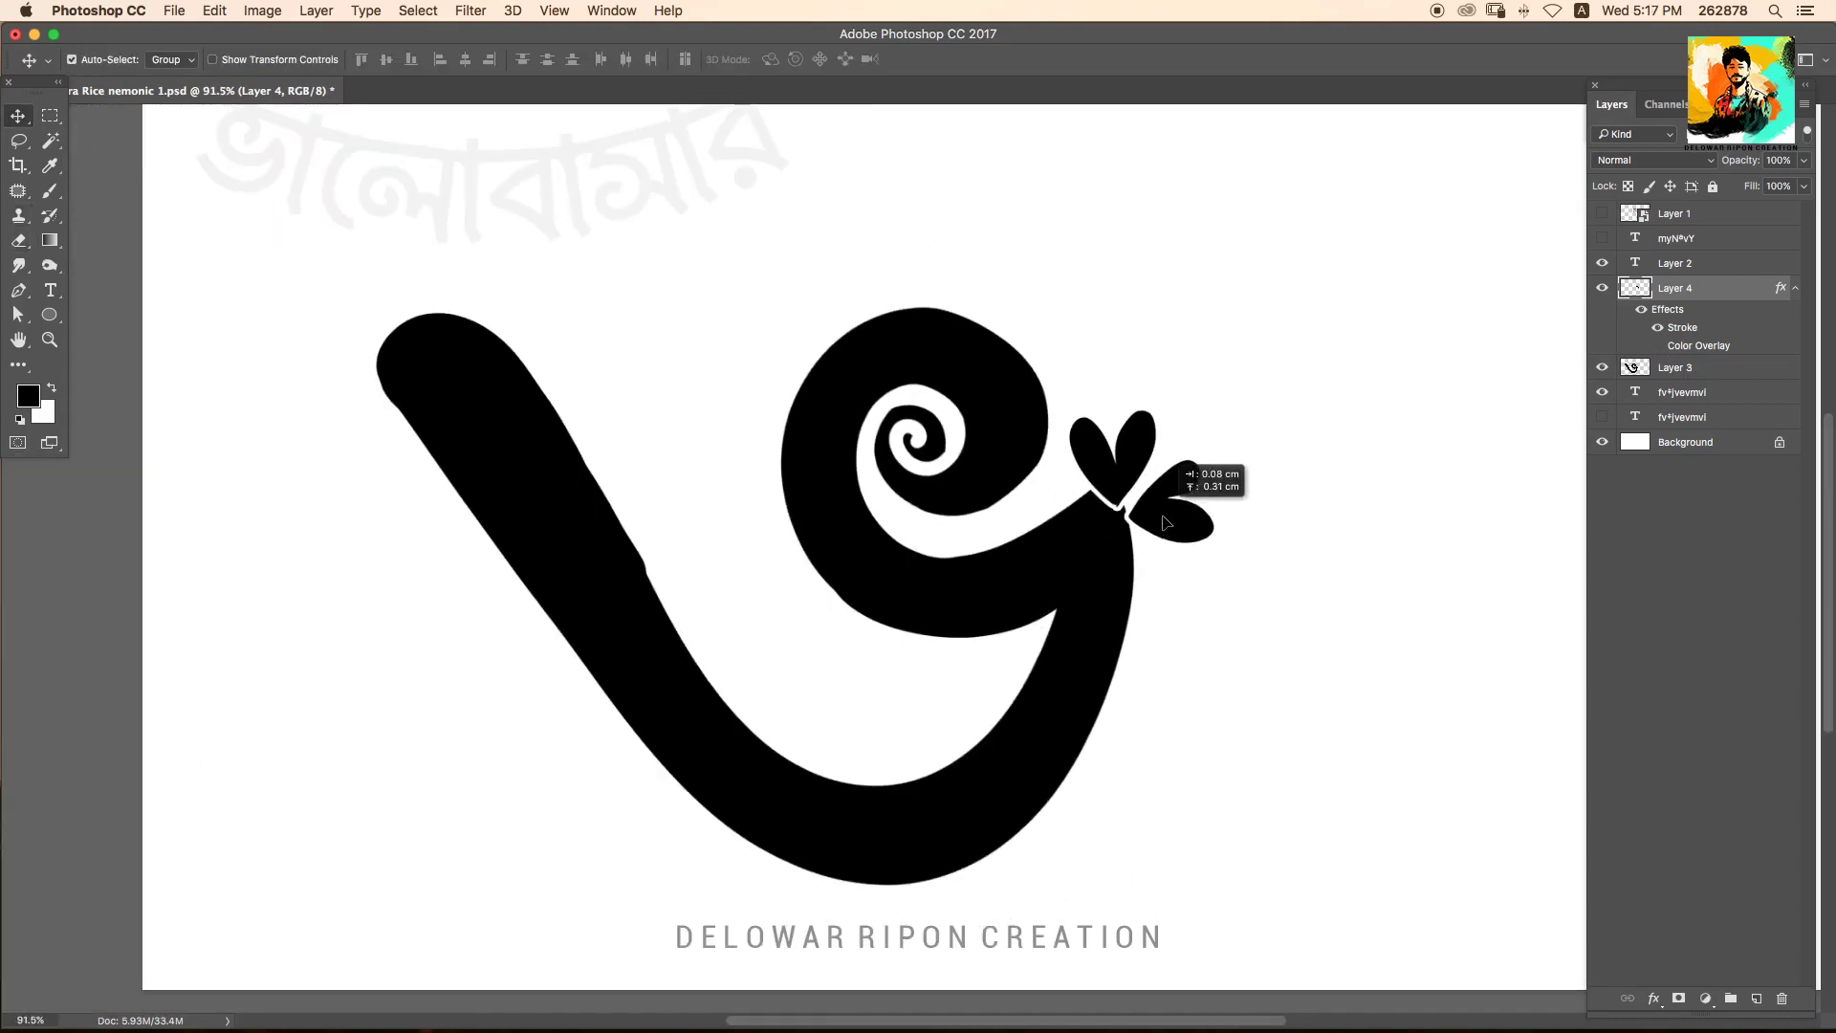
click(668, 589)
key(e)
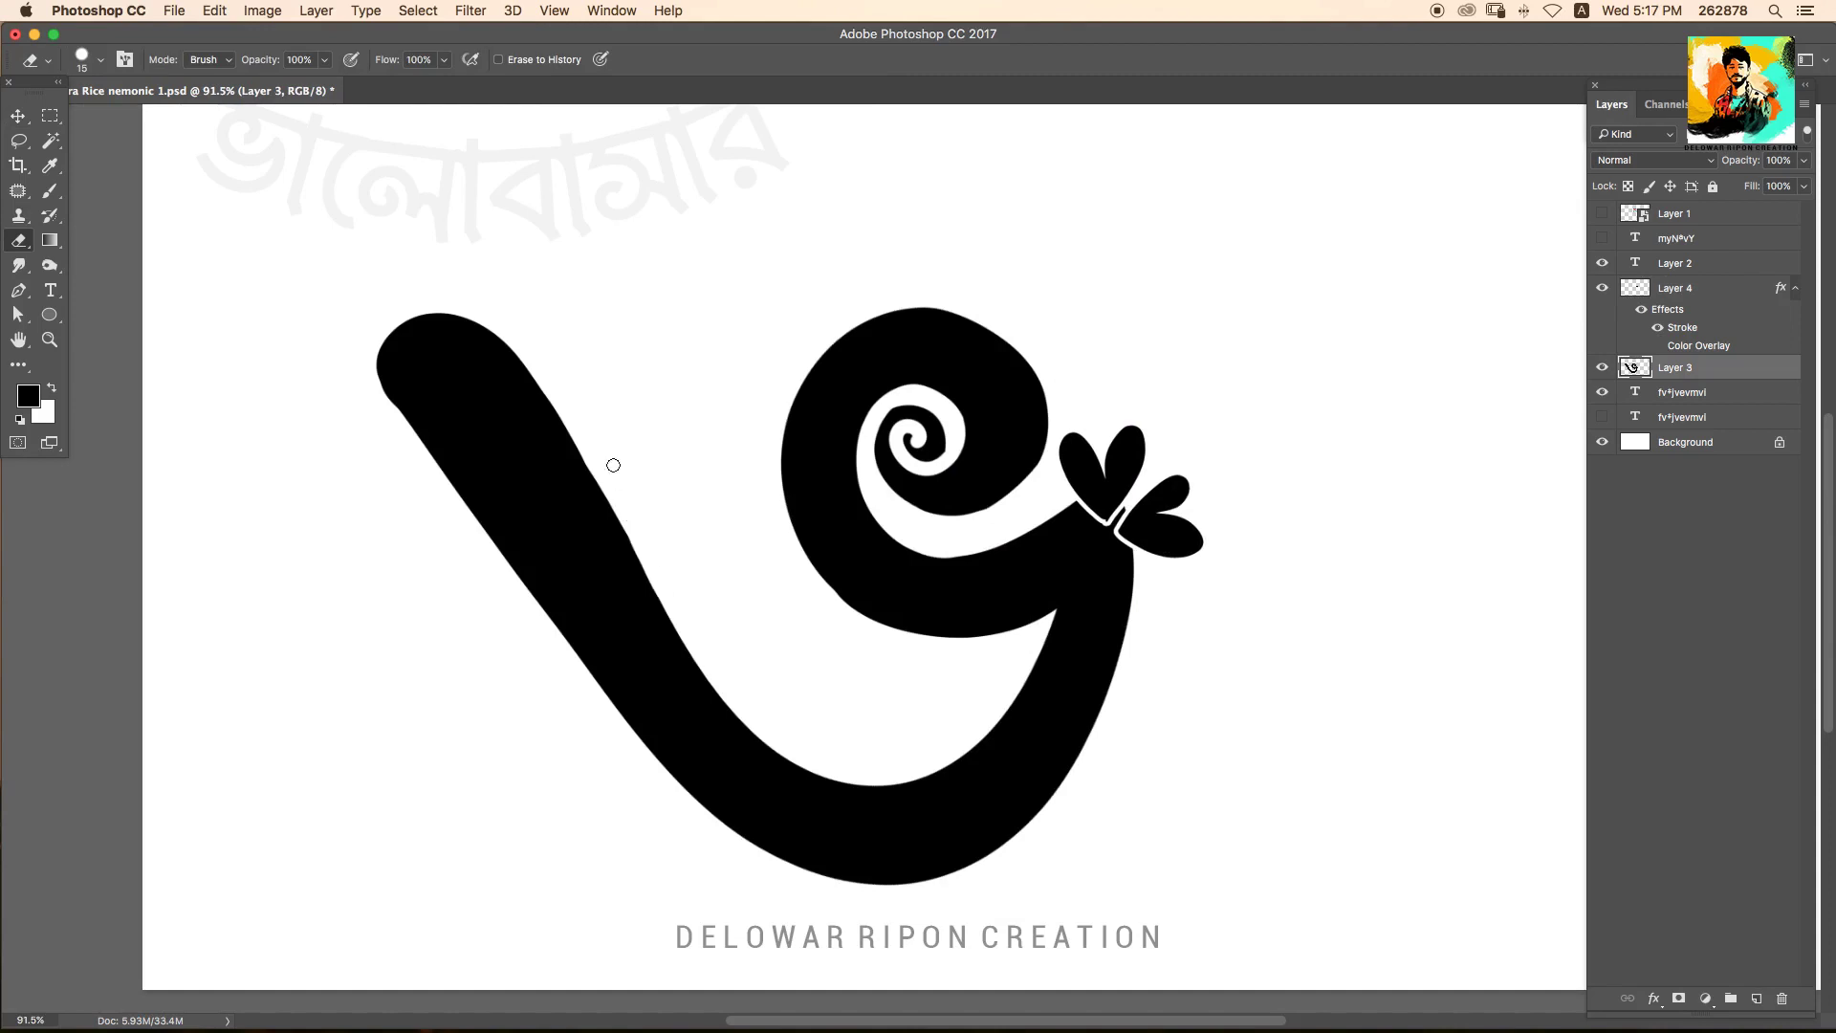
scroll(613, 464, down, 2)
key(v)
key(ctrl+t)
mouse_move(536, 425)
mouse_down()
mouse_move(668, 504)
mouse_move(595, 317)
mouse_up()
drag(746, 497, 699, 584)
drag(947, 401, 985, 389)
key(Return)
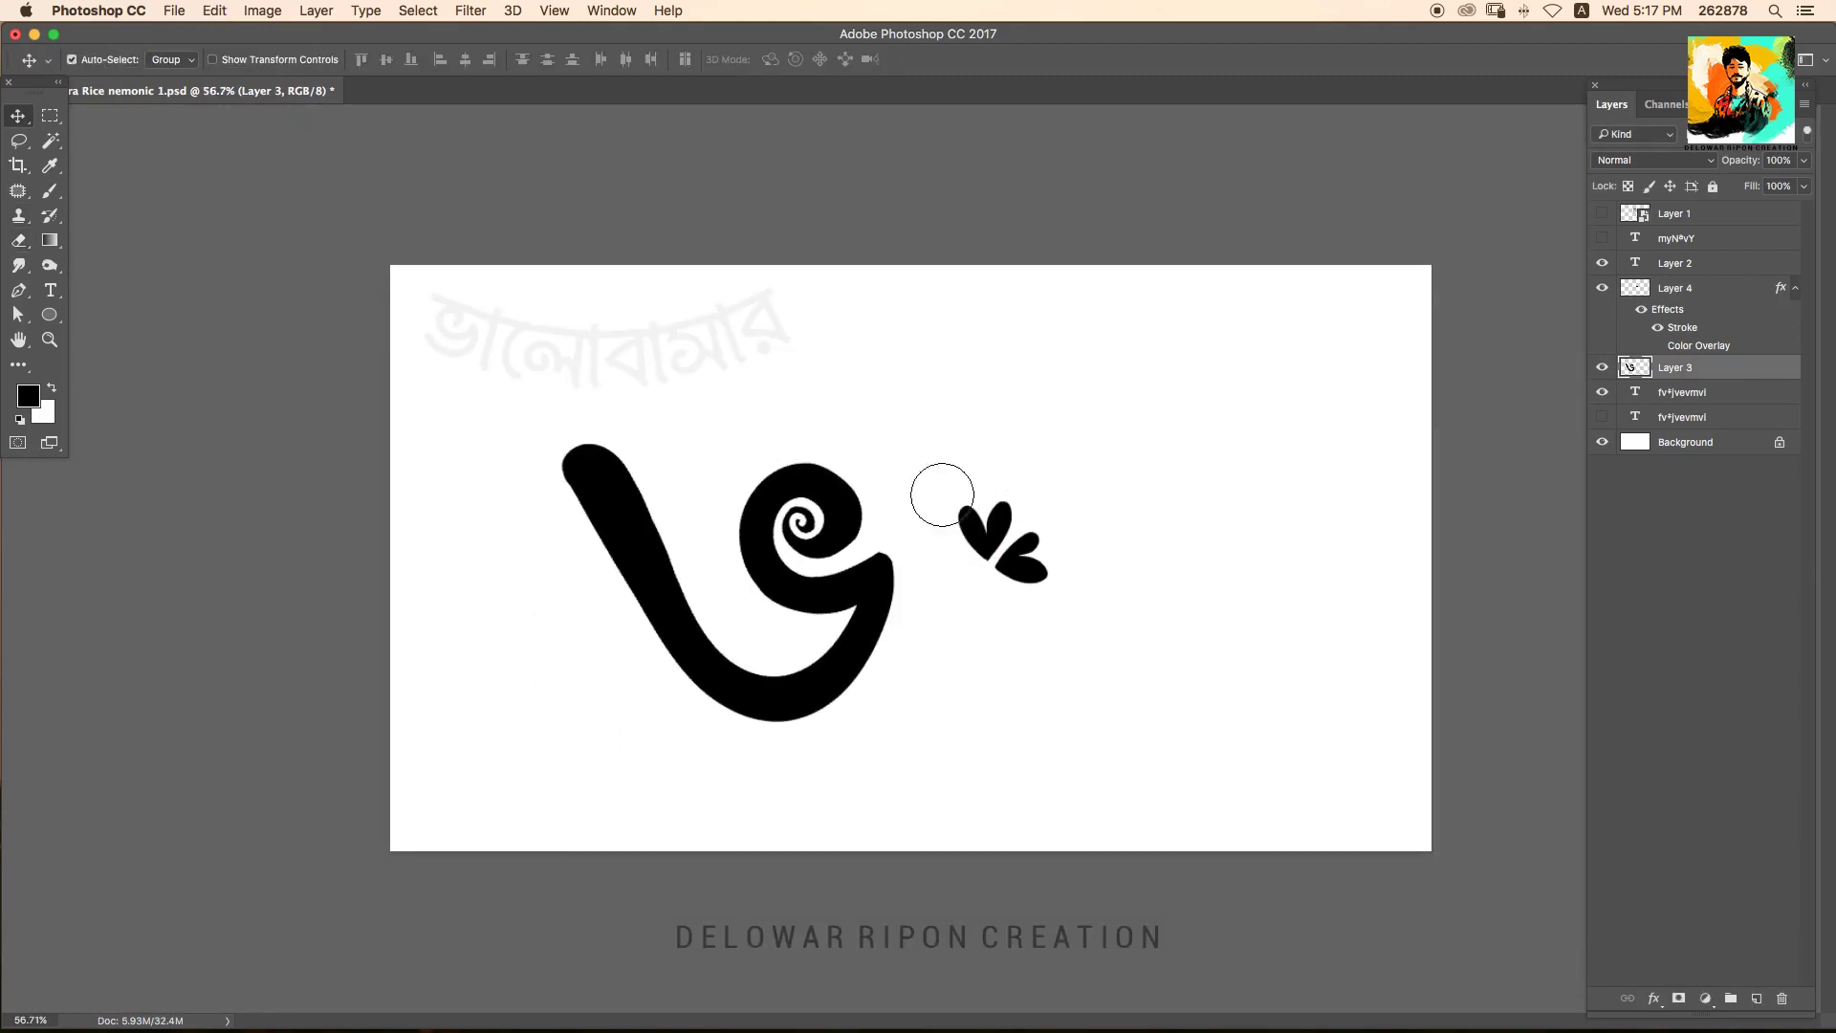
drag(995, 536, 909, 540)
On a new layer, brush the big curve and inner loop of the লো letter.
key(ctrl+t)
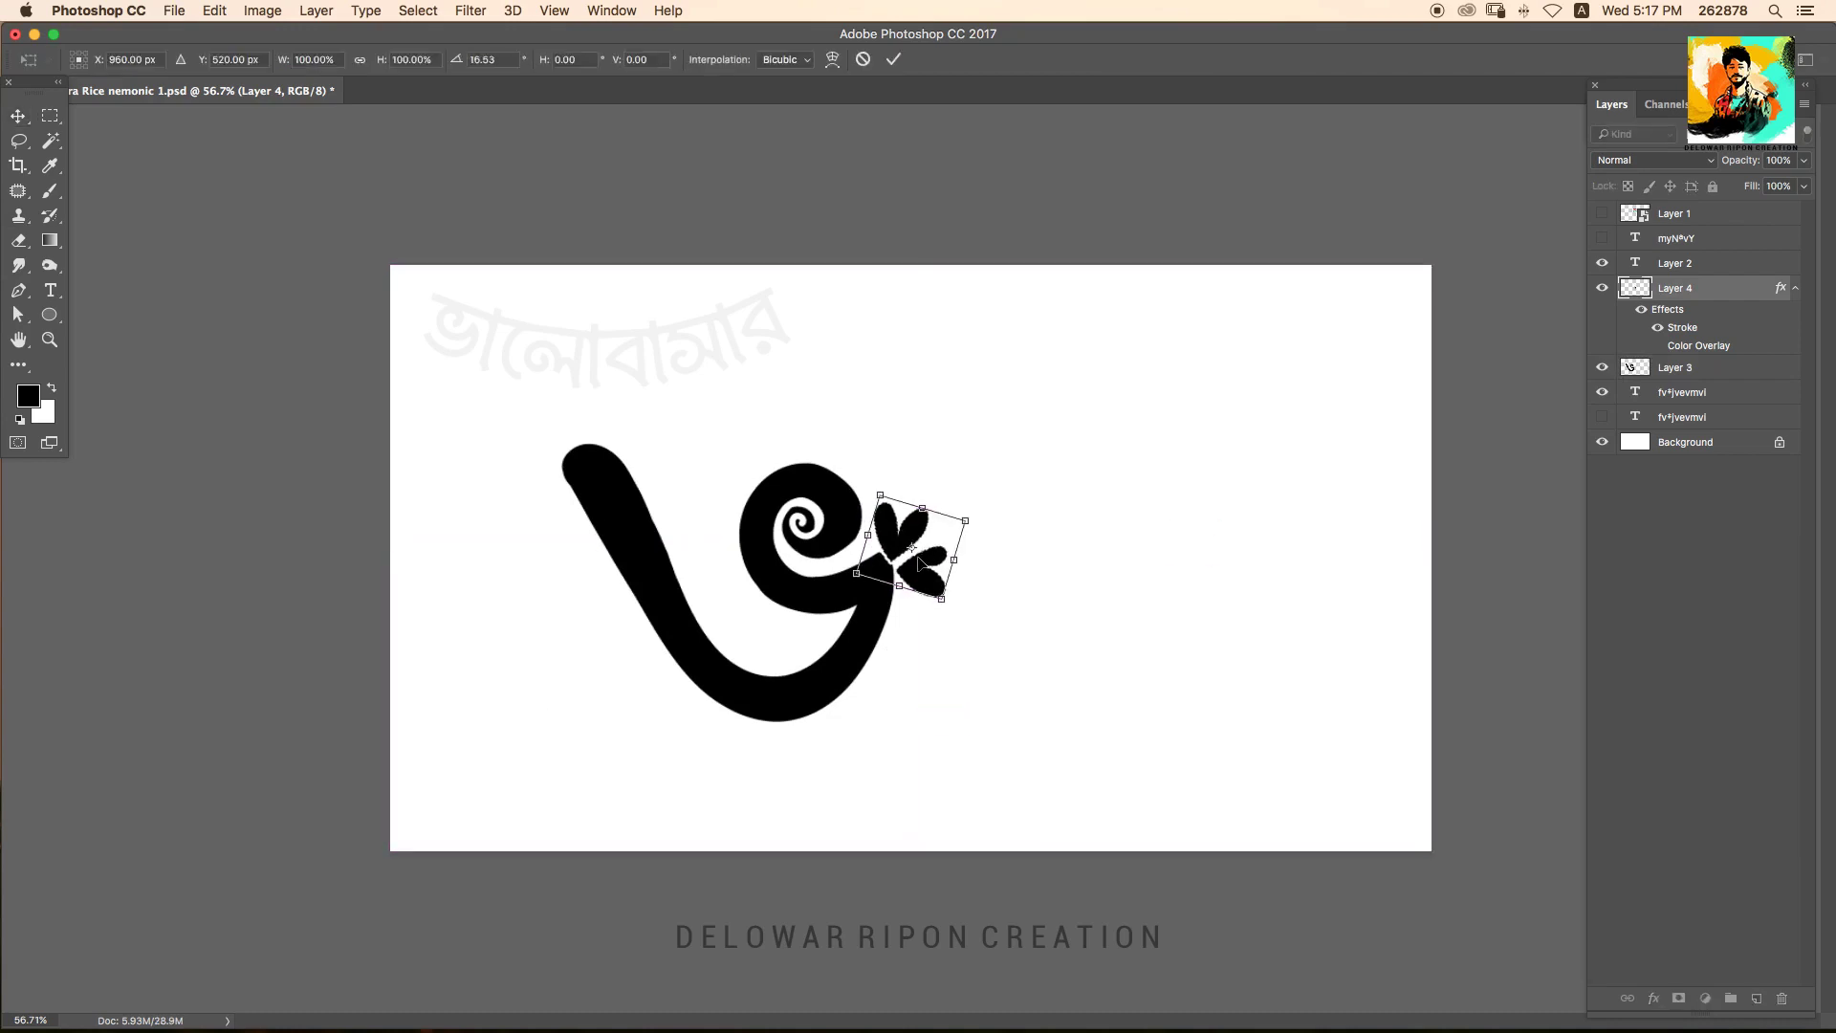
key(Return)
key(ctrl+shift+n)
key(Return)
key(b)
drag(1019, 450, 1090, 724)
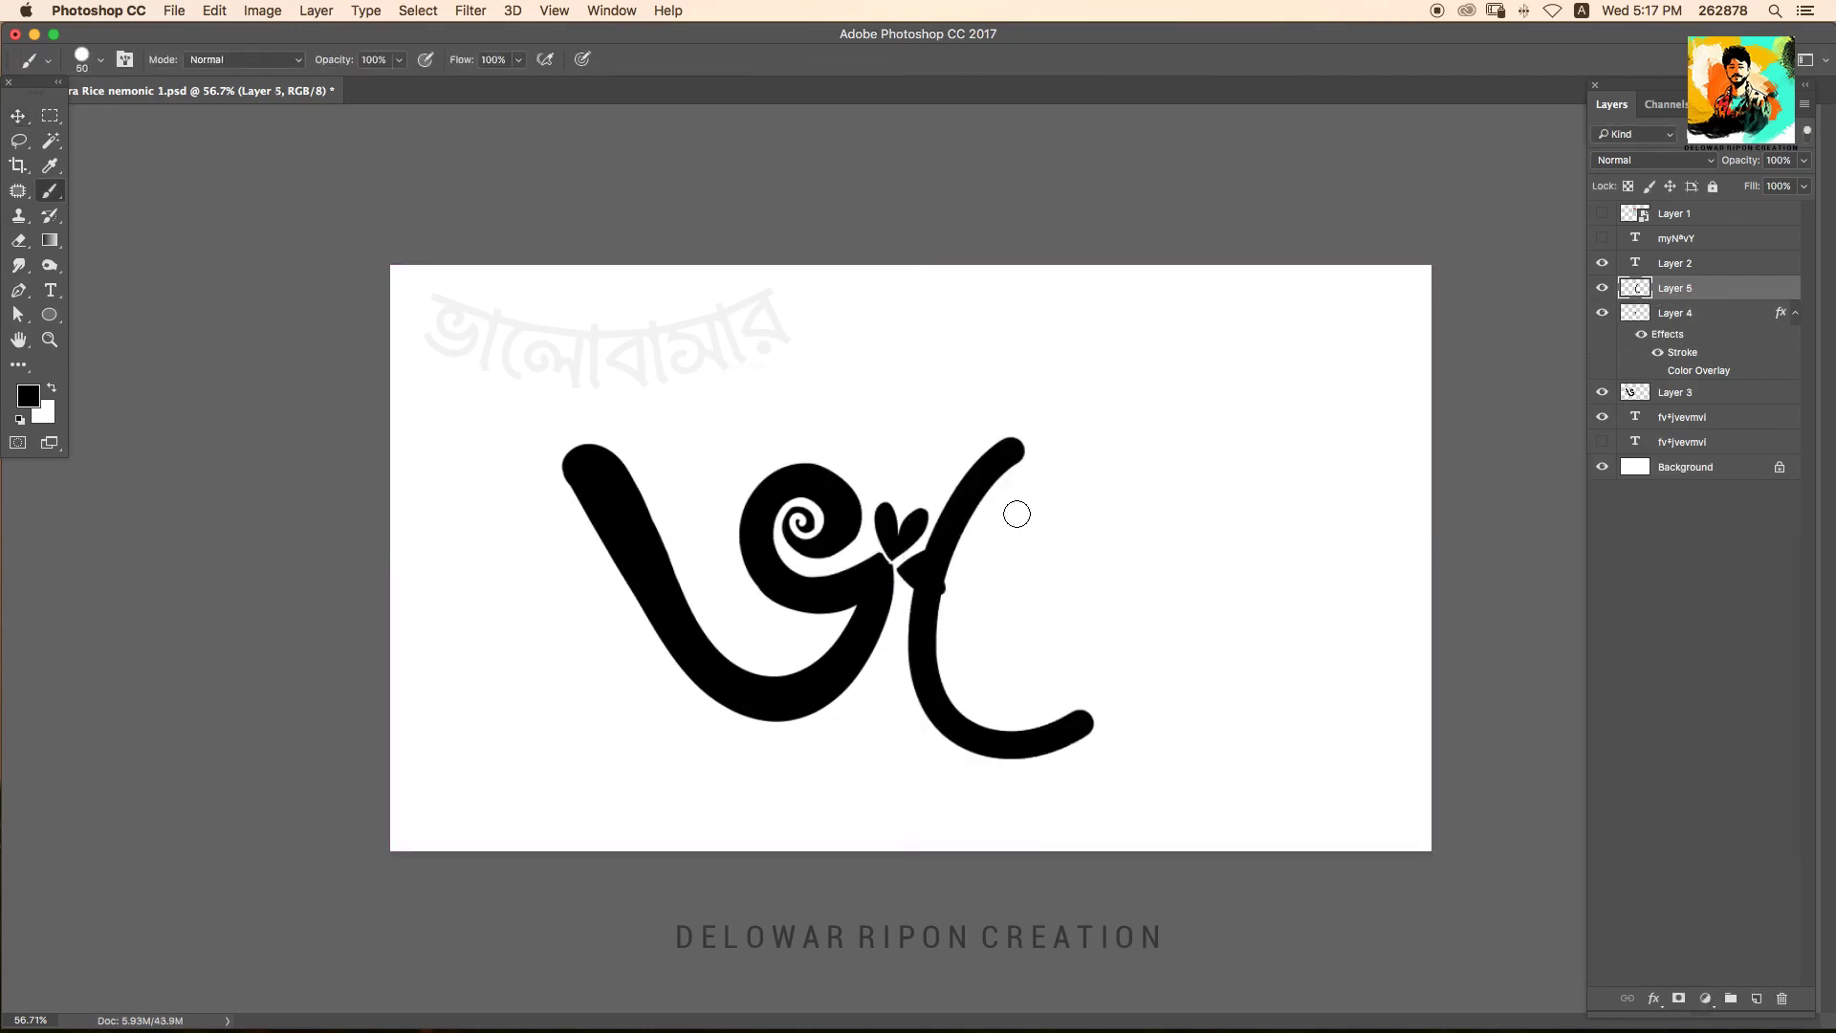
drag(952, 588, 1042, 449)
key(ctrl+z)
mouse_move(1019, 536)
mouse_down()
mouse_move(1025, 626)
mouse_move(1119, 621)
mouse_move(1156, 444)
mouse_up()
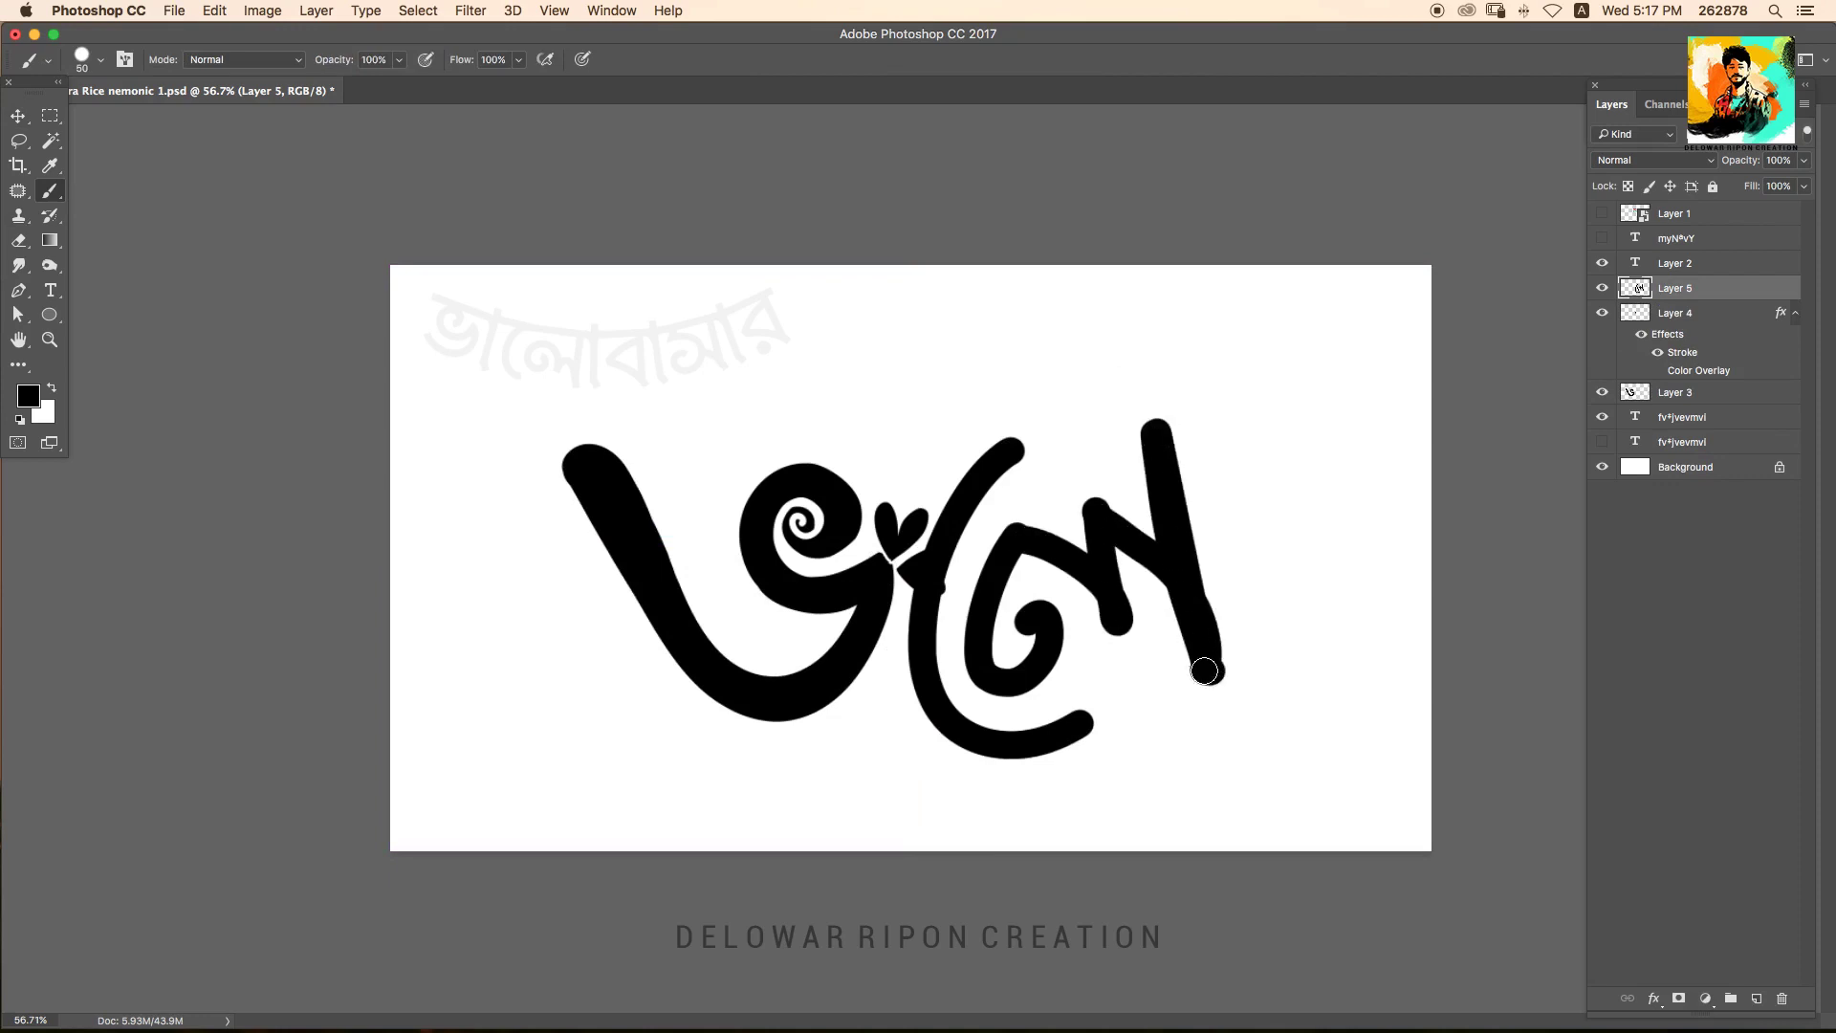
key(ctrl+z)
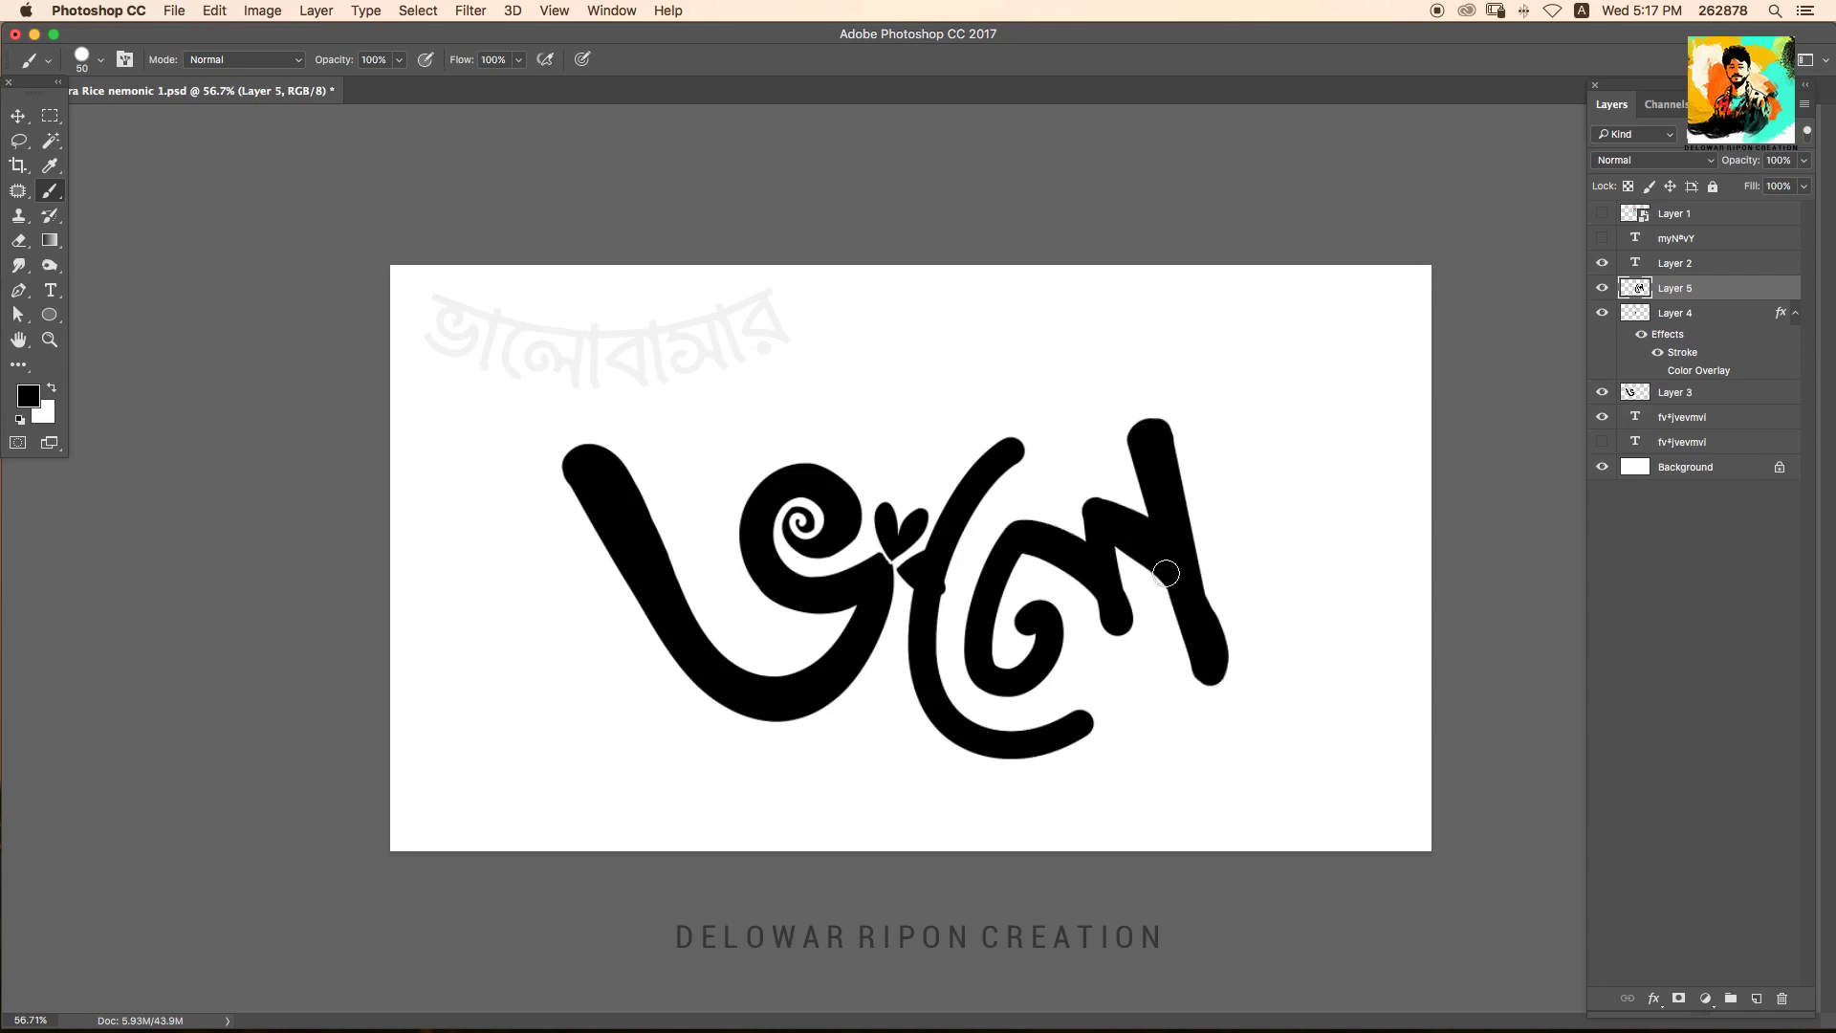
Add a vertical bar, rotate the লো glyph about 14°, and shift the ভ glyph left.
key(ctrl+t)
drag(1352, 545, 1279, 525)
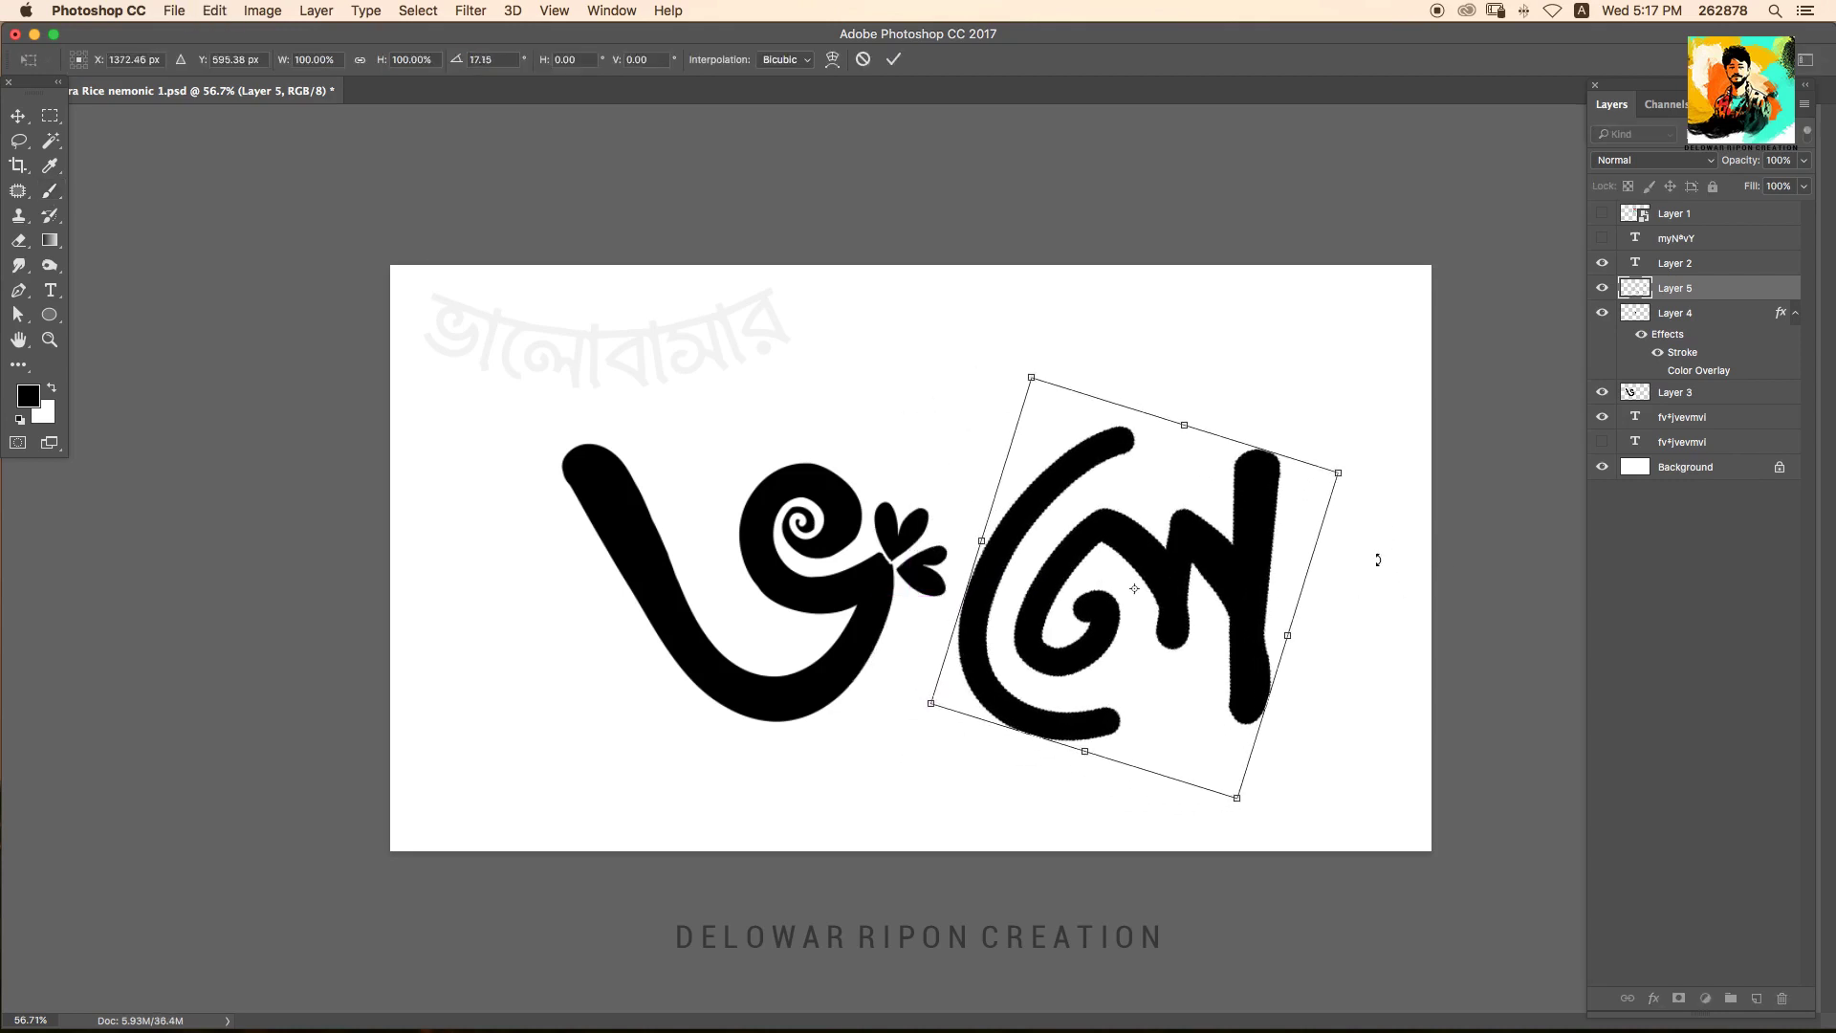
key(Return)
key(ctrl+z)
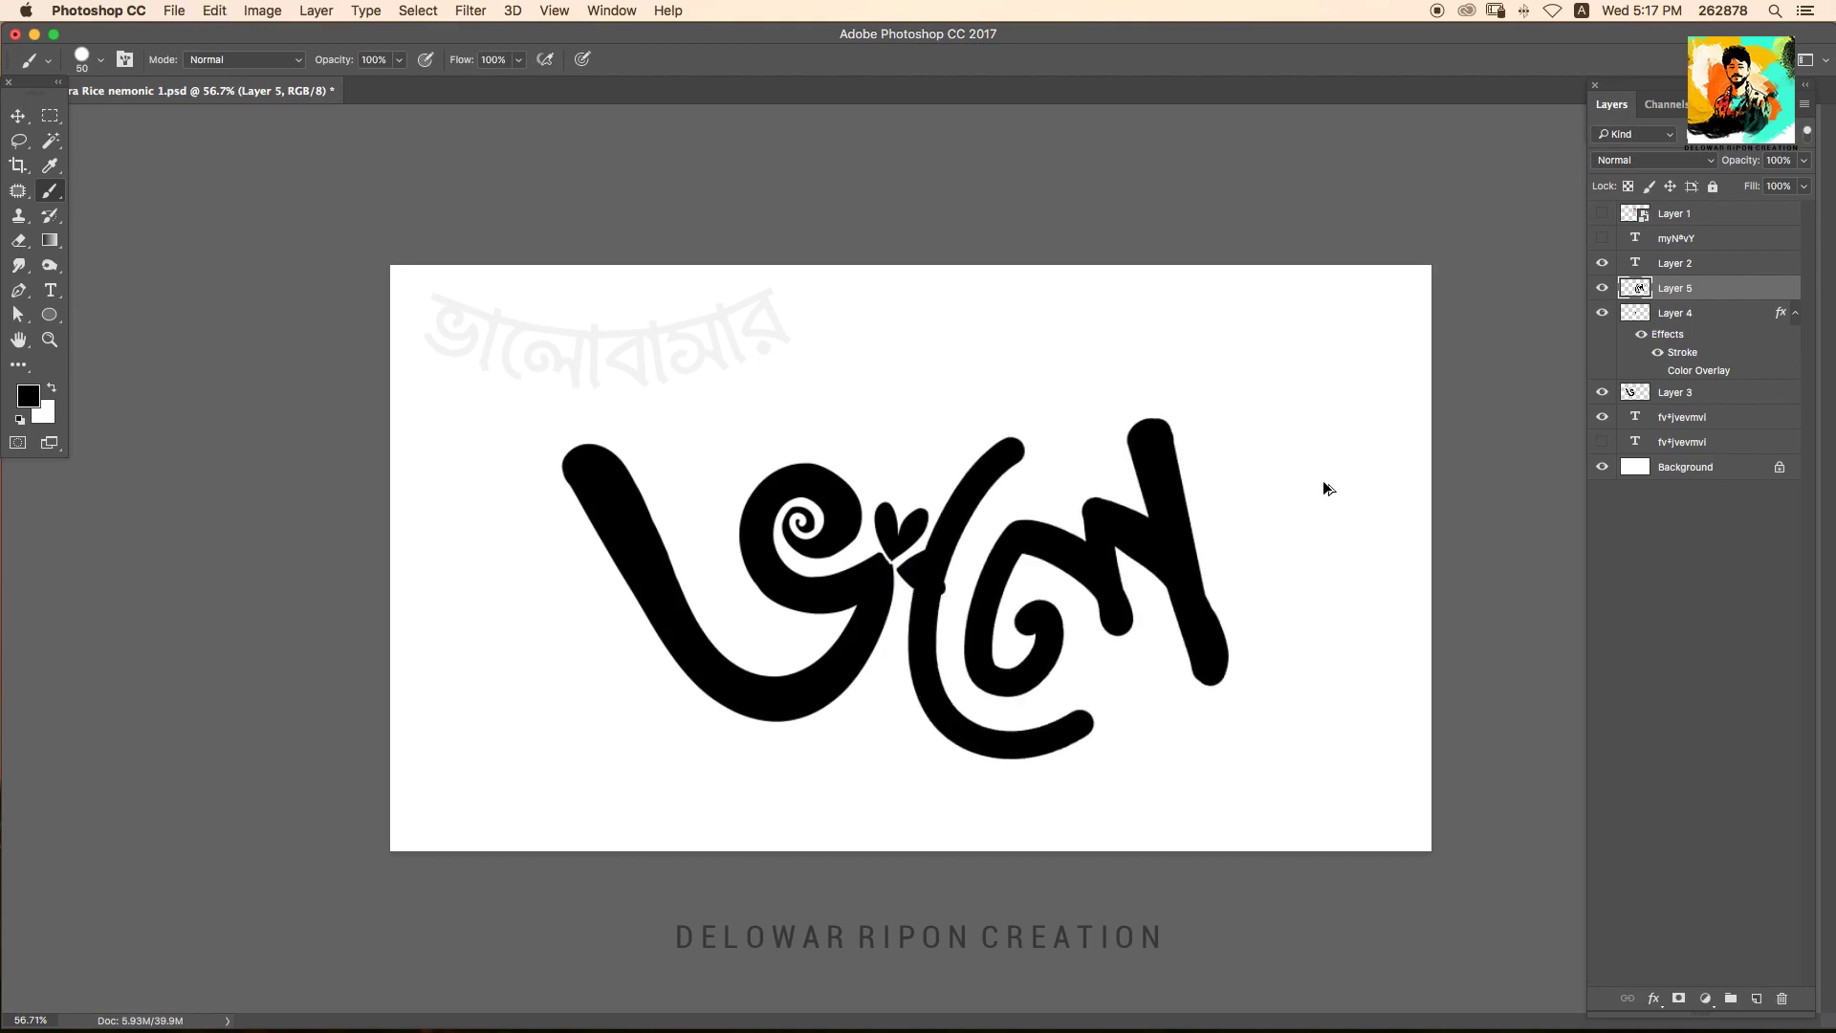
shift+click(1270, 649)
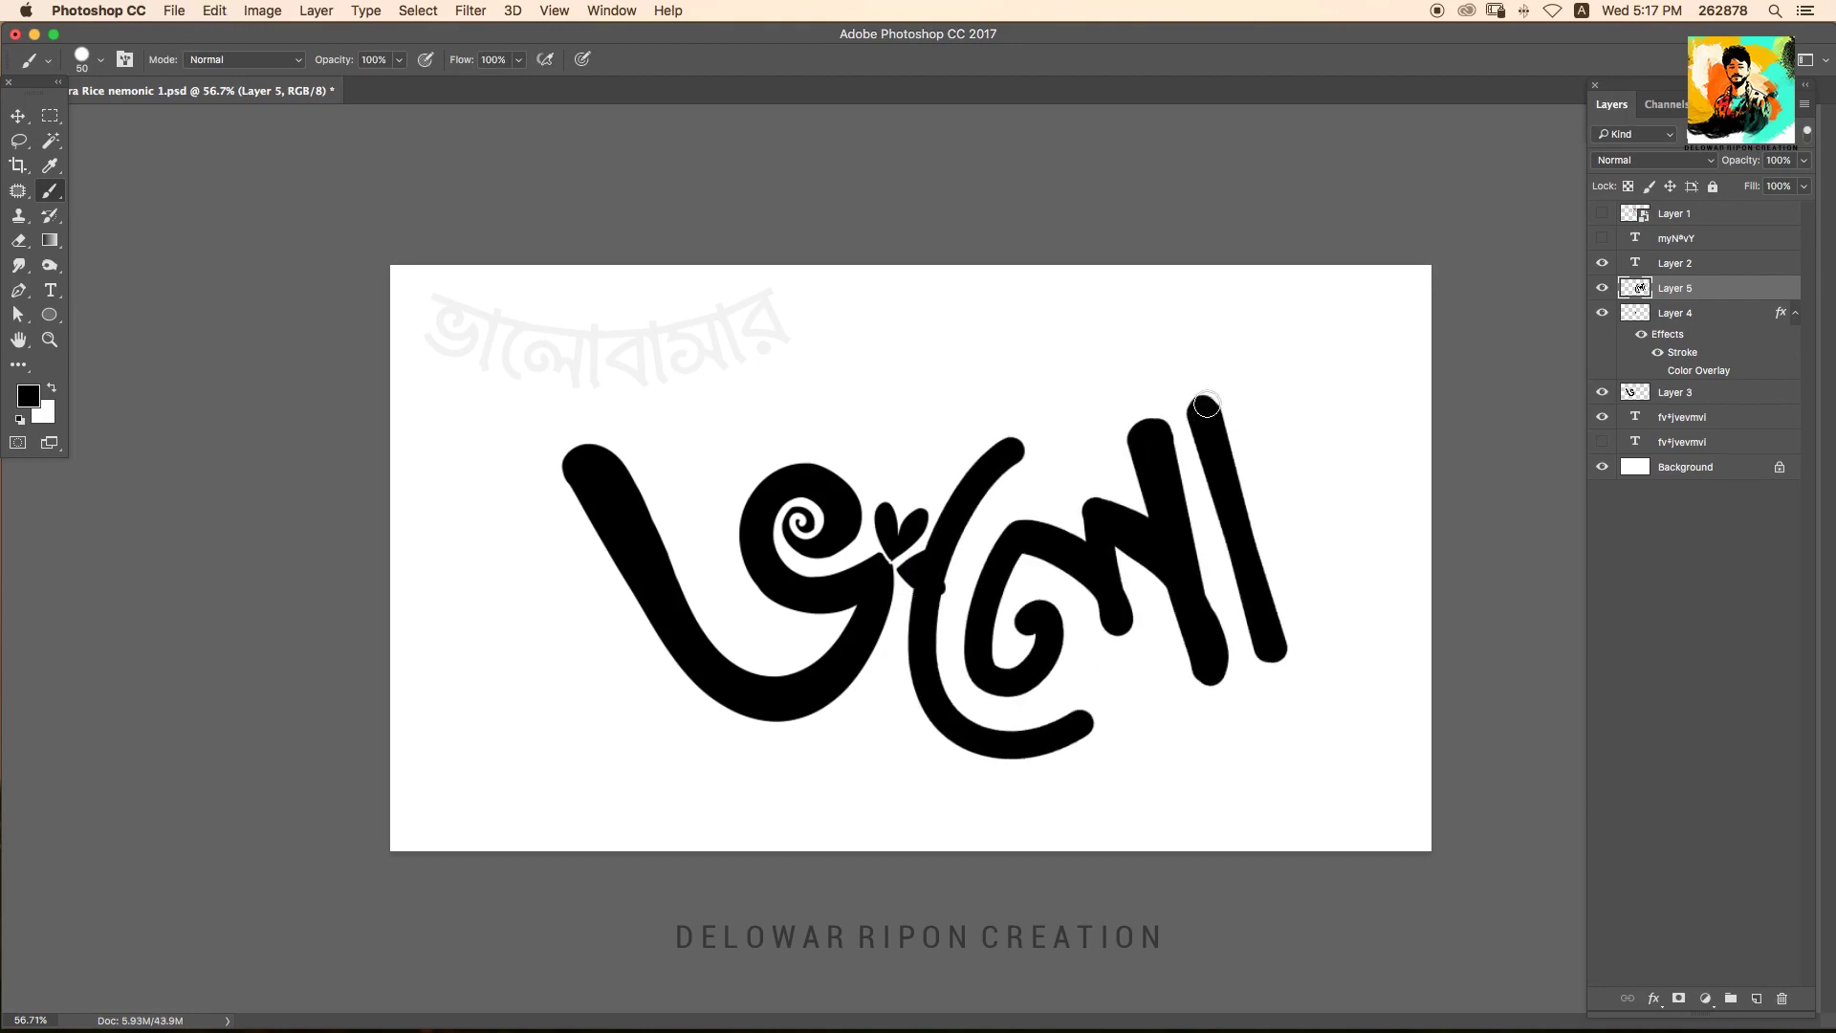
key(ctrl+t)
drag(1353, 572, 1404, 558)
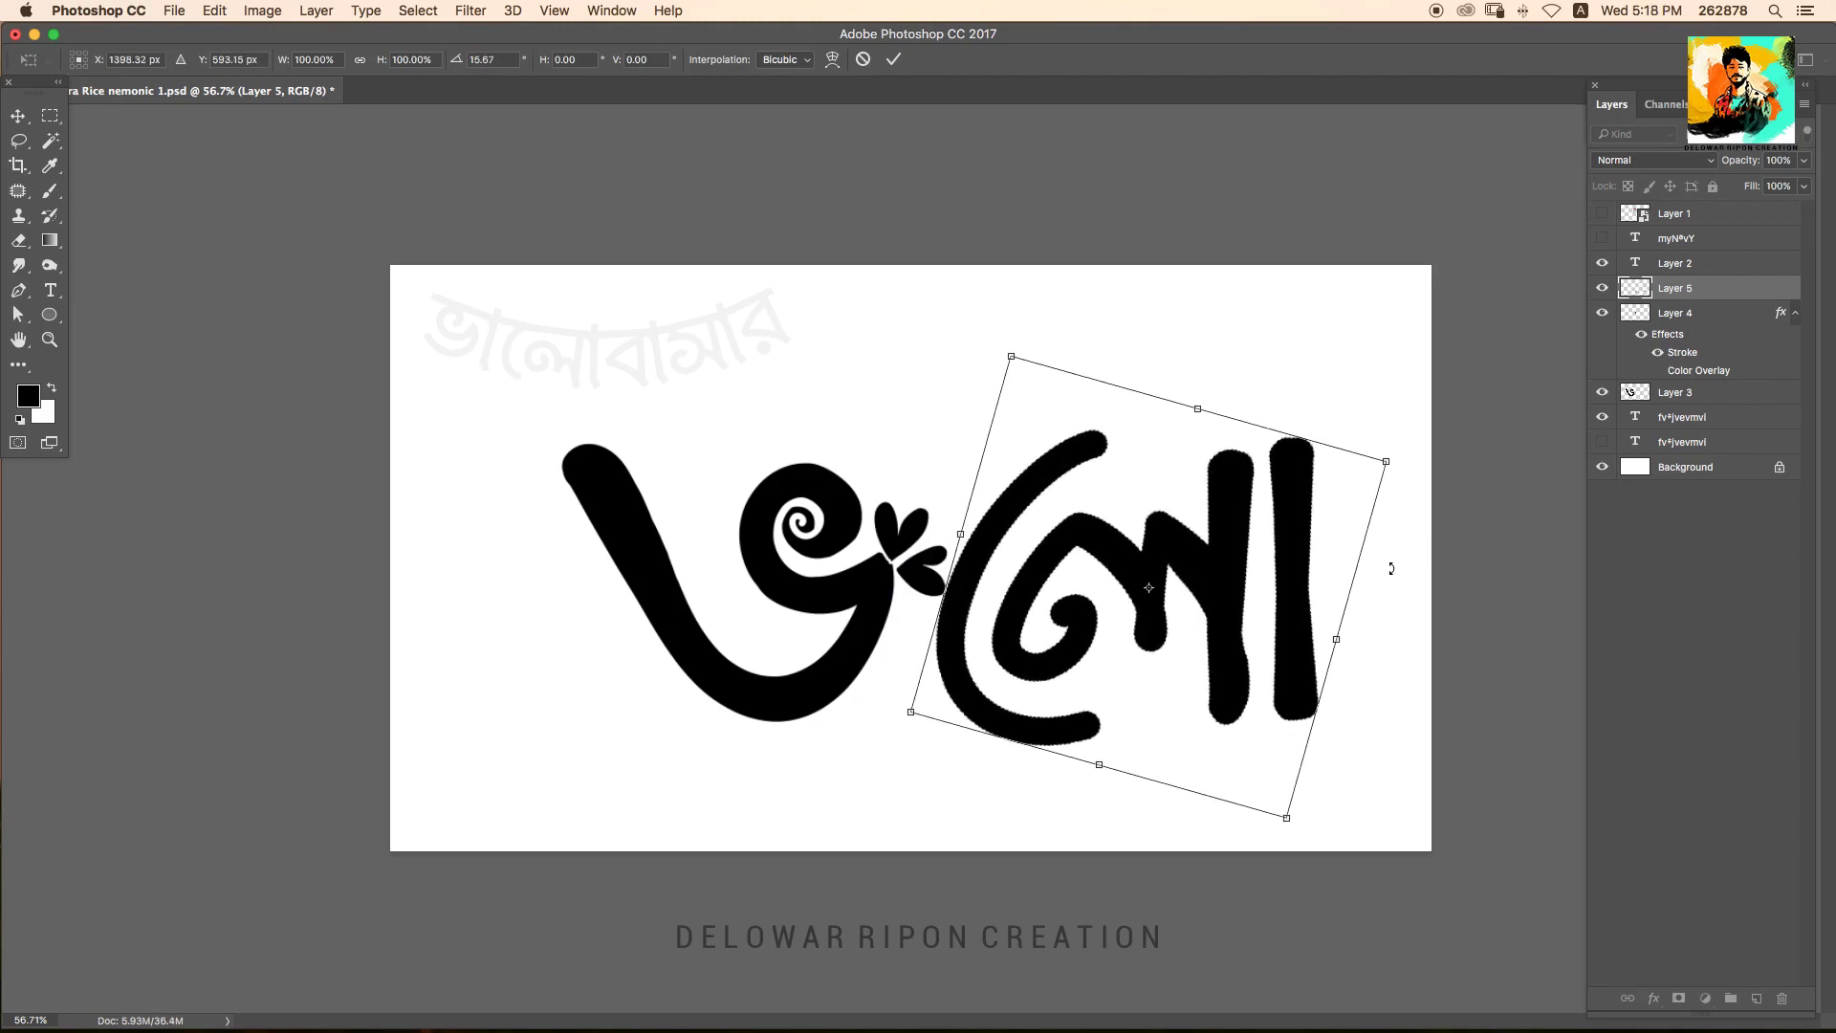
key(Return)
drag(893, 585, 758, 576)
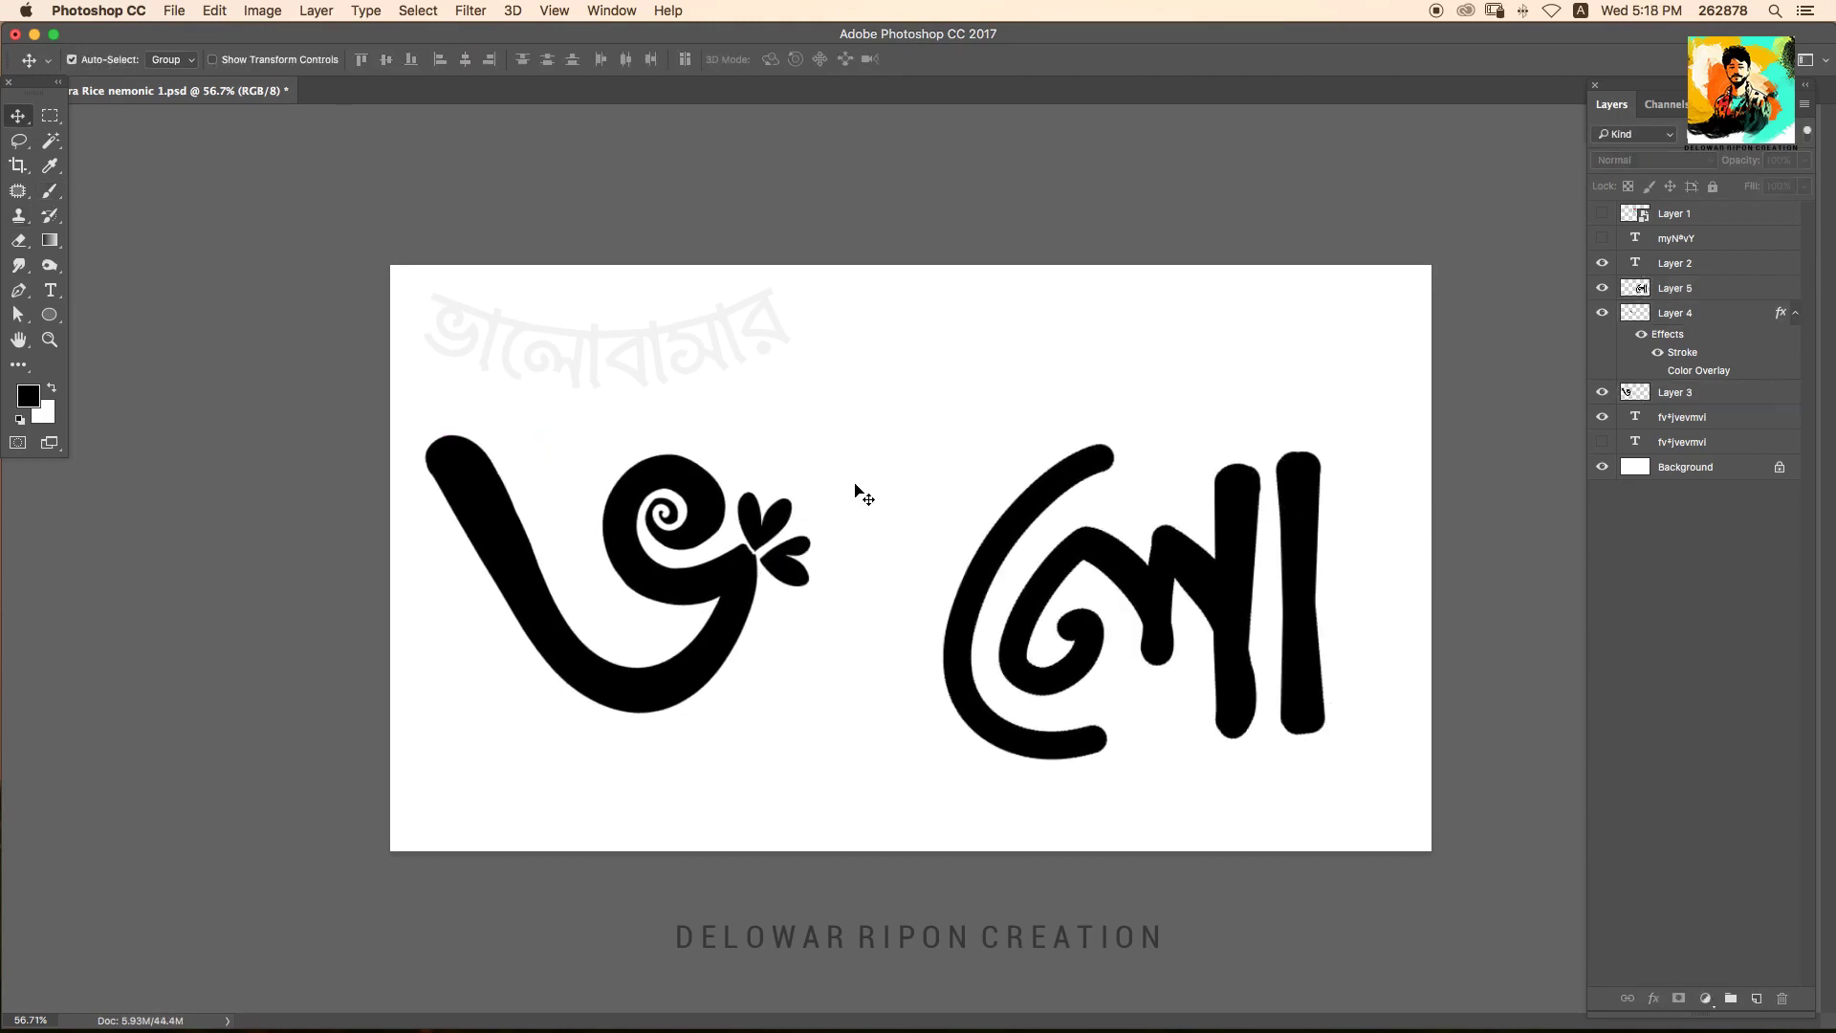
Copy the right vertical bar onto its own layer, place it after ভ, and move লো beside it.
key(ctrl+shift+n)
key(Return)
key(w)
key(ctrl+a)
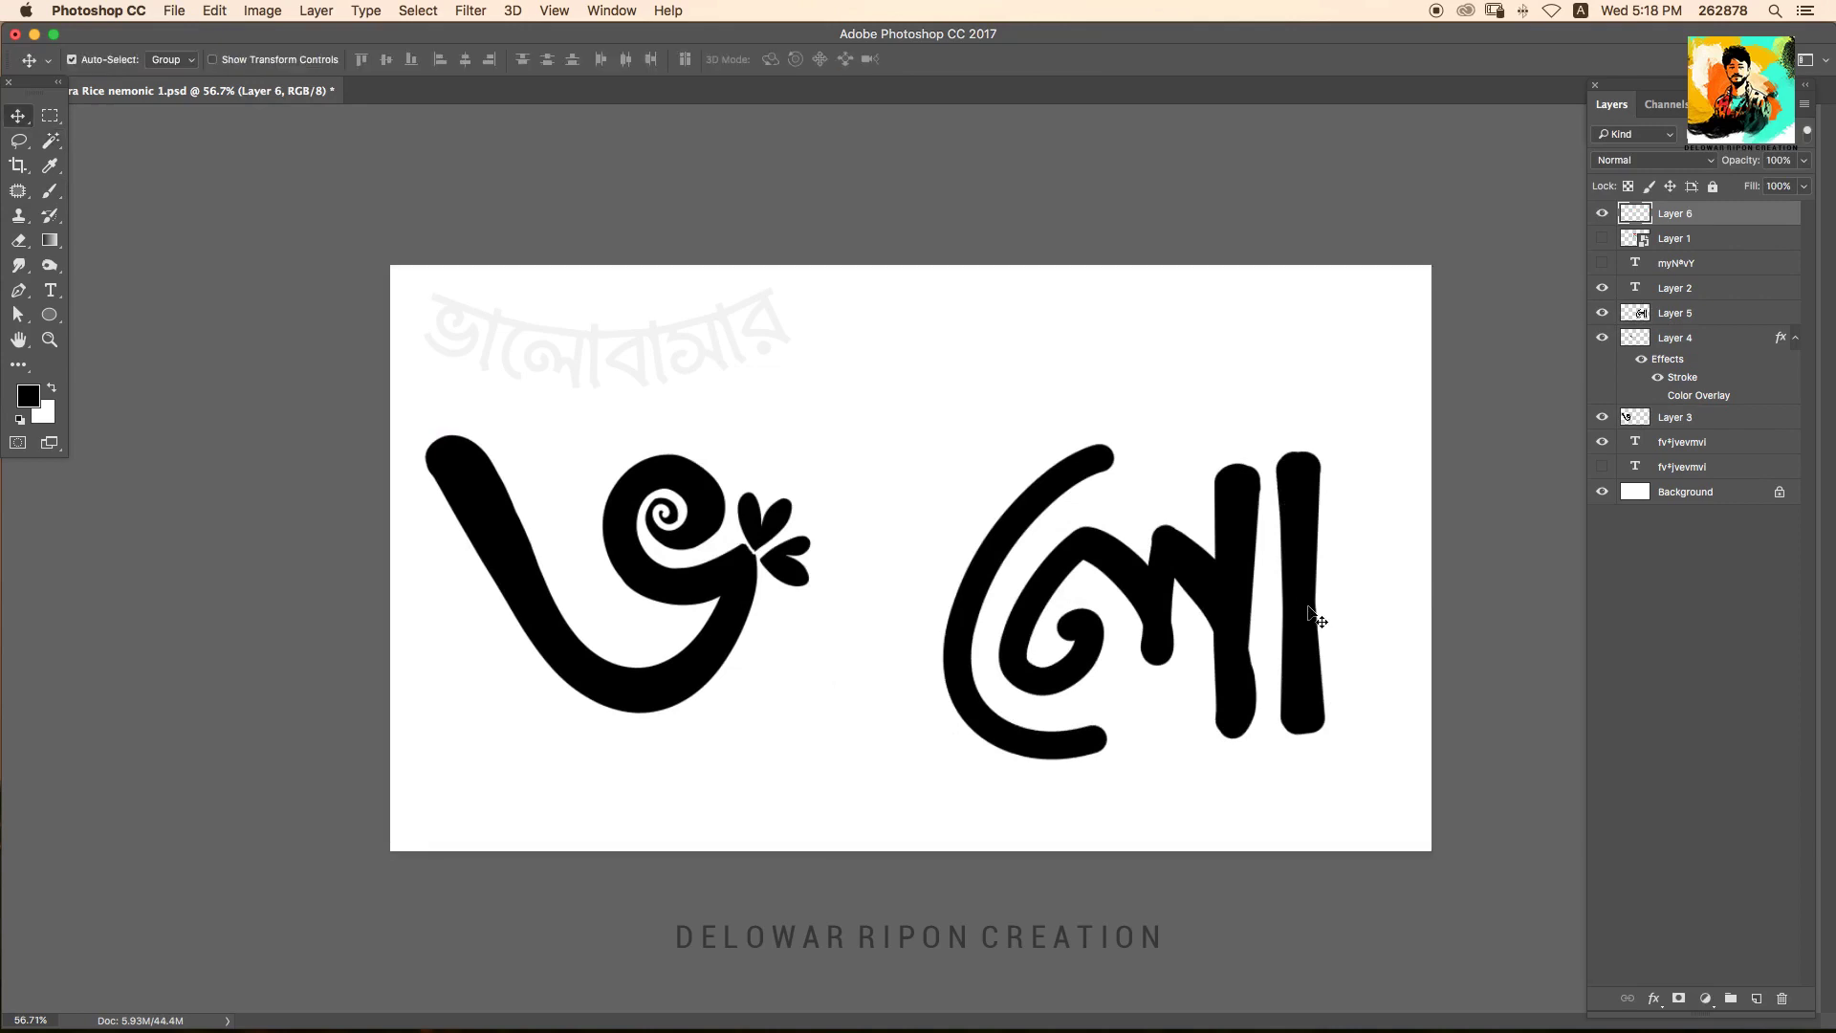
ctrl+click(1307, 613)
key(ctrl+shift+alt+n)
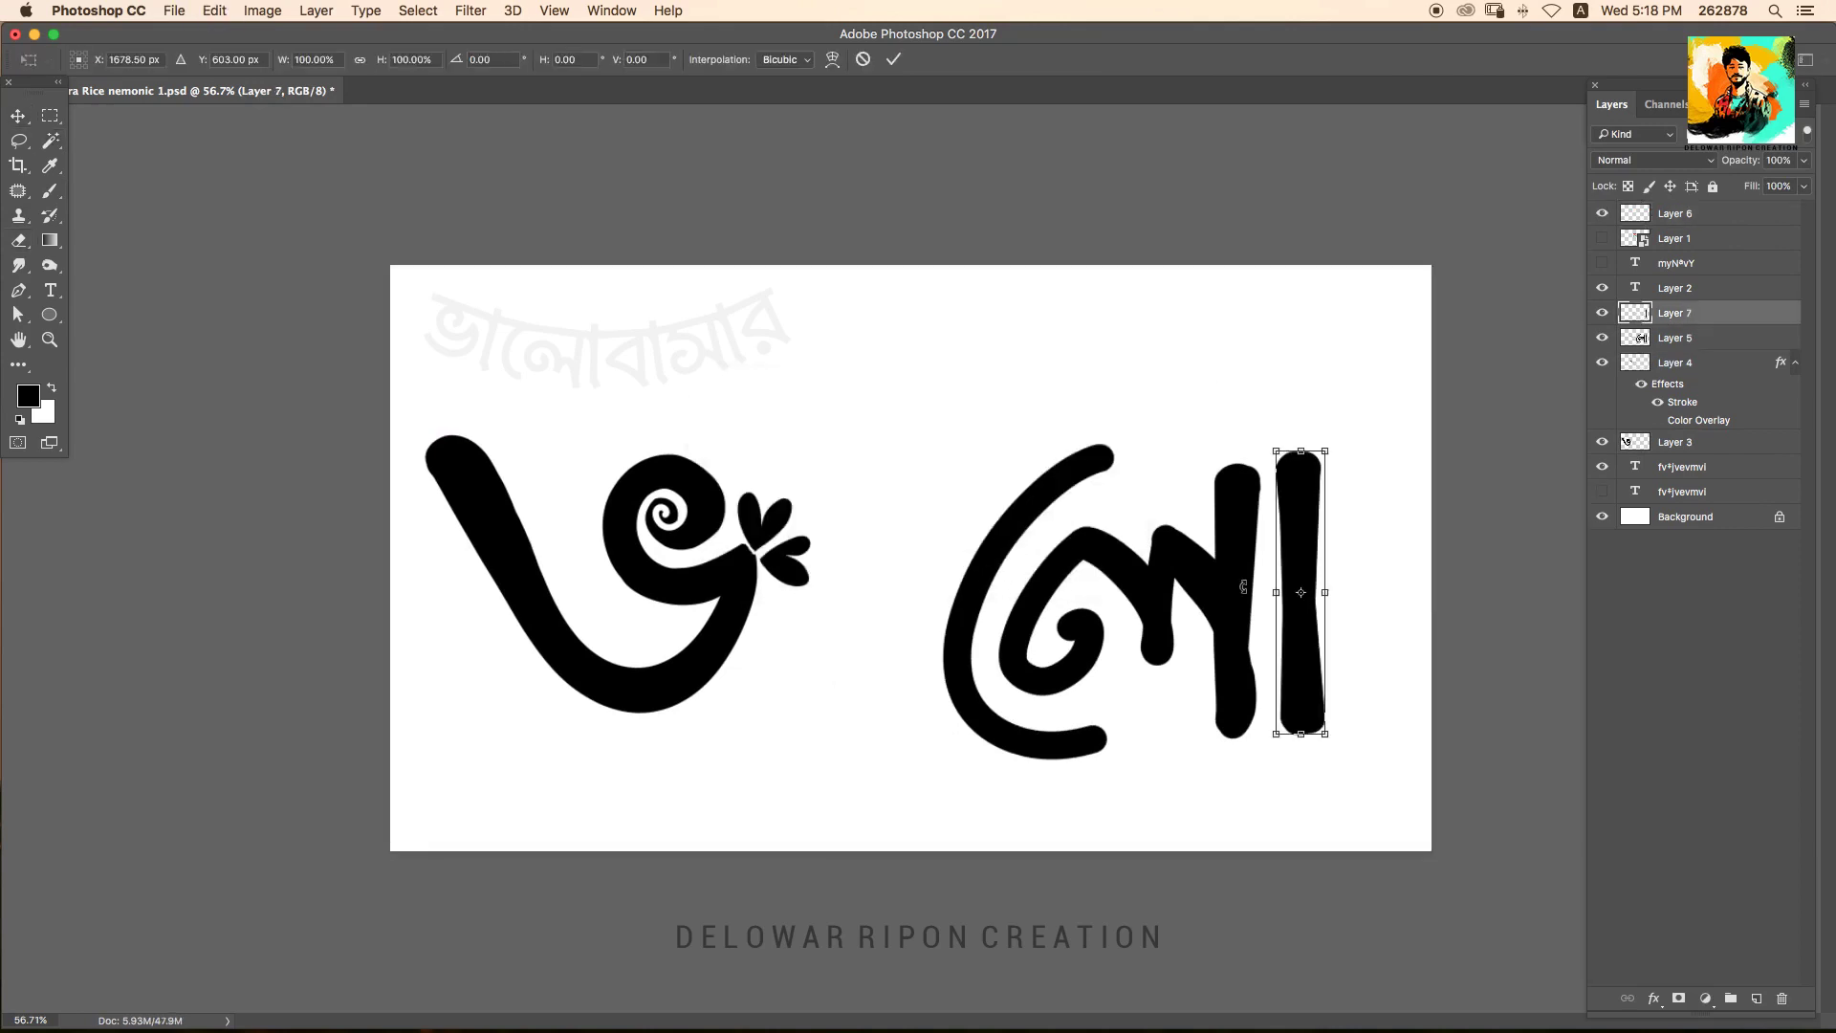
drag(1311, 655, 858, 654)
key(ctrl+d)
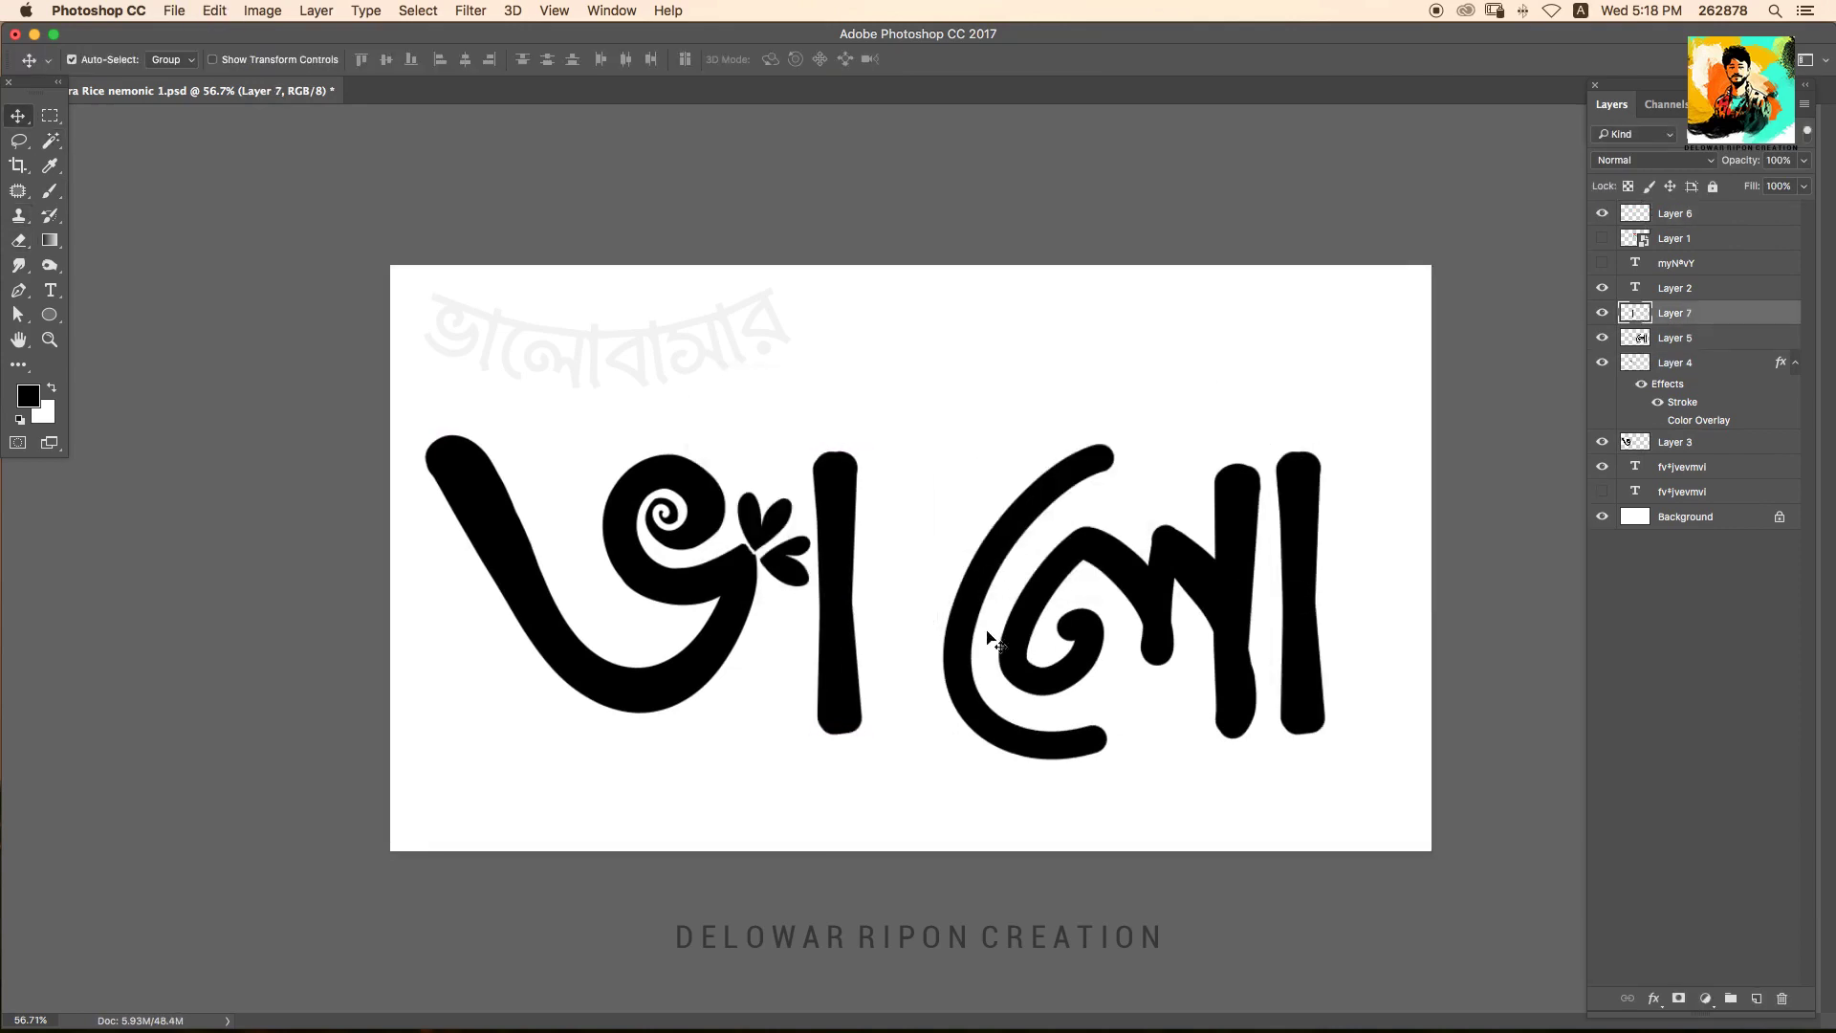
drag(988, 644, 910, 632)
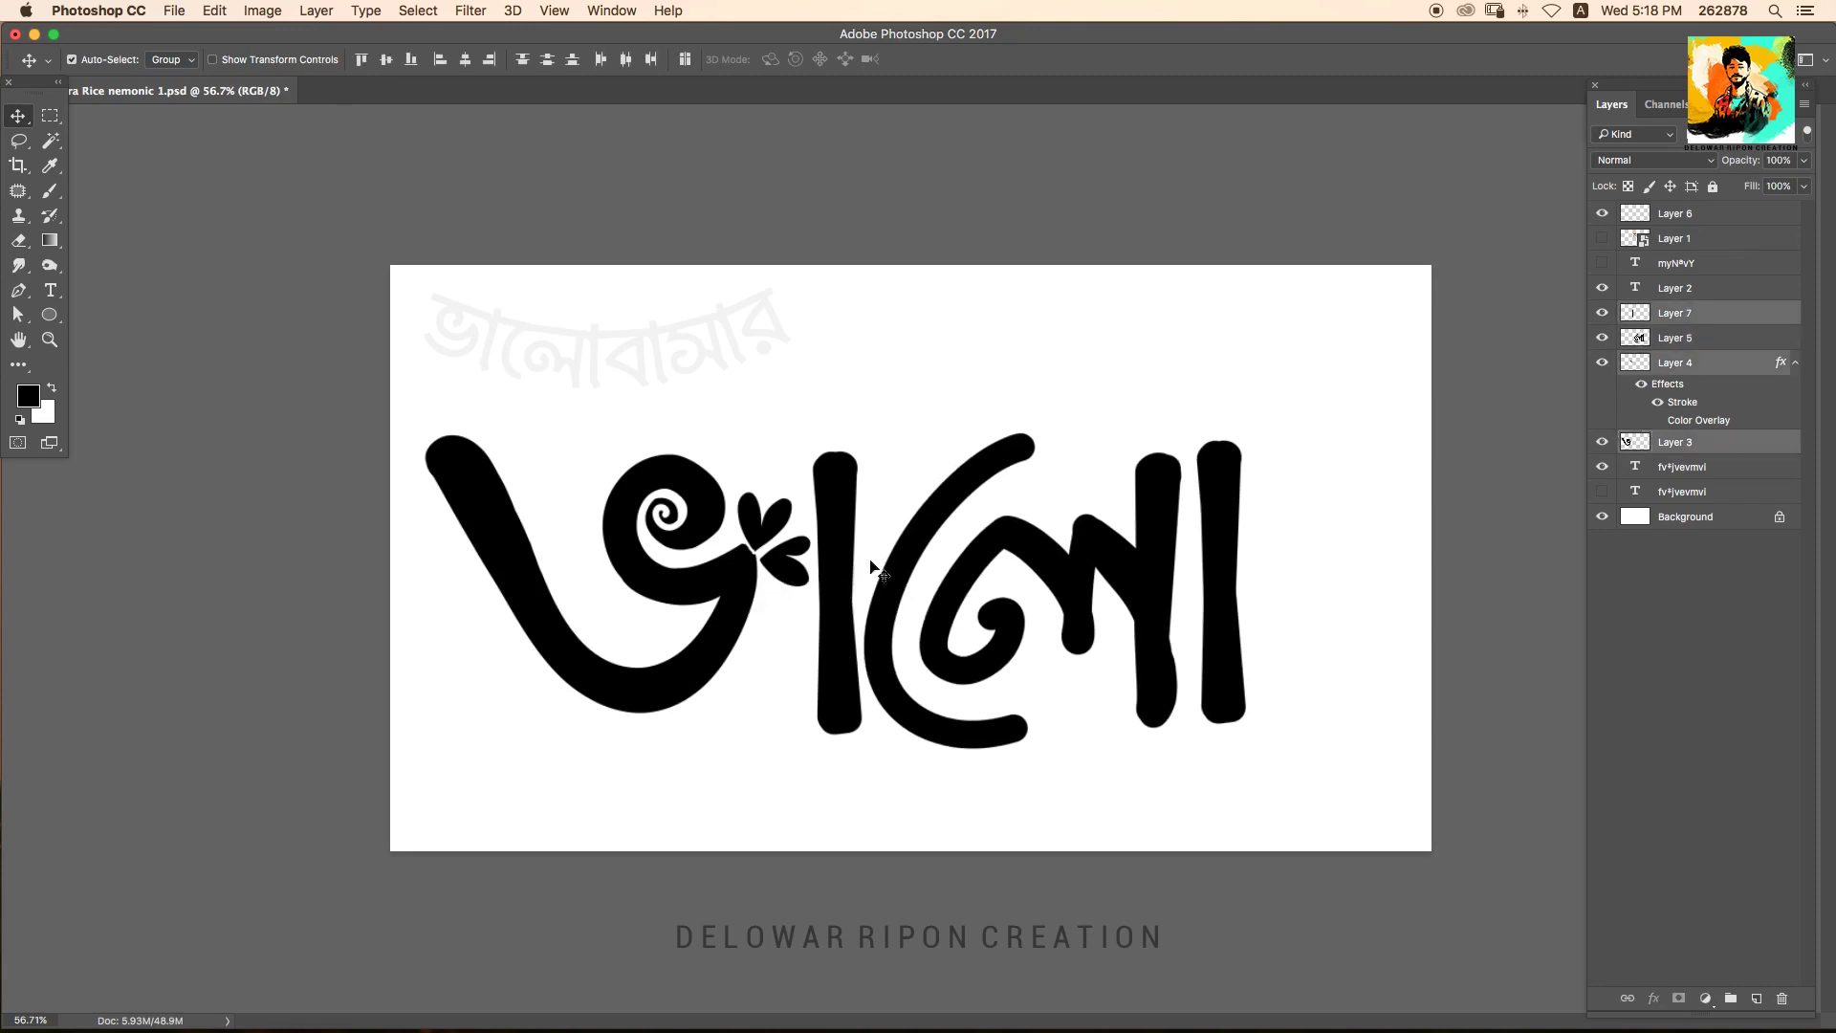
Try rotating the ভা glyph and bar and tilting লো, then revert those moves.
key(ctrl+t)
drag(984, 504, 1058, 509)
key(Return)
drag(1074, 581, 1072, 617)
key(ctrl+t)
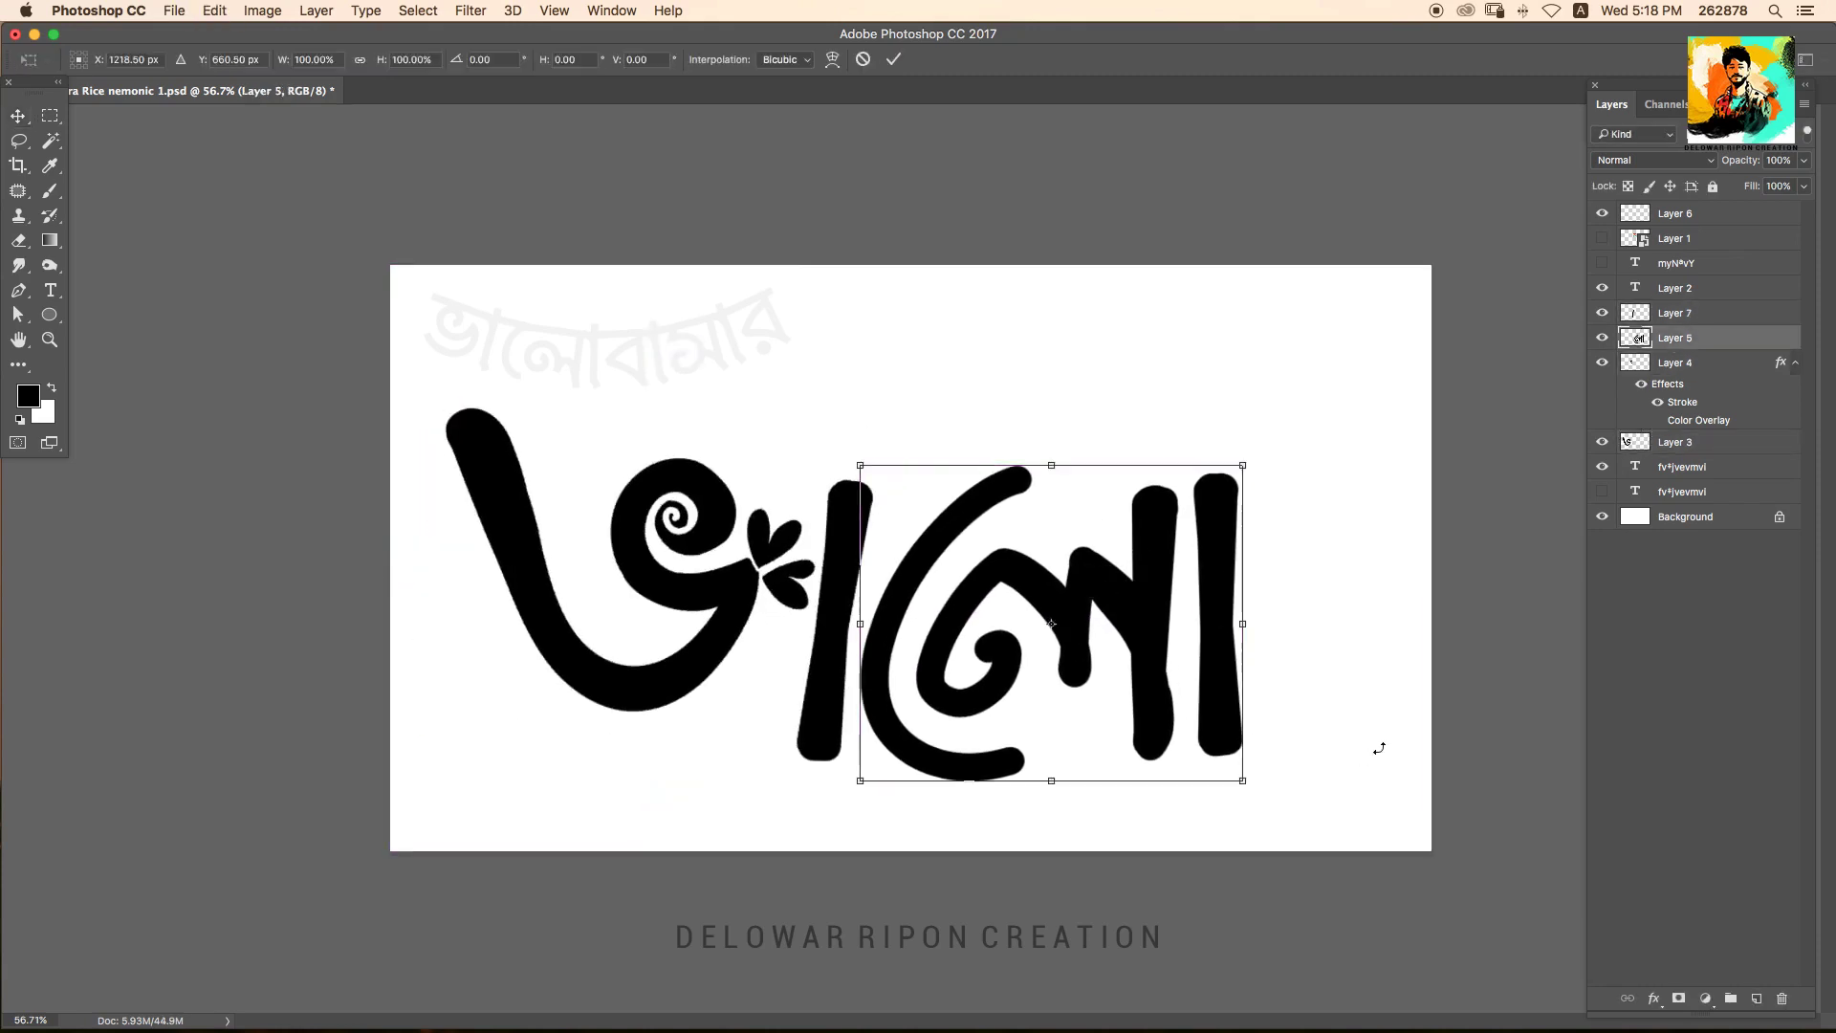
drag(1374, 742, 1325, 635)
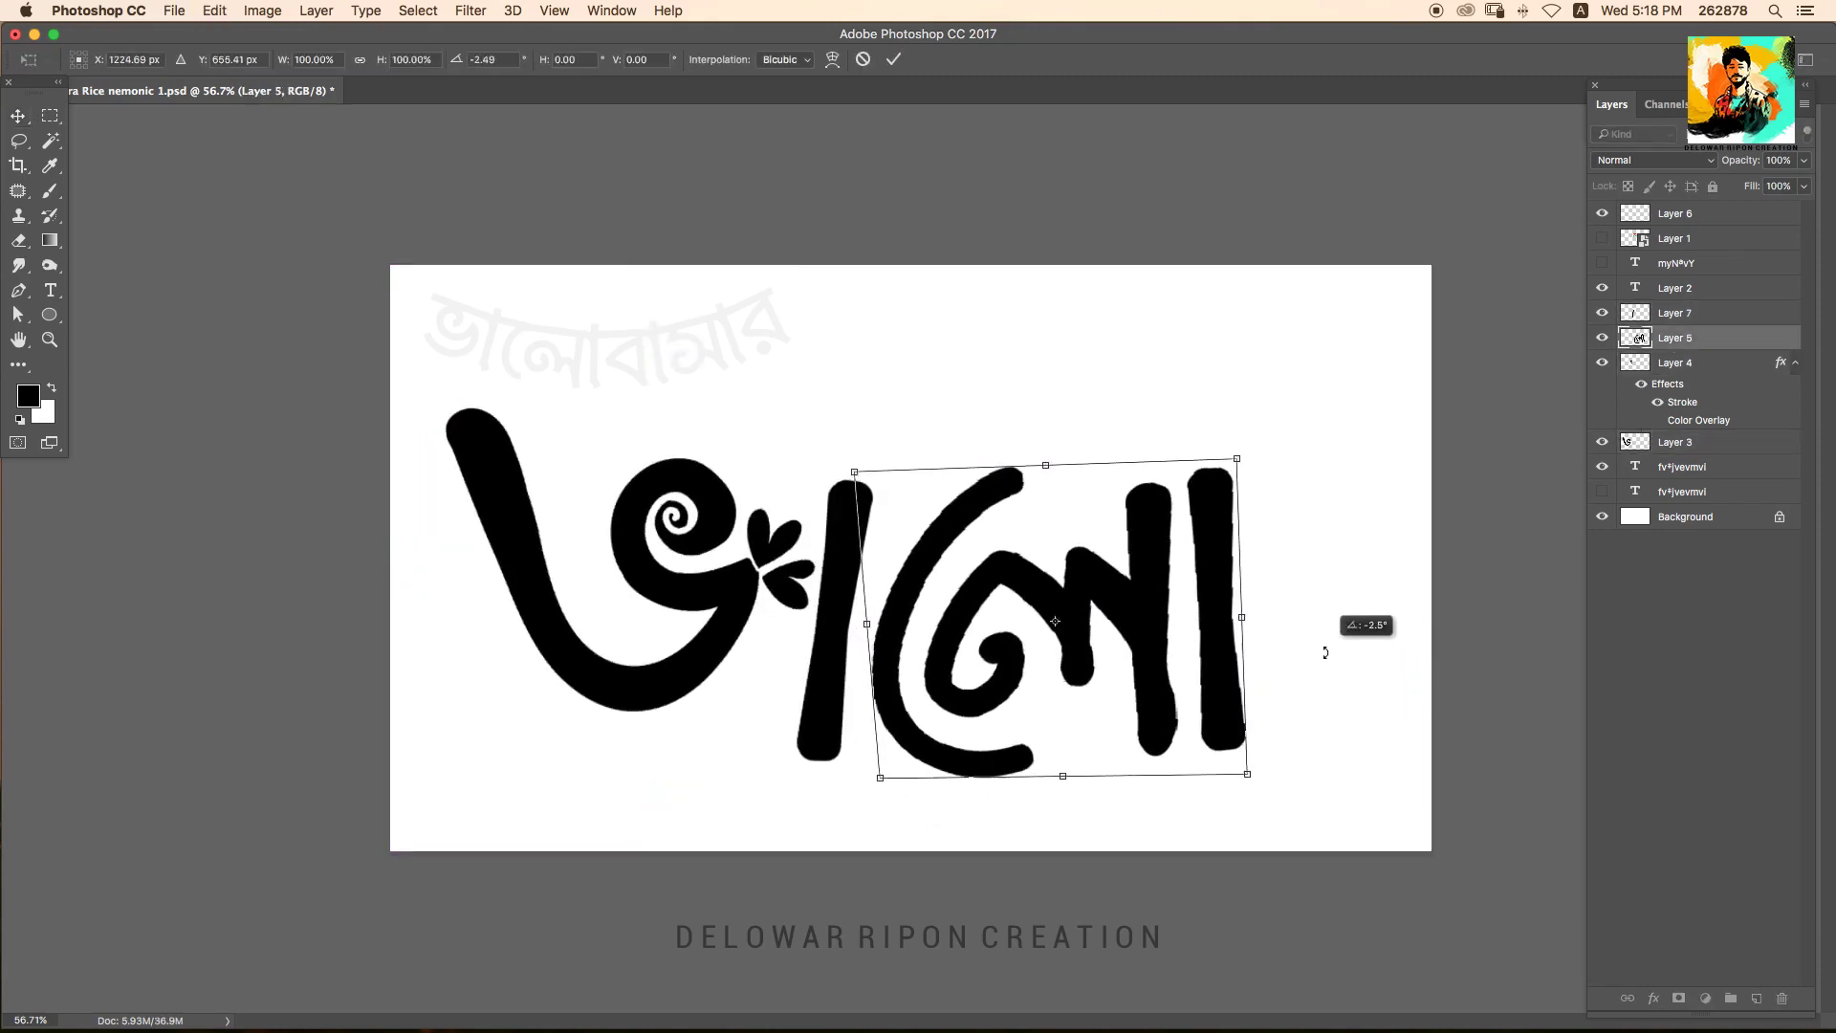
key(Return)
key(ctrl+z)
key(ctrl+z)
key(ctrl+alt+z)
key(ctrl+alt+z)
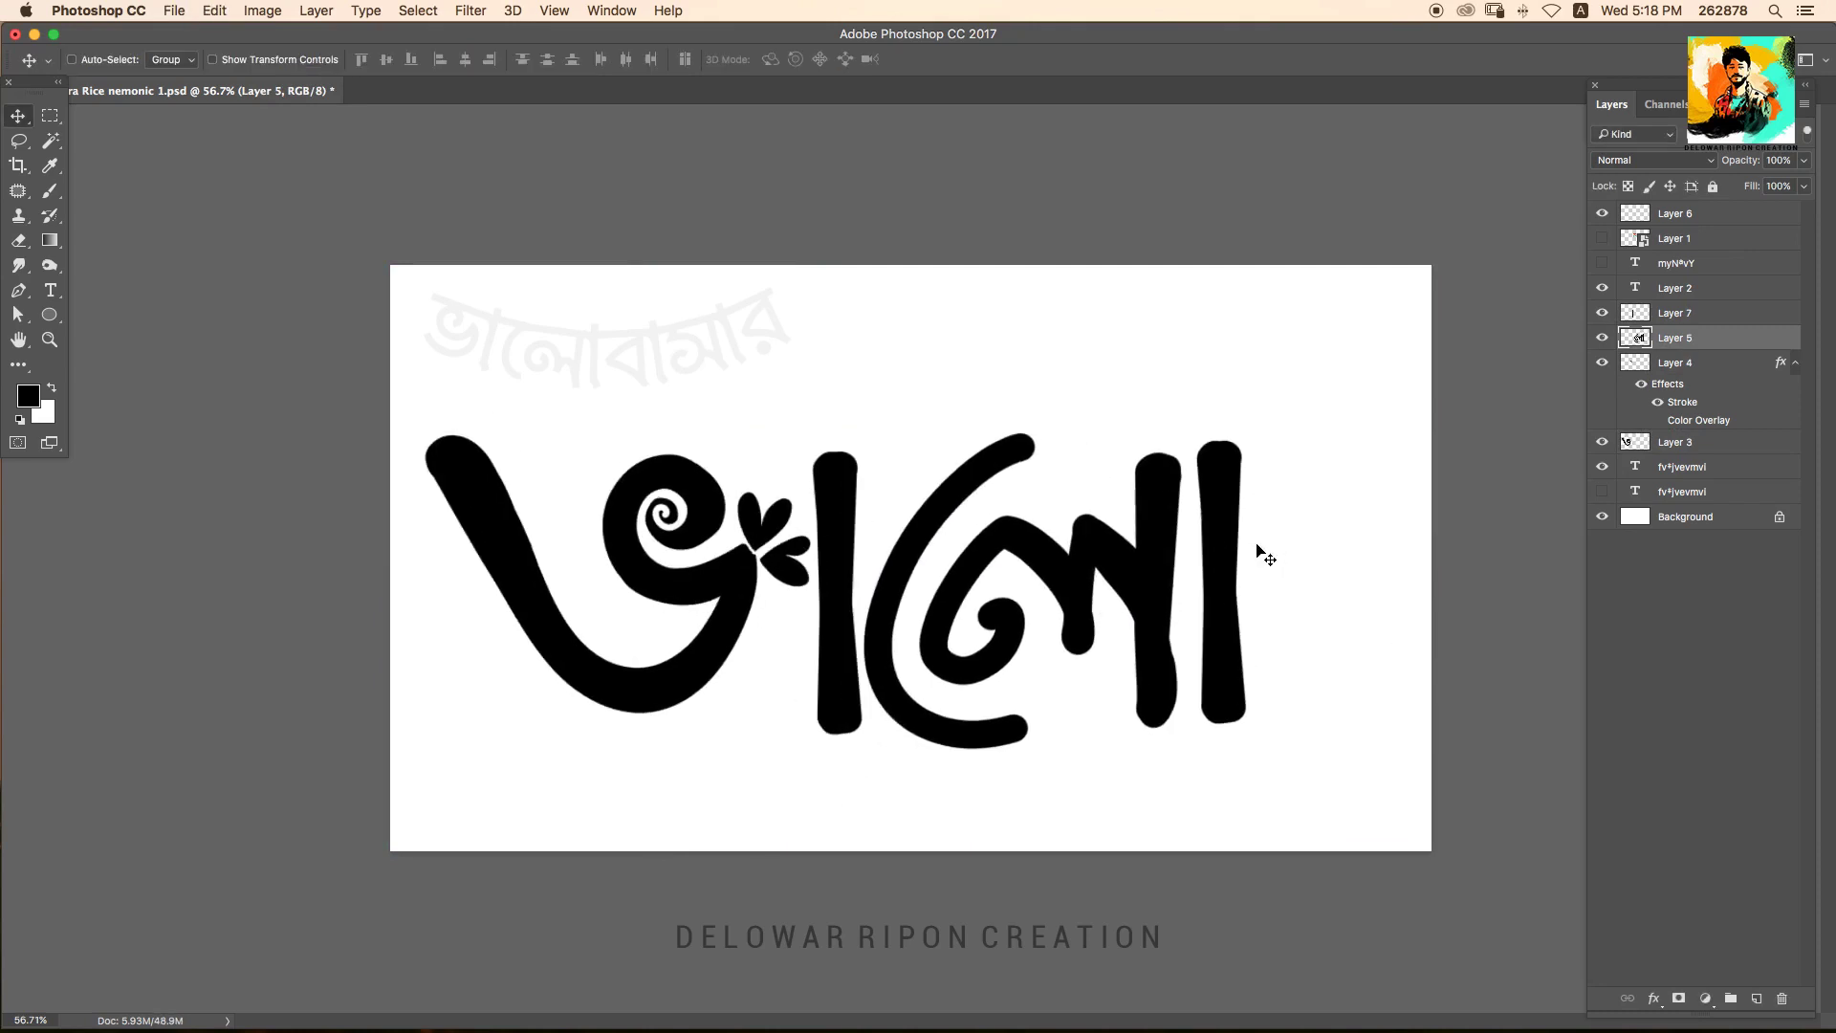
click(746, 597)
Rotate the vertical bar slightly and distort the লো glyph into shape.
key(alt+bracketright)
key(alt+bracketright)
key(alt+bracketright)
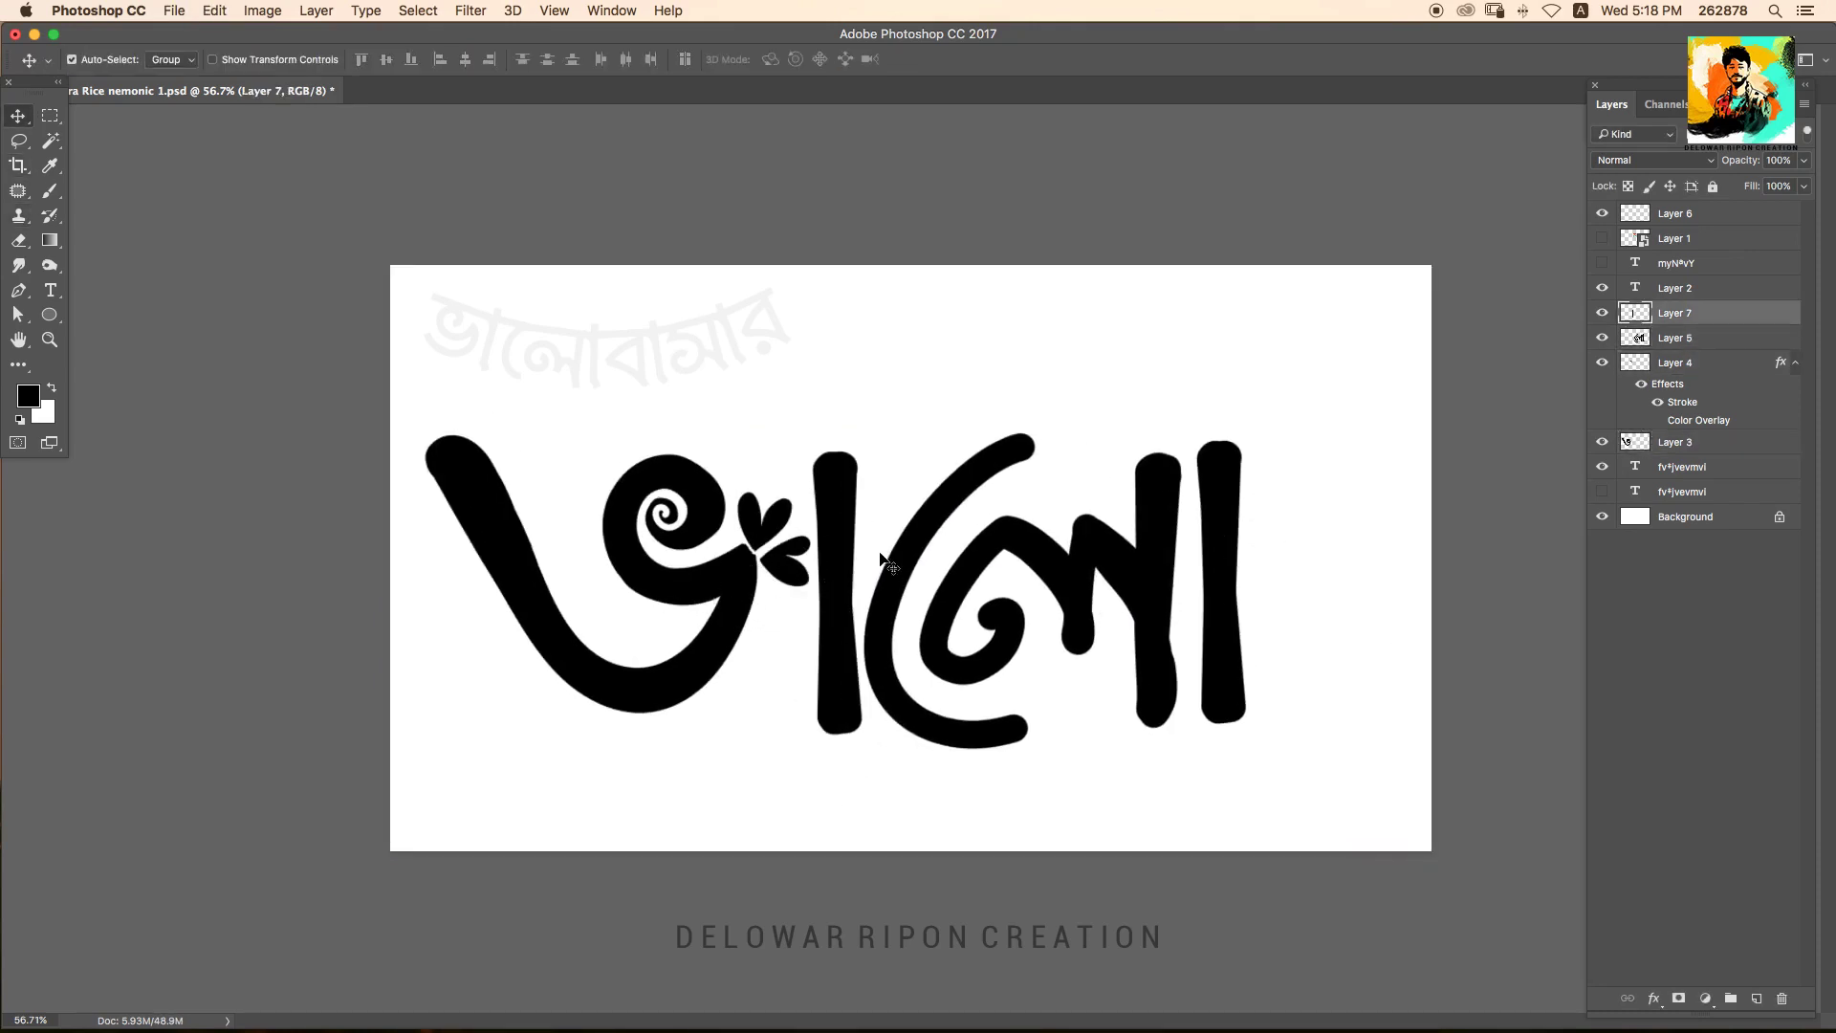
key(ctrl+t)
drag(909, 450, 898, 452)
key(Return)
key(alt+bracketleft)
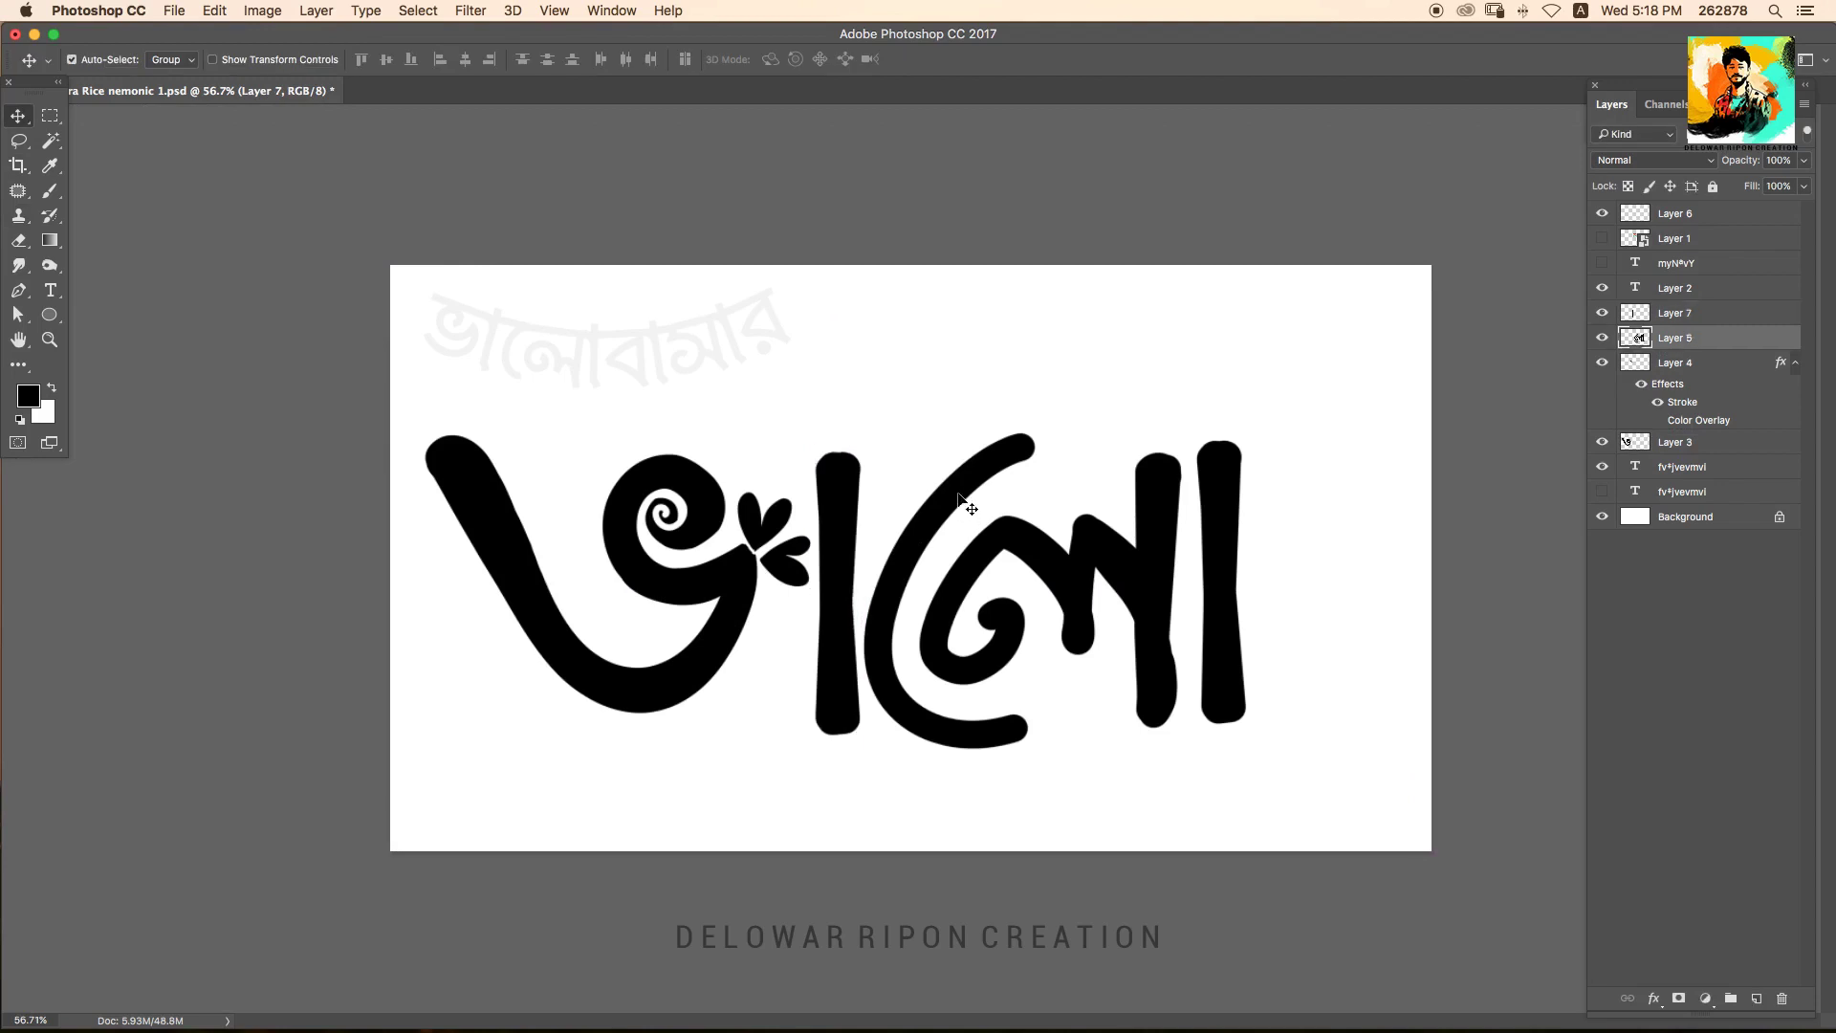
key(ctrl+t)
drag(866, 752, 873, 748)
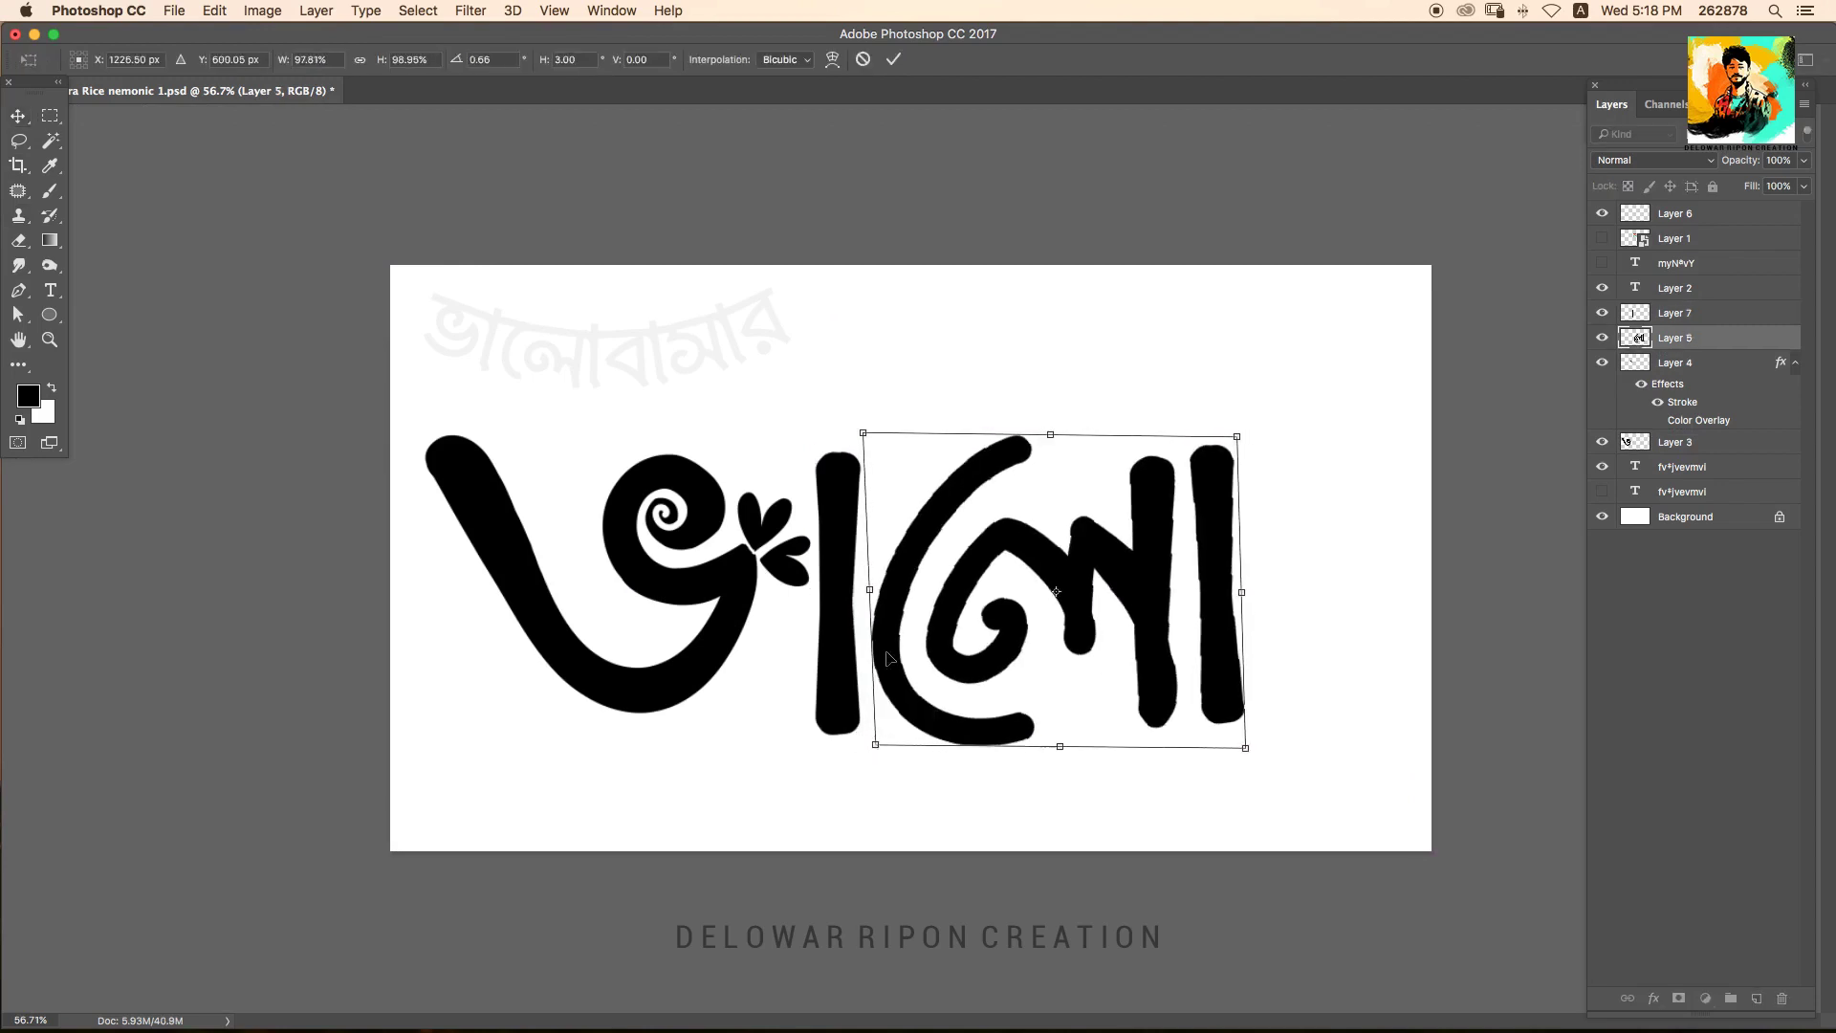
drag(873, 439, 890, 413)
key(Return)
Scale all the ভালো letter layers down together and shift them left.
shift+click(612, 531)
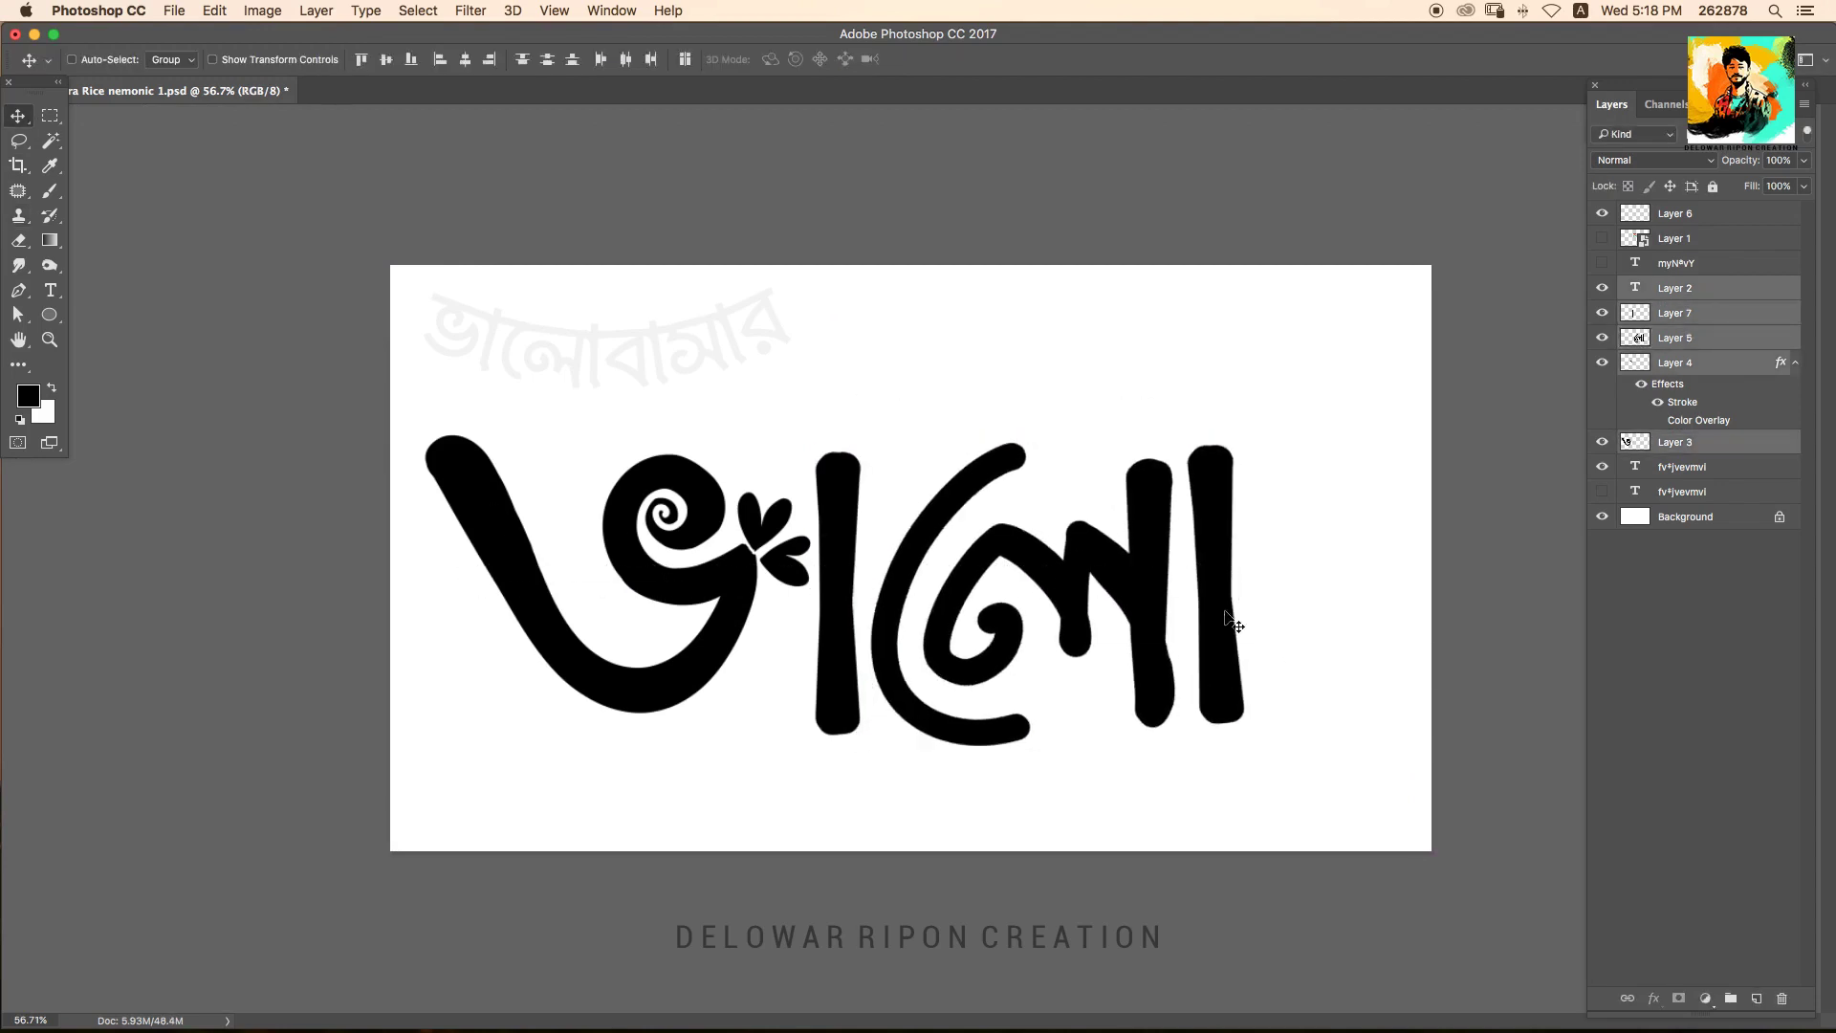
key(ctrl+t)
drag(1238, 299, 1168, 320)
key(Return)
drag(972, 450, 946, 461)
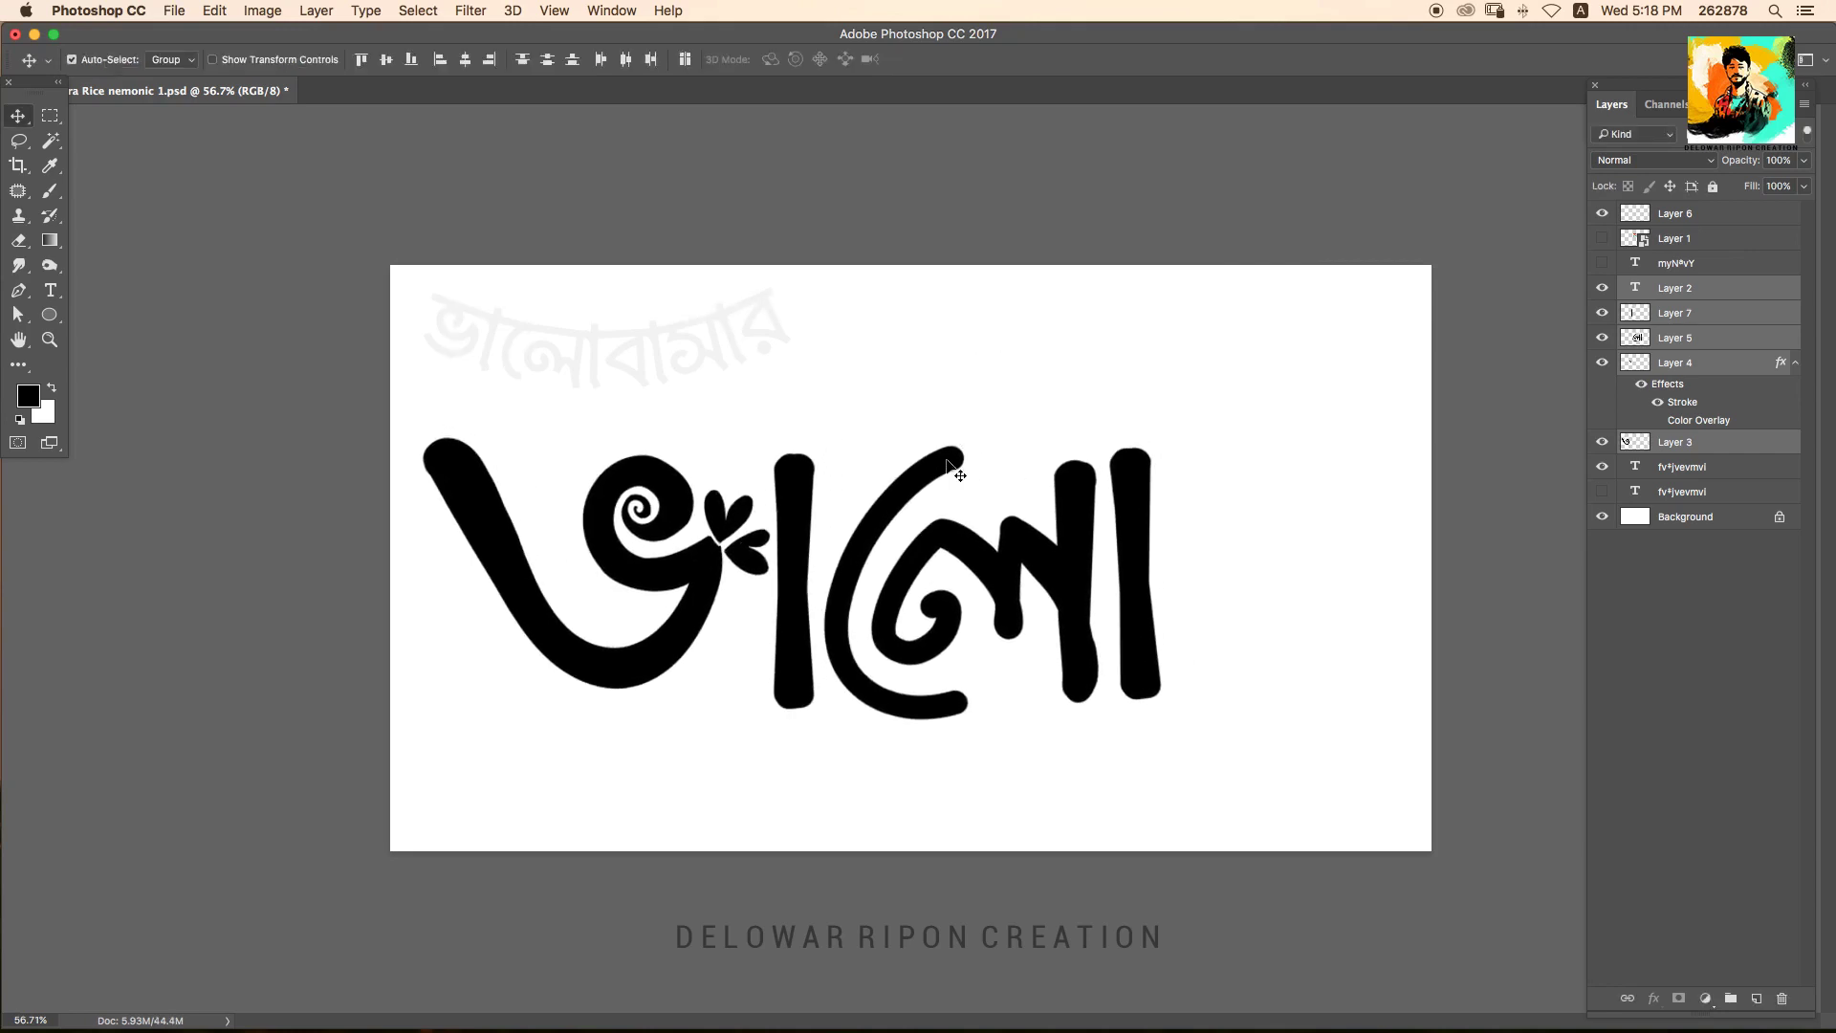
key(ctrl+t)
key(Escape)
key(ctrl+alt+i)
key(Return)
key(ctrl+t)
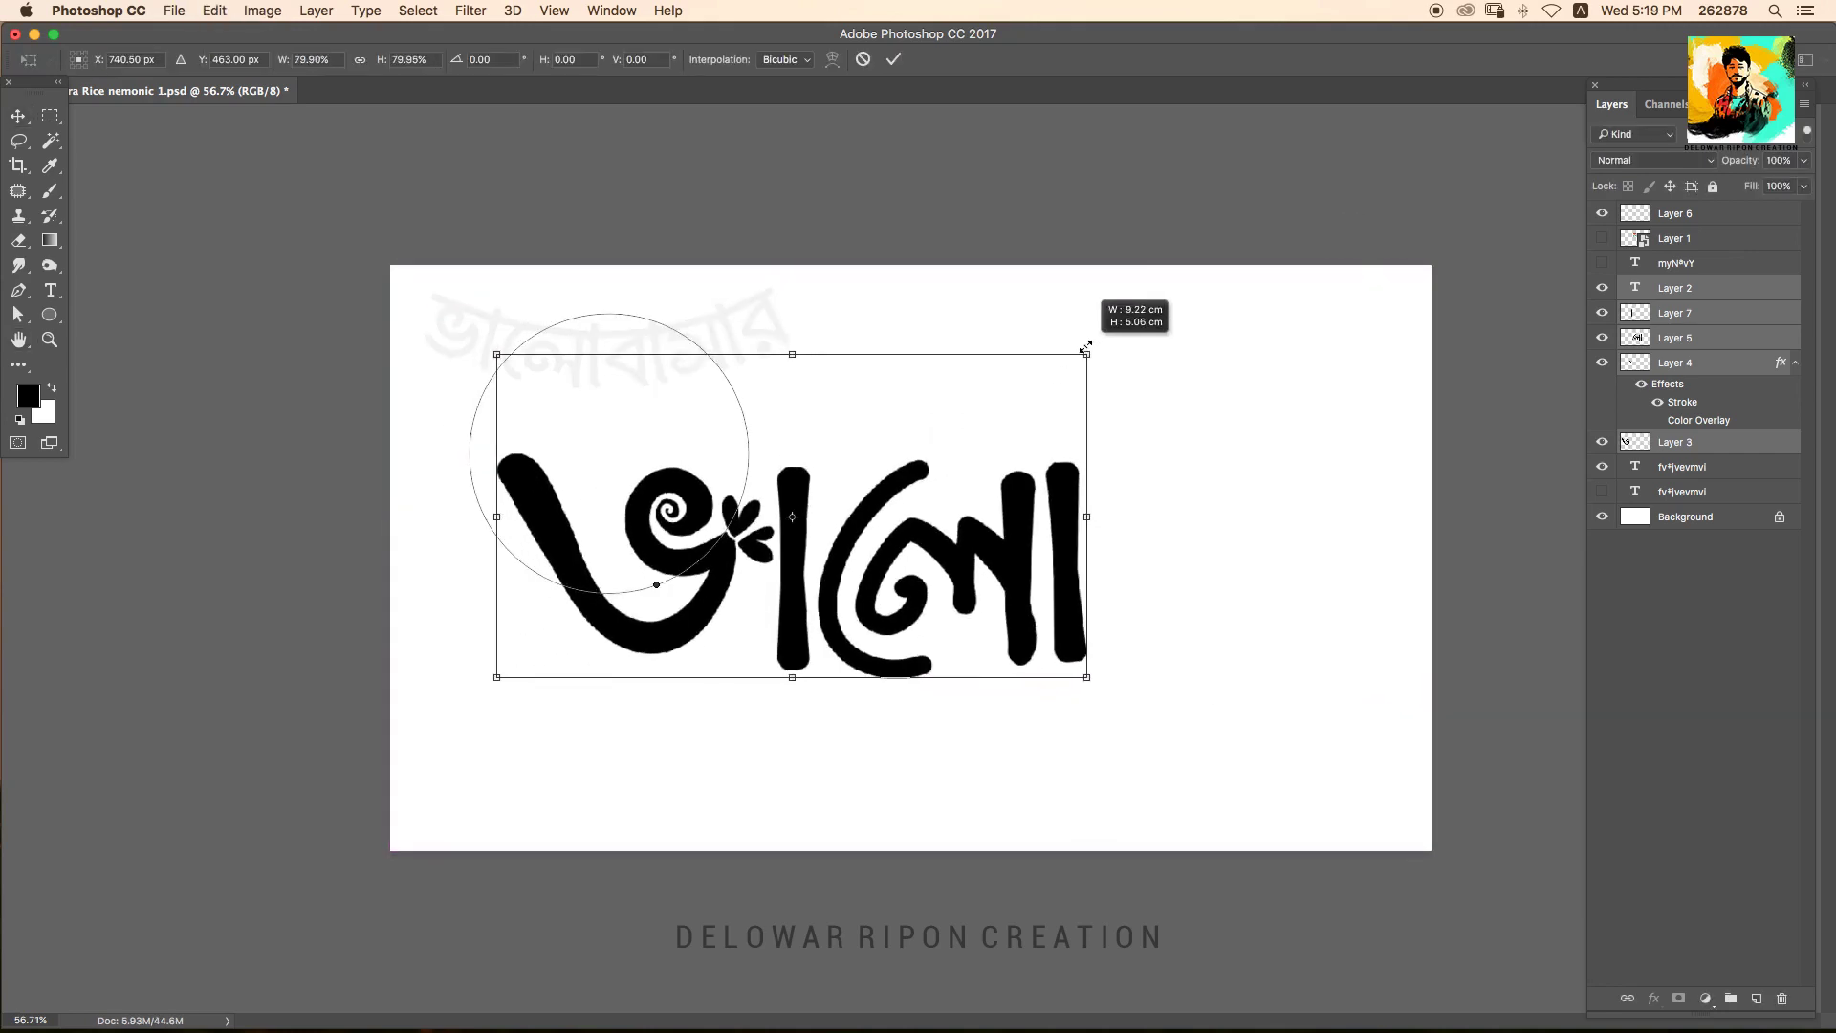
drag(1168, 308, 1060, 348)
On a new layer, brush-paint a ব letter, undoing unwanted strokes.
key(Return)
key(s)
key(ctrl+shift+n)
key(Return)
key(ctrl+0)
key(b)
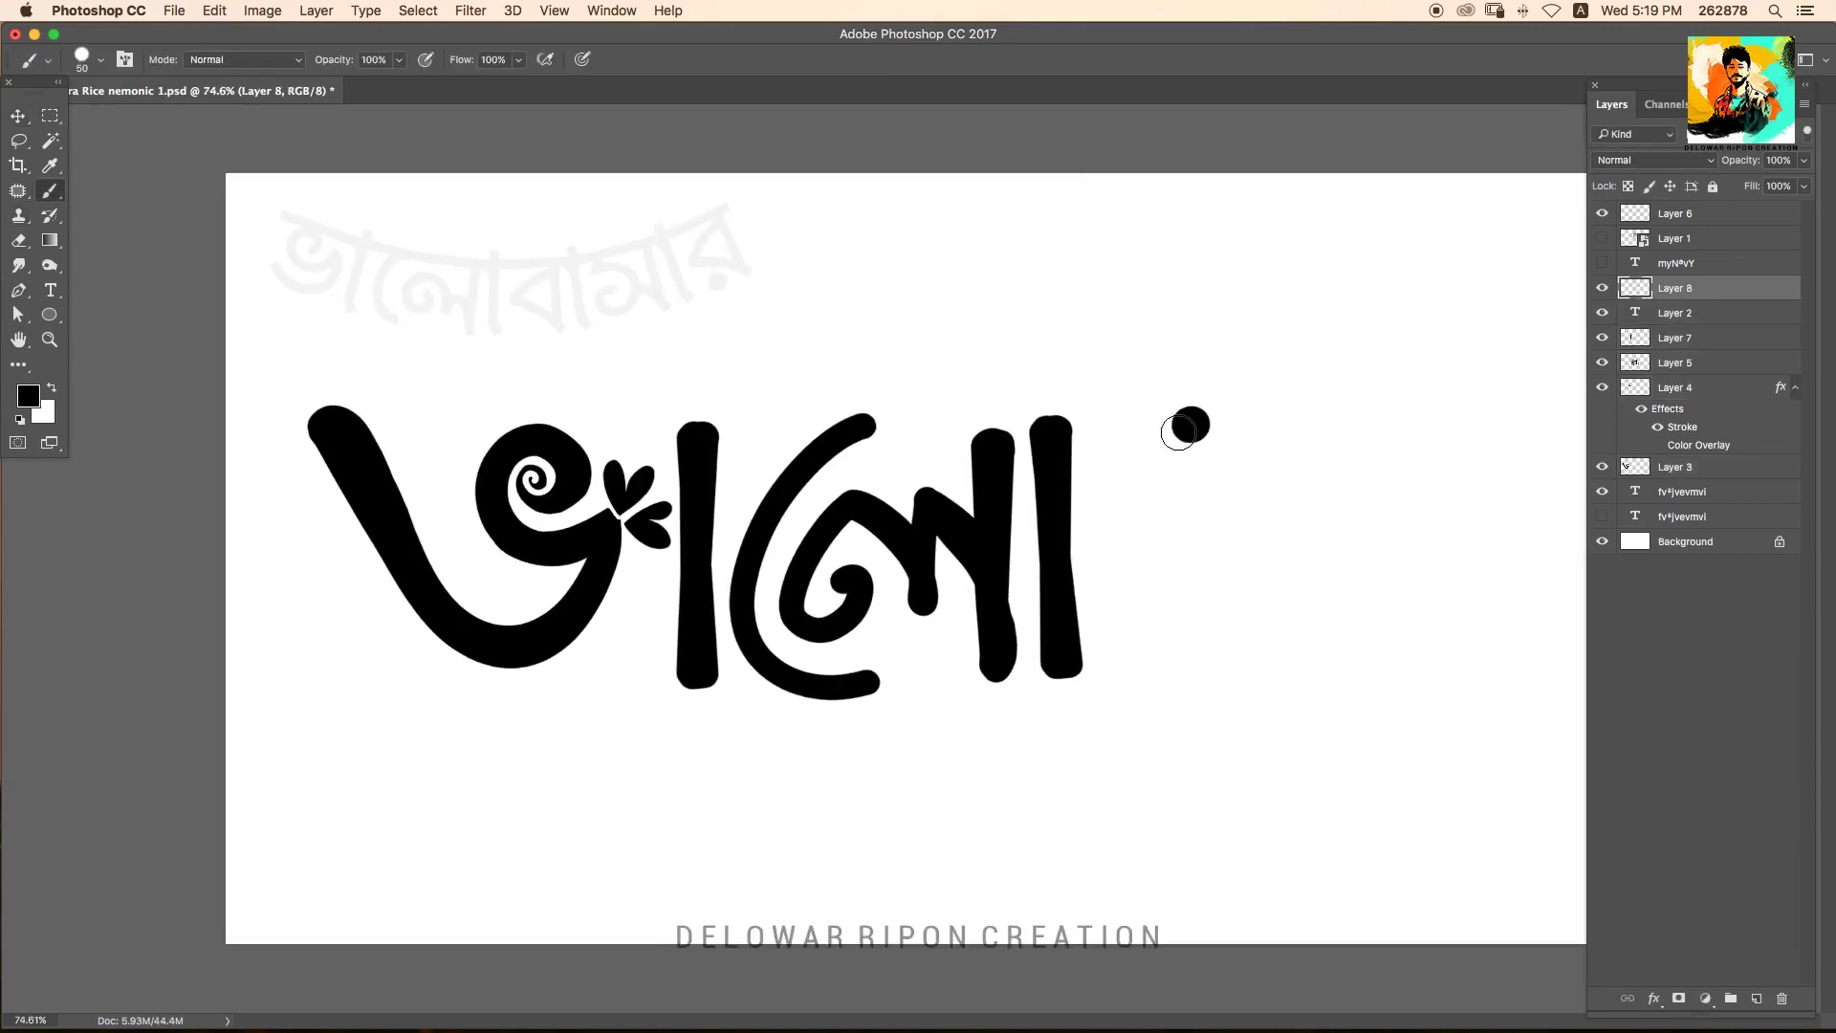
drag(1209, 445, 1195, 612)
drag(1200, 502, 1219, 655)
drag(1256, 460, 1292, 660)
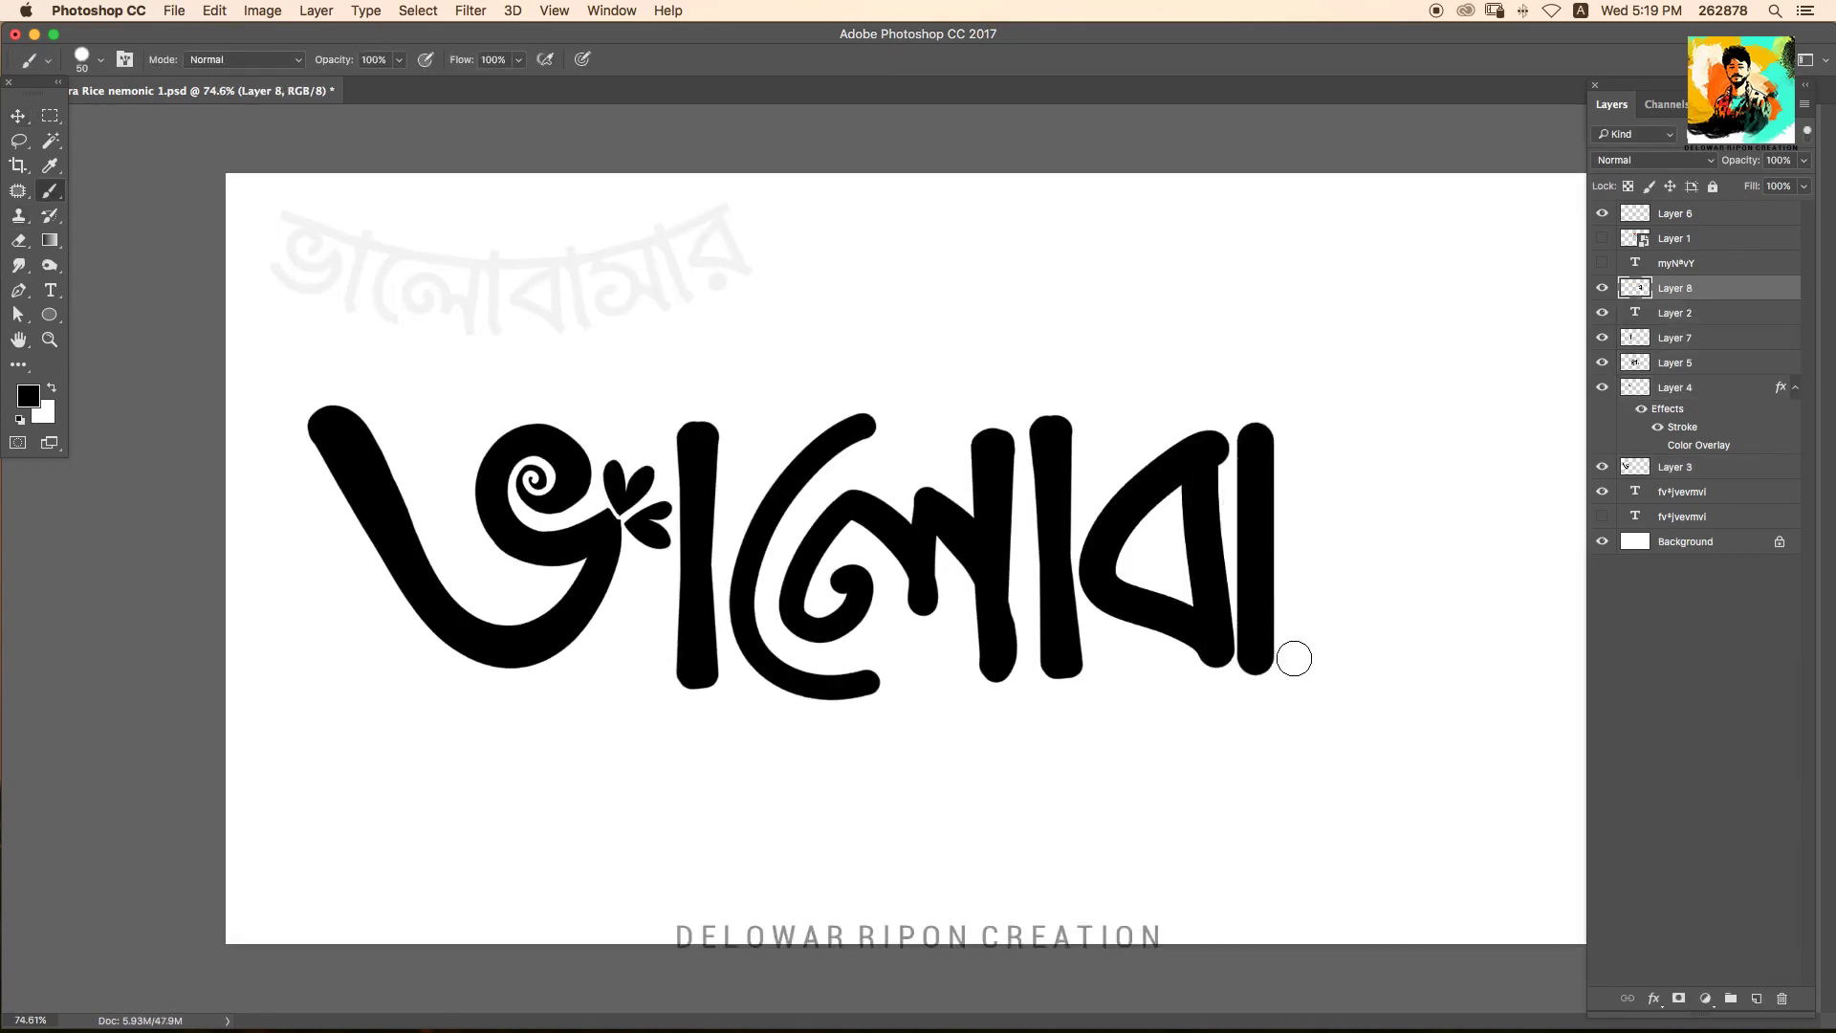
key(ctrl+alt+z)
key(ctrl+alt+z)
key(ctrl+alt+z)
drag(1229, 445, 1201, 612)
mouse_move(1201, 459)
mouse_down()
mouse_move(1224, 660)
mouse_move(1198, 442)
mouse_move(1234, 670)
mouse_up()
key(ctrl+alt+z)
key(ctrl+alt+z)
Try painting curled strokes for the next letter, then undo them.
key(ctrl+alt+z)
key(ctrl+alt+z)
mouse_move(1200, 425)
mouse_down()
mouse_move(1238, 674)
mouse_move(1205, 641)
mouse_move(1243, 737)
mouse_move(1281, 669)
mouse_move(1263, 427)
mouse_move(1358, 645)
mouse_up()
key(ctrl+alt+z)
key(ctrl+alt+z)
key(ctrl+alt+z)
drag(1100, 387, 1405, 459)
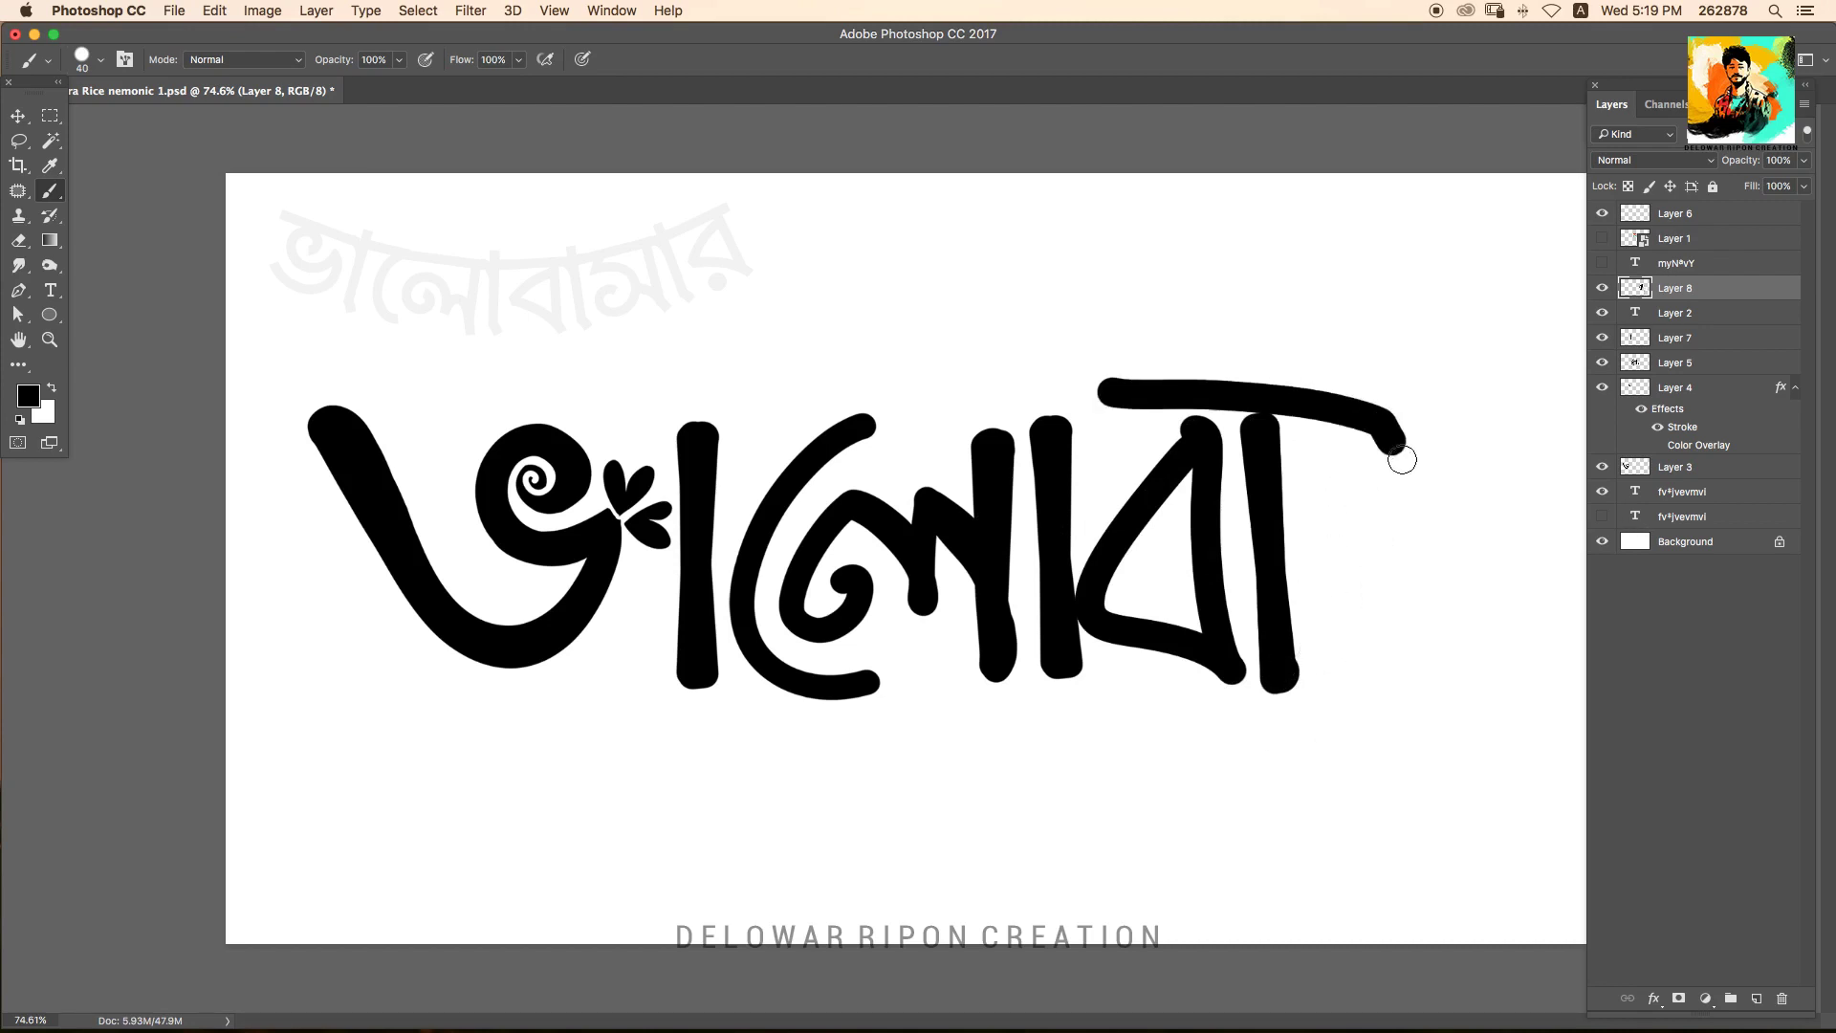
key(ctrl+alt+z)
drag(1110, 387, 1395, 543)
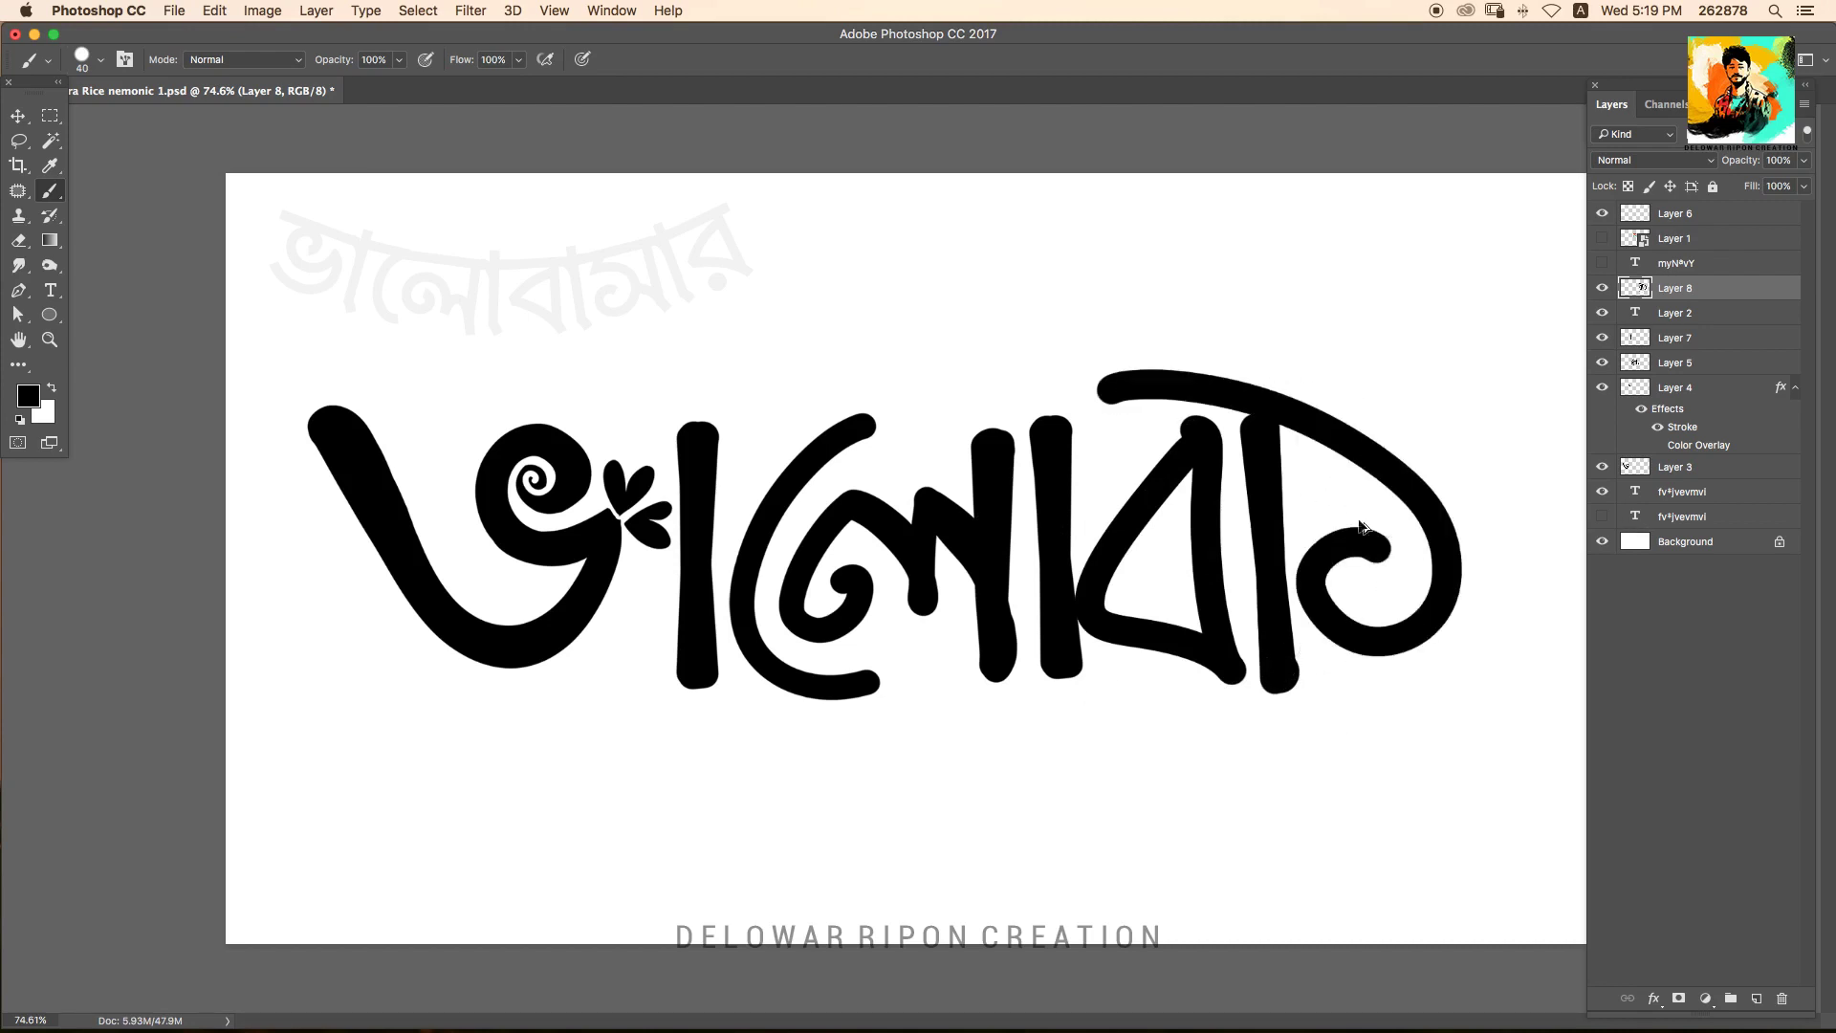
key(ctrl+alt+z)
Add a new layer, then shrink the whole lettering and shift it left.
key(ctrl+shift+n)
key(Return)
key(v)
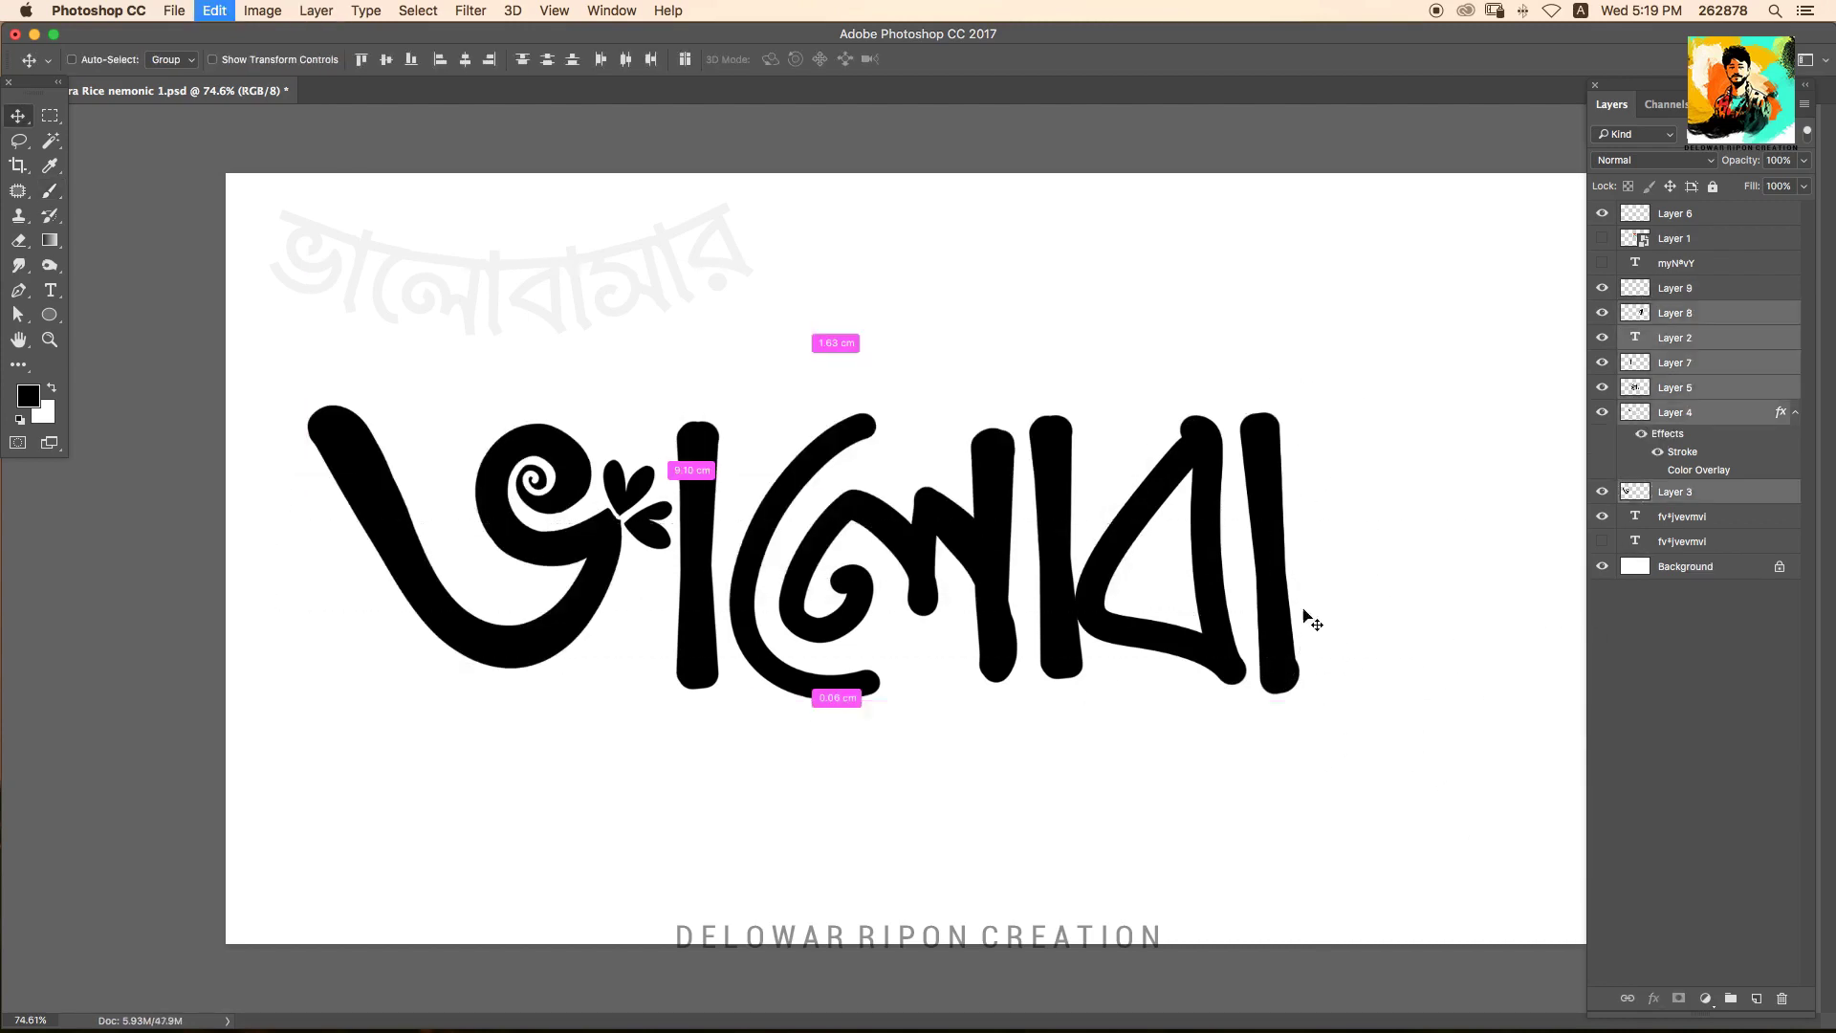
key(ctrl+t)
drag(1311, 703, 1150, 651)
key(Return)
Paint the arc, curl and right loop of the স letter on the new layer.
click(1676, 287)
key(b)
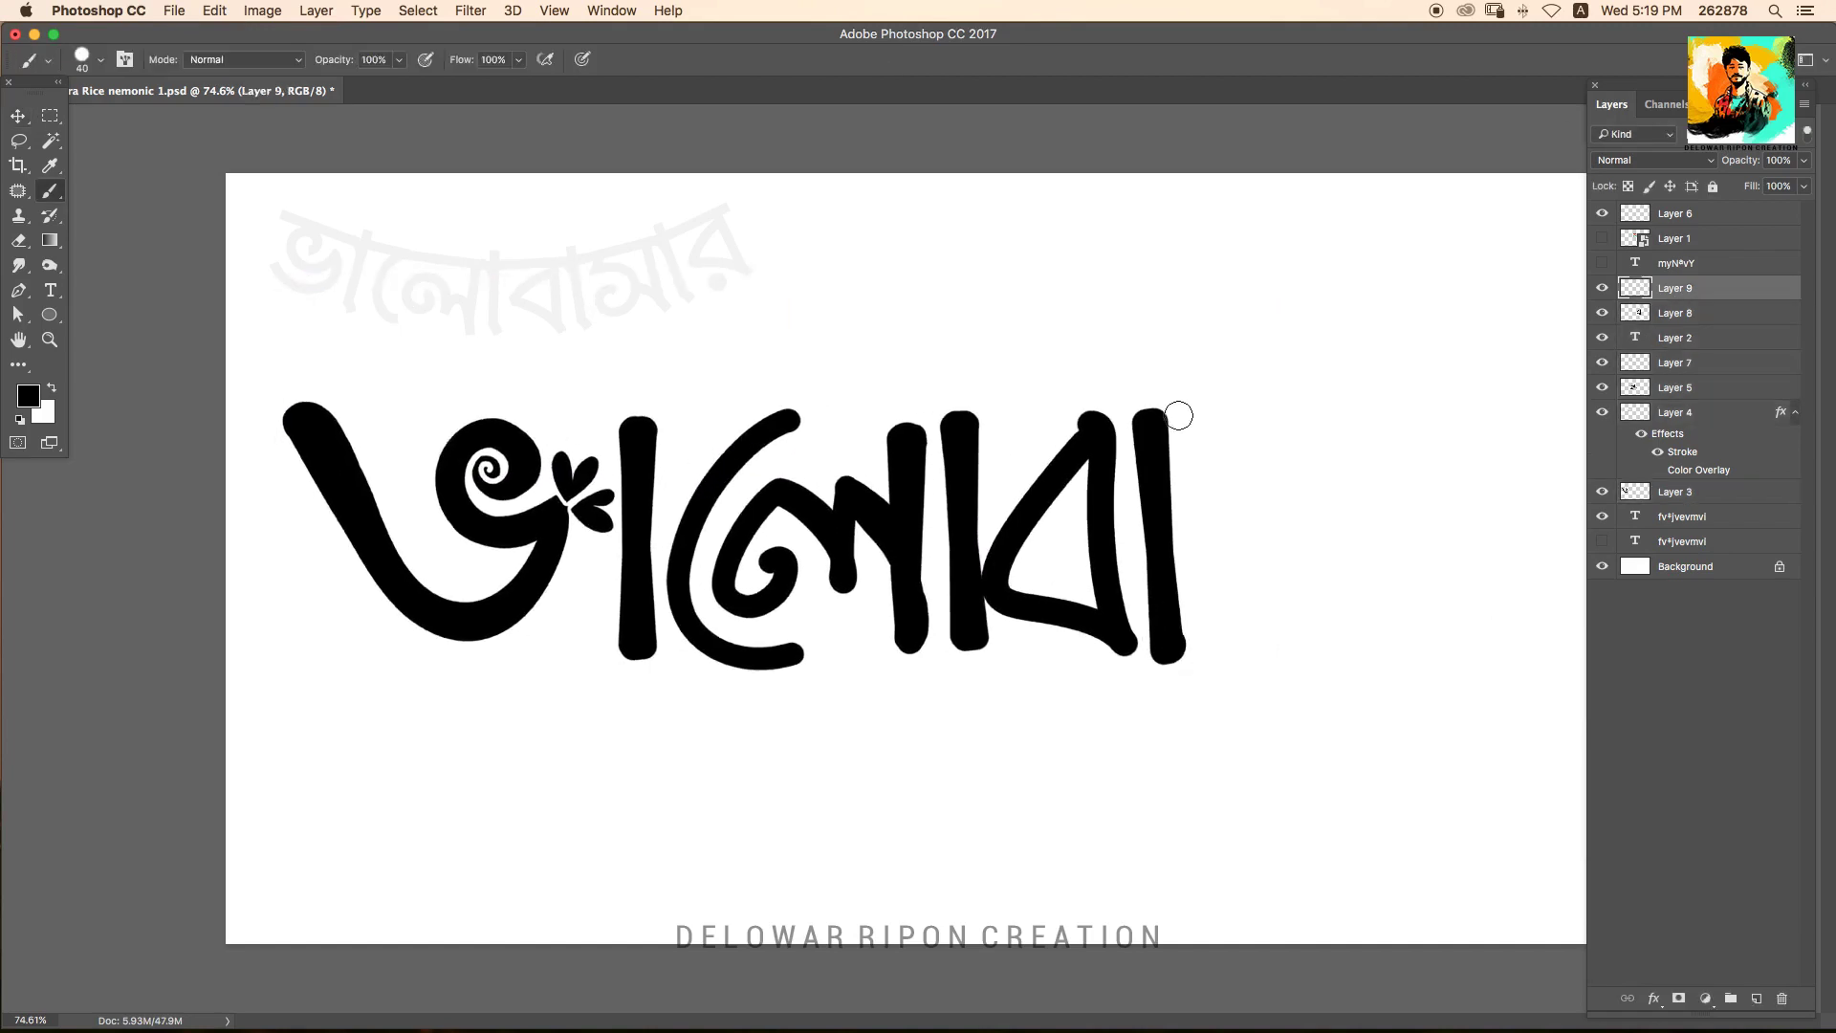
mouse_move(1052, 402)
mouse_down()
mouse_move(1332, 531)
mouse_move(1324, 669)
mouse_move(1243, 574)
mouse_up()
key(ctrl+alt+z)
key(ctrl+alt+z)
key(ctrl+alt+z)
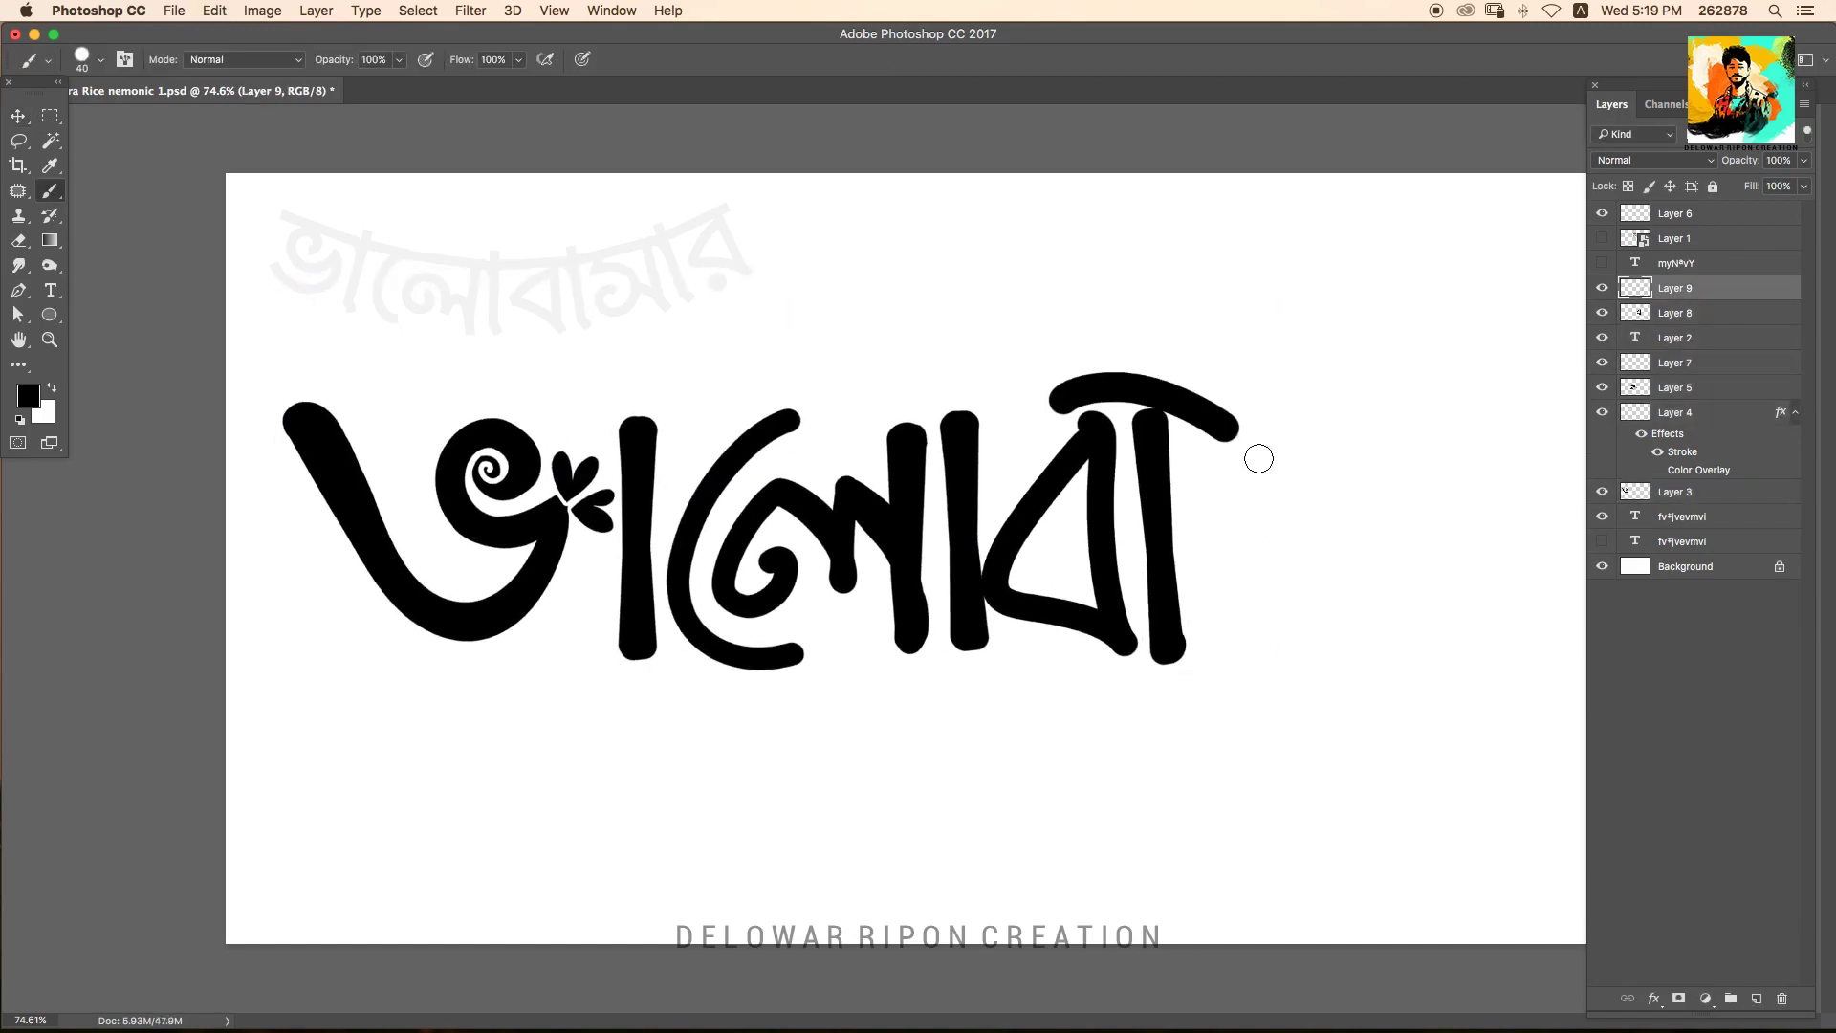
drag(1259, 459, 1272, 593)
key(ctrl+alt+z)
drag(1052, 444, 1297, 552)
drag(1248, 392, 1334, 535)
key(ctrl+alt+z)
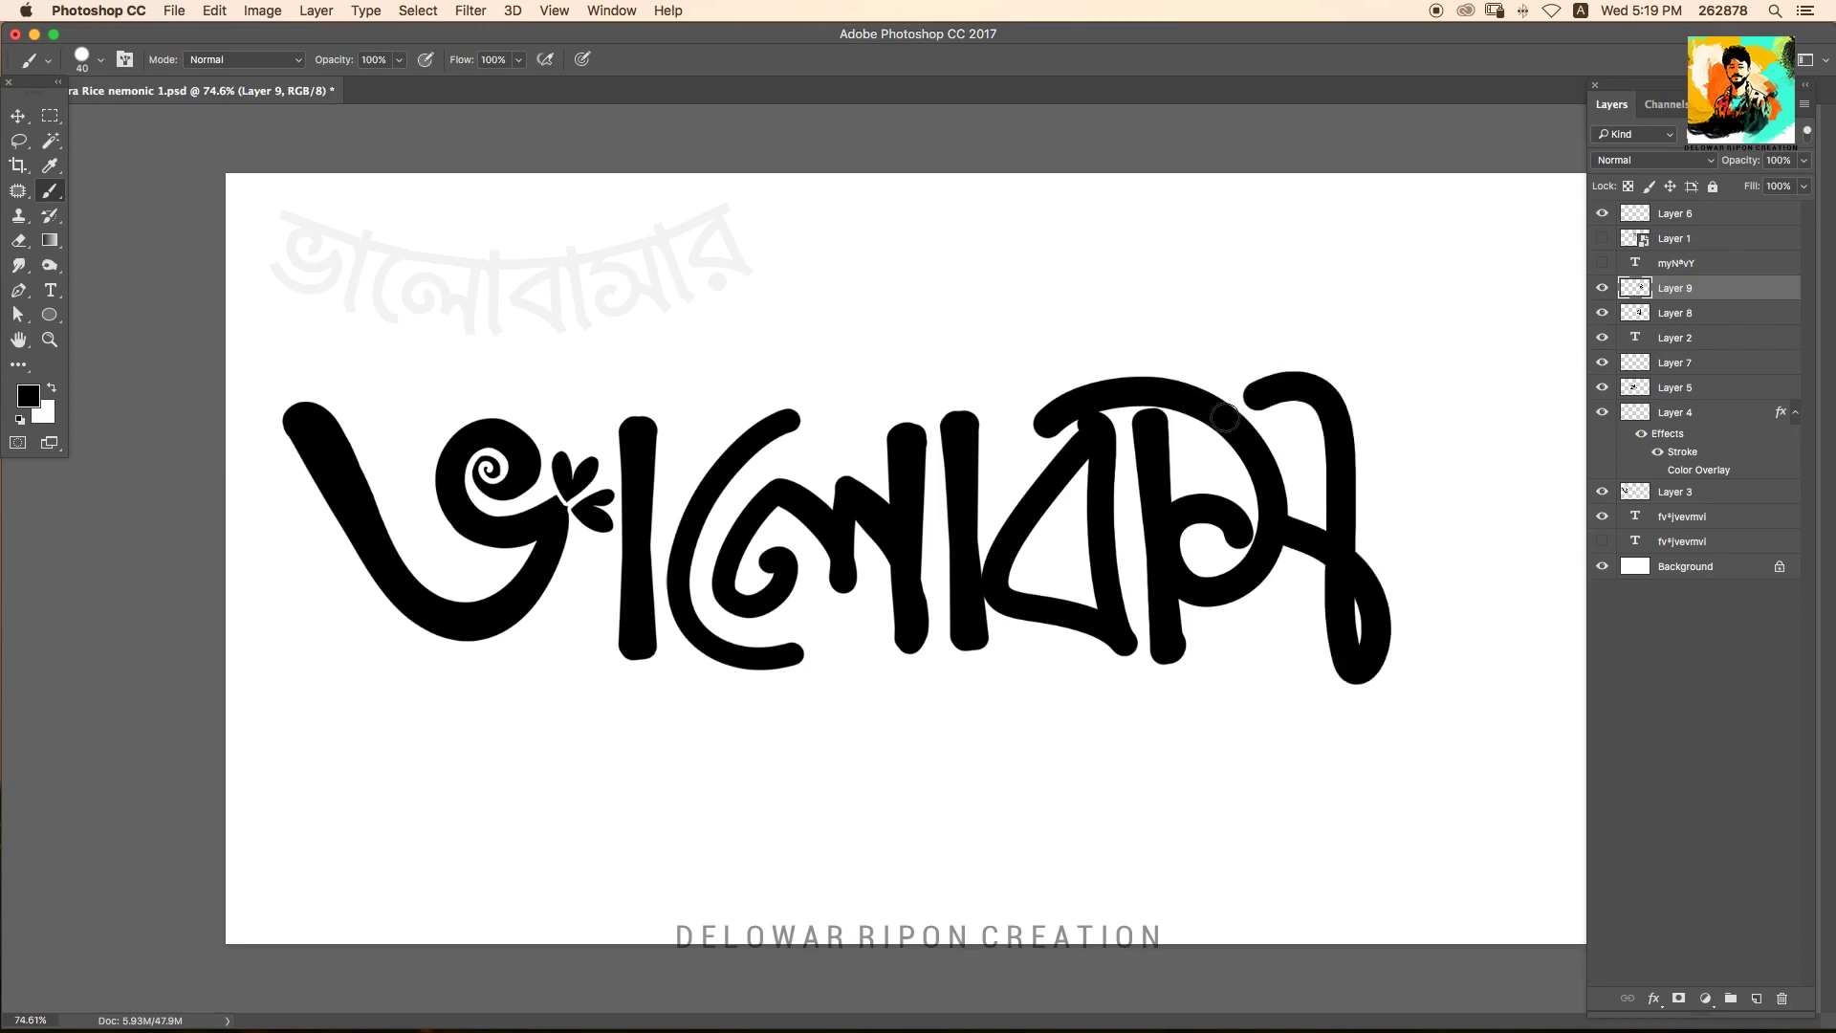
Select the new letter and rotate it slightly.
key(m)
mouse_move(1058, 377)
mouse_down()
mouse_move(1415, 697)
mouse_move(1426, 630)
mouse_move(1402, 574)
mouse_up()
key(ctrl+t)
key(Return)
key(ctrl+d)
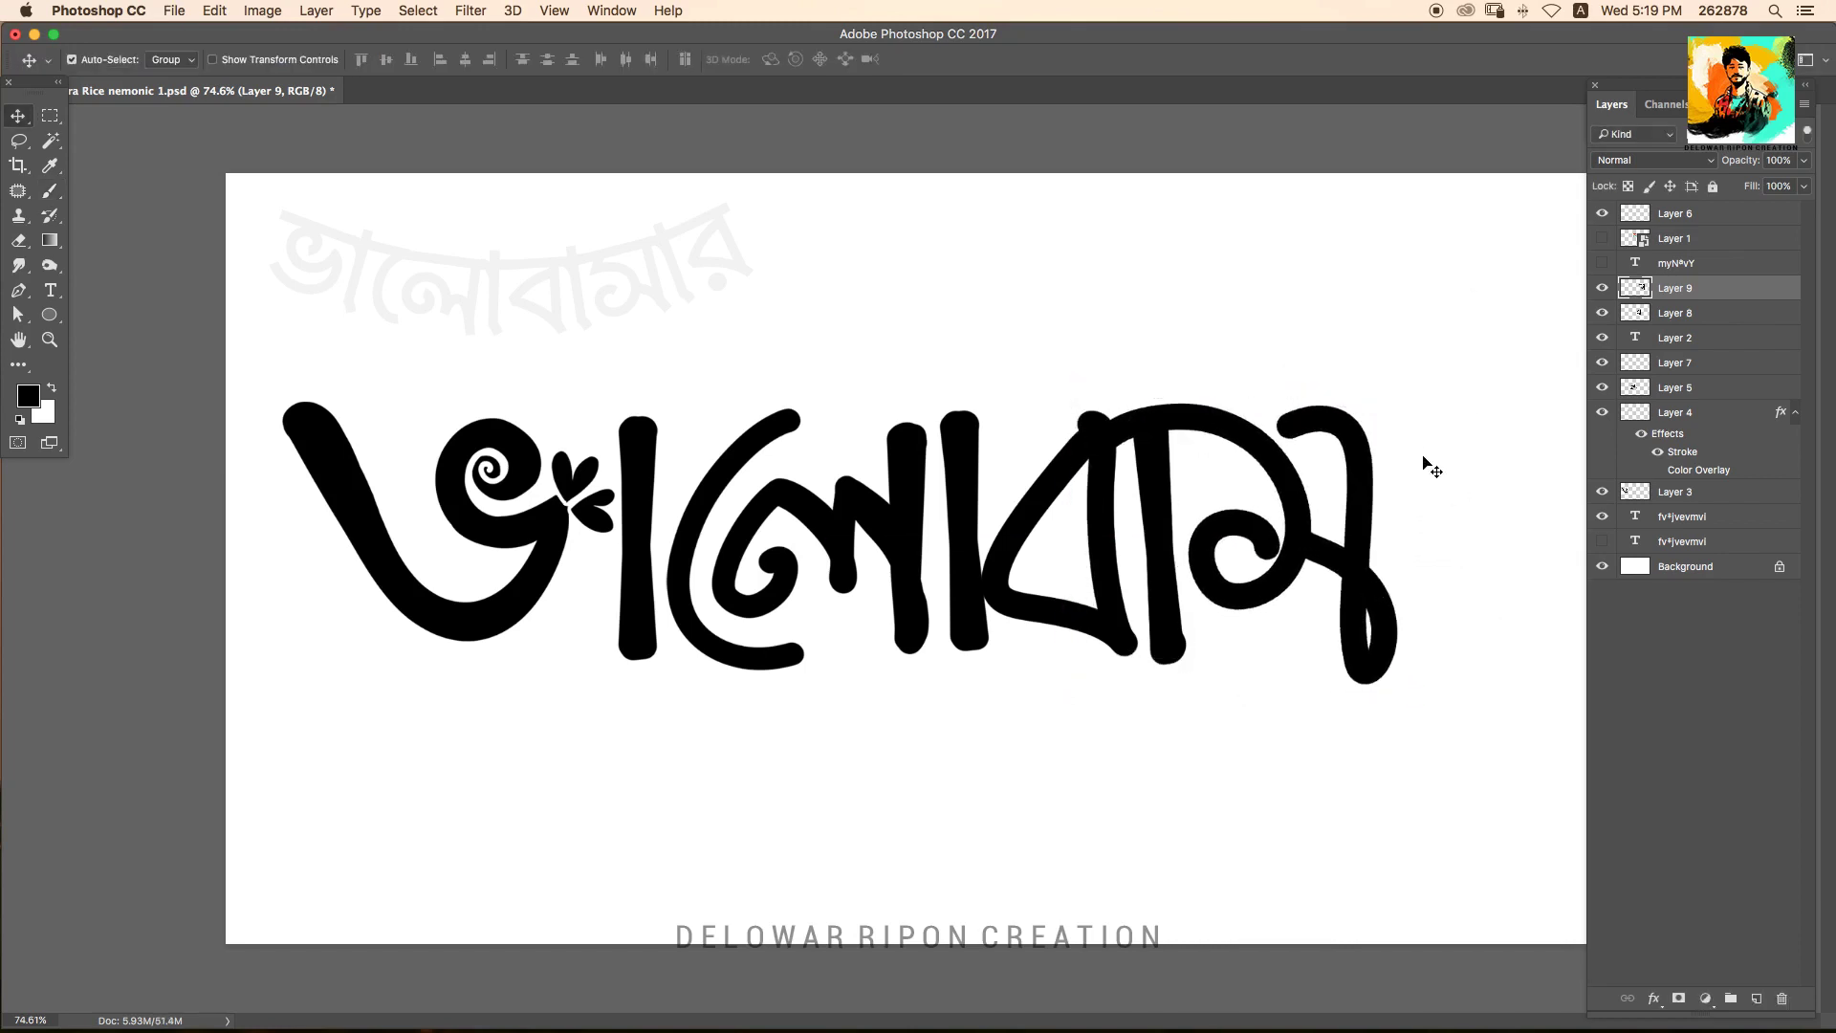
Paint a closing vertical bar after the letters and shift the last letter slightly right.
key(b)
mouse_move(1415, 394)
mouse_down()
mouse_move(1416, 604)
mouse_move(1425, 418)
mouse_up()
key(ctrl+alt+z)
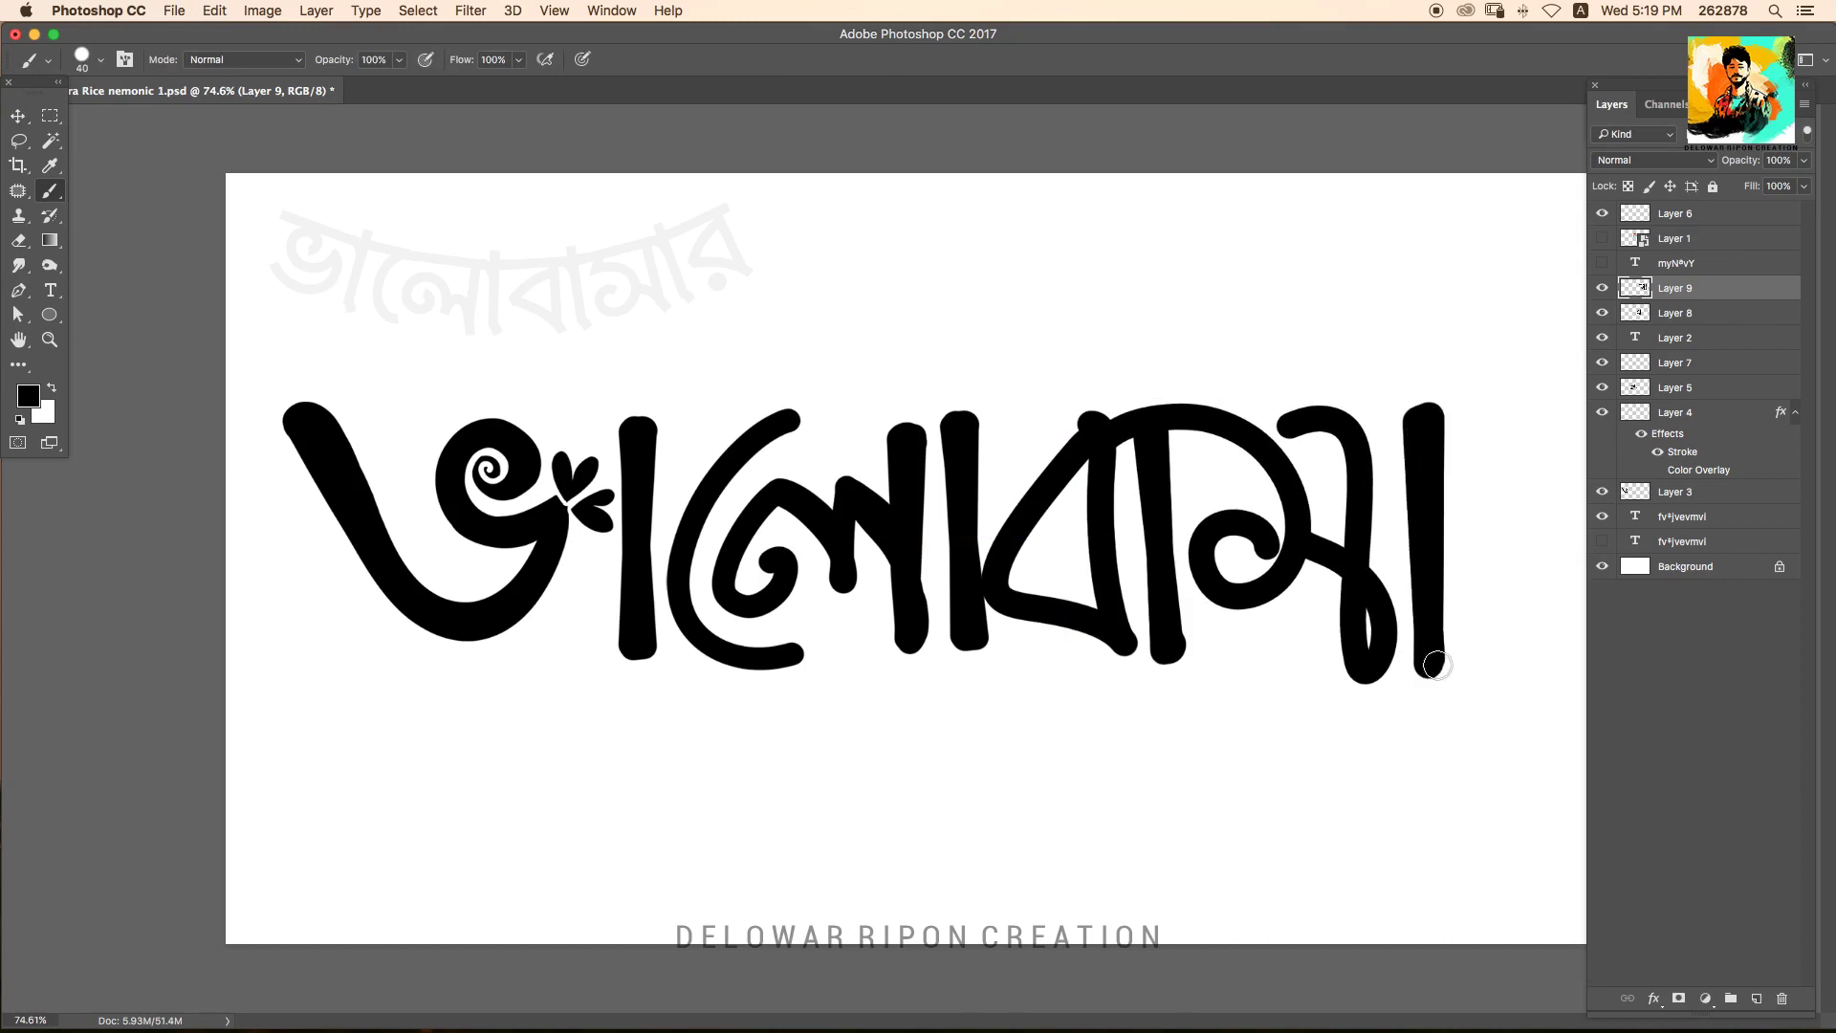
key(super+z)
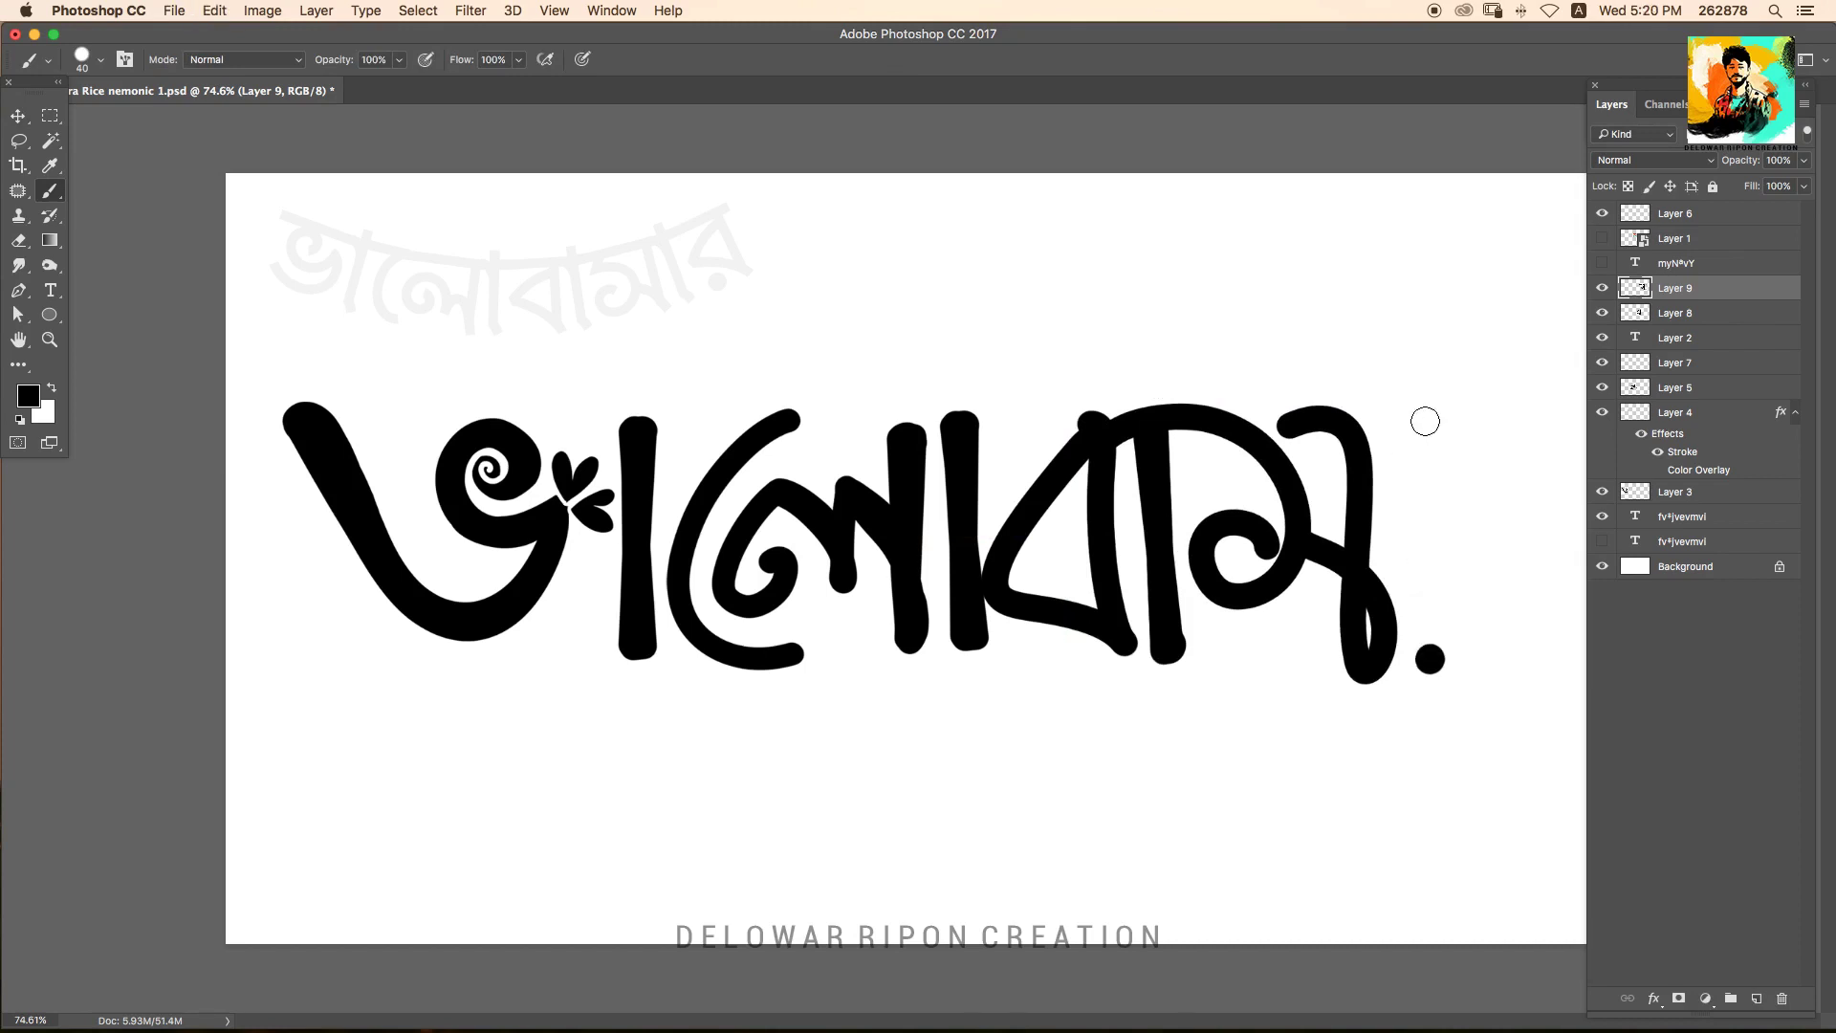
shift+click(1425, 421)
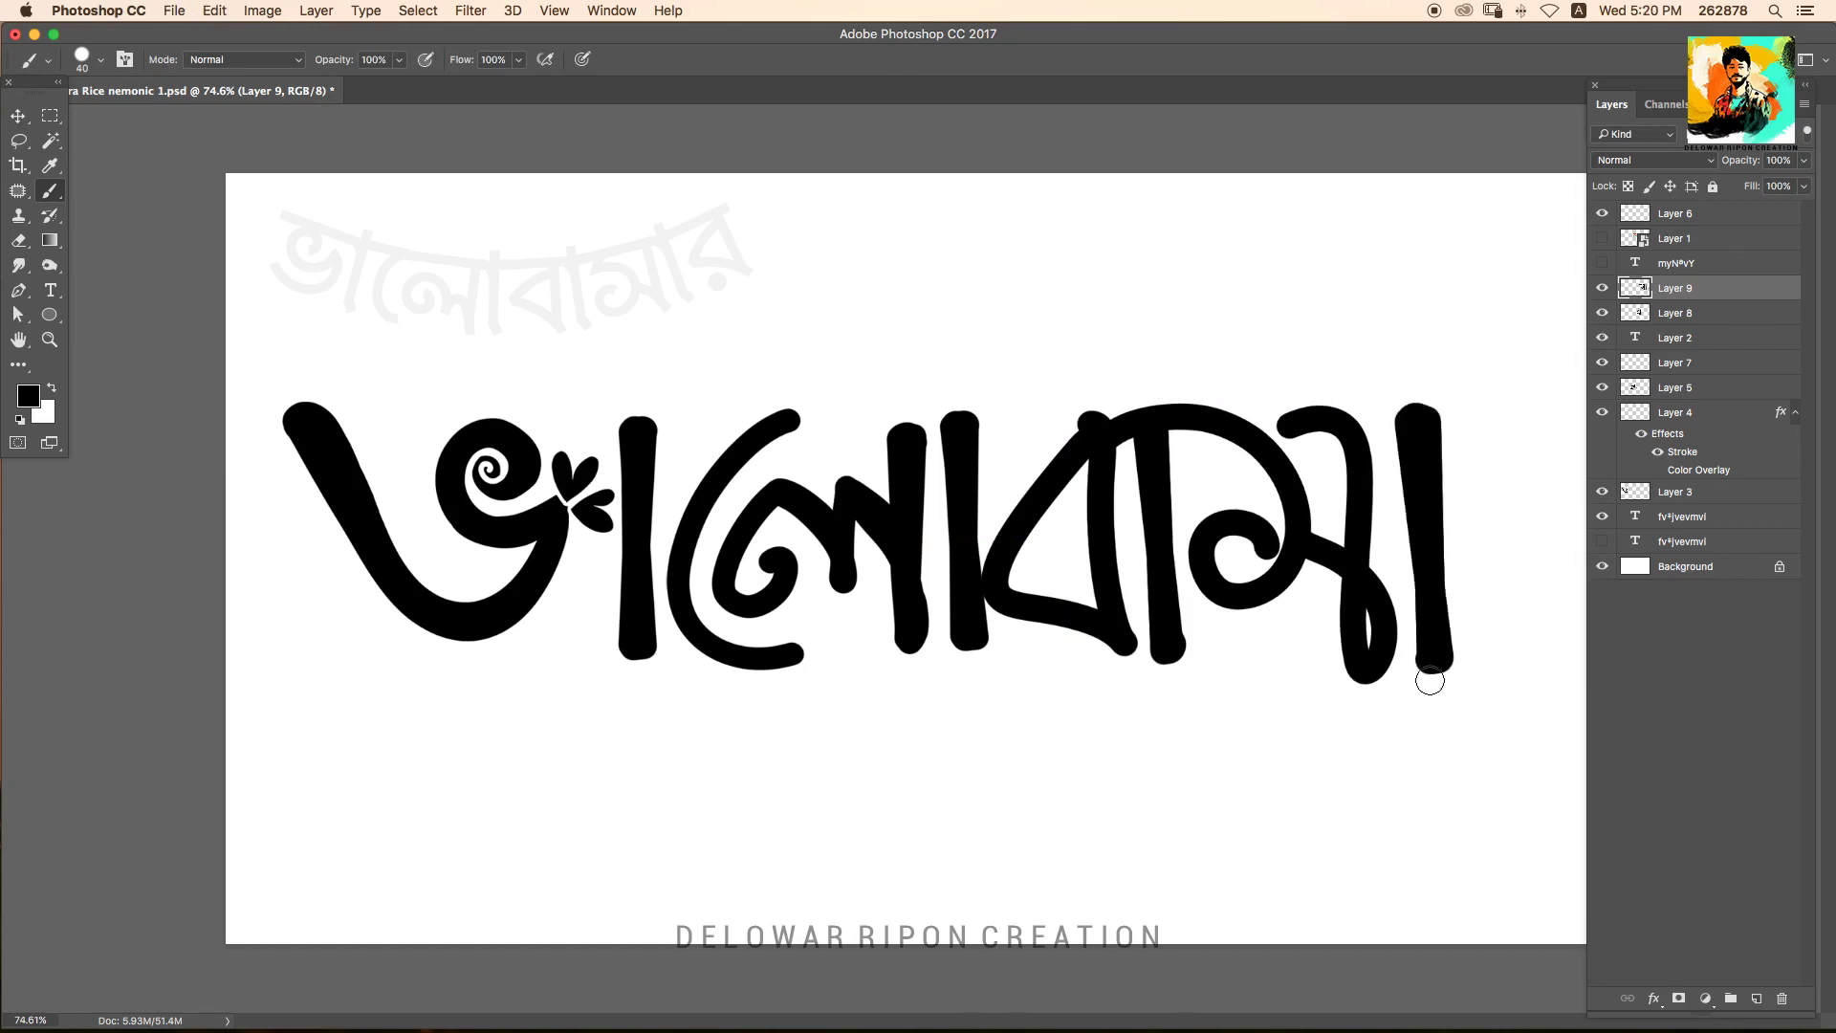
key(v)
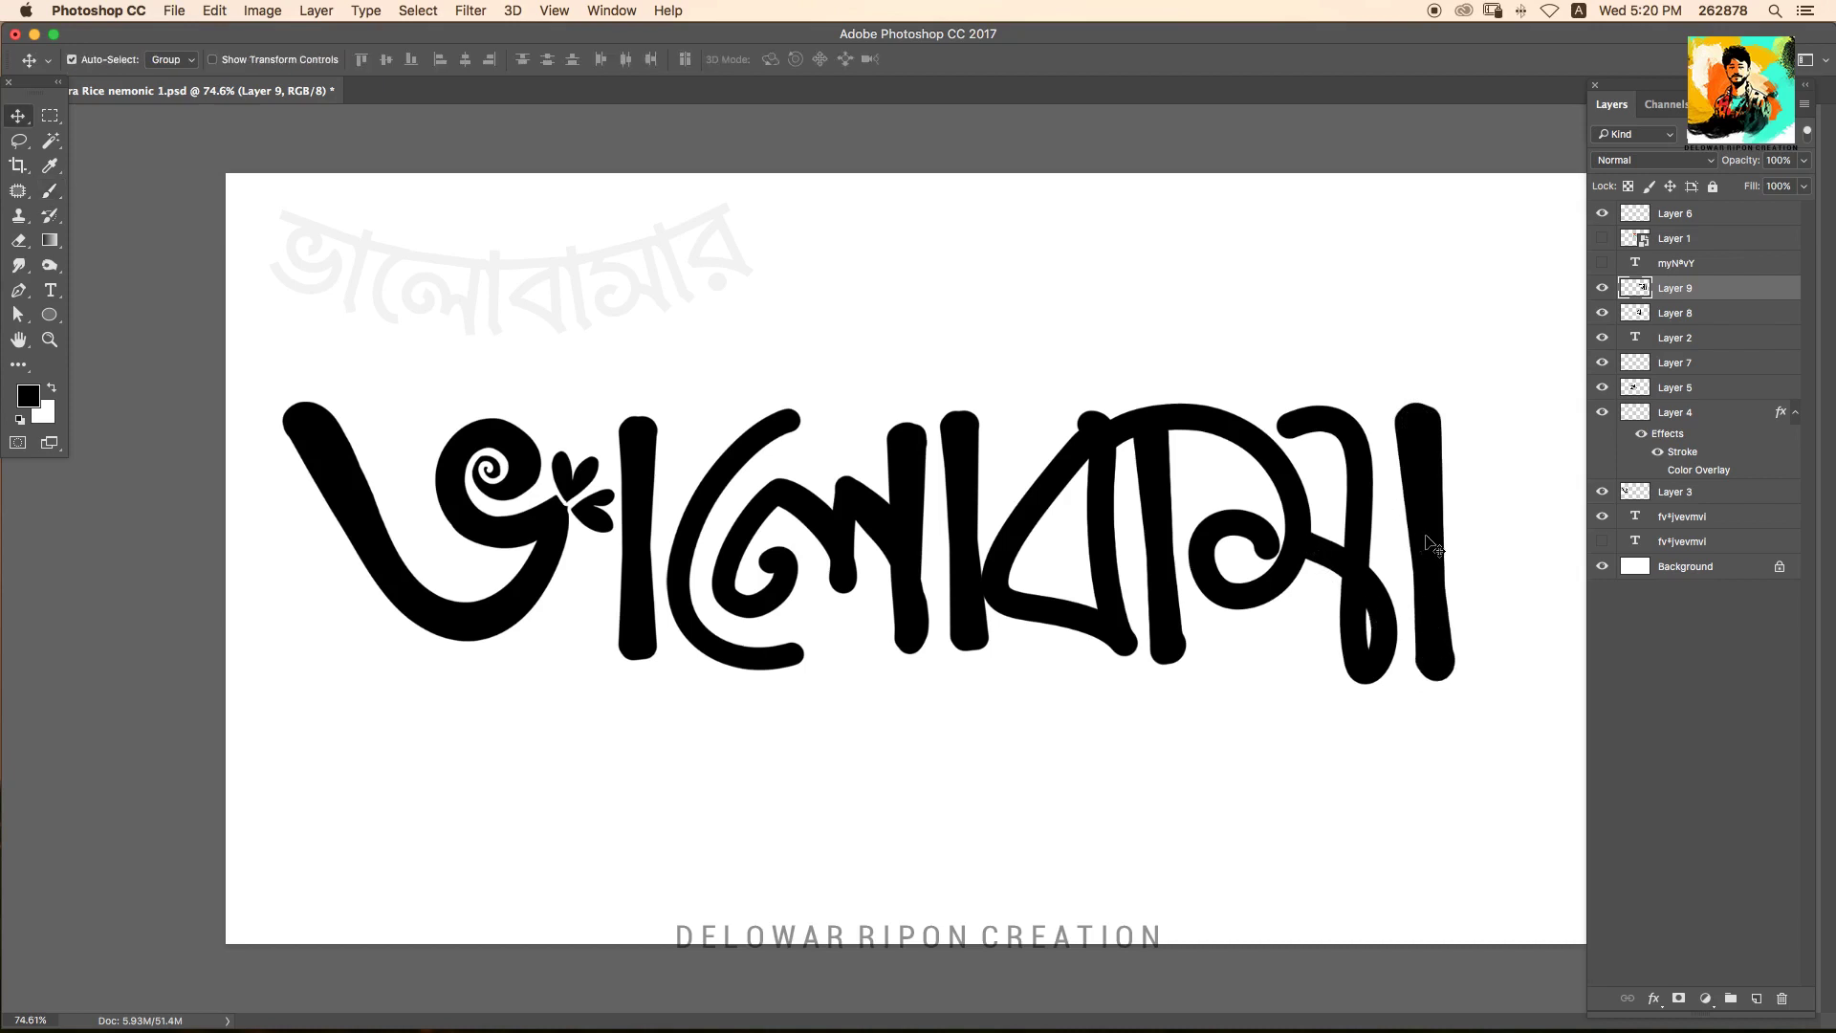
drag(1431, 545, 1446, 549)
ctrl+click(1135, 646)
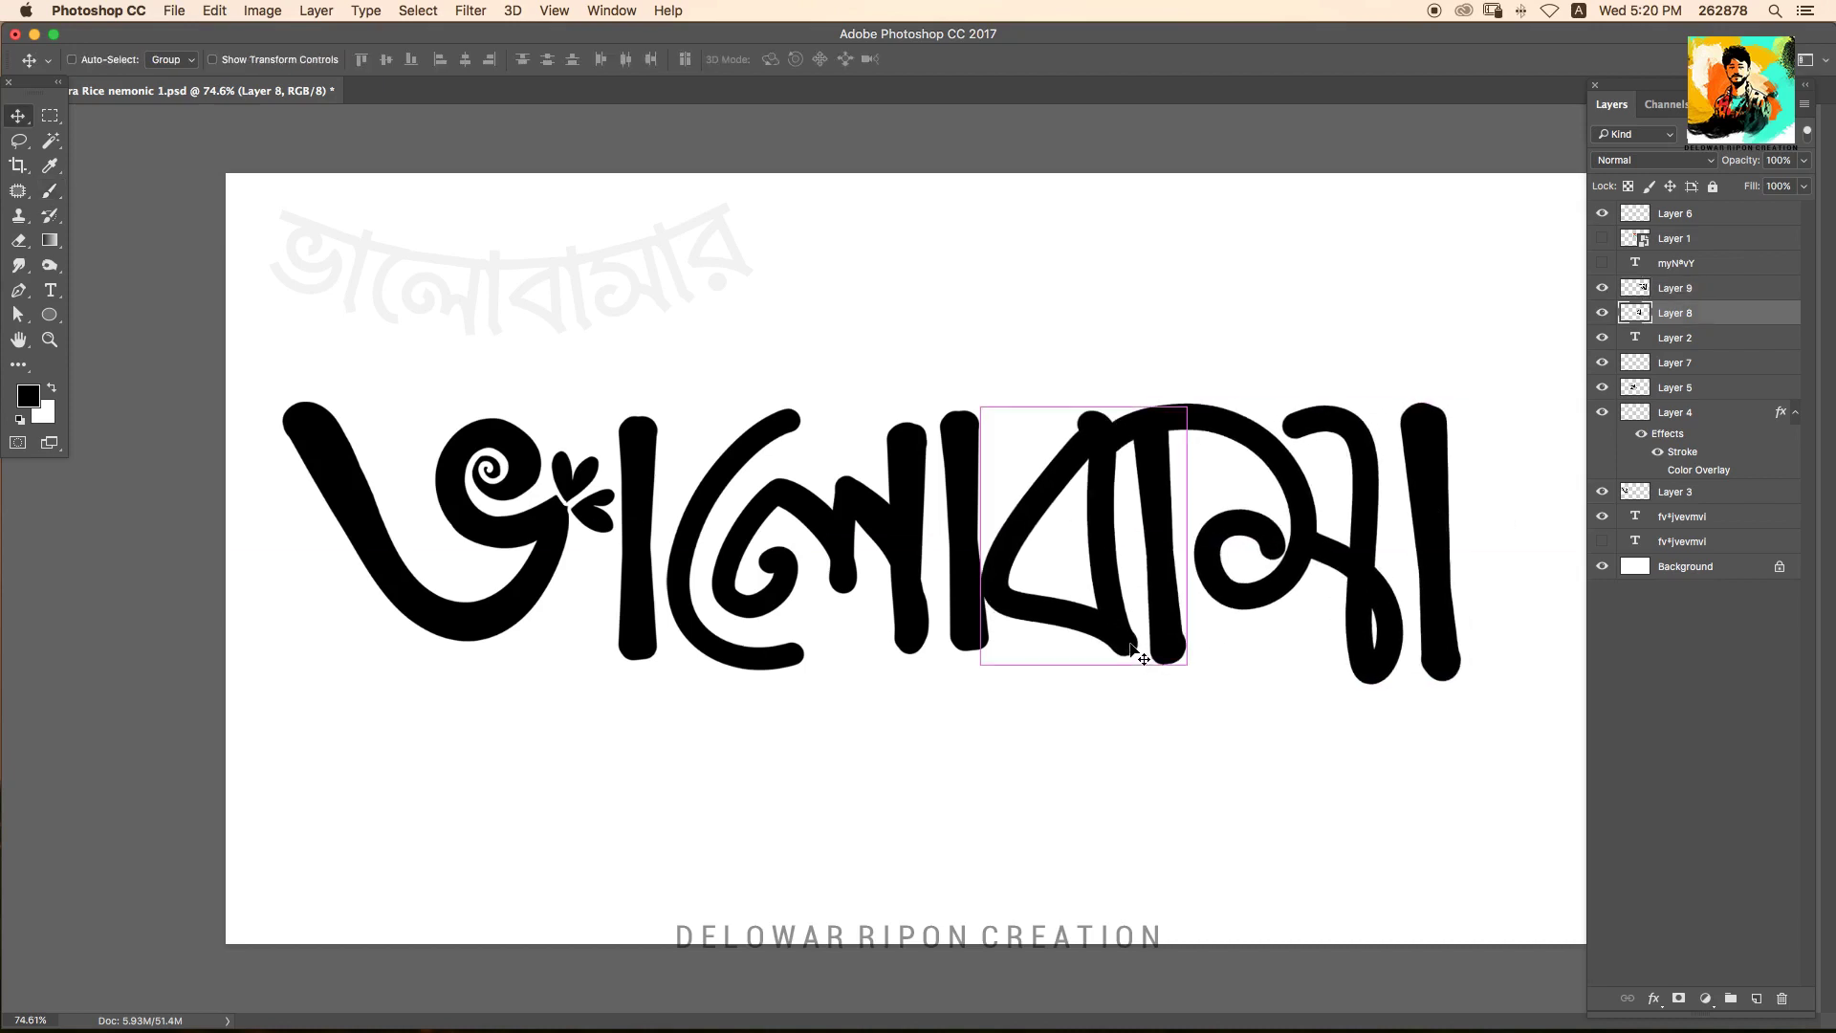
Duplicate the ব letter and move the copy below the word.
drag(1133, 648, 1230, 813)
key(w)
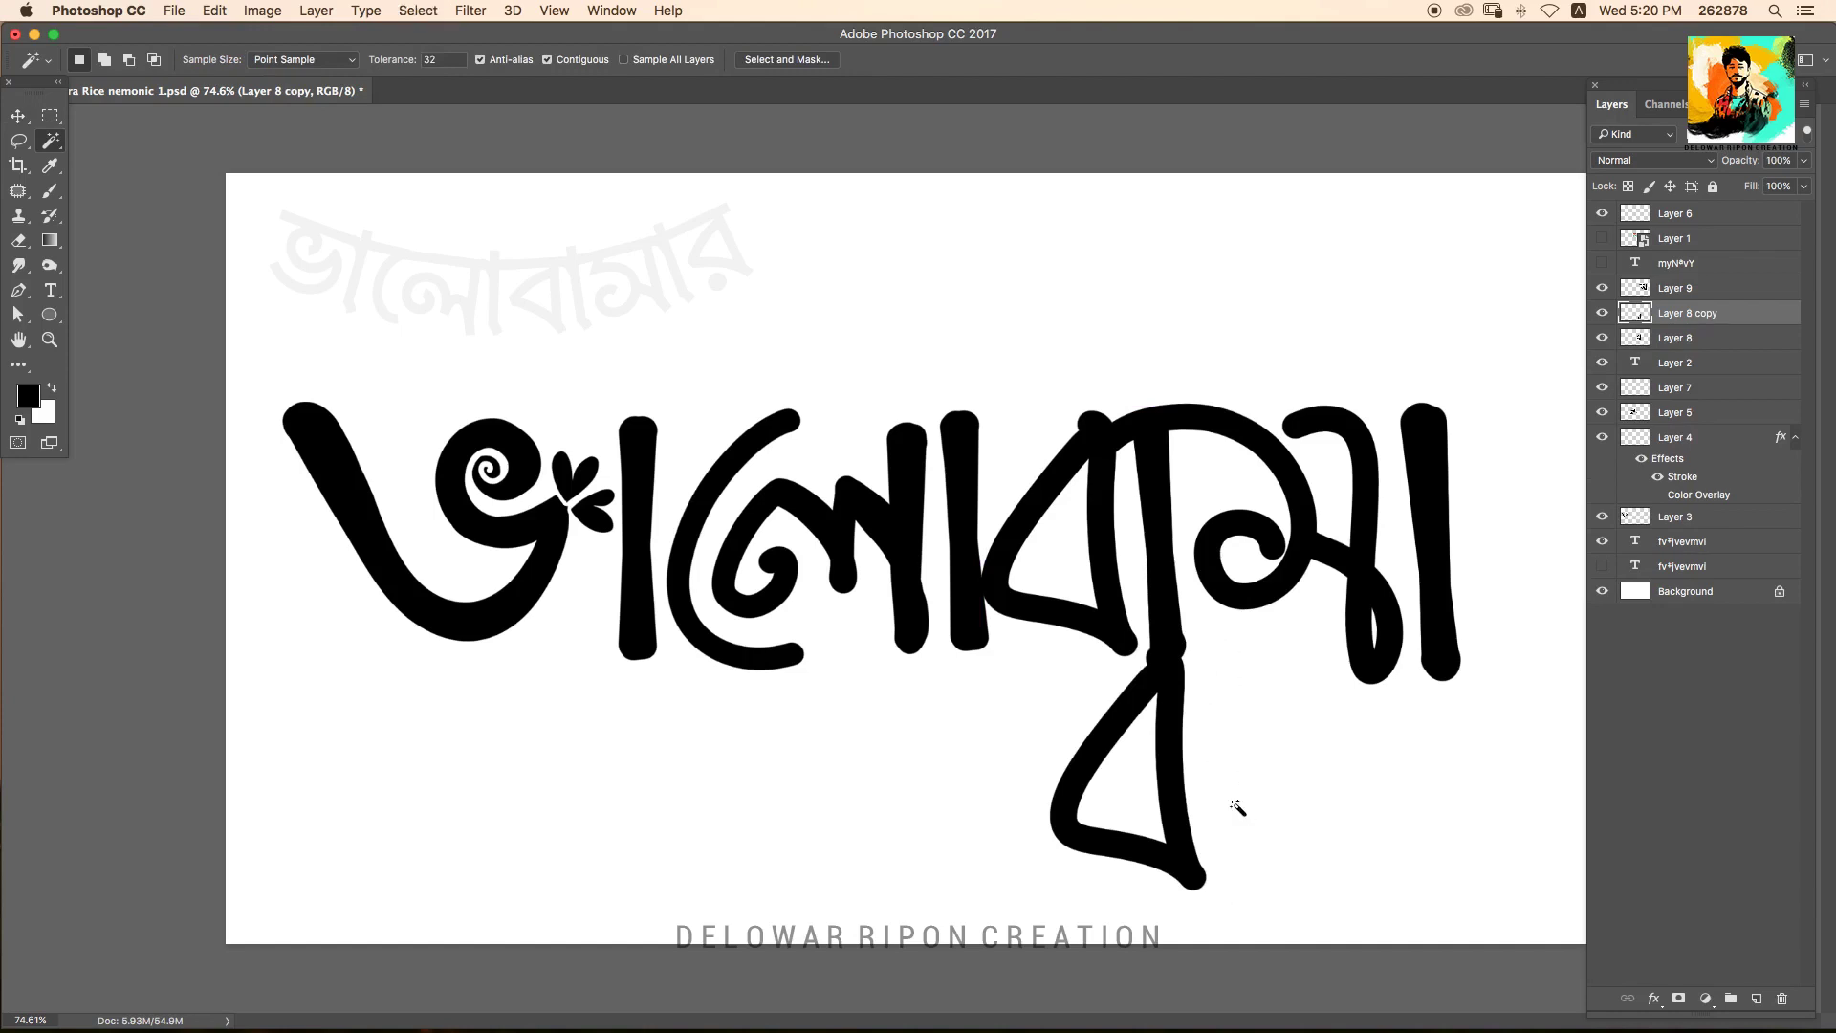
key(b)
mouse_move(1113, 887)
mouse_down()
mouse_move(1127, 891)
mouse_move(1035, 789)
mouse_up()
key(ctrl+z)
key(l)
scroll(1115, 913, up, 5)
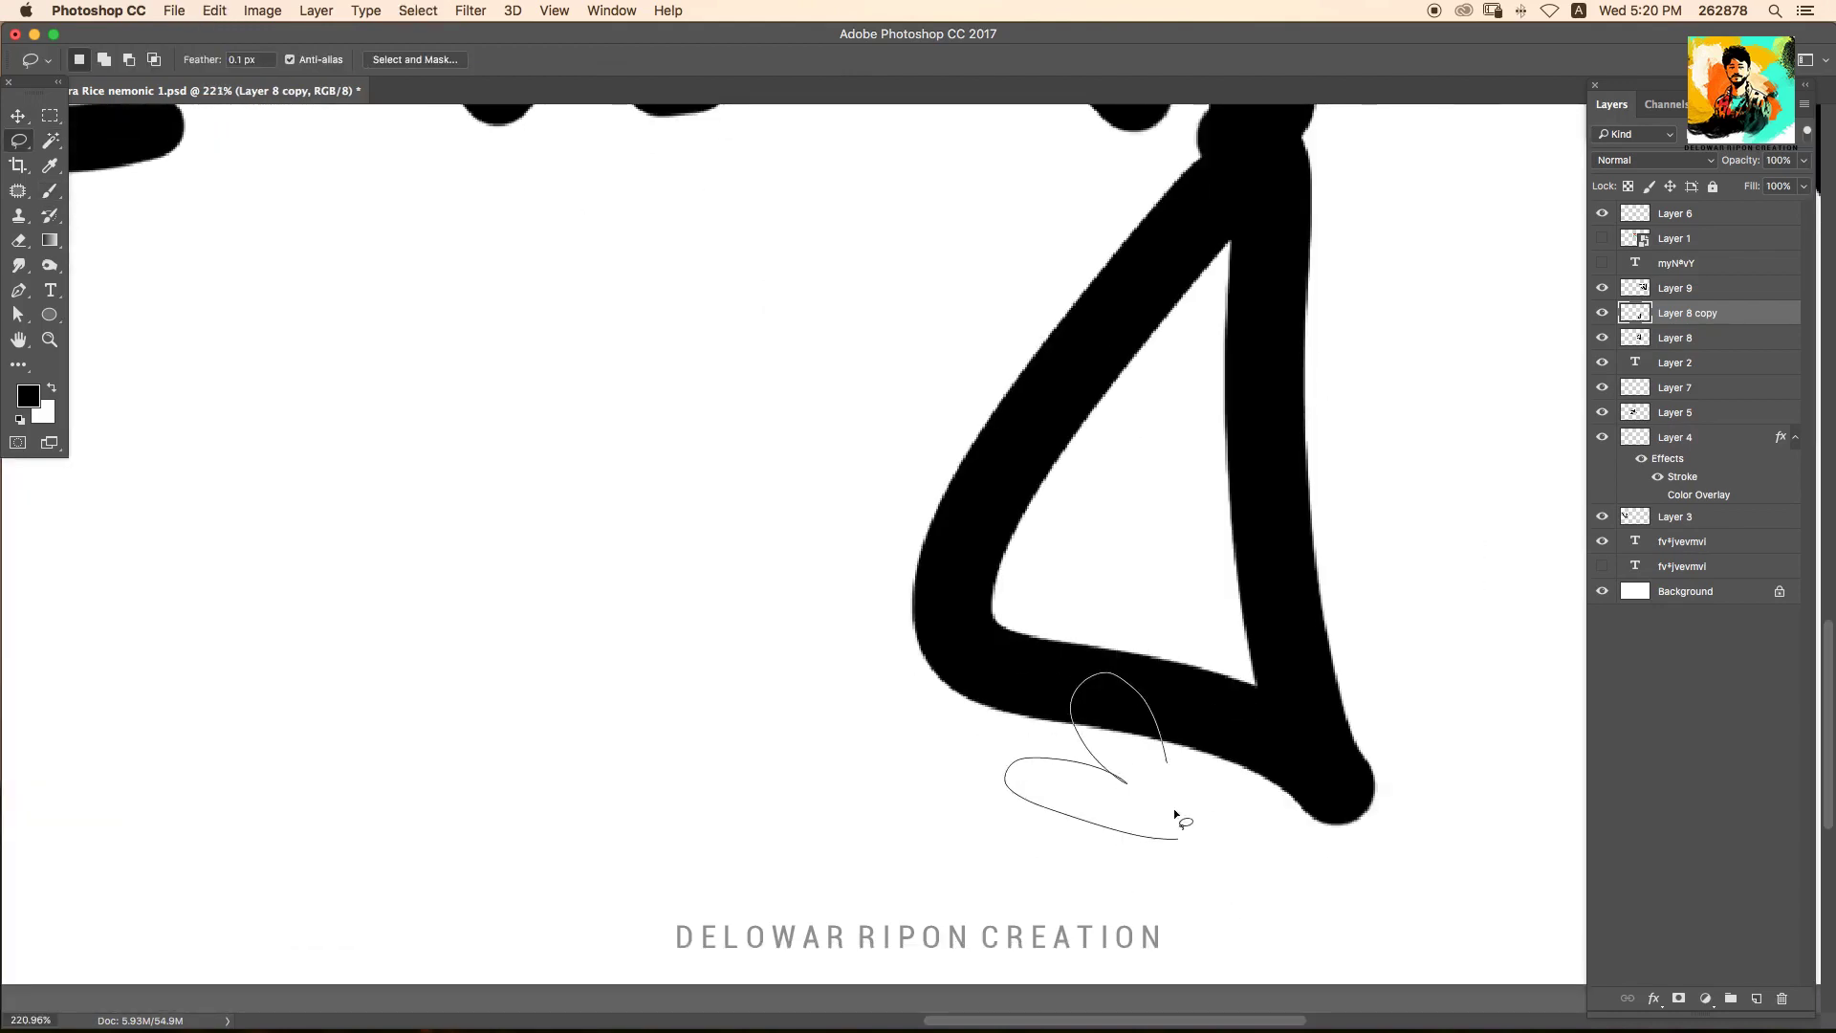
Lasso a small heart on a new layer and fill it with black.
drag(1175, 813, 1177, 832)
key(ctrl+shift+n)
key(Return)
key(alt+BackSpace)
key(ctrl+d)
key(b)
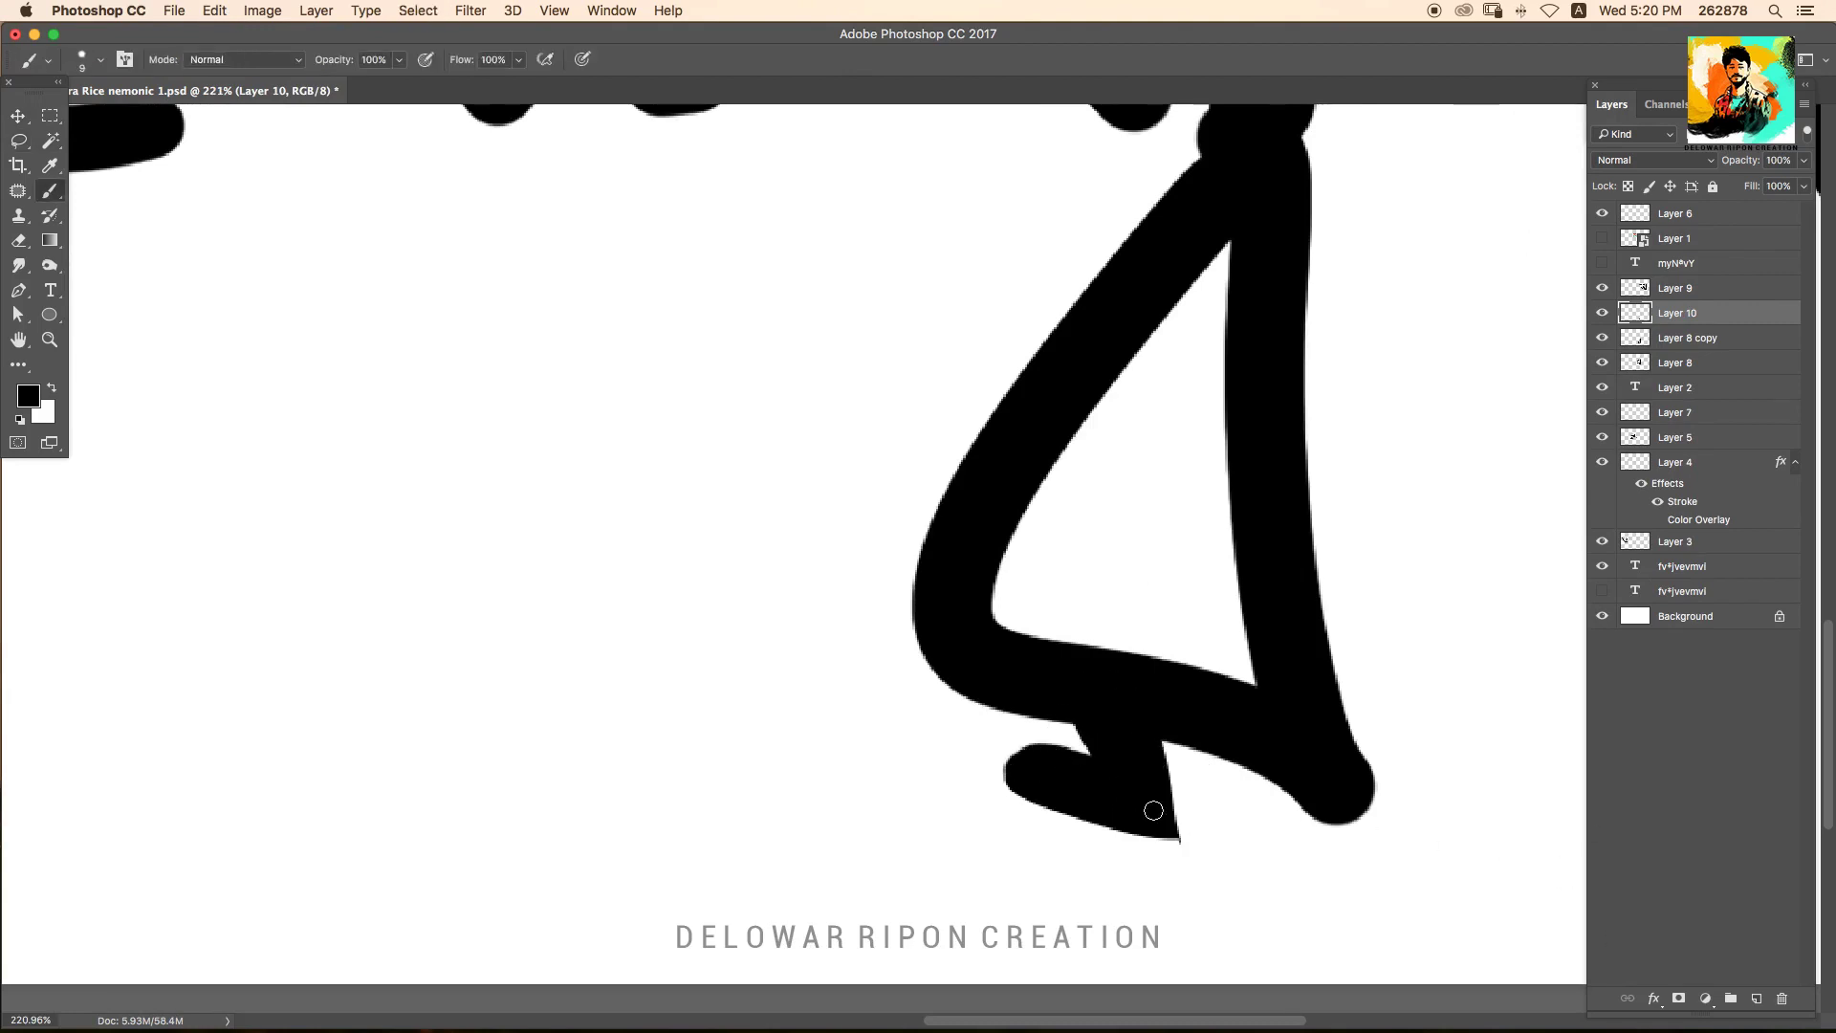
key(e)
Give the heart a Stroke layer effect and nudge it into place.
click(1653, 999)
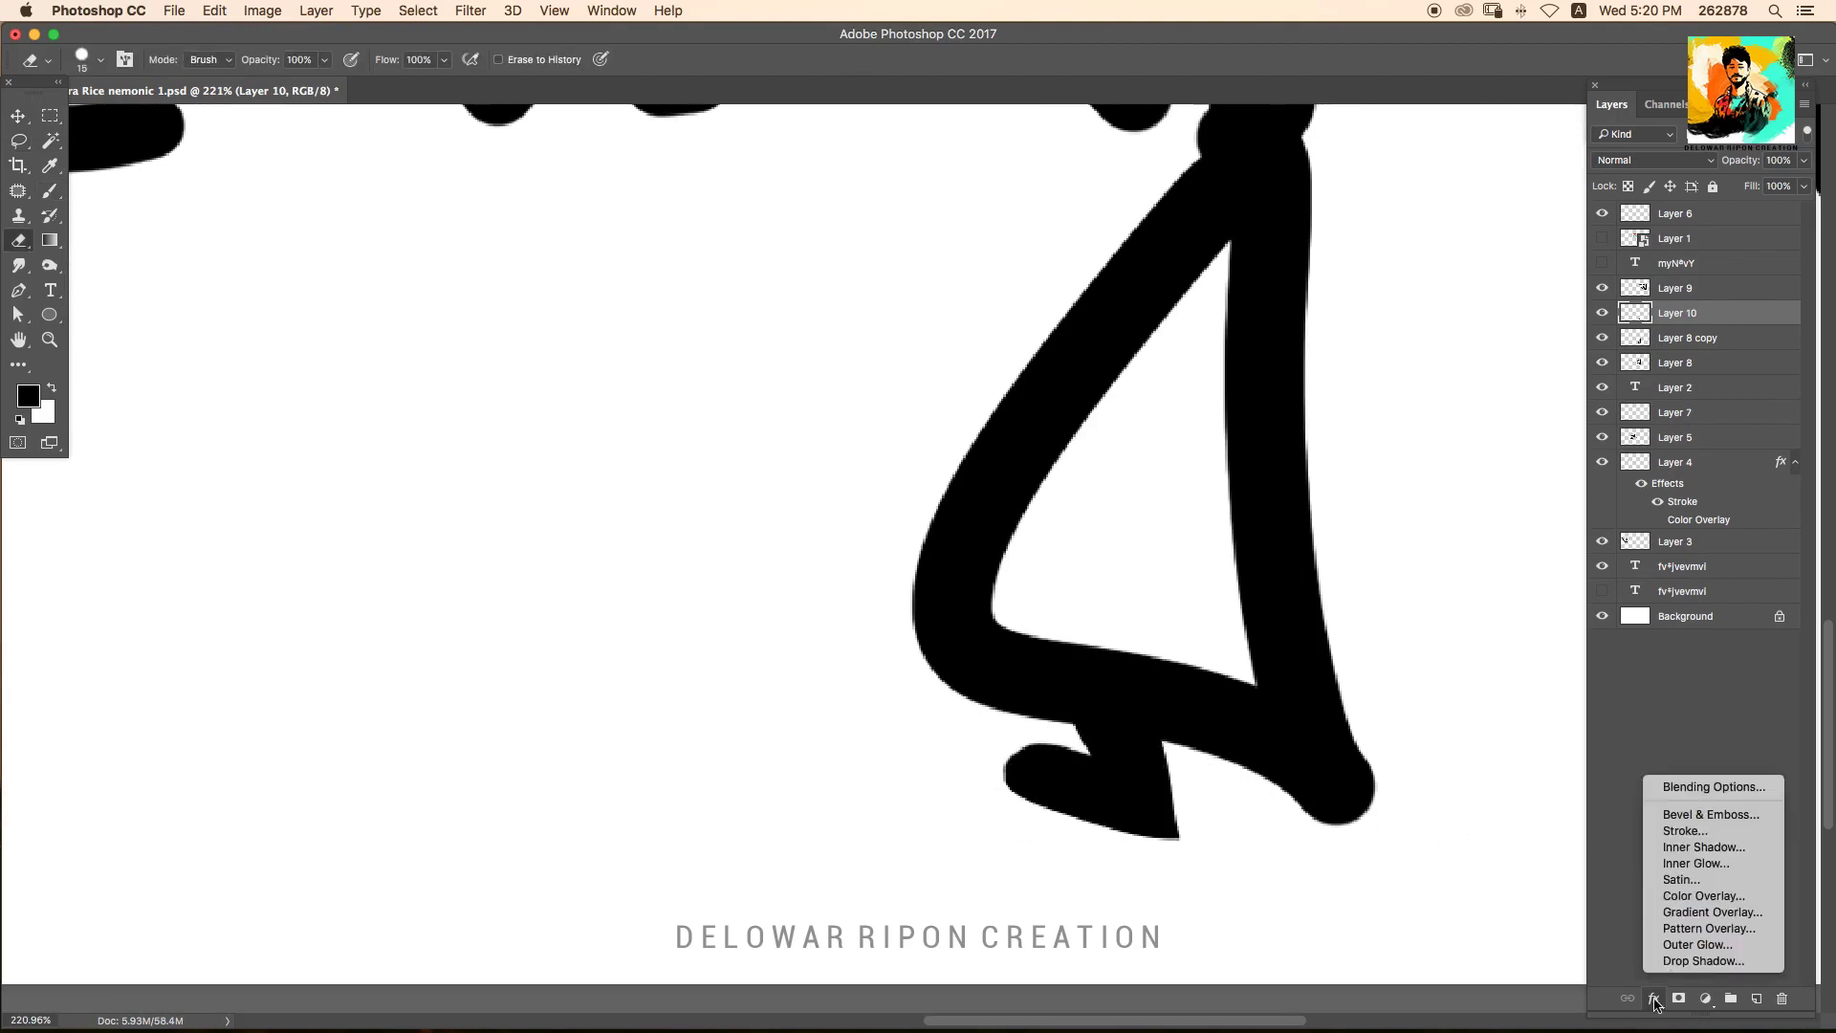
click(1685, 830)
drag(1457, 570, 1626, 542)
click(1721, 599)
key(v)
drag(1147, 746, 1146, 754)
scroll(1162, 669, down, 5)
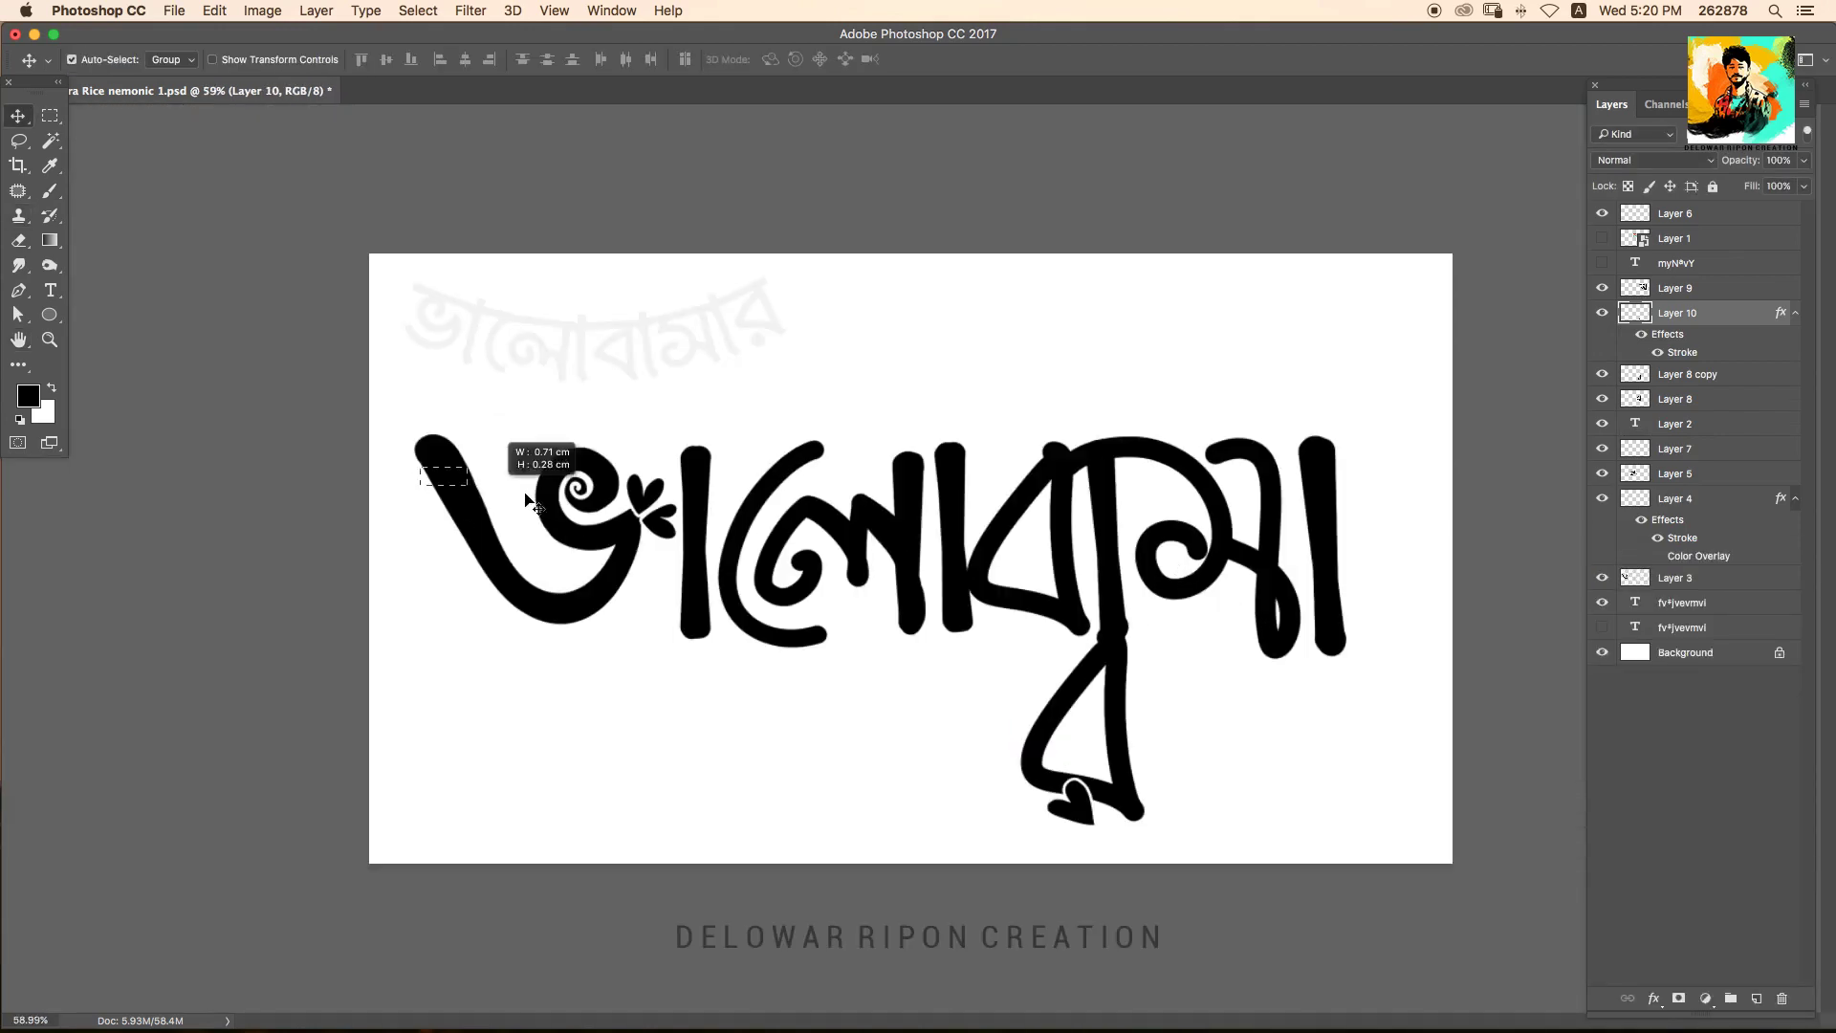
Narrow the selected letters and move the র with its heart to the end of the word.
drag(528, 499, 536, 502)
key(ctrl+t)
drag(1385, 335, 1266, 368)
key(Return)
click(1131, 806)
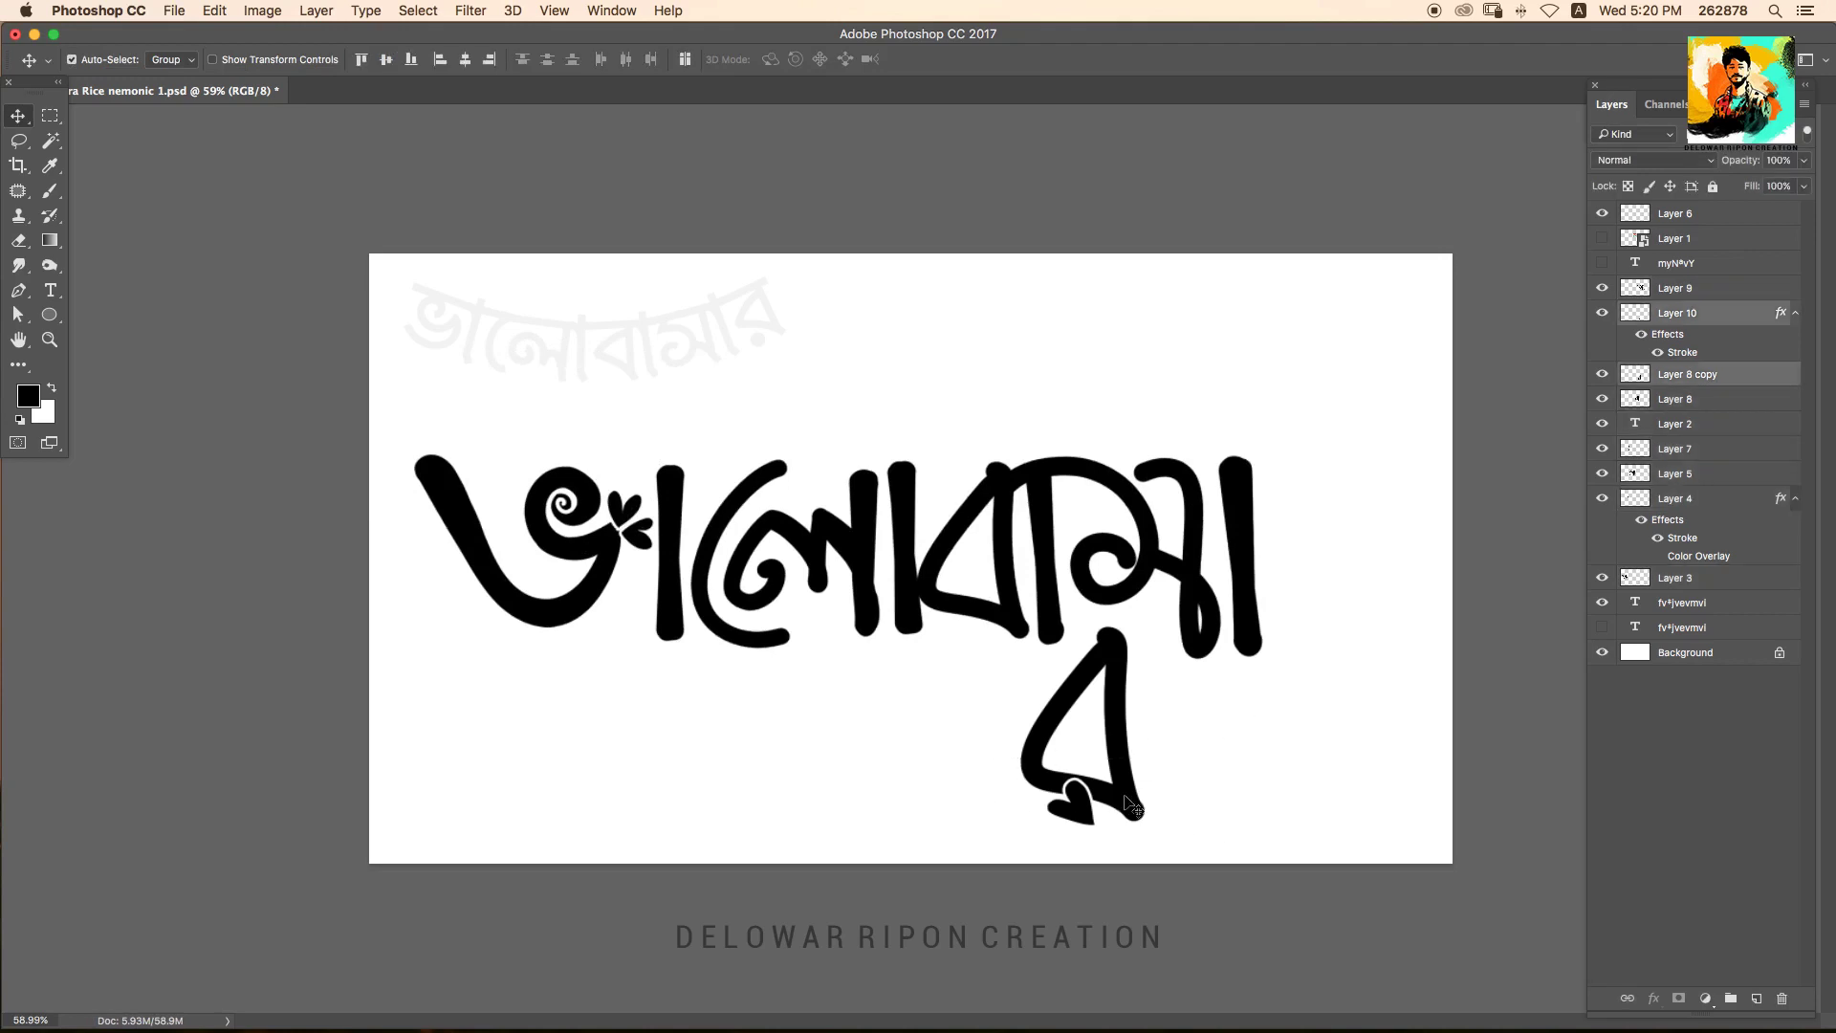
drag(1131, 806, 1406, 588)
drag(1311, 631, 1364, 595)
Move the vertical bar left, nudge the first letter, and shift the faded reference text.
ctrl+click(1267, 612)
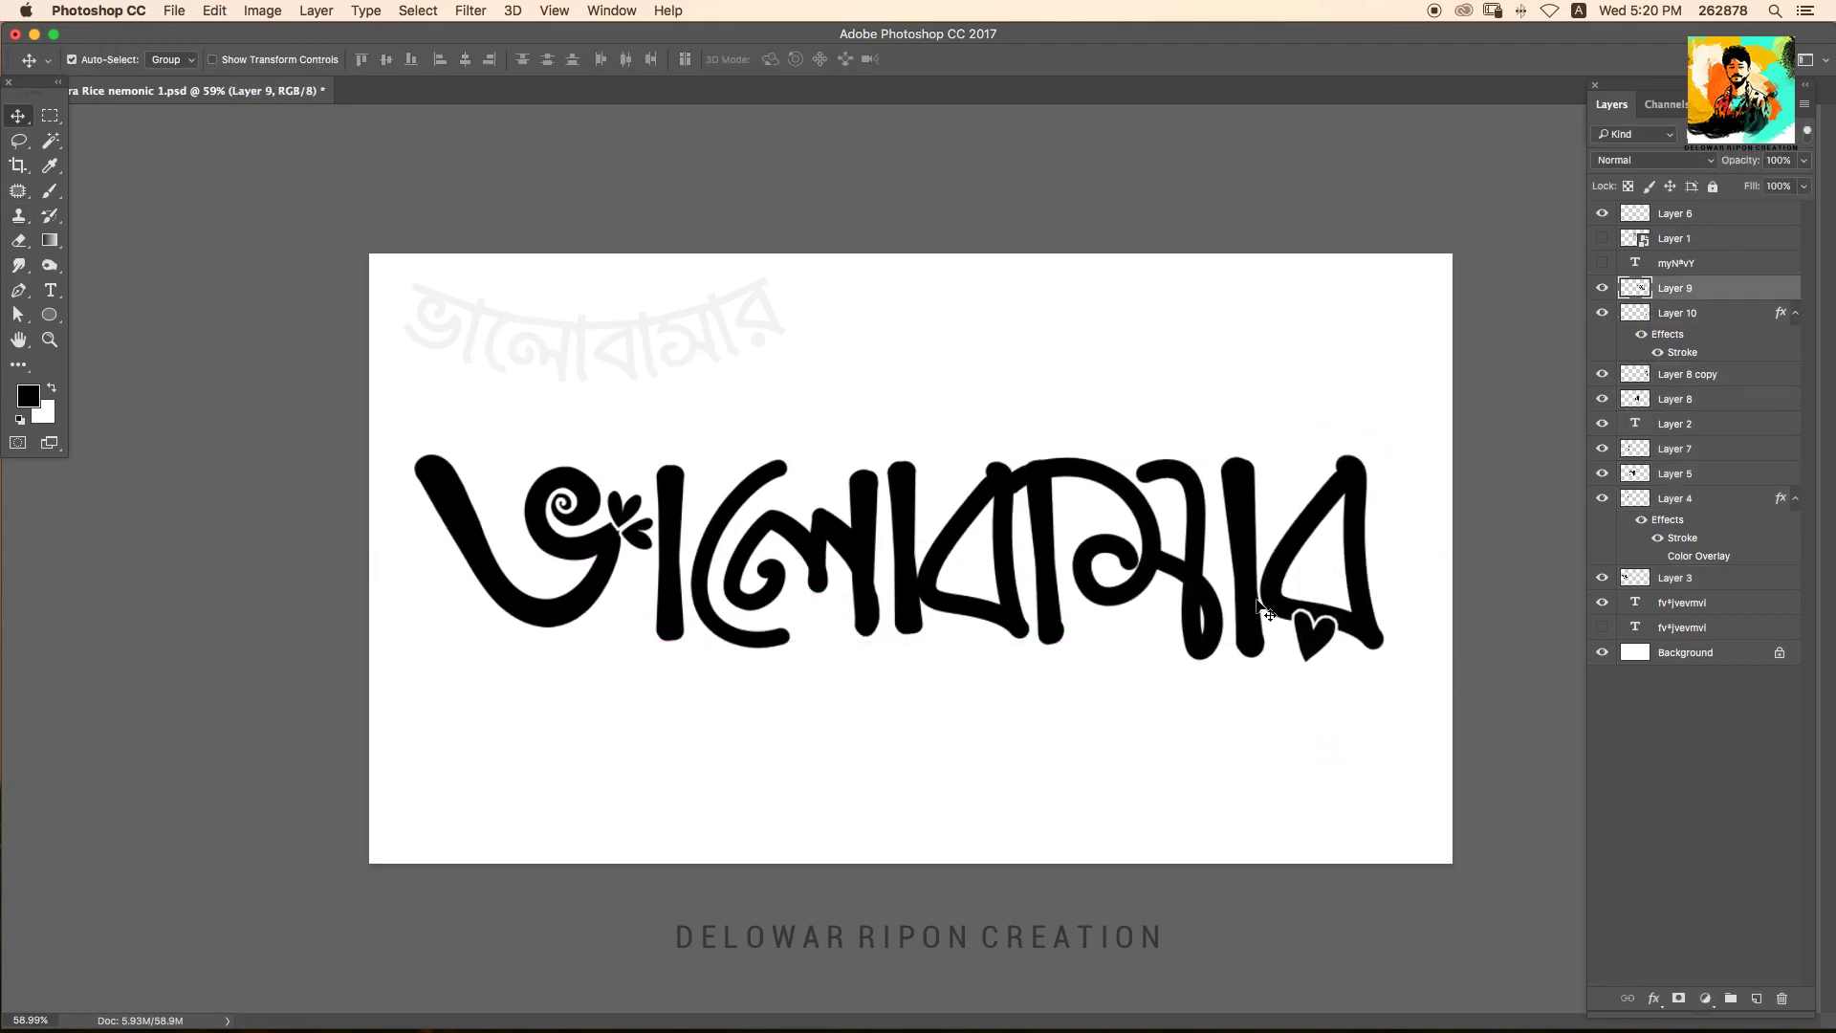
key(ctrl+t)
key(Return)
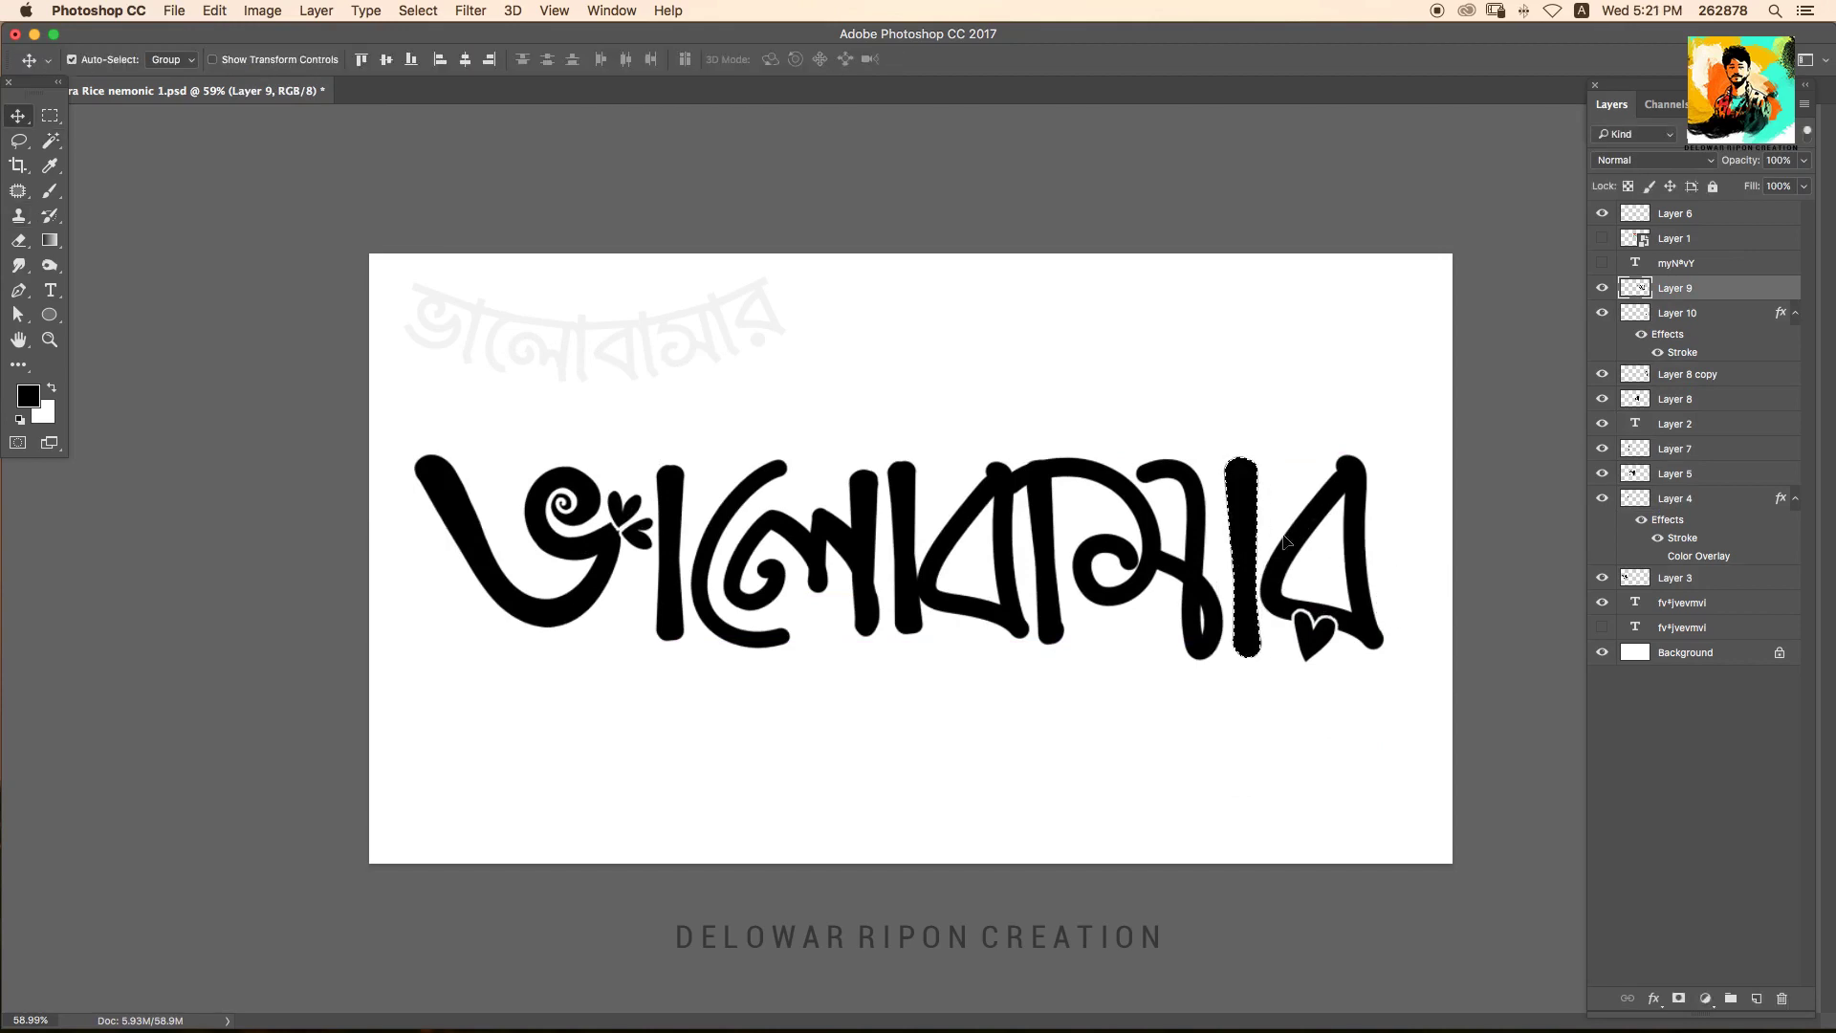
drag(1207, 638, 1011, 474)
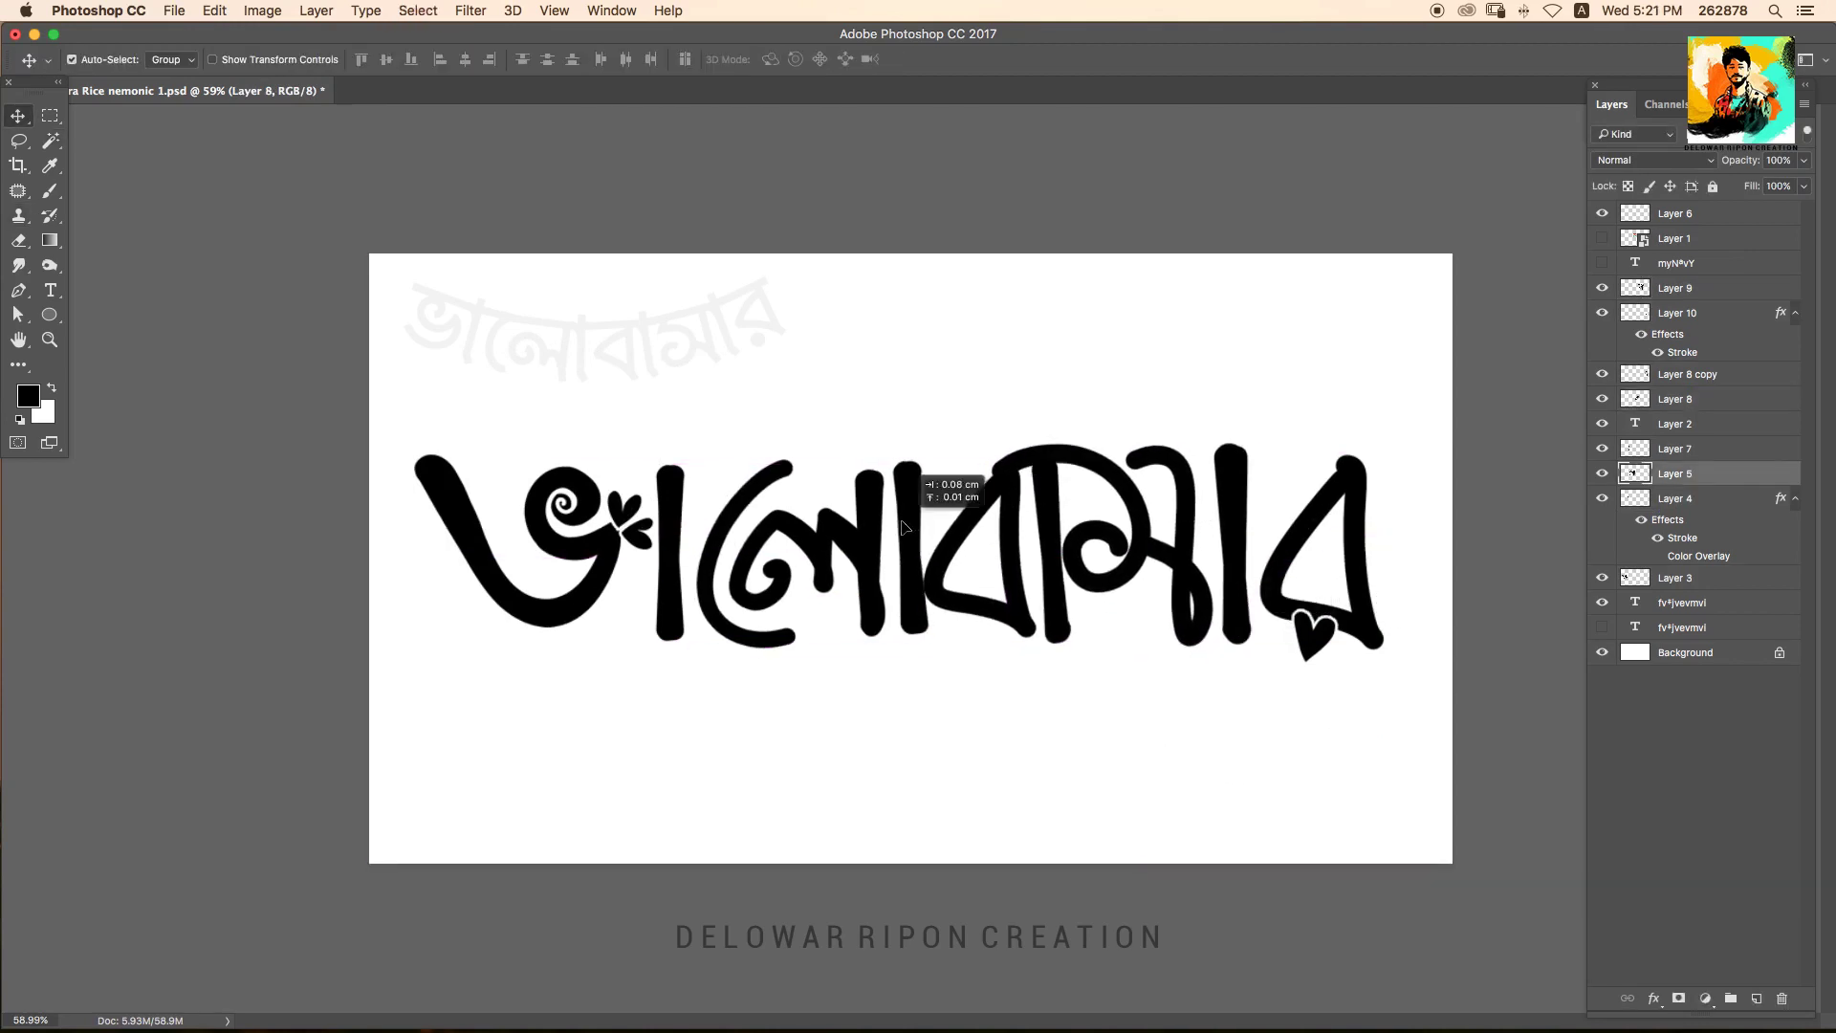
drag(636, 540, 642, 545)
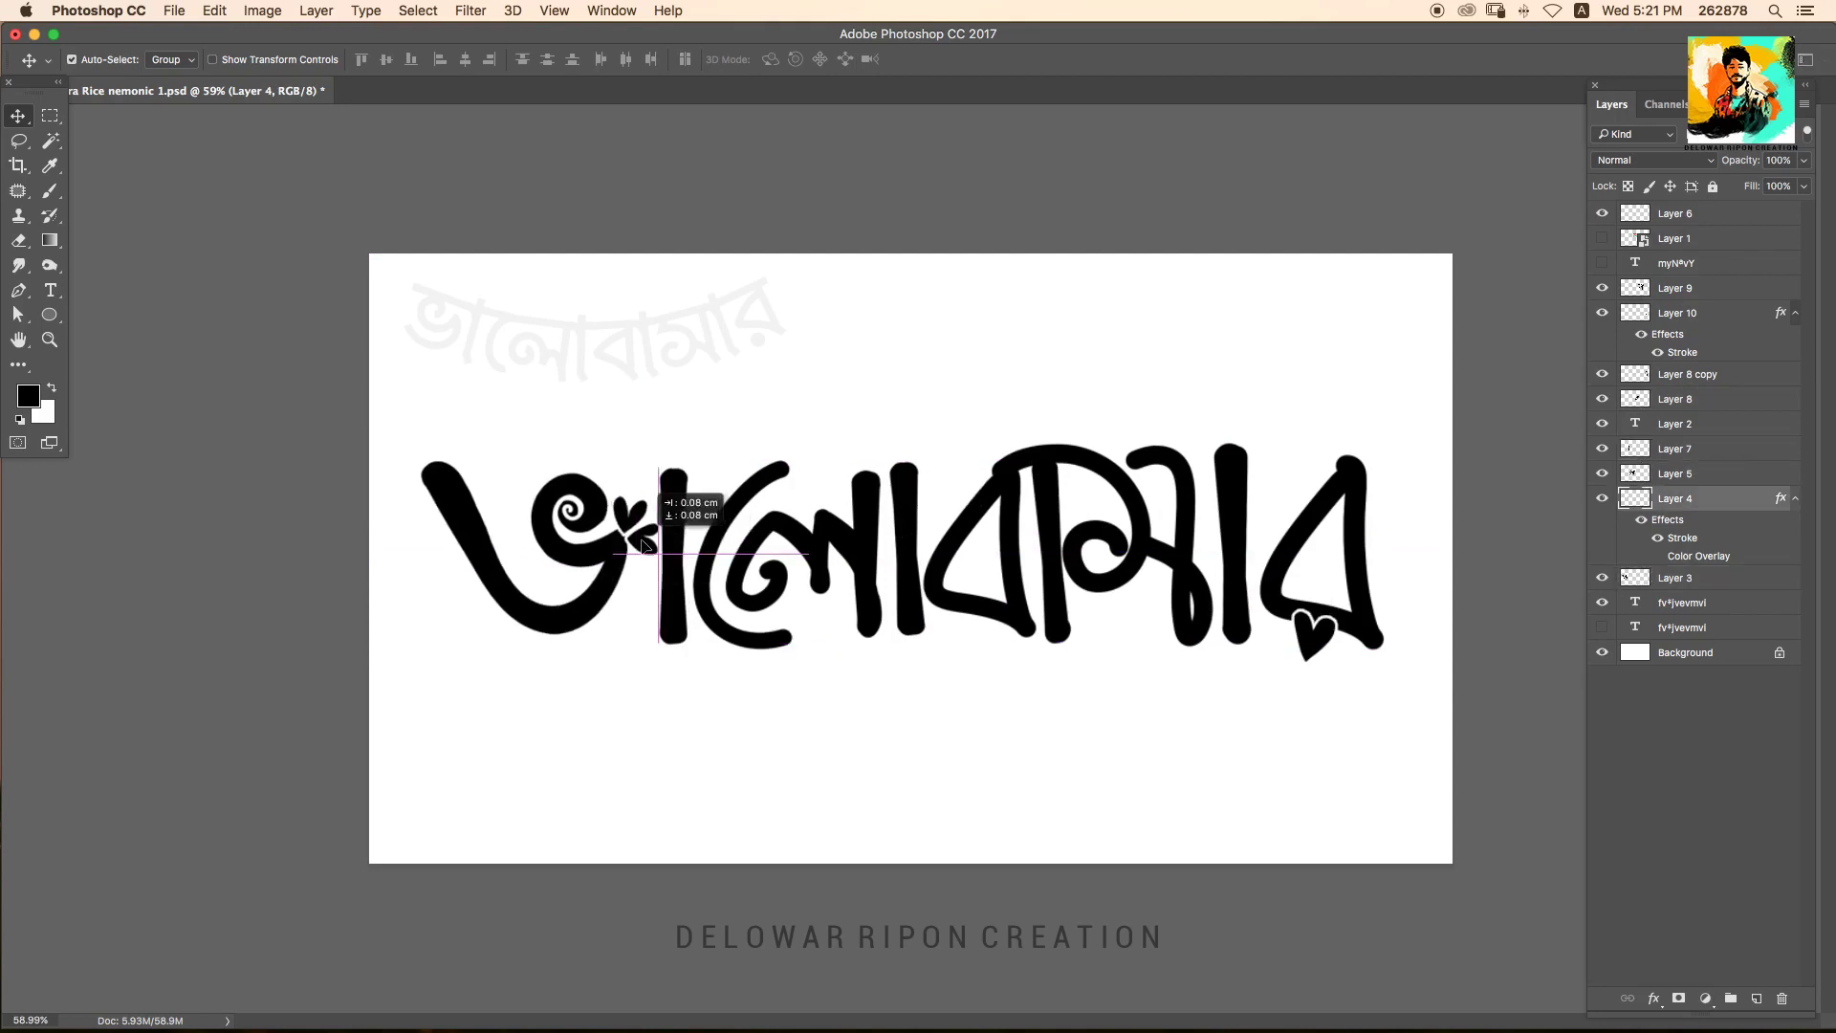
drag(762, 409, 1045, 422)
Enlarge the faint reference text across the canvas.
key(ctrl+t)
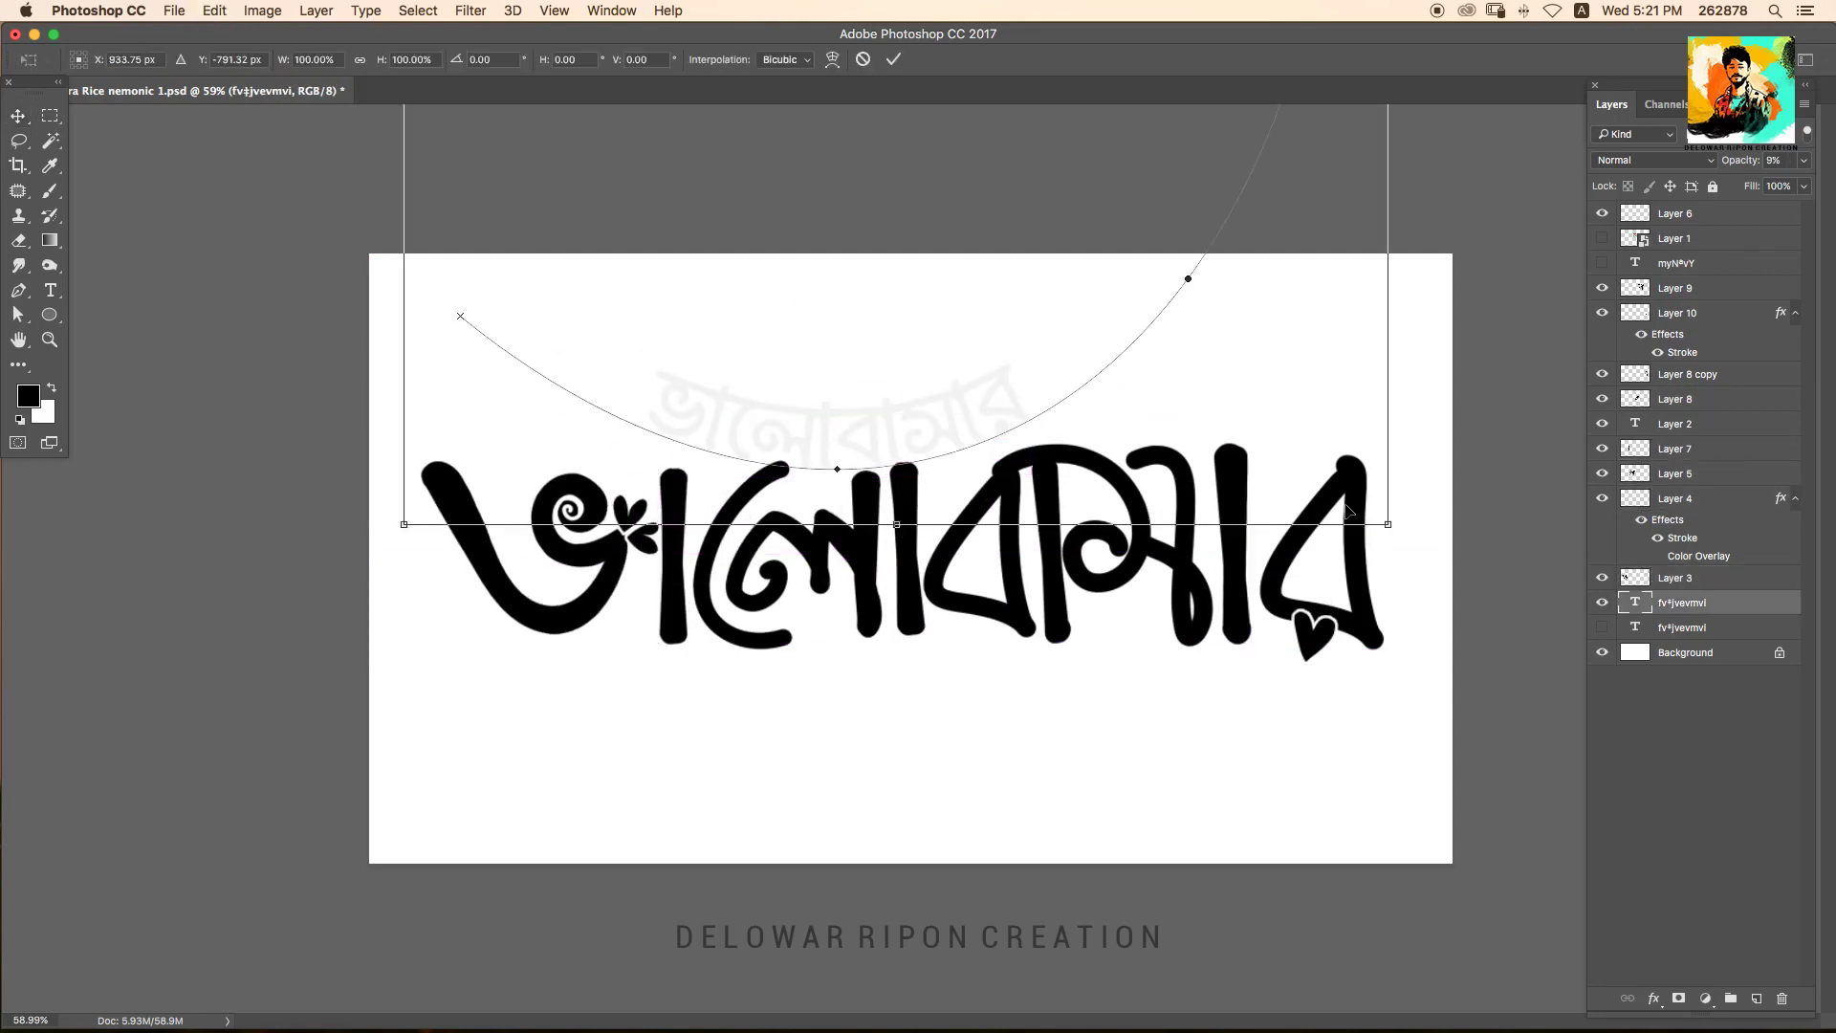
drag(1384, 526, 1345, 481)
key(Return)
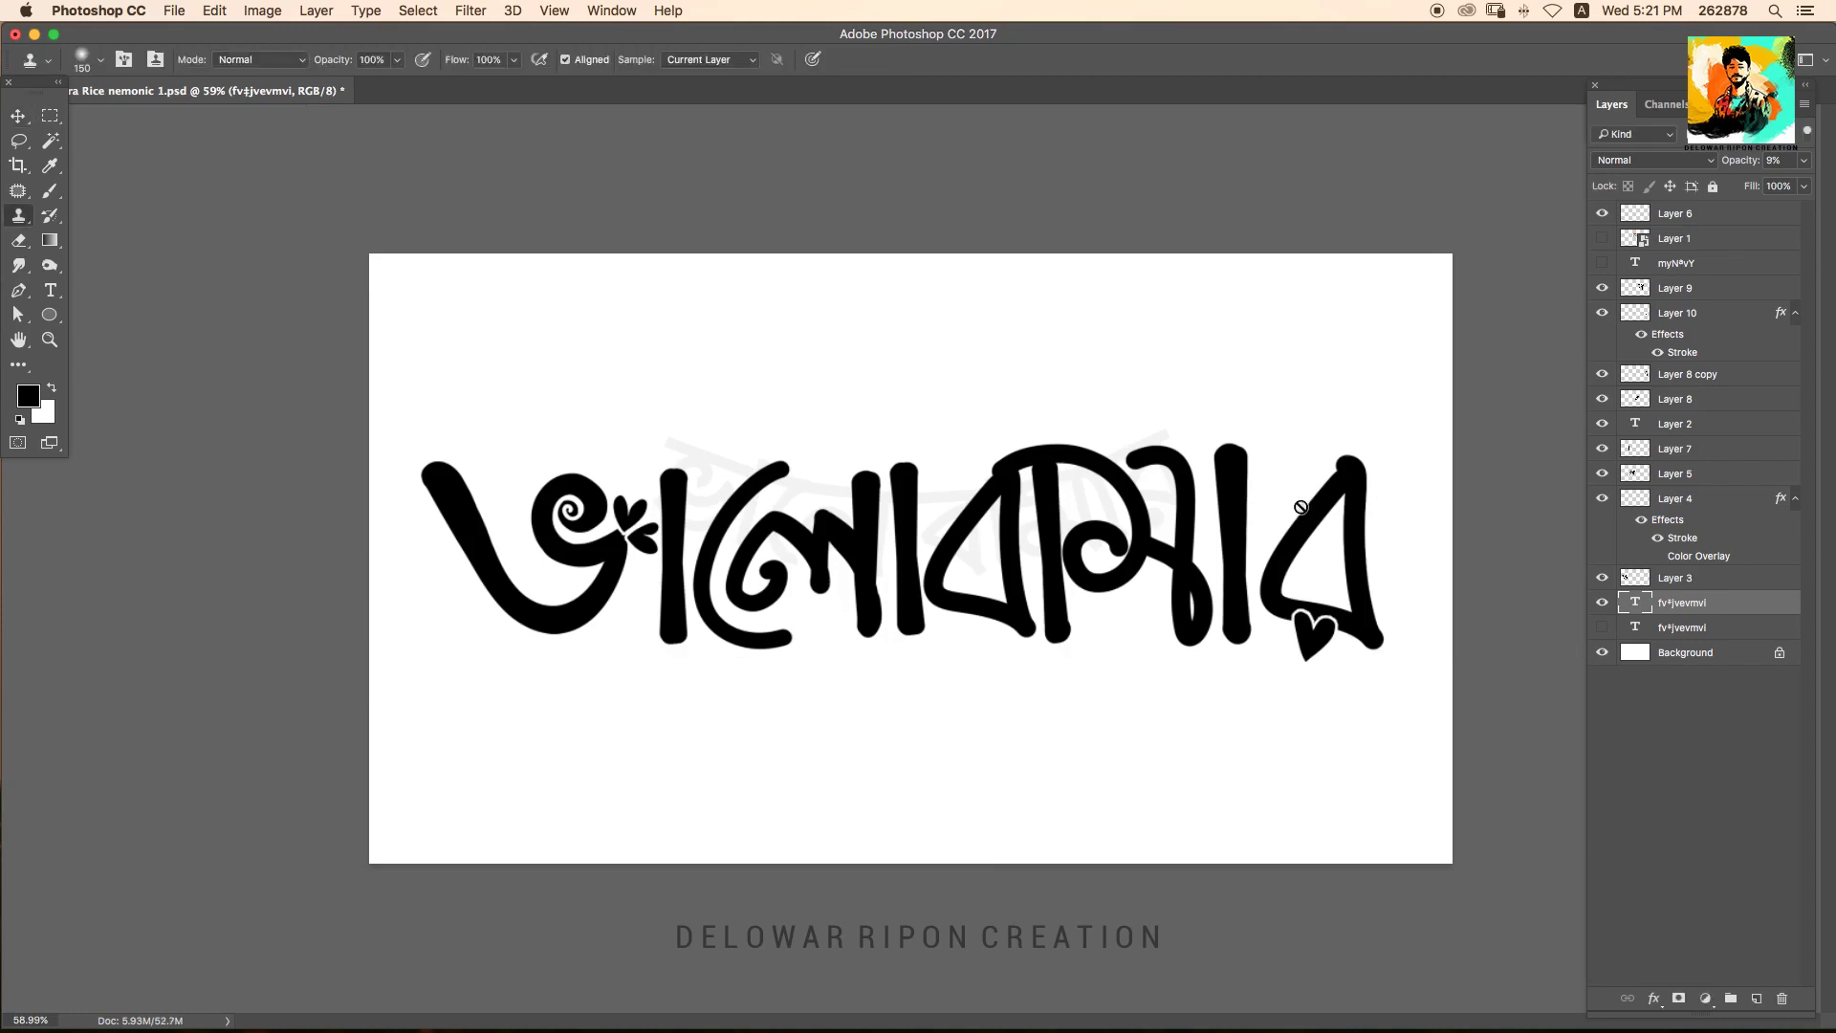
Group the letter layers, test a Lighten-blended copy, then make an ungrouped duplicate.
drag(381, 507, 1402, 606)
key(ctrl+g)
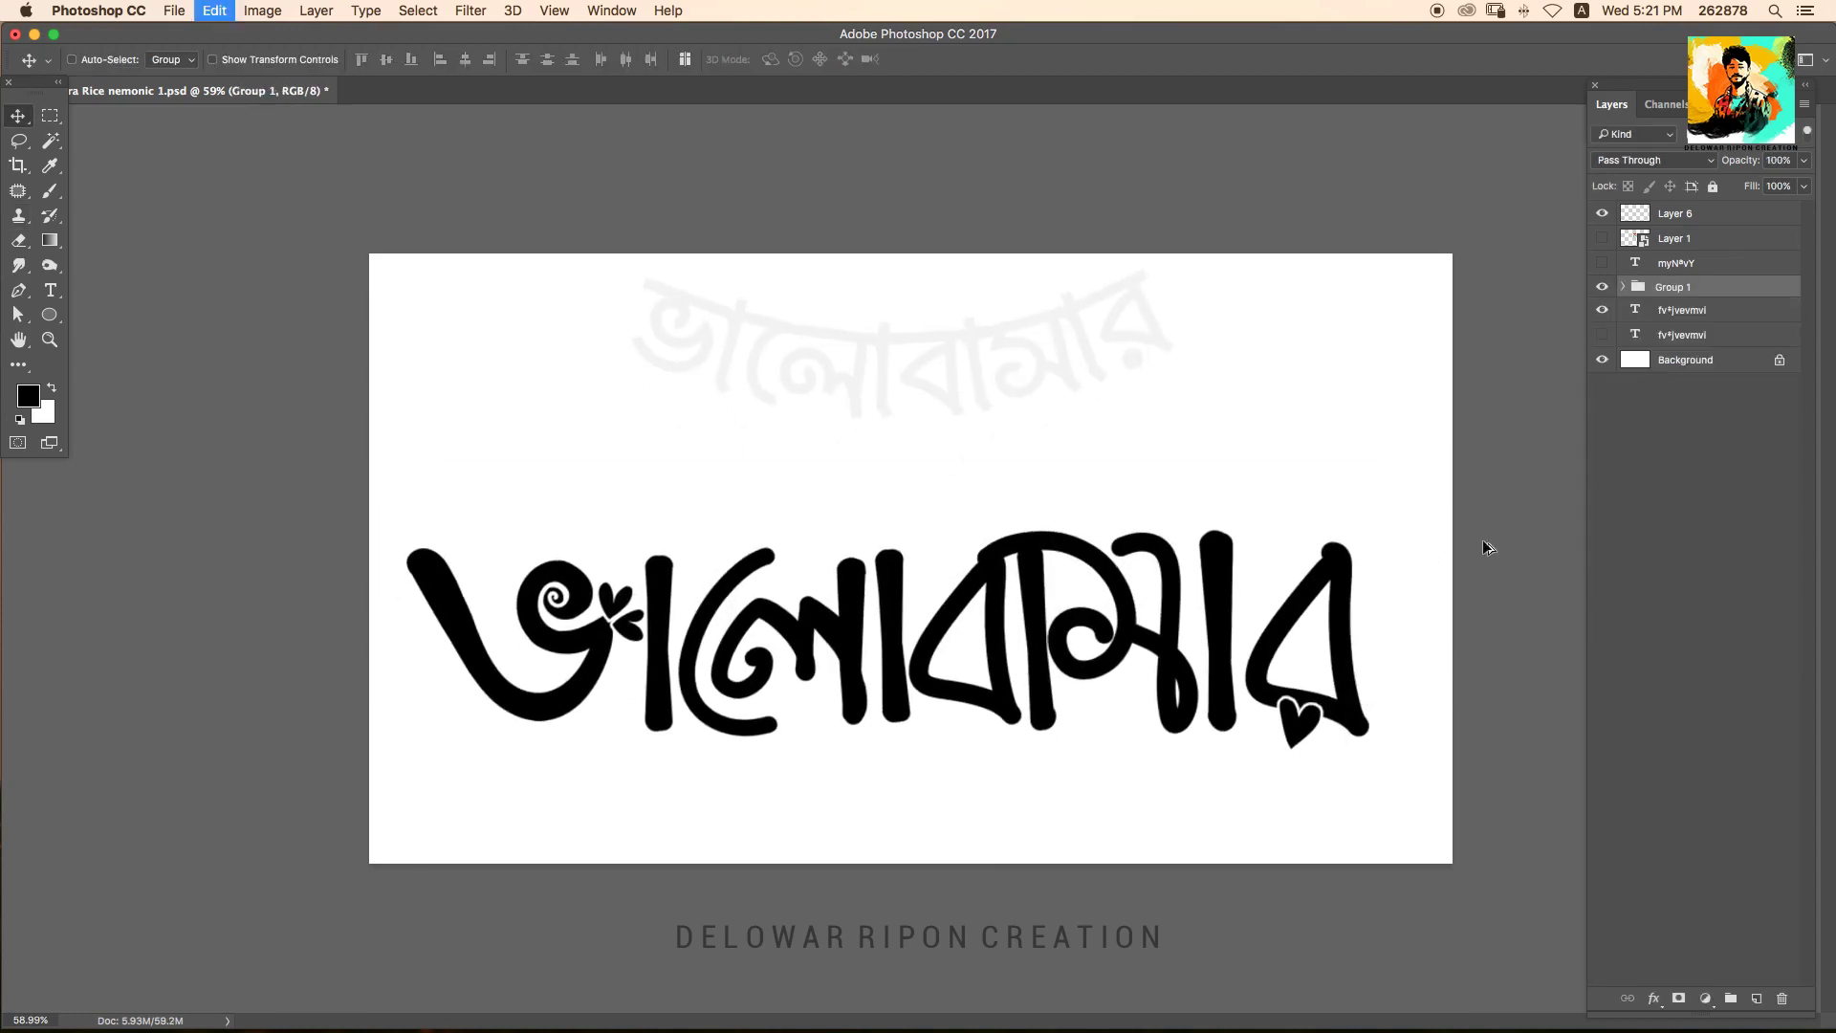
key(ctrl+j)
key(alt+shift+g)
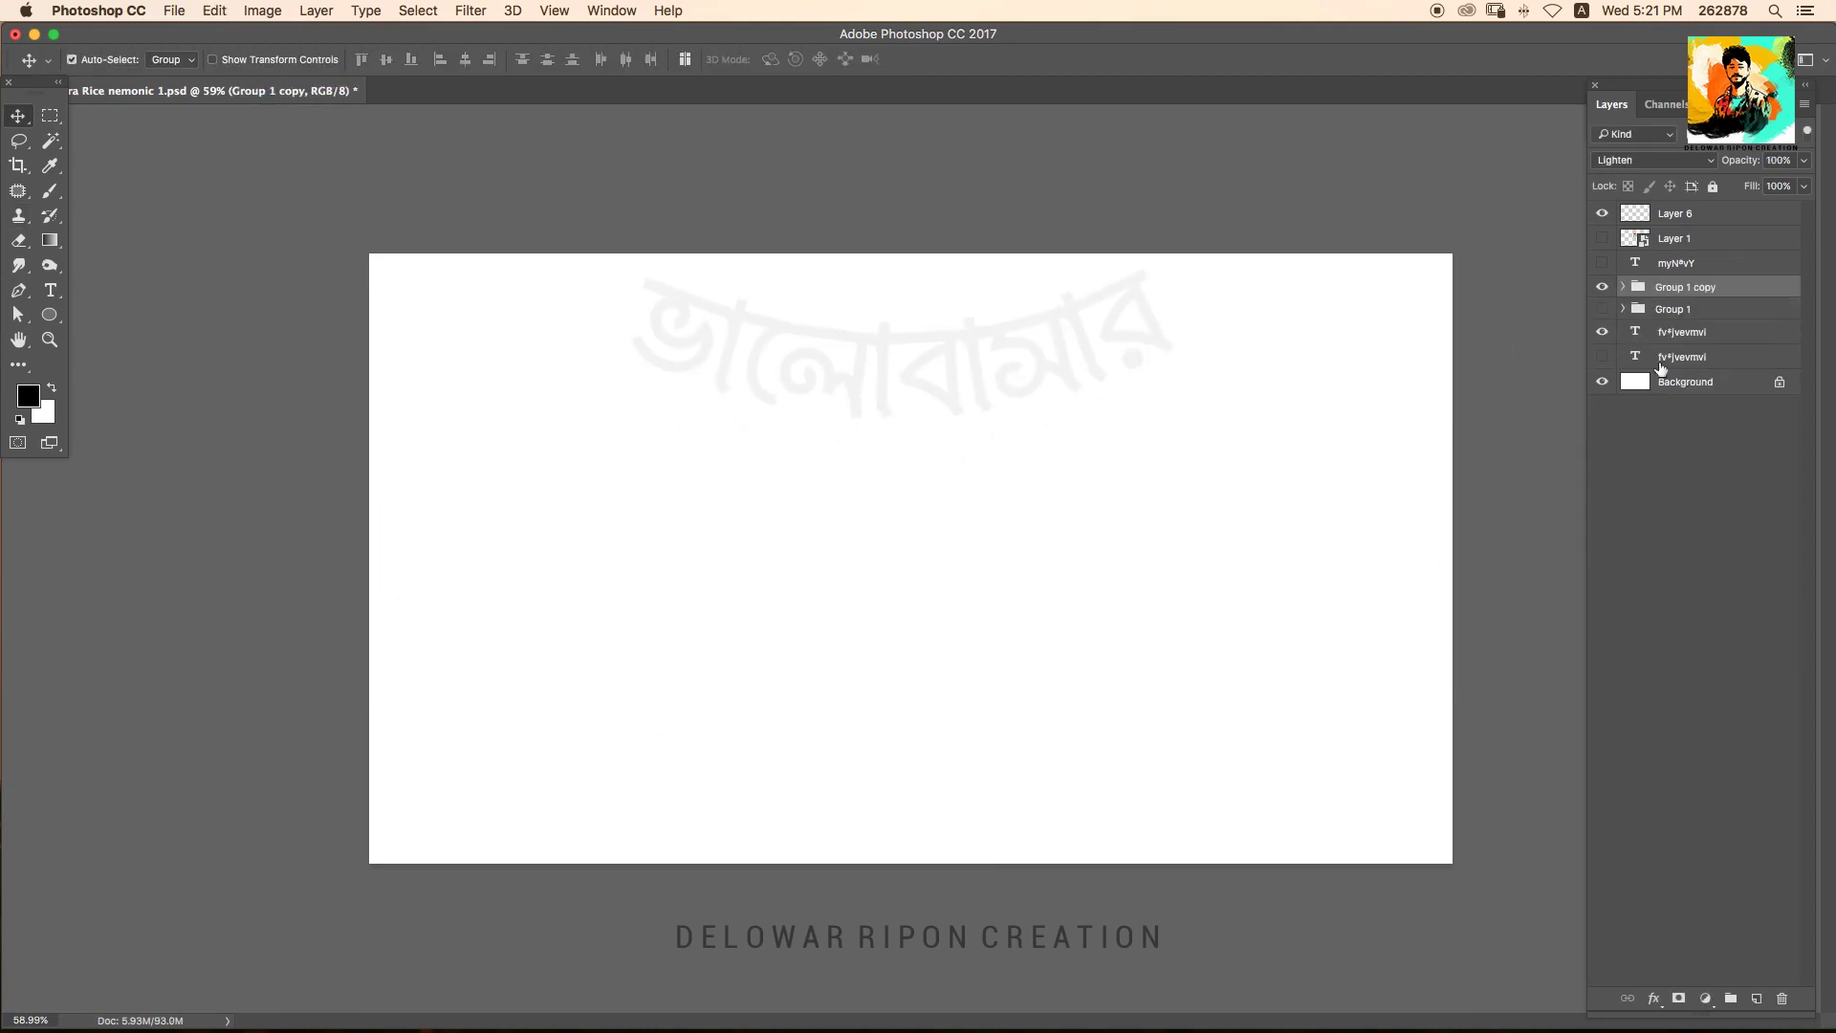
key(Delete)
click(1602, 334)
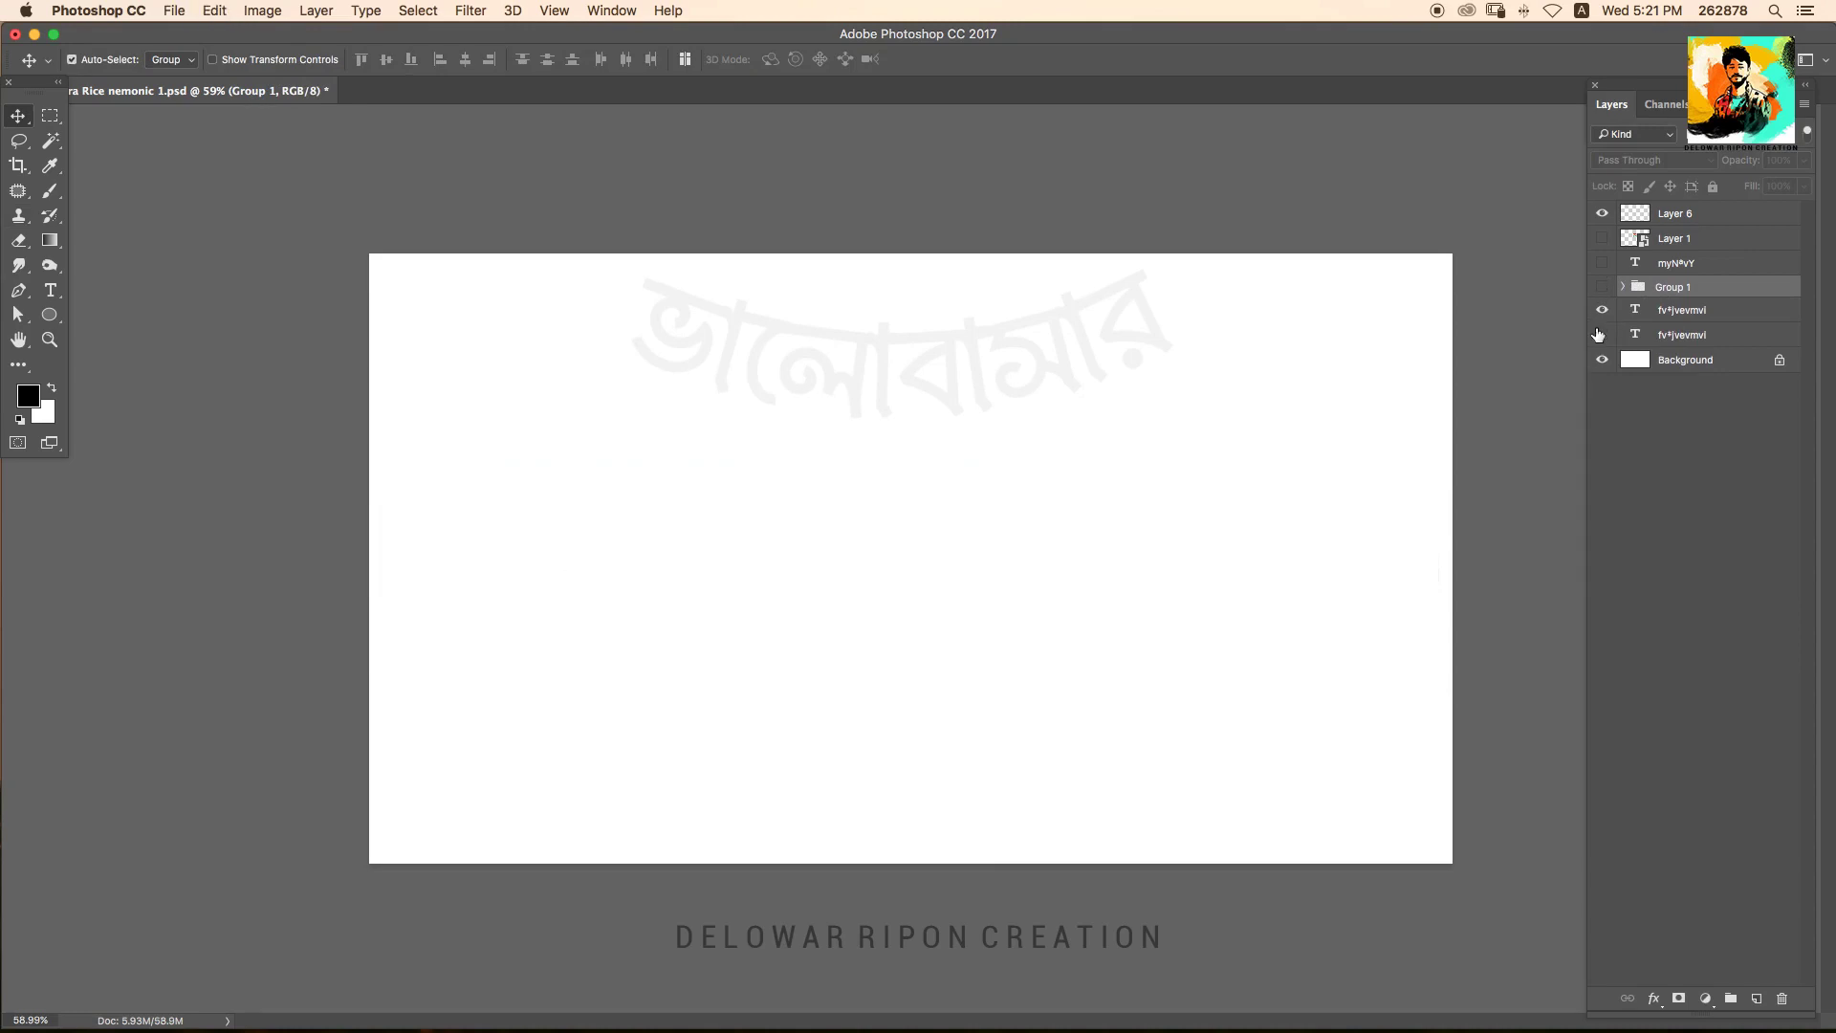
click(1602, 289)
key(ctrl+j)
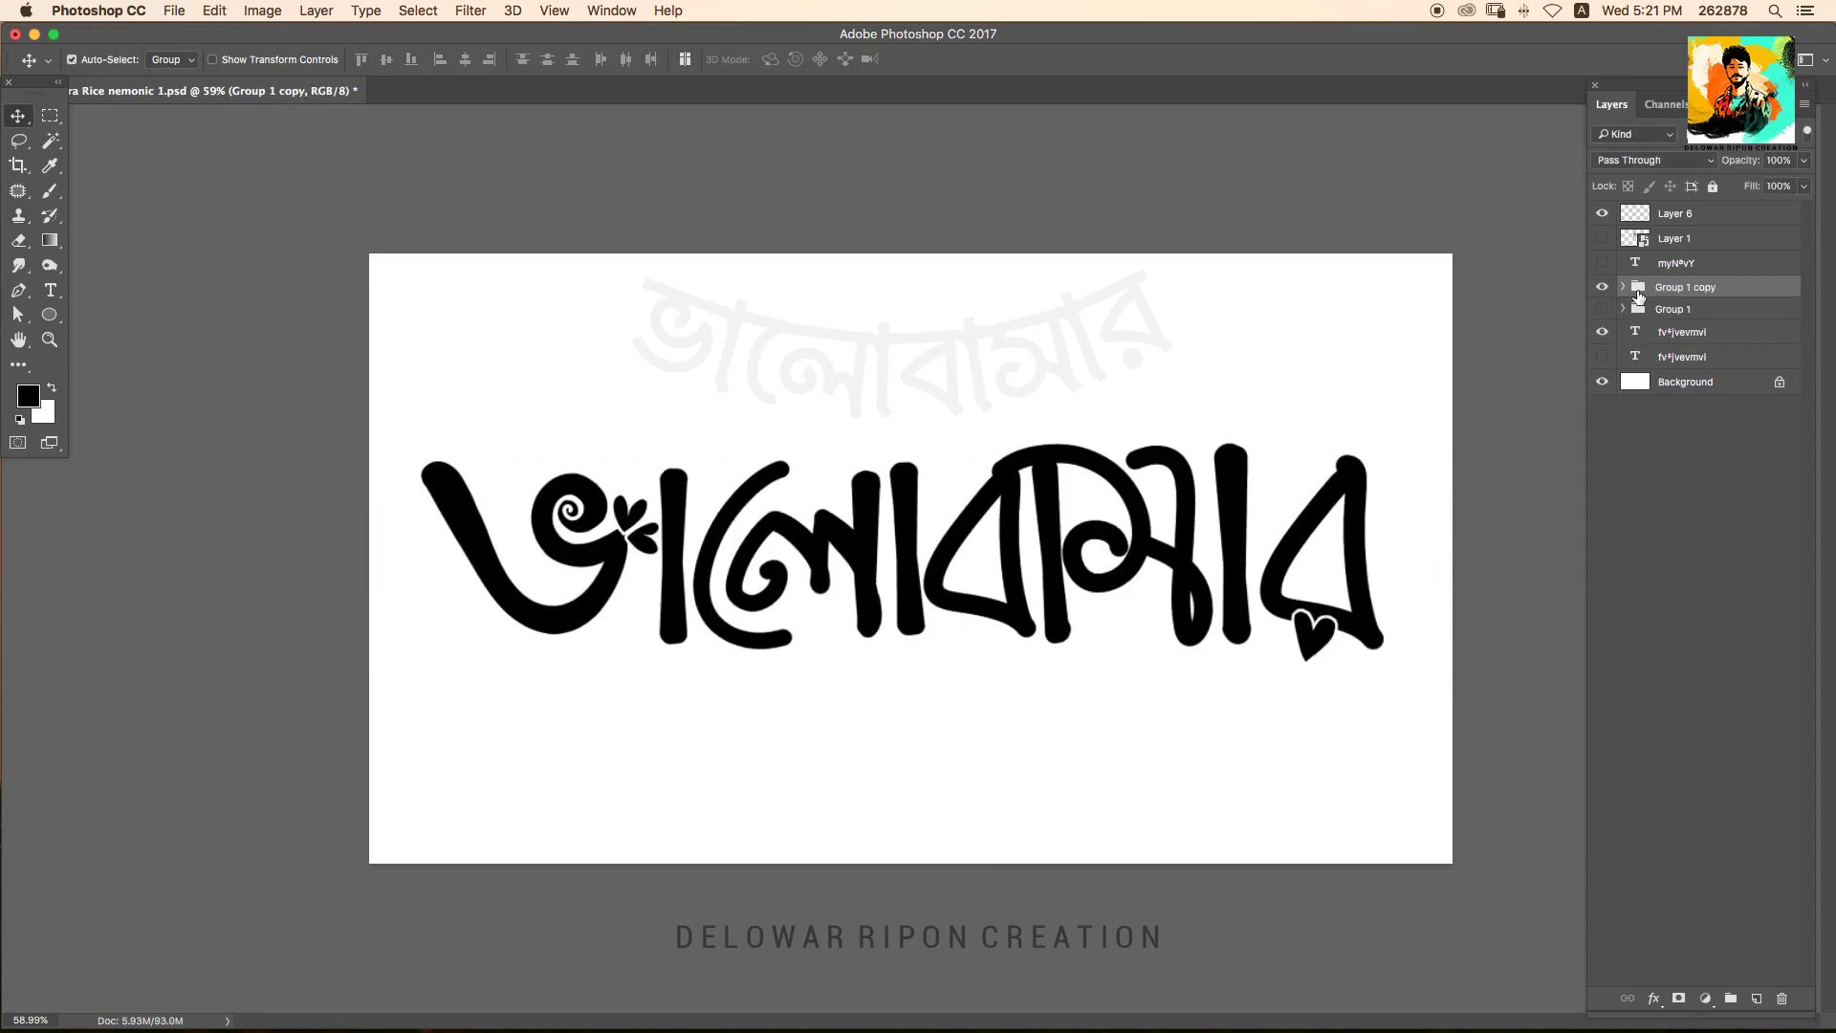
key(ctrl+shift+g)
Move the black lettering lower and reposition the faint text behind it.
drag(1156, 544, 1162, 625)
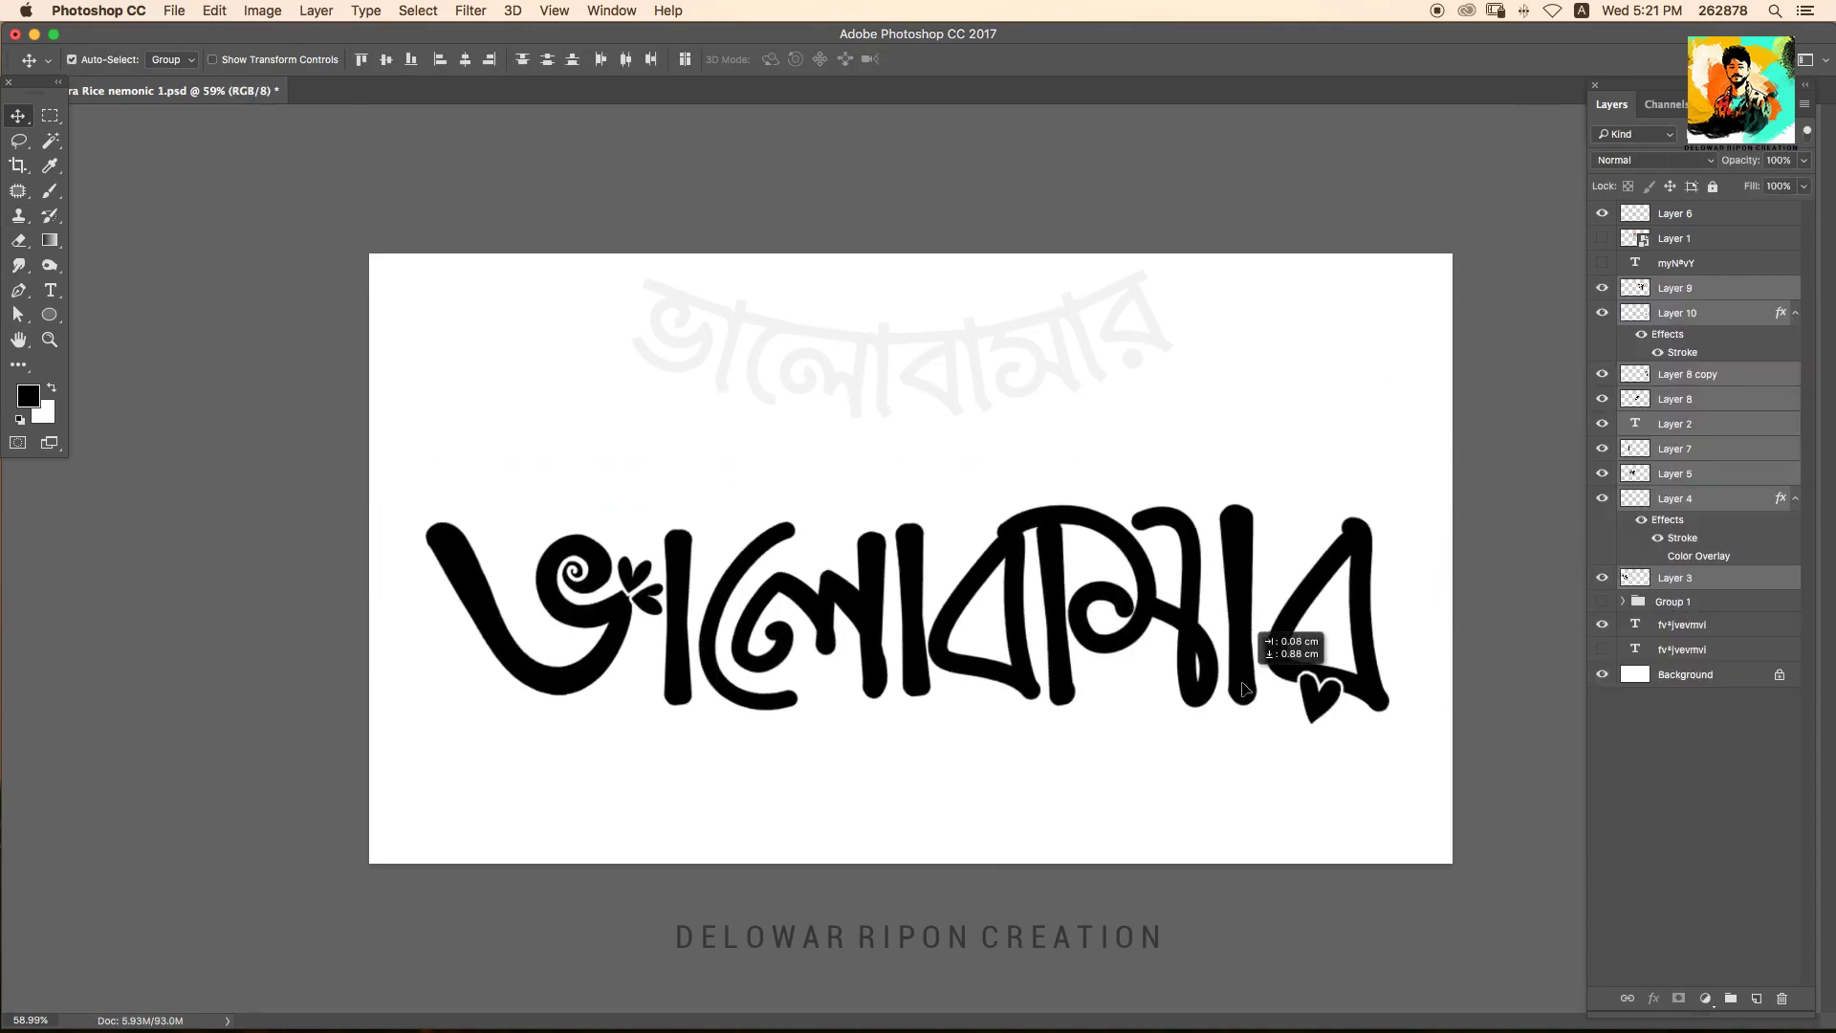
drag(1032, 375, 1084, 524)
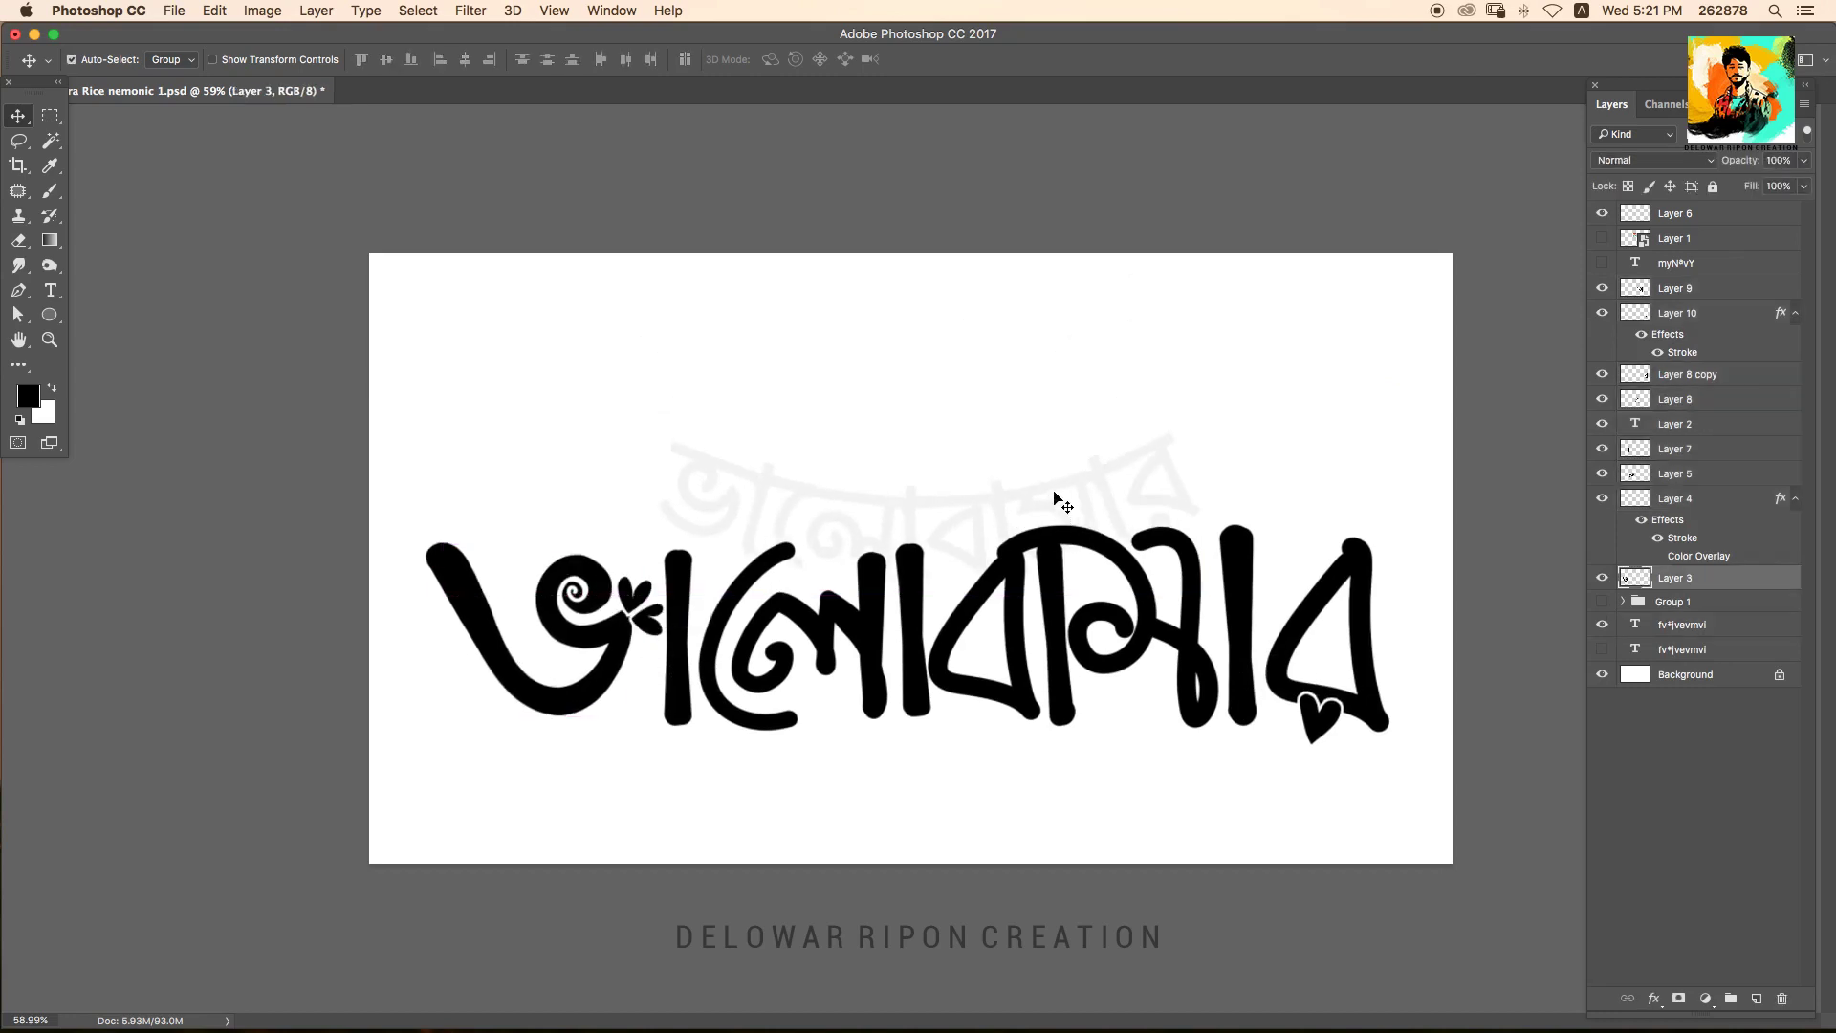
key(ctrl+t)
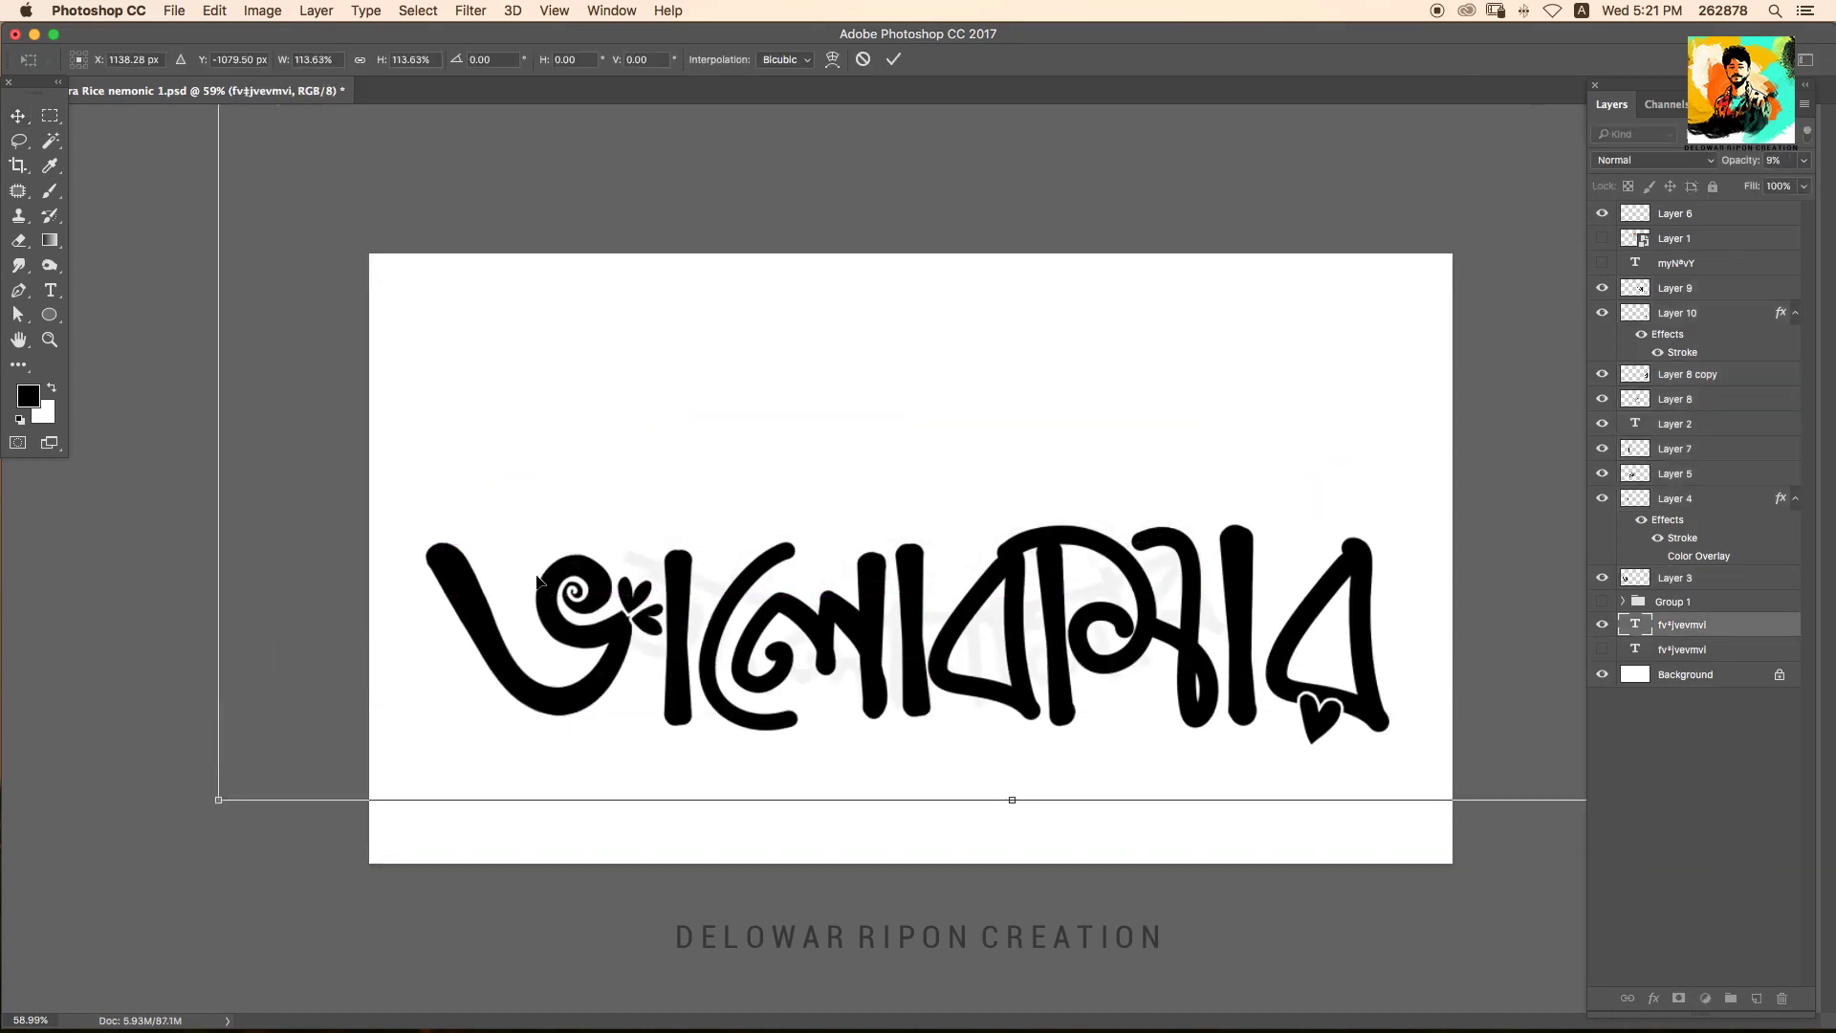
mouse_move(1092, 548)
mouse_down()
mouse_move(1072, 419)
mouse_move(1118, 434)
mouse_up()
key(Return)
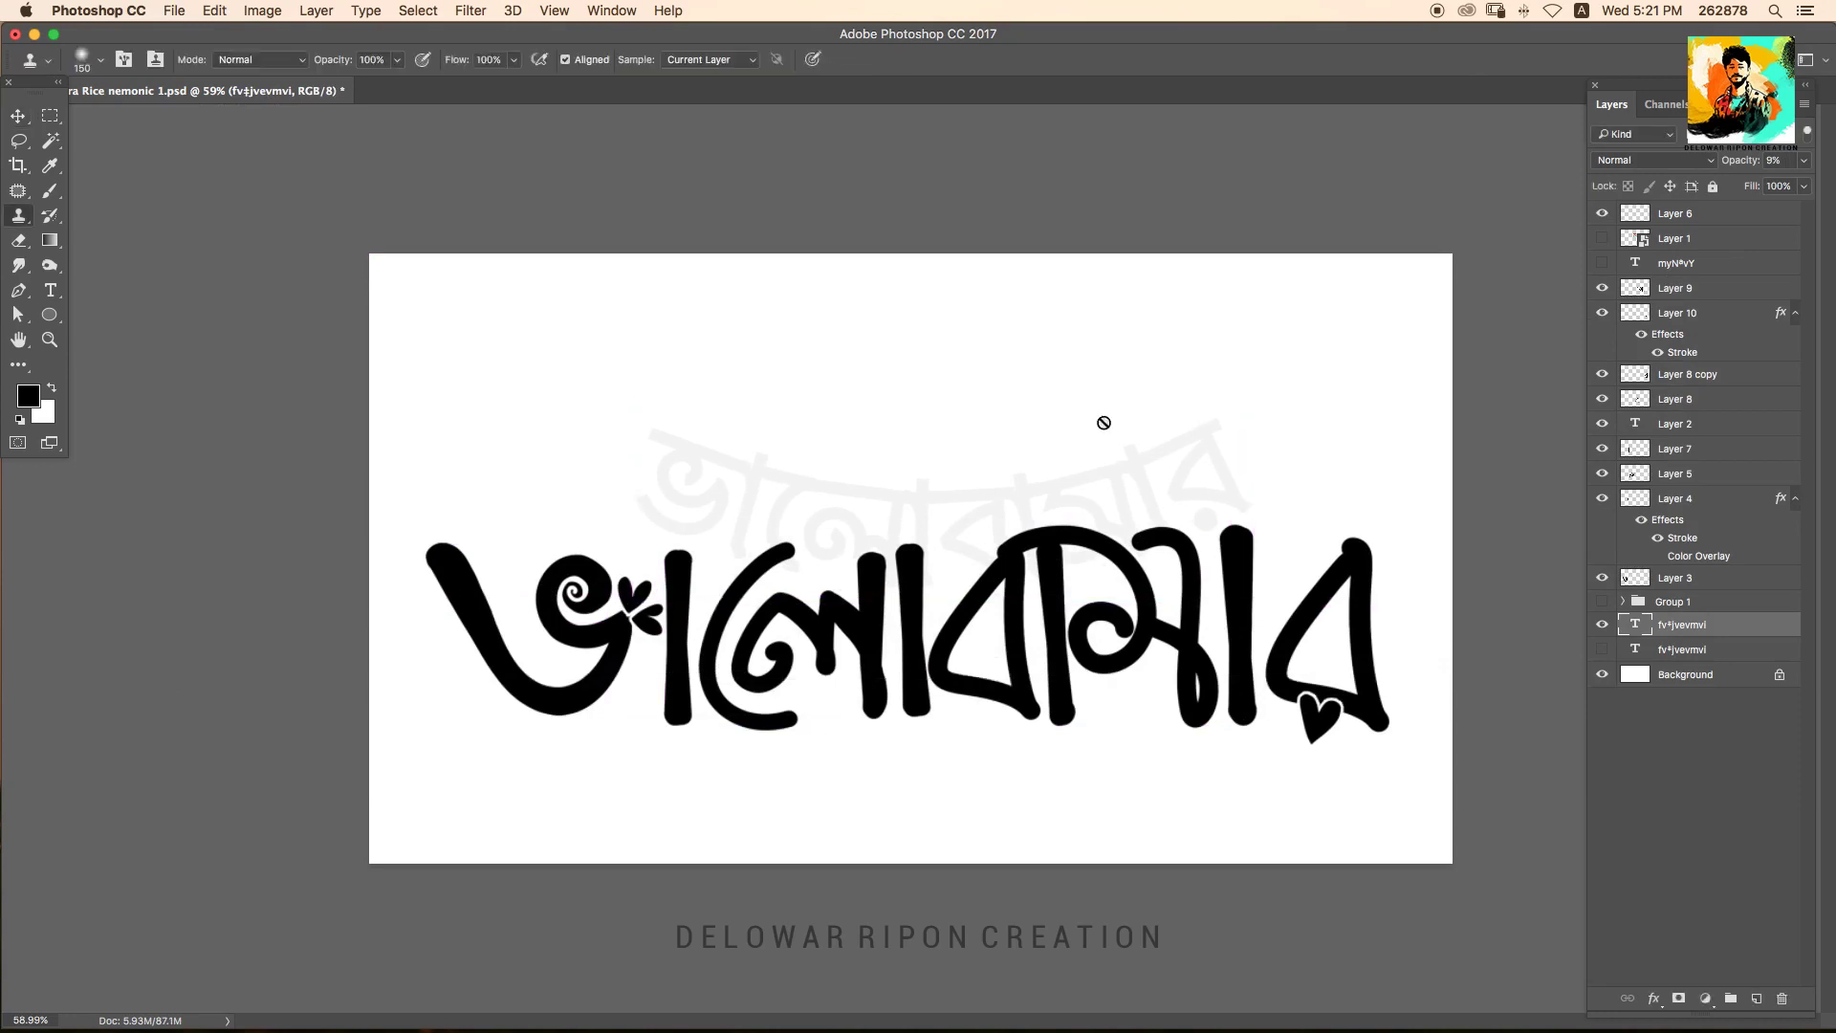
Nudge the faint guide text up and rotate the ভা letter about 23 degrees.
click(639, 632)
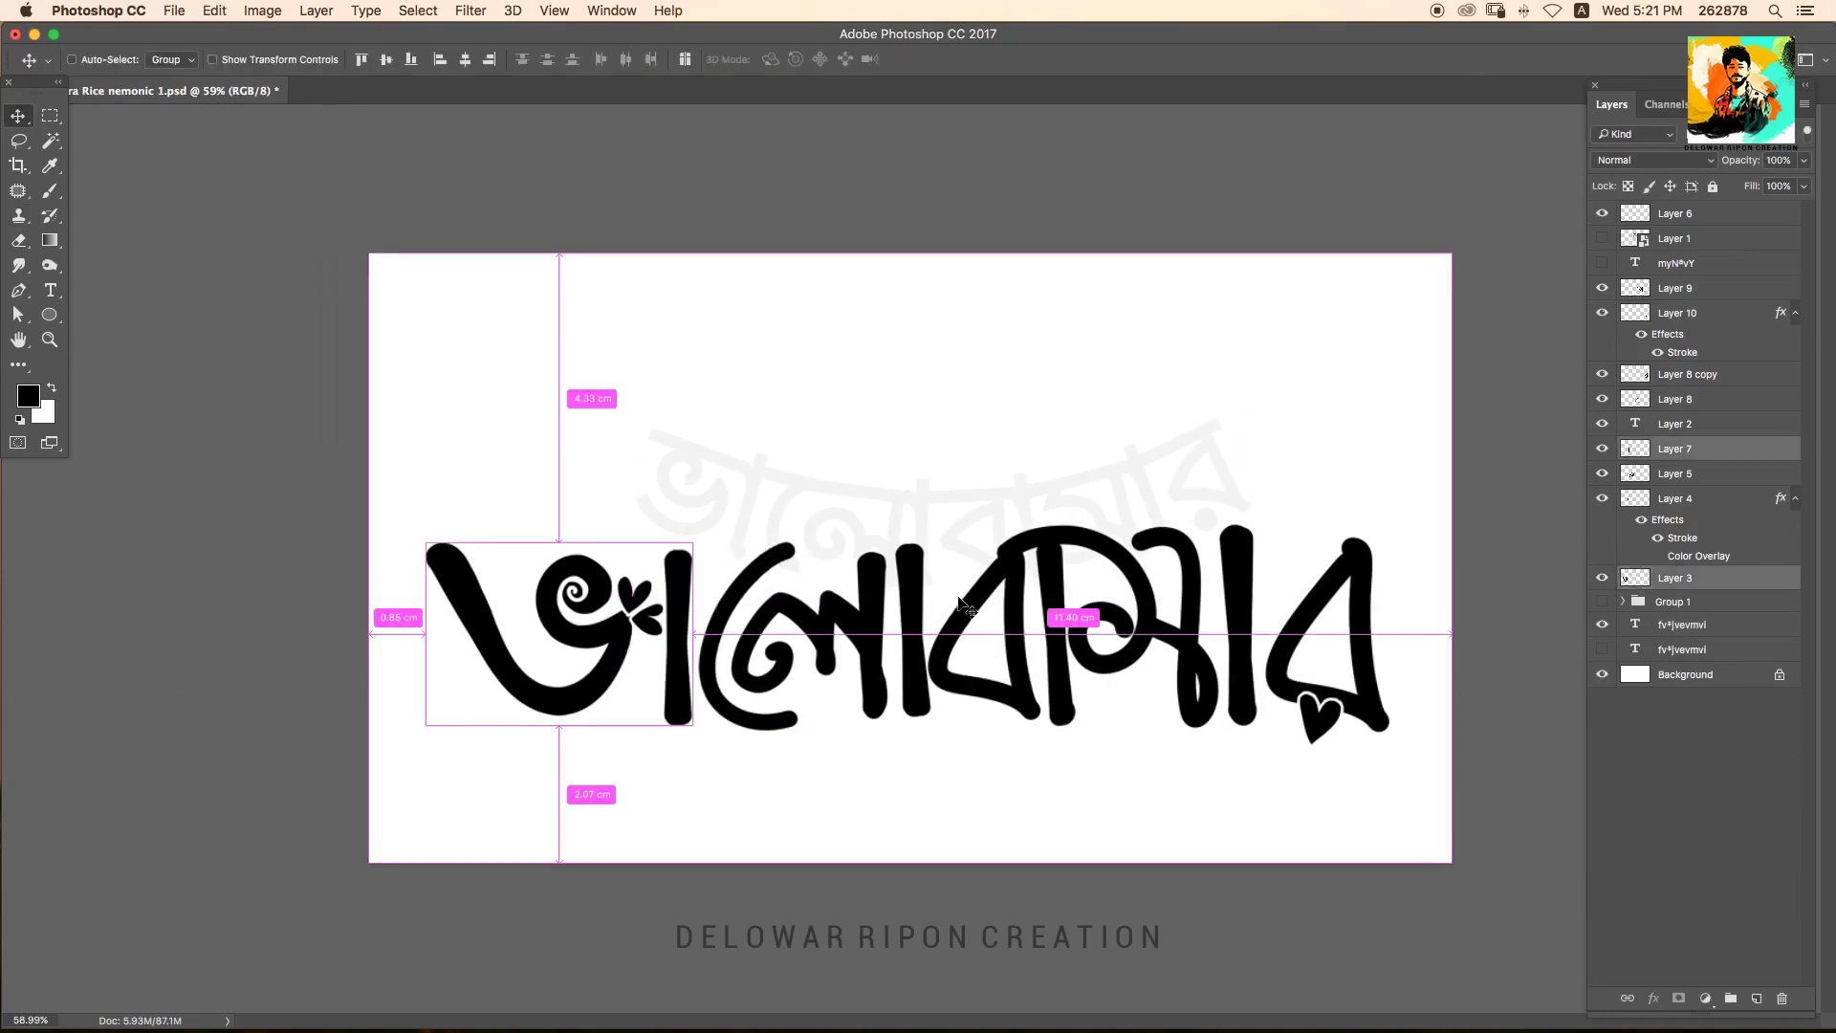
drag(1151, 475, 1151, 433)
click(612, 612)
shift+click(681, 631)
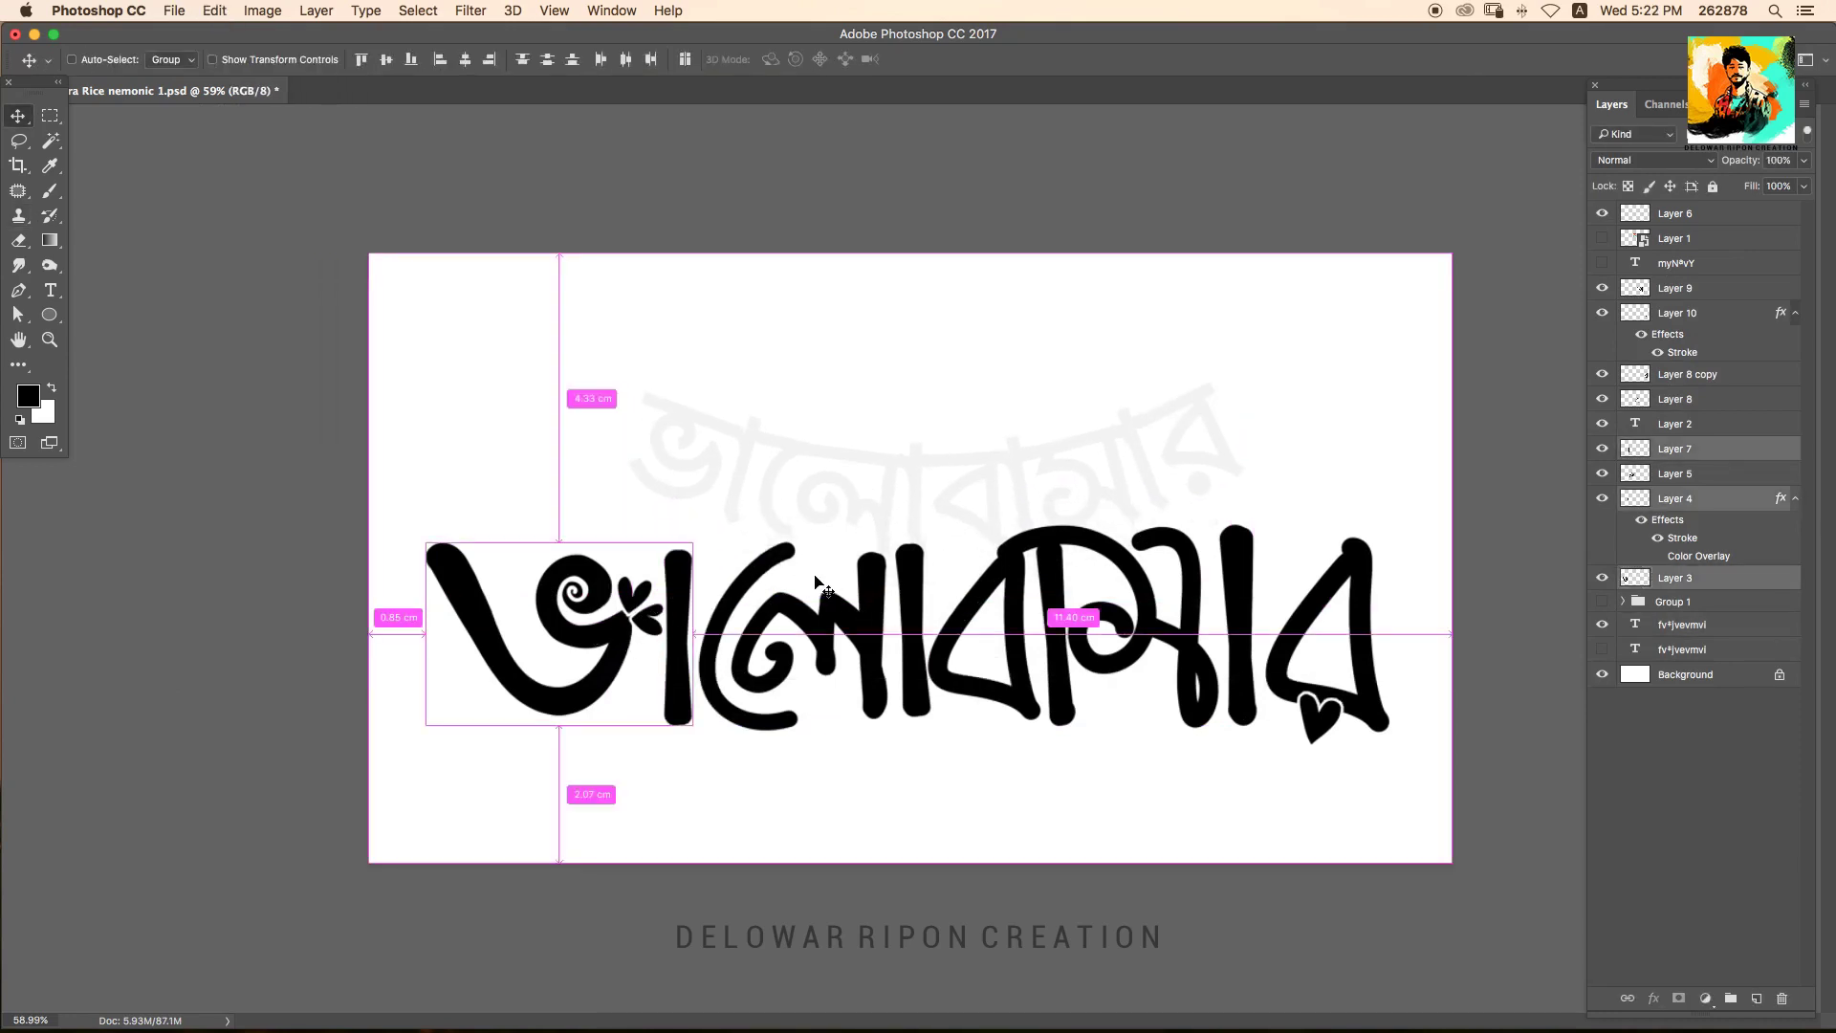
key(ctrl+t)
mouse_move(727, 550)
mouse_down()
mouse_move(832, 447)
mouse_move(779, 450)
mouse_up()
key(Return)
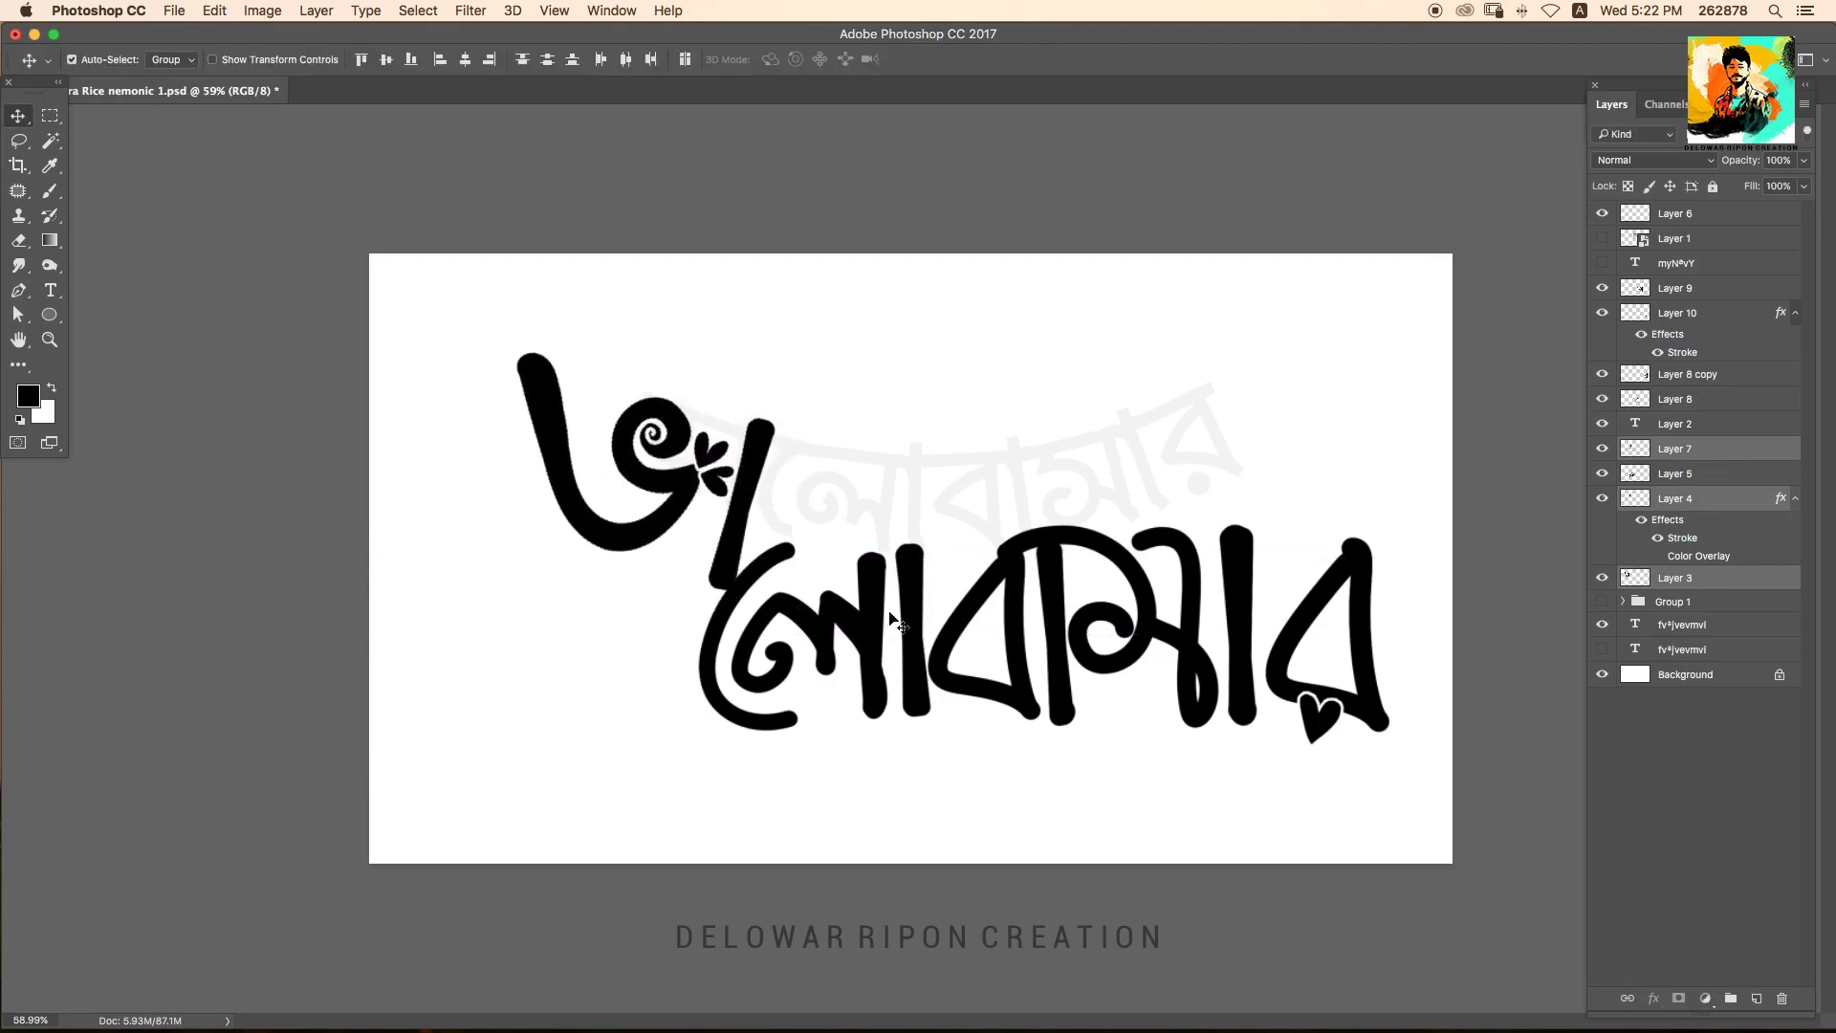
Raise the লো and right-hand letters, and tilt the Layer 8 letter about 8 degrees.
drag(1031, 679, 1031, 536)
shift+click(1329, 593)
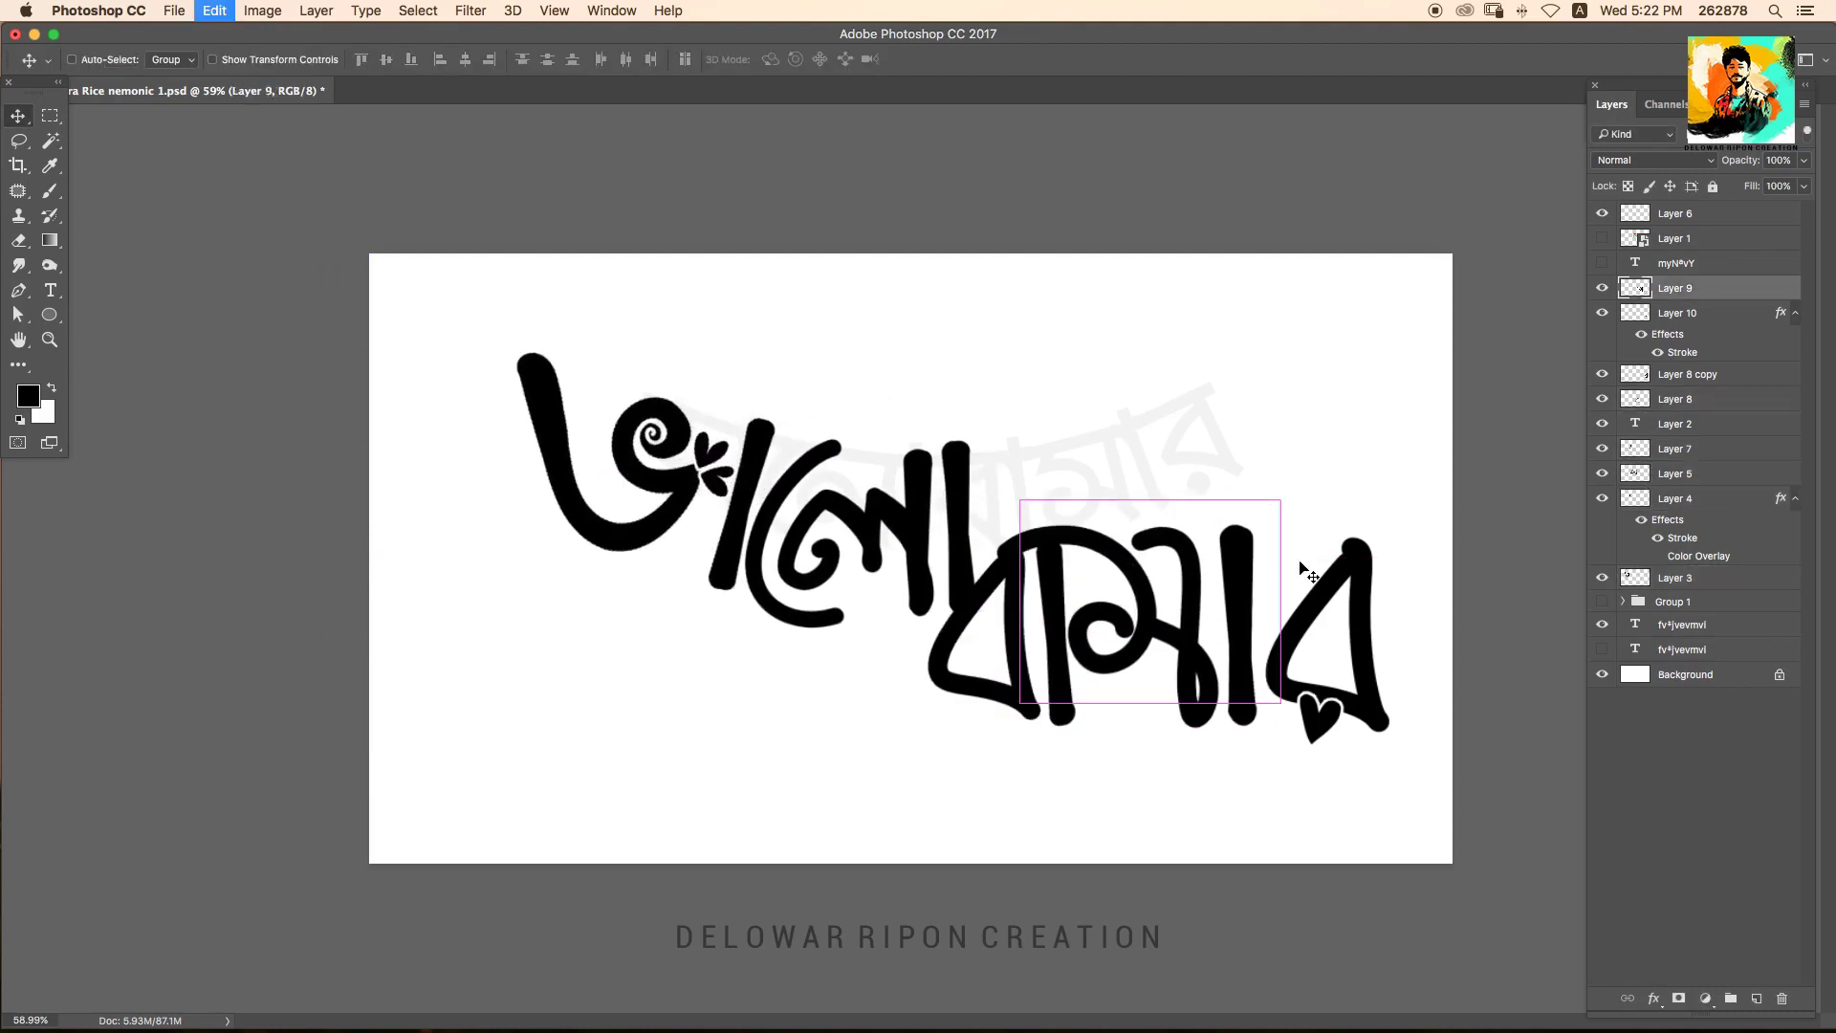
mouse_move(1062, 612)
mouse_down()
mouse_move(1105, 514)
mouse_move(1109, 593)
mouse_up()
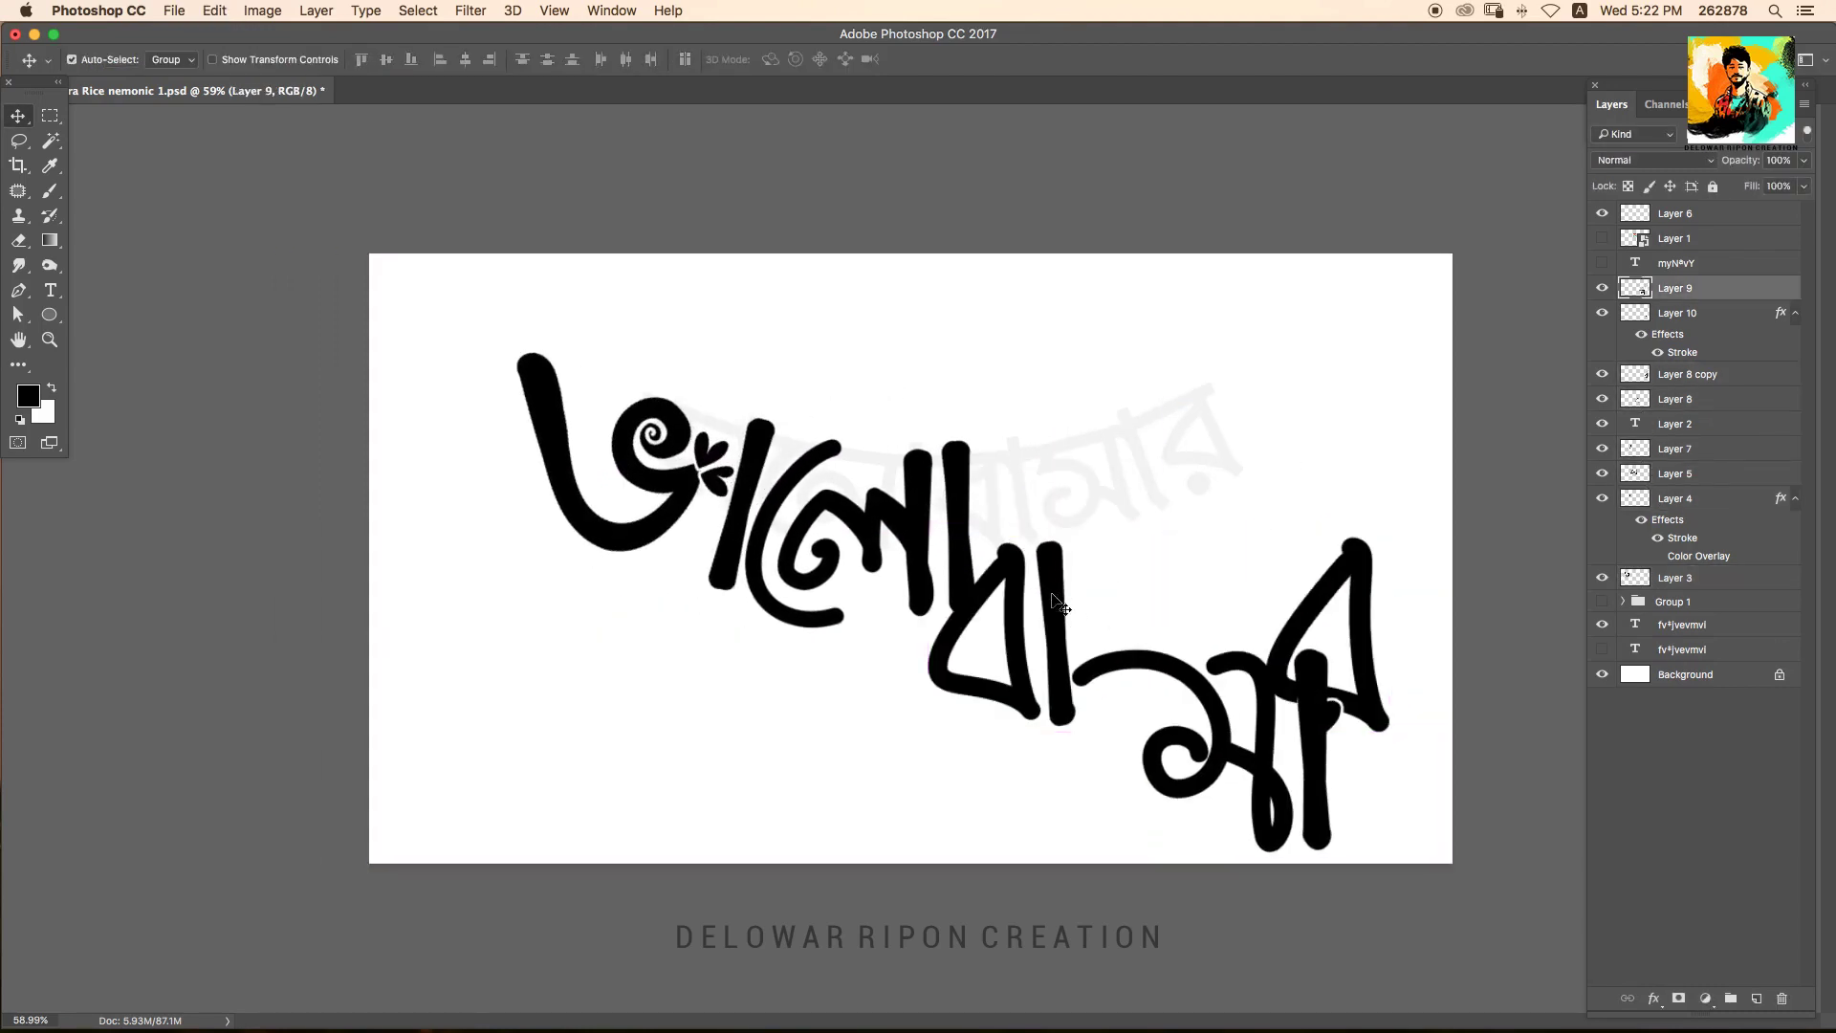
click(1108, 519)
key(ctrl+t)
drag(1158, 421, 1108, 520)
key(Return)
Raise the ম letter and rotate it upward about 25 degrees.
drag(1188, 737, 1230, 449)
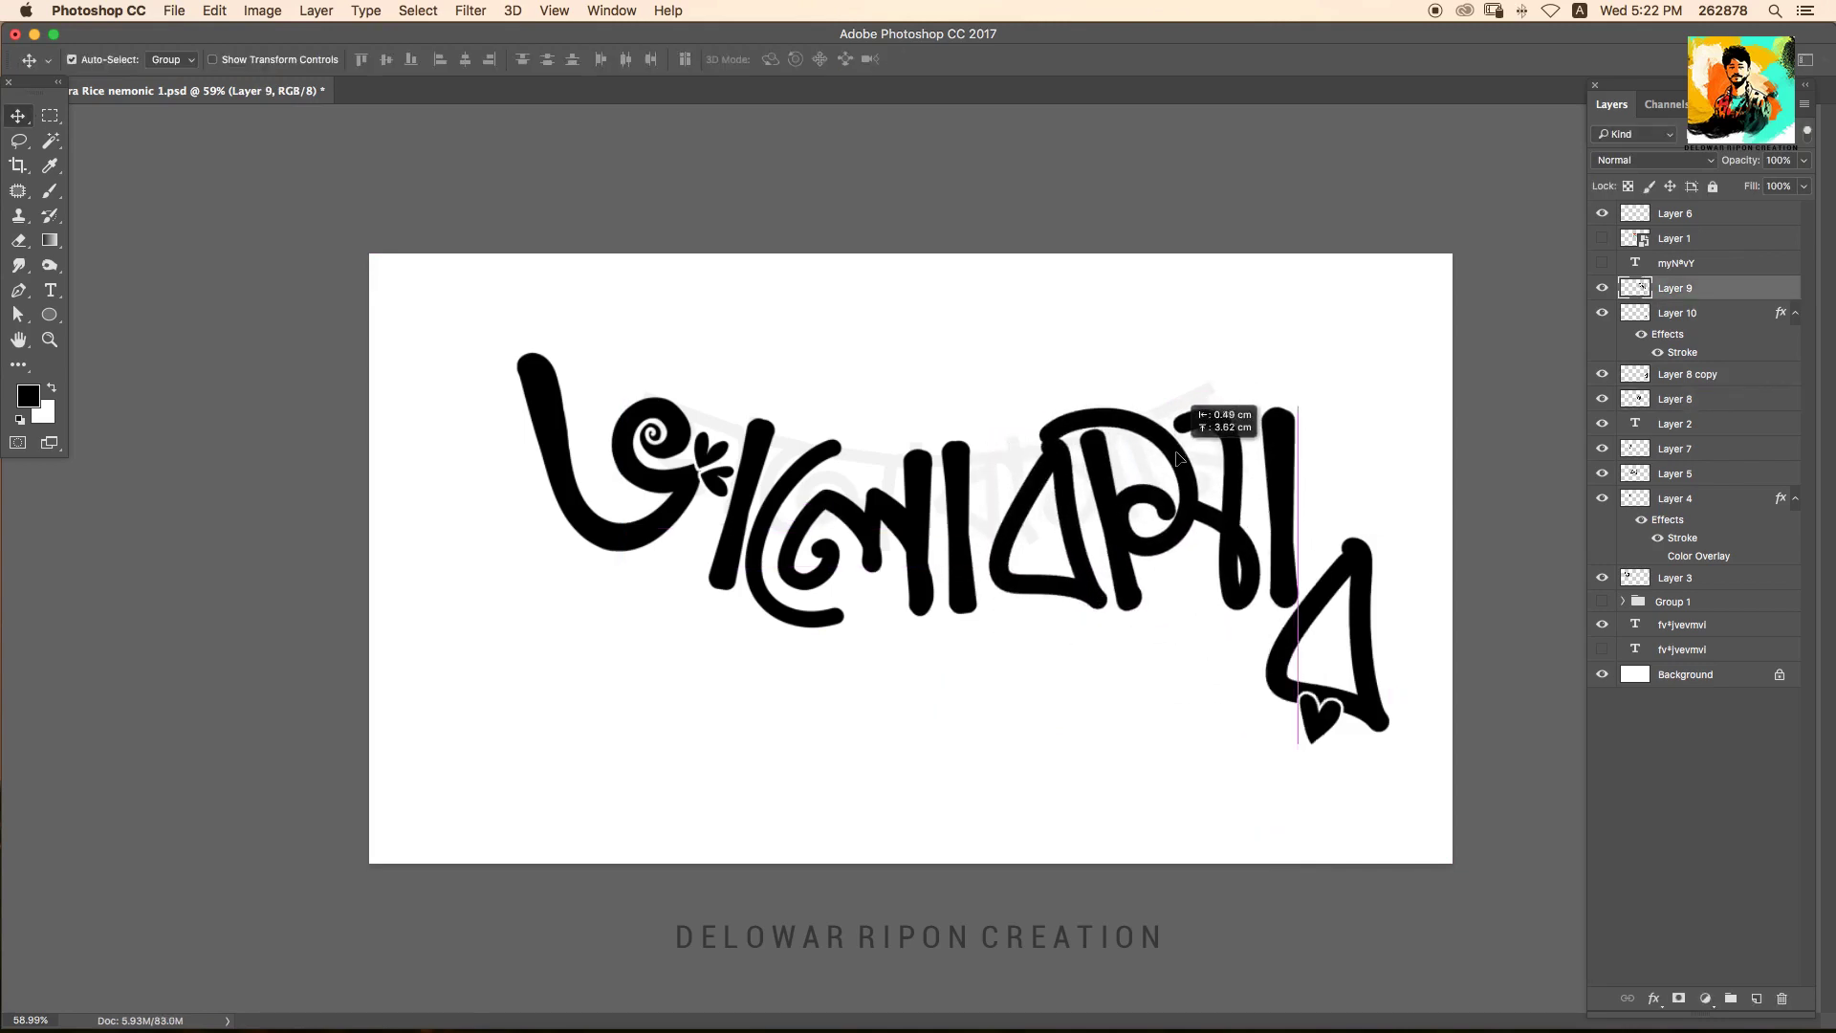
key(ctrl+t)
mouse_move(1320, 535)
mouse_down()
mouse_move(1339, 478)
mouse_move(1253, 484)
mouse_up()
drag(1360, 430, 1363, 439)
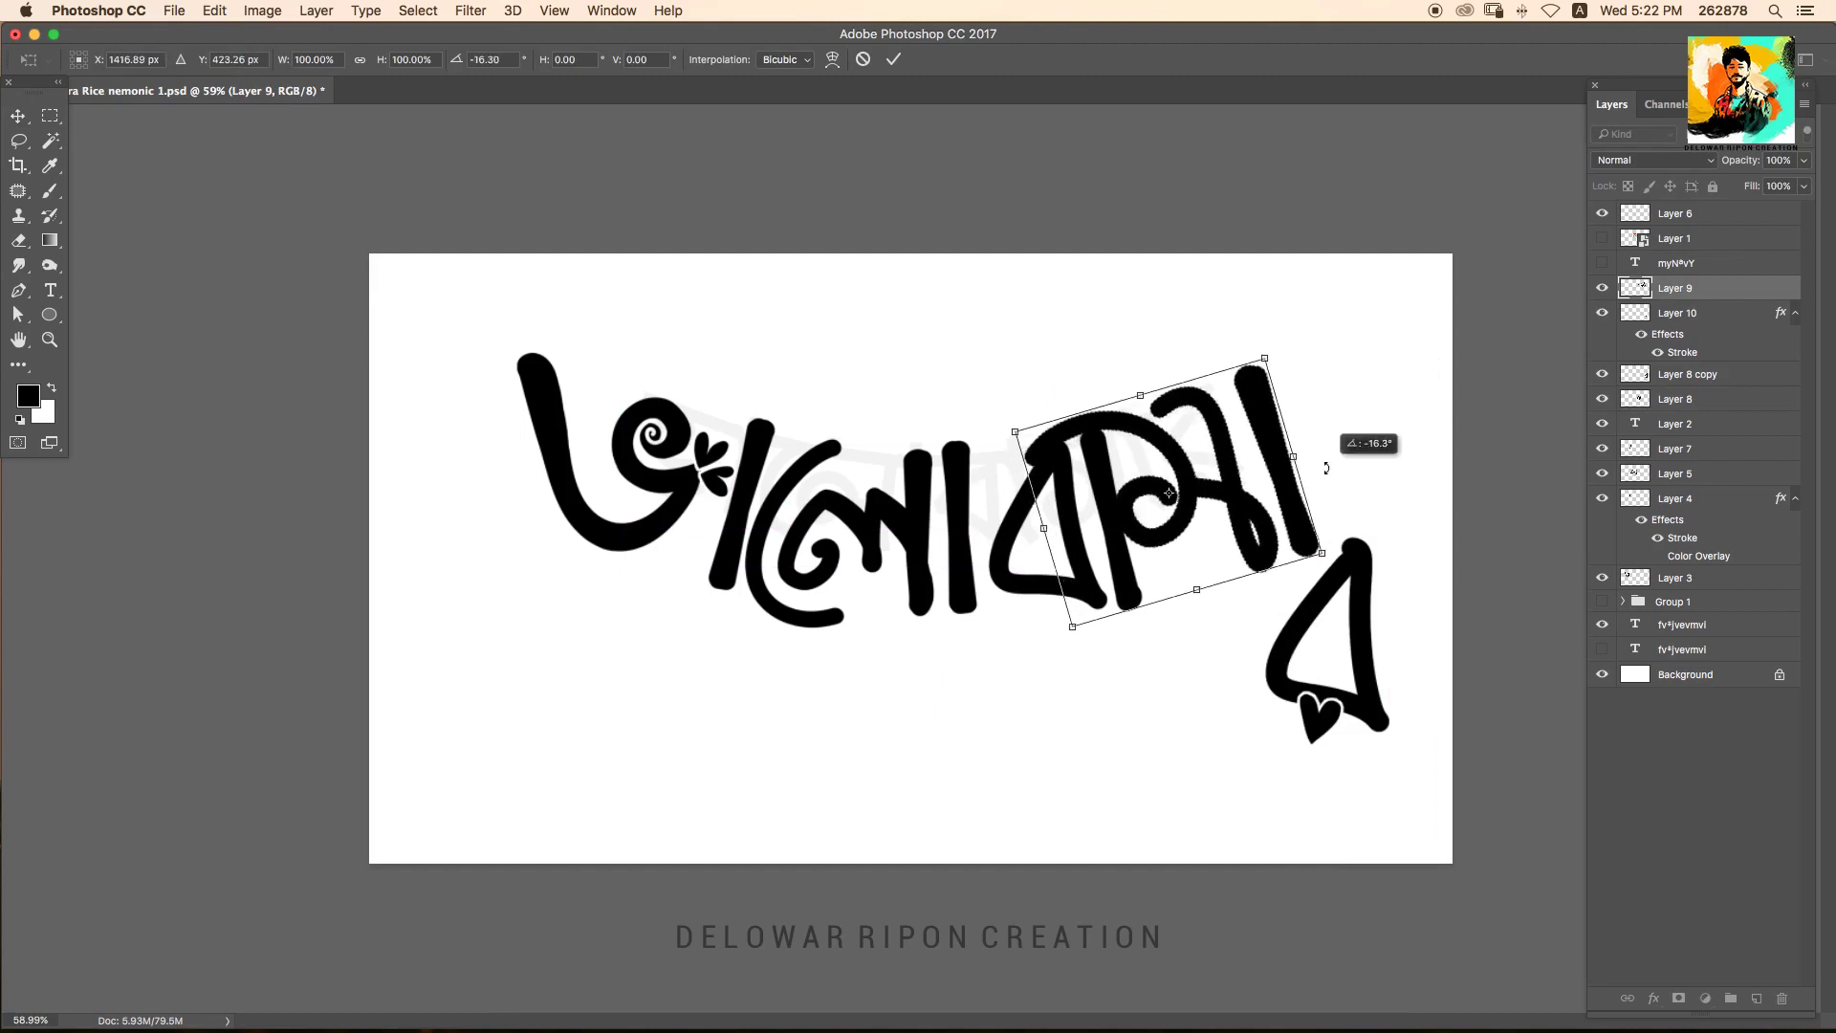
drag(1338, 467, 1343, 383)
key(Return)
Lift the last letter র up to the top right.
click(1371, 595)
key(ctrl+t)
mouse_move(1370, 595)
mouse_down()
mouse_move(1395, 398)
mouse_move(1410, 409)
mouse_move(1383, 395)
mouse_up()
key(Return)
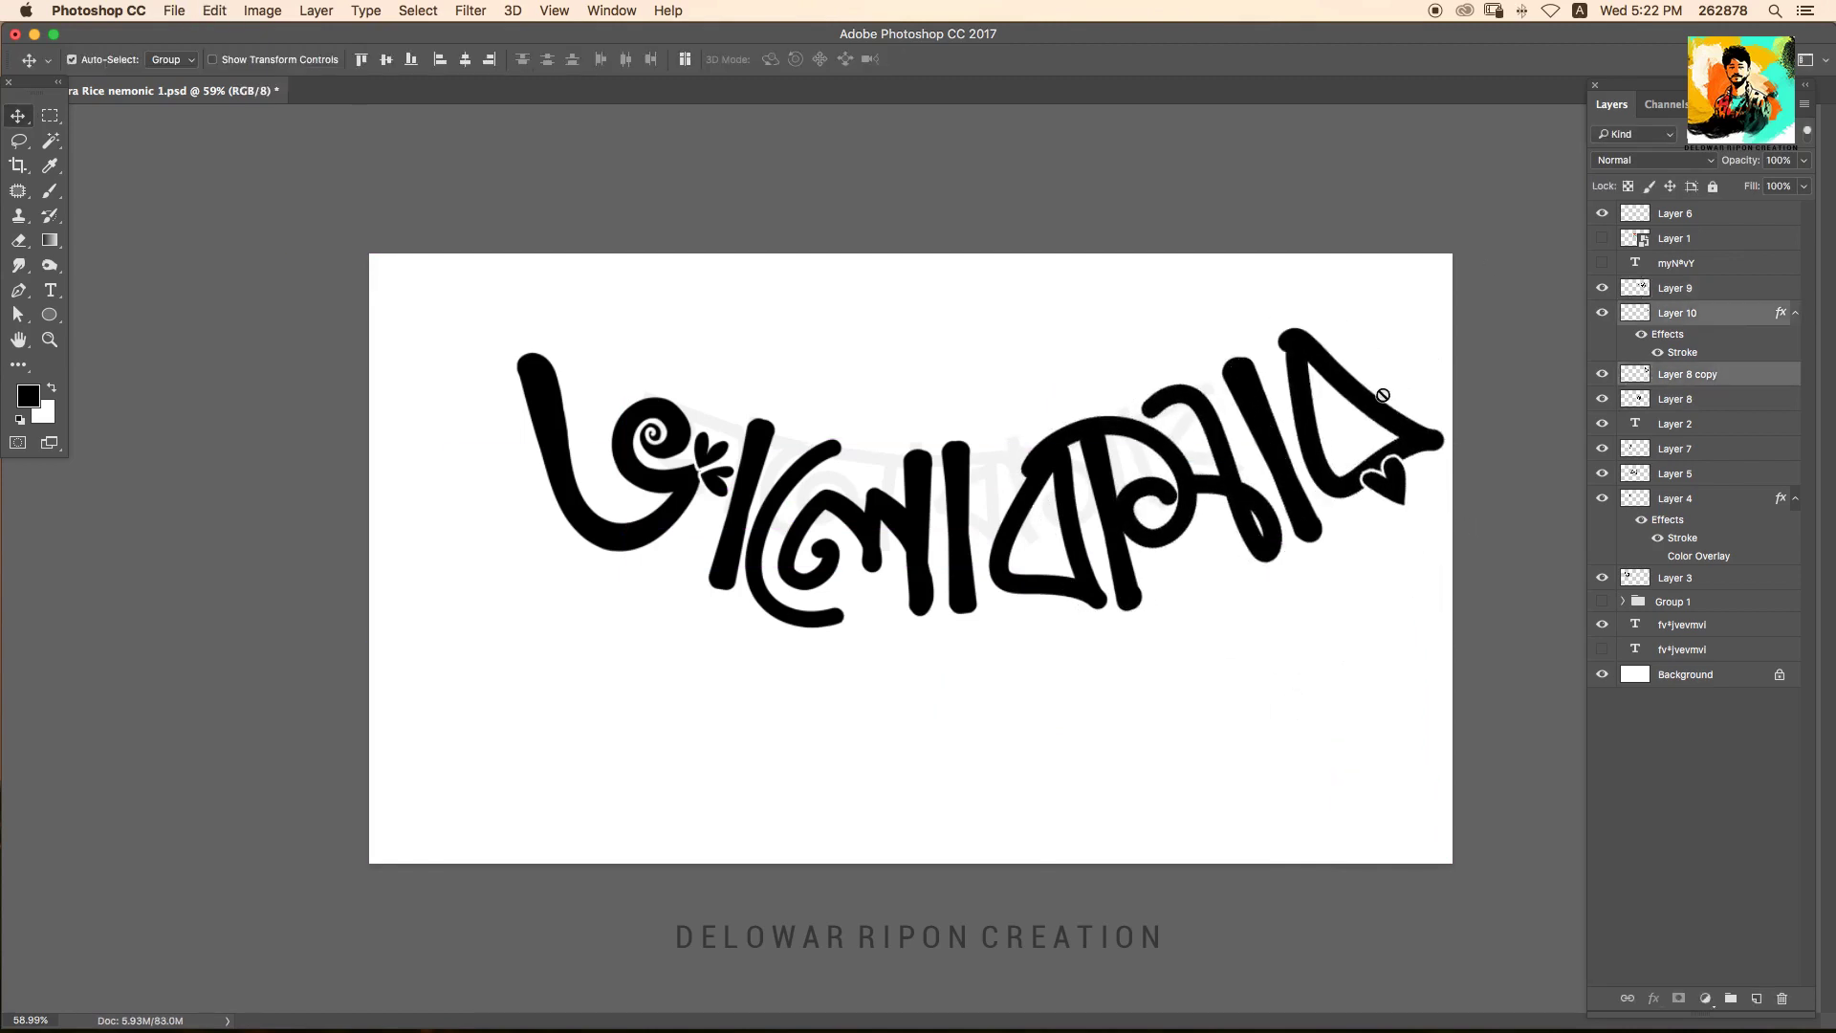
Scale the whole word to 93% with a slight tilt, and move the guide text down.
click(896, 468)
shift+click(858, 517)
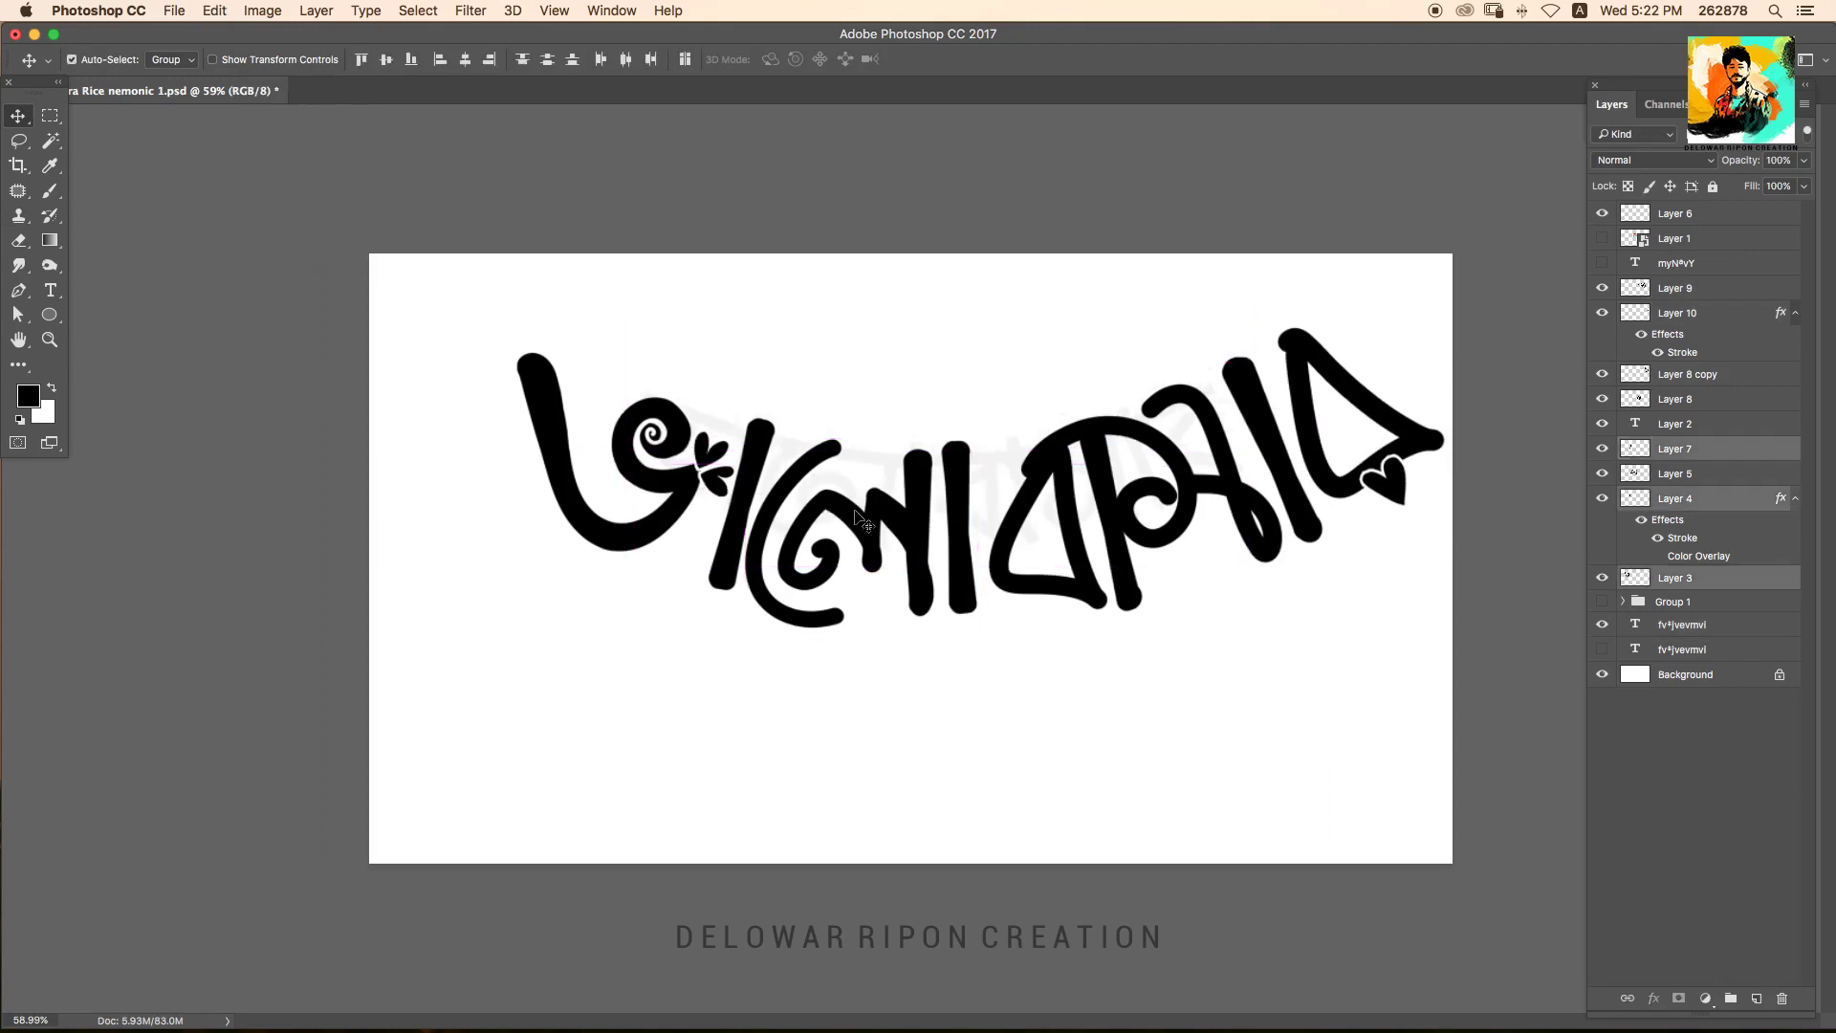
shift+click(1277, 454)
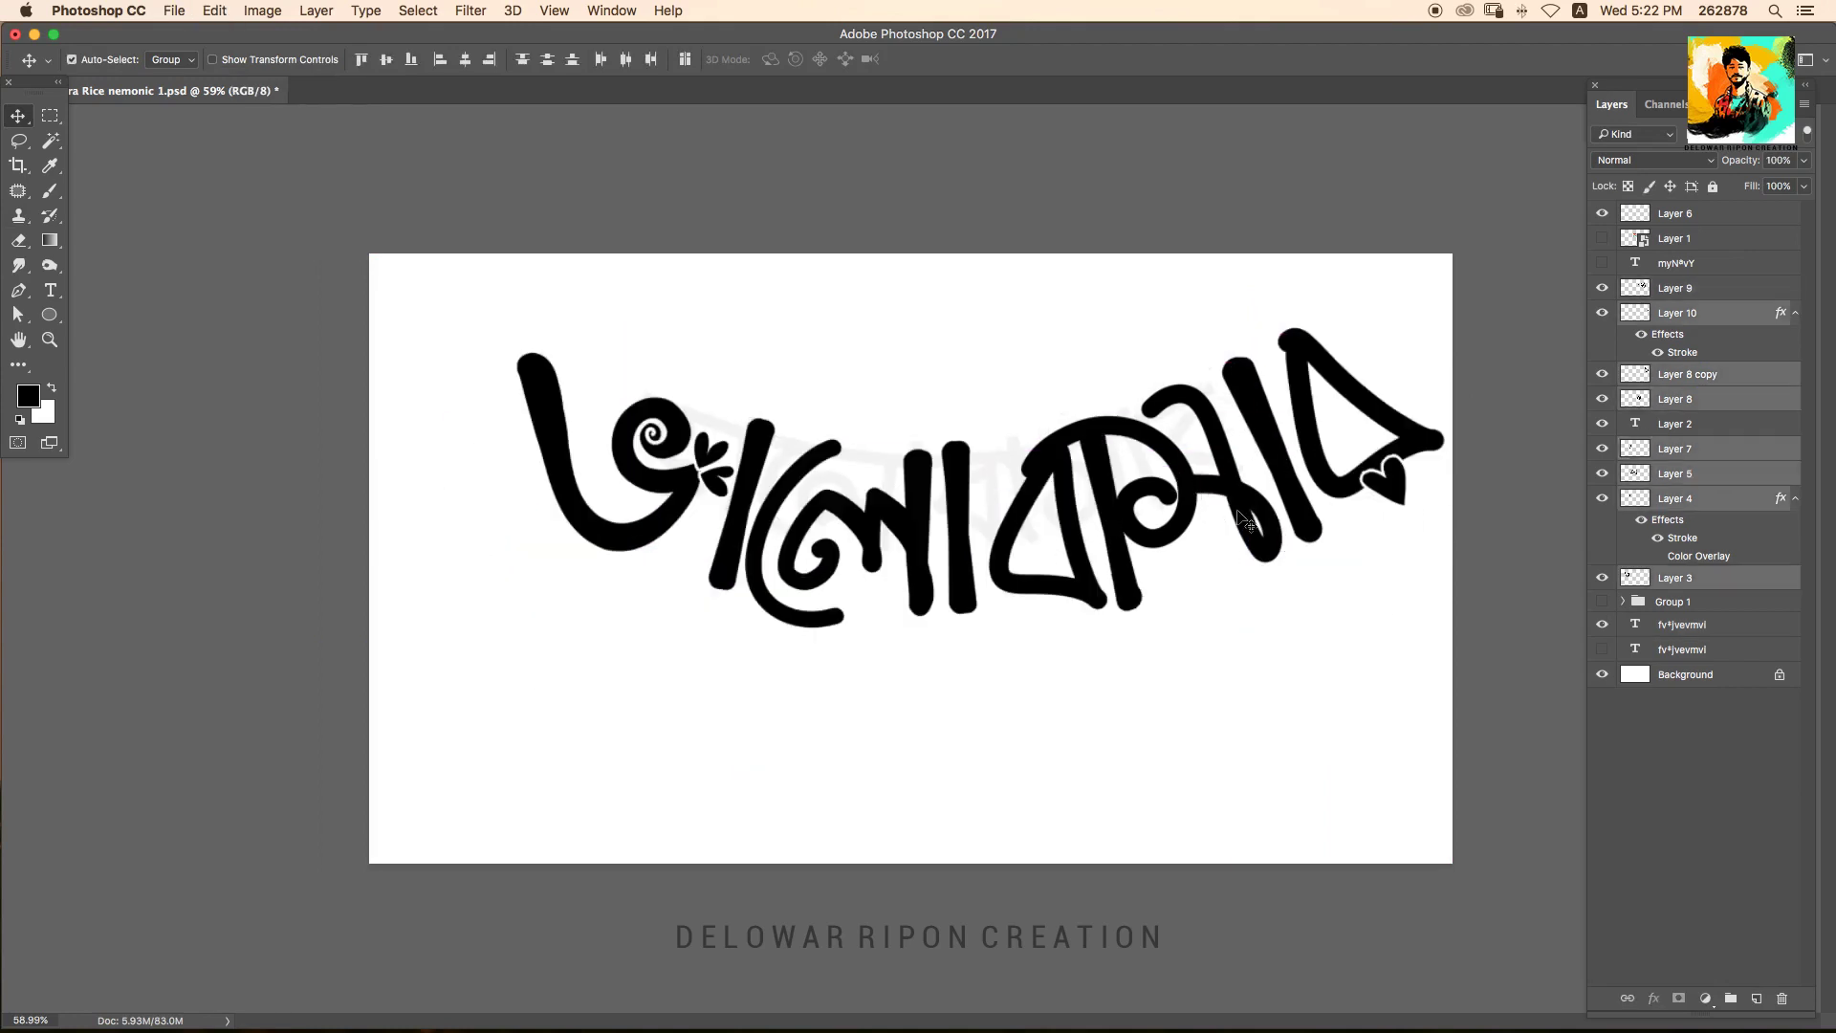
key(ctrl+t)
mouse_move(1446, 324)
mouse_down()
mouse_move(1397, 398)
mouse_move(1420, 518)
mouse_up()
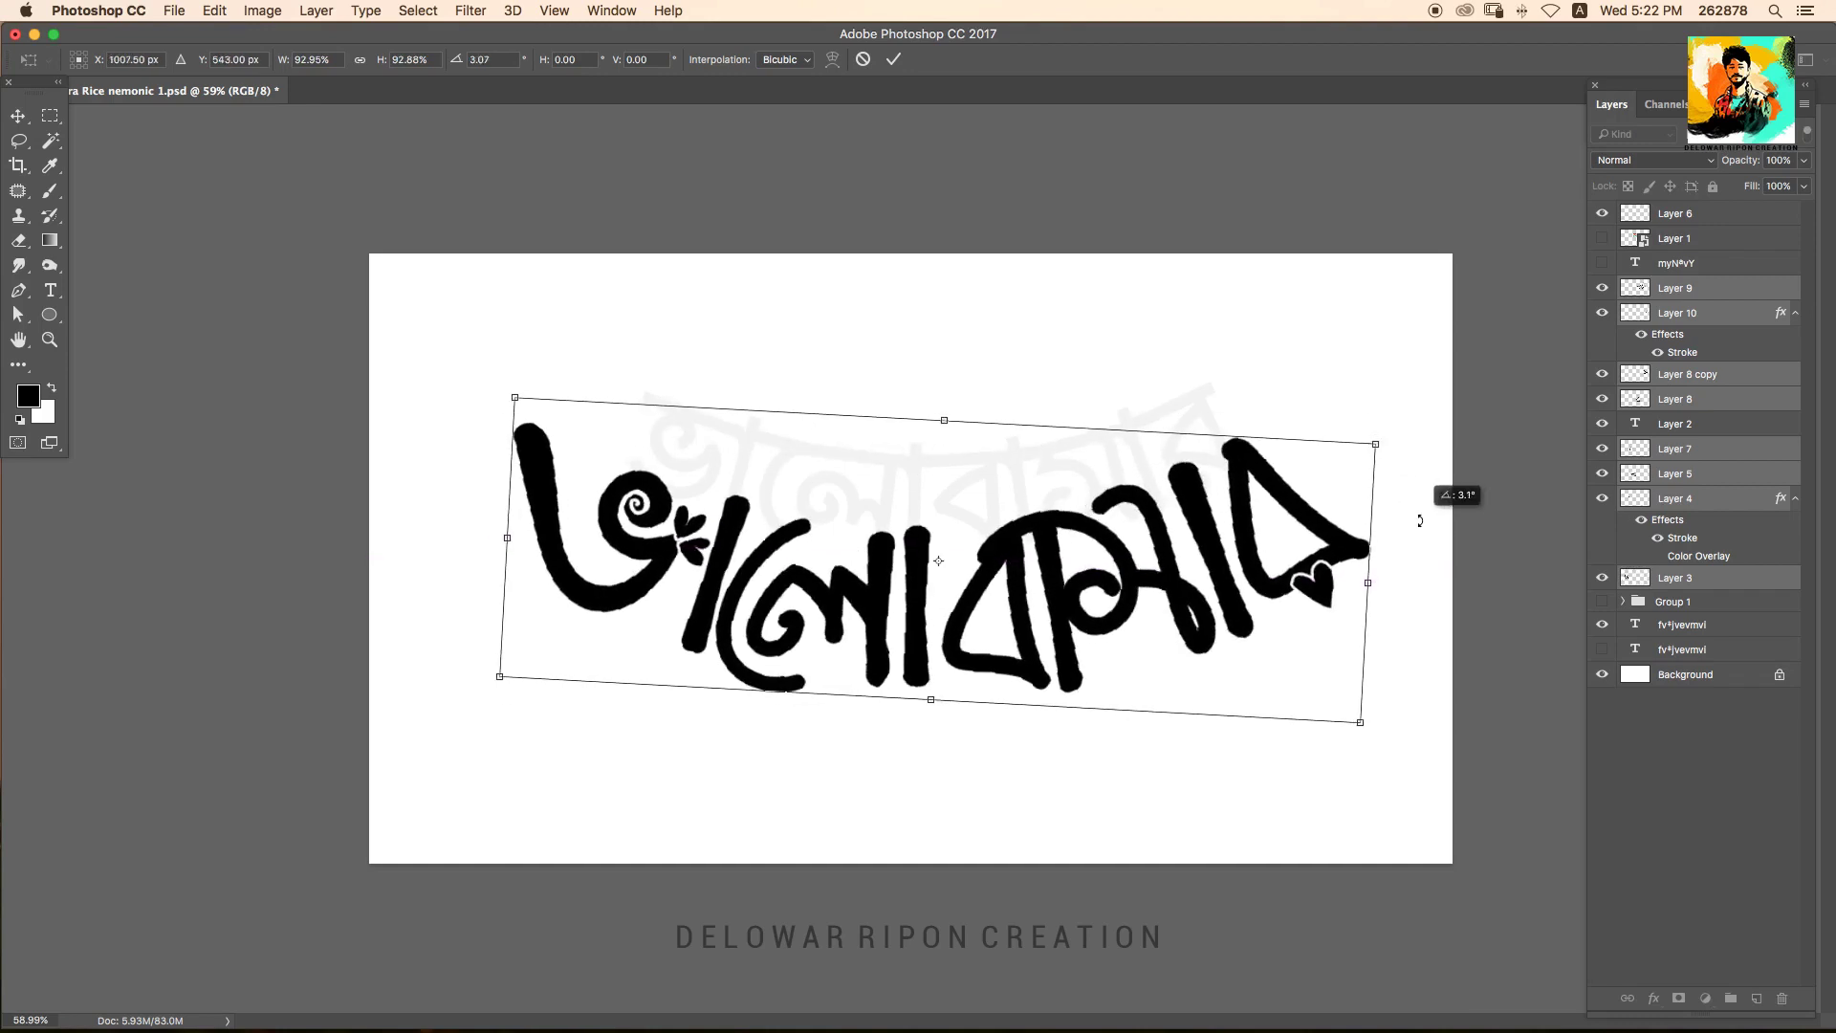
key(Return)
mouse_move(1046, 460)
mouse_down()
mouse_move(1006, 525)
mouse_move(1026, 536)
mouse_up()
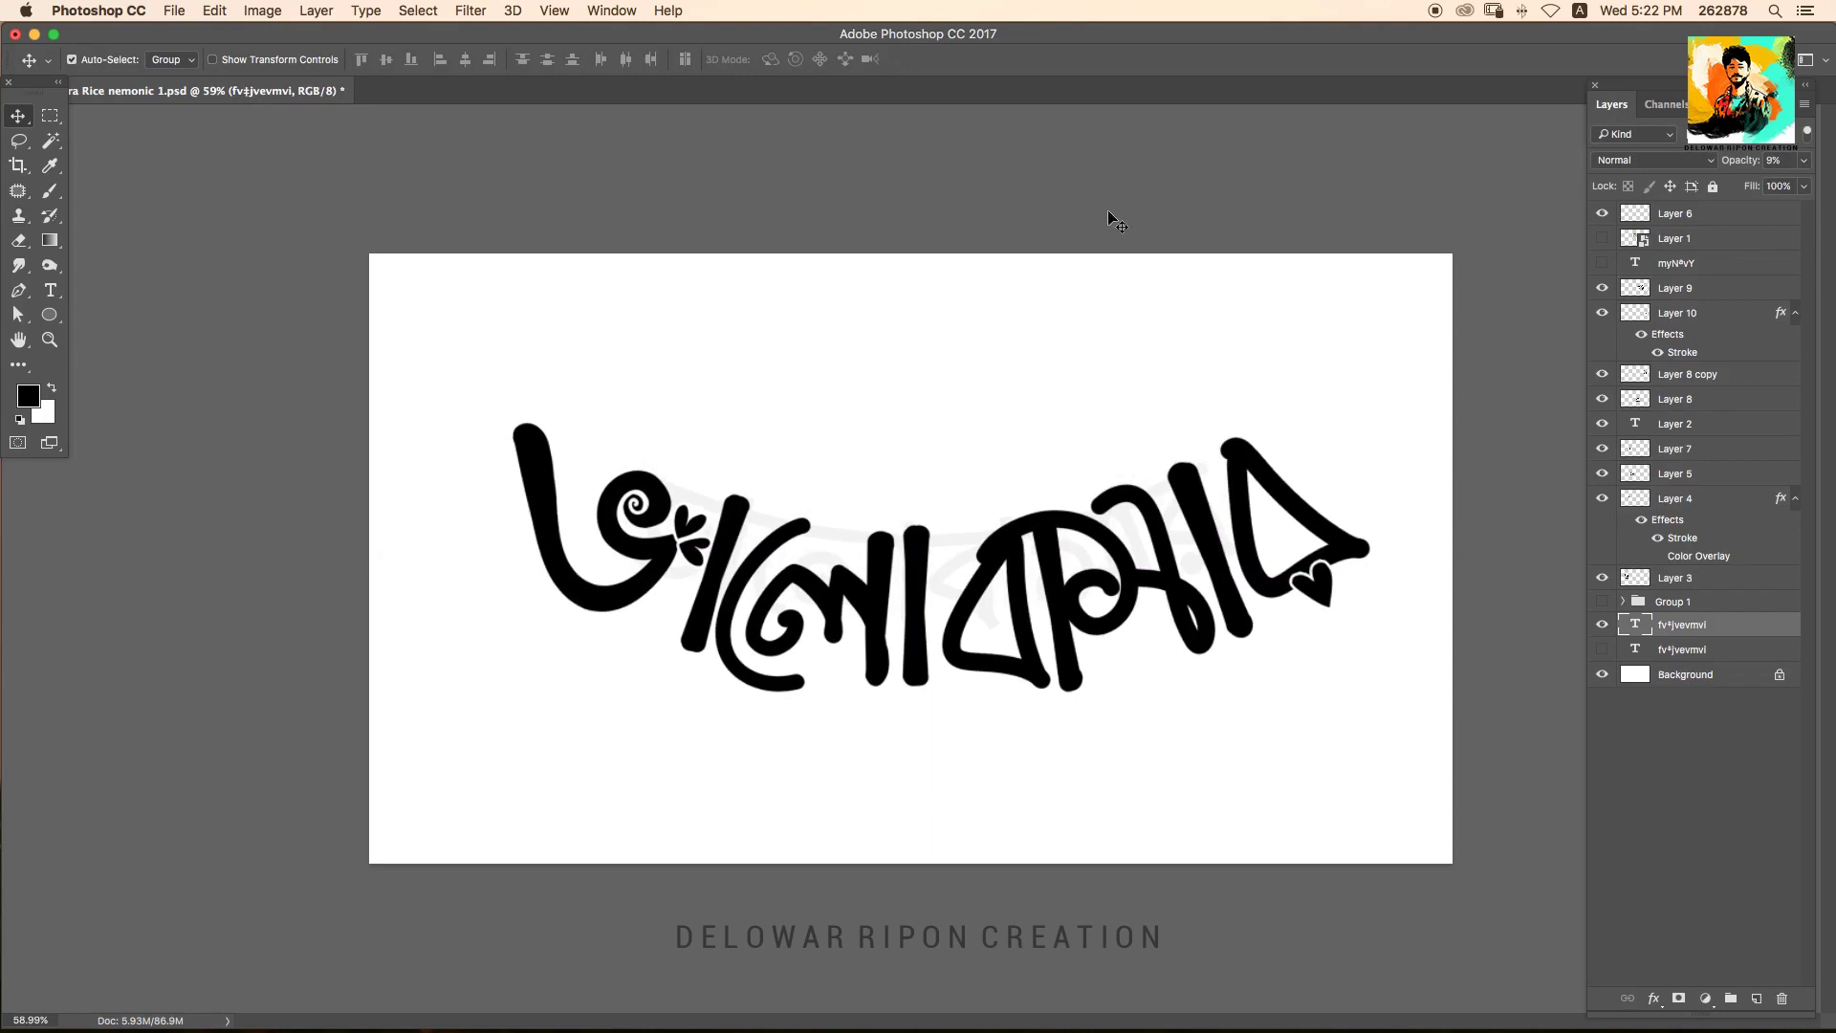
Add a new empty layer and brush trial arcs above the lettering.
scroll(709, 552, up, 3)
key(ctrl+shift+alt+n)
key(b)
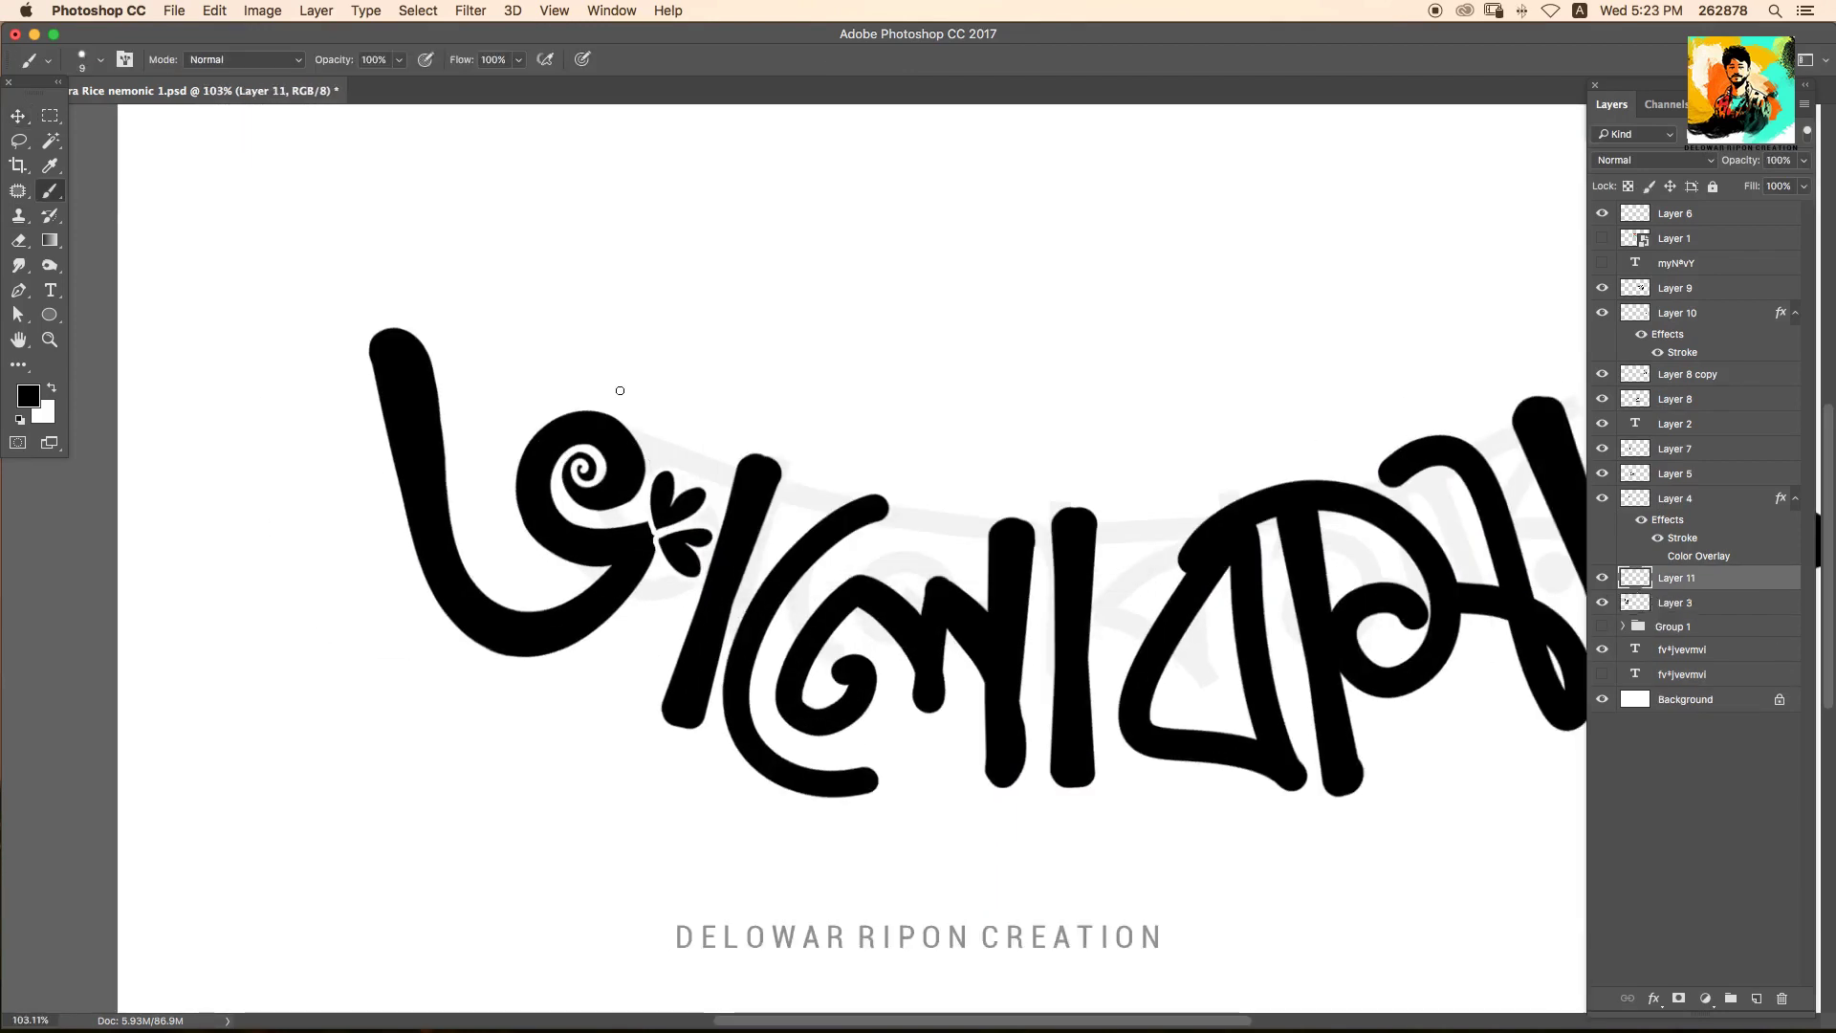
scroll(712, 454, down, 3)
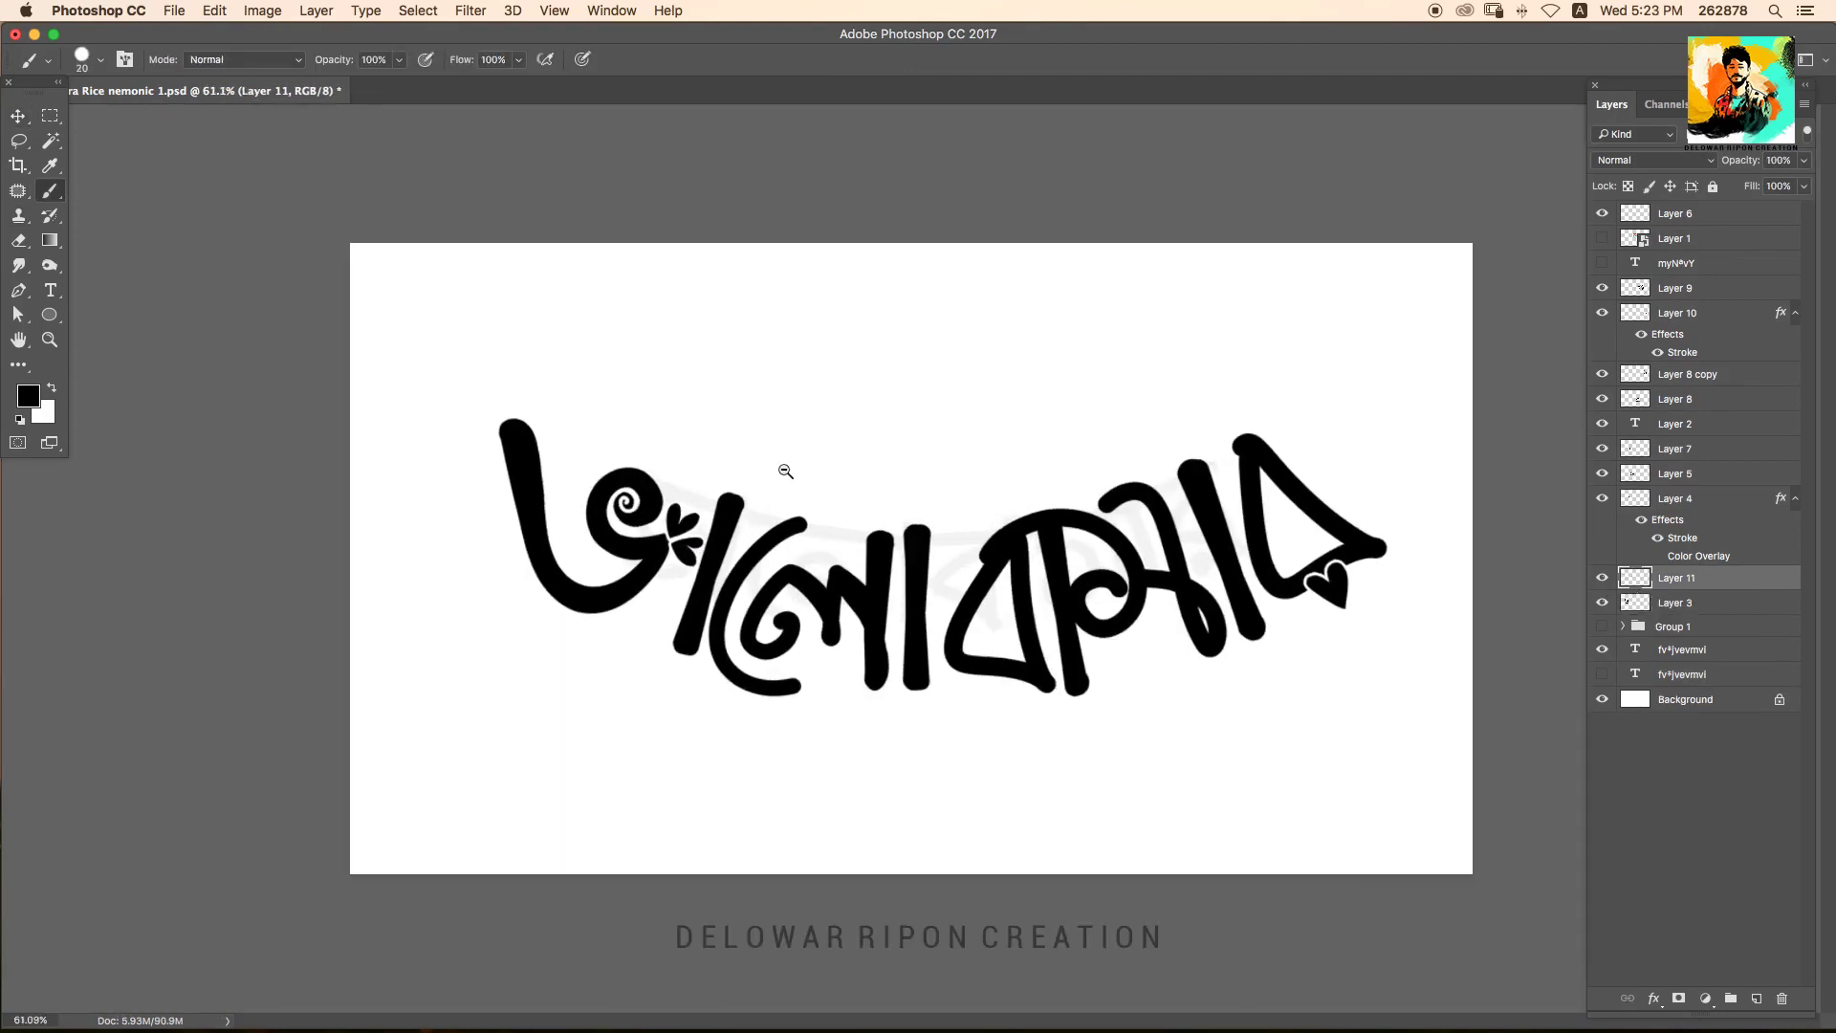
drag(531, 369, 1320, 359)
key(ctrl+z)
drag(536, 387, 1234, 427)
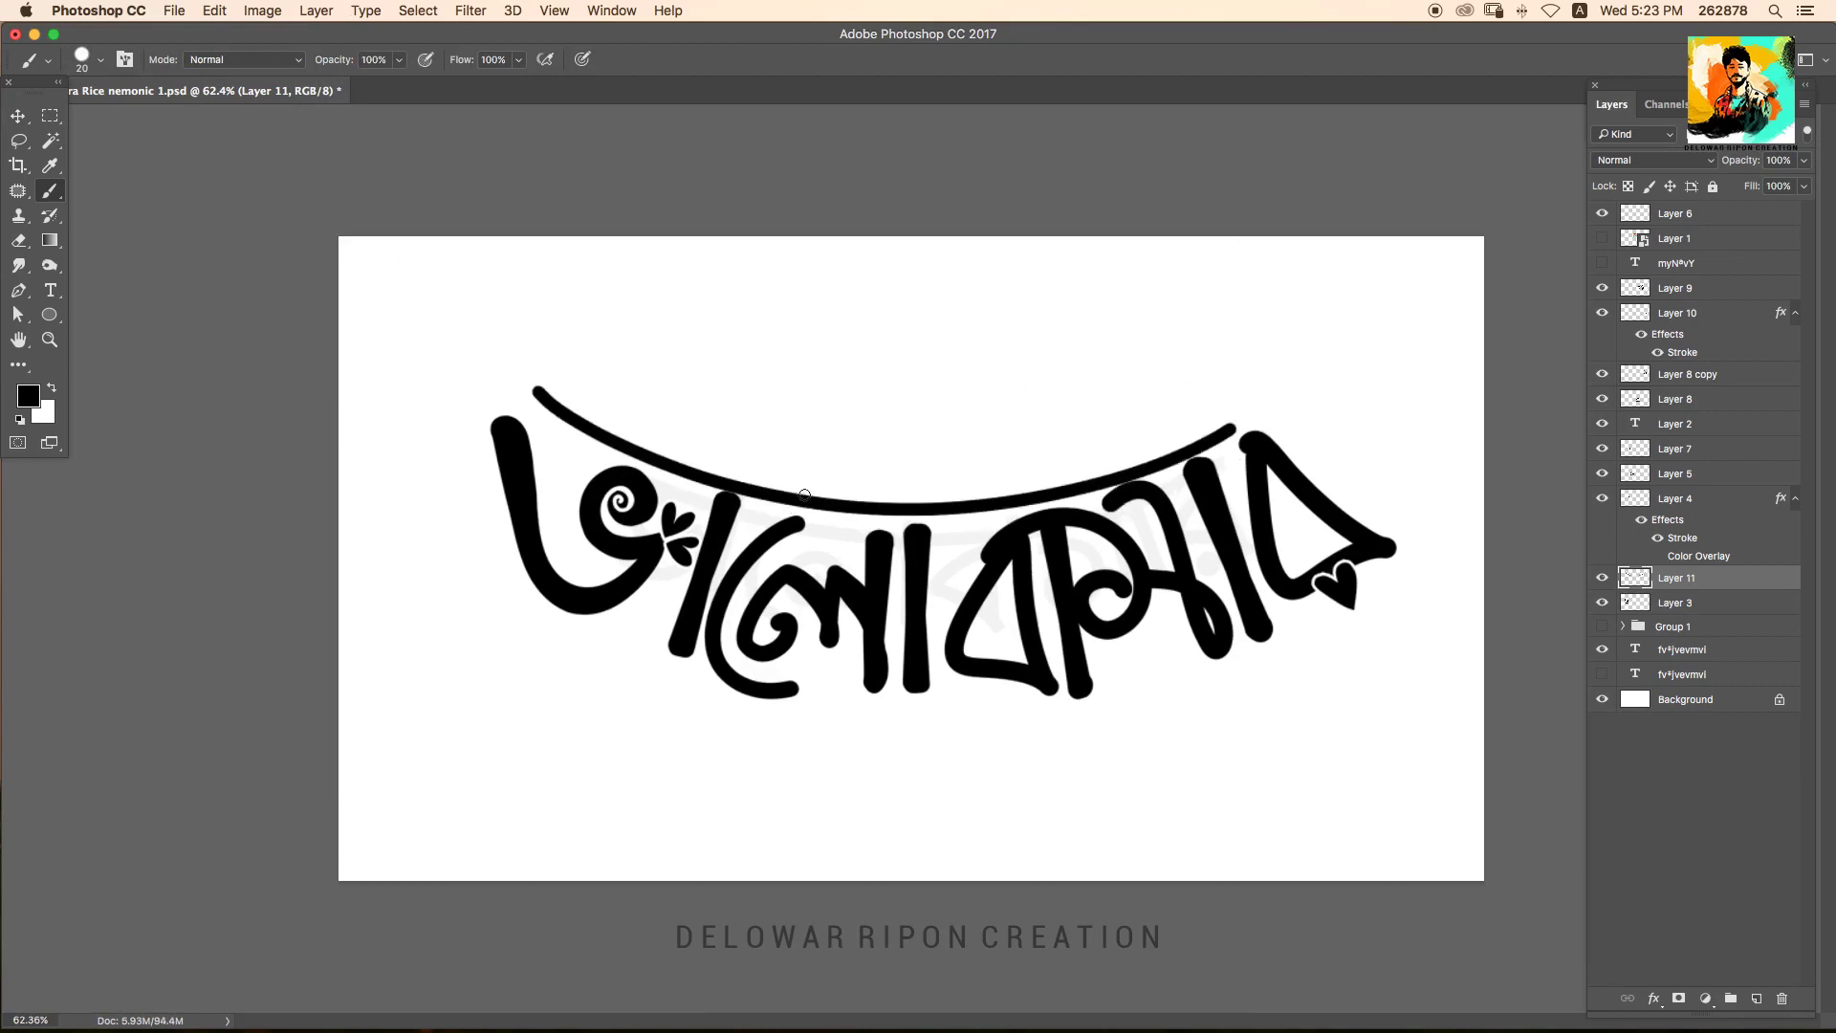
key(ctrl+z)
Enlarge the brush and paint a thick arc rising rightward across the letters' tops.
key(bracketright)
key(bracketright)
key(bracketright)
drag(537, 397, 1291, 397)
key(ctrl+z)
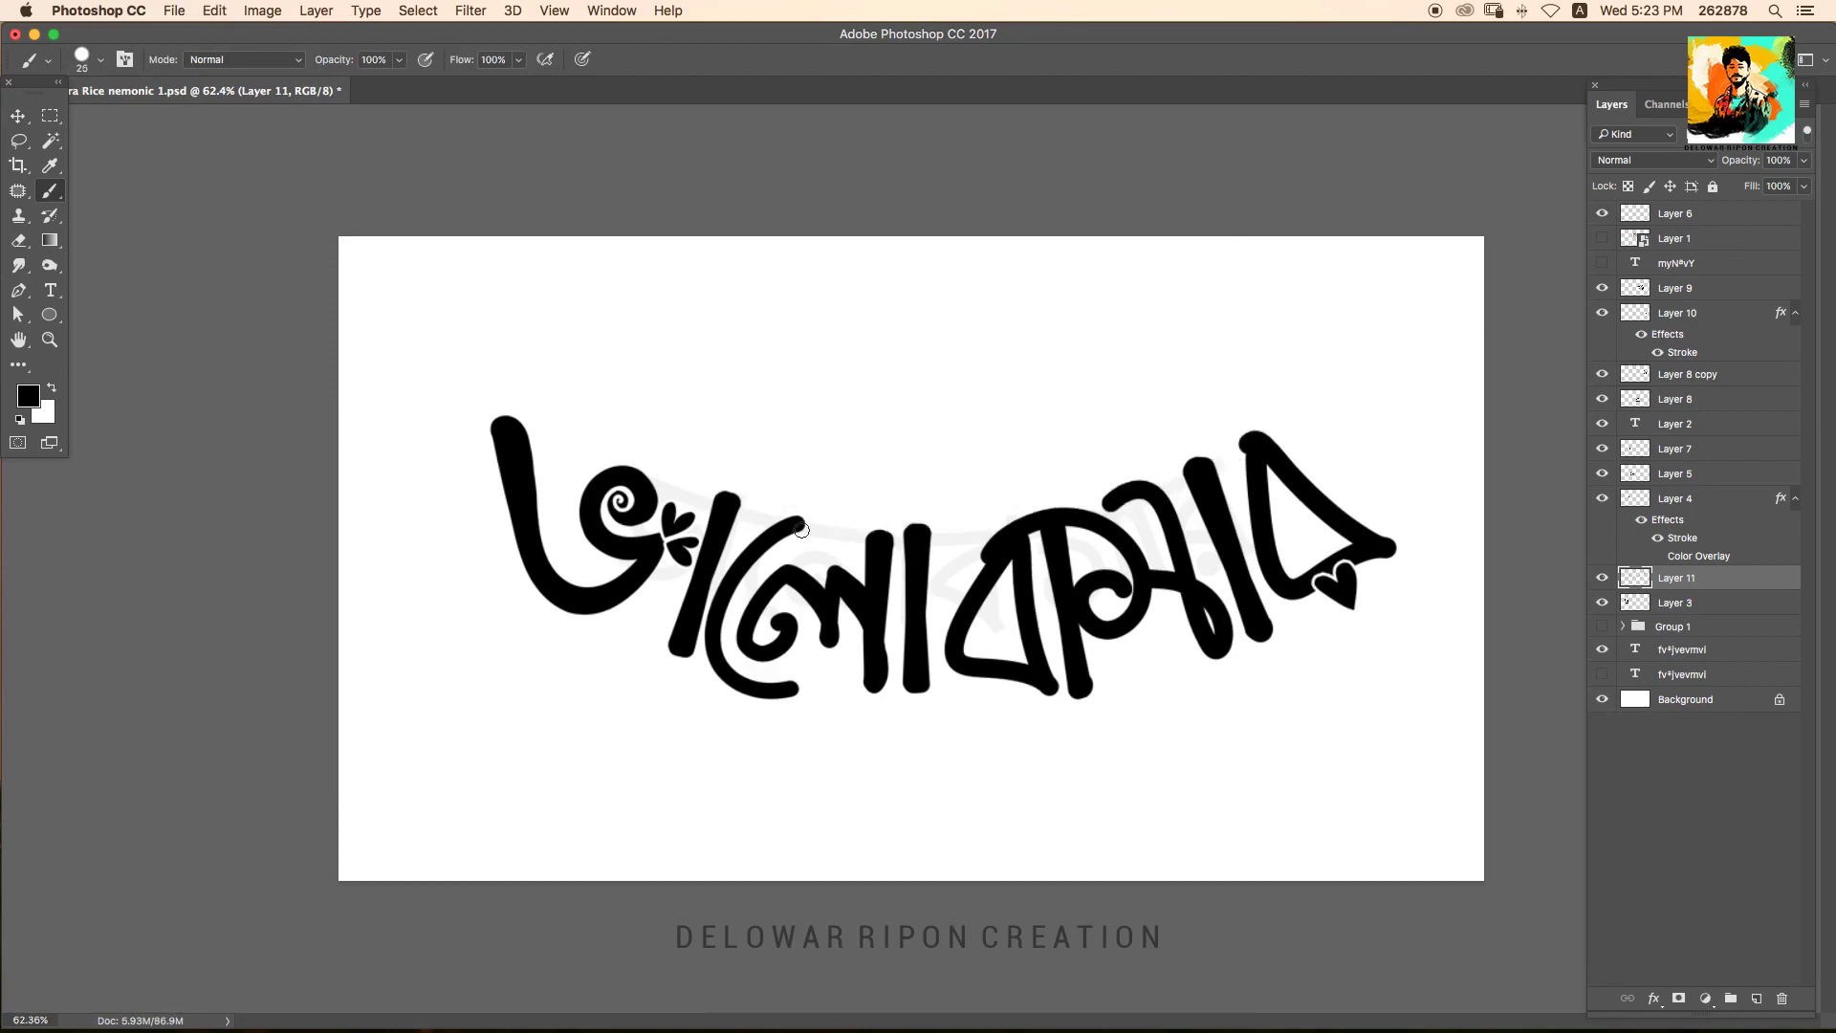
drag(543, 390, 1273, 450)
key(ctrl+z)
key(ctrl+z)
mouse_move(548, 404)
mouse_down()
mouse_move(1377, 383)
mouse_move(1315, 371)
mouse_up()
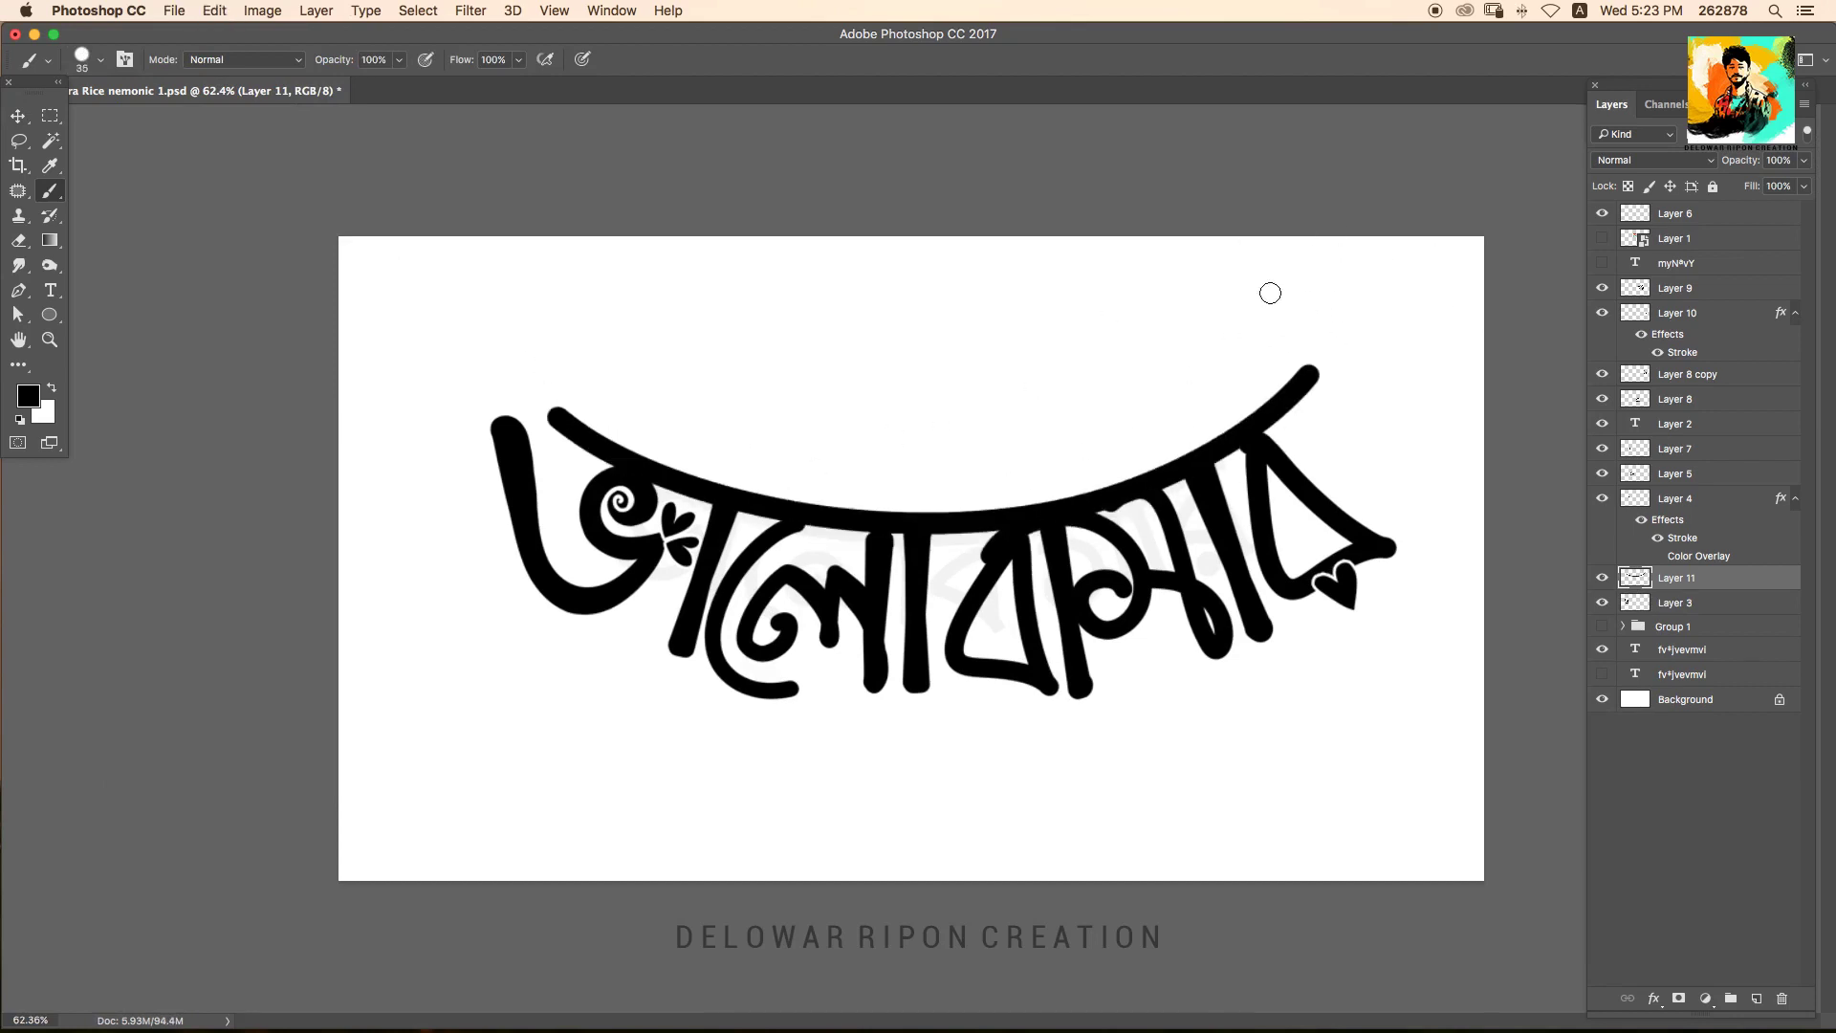
key(ctrl+z)
drag(554, 406, 1334, 369)
Nudge the ভা, লো, ম and other letter pieces up to meet the arc.
key(v)
drag(947, 511, 942, 501)
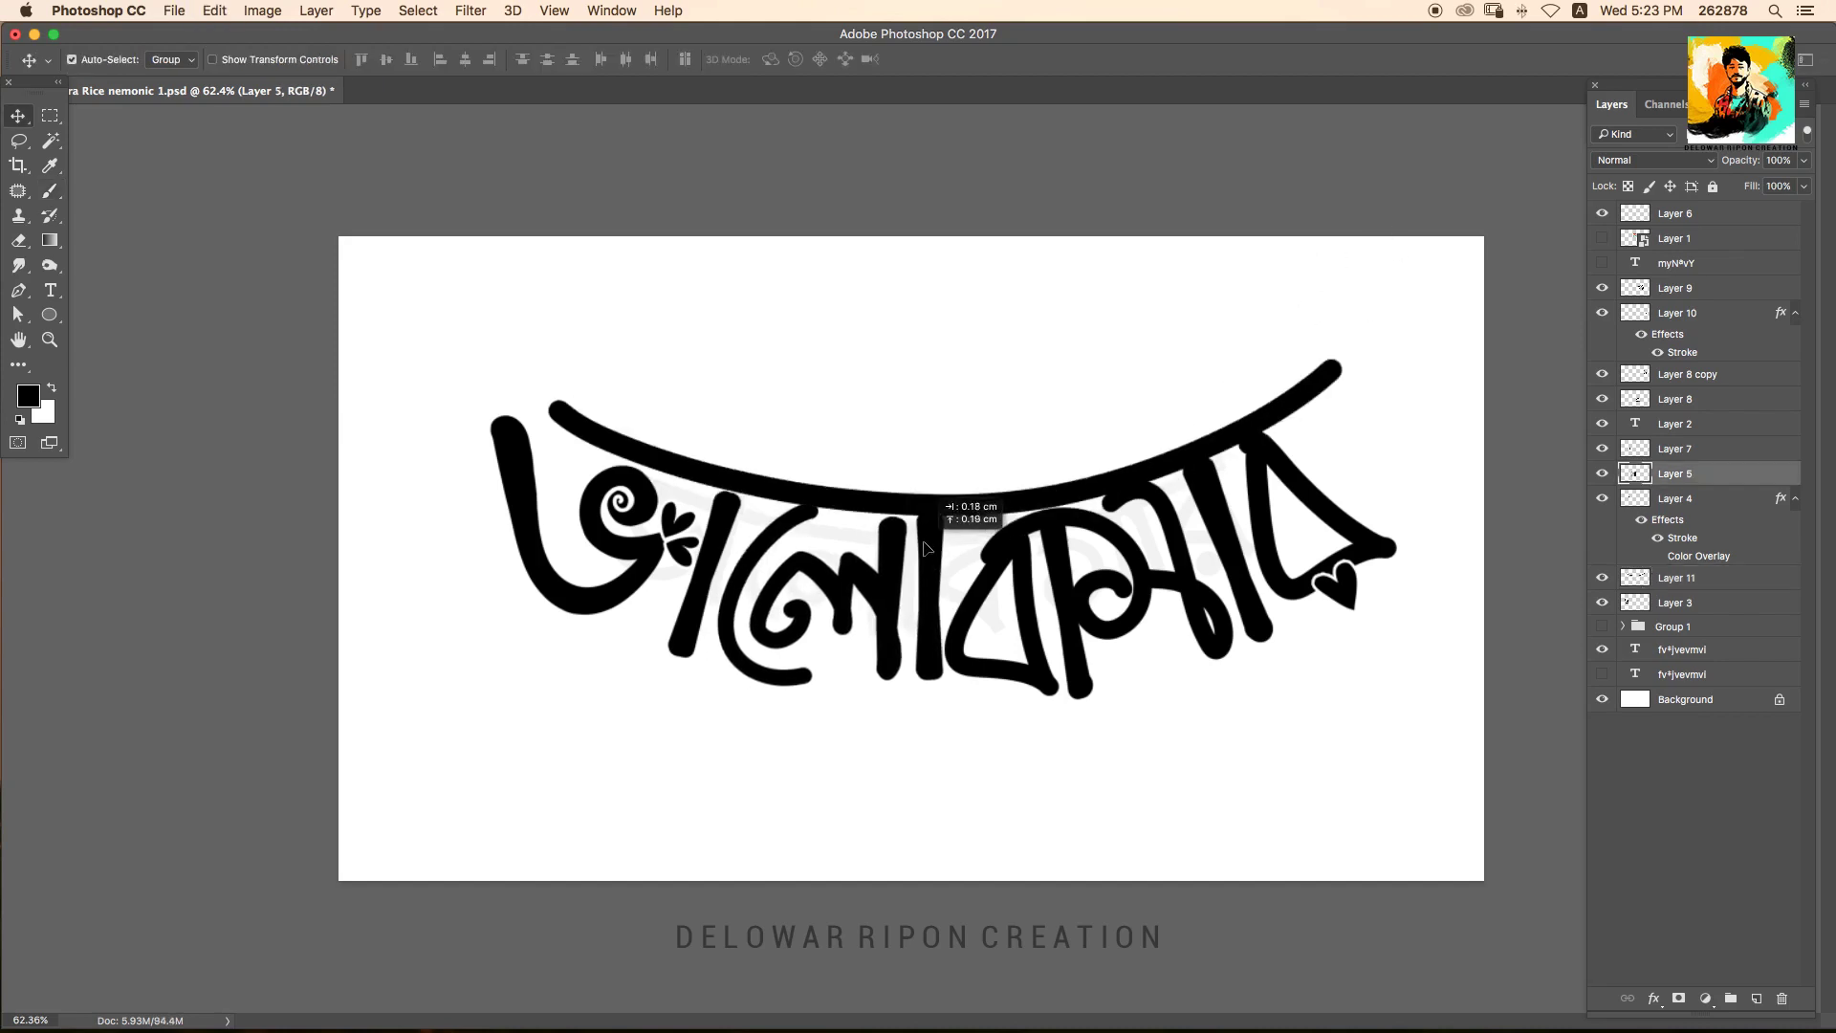
drag(720, 514, 710, 524)
drag(574, 535, 570, 531)
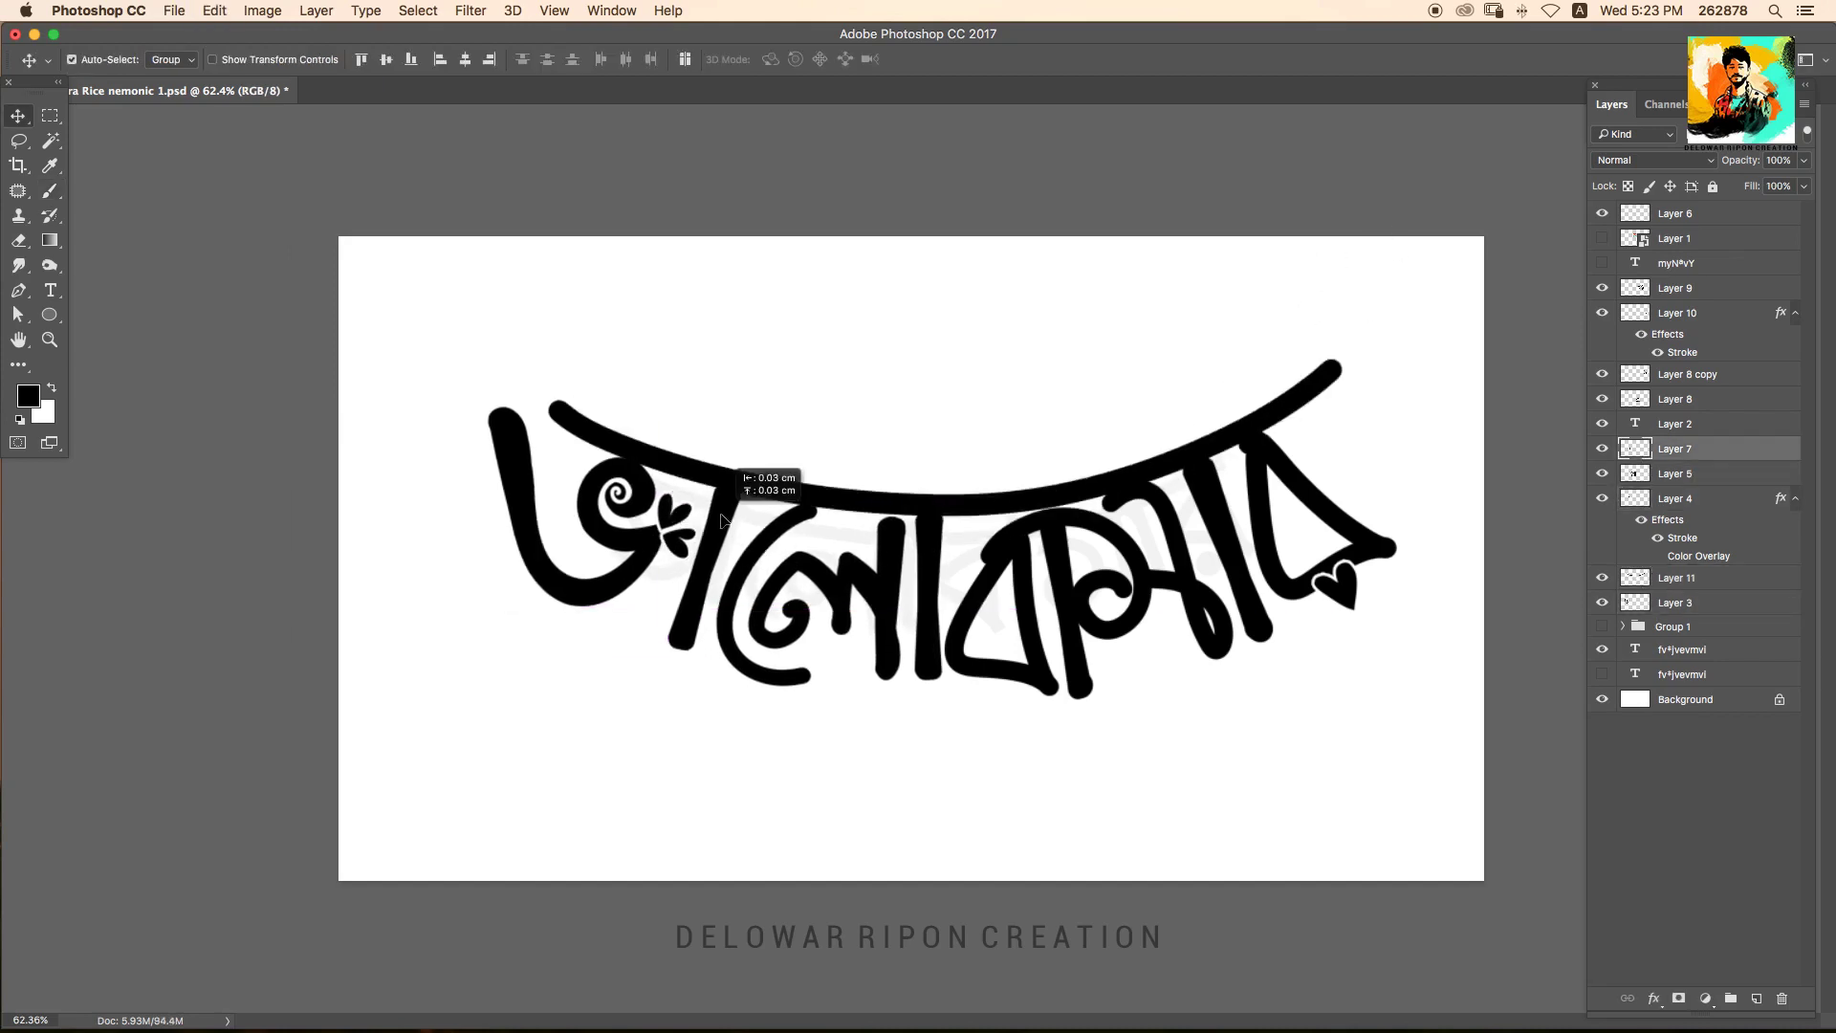
drag(775, 522, 779, 526)
drag(1004, 554, 1052, 449)
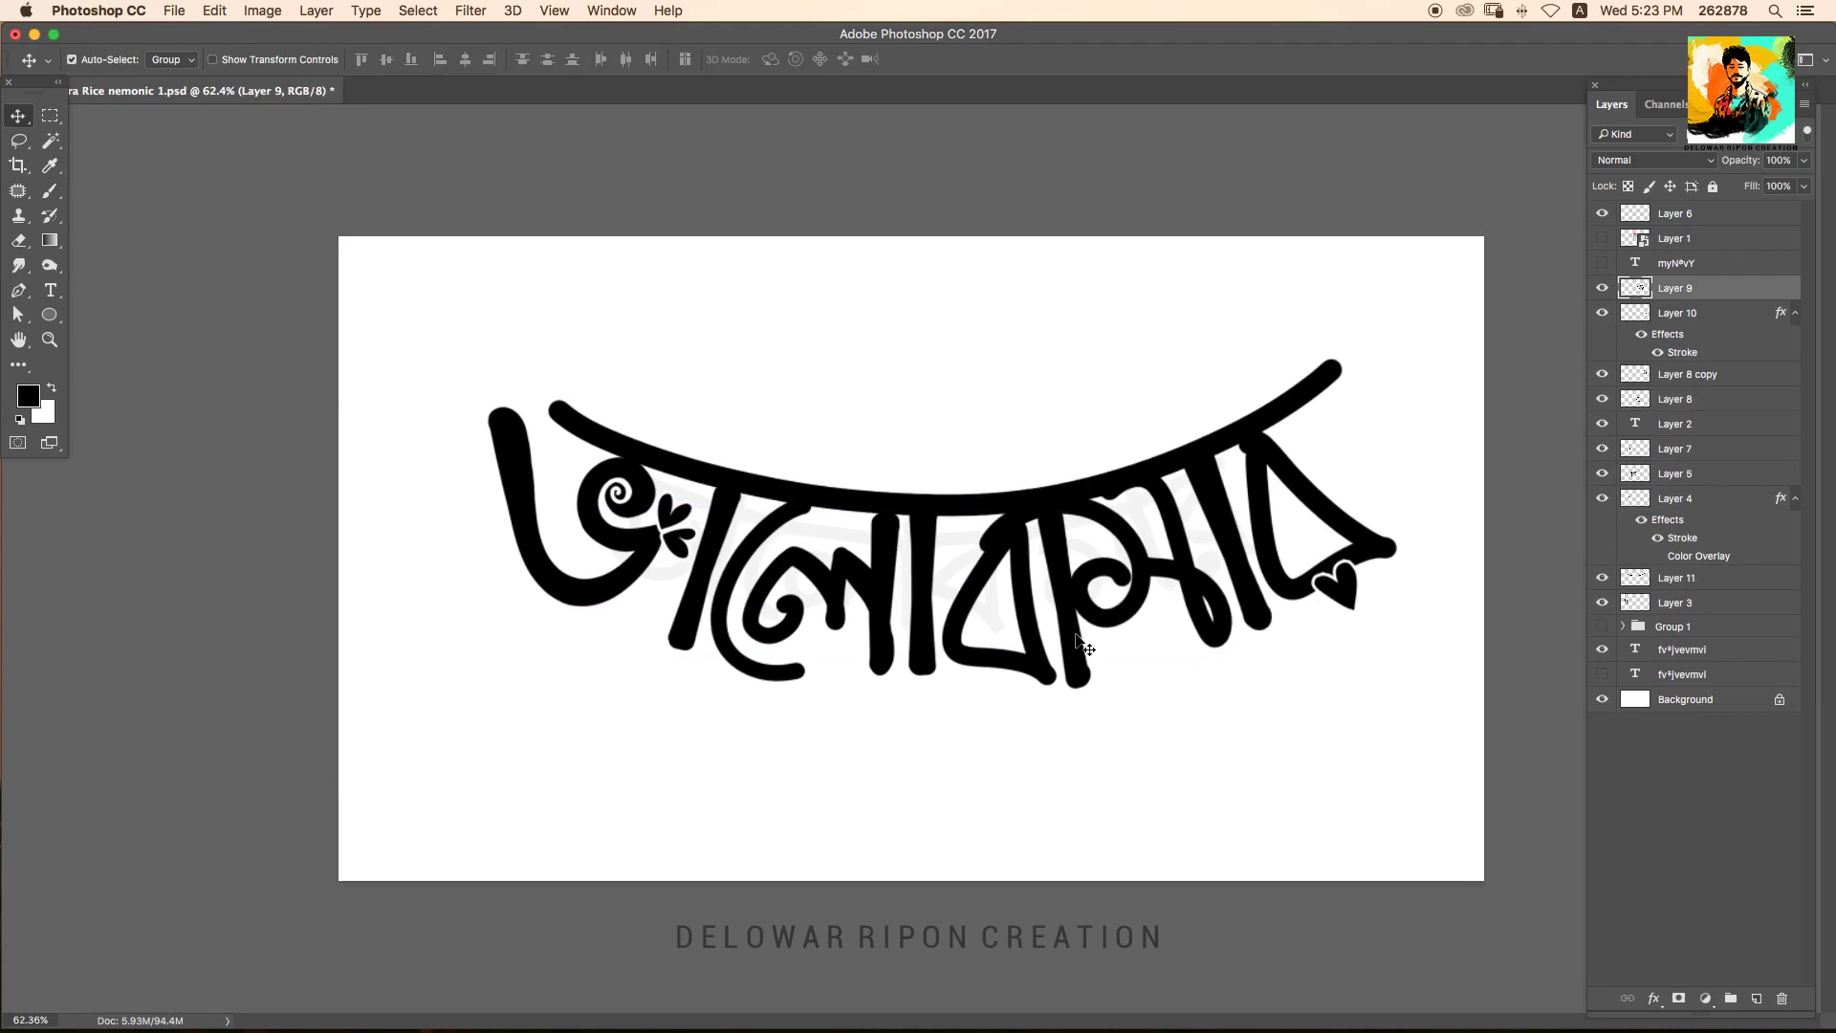
drag(1138, 583, 1186, 536)
Rotate the last letter র about 13 degrees.
click(1329, 497)
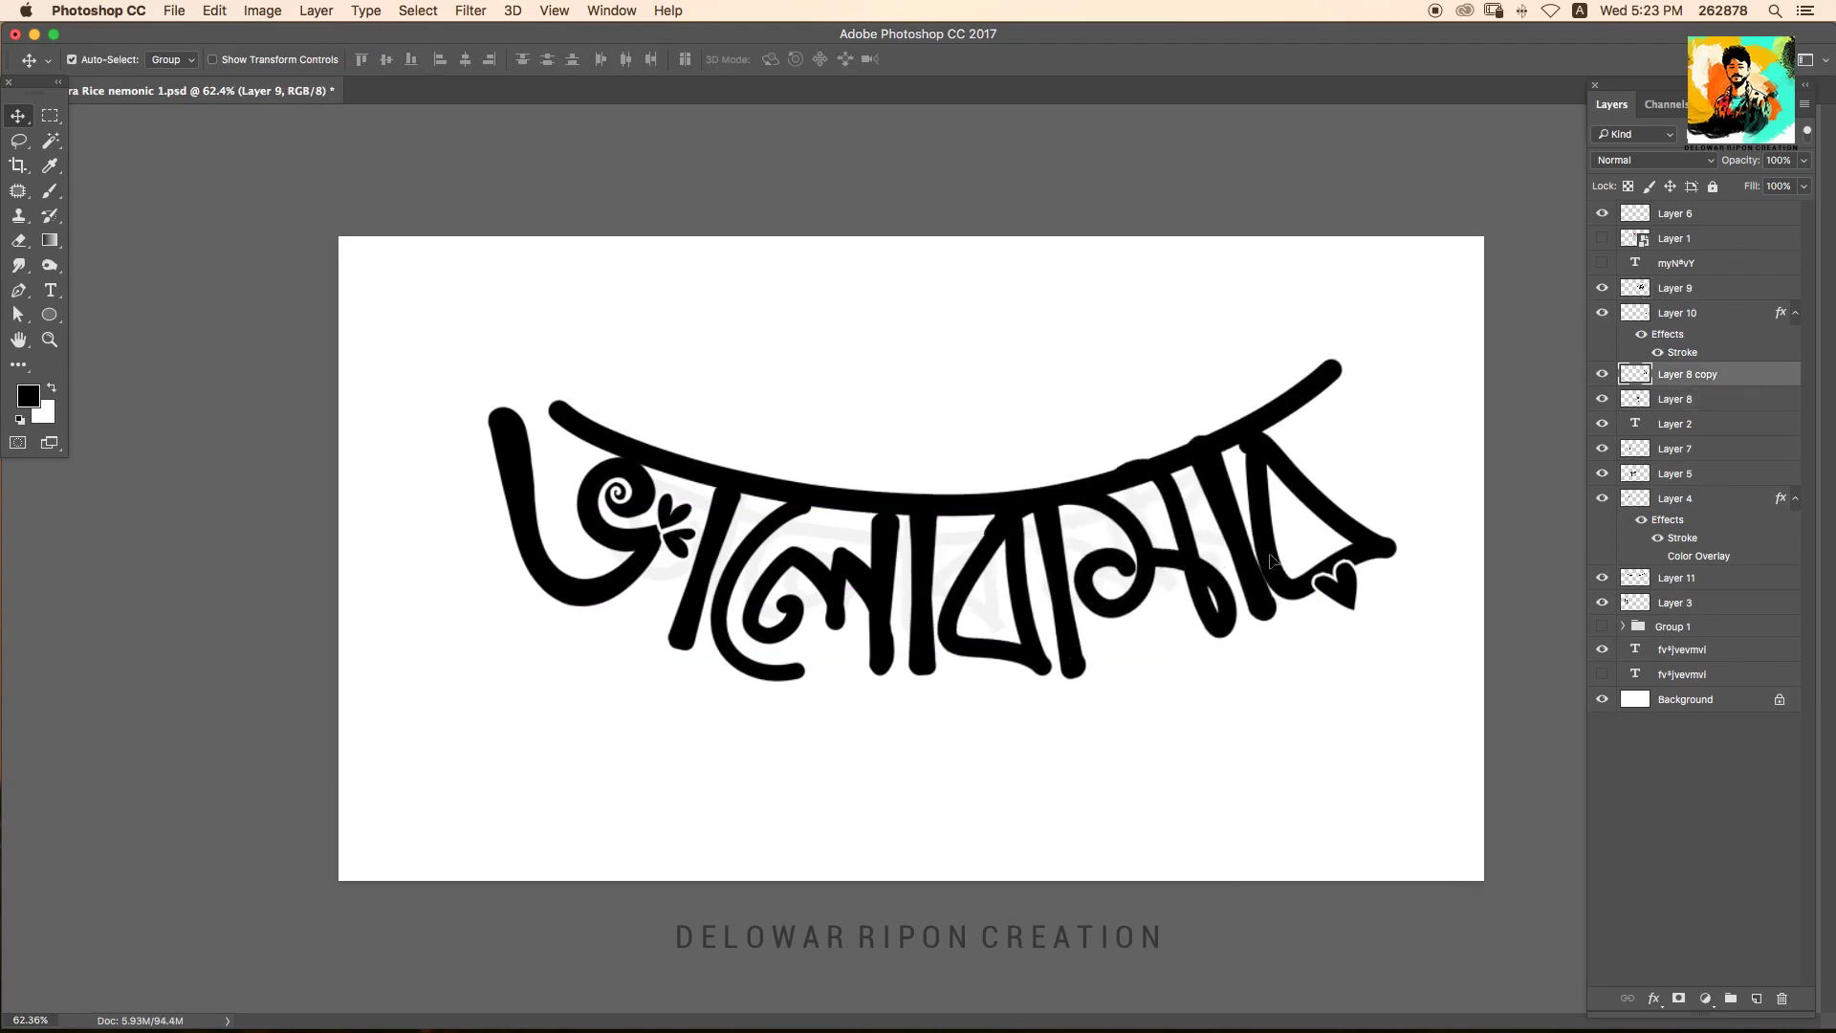
key(ctrl+t)
mouse_move(1419, 545)
mouse_down()
mouse_move(1467, 551)
mouse_move(1375, 539)
mouse_up()
key(Return)
Erase a small gap in the tip of the arc's top stroke.
click(1335, 405)
key(e)
scroll(1367, 361, up, 3)
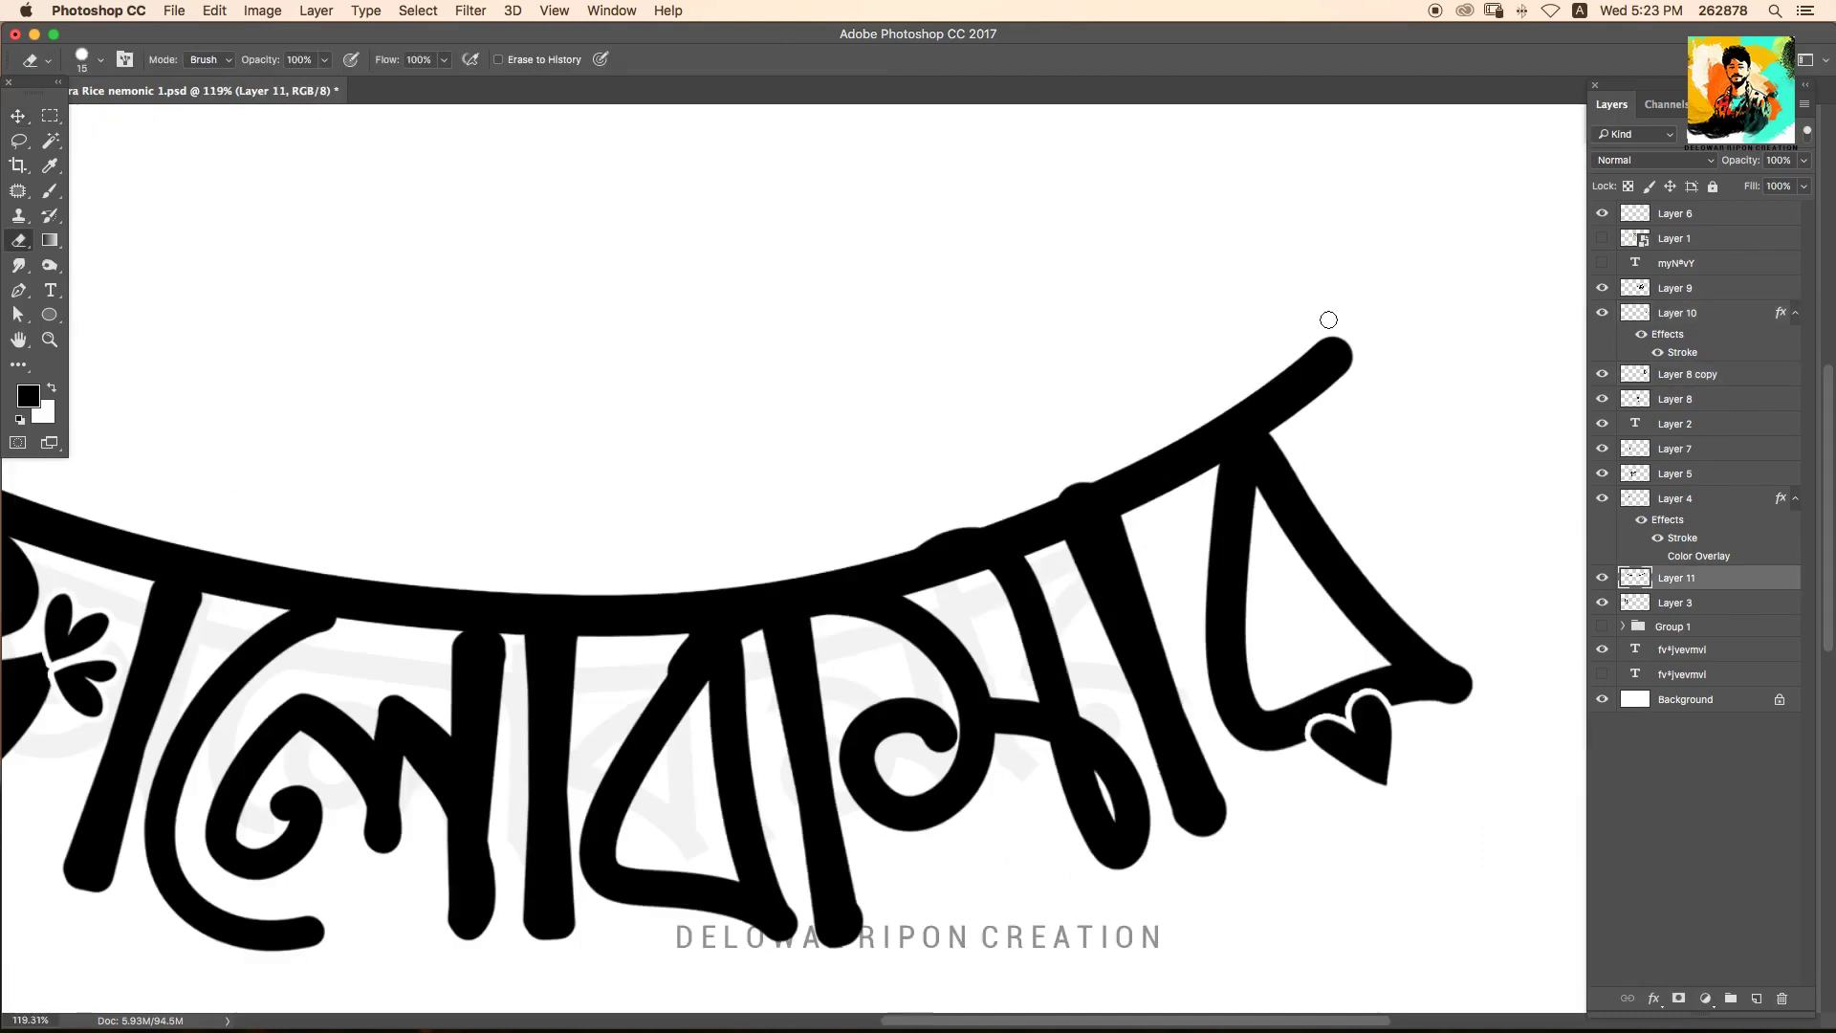
scroll(1316, 361, down, 3)
scroll(751, 375, up, 3)
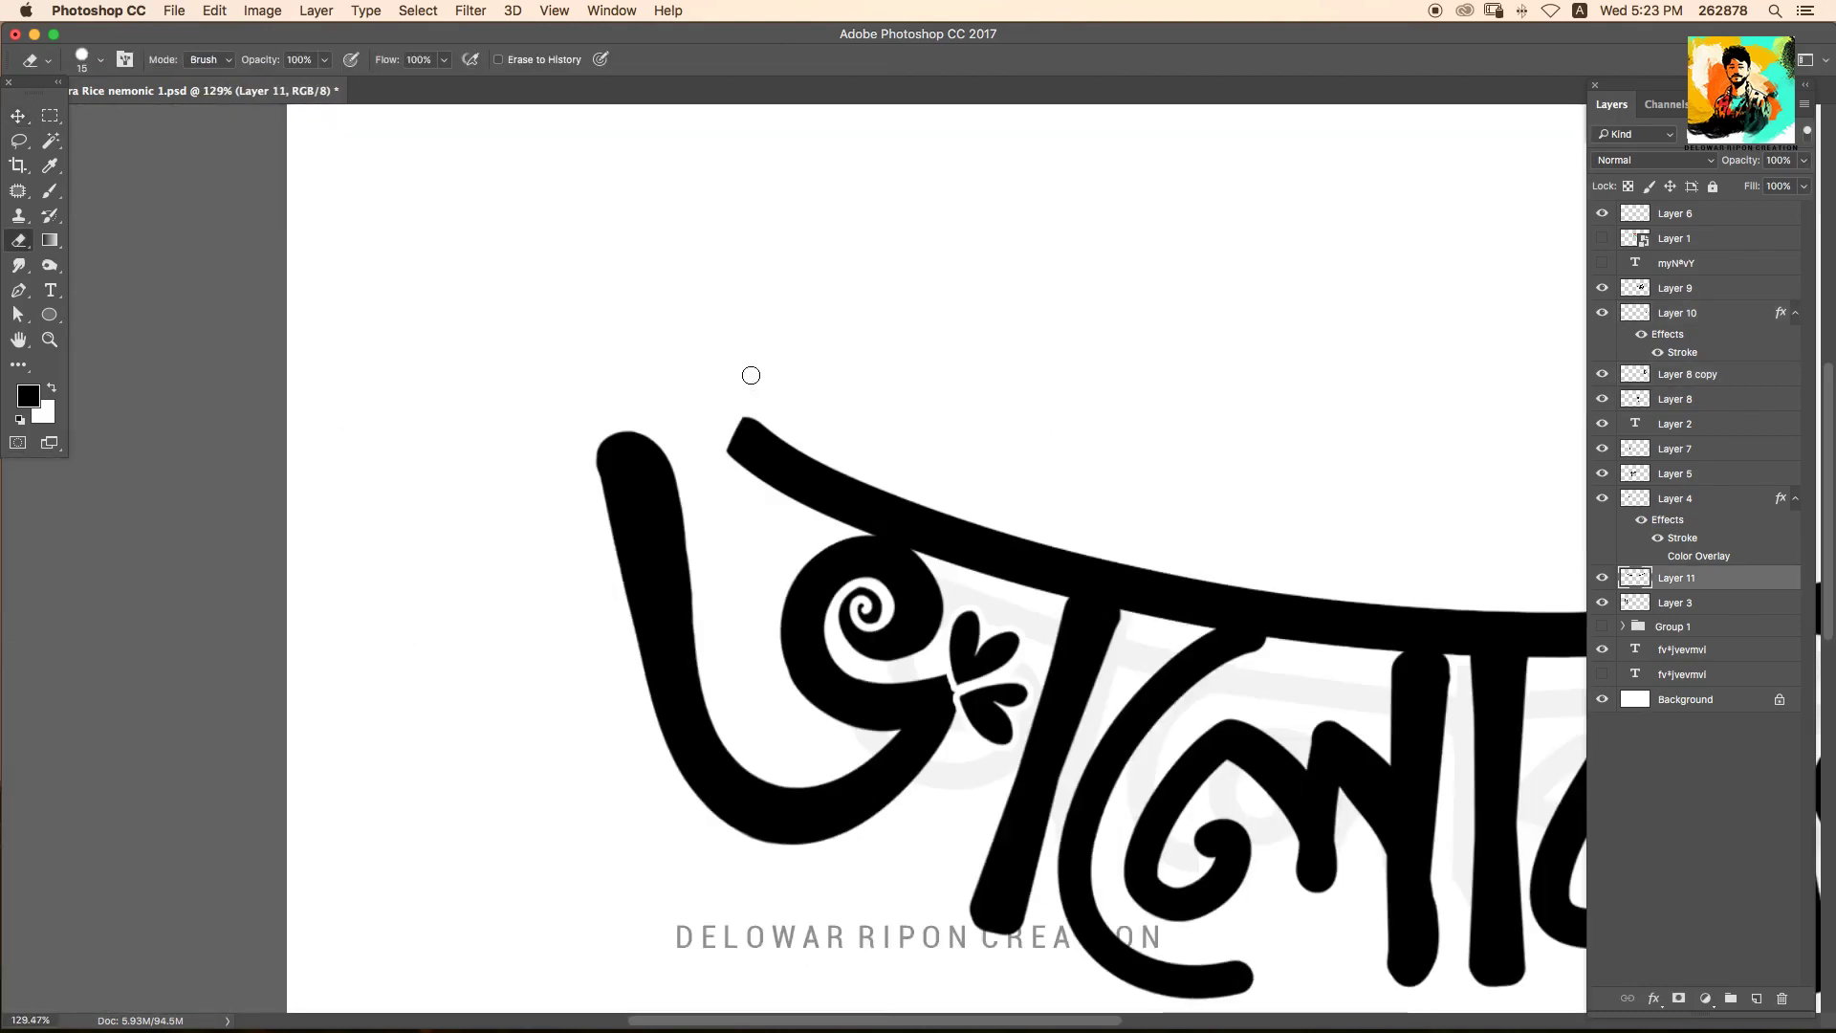
drag(783, 435, 750, 477)
scroll(768, 420, down, 3)
key(v)
scroll(1147, 449, up, 2)
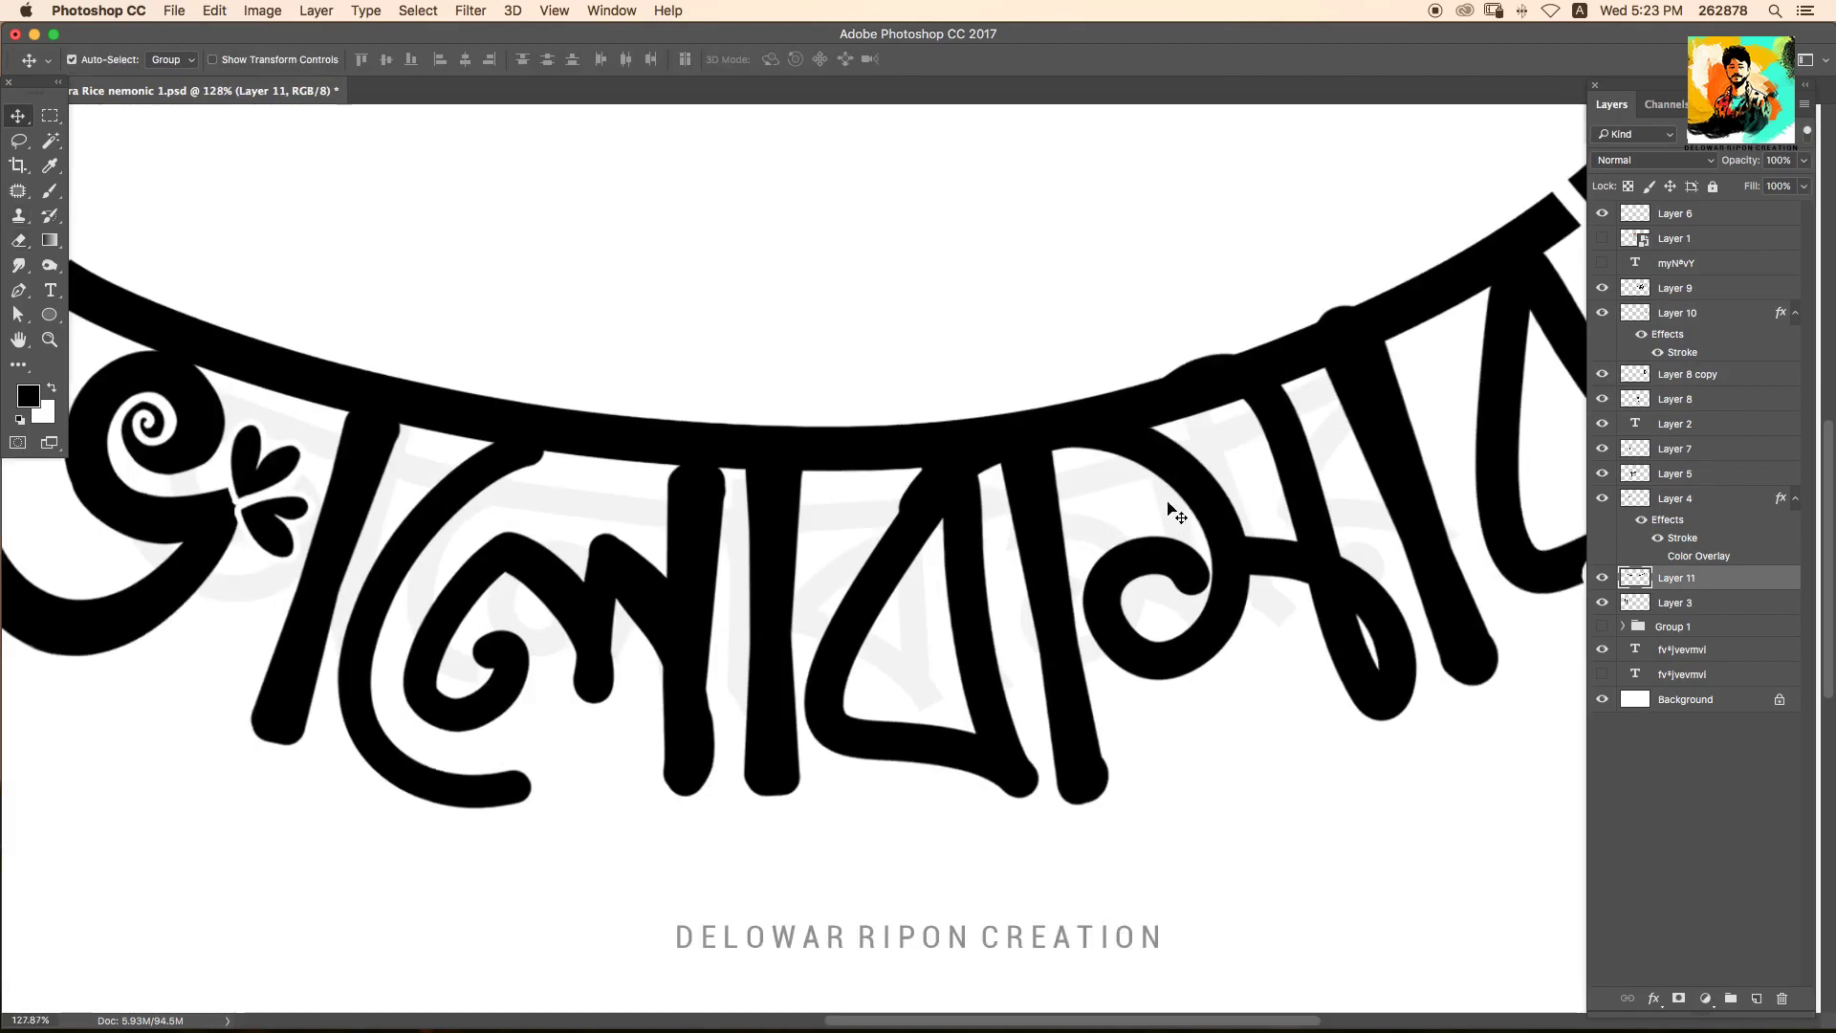
scroll(1180, 512, down, 1)
scroll(1186, 529, down, 1)
scroll(1119, 478, up, 3)
Thicken the inner edges of the letter's triangle with a larger brush.
click(1057, 599)
key(p)
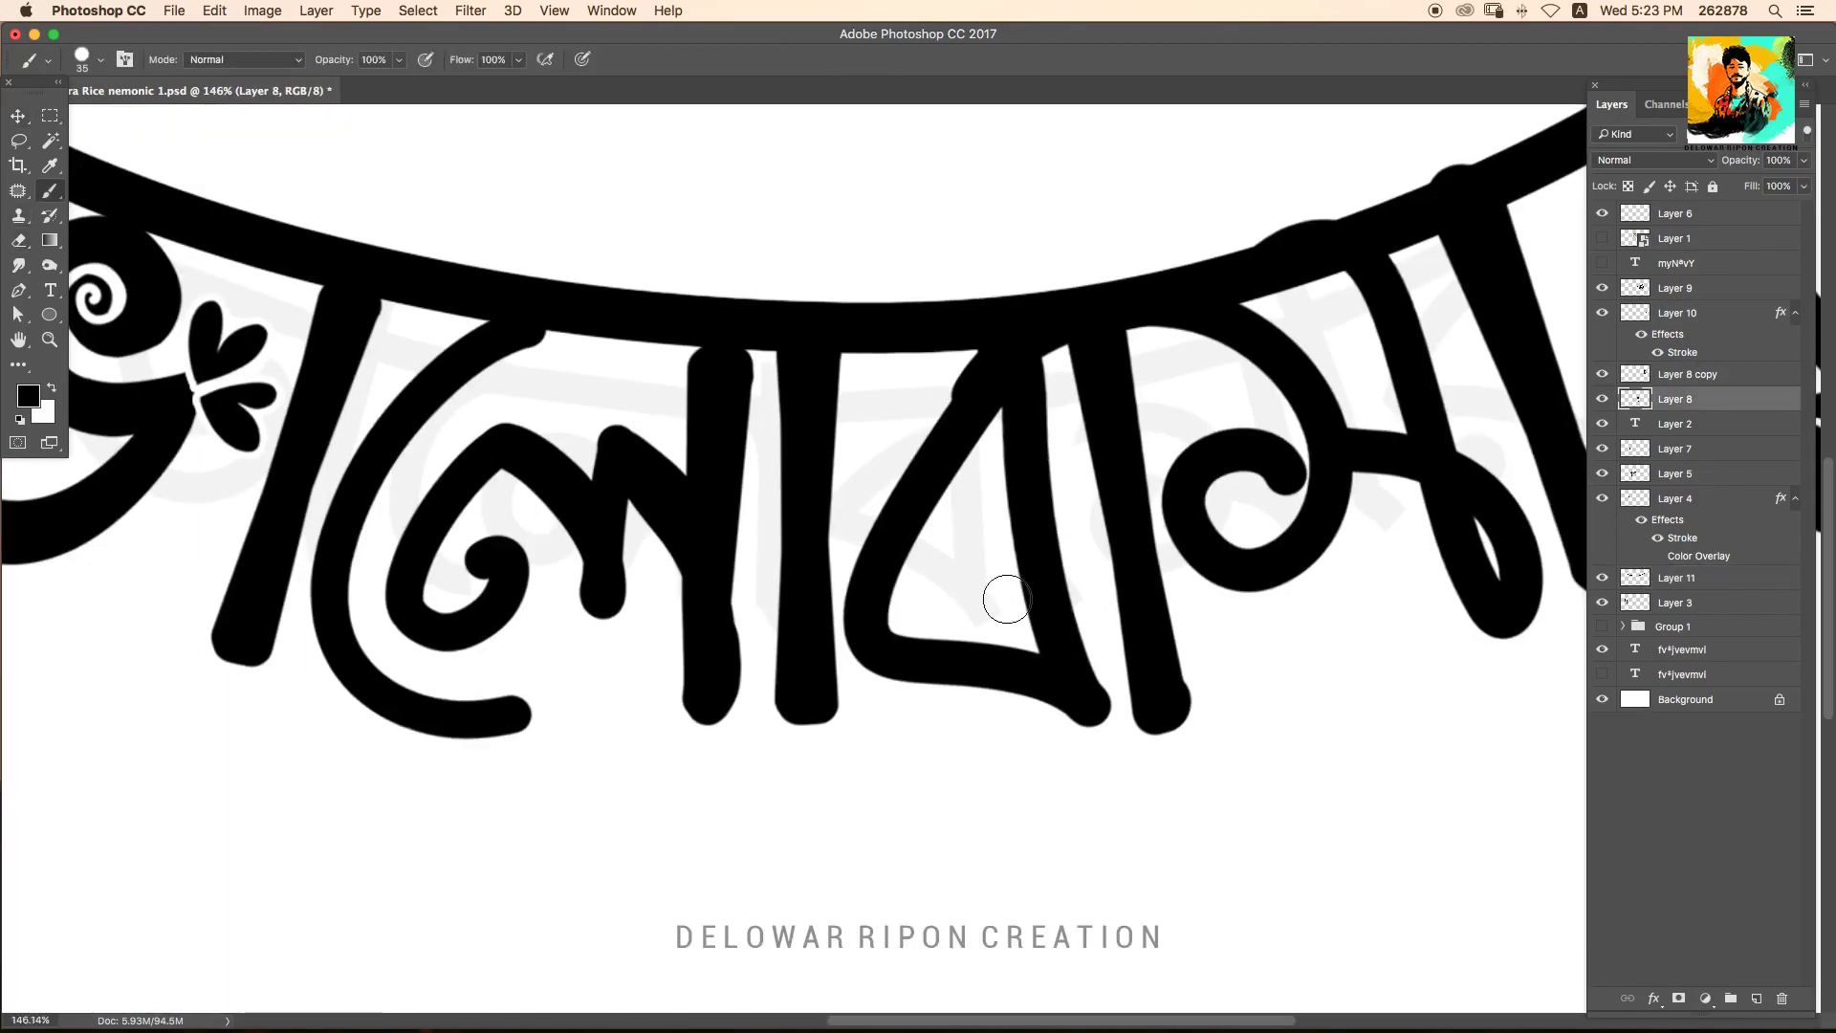
key(b)
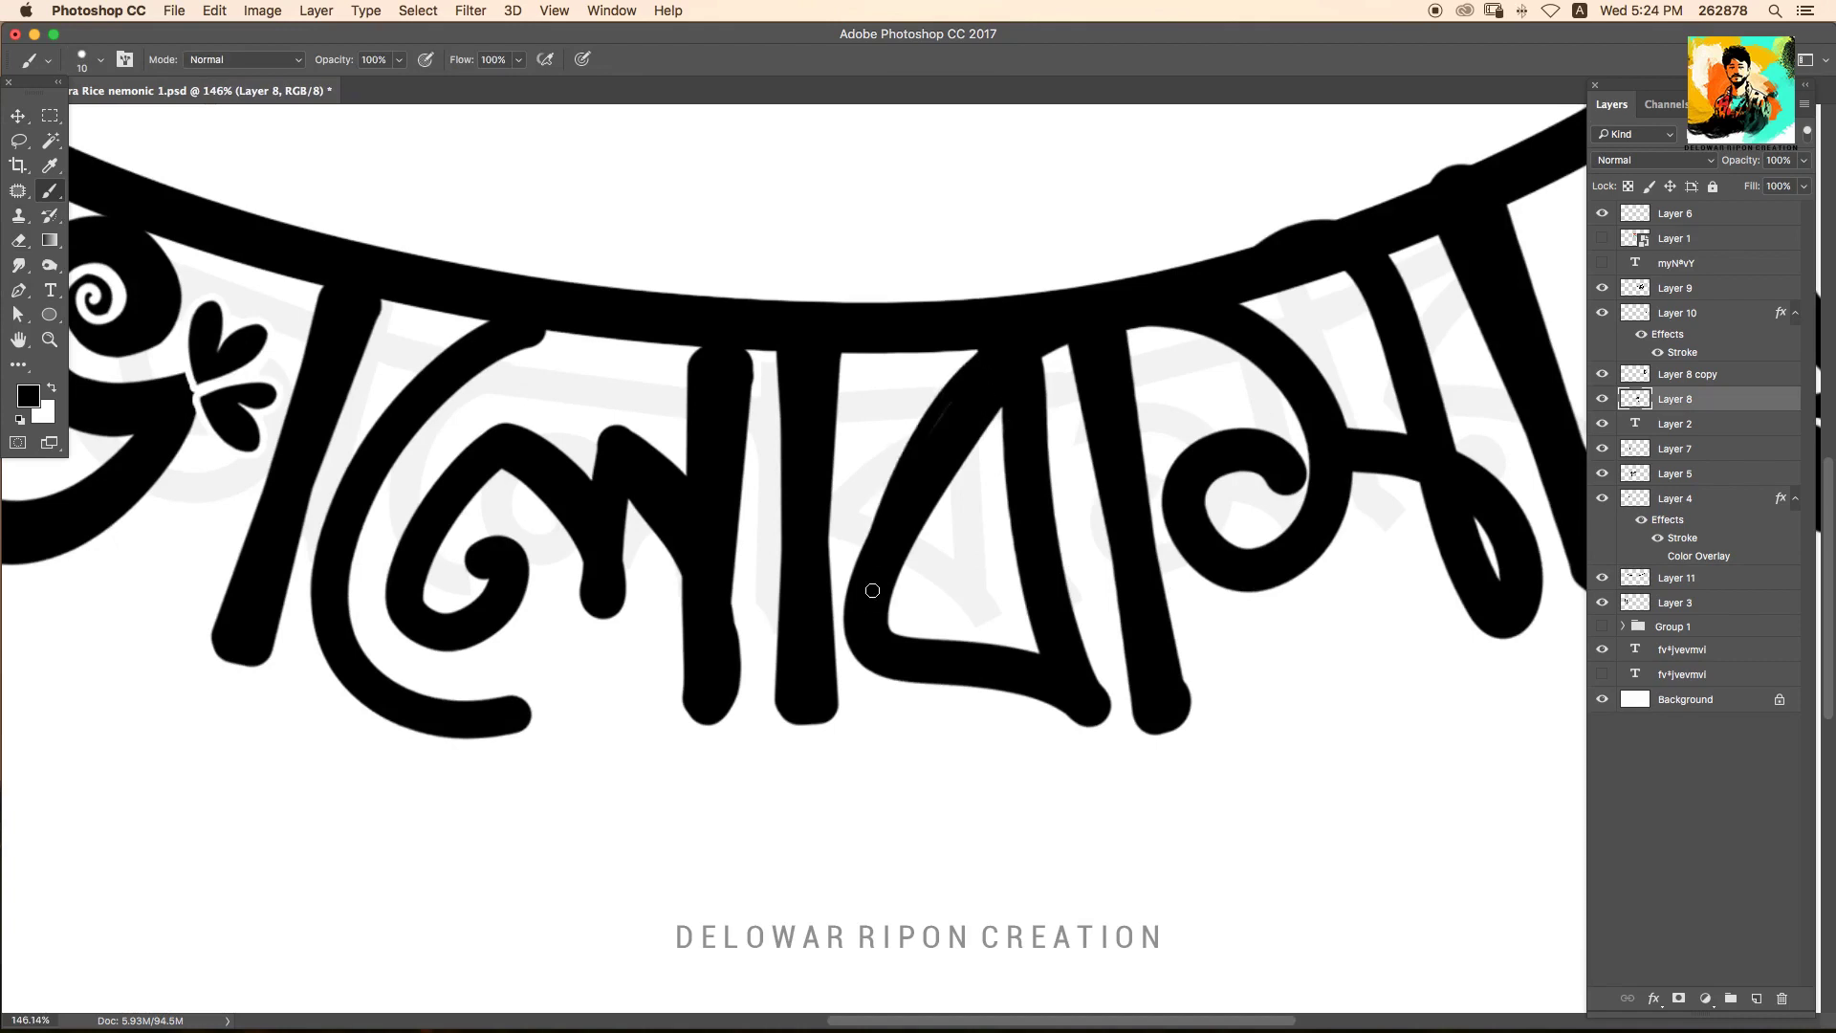
key(bracketright)
key(bracketright)
drag(1016, 436, 1044, 656)
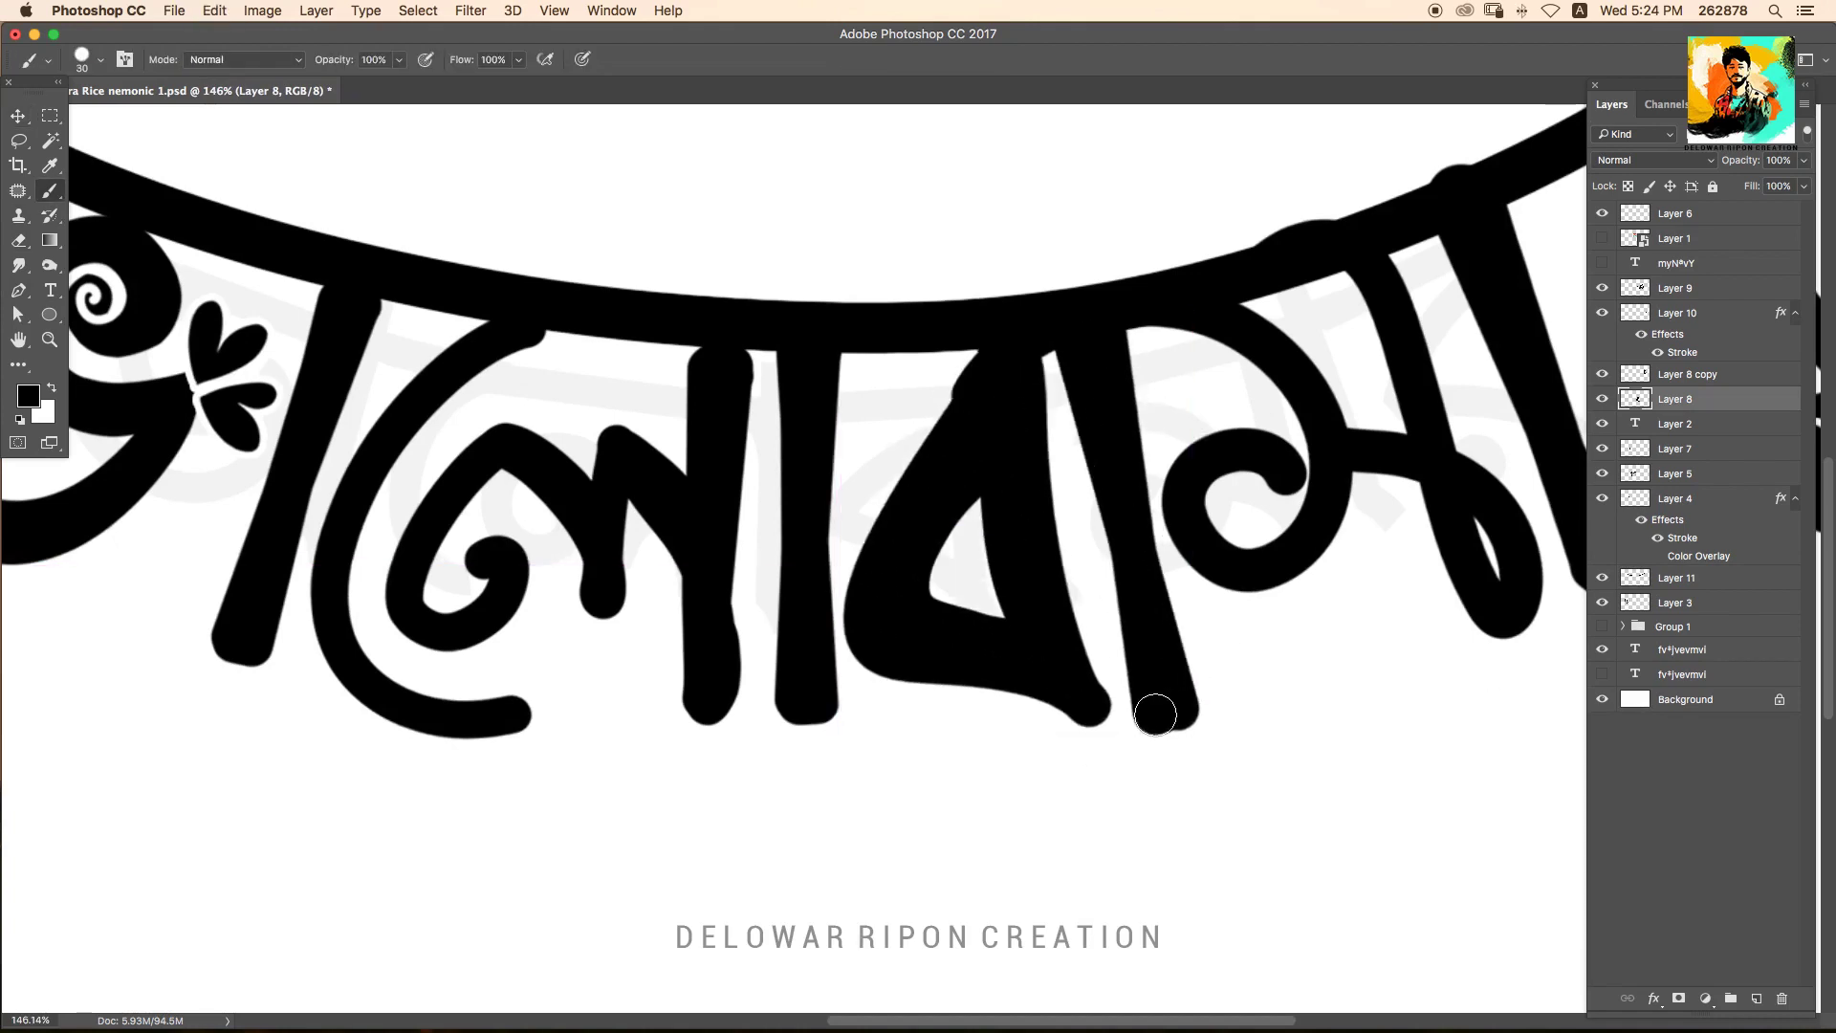
Raise the heart, thicken the triangle's inner edge, and settle the heart beside the last letter.
key(v)
scroll(1147, 412, right, 5)
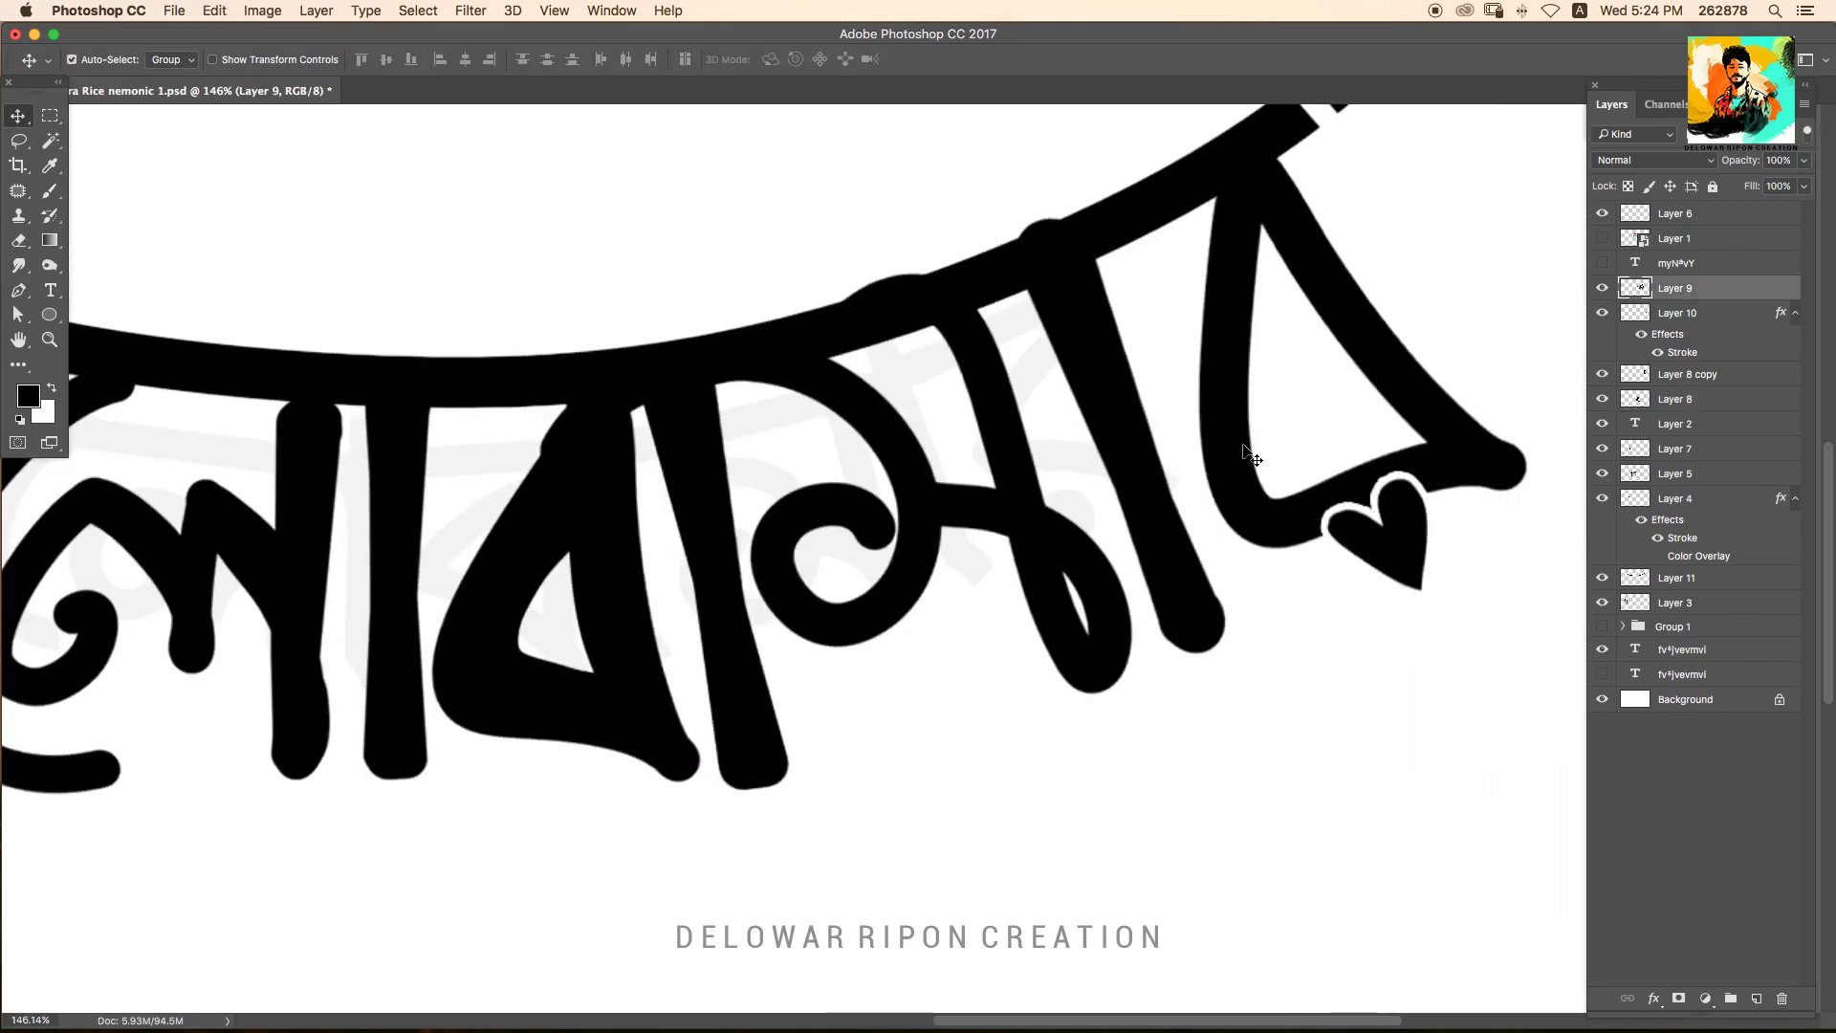
drag(1281, 574, 1275, 494)
key(b)
mouse_move(1272, 239)
mouse_down()
mouse_move(1415, 440)
mouse_move(1310, 448)
mouse_up()
key(v)
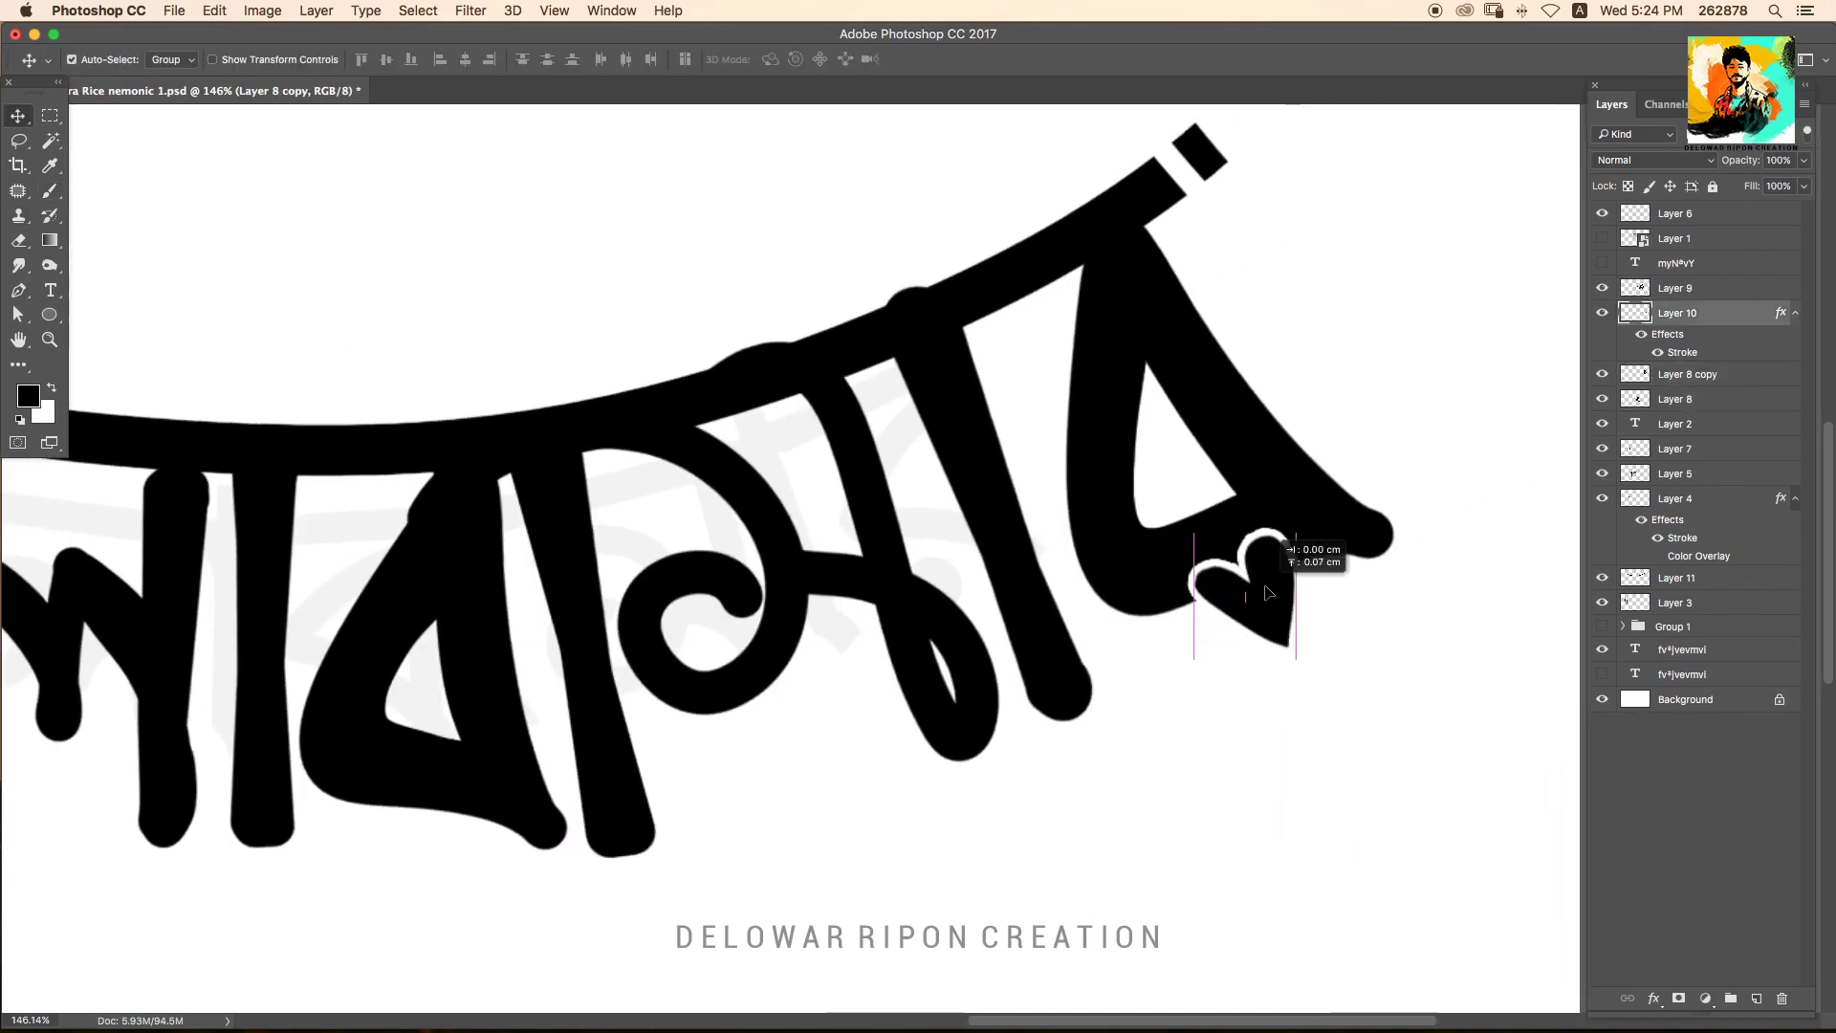
drag(1238, 569, 1234, 564)
scroll(1234, 564, down, 3)
drag(1041, 572, 880, 669)
Reshape the swirl by erasing part of its tail and painting a new spiral curl.
key(b)
scroll(860, 440, up, 3)
drag(986, 631, 889, 621)
key(ctrl+z)
key(e)
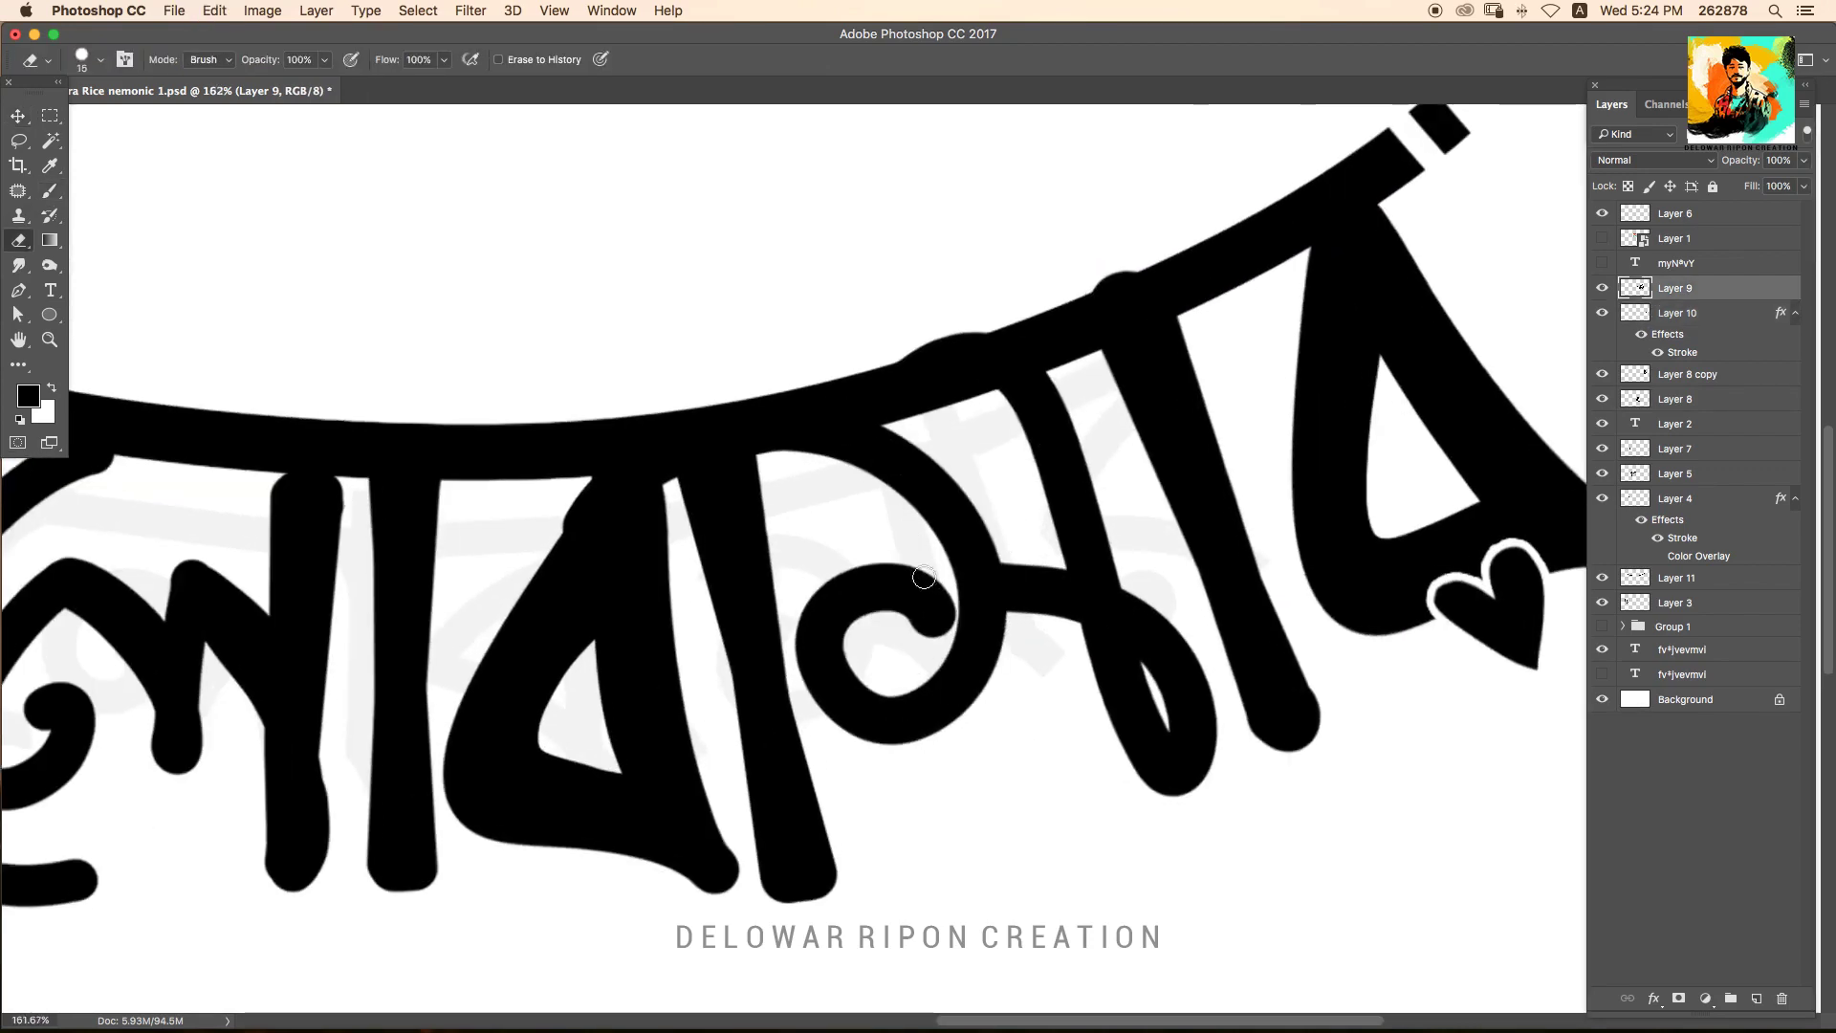
scroll(947, 641, up, 3)
drag(956, 545, 940, 650)
key(b)
scroll(949, 667, down, 2)
drag(839, 393, 909, 585)
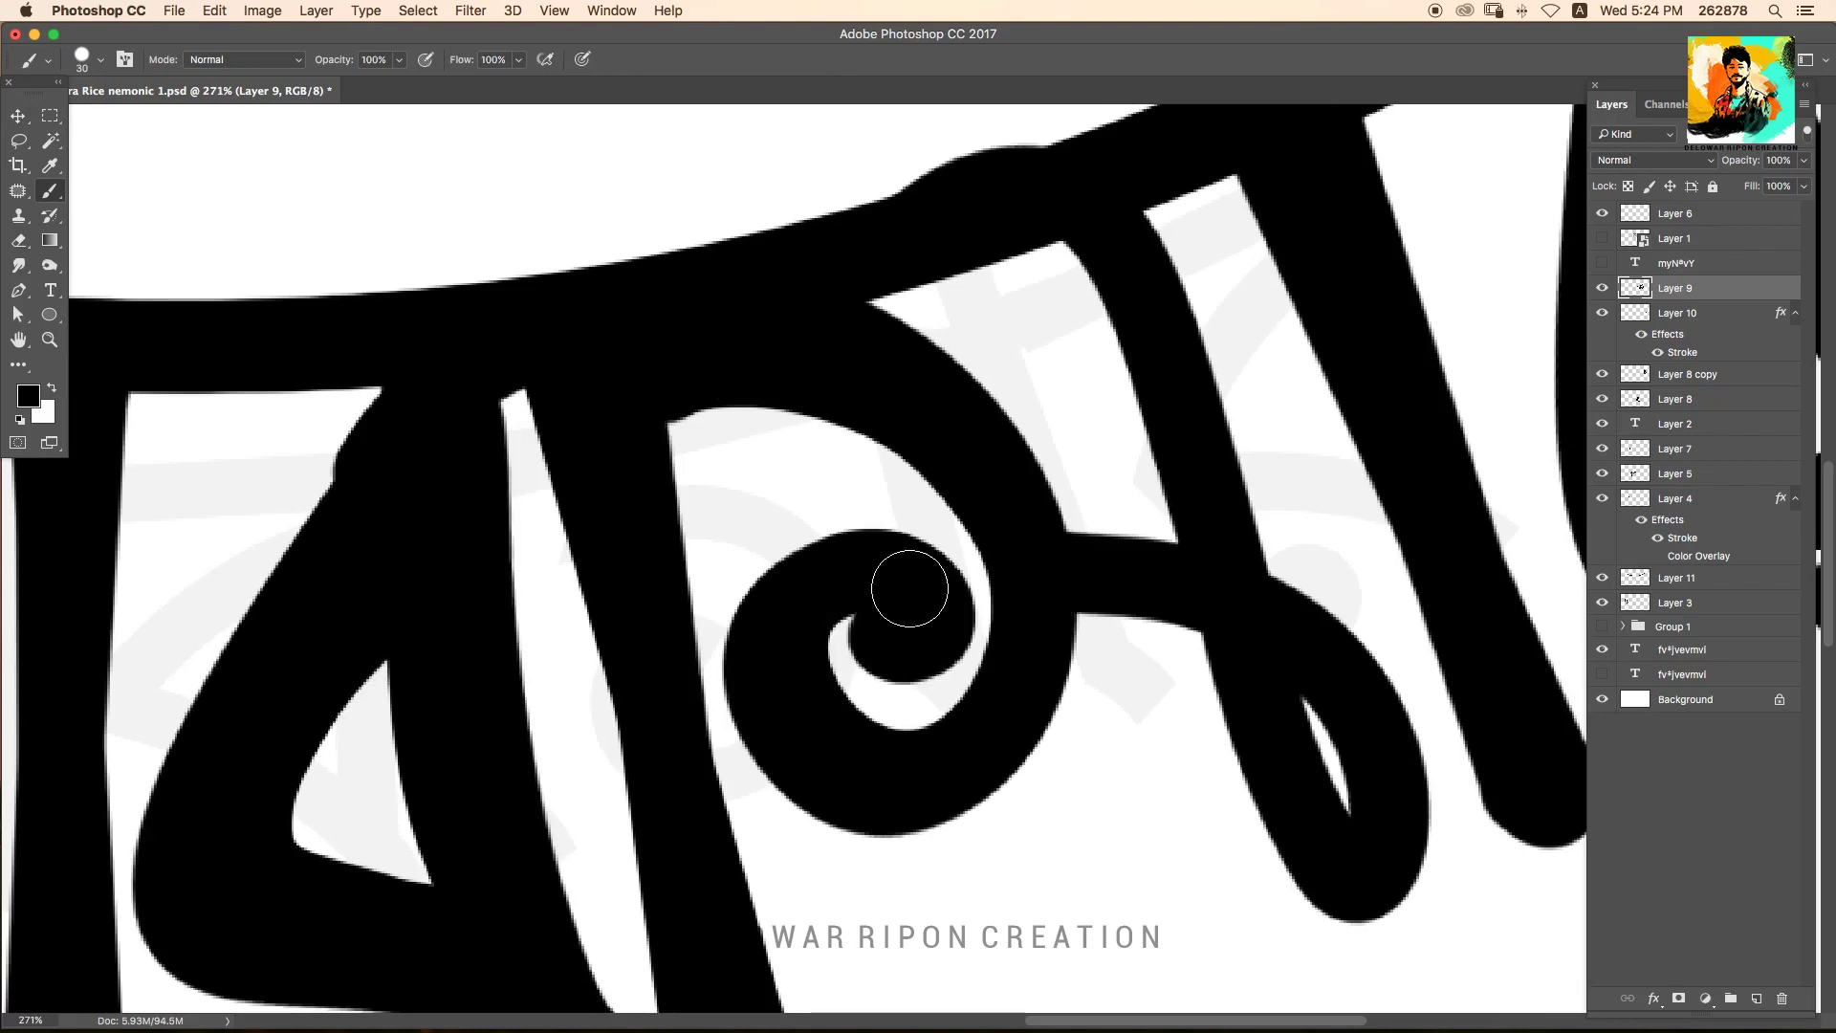
Thicken the diagonal stroke and spiral's inner edge, and smooth the bump on the curve's top.
scroll(909, 585, down, 3)
scroll(1081, 430, up, 3)
drag(1009, 278, 1255, 788)
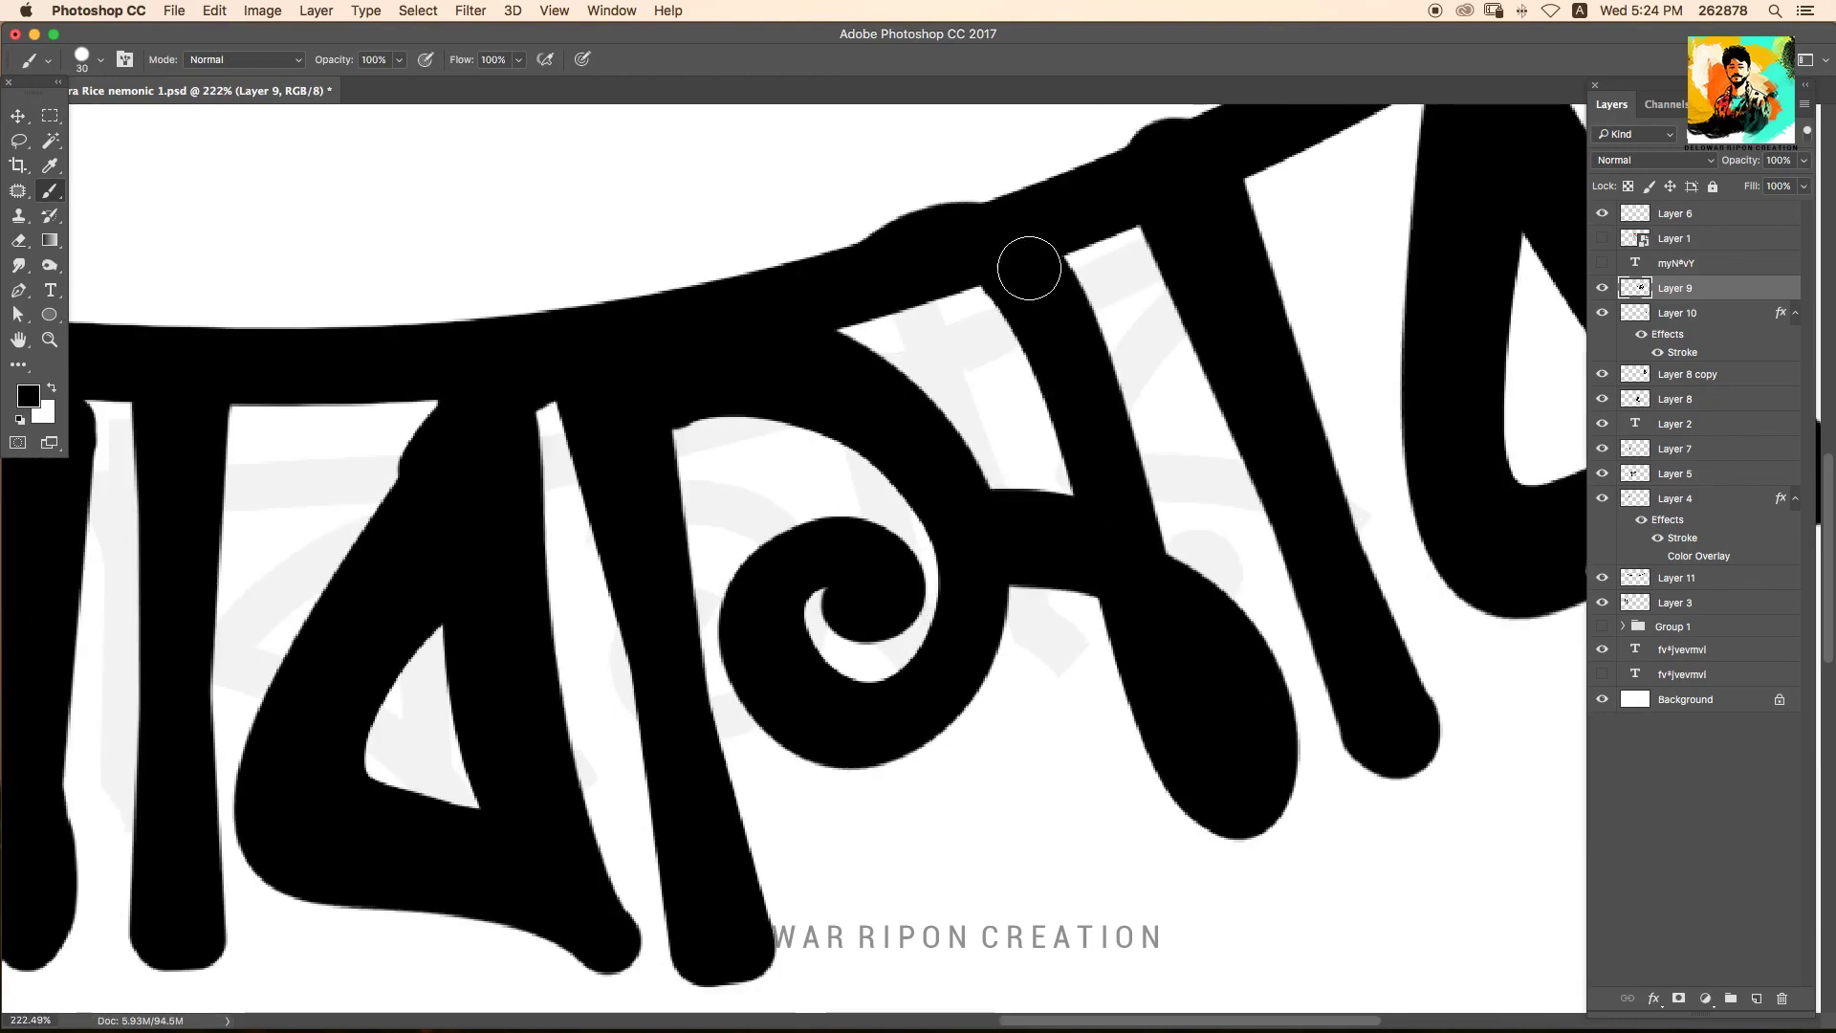
key(e)
drag(865, 235, 1018, 177)
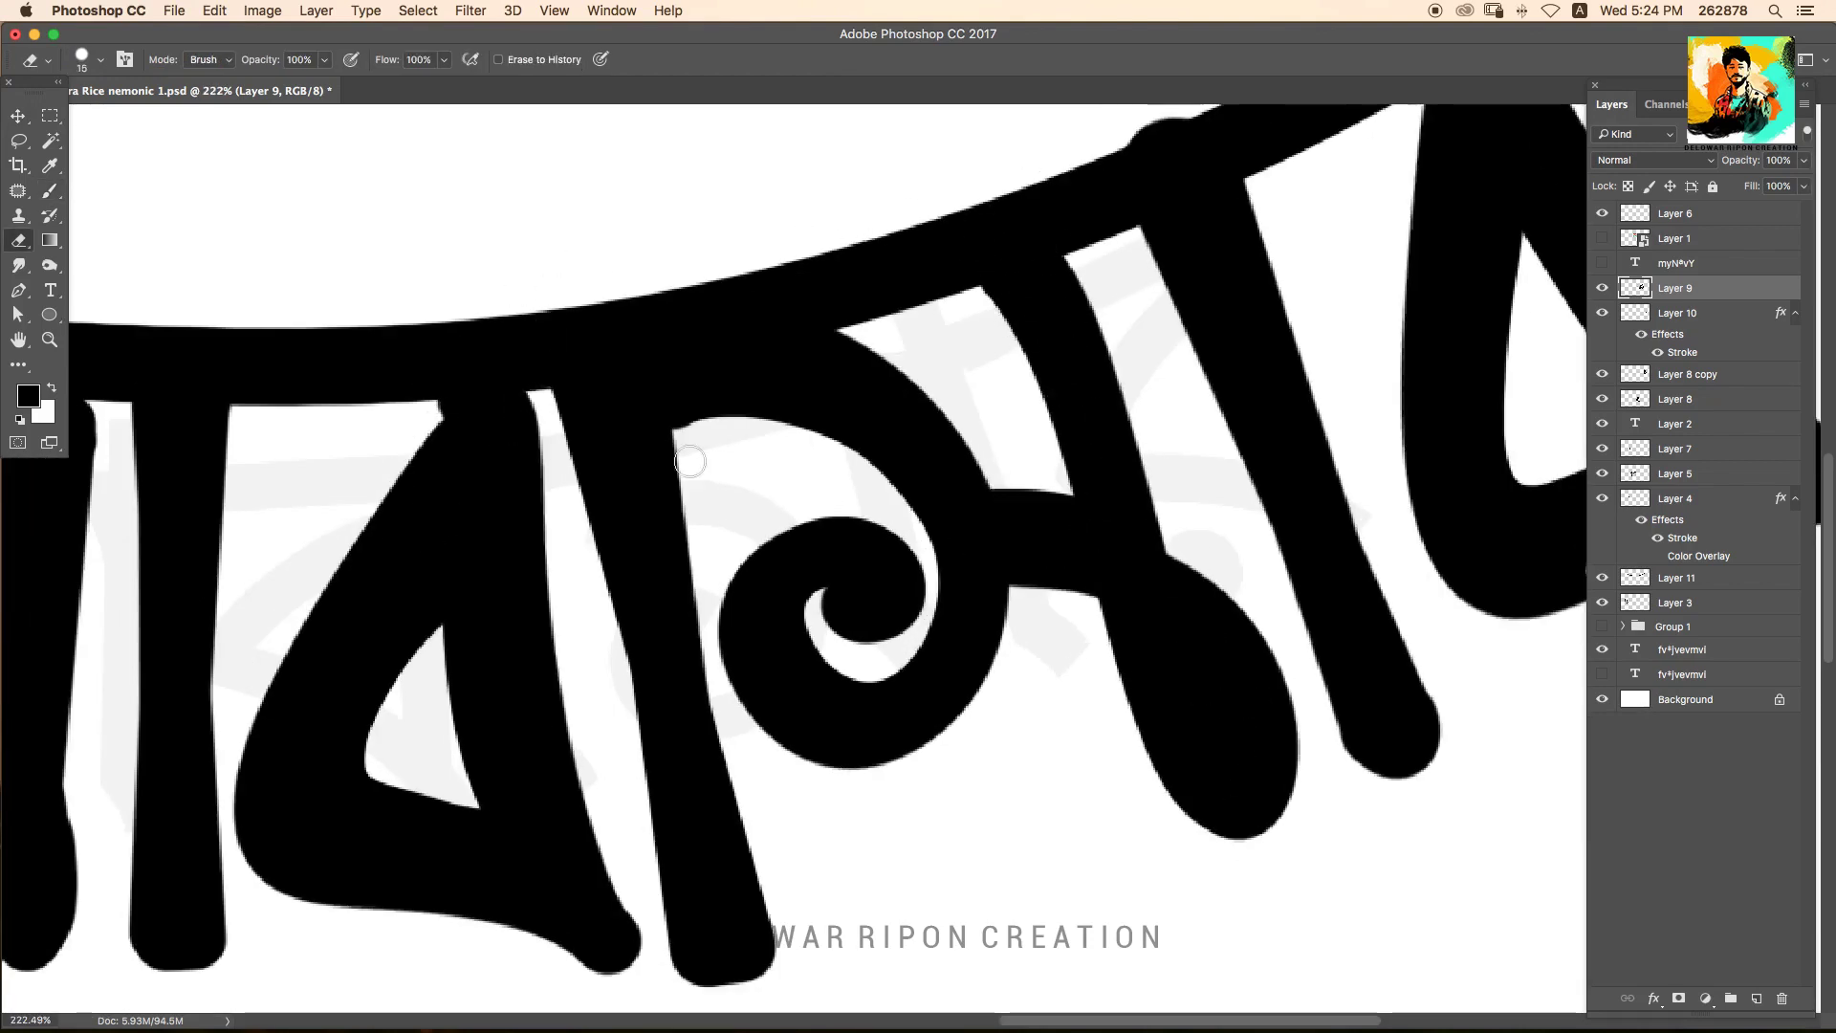
key(m)
key(ctrl+d)
key(b)
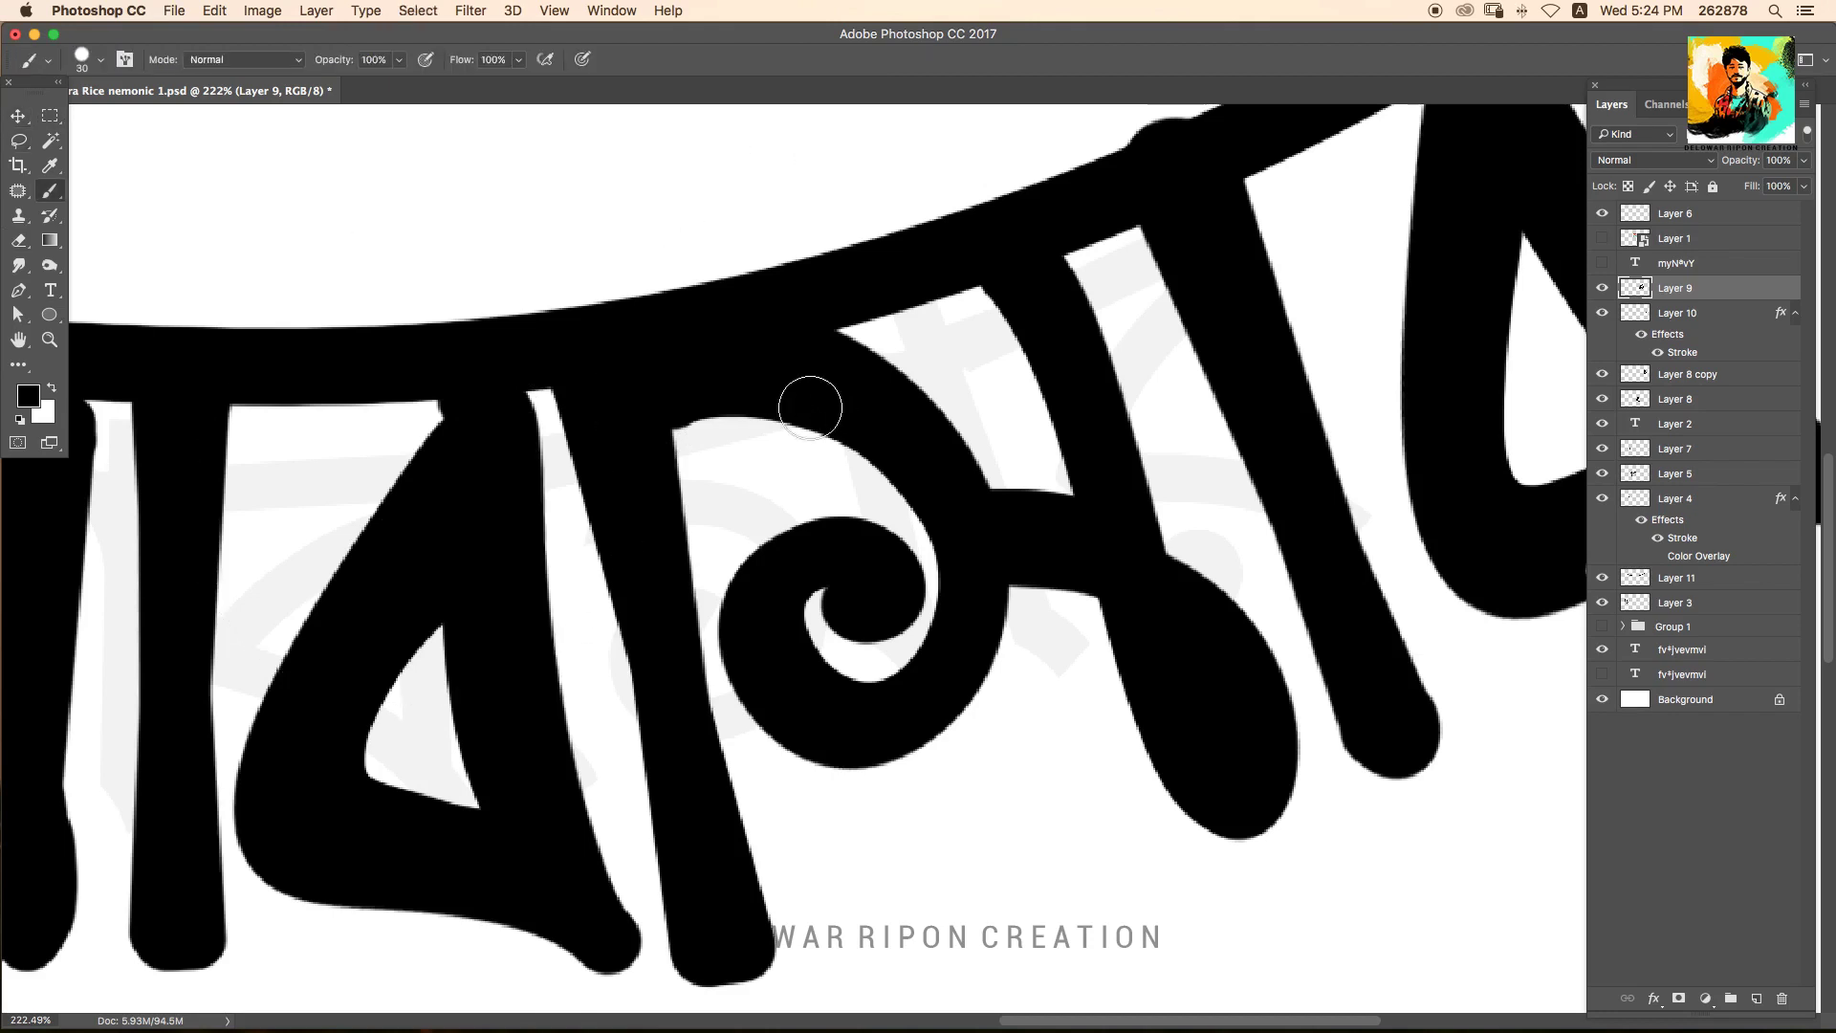
drag(865, 380, 941, 674)
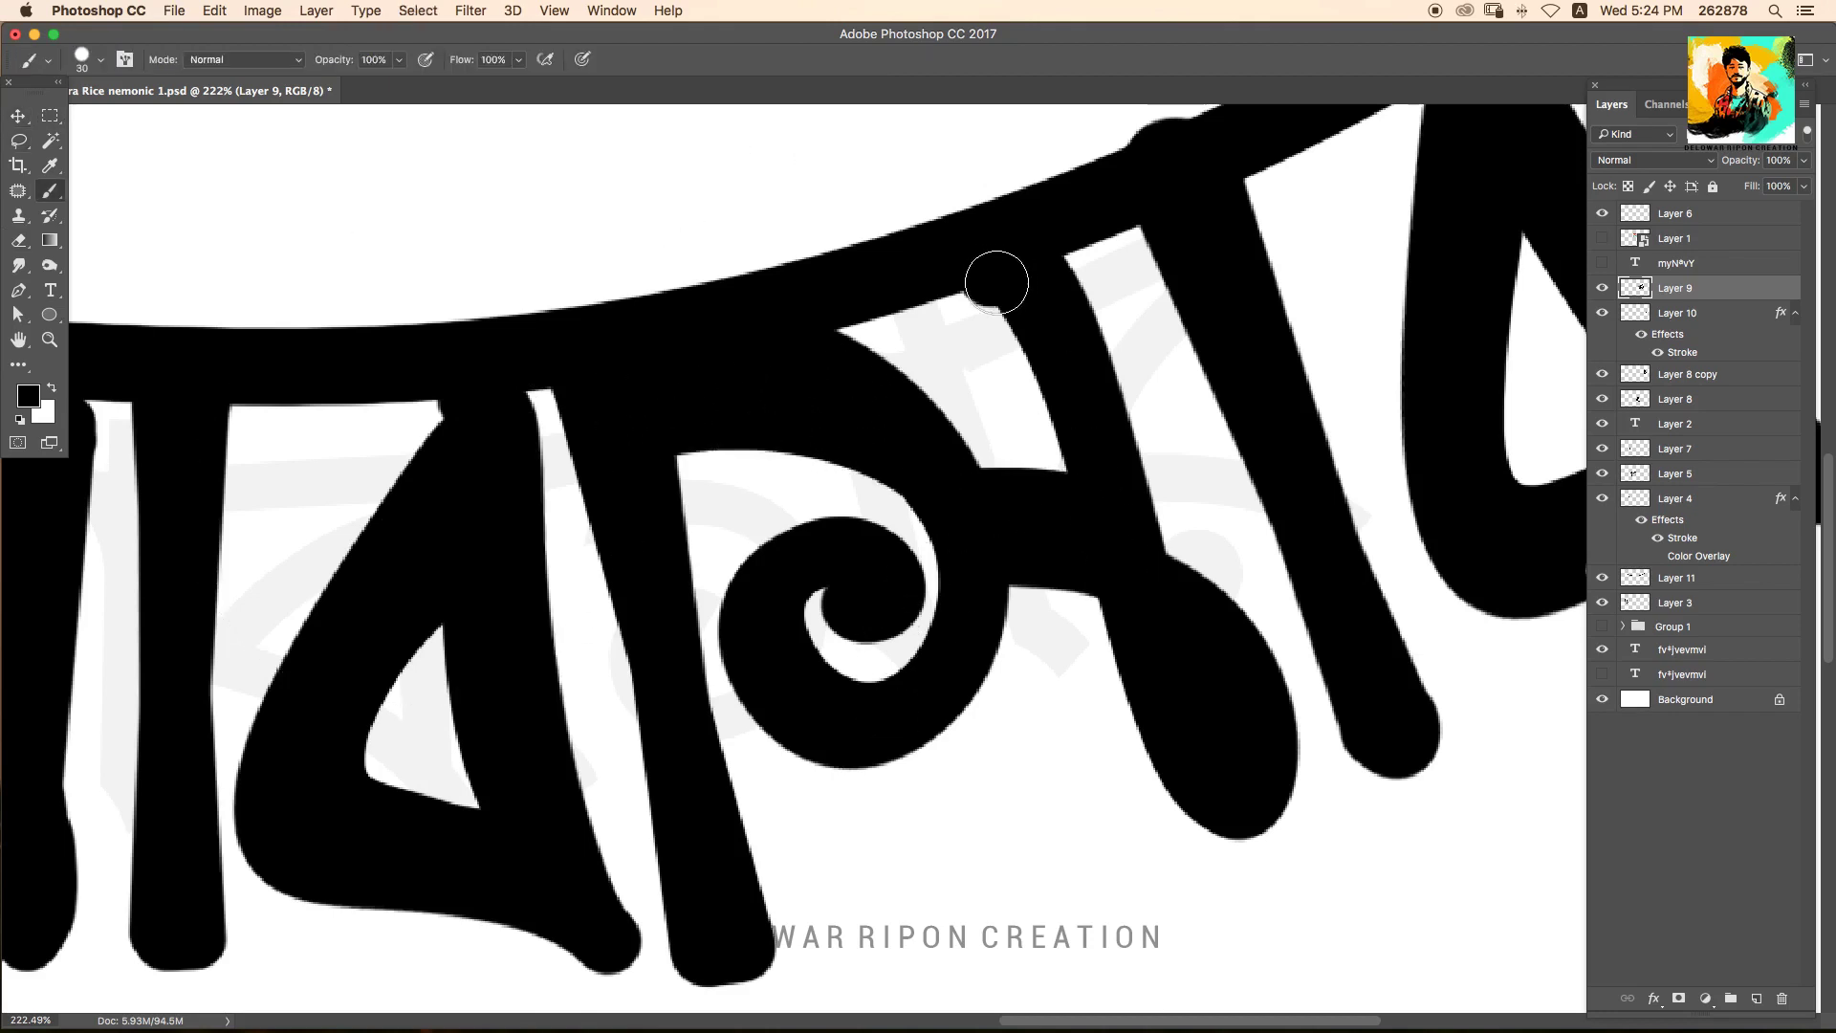
drag(1069, 306, 1182, 617)
Carve a thin white curved notch inside the black letter tail.
key(e)
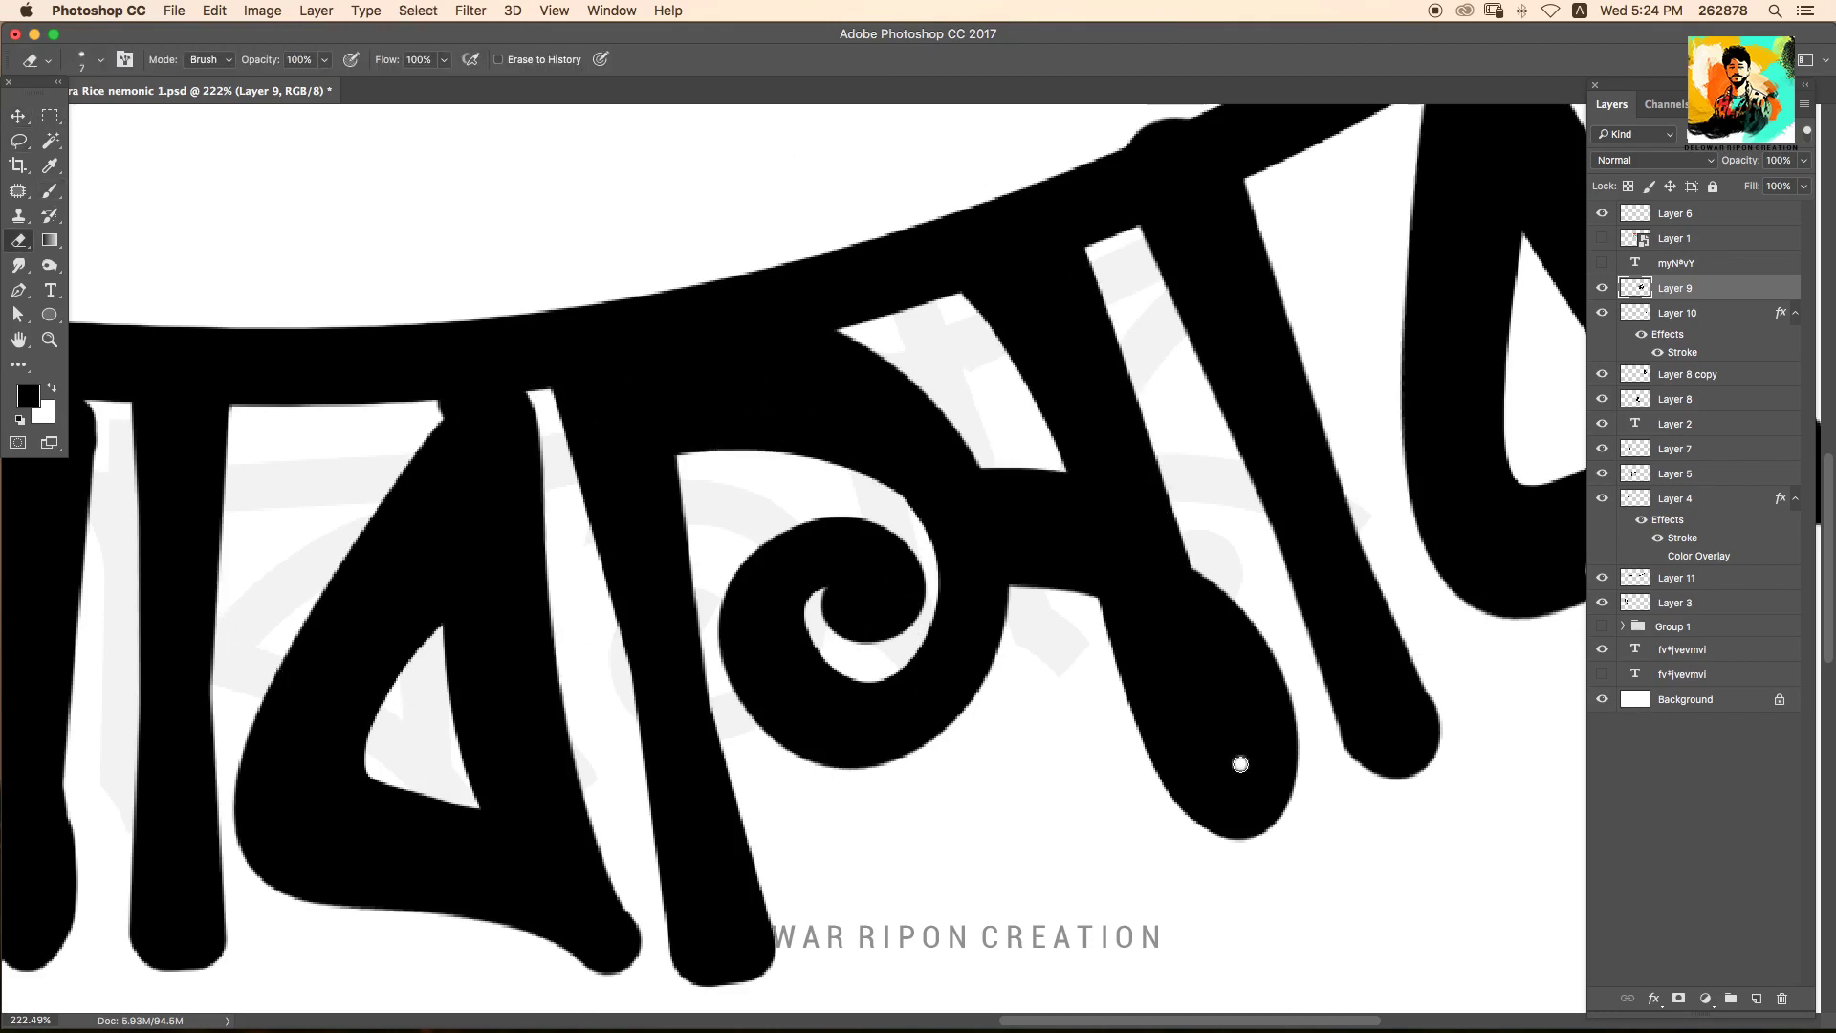
drag(1240, 764, 1182, 646)
scroll(1189, 615, down, 2)
scroll(1189, 614, up, 3)
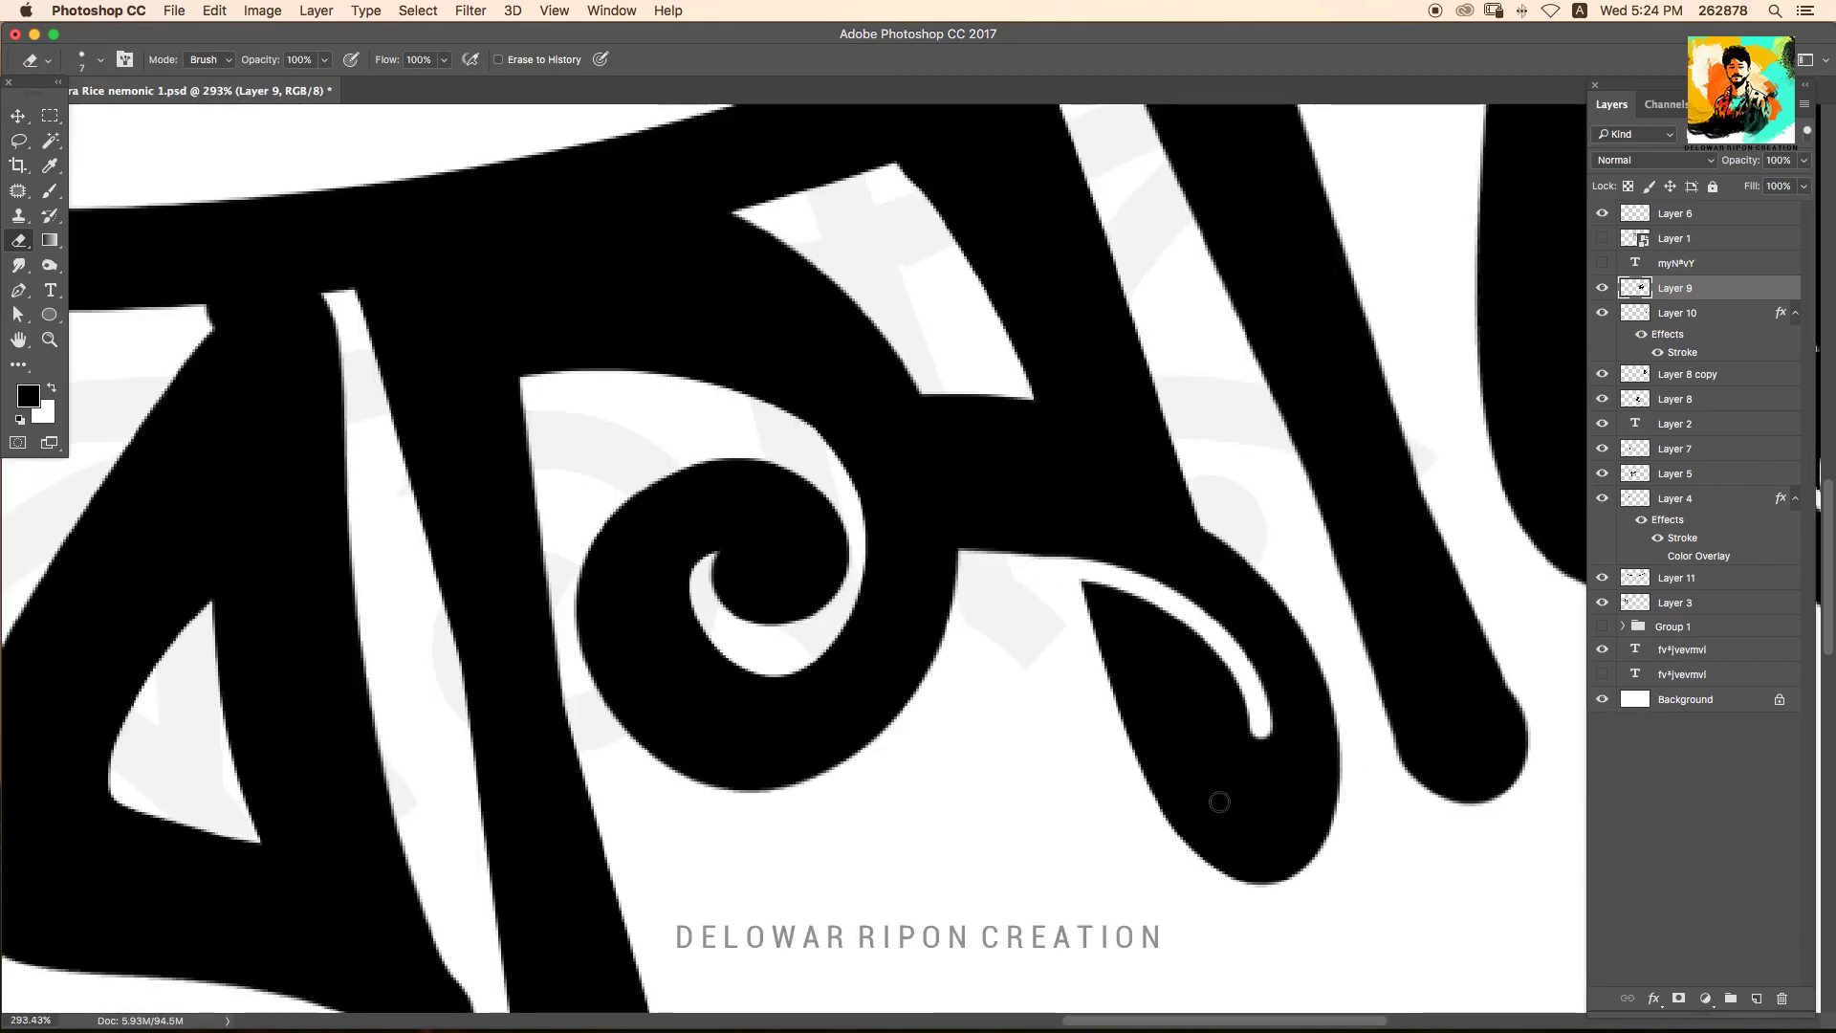
scroll(1196, 698, down, 2)
scroll(1171, 621, down, 2)
scroll(1164, 743, down, 1)
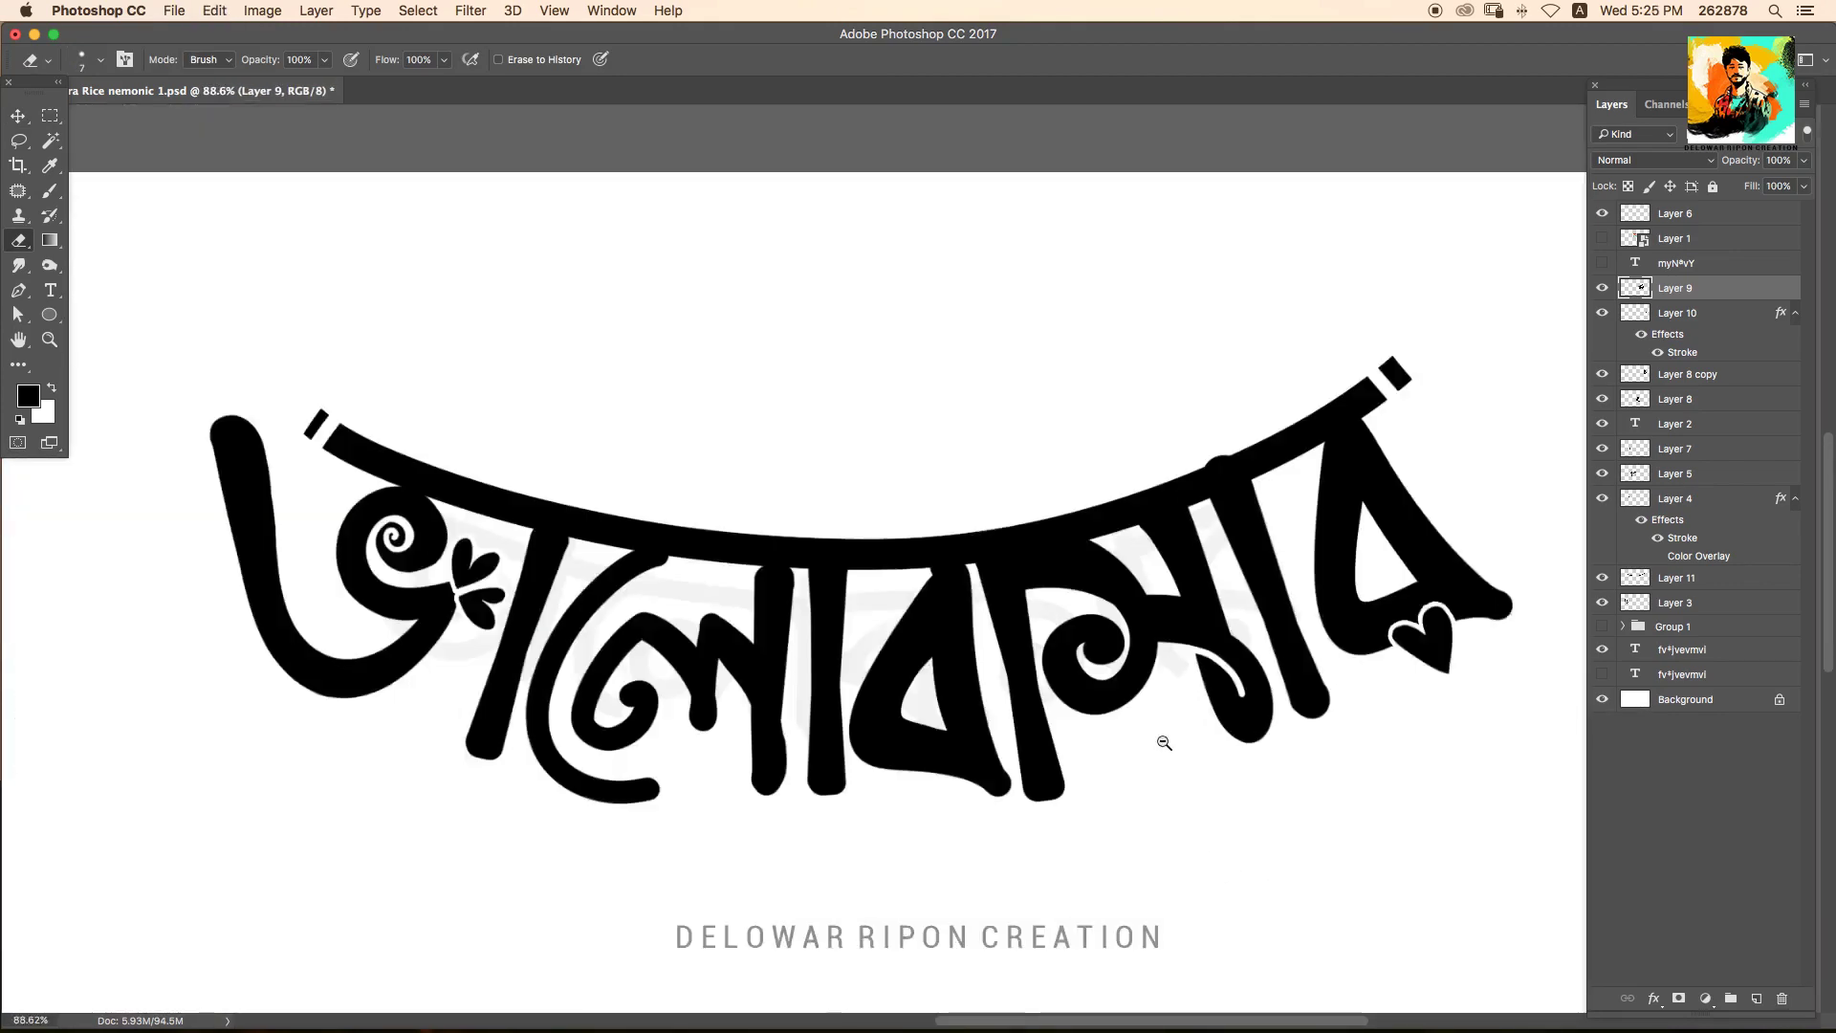
scroll(1164, 743, down, 1)
key(b)
scroll(1201, 670, up, 1)
scroll(1194, 570, up, 1)
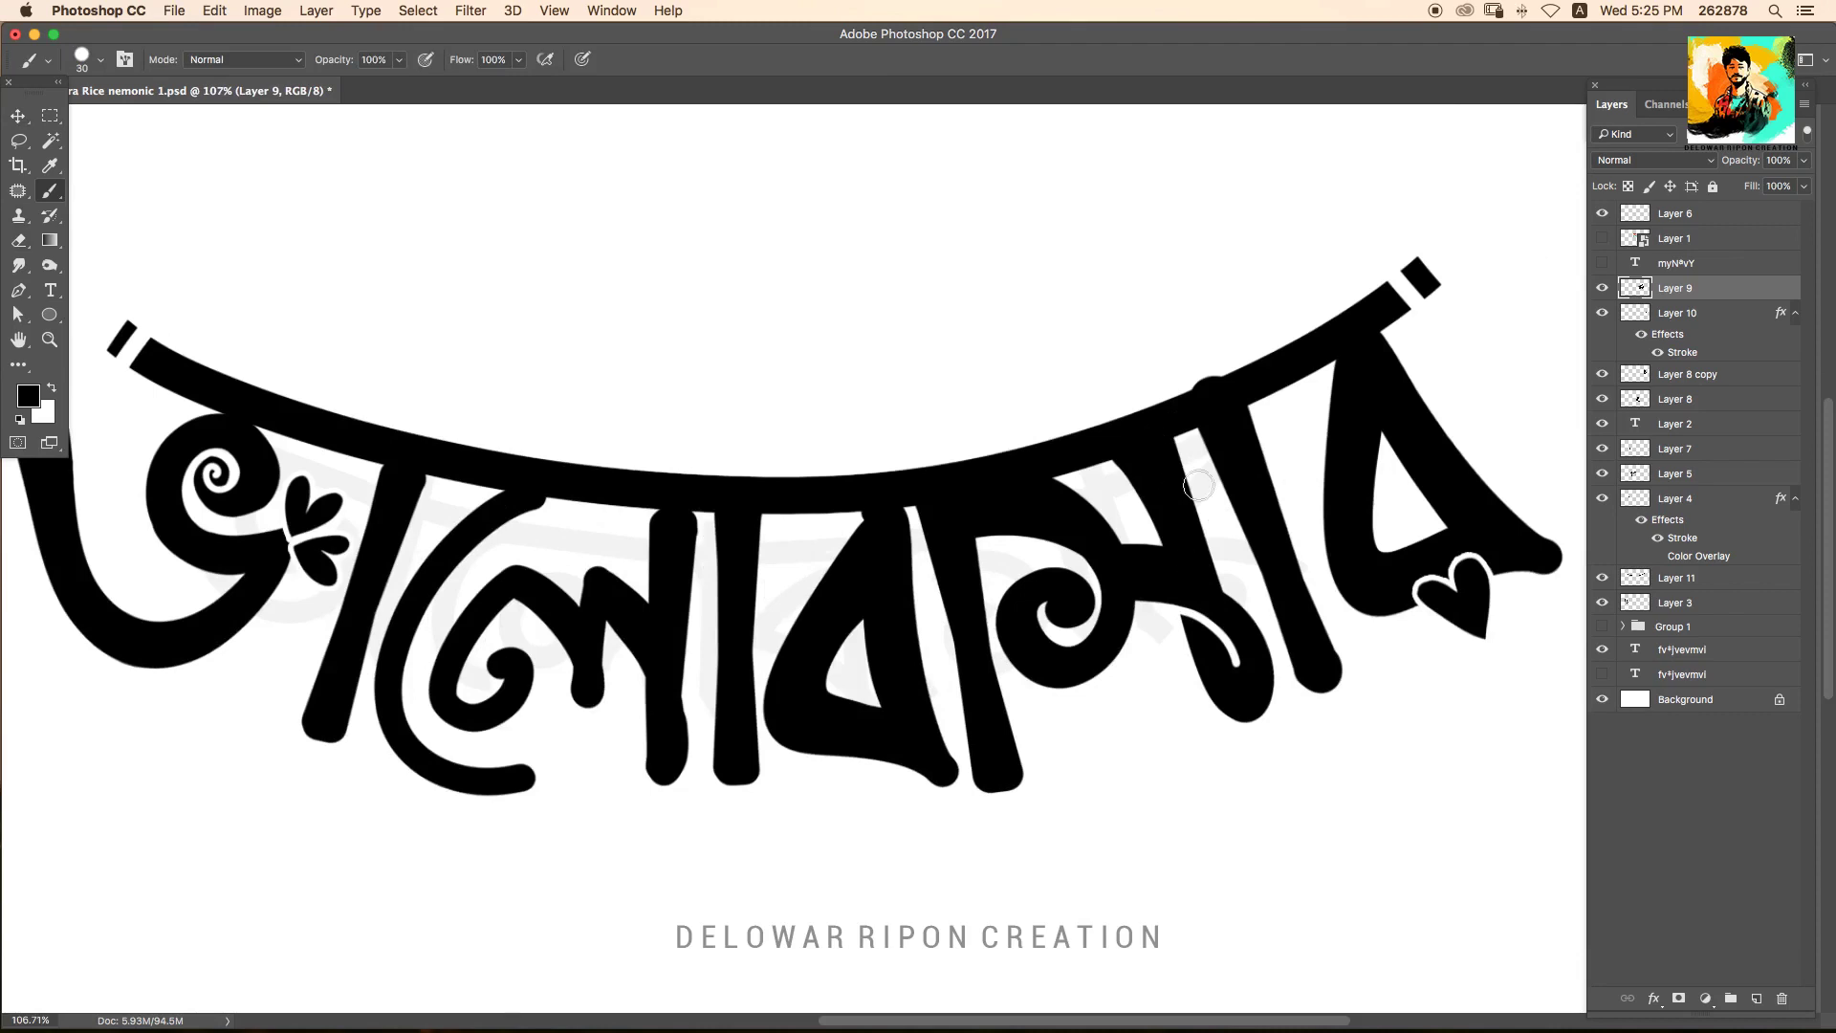
scroll(1198, 486, down, 2)
Skew the লো letters on Layer 5 so their left edge slants.
key(v)
click(891, 624)
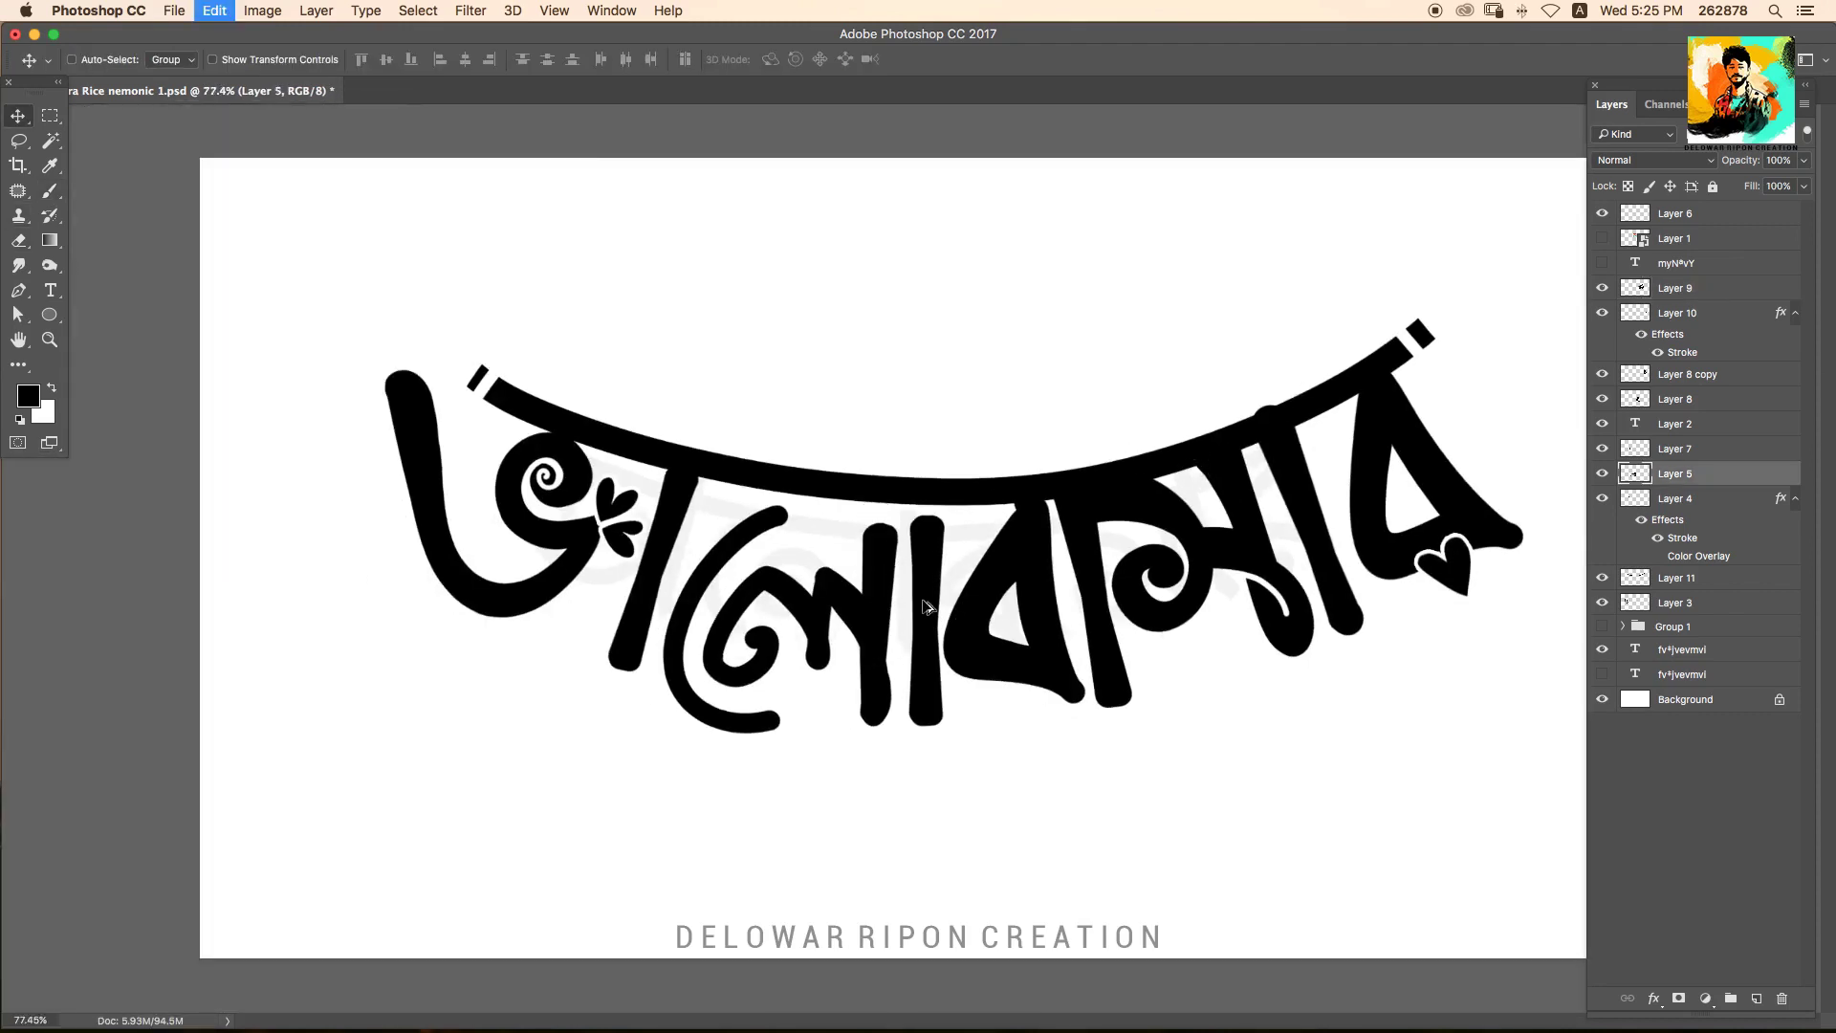
scroll(832, 536, up, 3)
drag(908, 533, 913, 536)
key(ctrl+t)
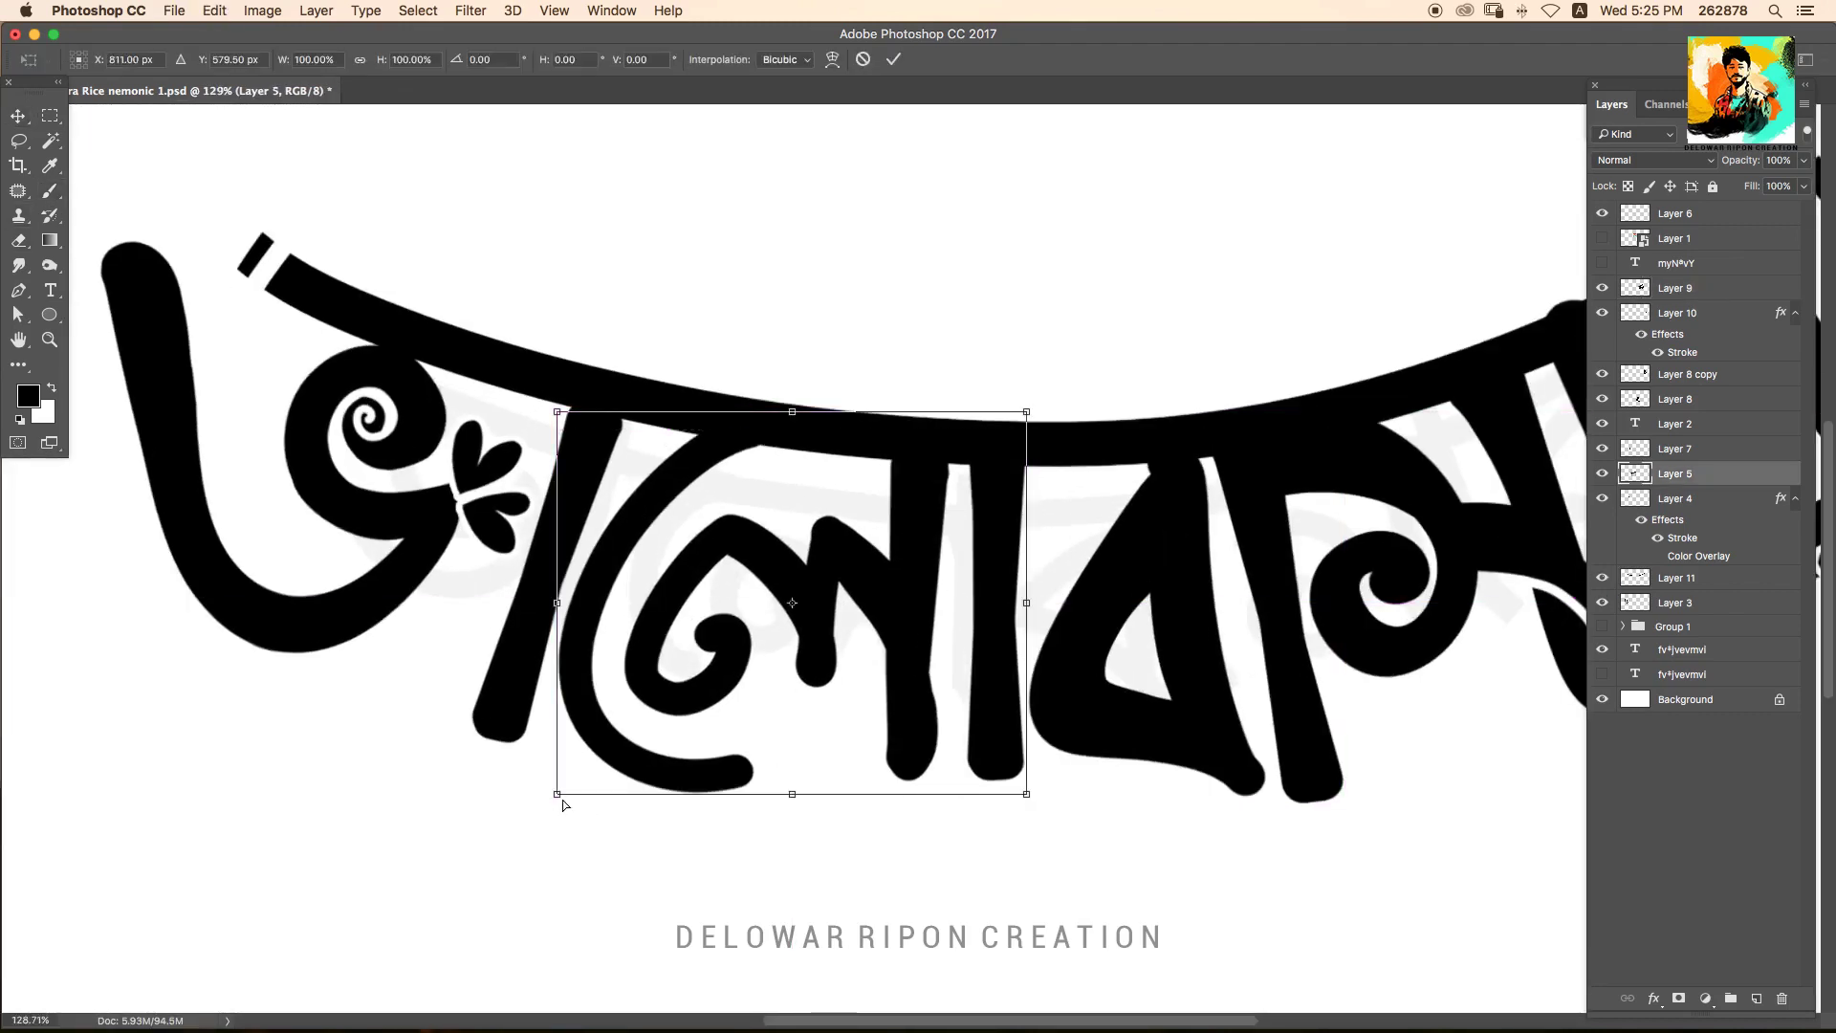
drag(562, 800, 610, 796)
drag(1026, 794, 1033, 796)
key(Return)
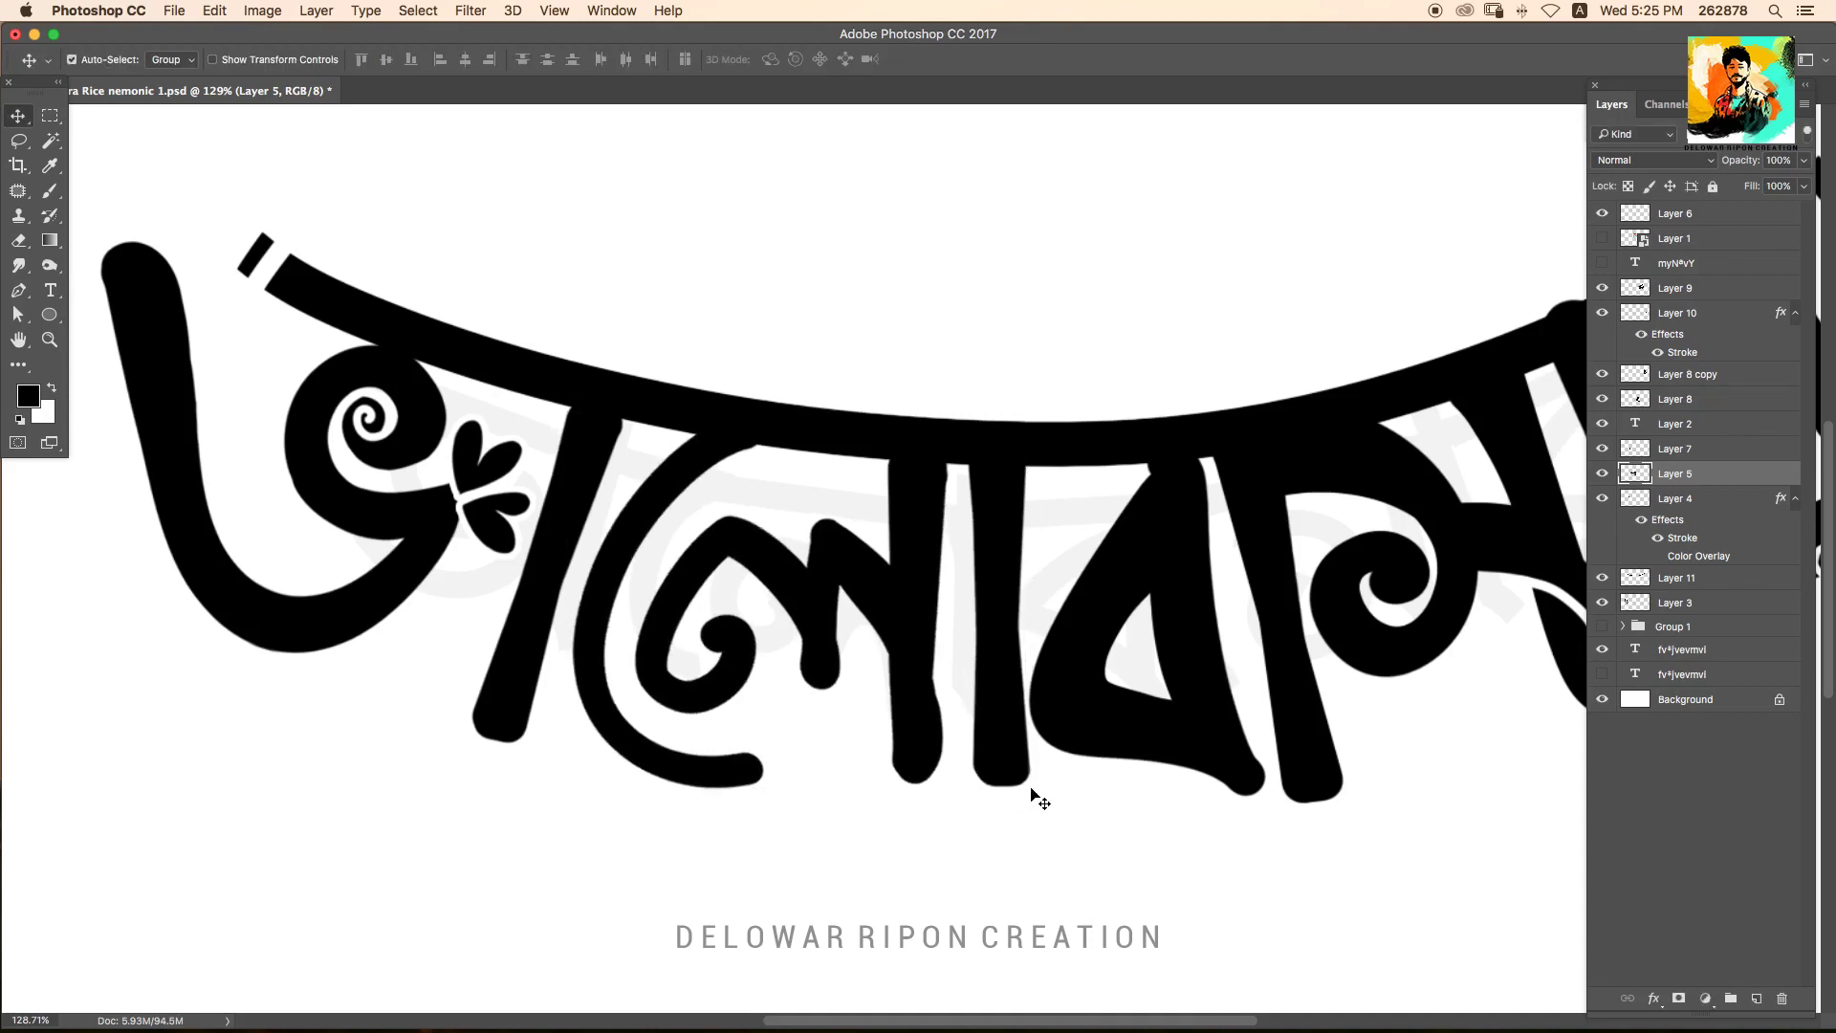
Paint a thin stroke under the লো curl, extending it into a longer tail.
key(b)
scroll(740, 612, up, 1)
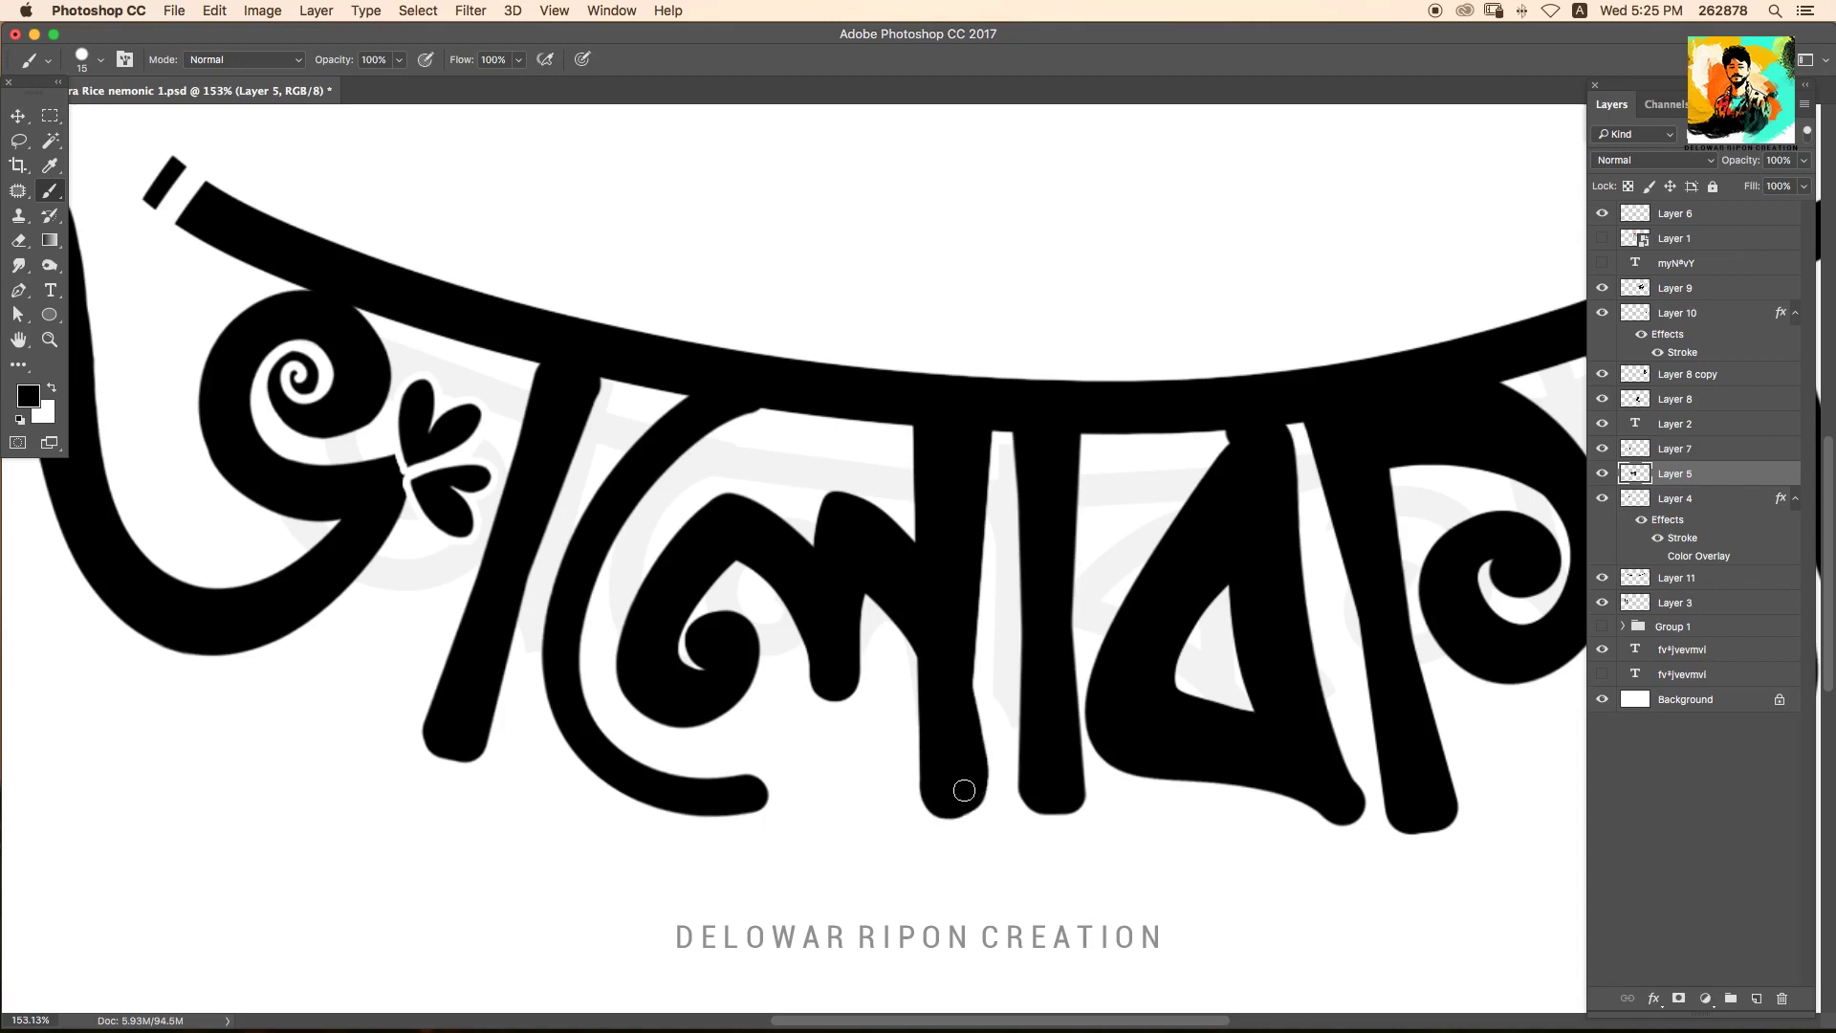
drag(833, 580, 981, 624)
drag(779, 842, 920, 882)
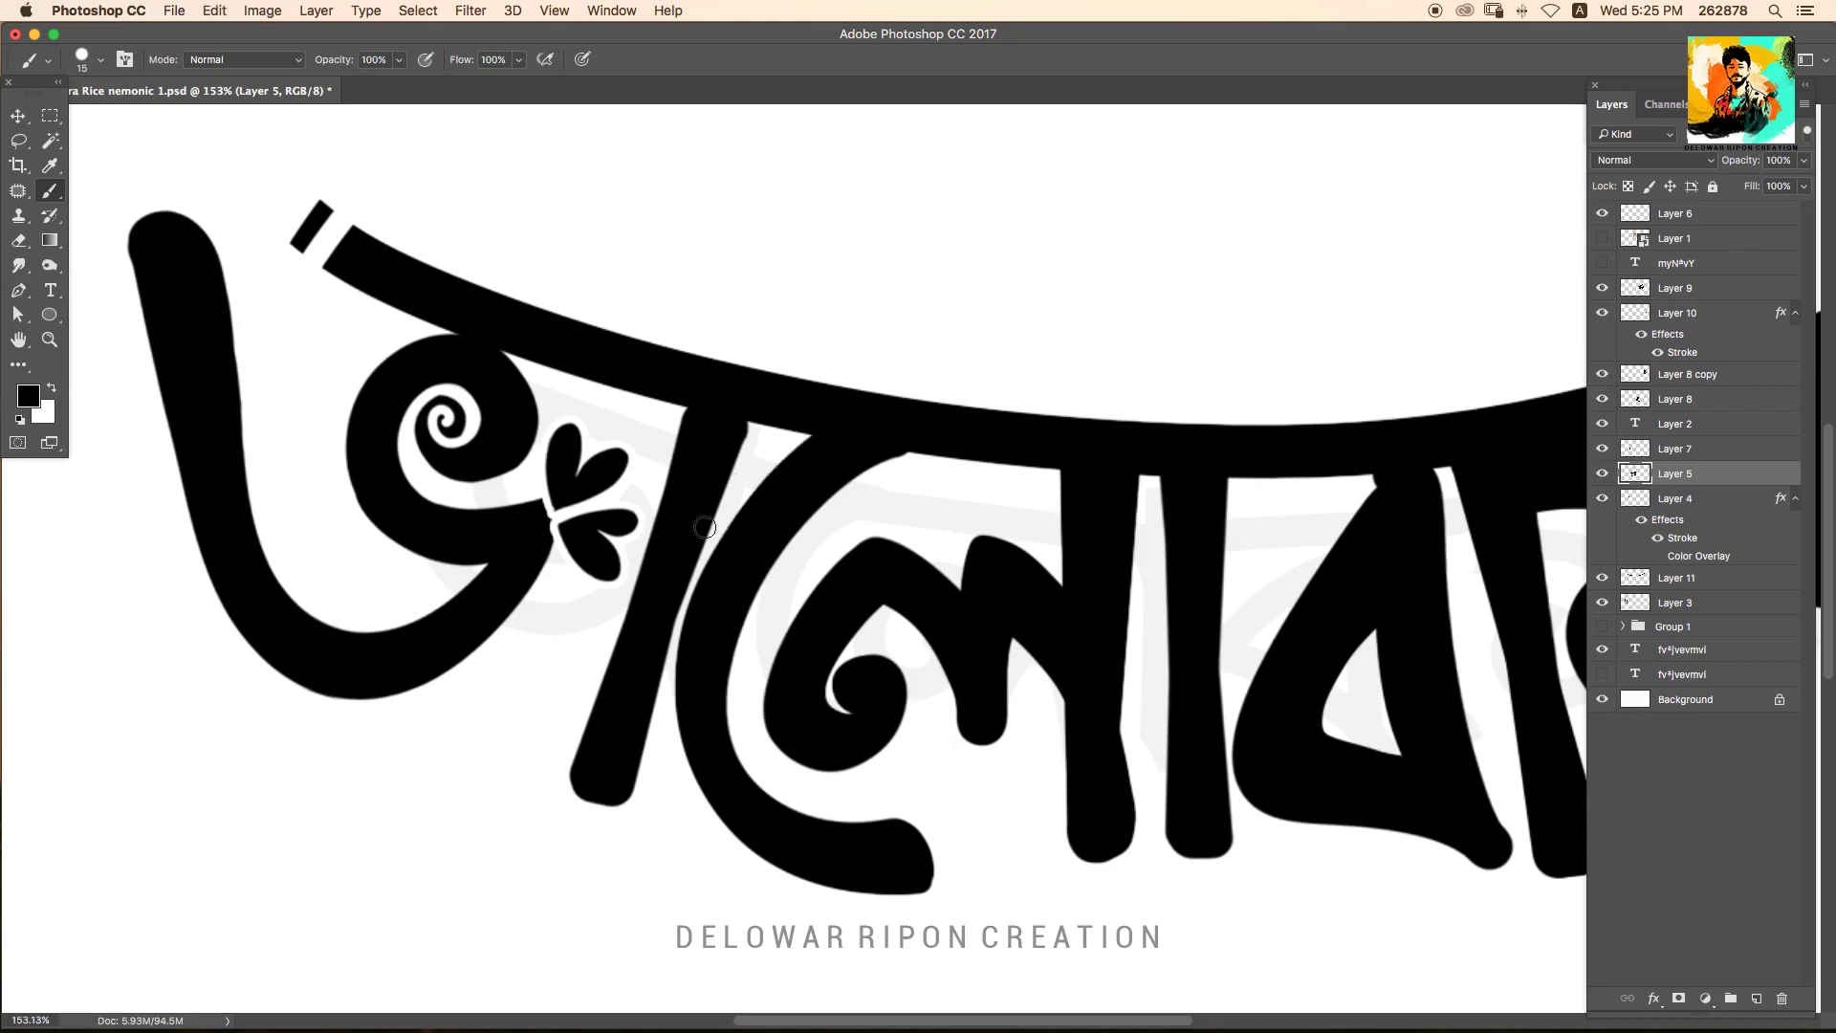
key(alt+bracketright)
scroll(743, 417, down, 2)
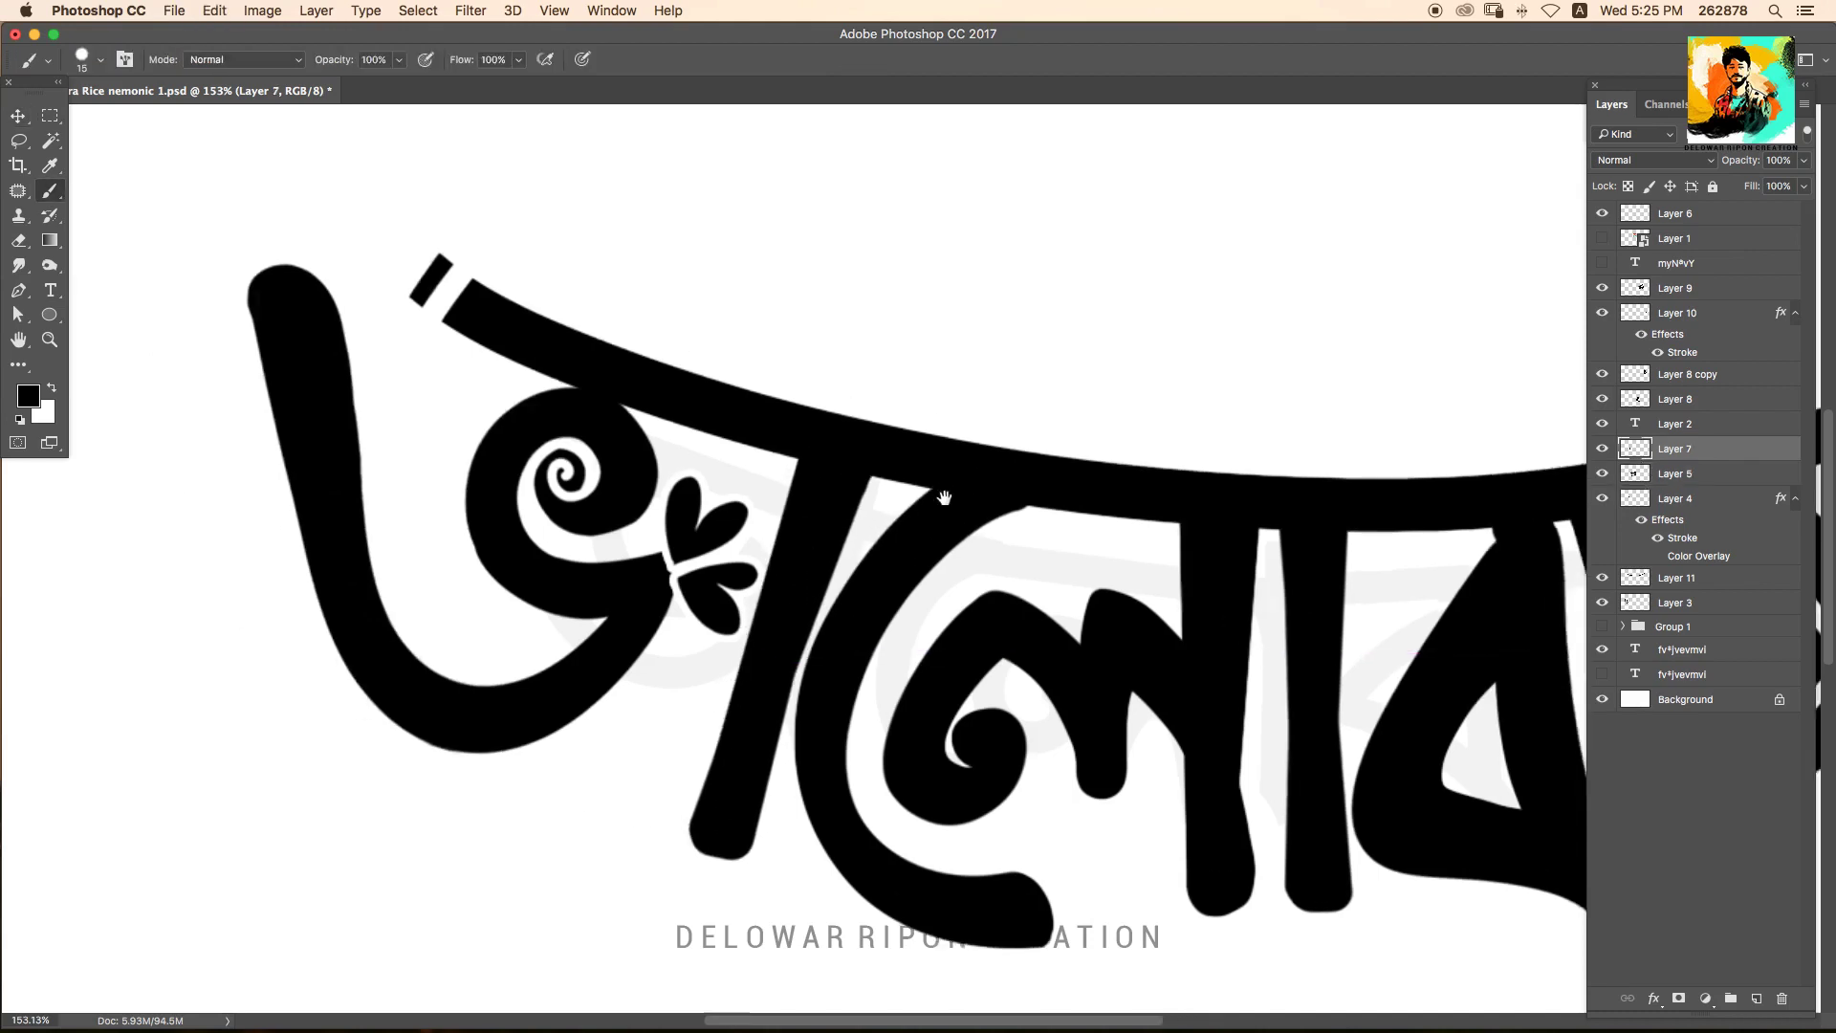
Move the three-lobed ornament onto the top bar's left end and nudge the first letter right.
key(v)
click(923, 590)
scroll(816, 649, down, 3)
drag(714, 532, 675, 421)
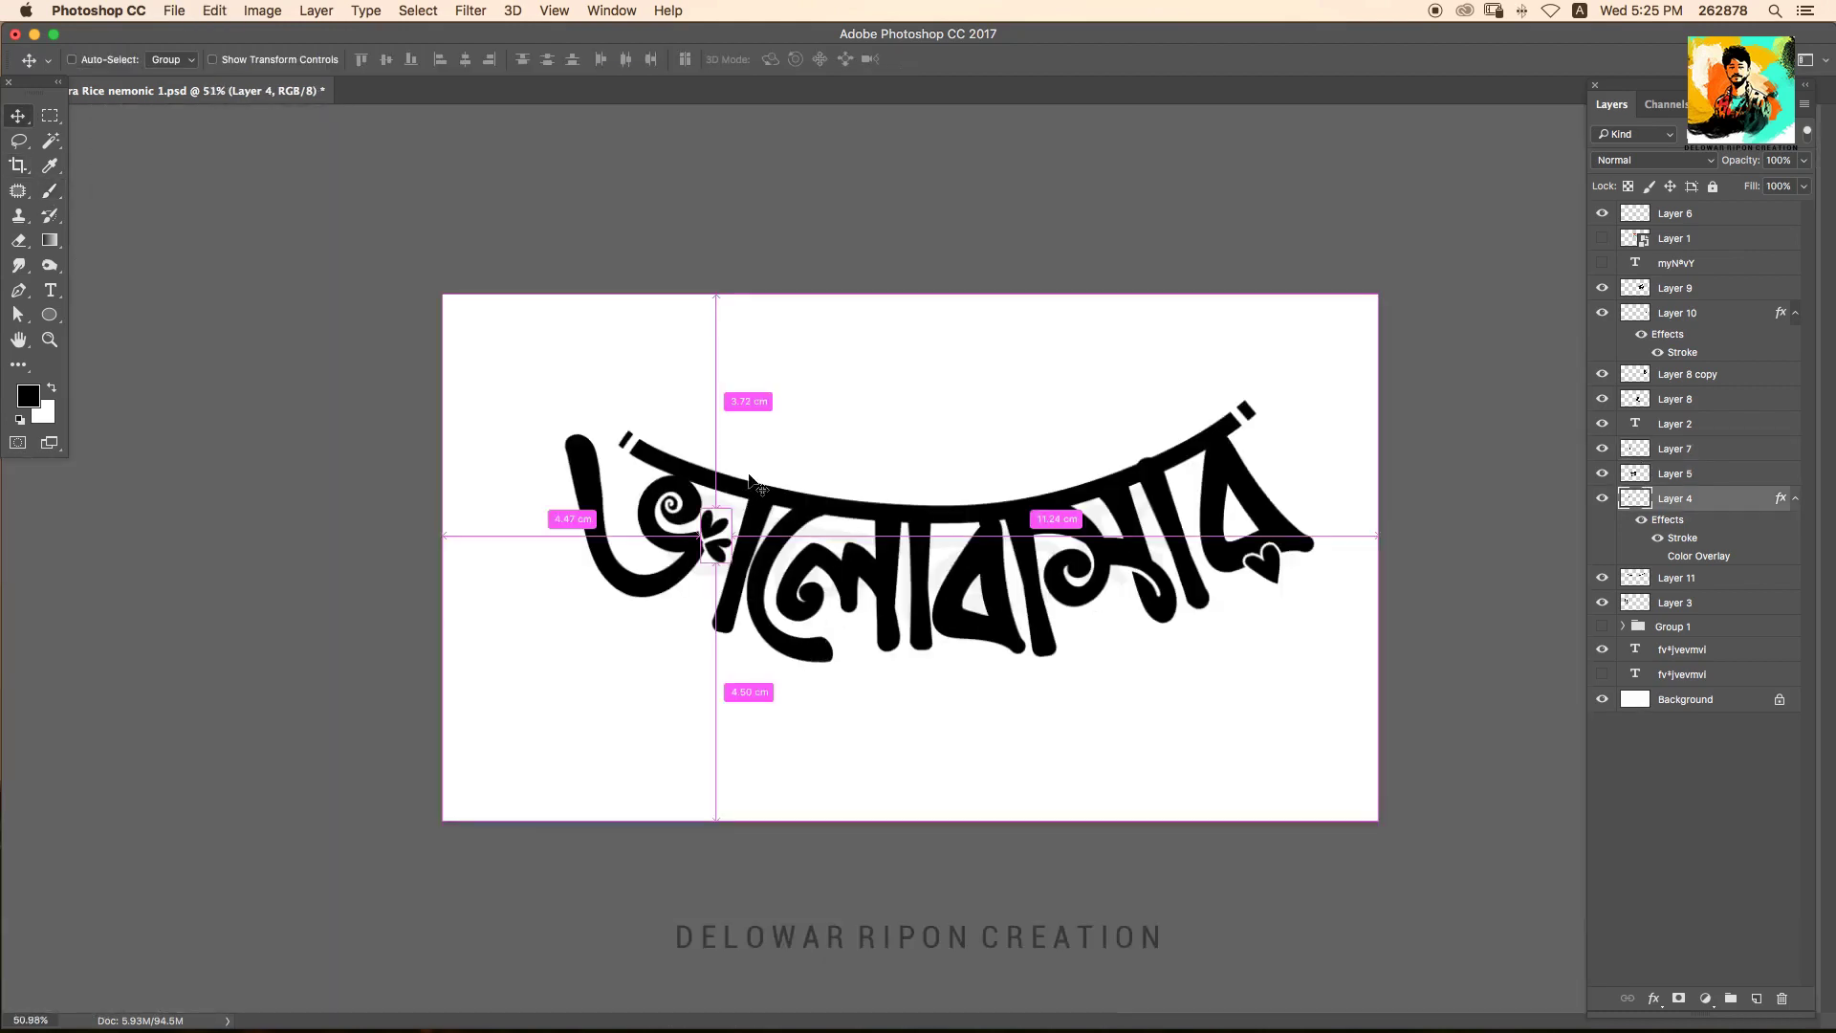
drag(695, 543, 710, 545)
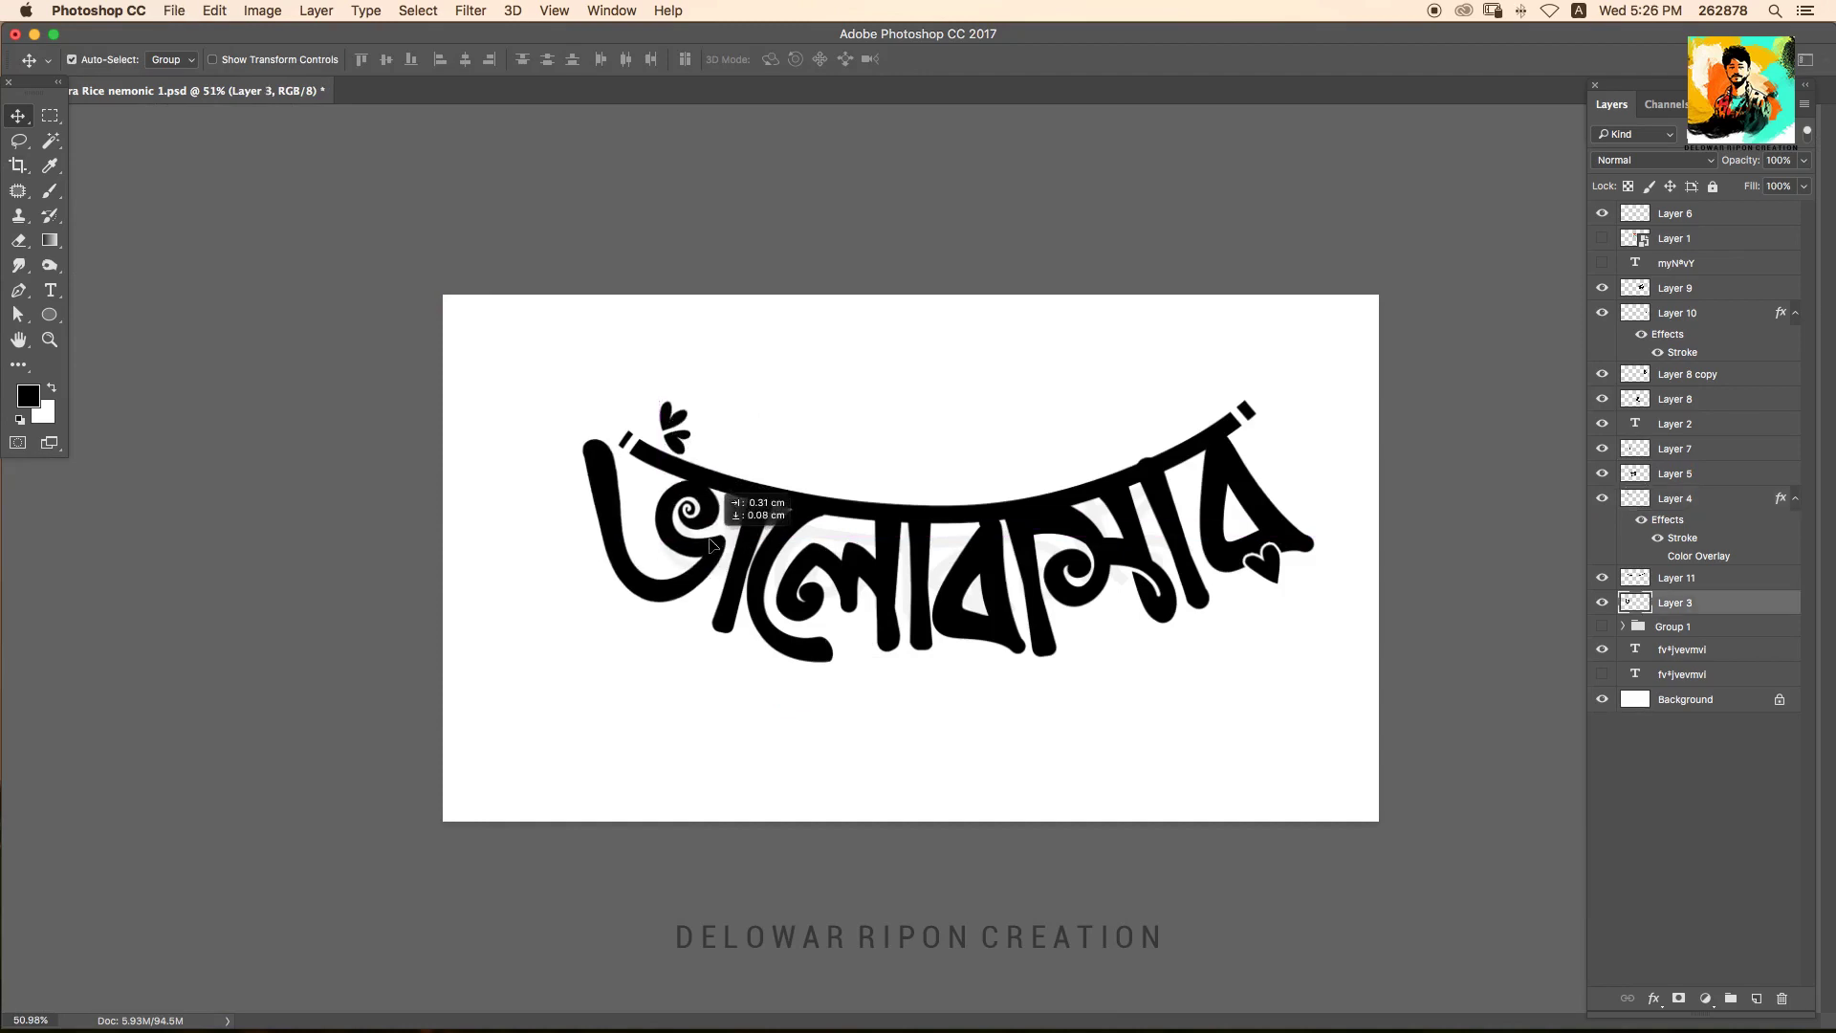
Rotate the ornament upright with Free Transform above the ভ glyph's stem.
click(682, 424)
scroll(682, 425, up, 2)
key(ctrl+t)
mouse_move(783, 369)
mouse_down()
mouse_move(677, 341)
mouse_move(637, 493)
mouse_up()
key(Return)
scroll(985, 471, down, 5)
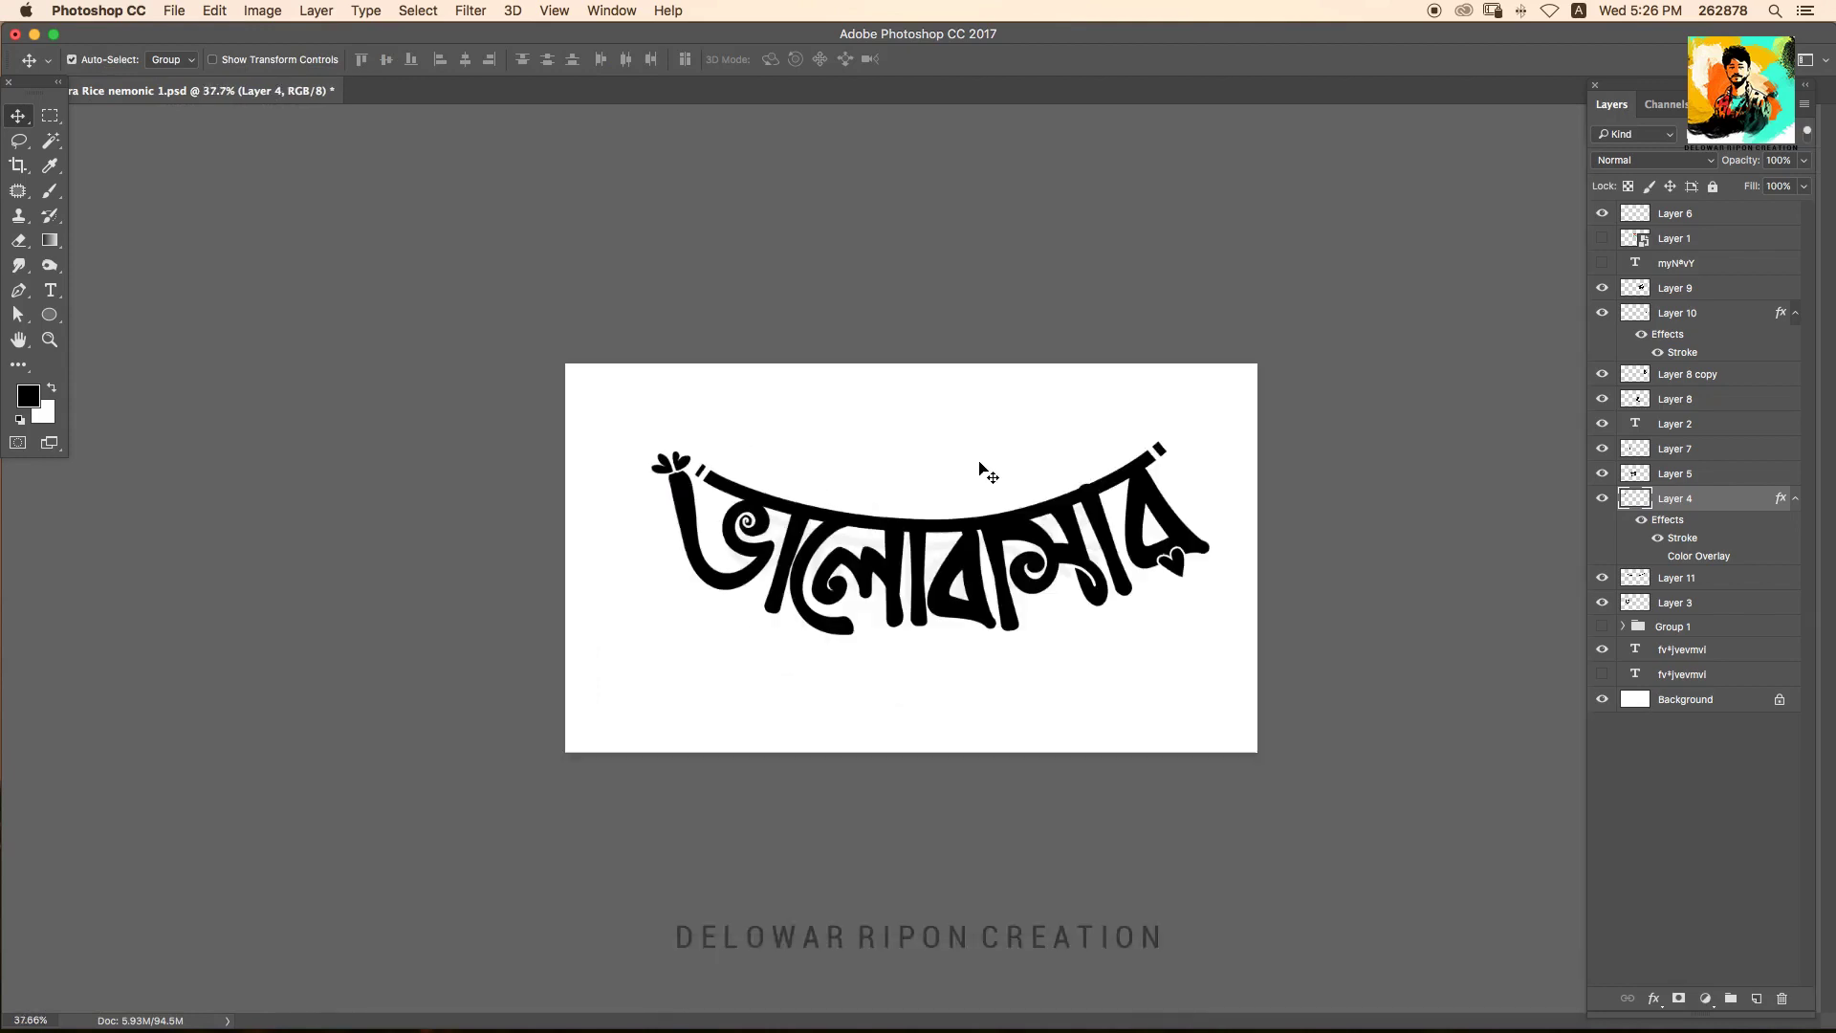
key(s)
Adjust a lettering layer slightly, hide the faint reference text, and select the flourish layer.
key(v)
scroll(994, 513, up, 2)
mouse_move(994, 513)
mouse_down()
mouse_move(971, 463)
mouse_move(988, 497)
mouse_up()
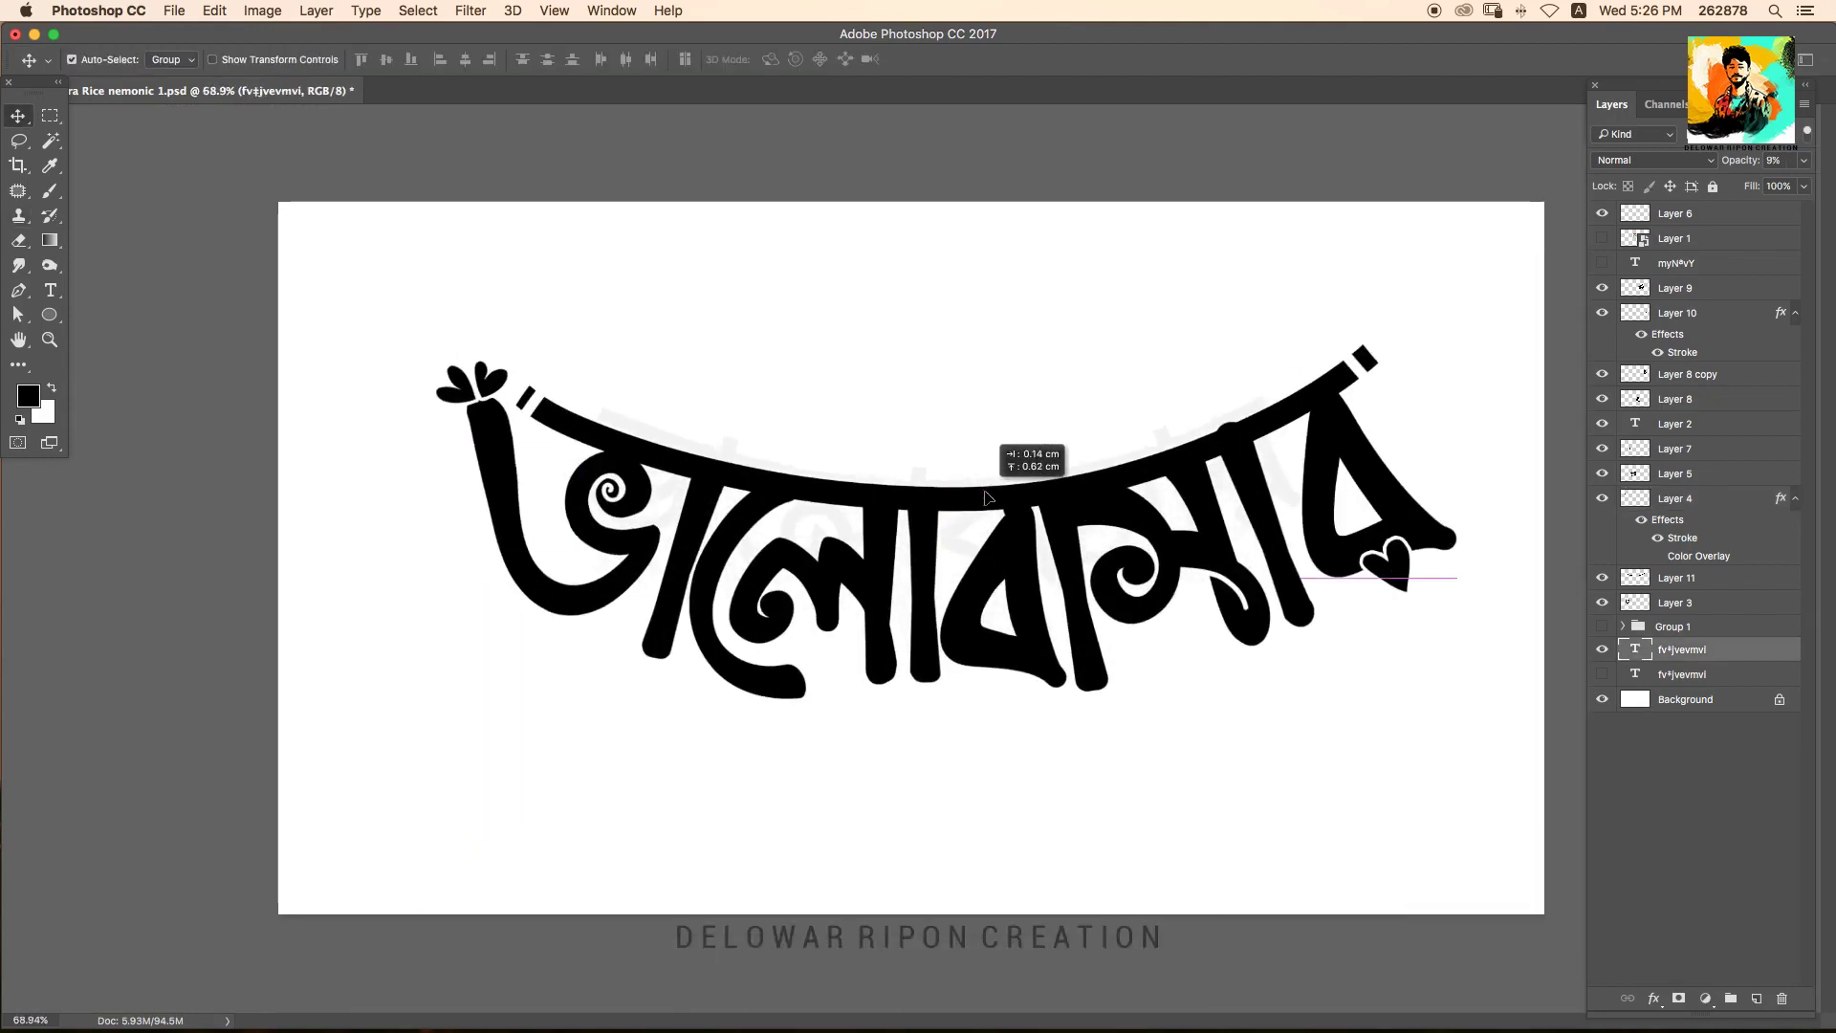
click(1602, 651)
click(1016, 560)
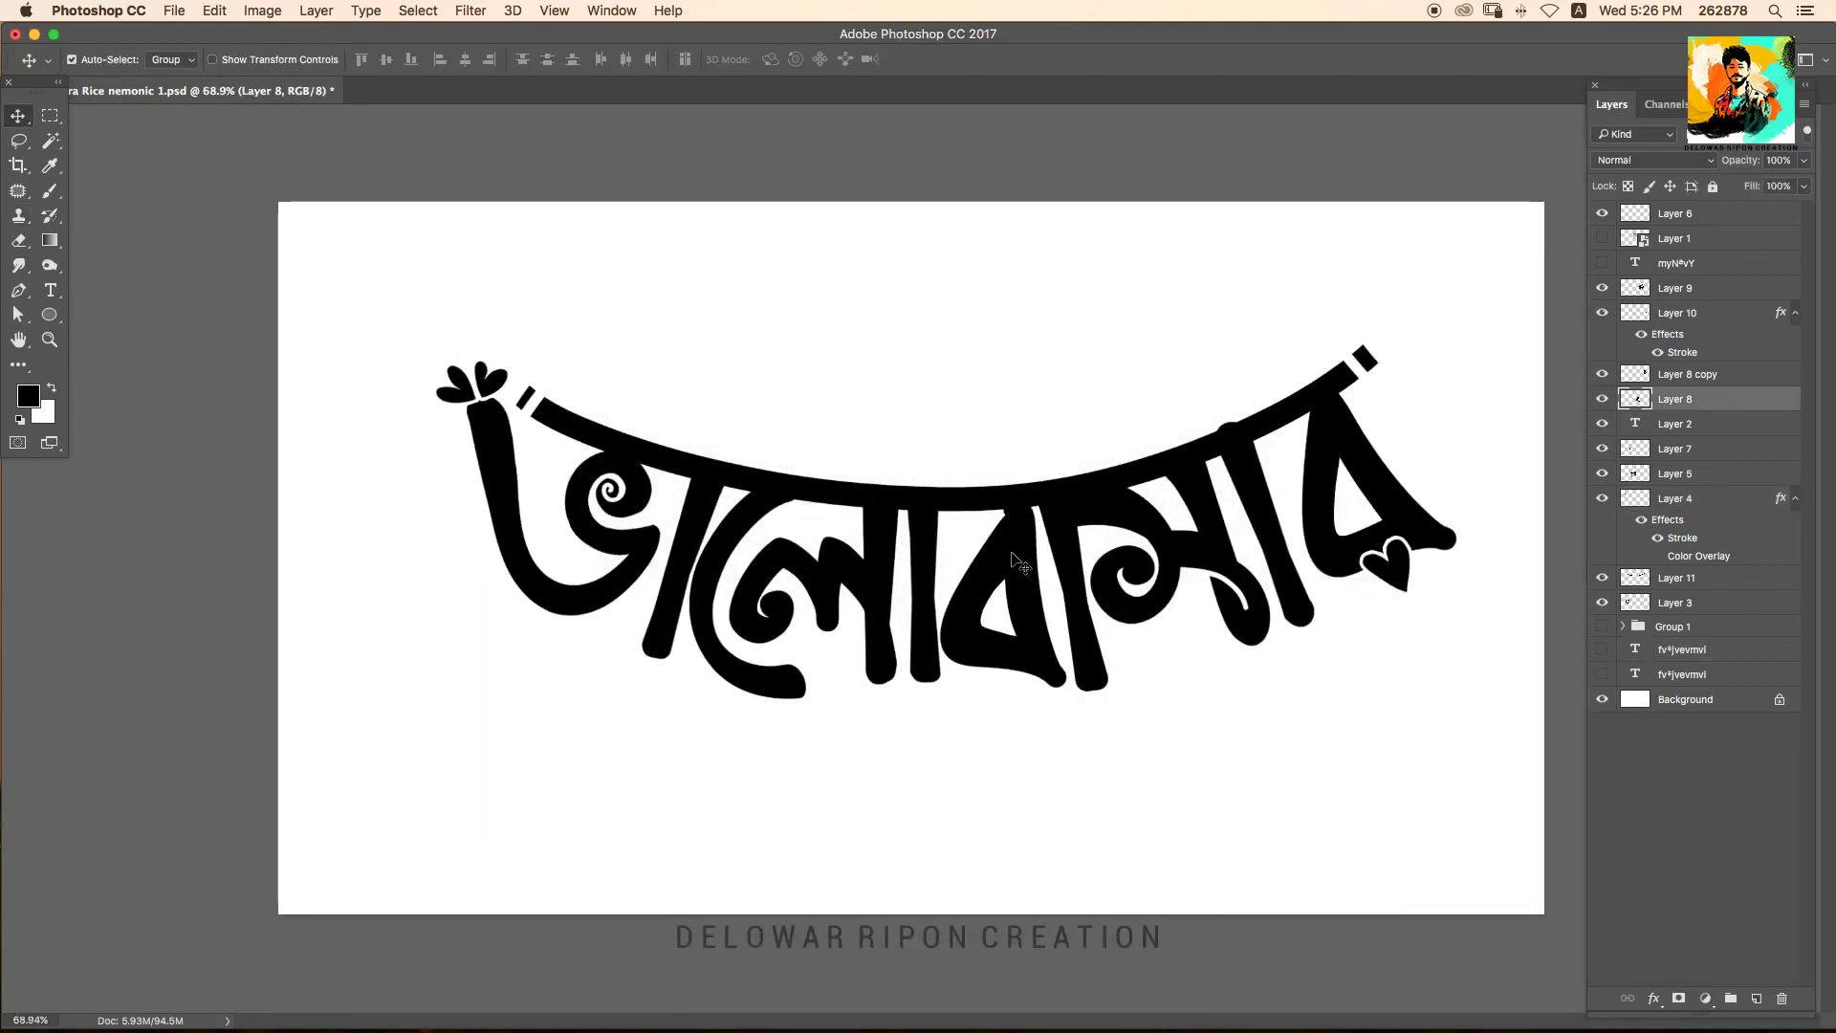
click(1081, 474)
Undo the old curved strokes above the word and hide Layer 9's curl and arc.
key(b)
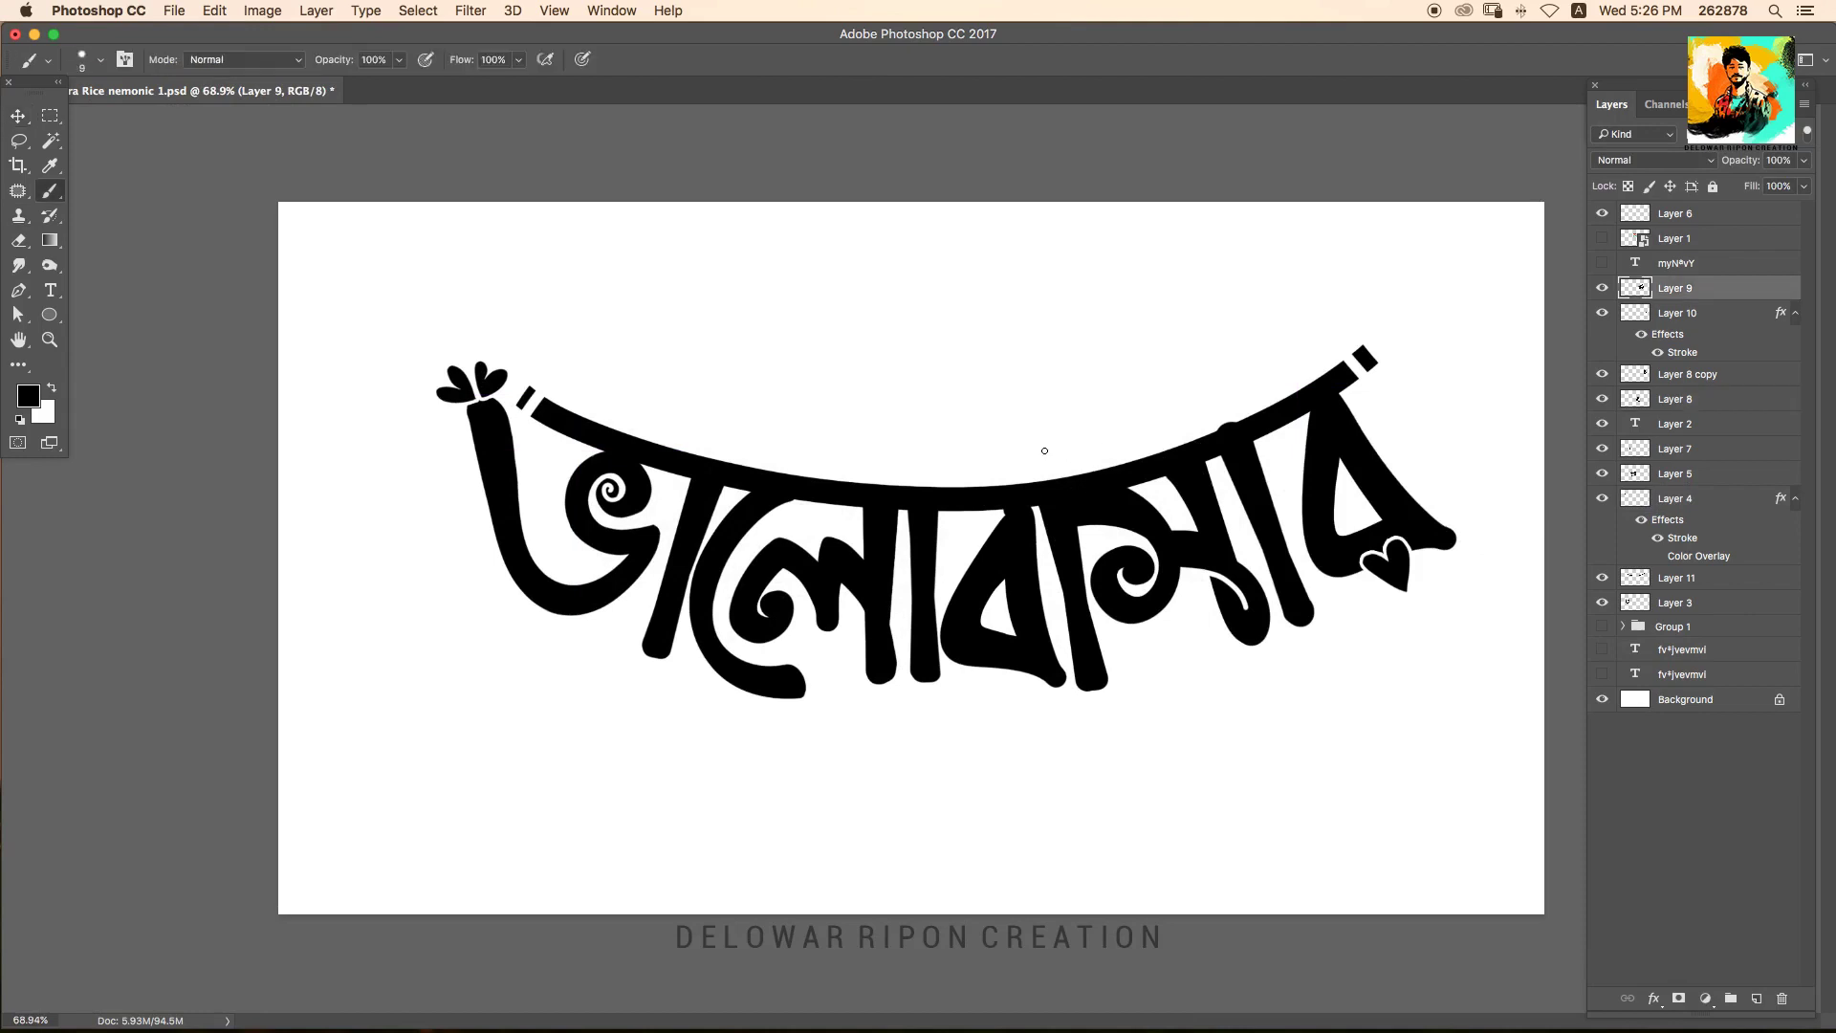
key(ctrl+z)
key(ctrl+z)
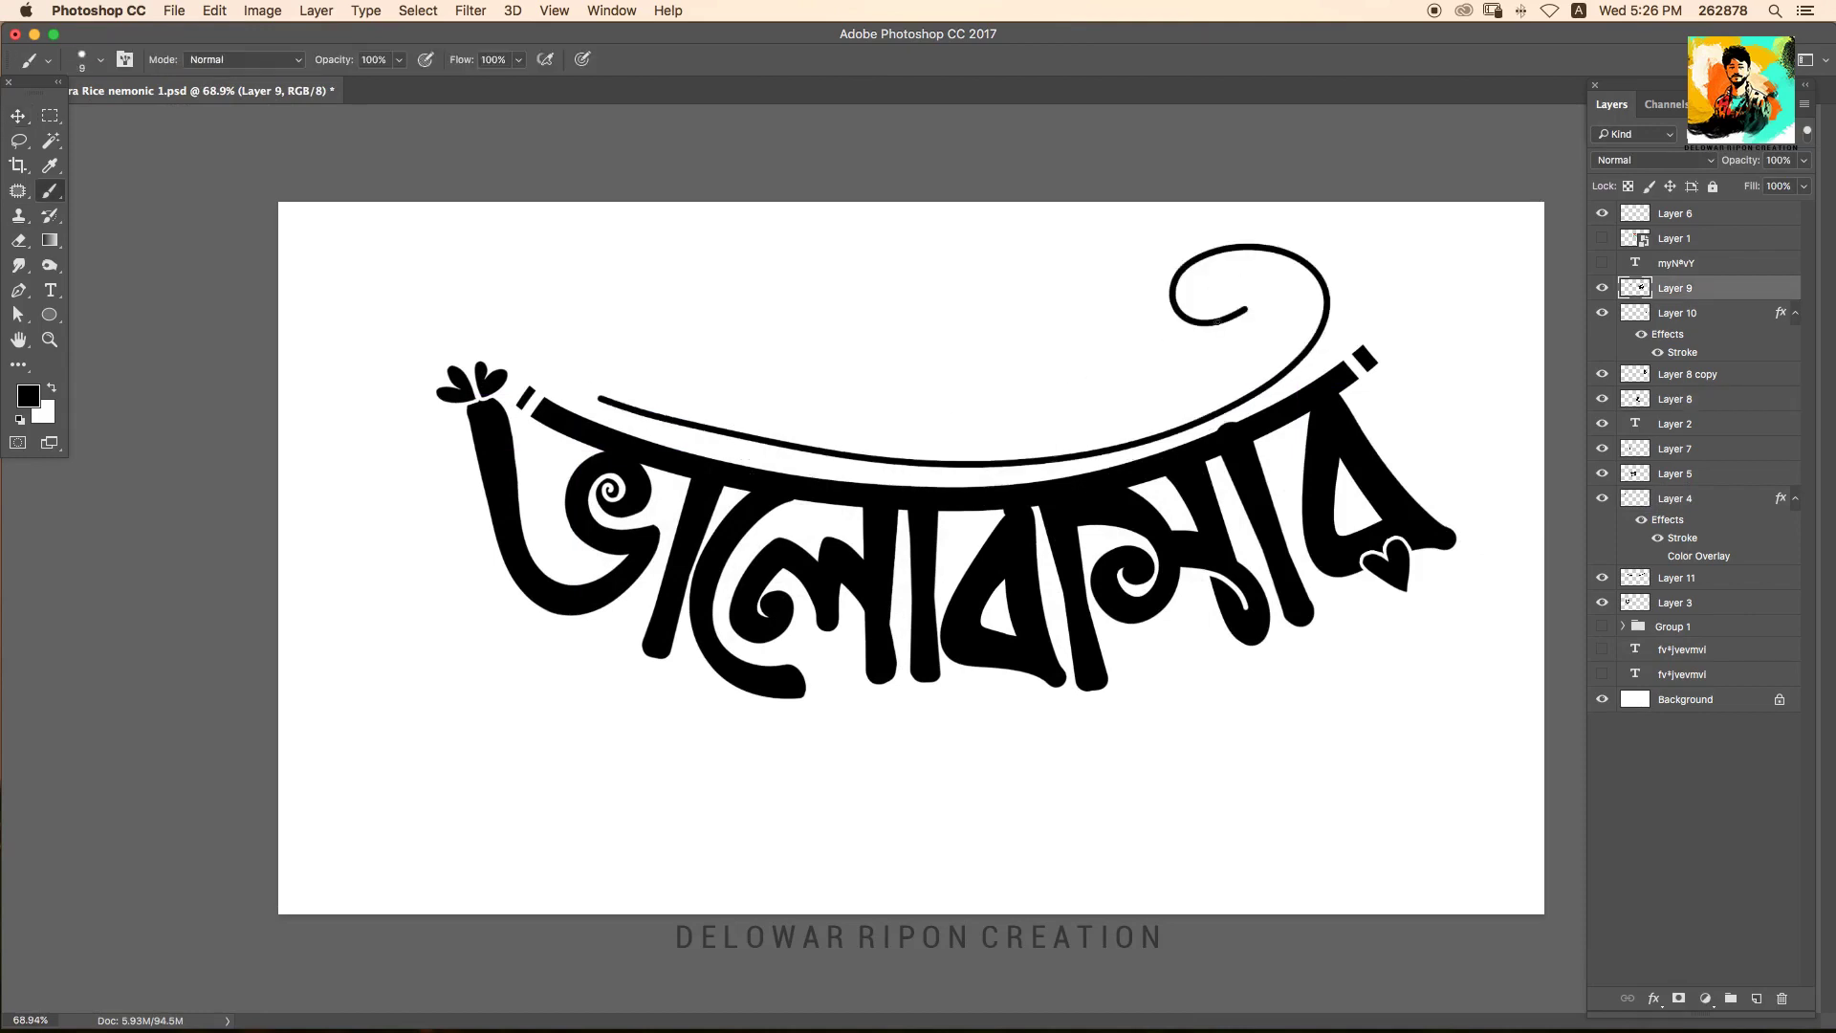
key(ctrl+z)
key(ctrl+alt+z)
key(ctrl+alt+z)
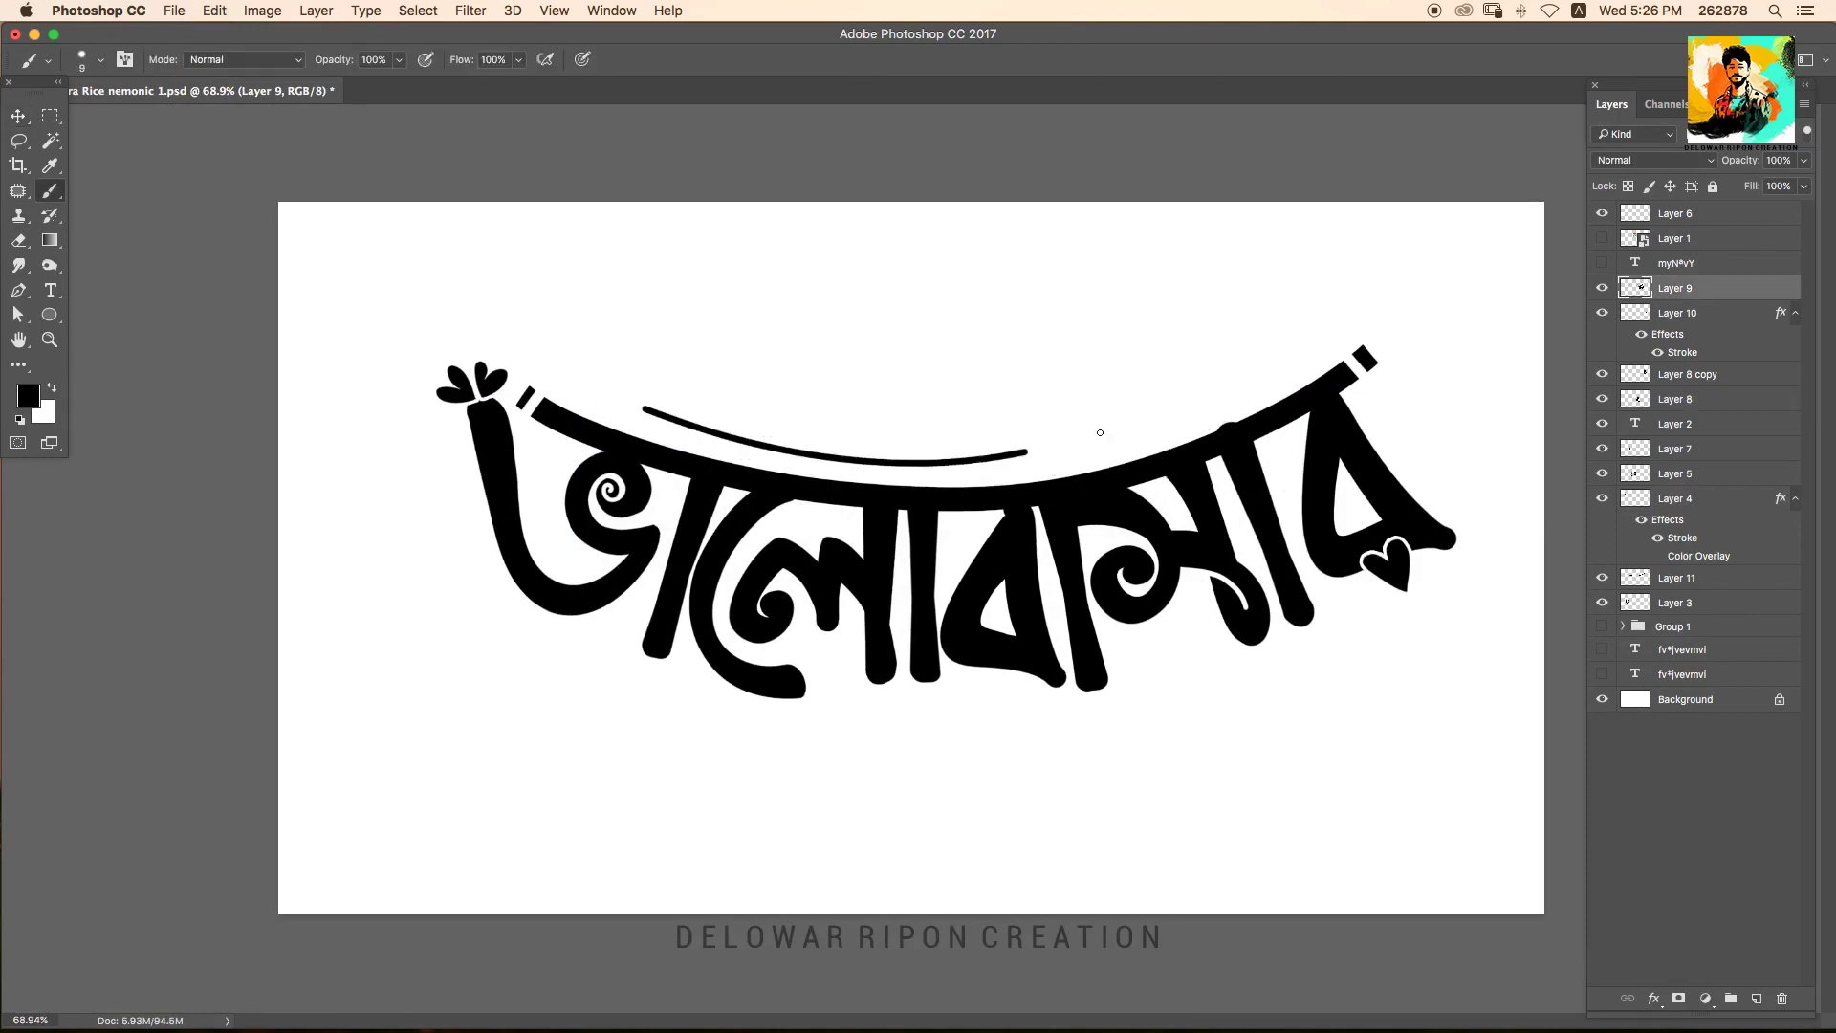
key(ctrl+alt+z)
key(ctrl+alt+z)
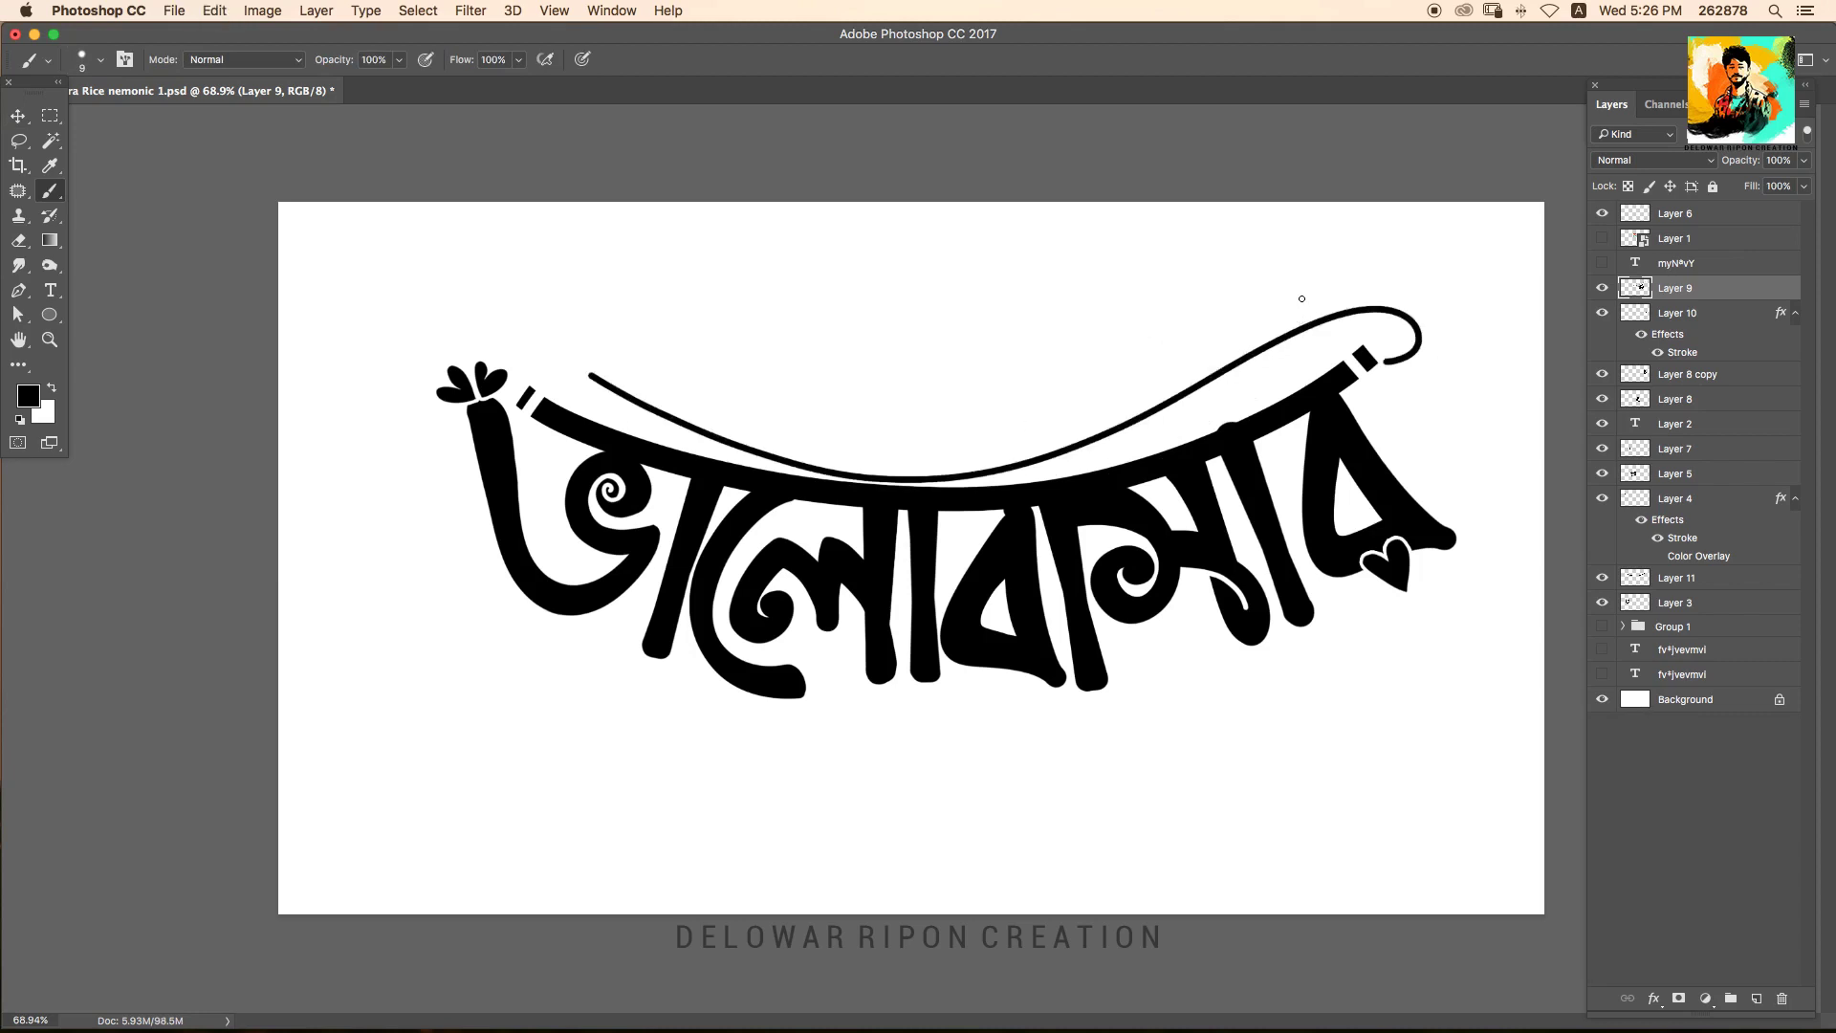
key(ctrl+alt+z)
key(ctrl+alt+z)
key(ctrl+alt+z)
key(ctrl+alt+z)
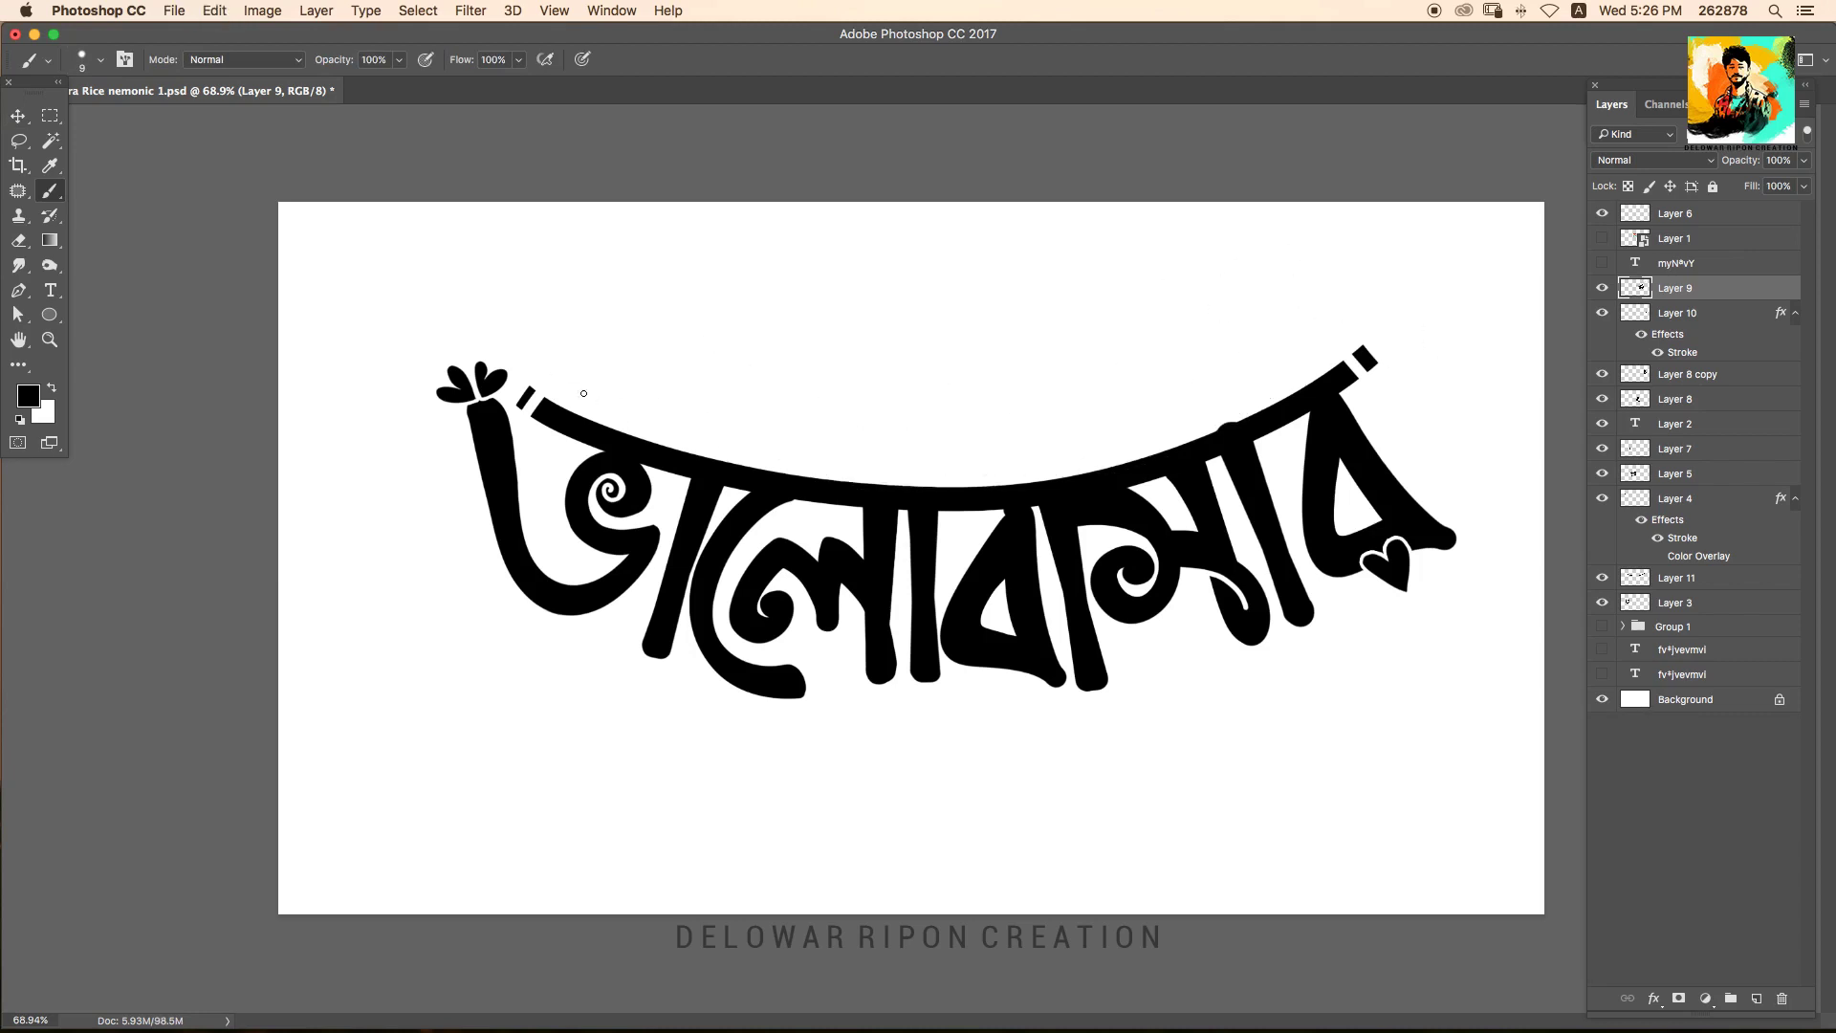
click(1601, 289)
On a new Layer 12, brush a thin stem above the lettering curling at its right end.
key(ctrl+shift+n)
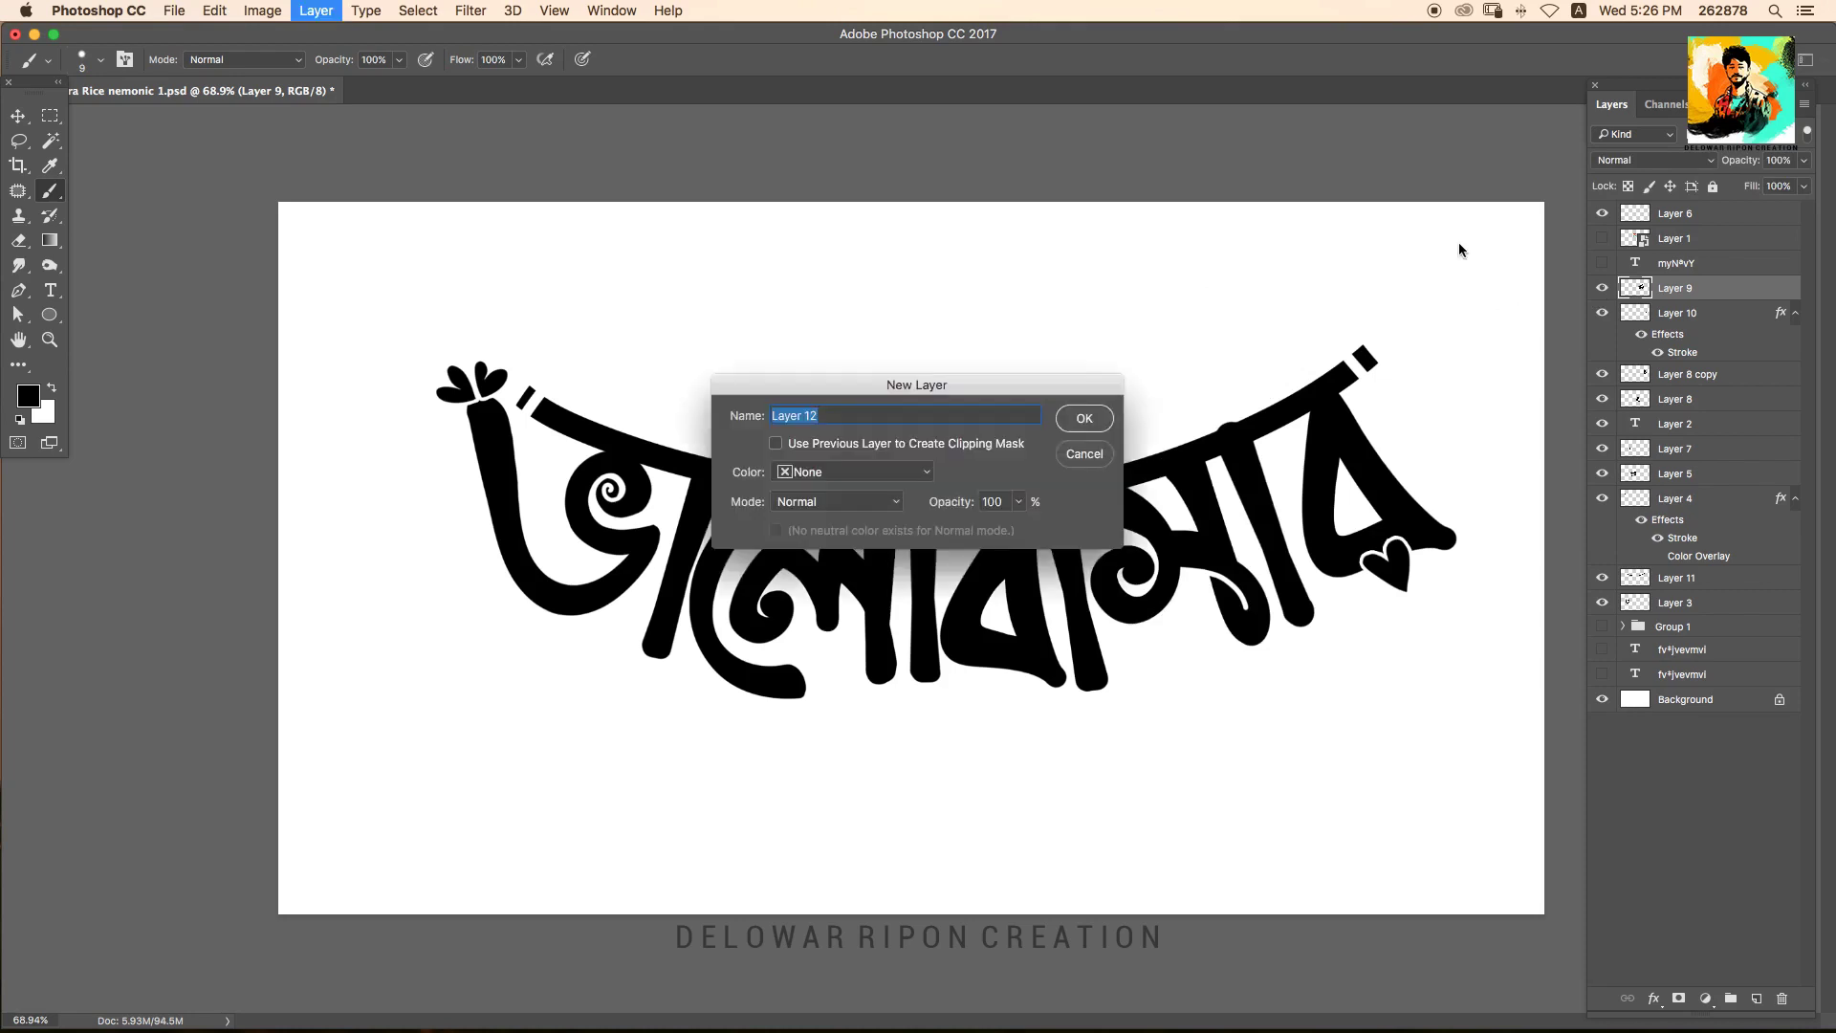
key(Return)
drag(558, 351, 609, 383)
drag(643, 392, 1297, 232)
key(ctrl+z)
drag(634, 396, 1295, 255)
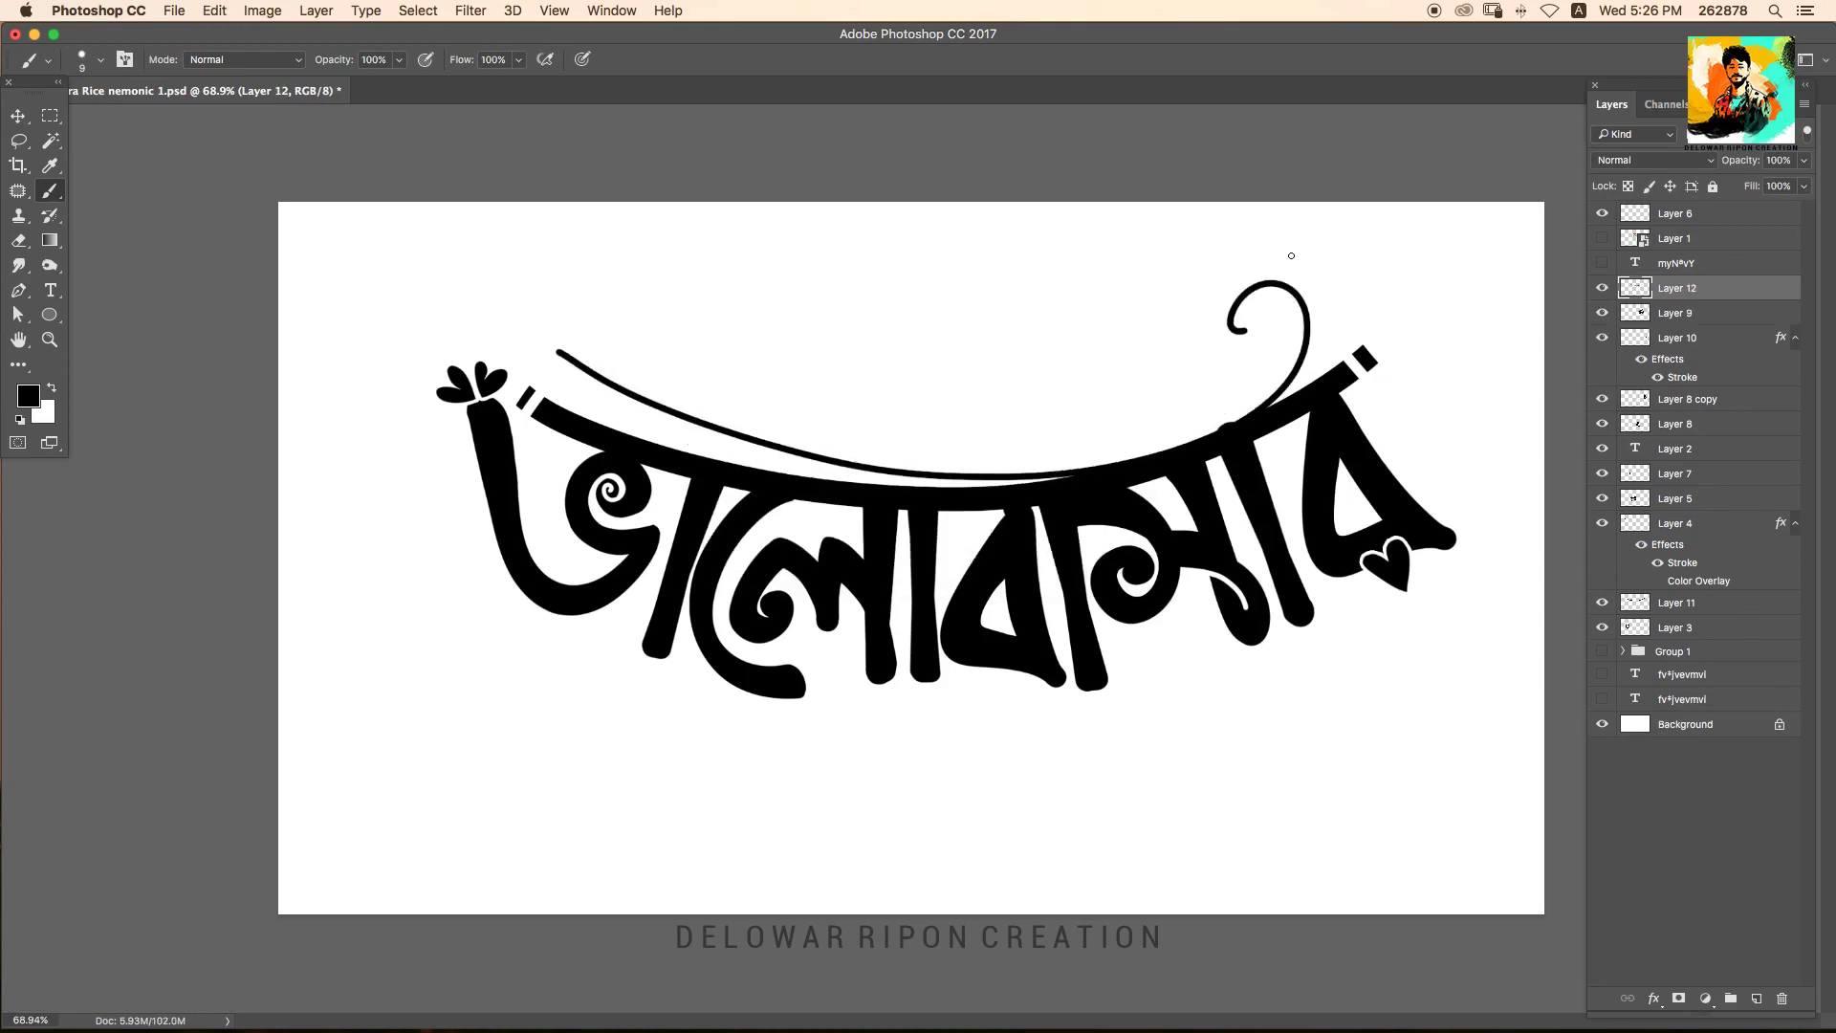
key(ctrl+z)
drag(547, 361, 1215, 346)
key(ctrl+z)
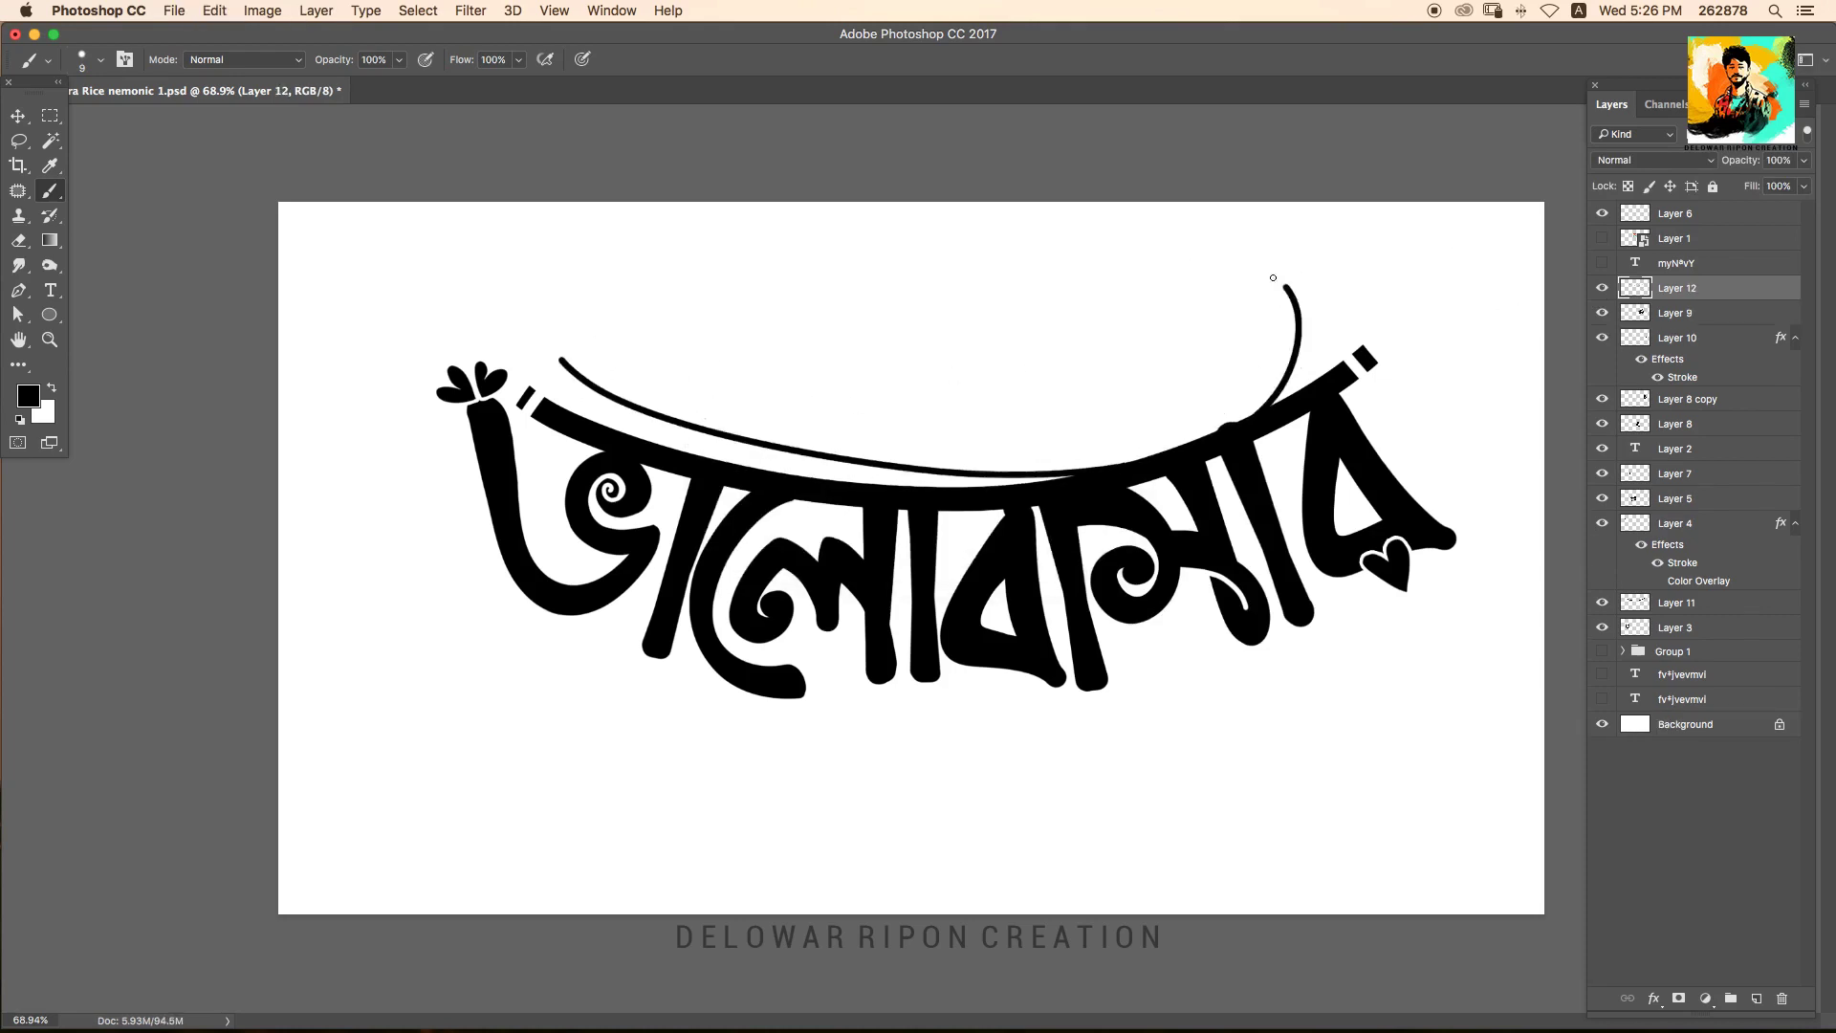
key(ctrl+z)
drag(547, 360, 1195, 346)
mouse_move(1291, 304)
mouse_down()
mouse_move(1376, 246)
mouse_move(1317, 378)
mouse_up()
Lasso a leaf on the stem, fill it black, and erase a white vein into it.
key(l)
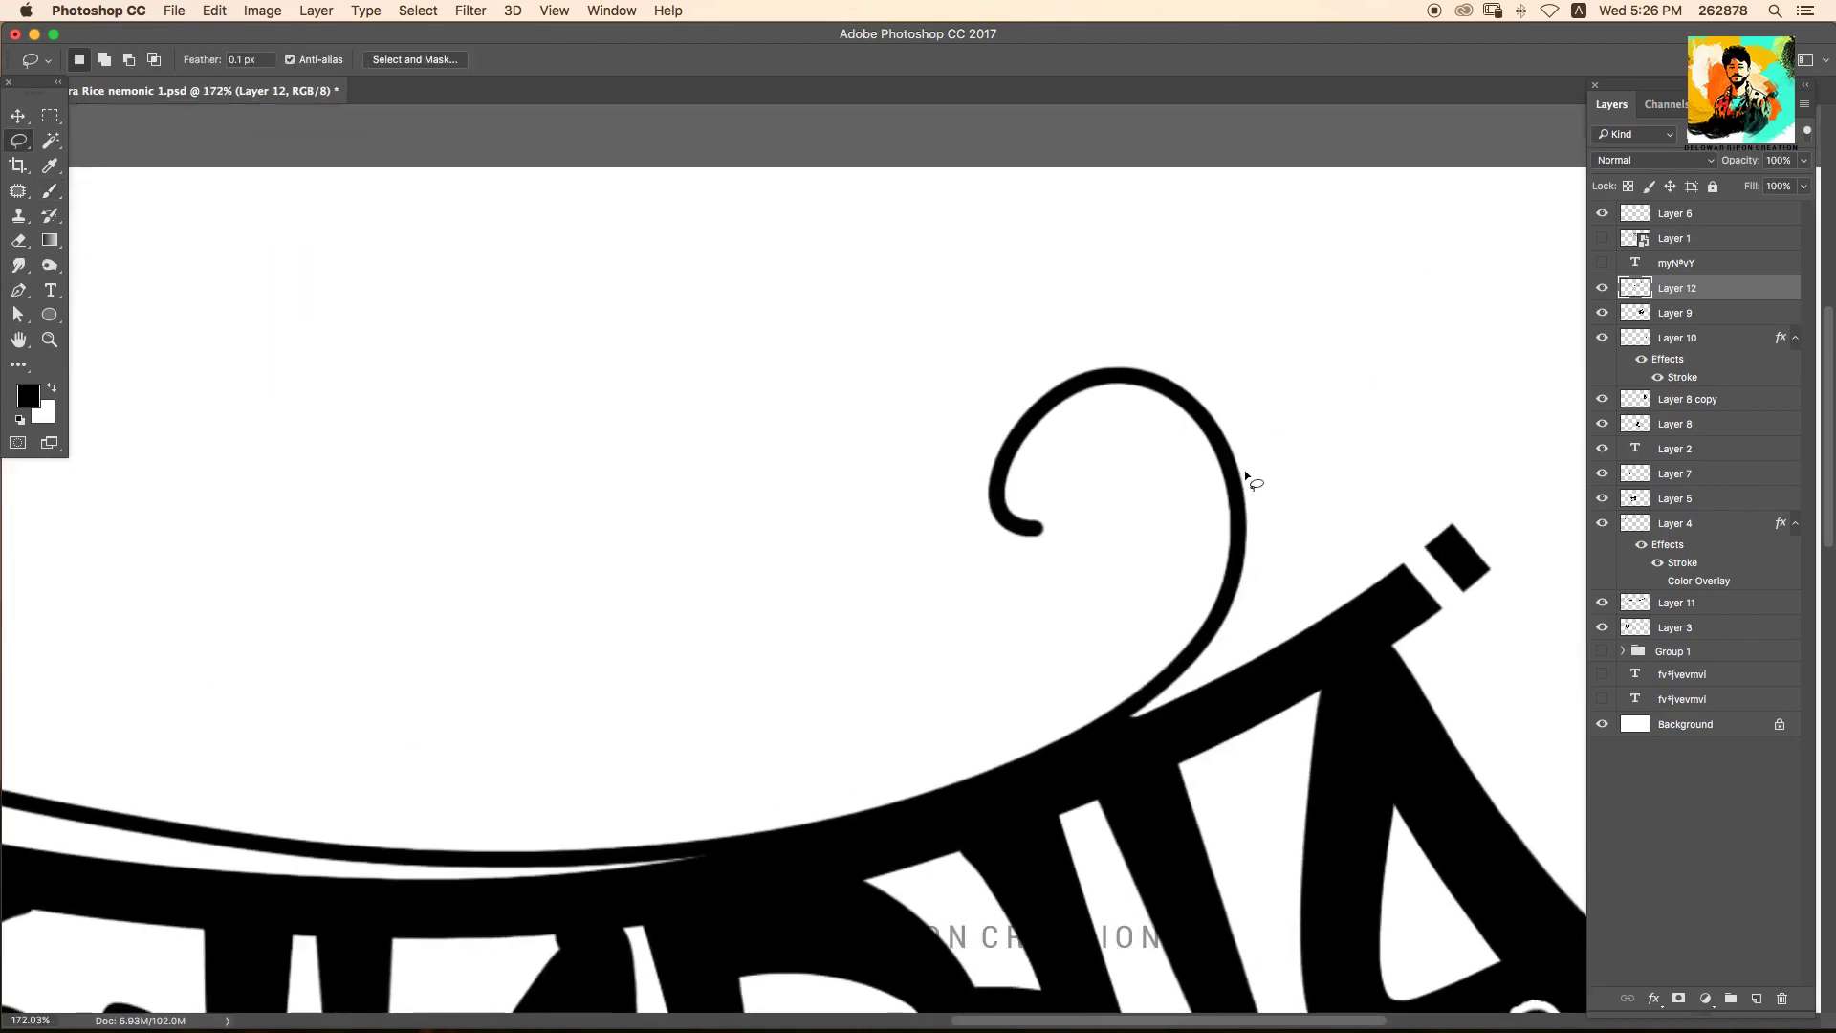
key(alt+BackSpace)
key(ctrl+d)
key(e)
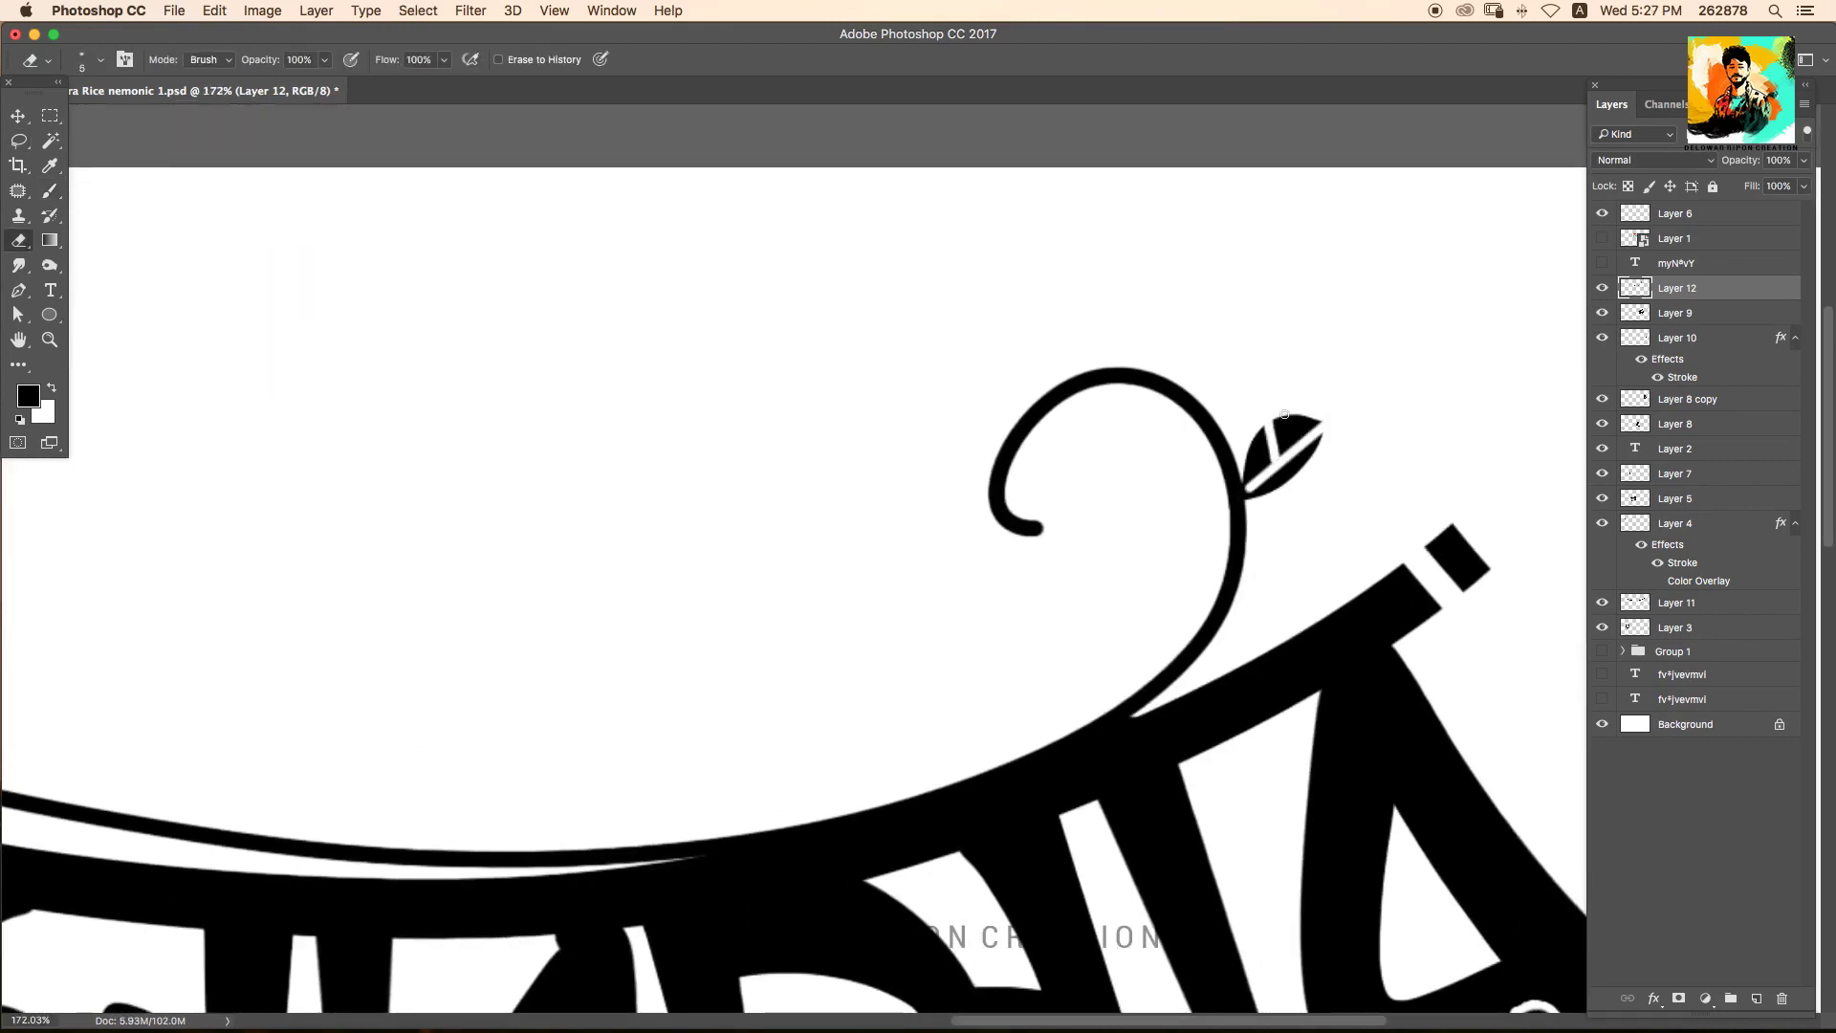
drag(1295, 450, 1312, 445)
Add the second and third black veined leaves, then merge the stem layer into Layer 9.
key(l)
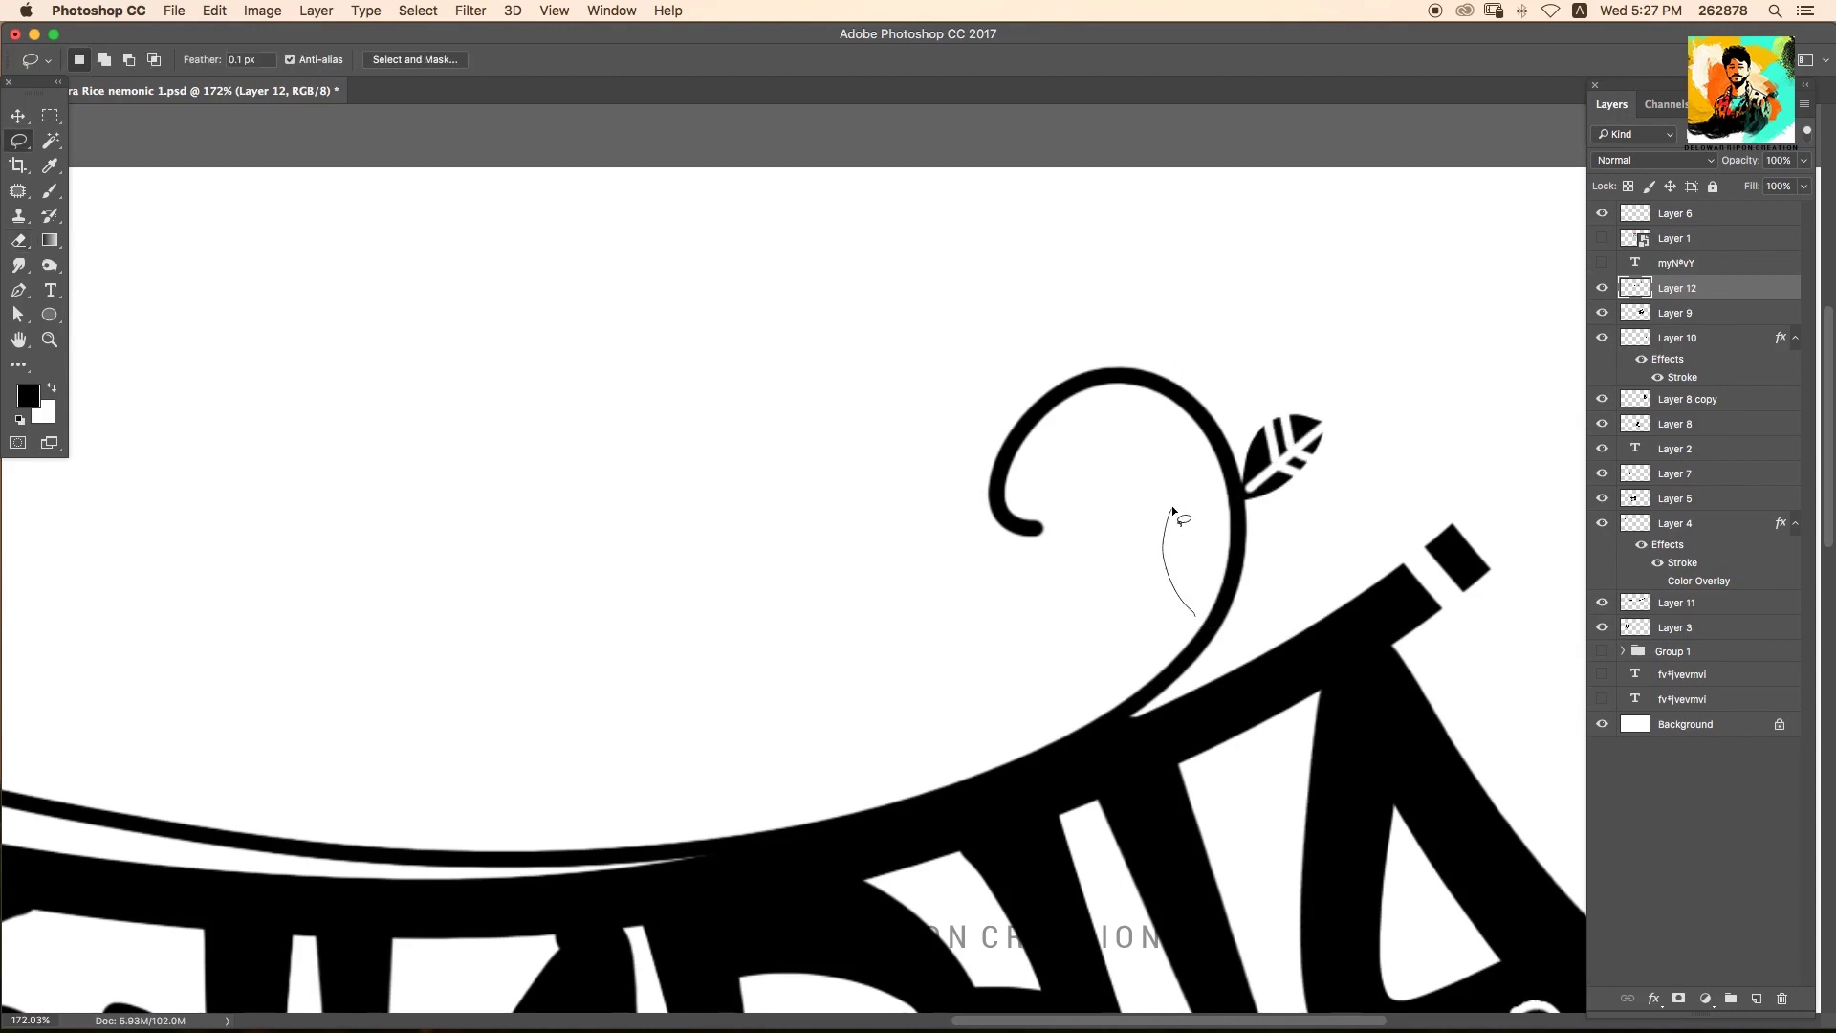
key(e)
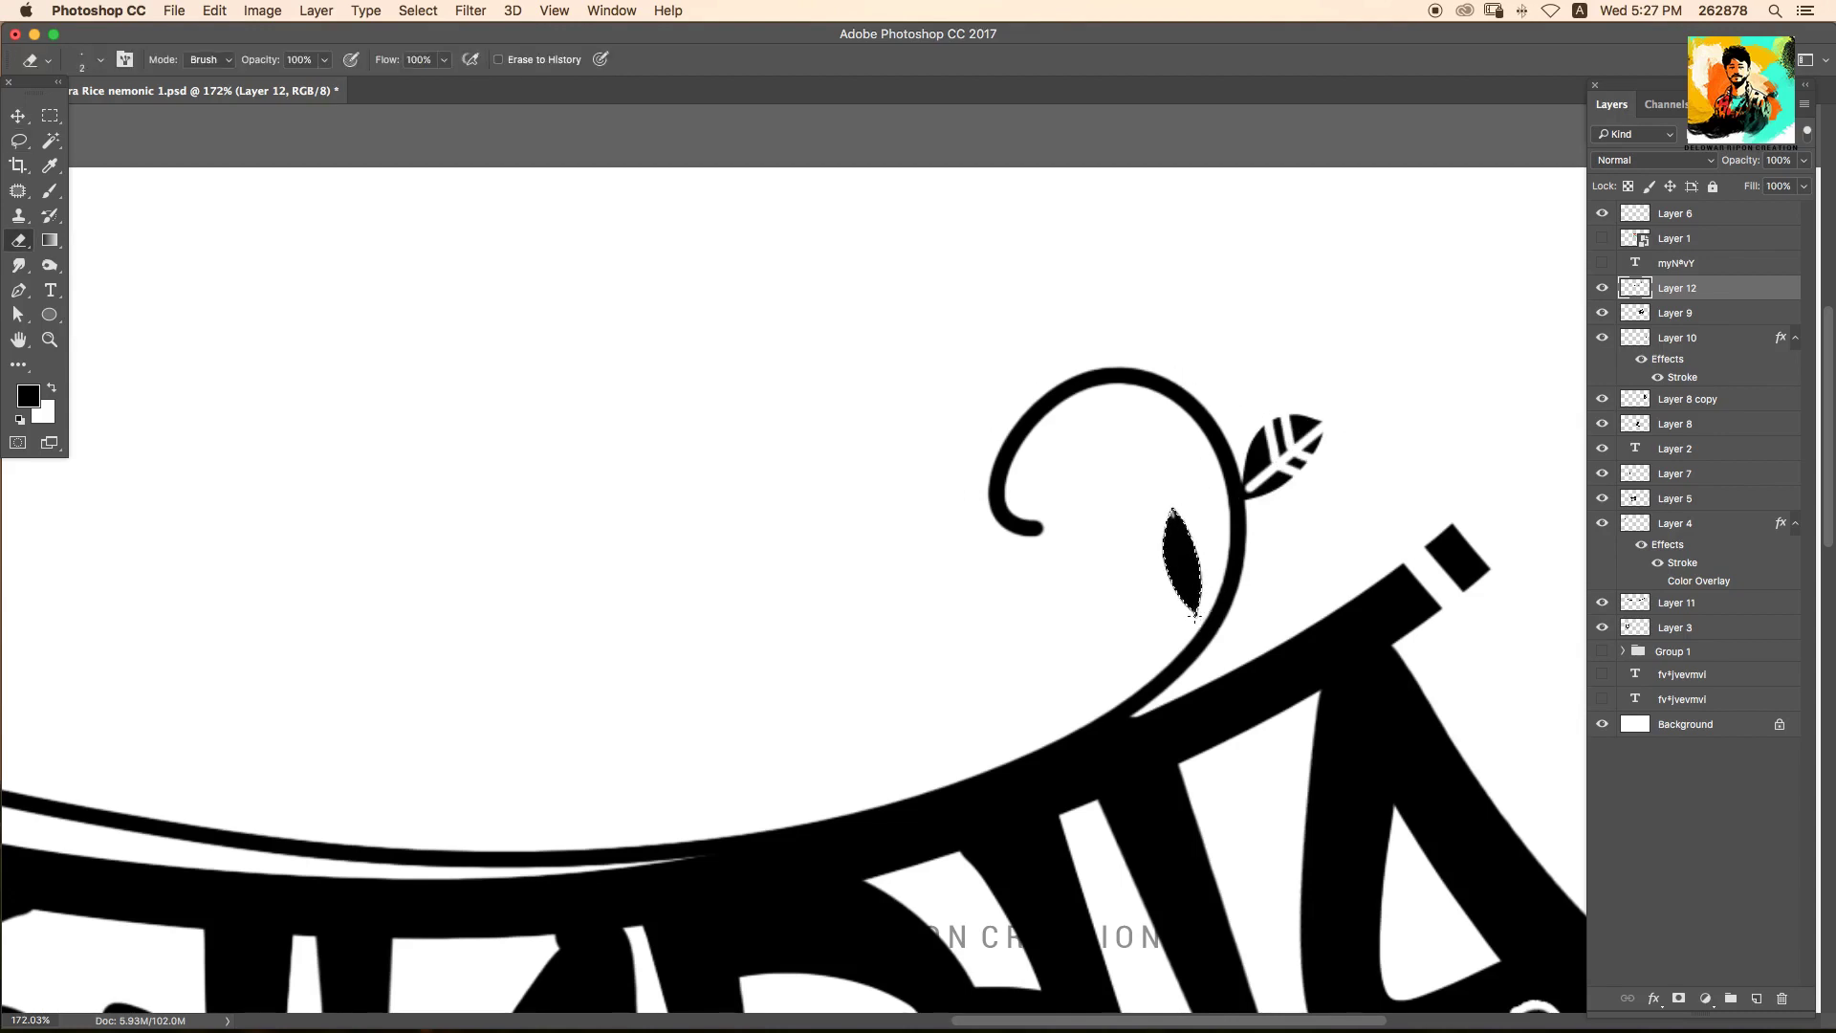
scroll(1195, 615, up, 3)
drag(1200, 643, 1157, 449)
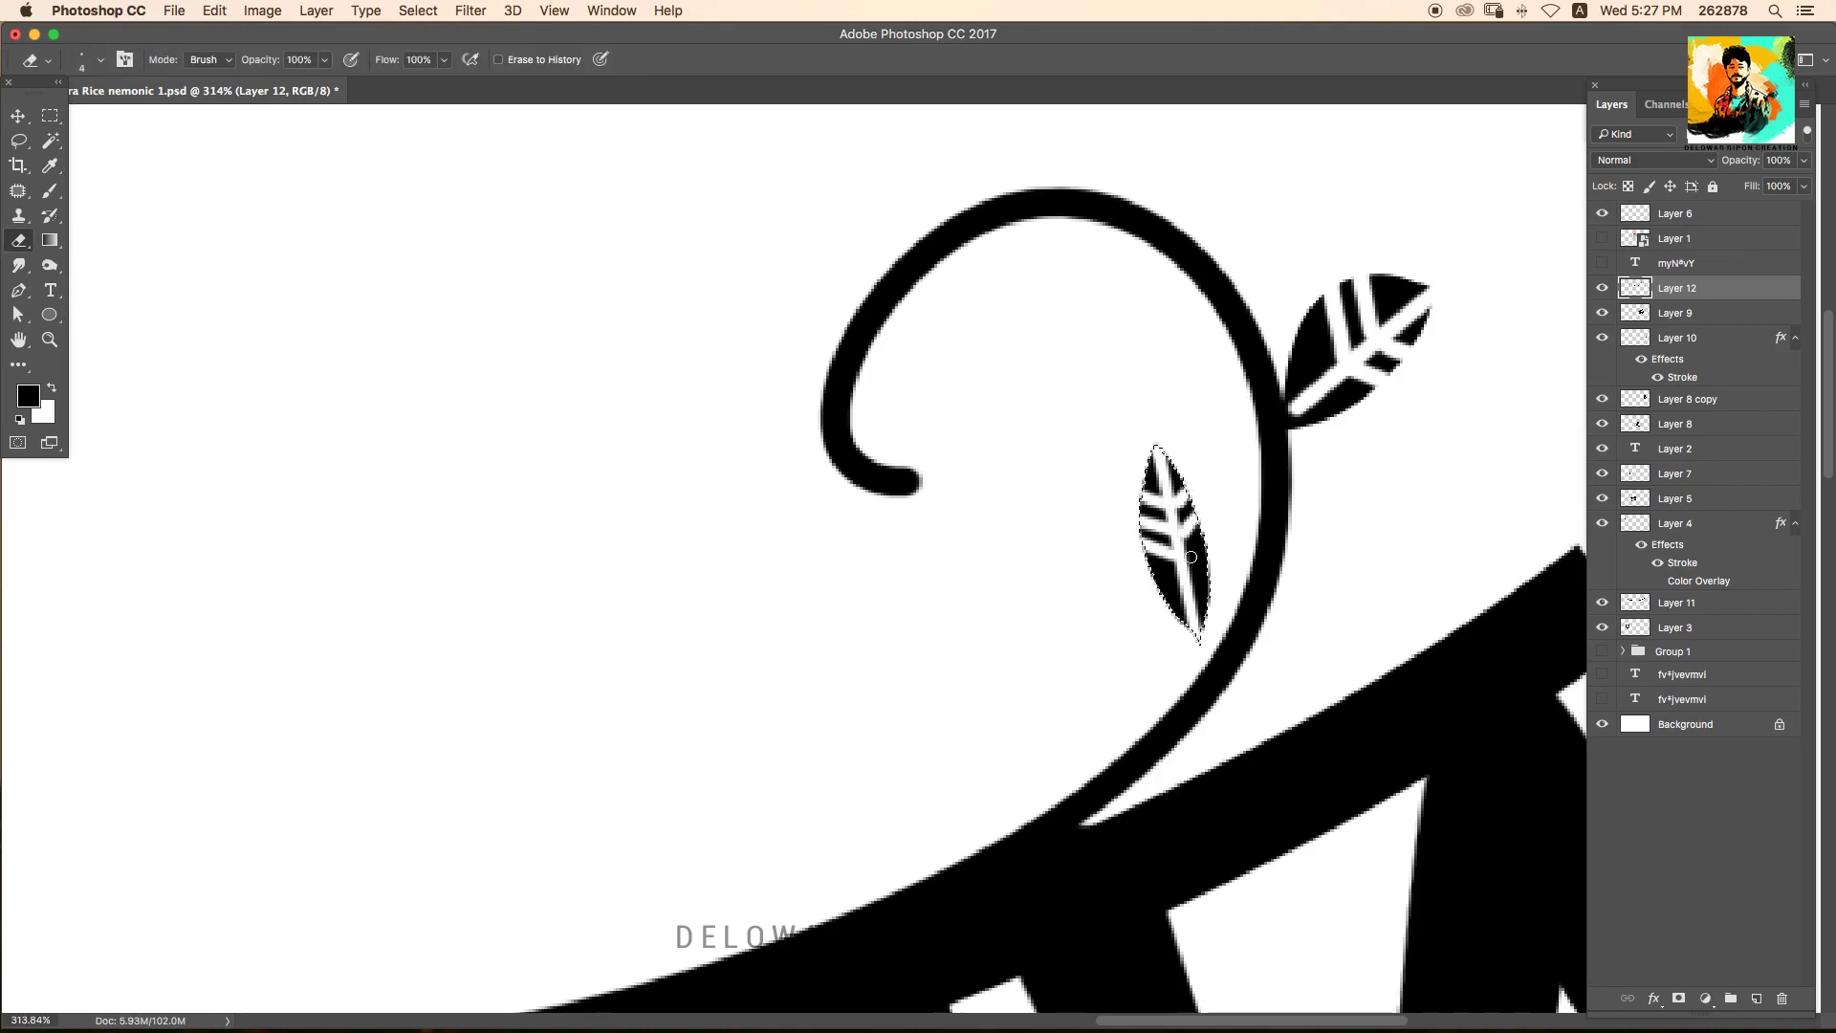
key(ctrl+d)
key(l)
key(alt+BackSpace)
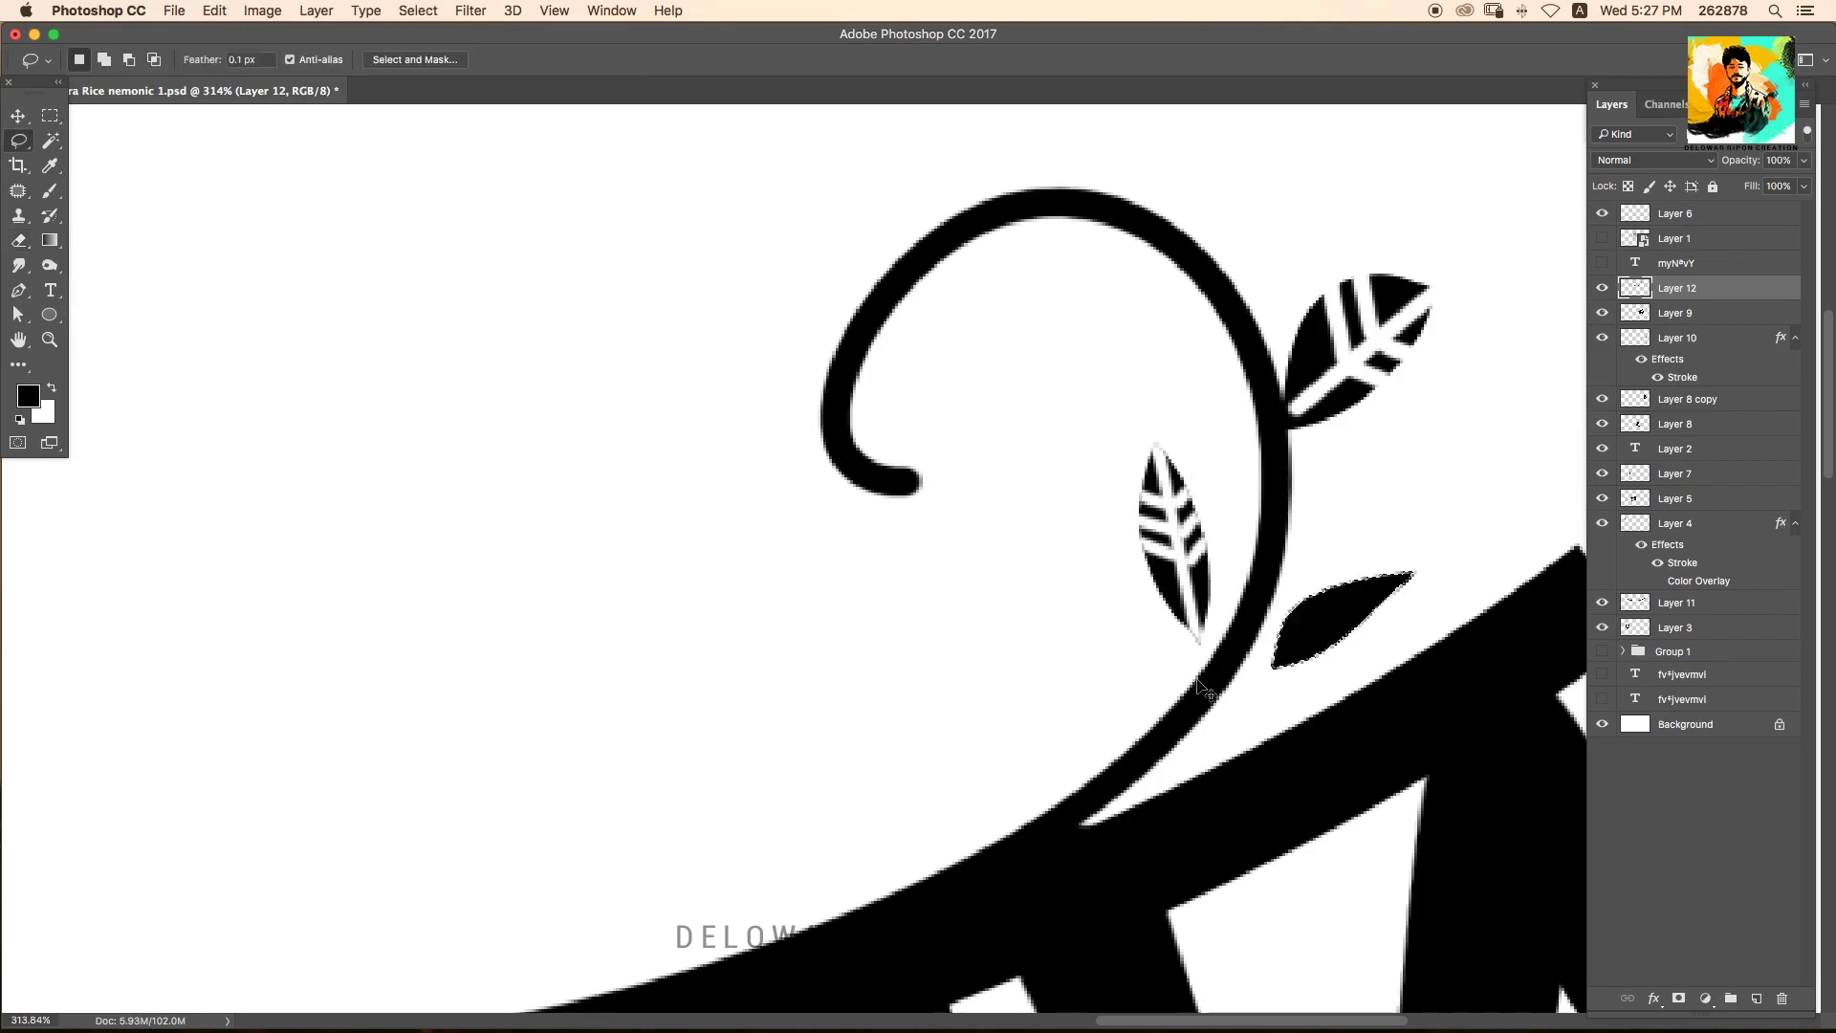
key(ctrl+e)
Brush two oval buds inside the curl of the stem.
key(e)
scroll(1311, 621, down, 4)
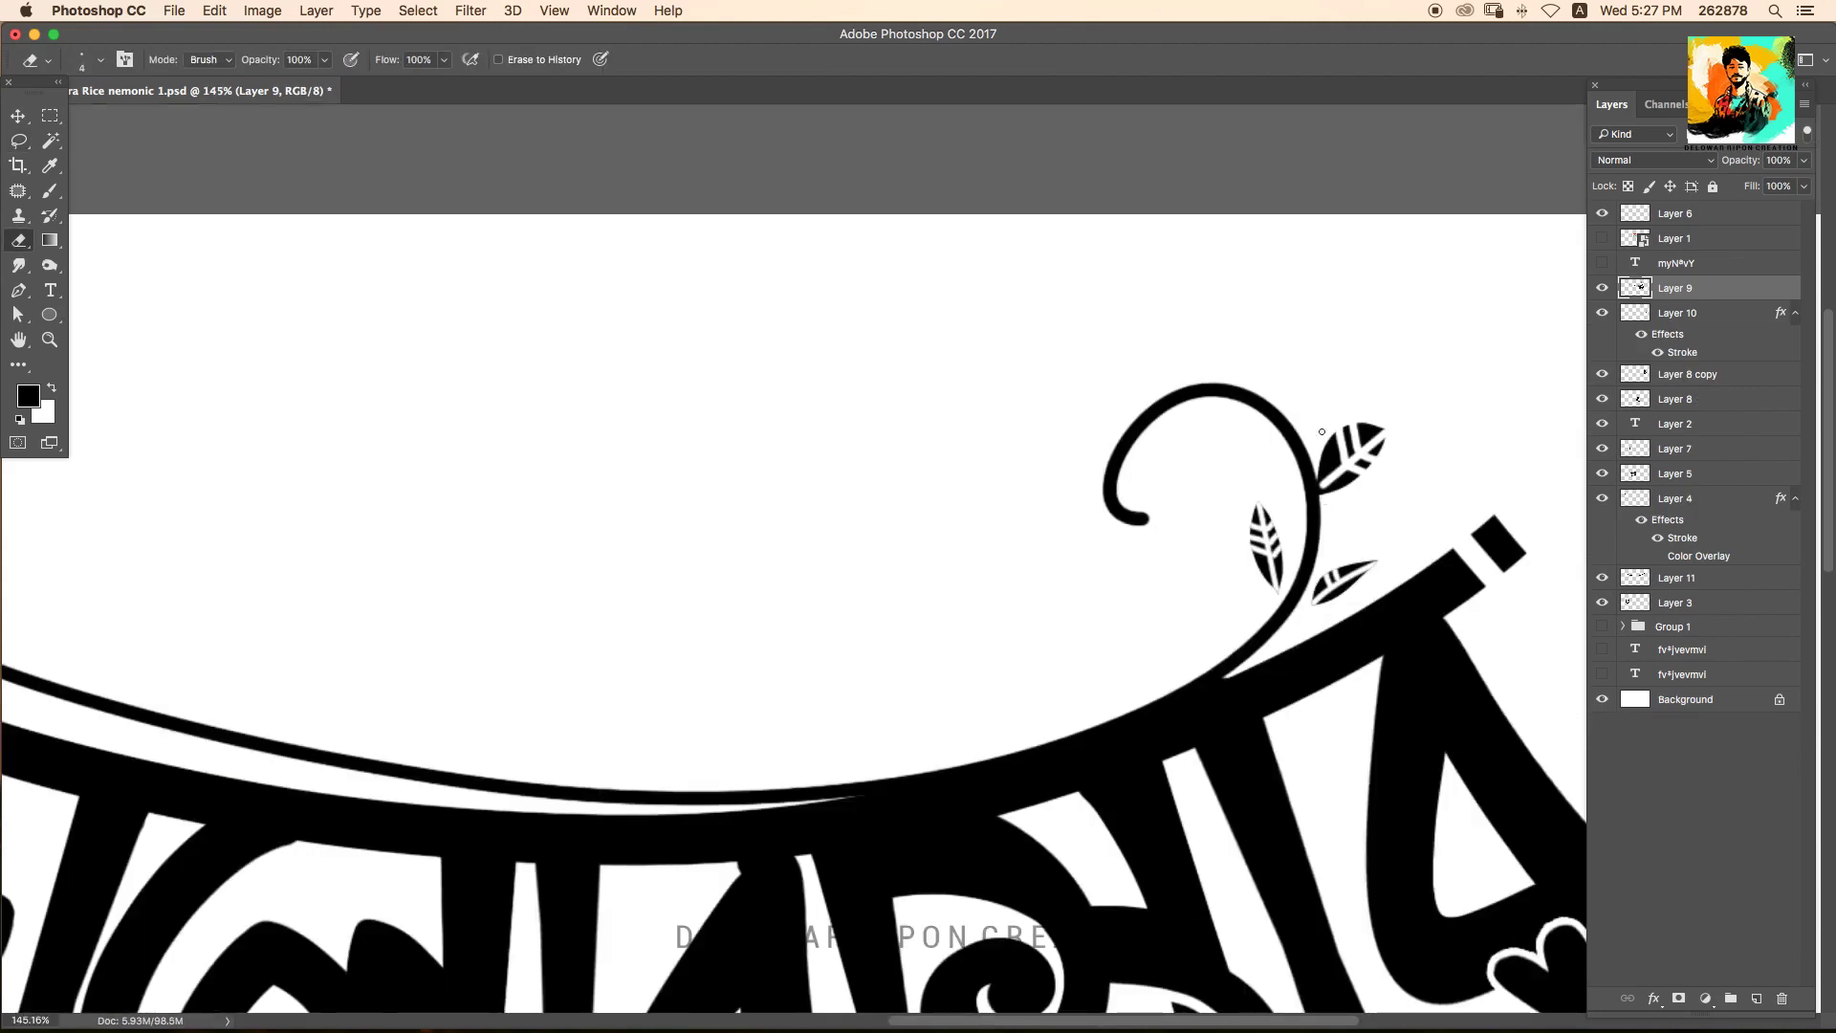
key(b)
scroll(1184, 488, up, 2)
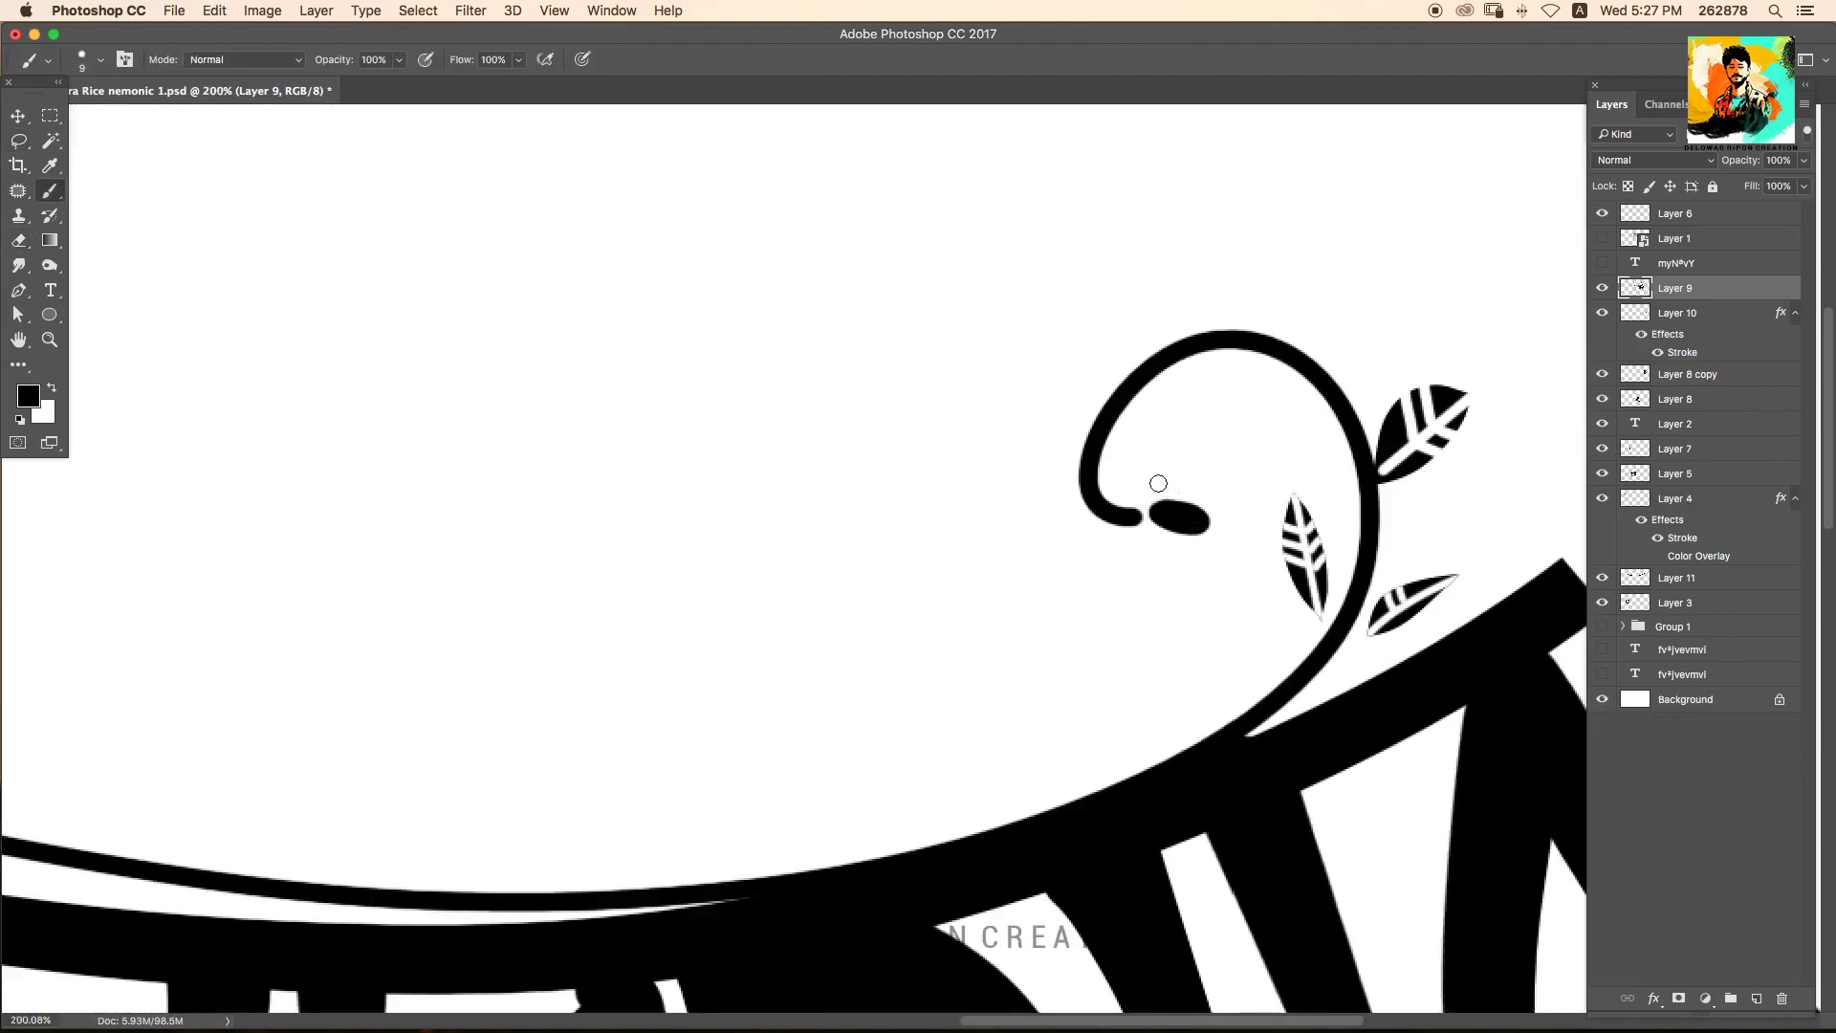
drag(1150, 540, 1171, 574)
scroll(1157, 555, down, 3)
scroll(1087, 396, up, 2)
mouse_move(1162, 440)
mouse_down()
mouse_move(1129, 368)
mouse_move(1165, 442)
mouse_up()
Erase vein lines into the top leaf and fit the whole artwork in view.
key(w)
key(e)
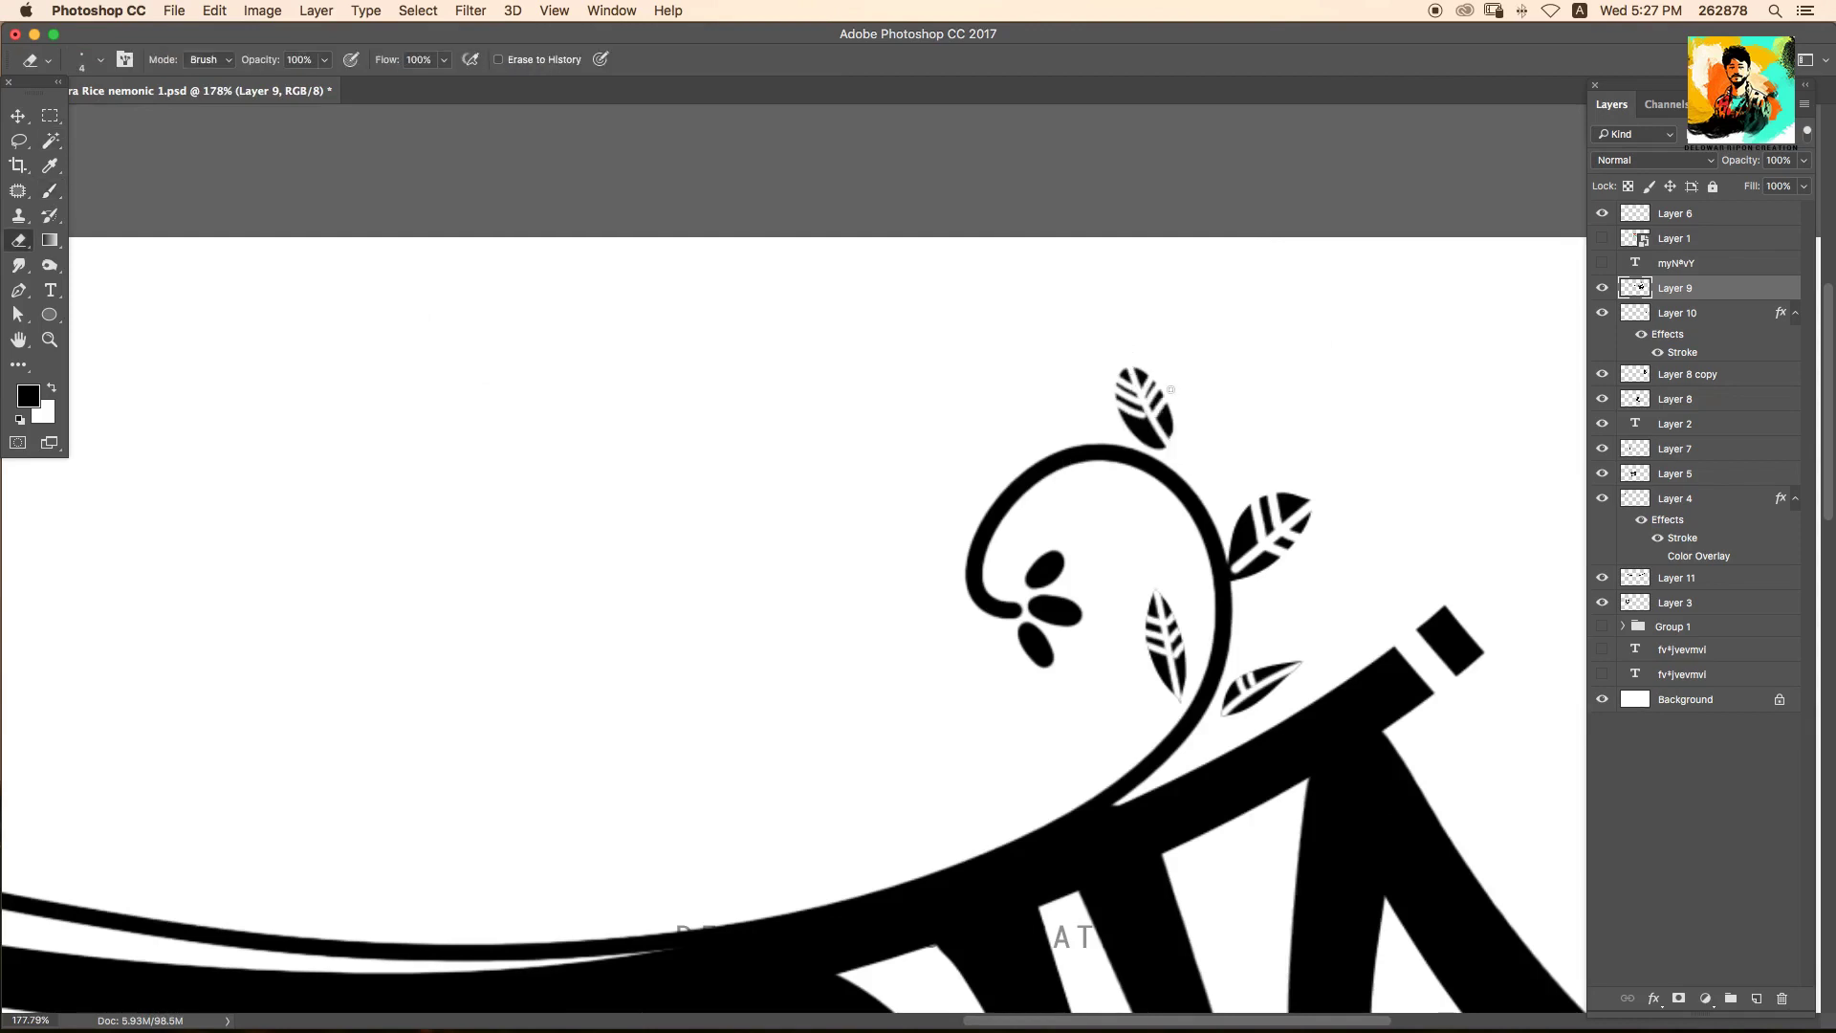
scroll(1171, 389, down, 4)
scroll(705, 390, up, 5)
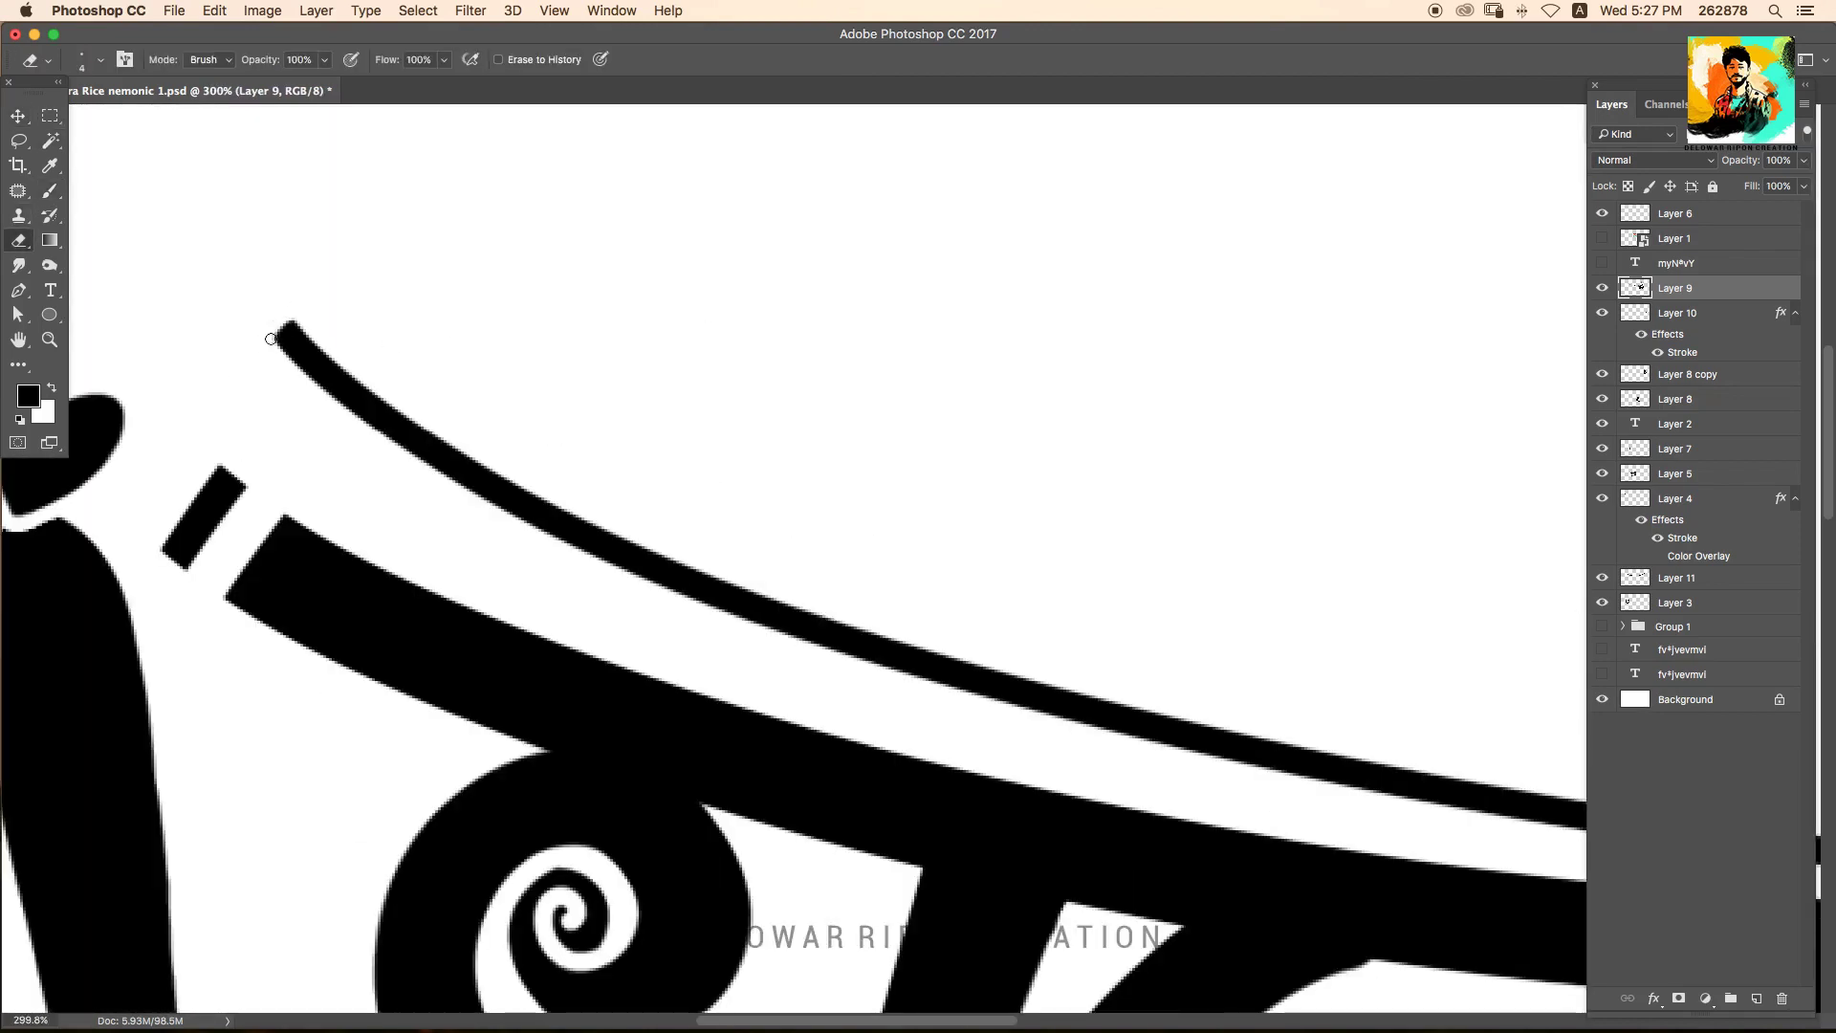
scroll(496, 350, down, 3)
key(s)
scroll(902, 479, down, 2)
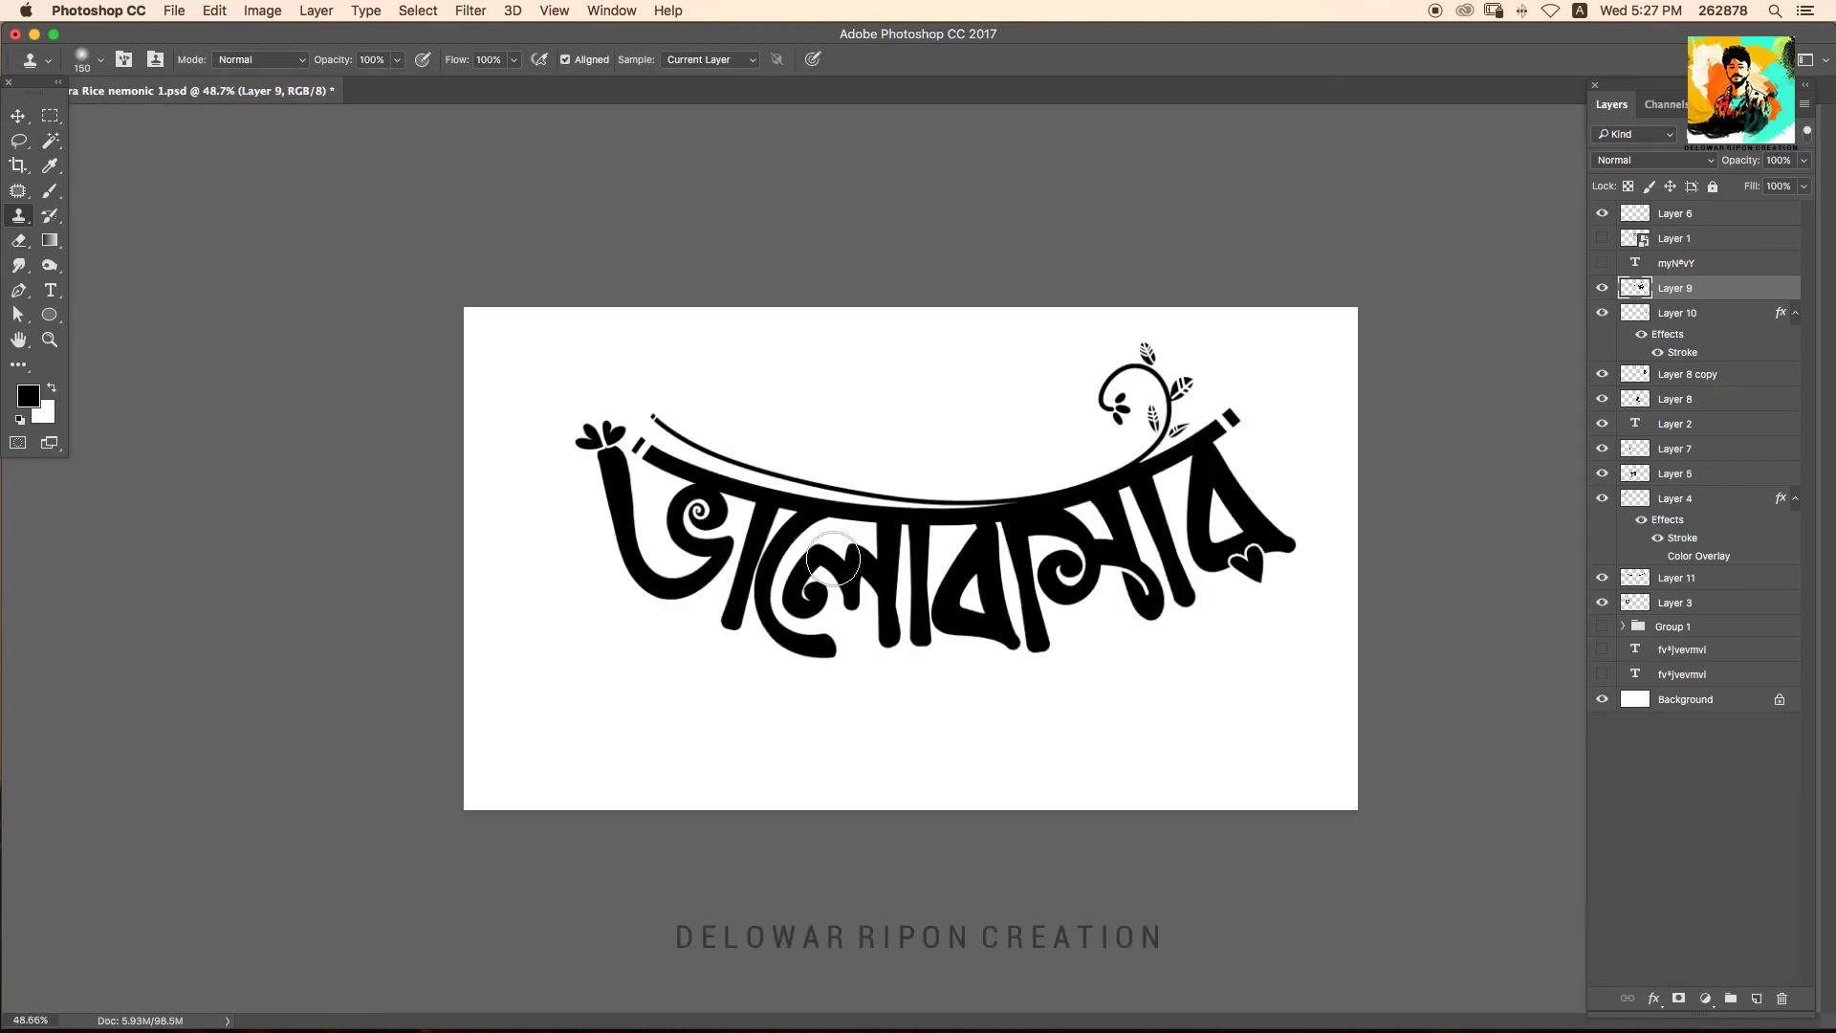
Move and rotate the heart ornament beside the ভ spiral, raising Layer 4 in the stack.
key(v)
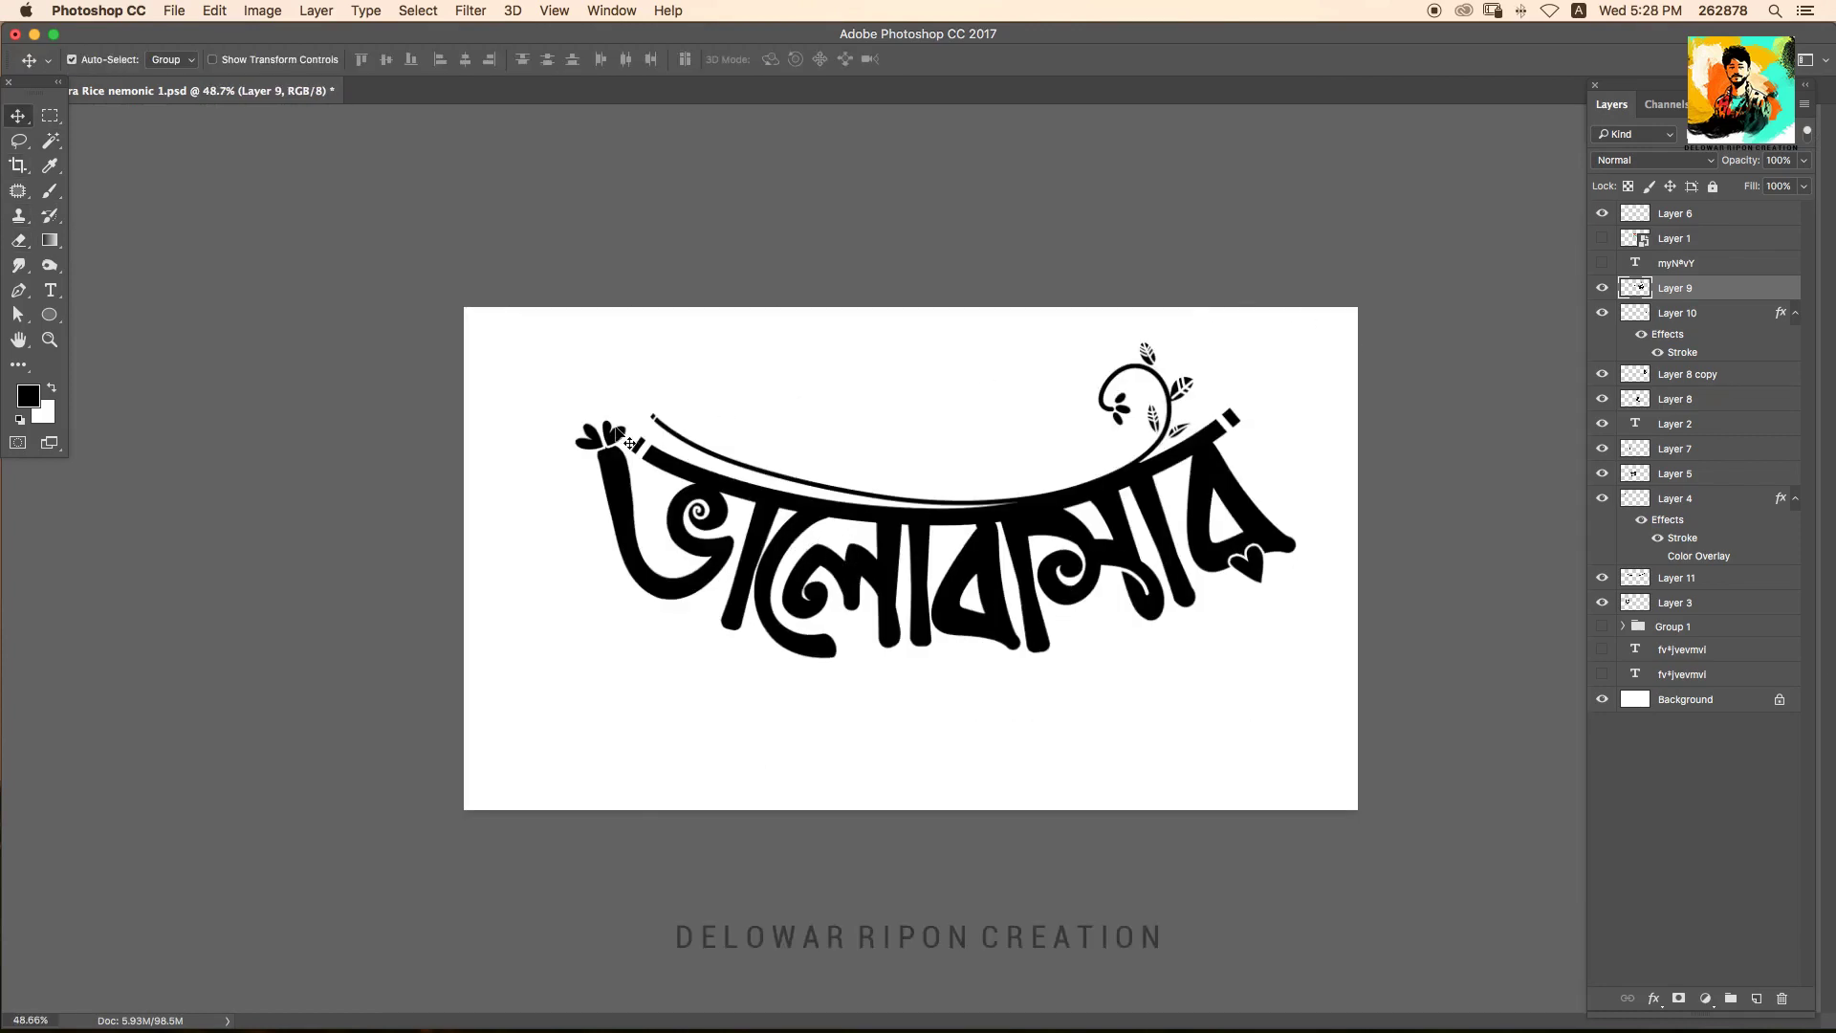
mouse_move(629, 443)
mouse_down()
mouse_move(746, 536)
mouse_move(789, 469)
mouse_up()
key(ctrl+t)
scroll(746, 535, up, 4)
key(Return)
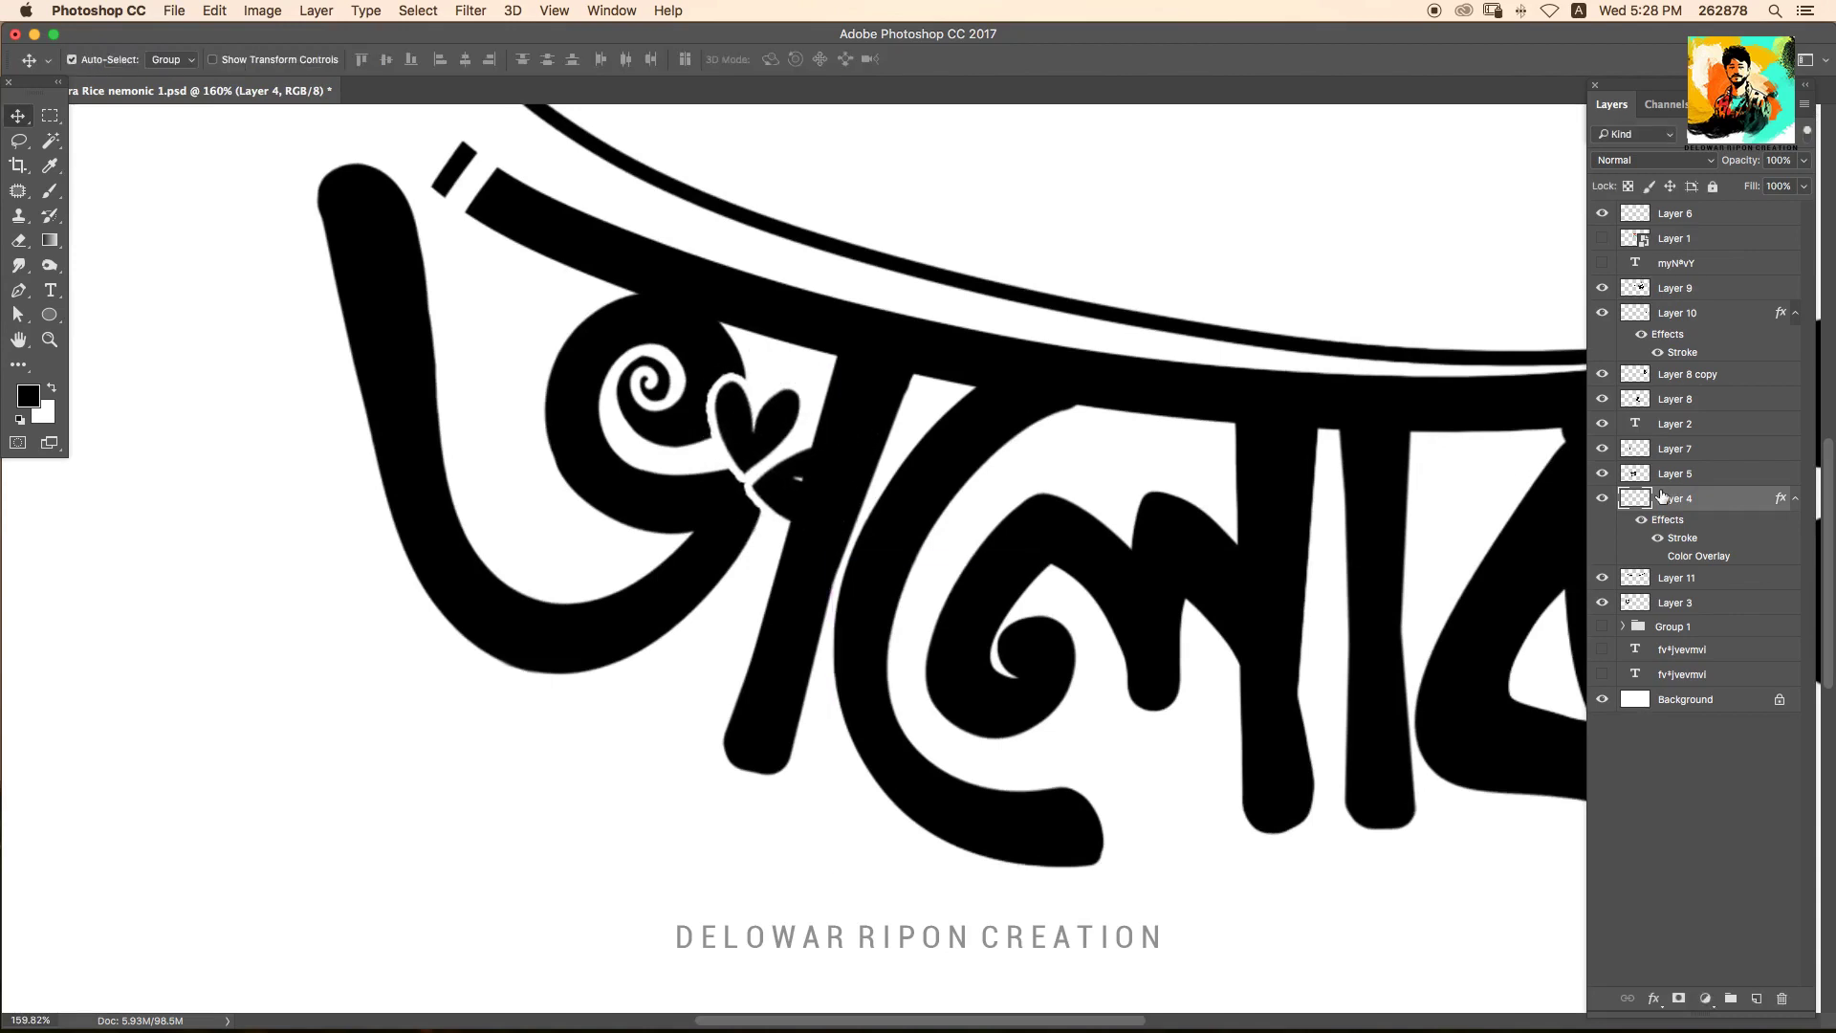
drag(1661, 496, 1674, 279)
scroll(854, 492, down, 5)
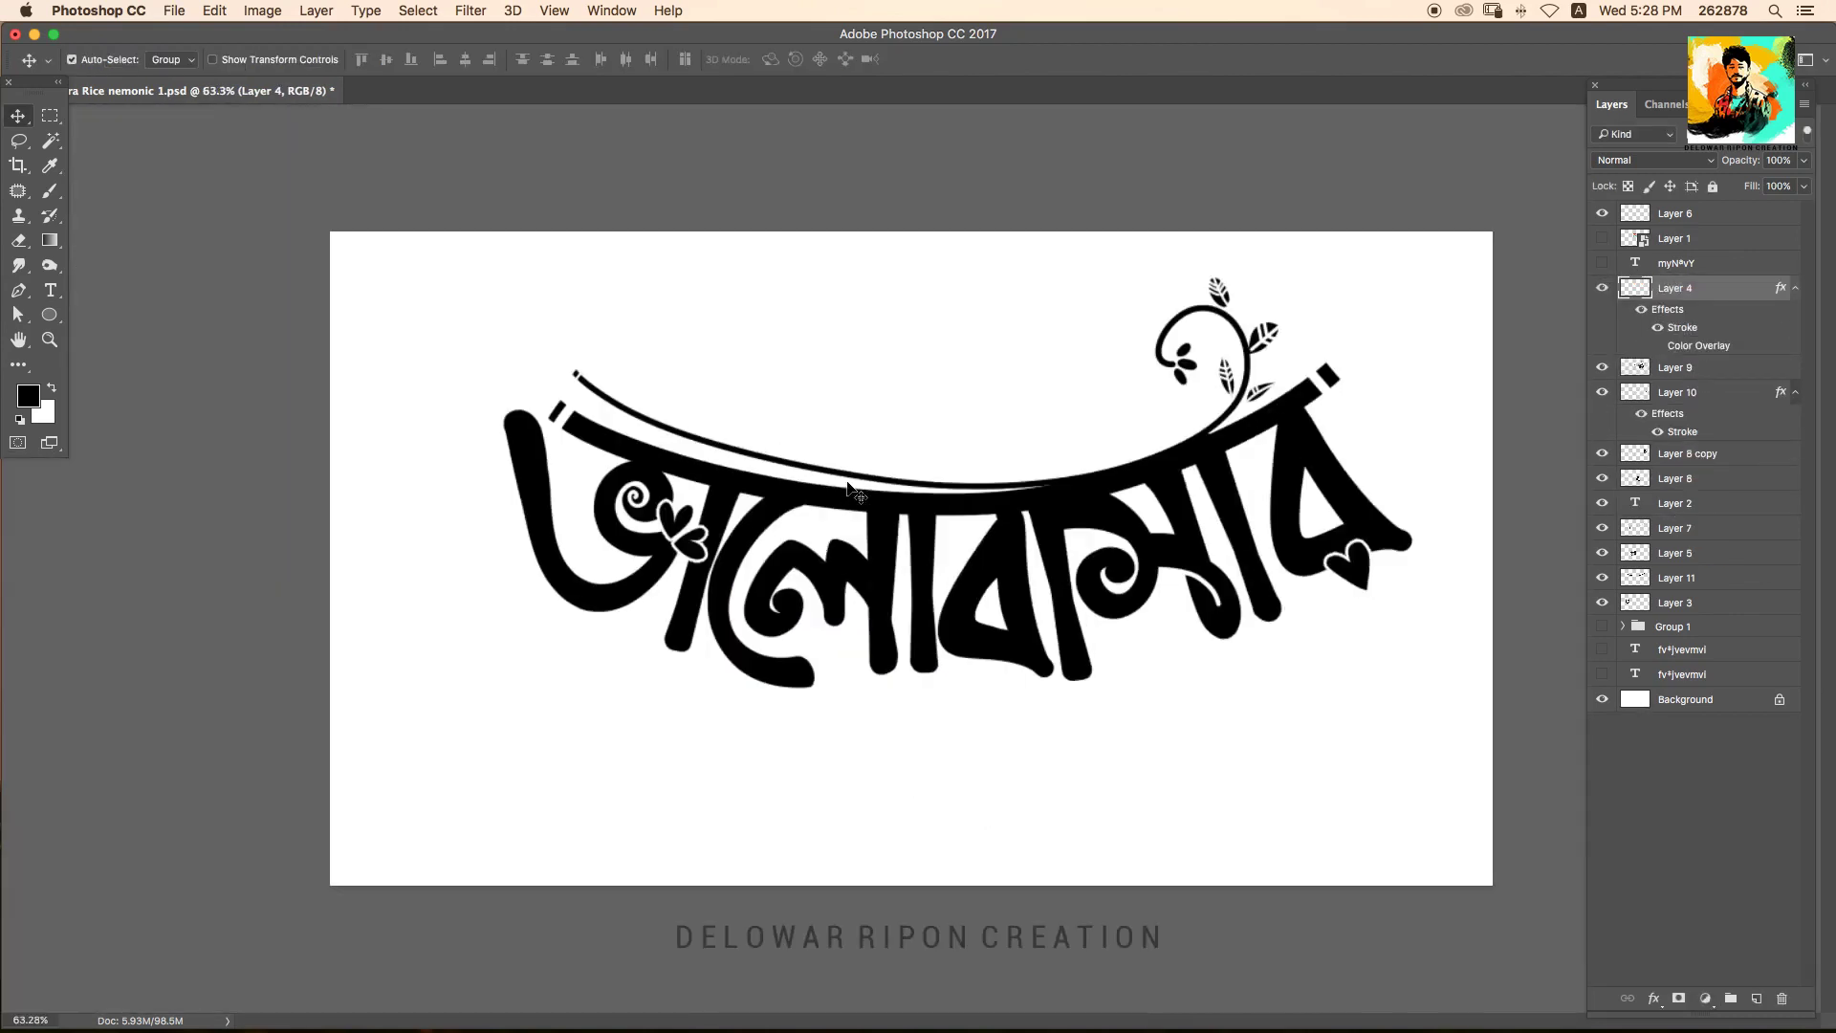
drag(701, 517, 695, 456)
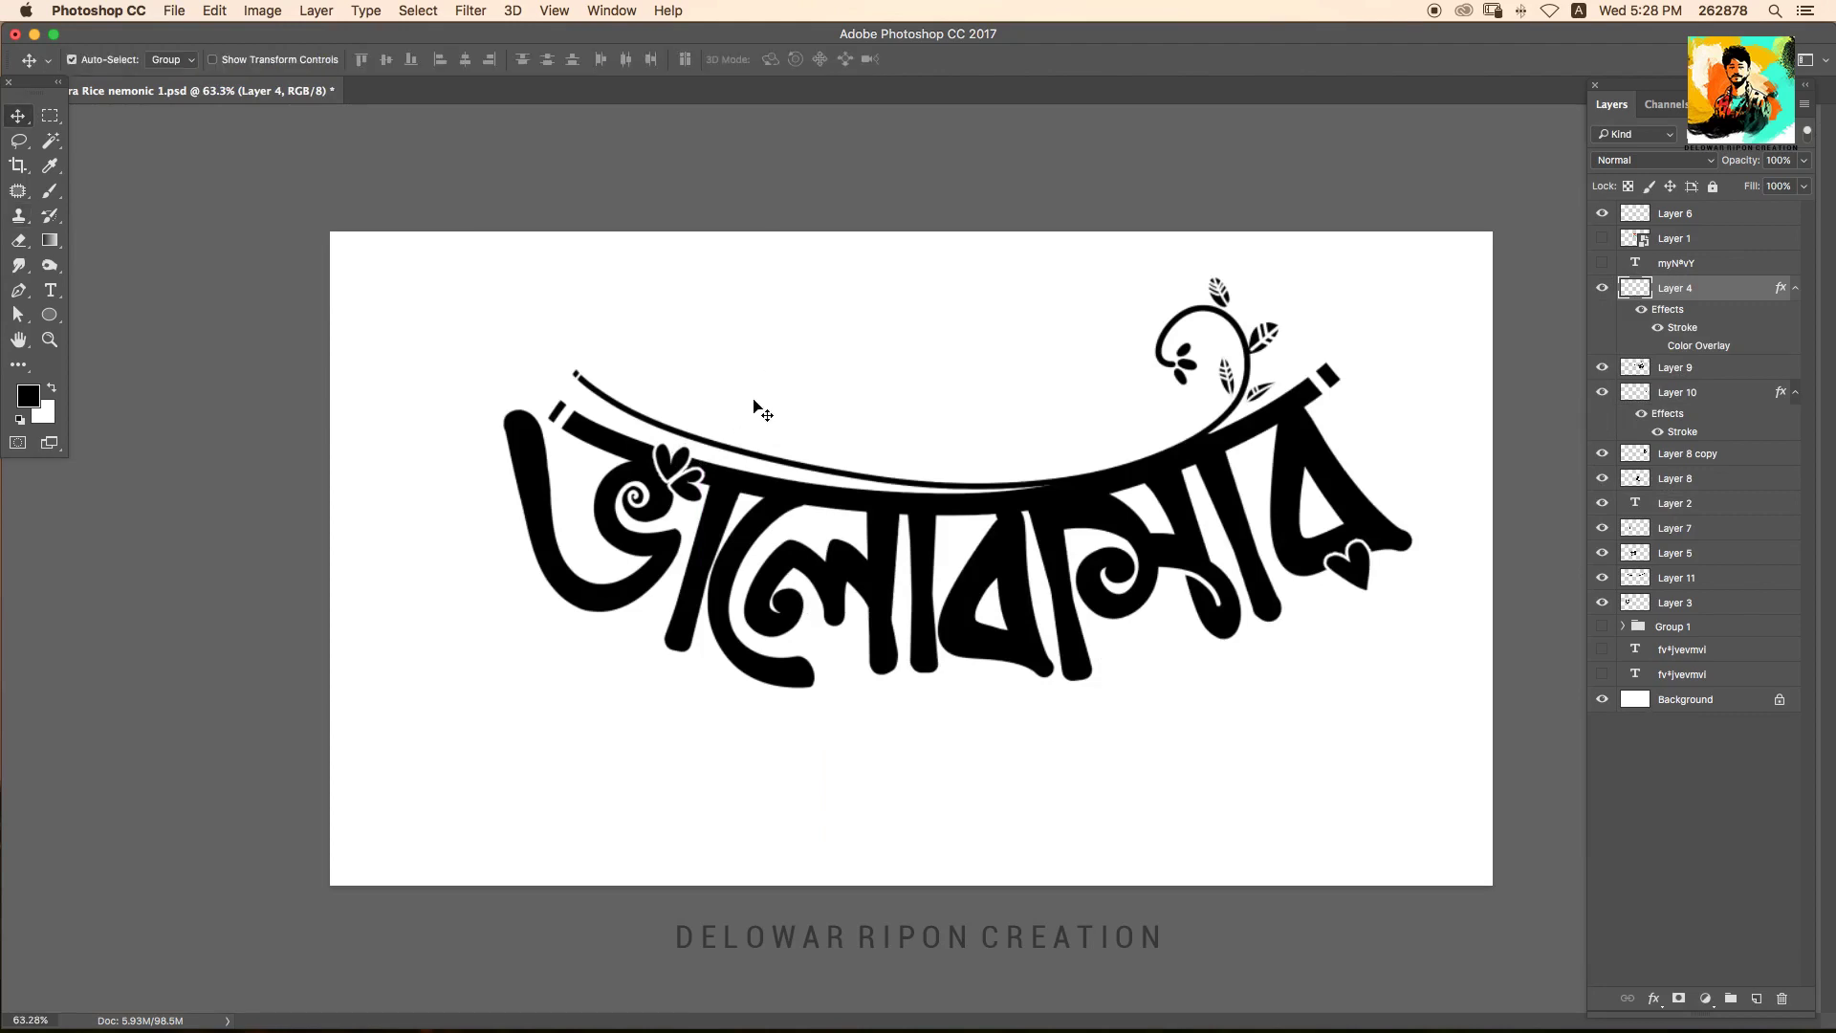
scroll(1435, 406, down, 2)
Show the সুঘ্রাণ subtitle under the lettering, then group and duplicate the lettering layers.
click(1602, 263)
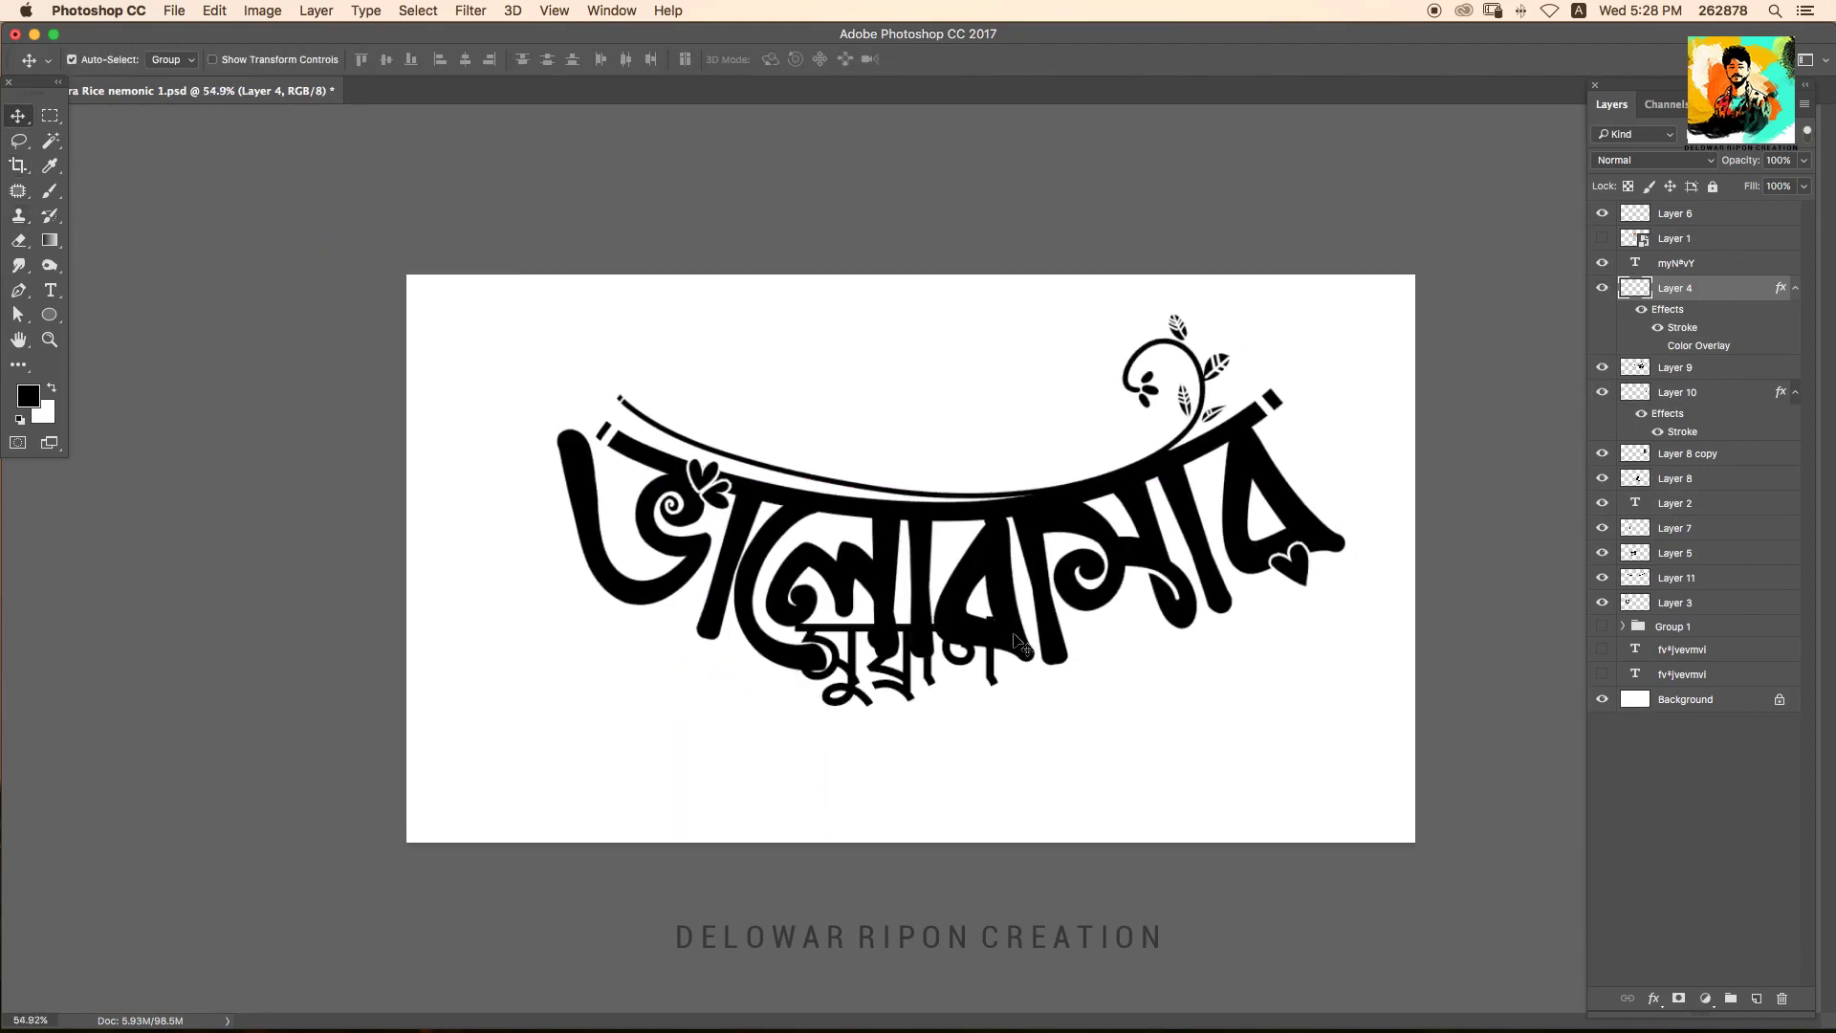
mouse_move(1009, 669)
mouse_down()
mouse_move(1067, 693)
mouse_move(1038, 755)
mouse_up()
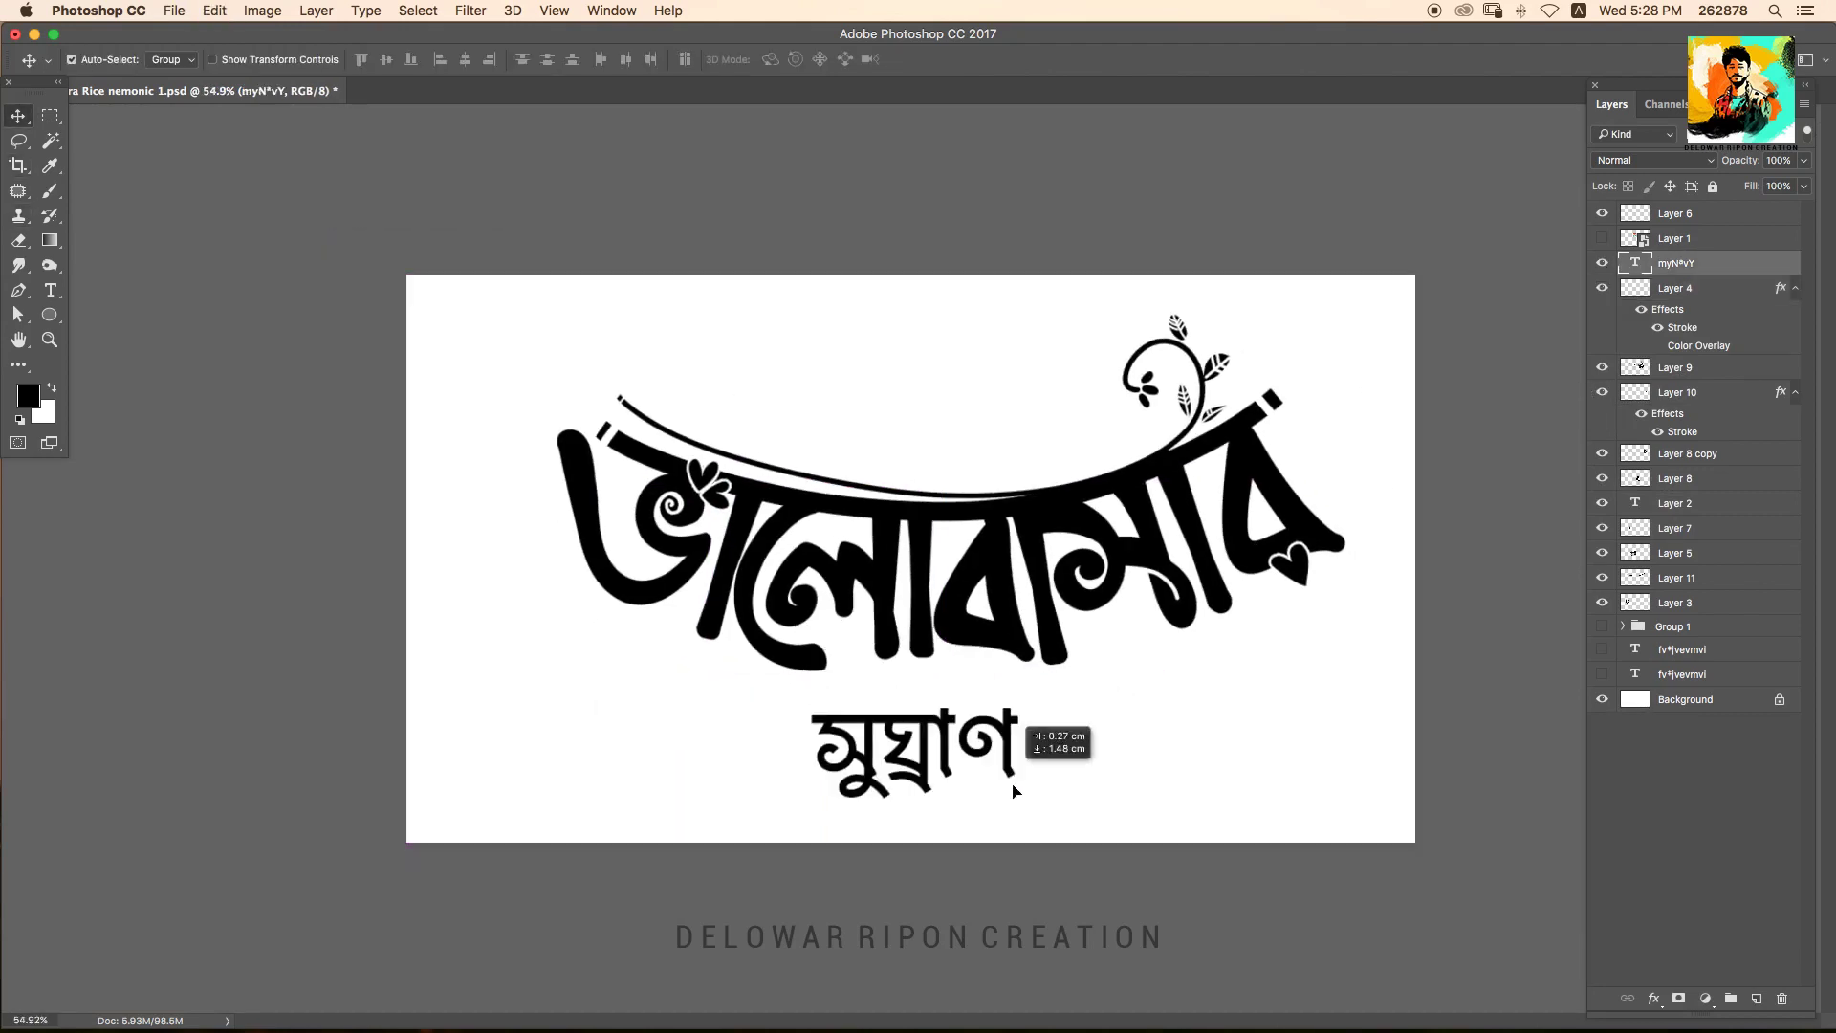
drag(414, 270, 1352, 532)
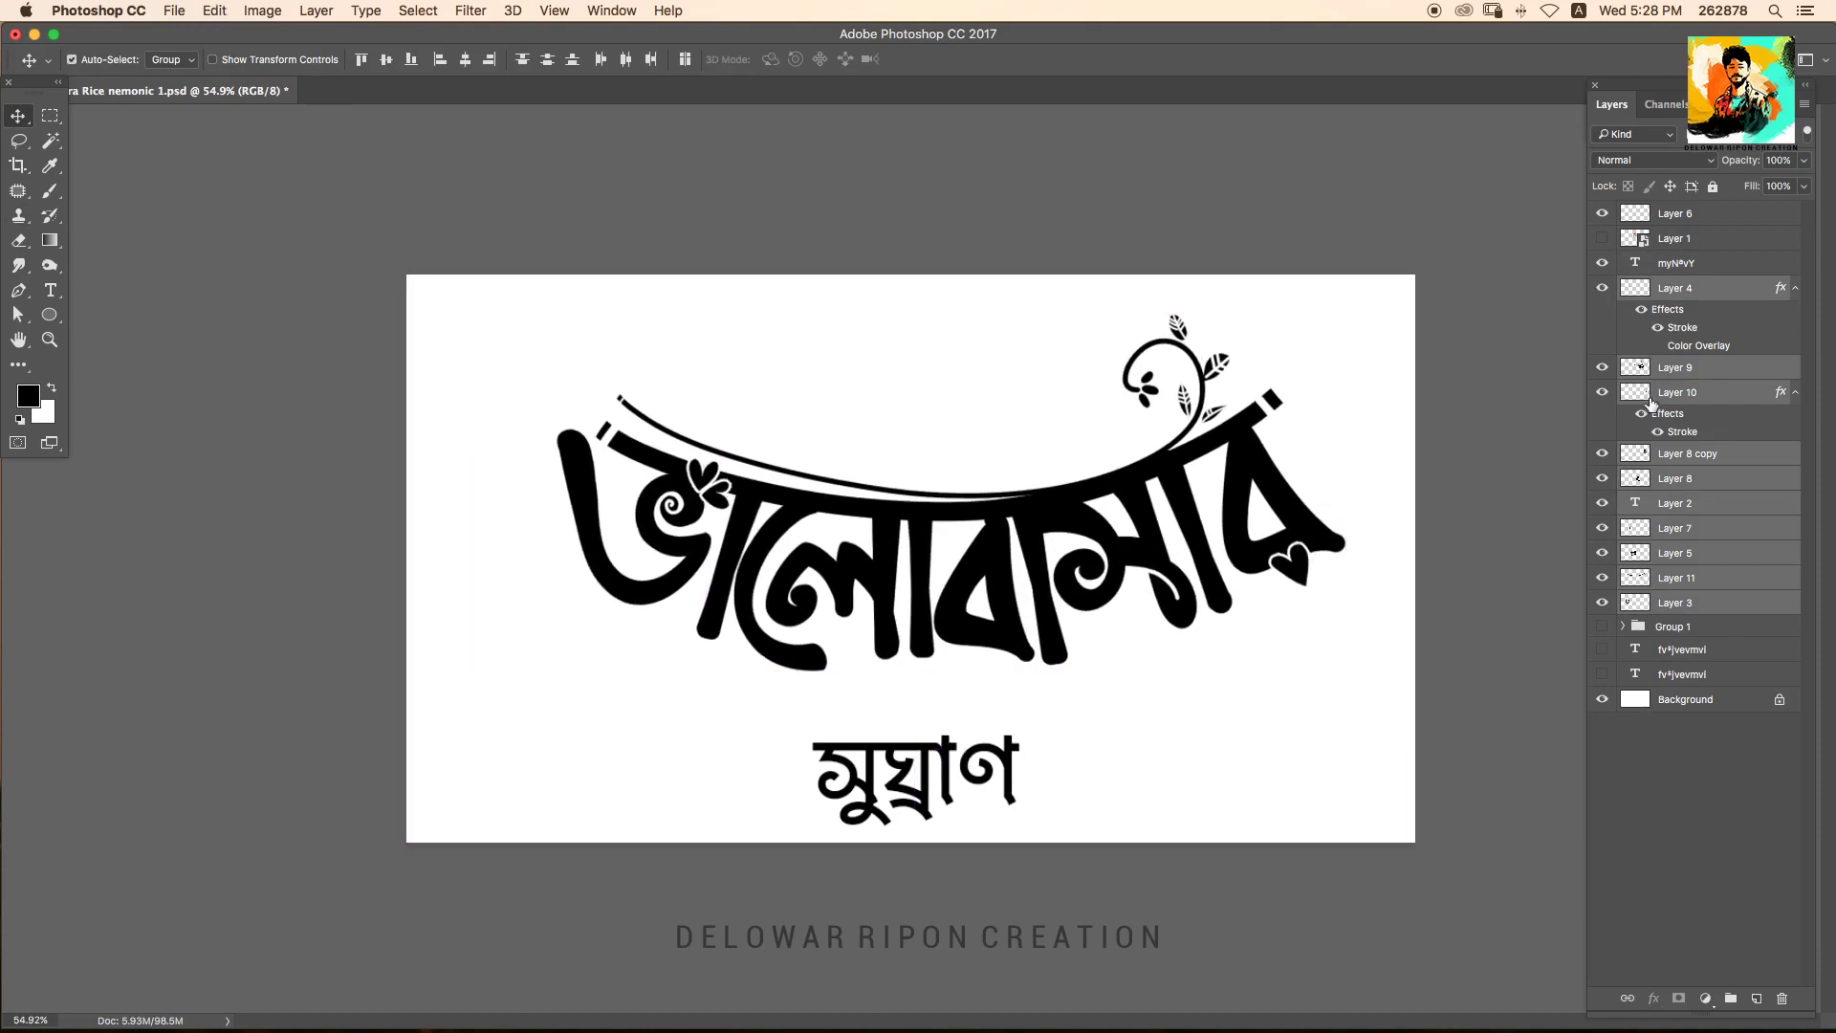
key(ctrl+g)
key(ctrl+j)
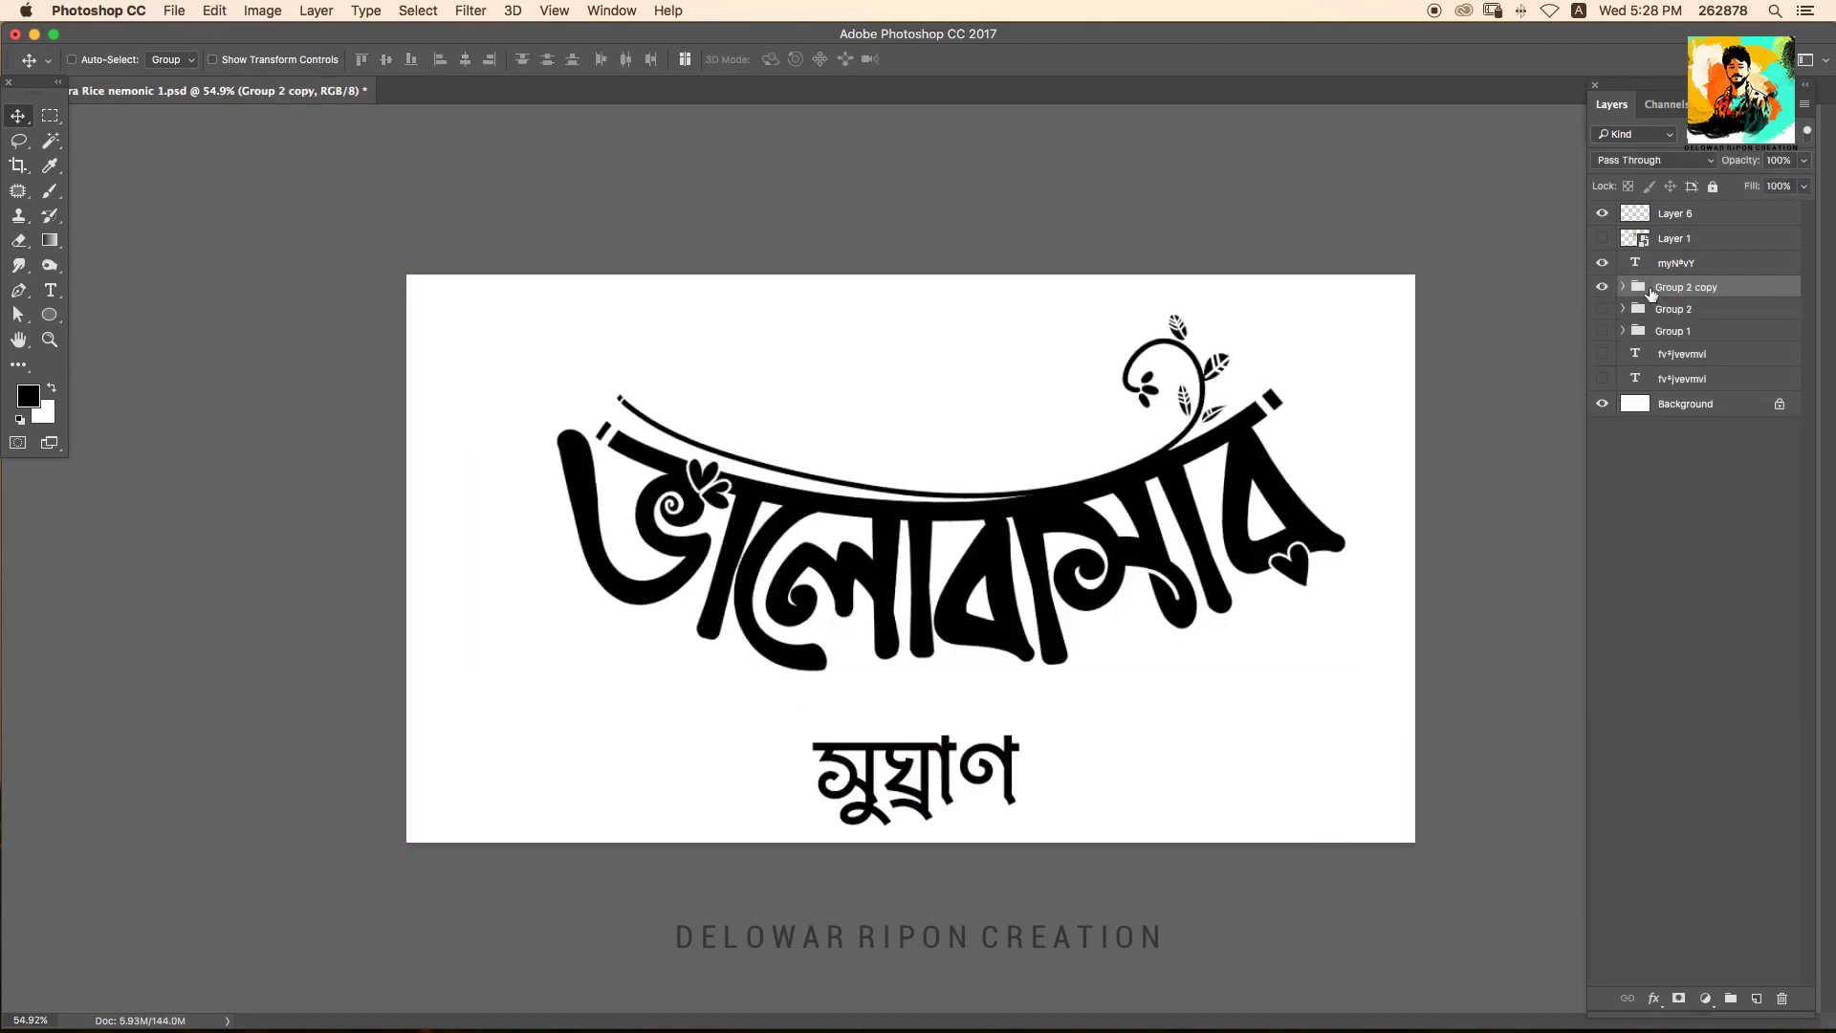
Scale the lettering copy slightly smaller, lower it, and set সুঘ্রাণ just beneath it.
key(ctrl+t)
drag(1347, 315, 1356, 304)
key(Return)
key(s)
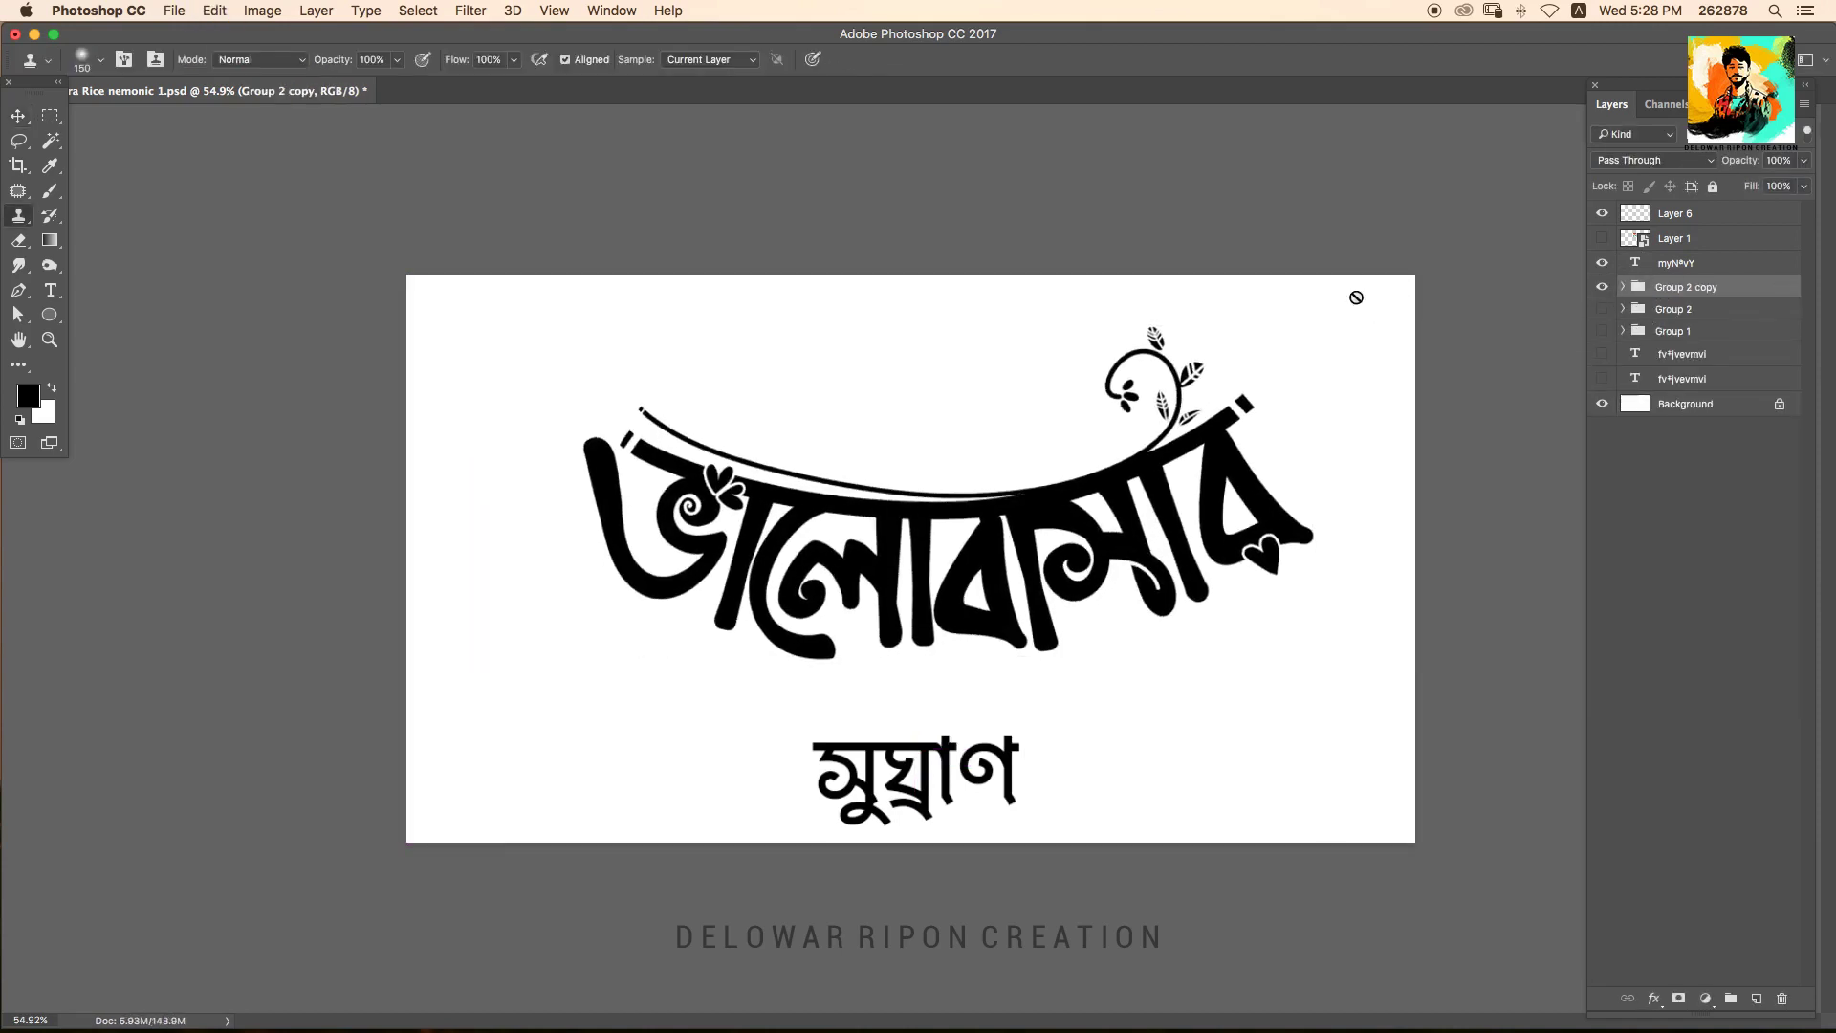
key(v)
key(ctrl+t)
drag(1098, 483, 1102, 519)
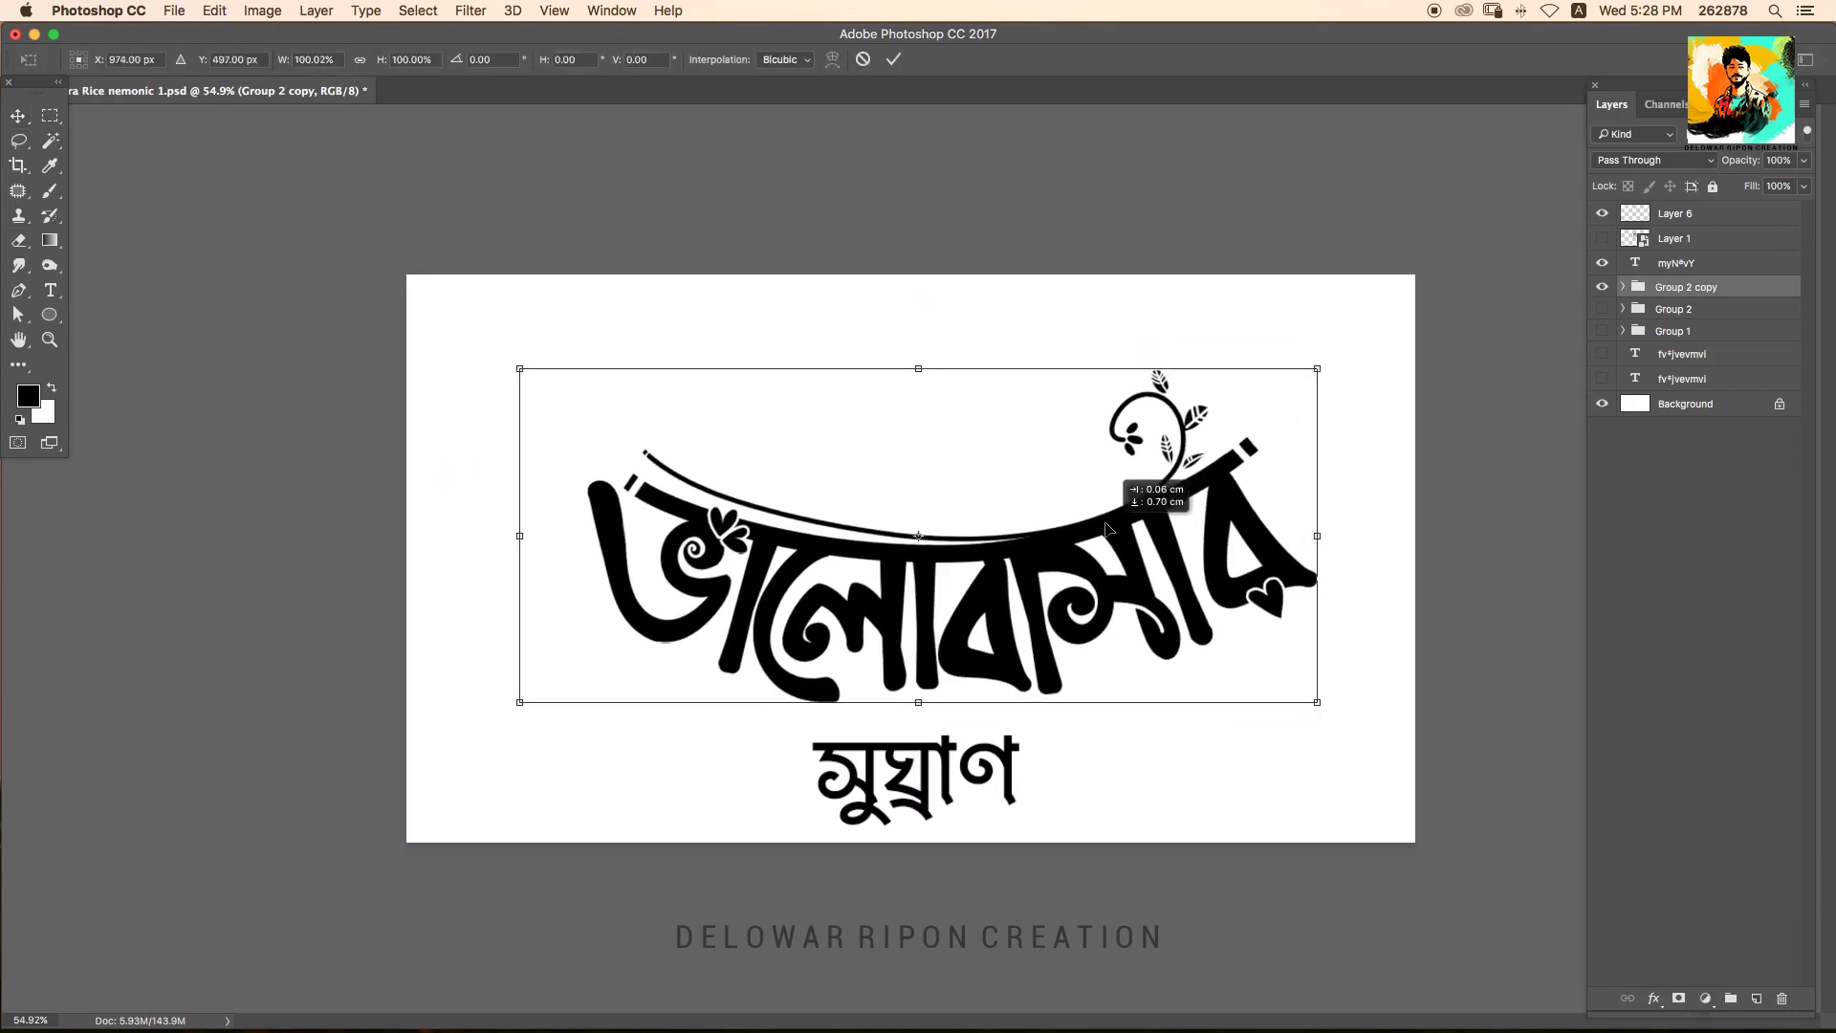
key(Return)
drag(1010, 763, 1040, 727)
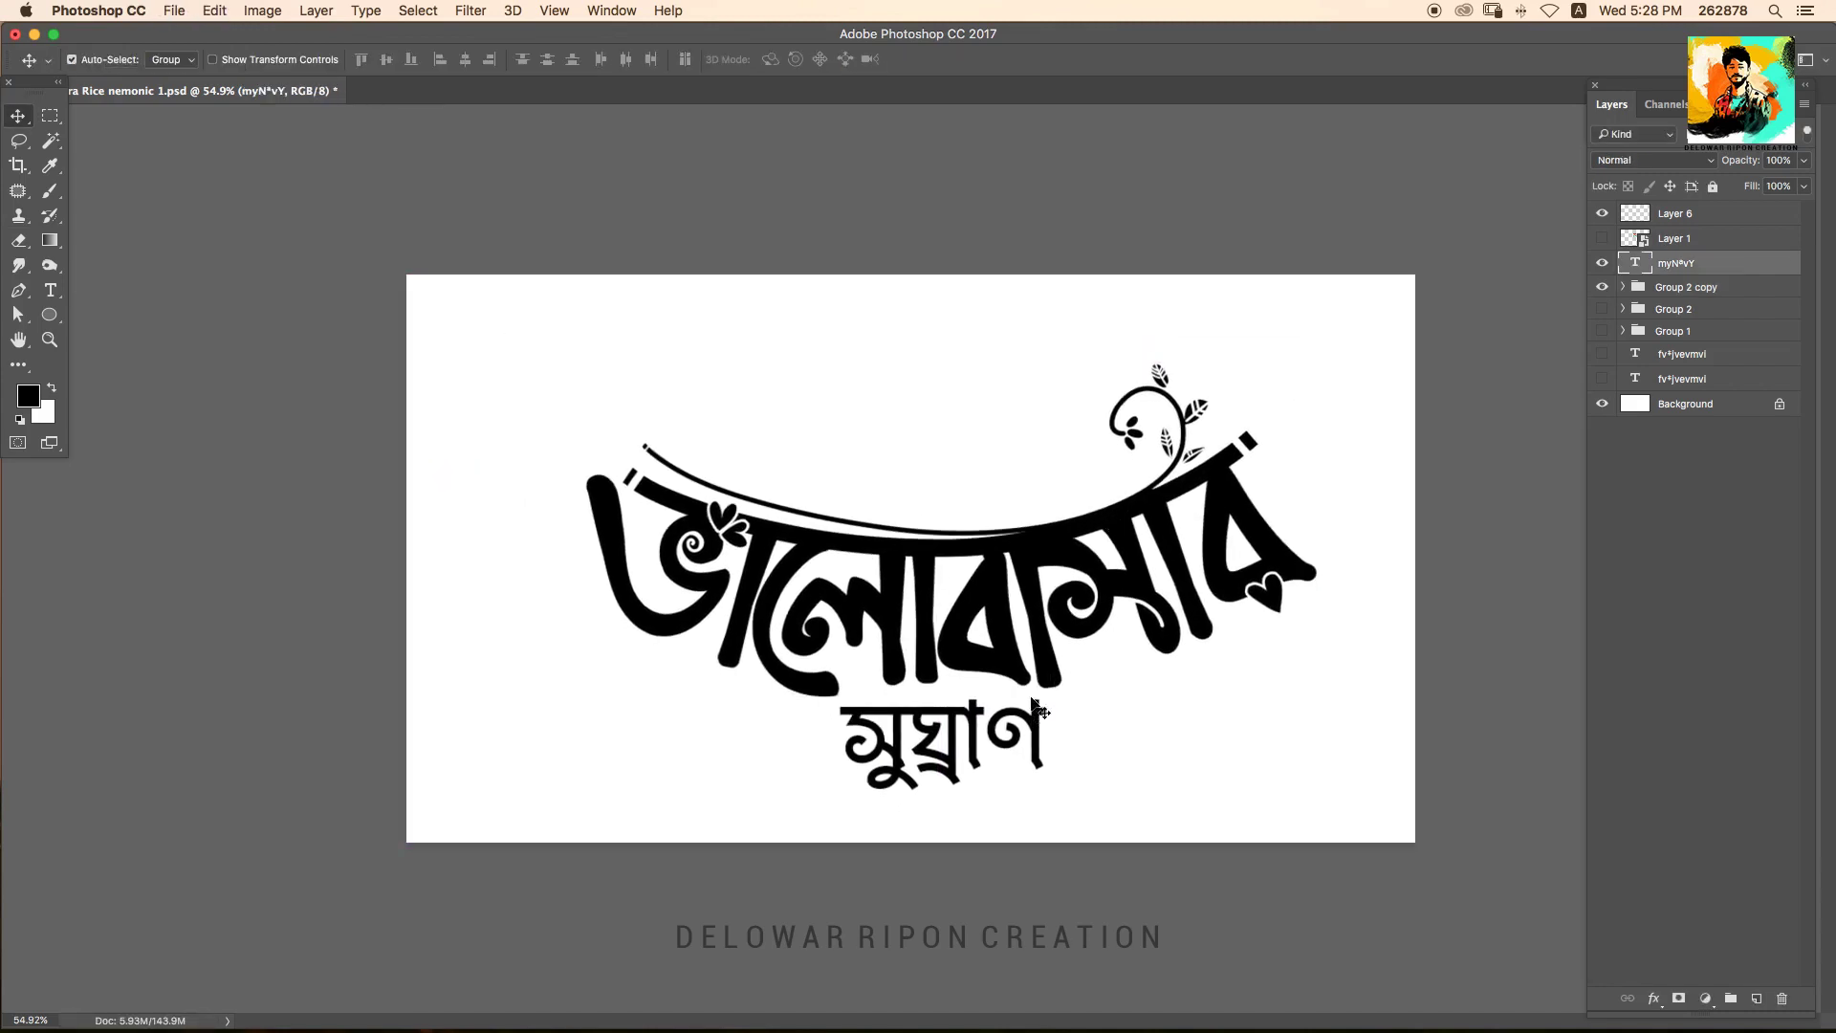
Drag Layer 4 (the heart) out of Group 2 copy and collapse the group.
click(1604, 293)
click(1605, 293)
click(1683, 287)
click(779, 504)
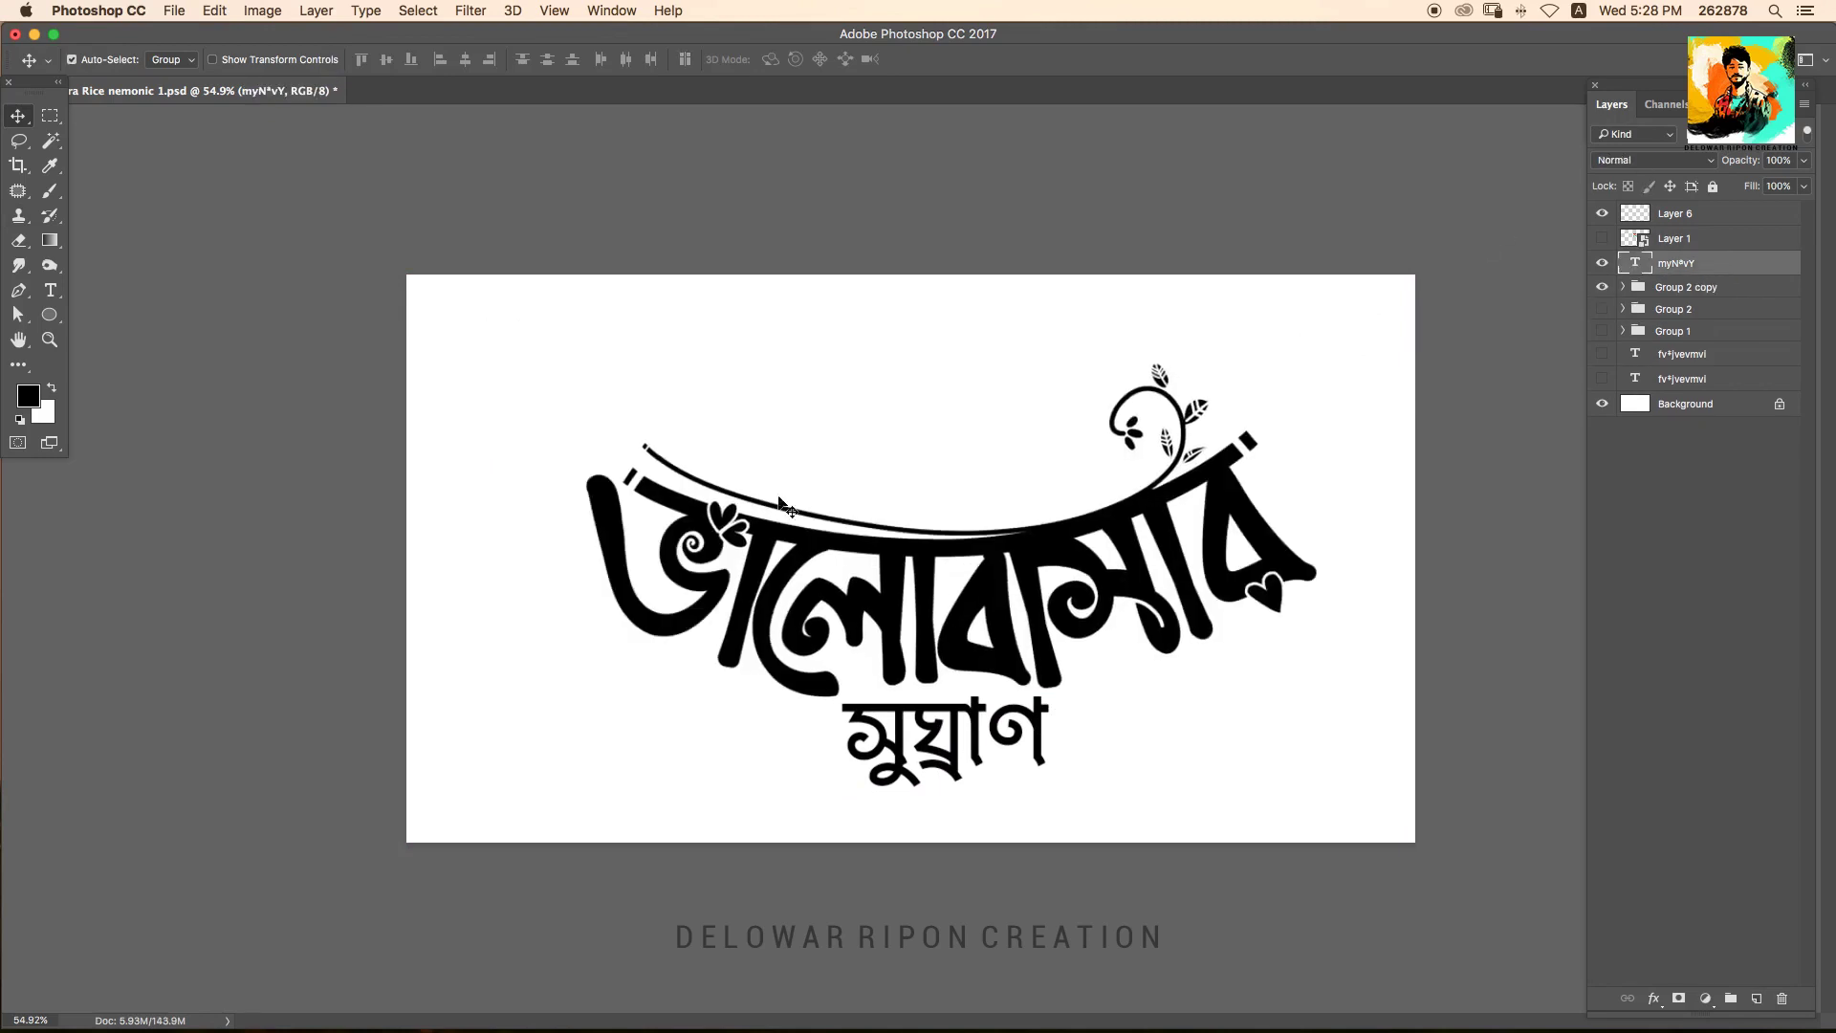
click(171, 59)
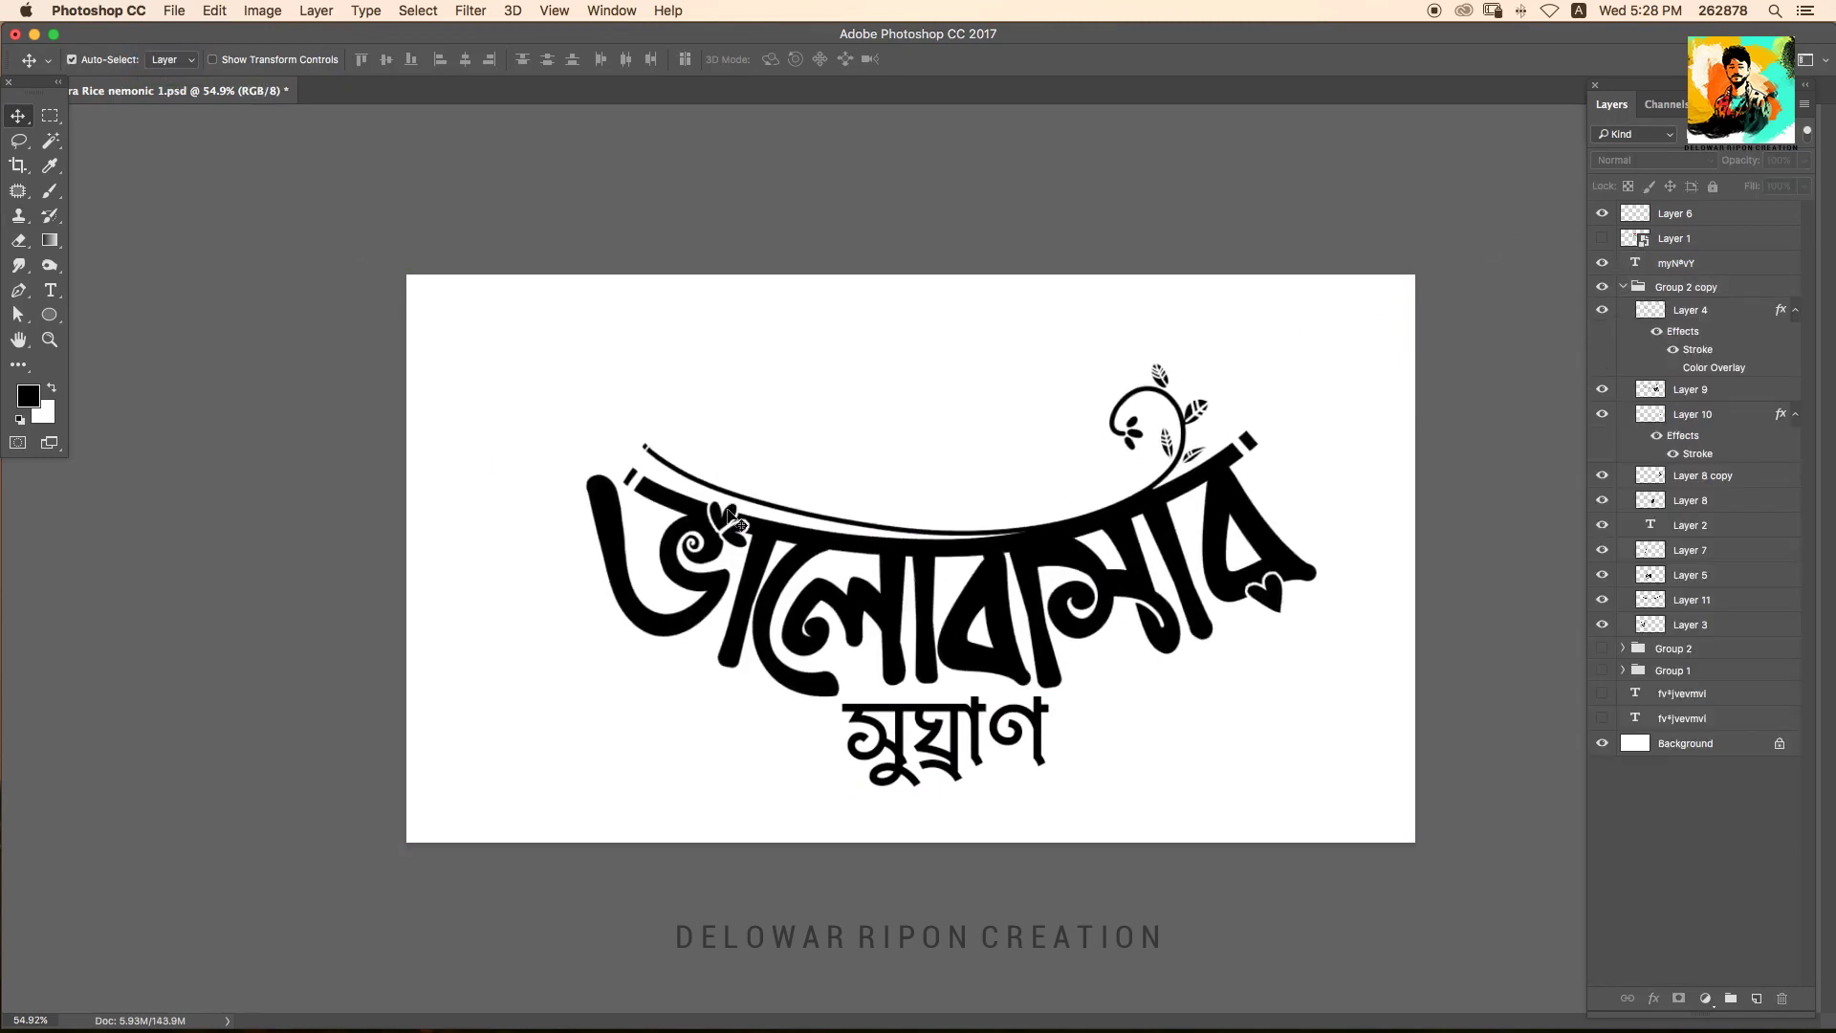
drag(1688, 310, 1683, 257)
click(1693, 366)
Convert Group 2 copy to a Smart Object and shrink it to about 82%.
click(1623, 367)
click(1603, 367)
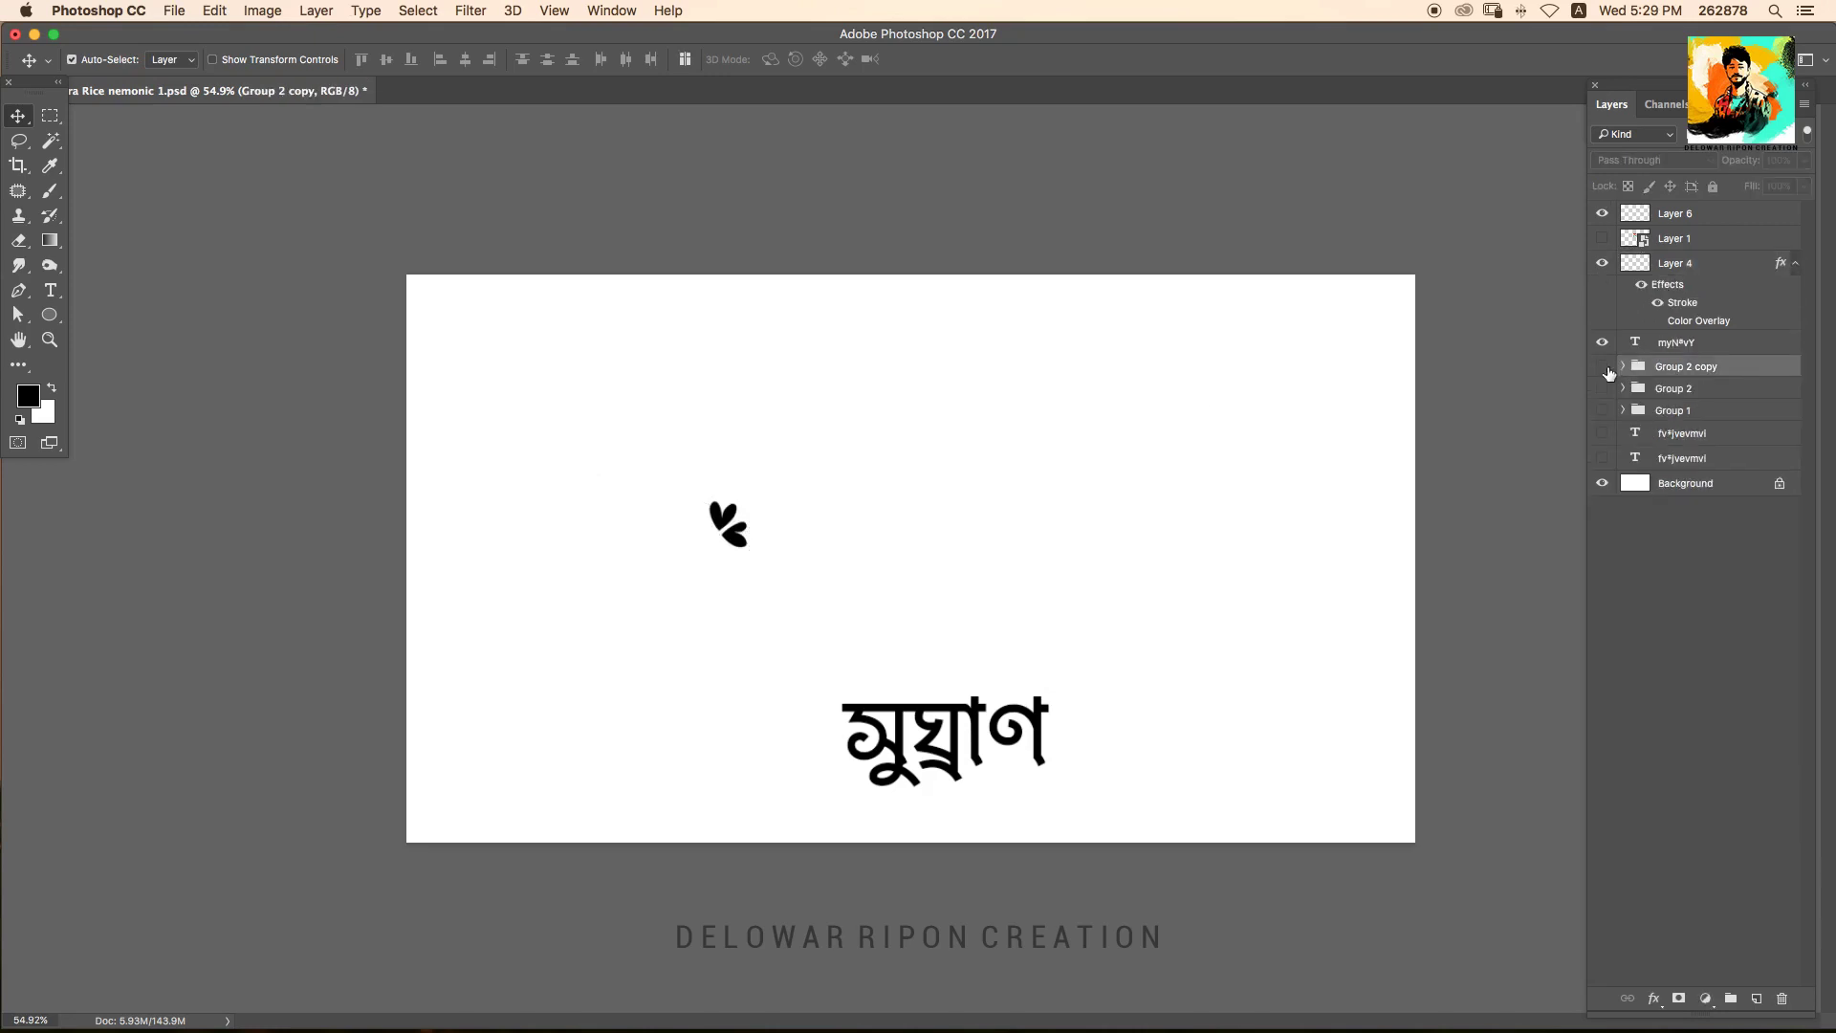
right_click(1688, 367)
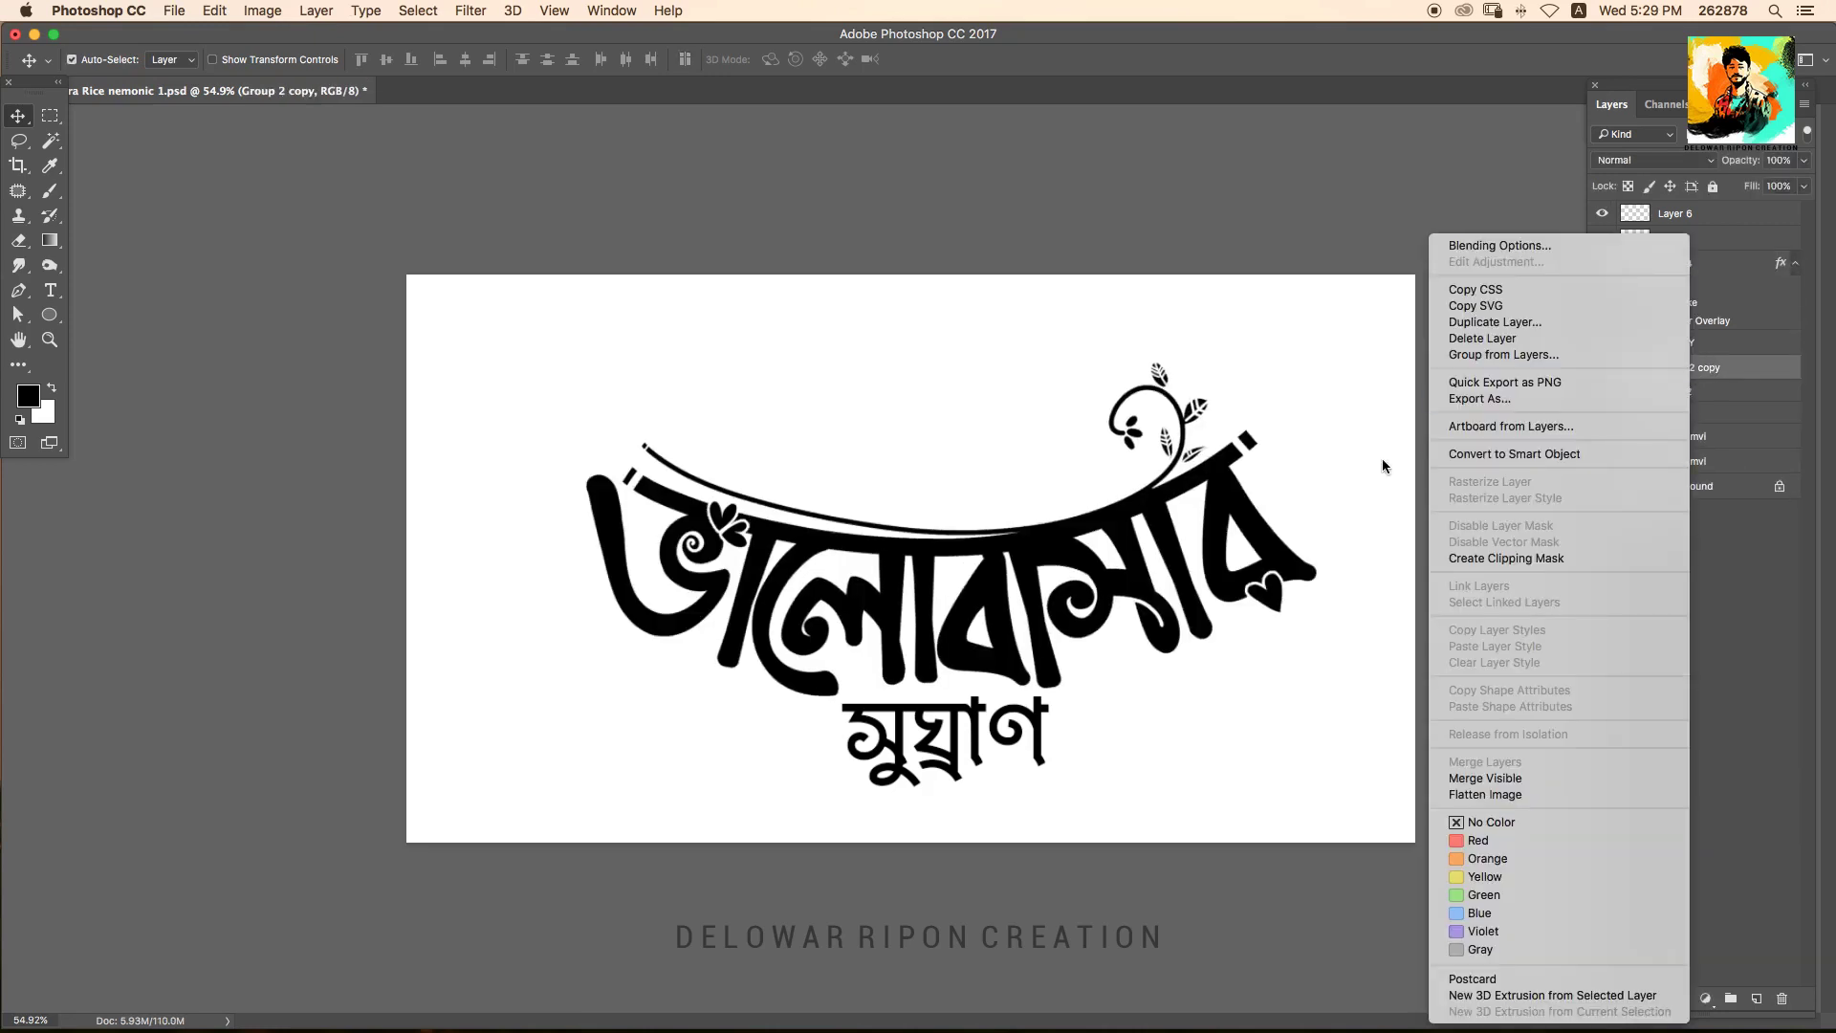
click(1514, 453)
key(ctrl+t)
drag(1317, 358, 1250, 400)
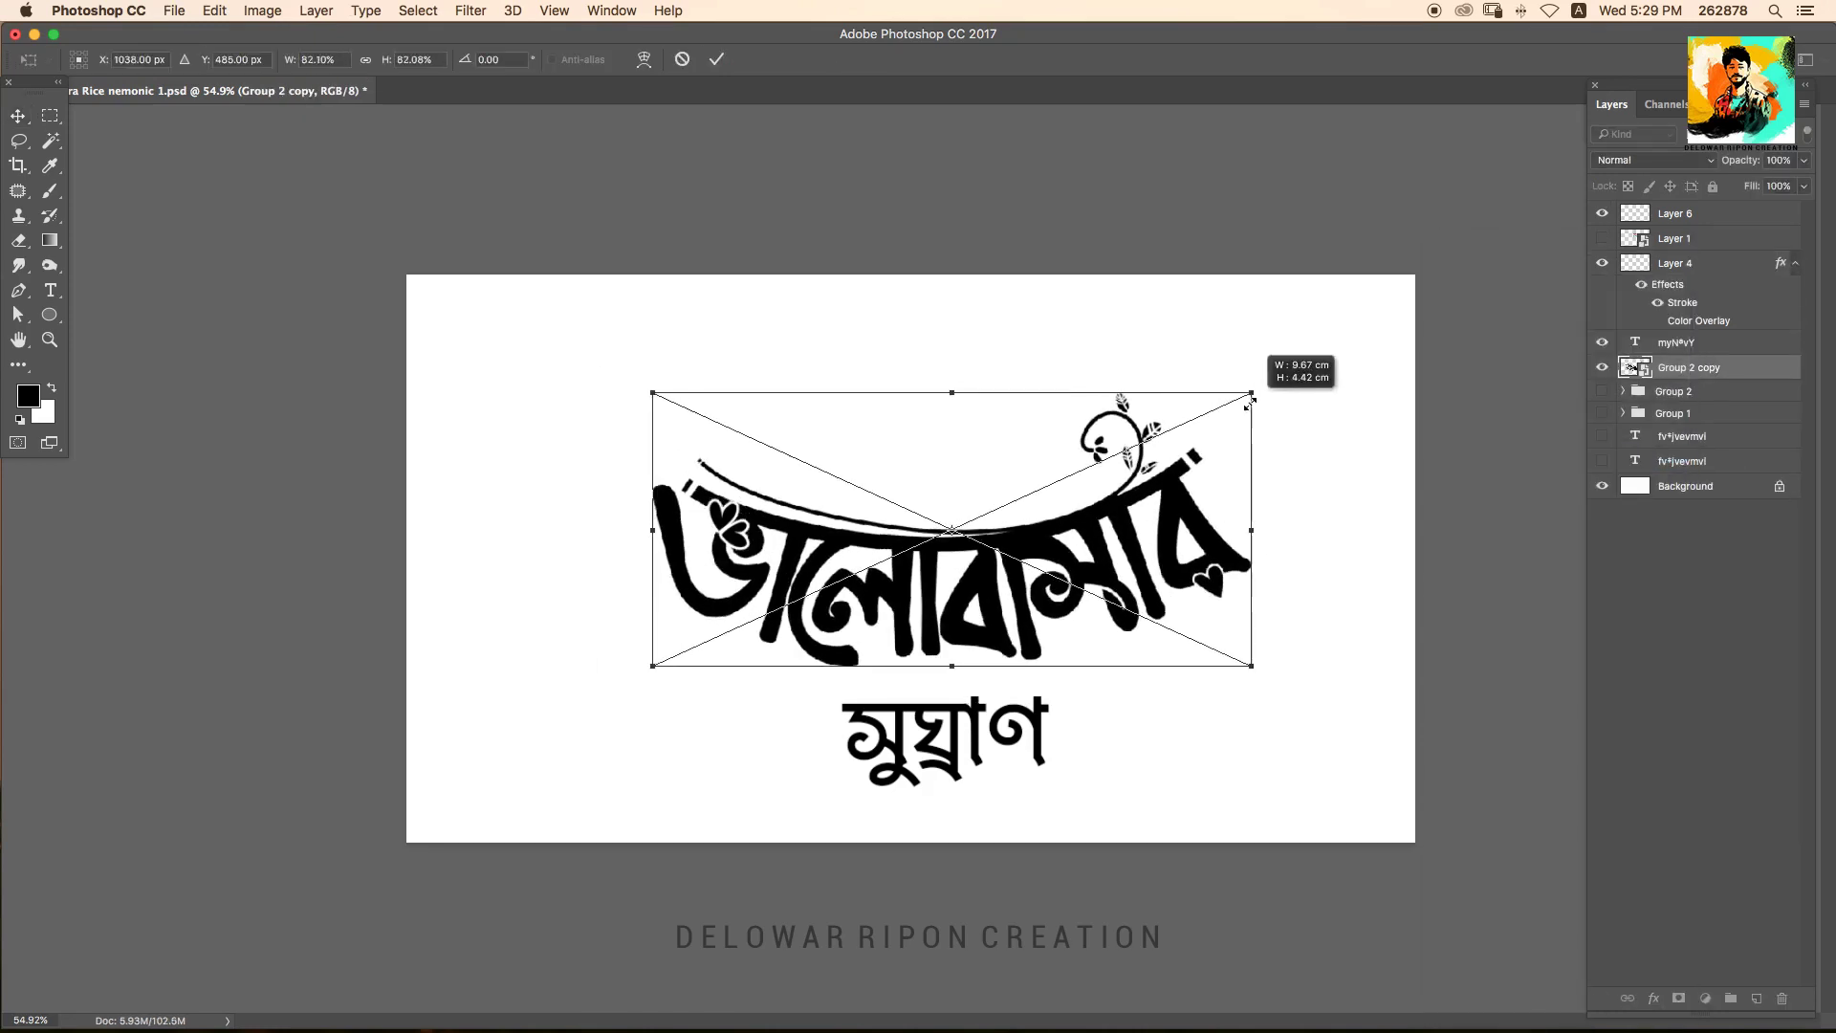
key(Return)
Reposition the lettering above the subtitle, undoing a joint move of both.
mouse_move(1023, 646)
mouse_down()
mouse_move(1012, 595)
mouse_move(1023, 643)
mouse_up()
mouse_move(738, 529)
mouse_down()
mouse_move(784, 533)
mouse_move(788, 509)
mouse_up()
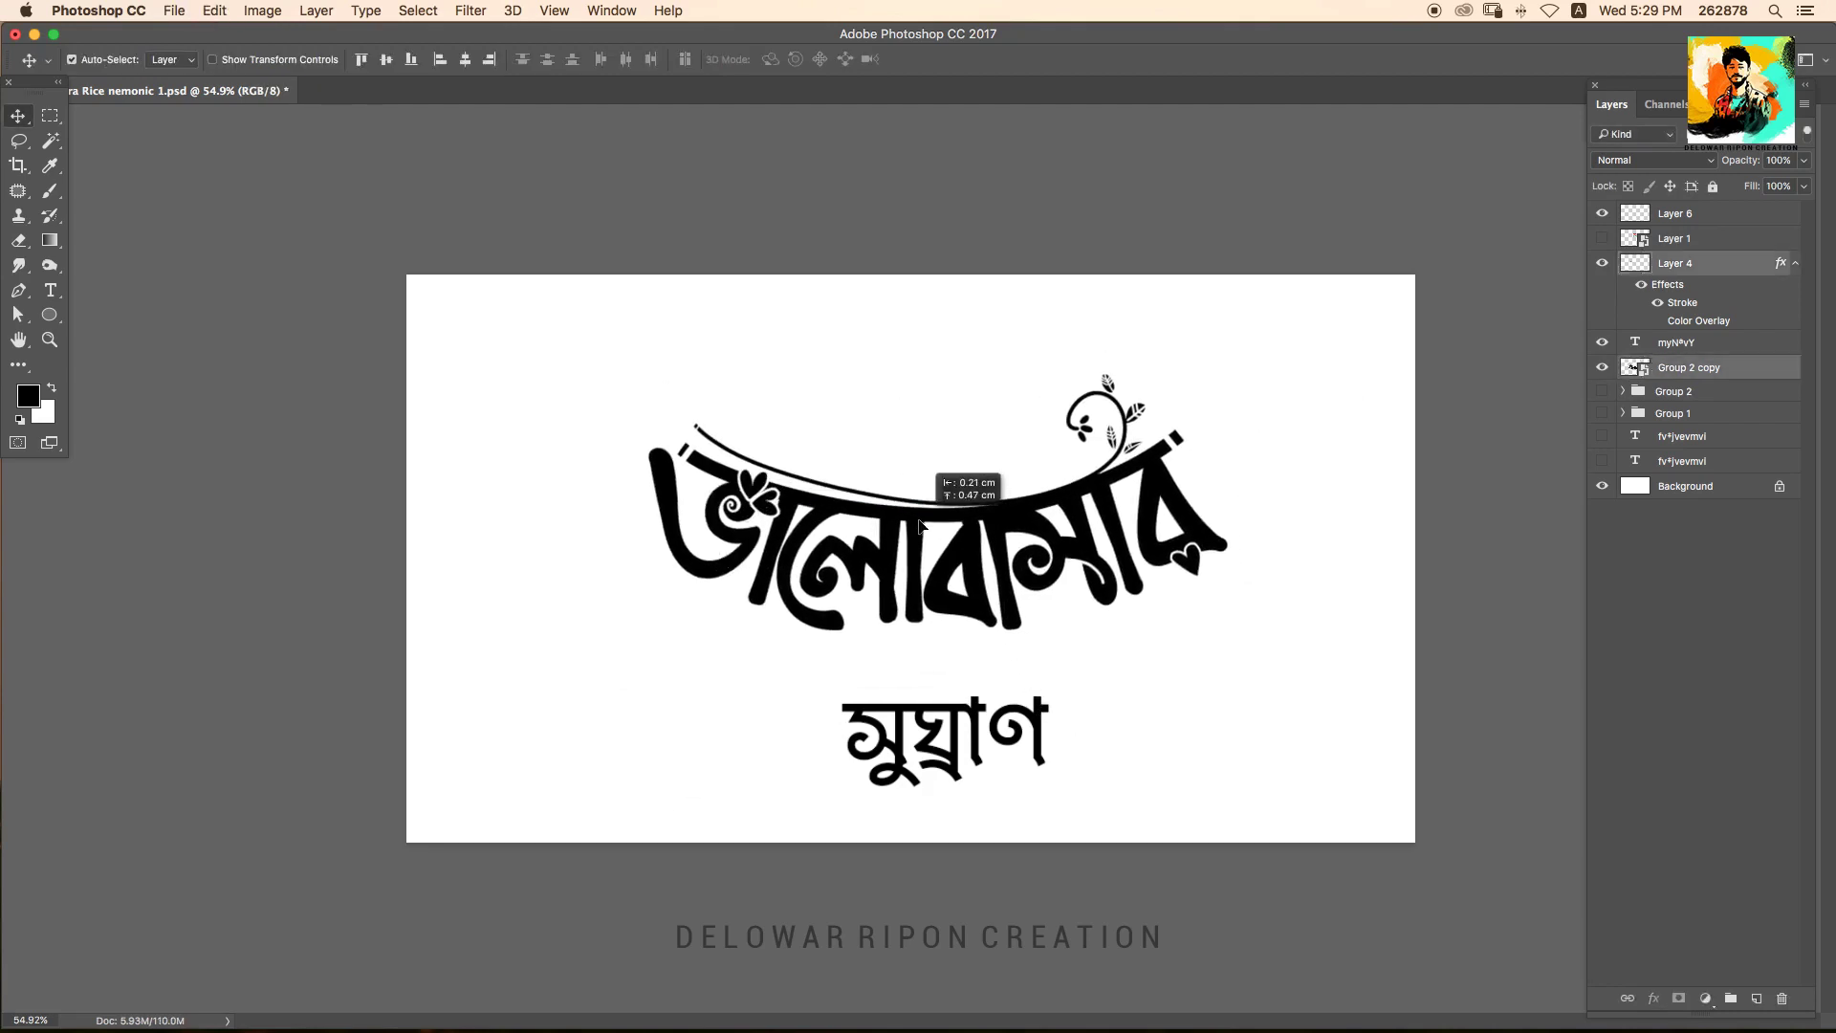
drag(1037, 713, 1028, 663)
key(ctrl+z)
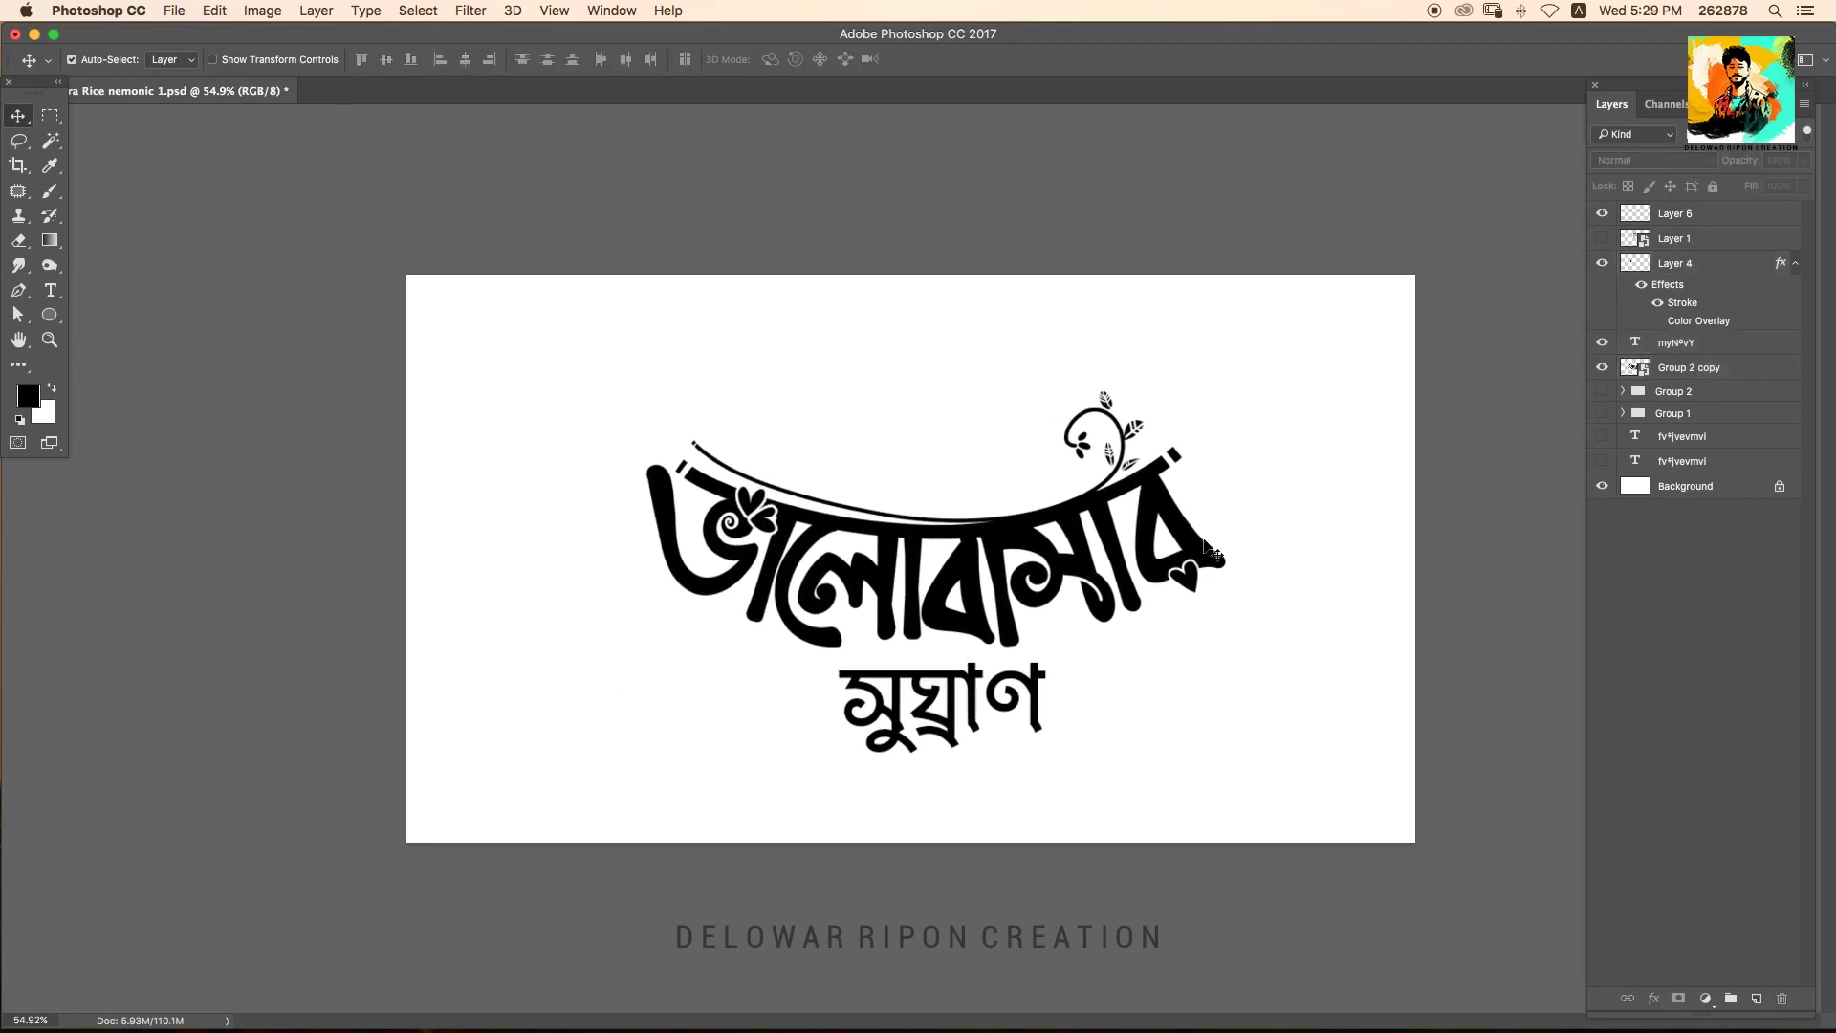
Distort the lettering's corners and sides slightly with Free Transform.
key(ctrl+t)
drag(1234, 376, 1239, 386)
drag(651, 379, 645, 376)
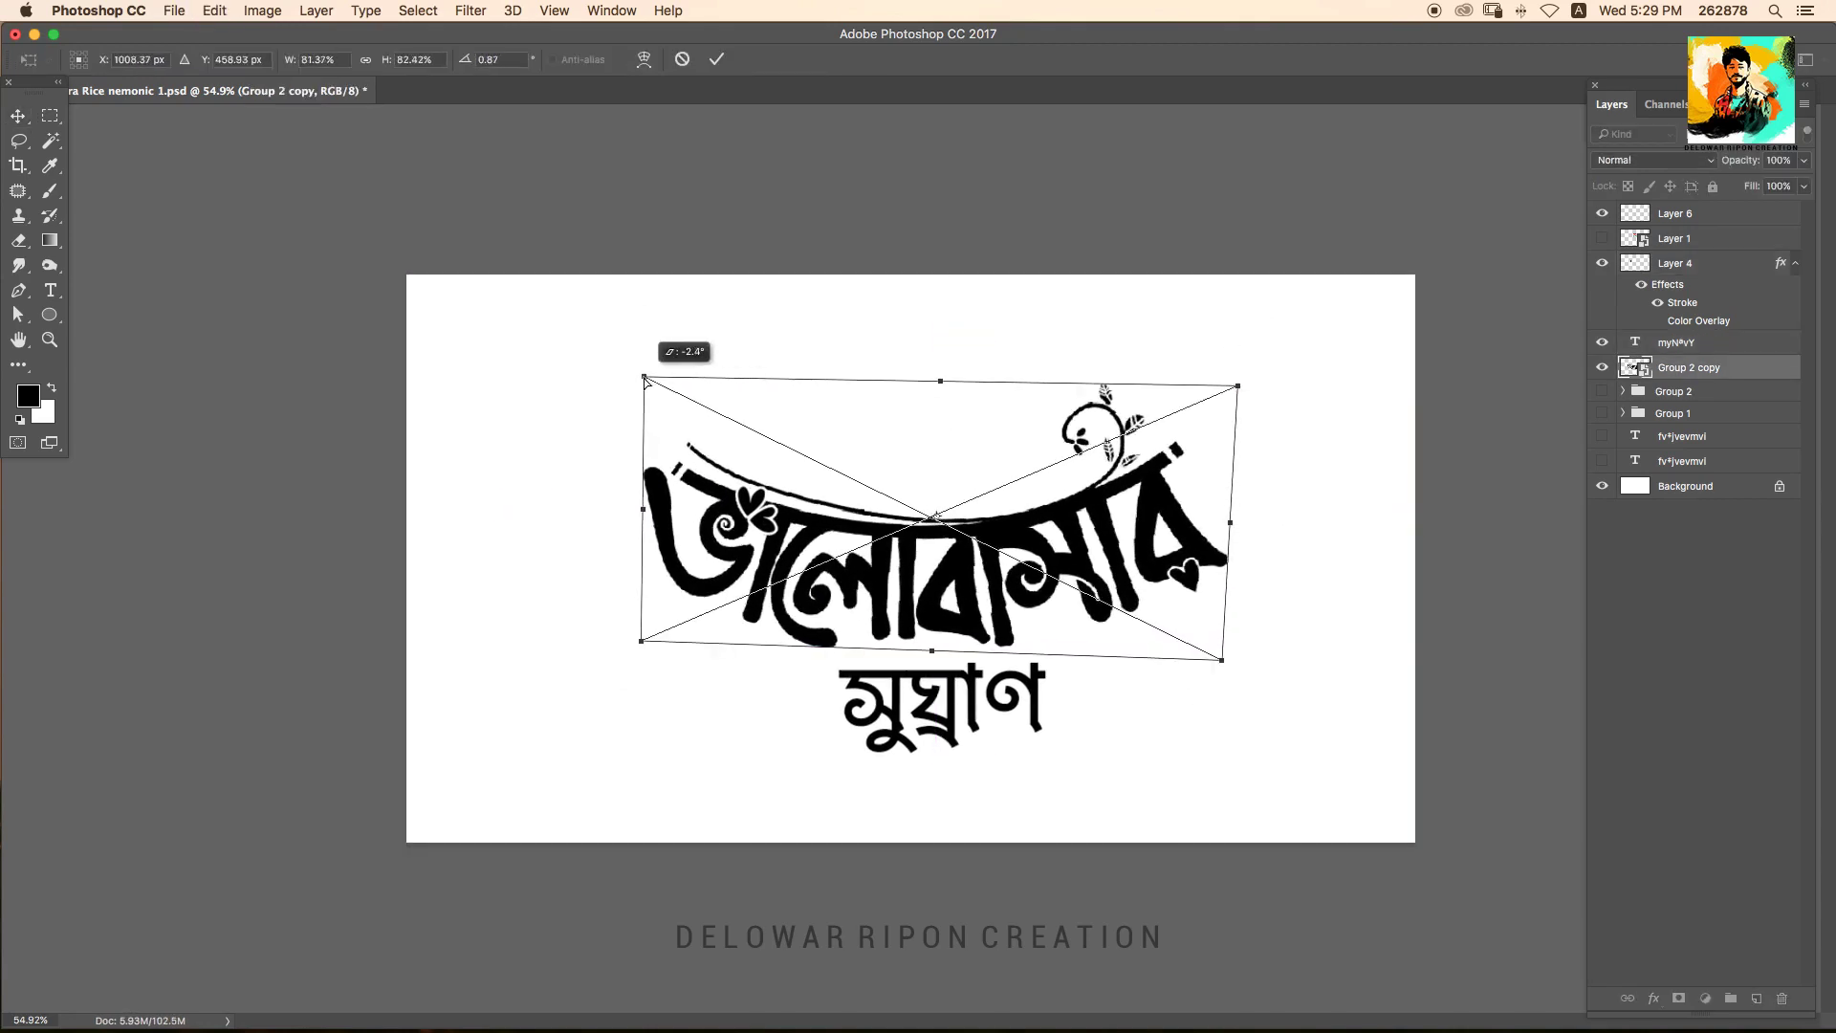
drag(1238, 386, 1239, 380)
drag(1221, 660, 1229, 662)
drag(643, 642, 634, 646)
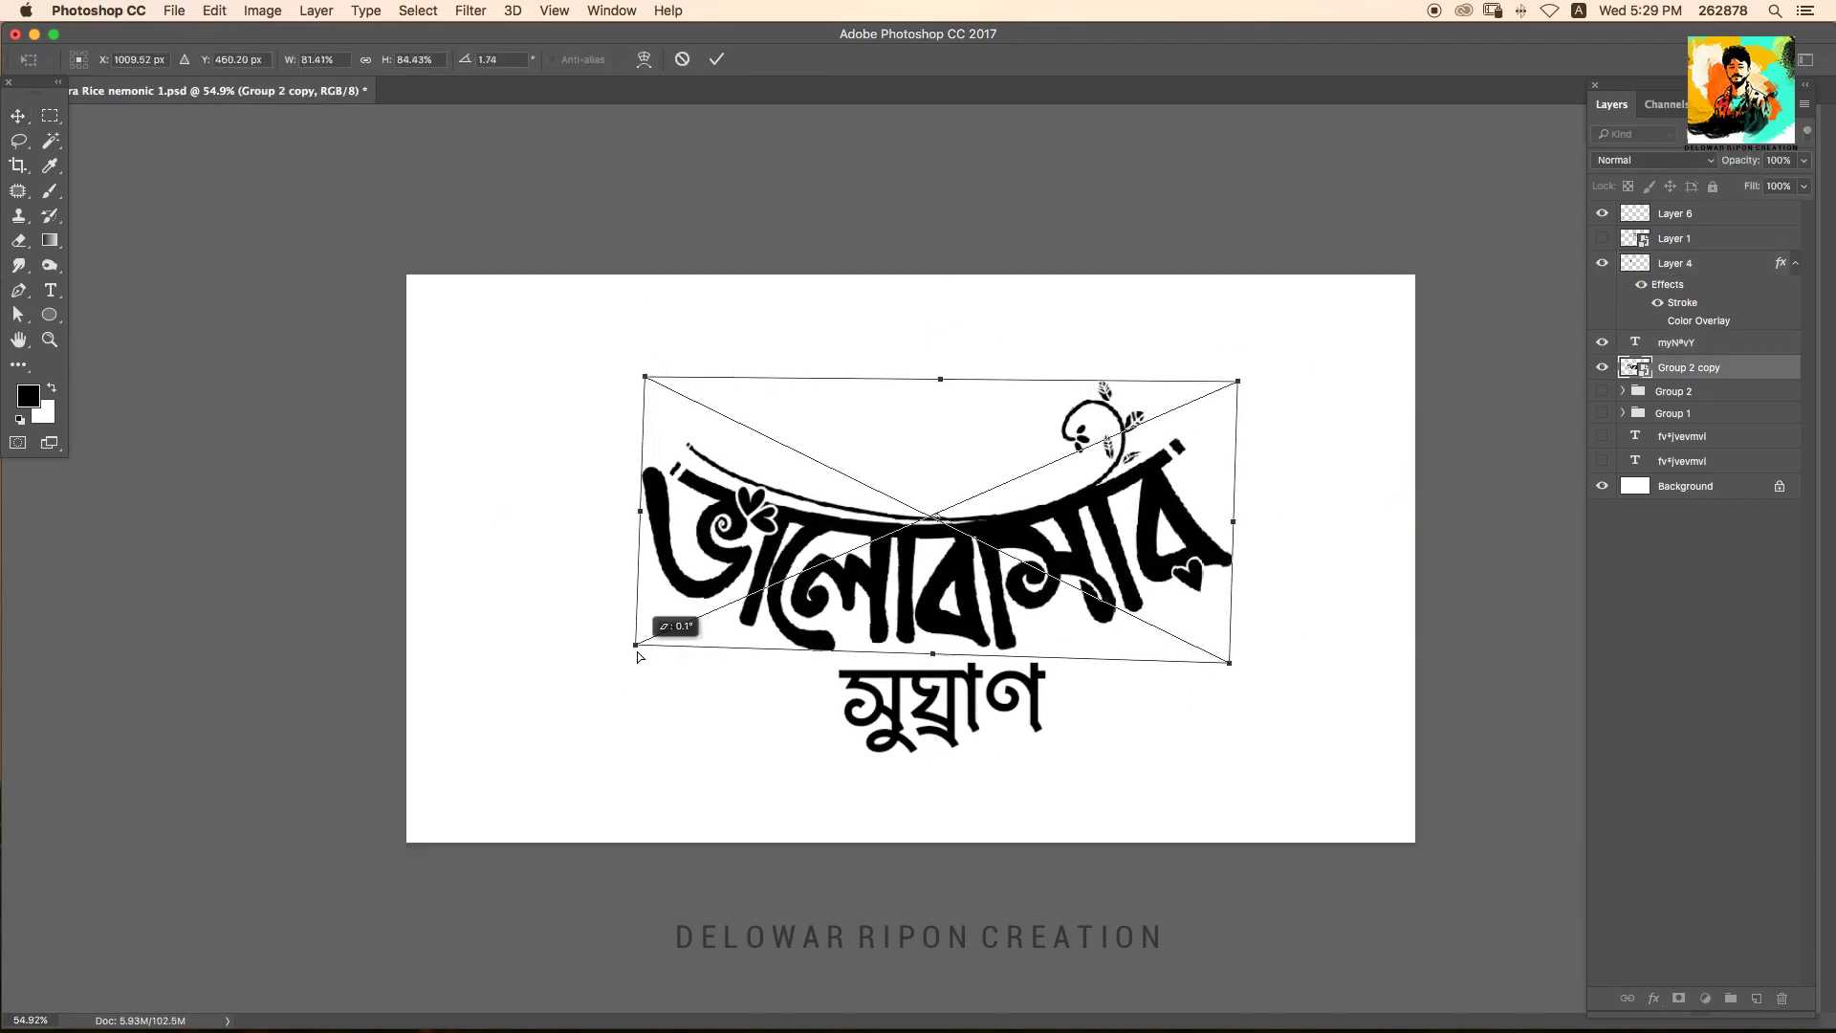
drag(647, 378, 649, 374)
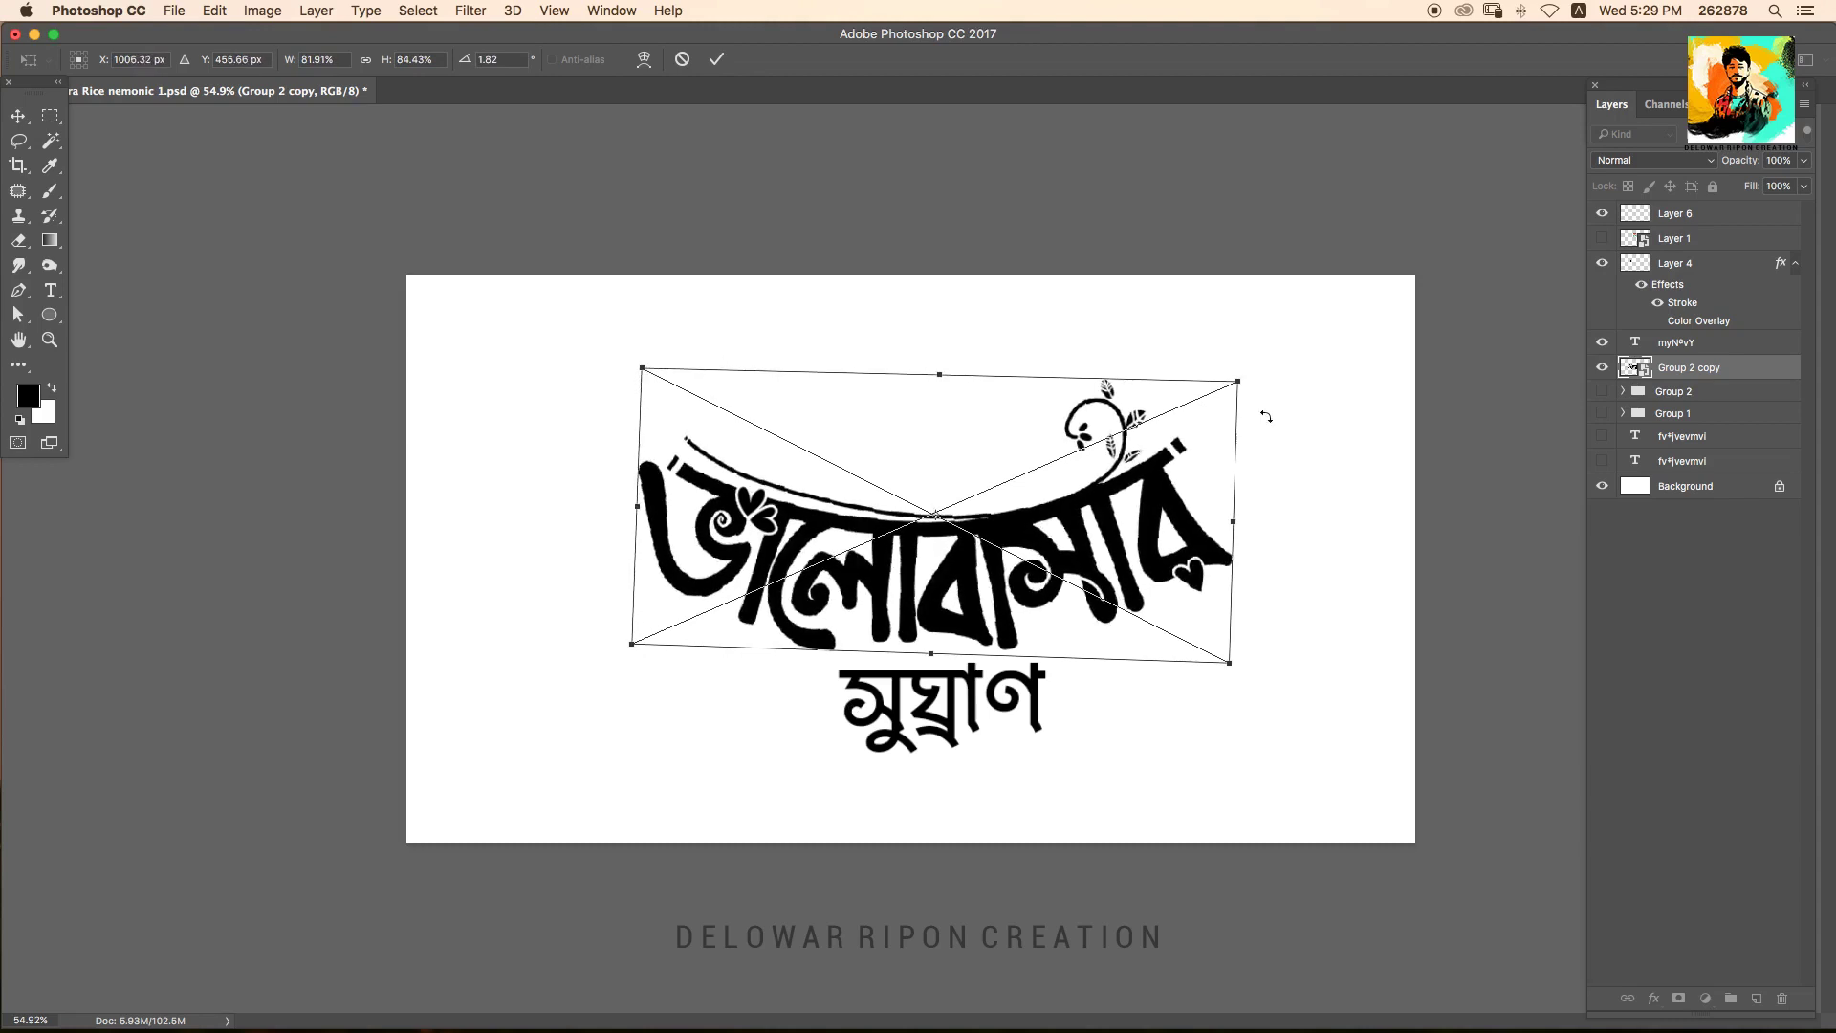
drag(1239, 381, 1282, 390)
key(Return)
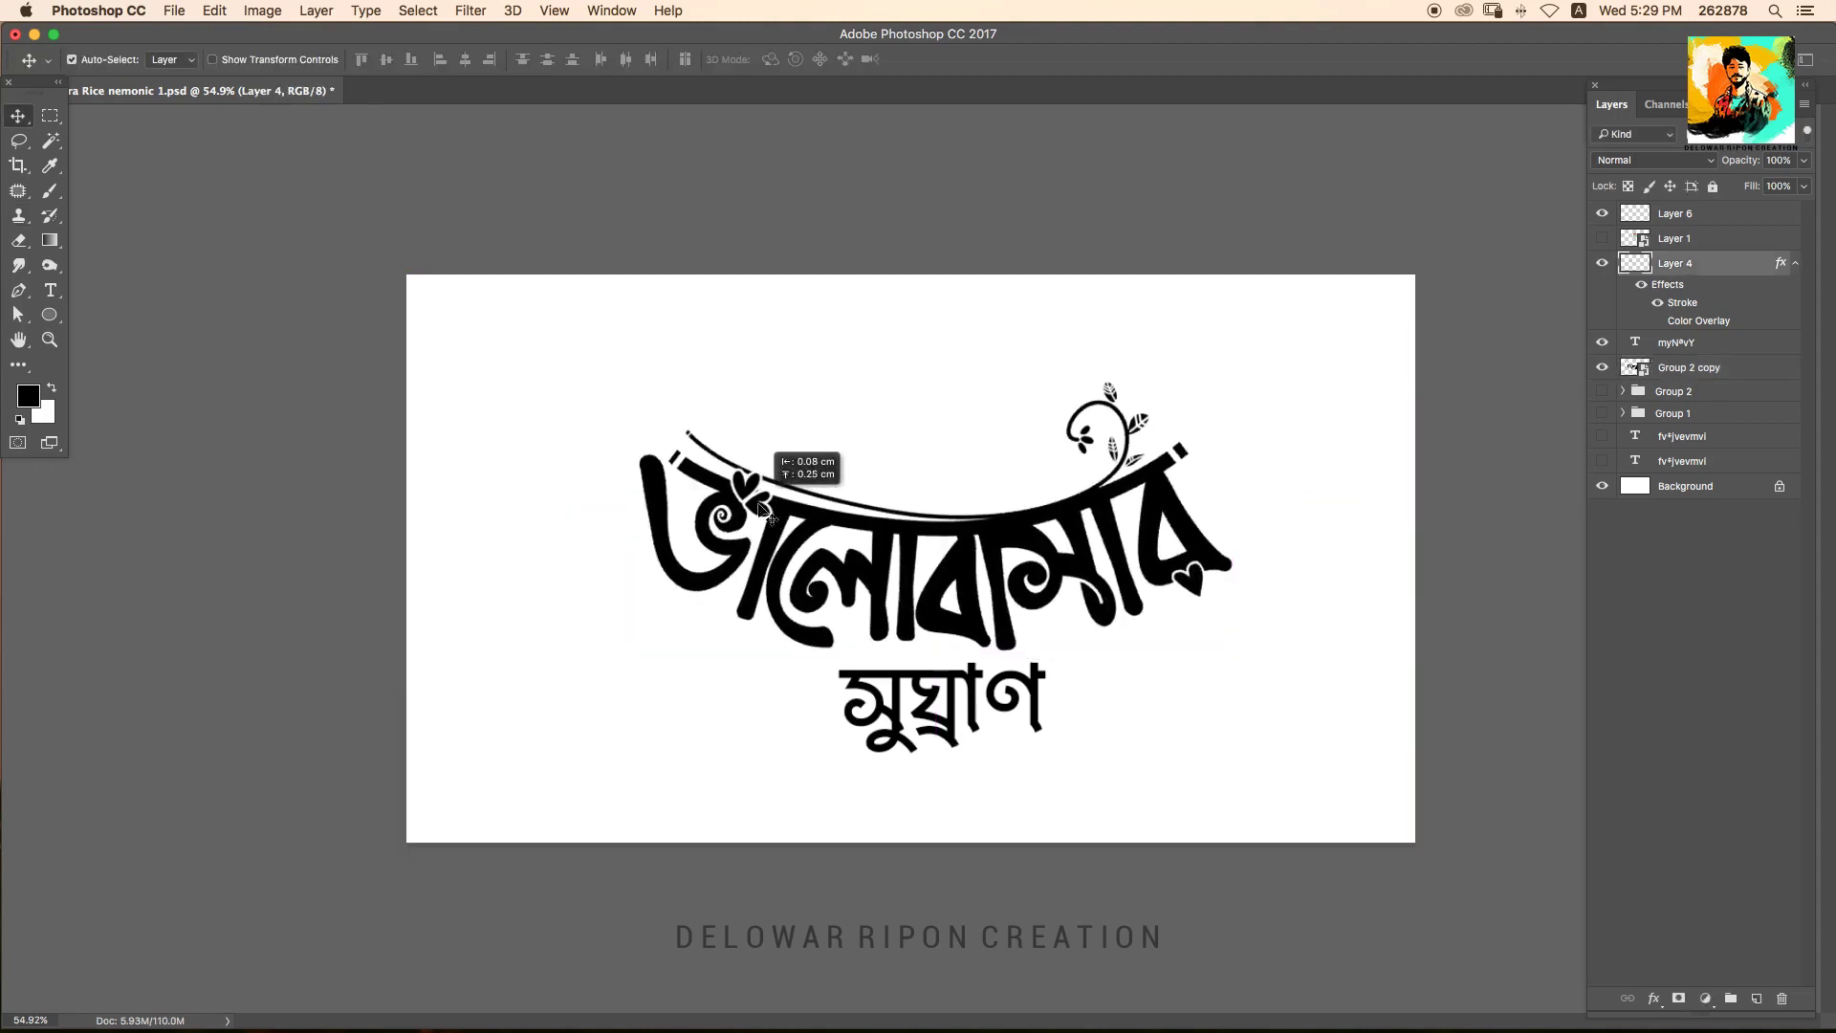
Shift সুঘ্রাণ slightly right and try a two-degree lettering tilt, cancelling it.
drag(1033, 688, 1037, 687)
shift+click(1215, 573)
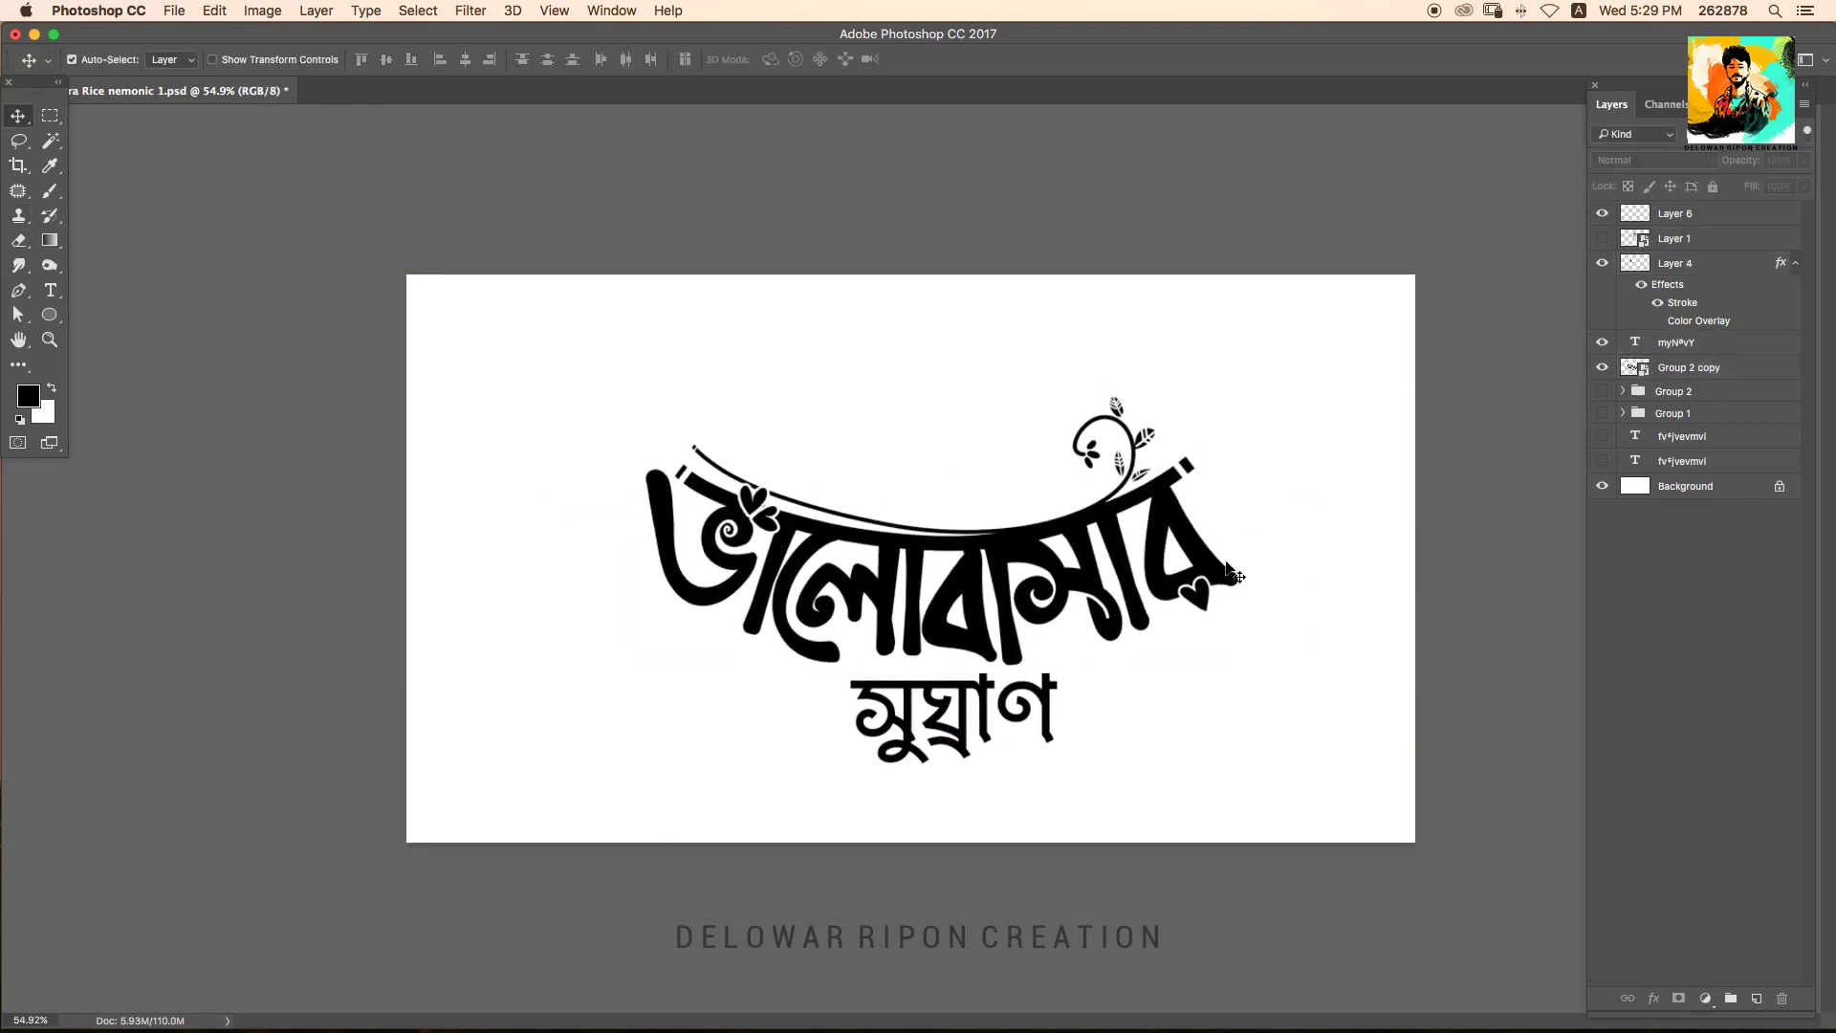
key(ctrl+t)
drag(1338, 456, 1339, 470)
key(Escape)
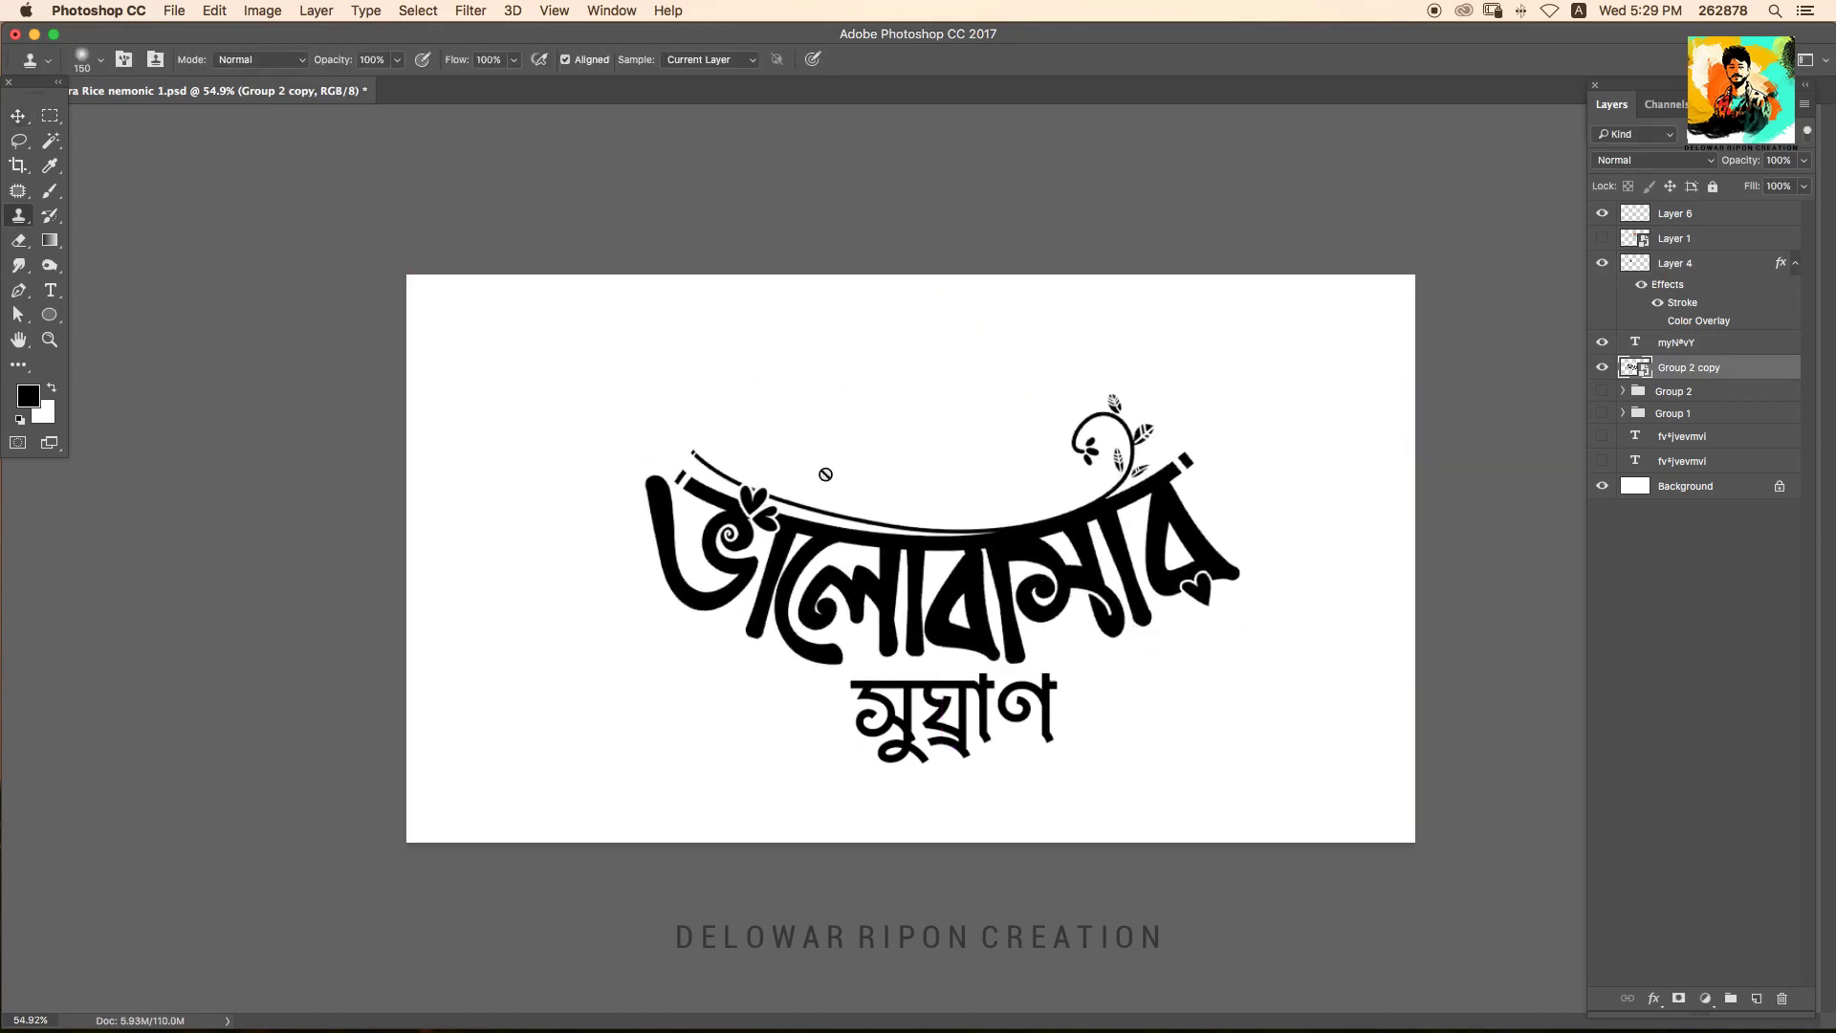
key(ctrl+t)
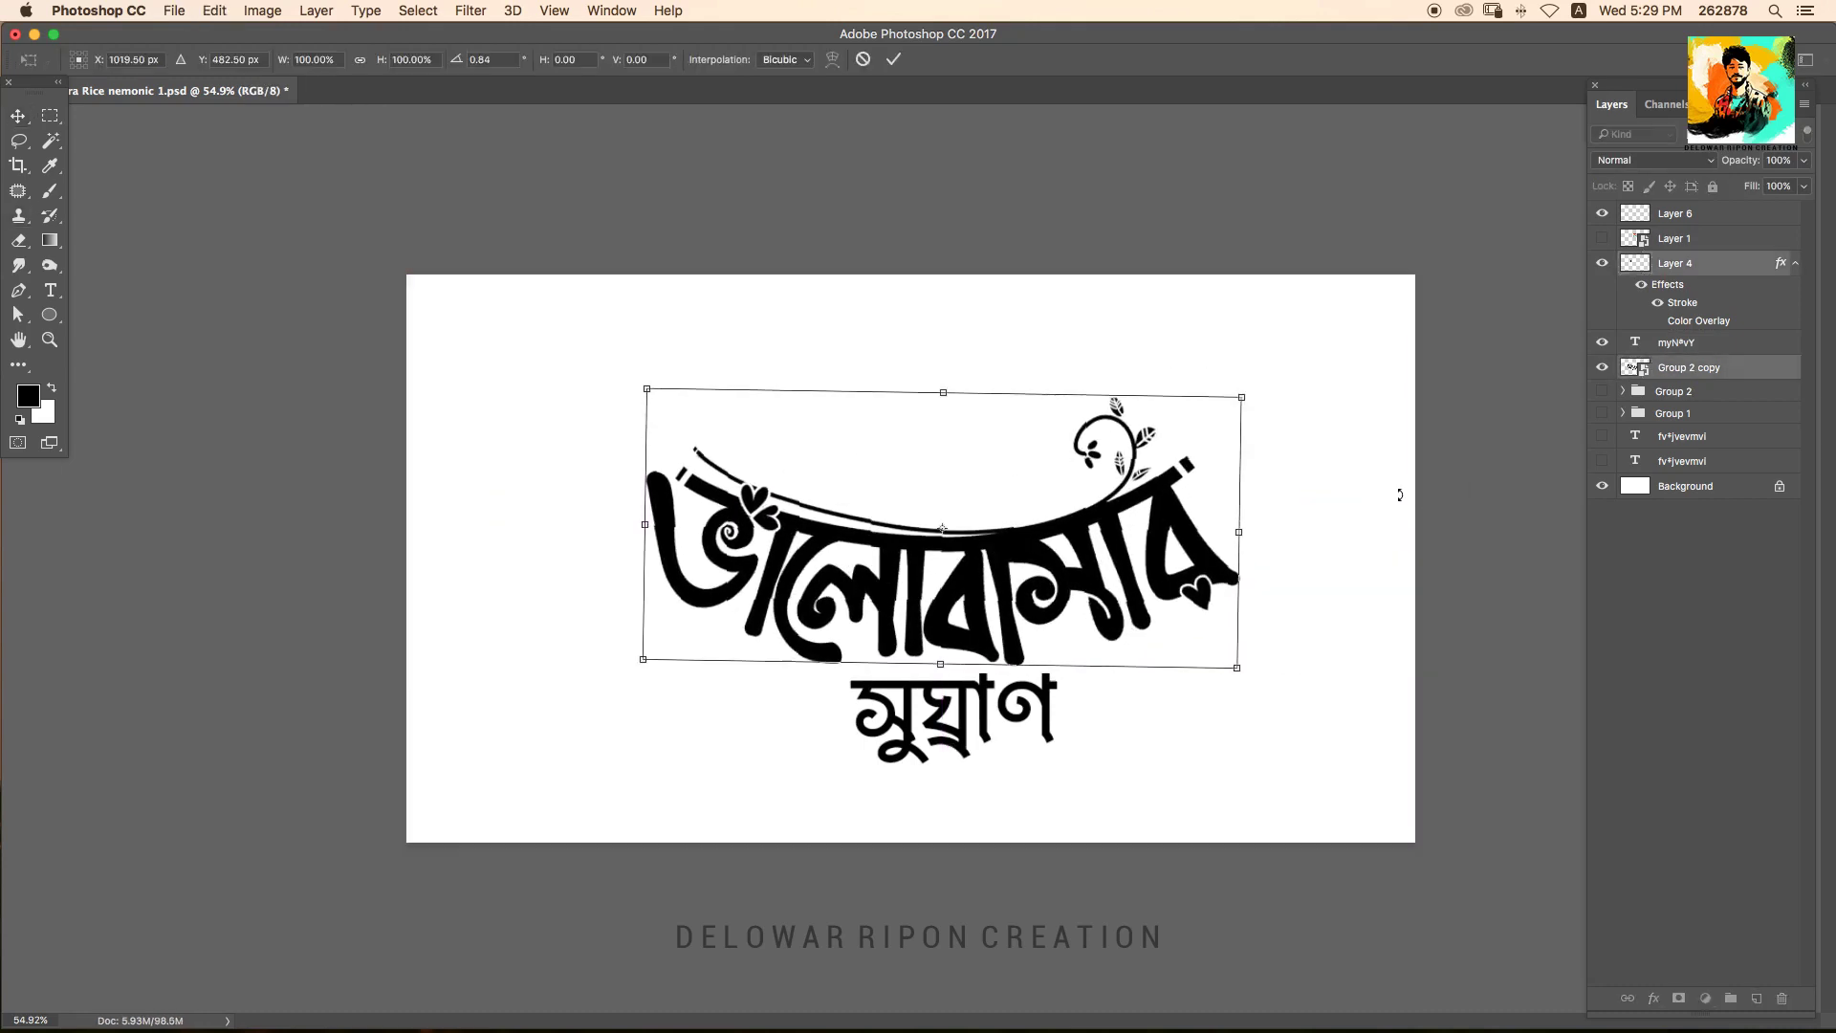
key(Escape)
Nudge the brand logo left and centre the logo, lettering and subtitle horizontally on the page.
drag(947, 433, 938, 434)
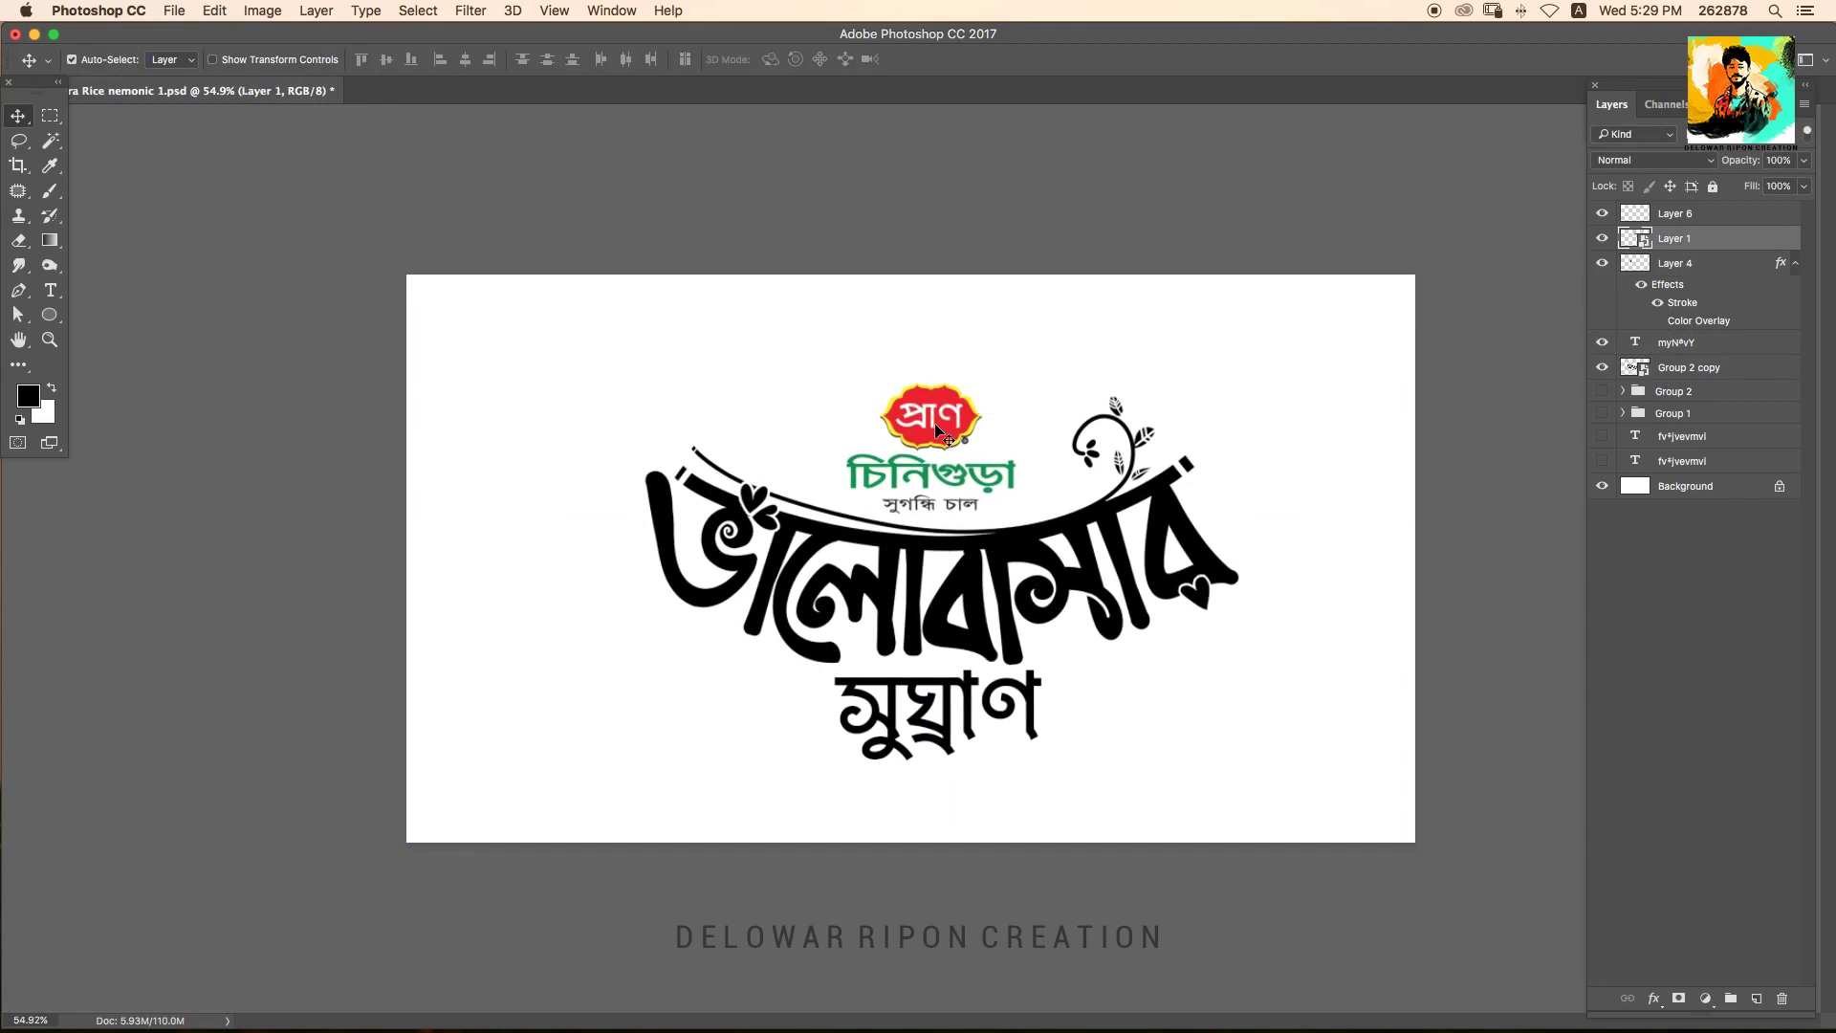
click(1194, 433)
key(ctrl+t)
key(Escape)
shift+click(928, 413)
shift+click(928, 474)
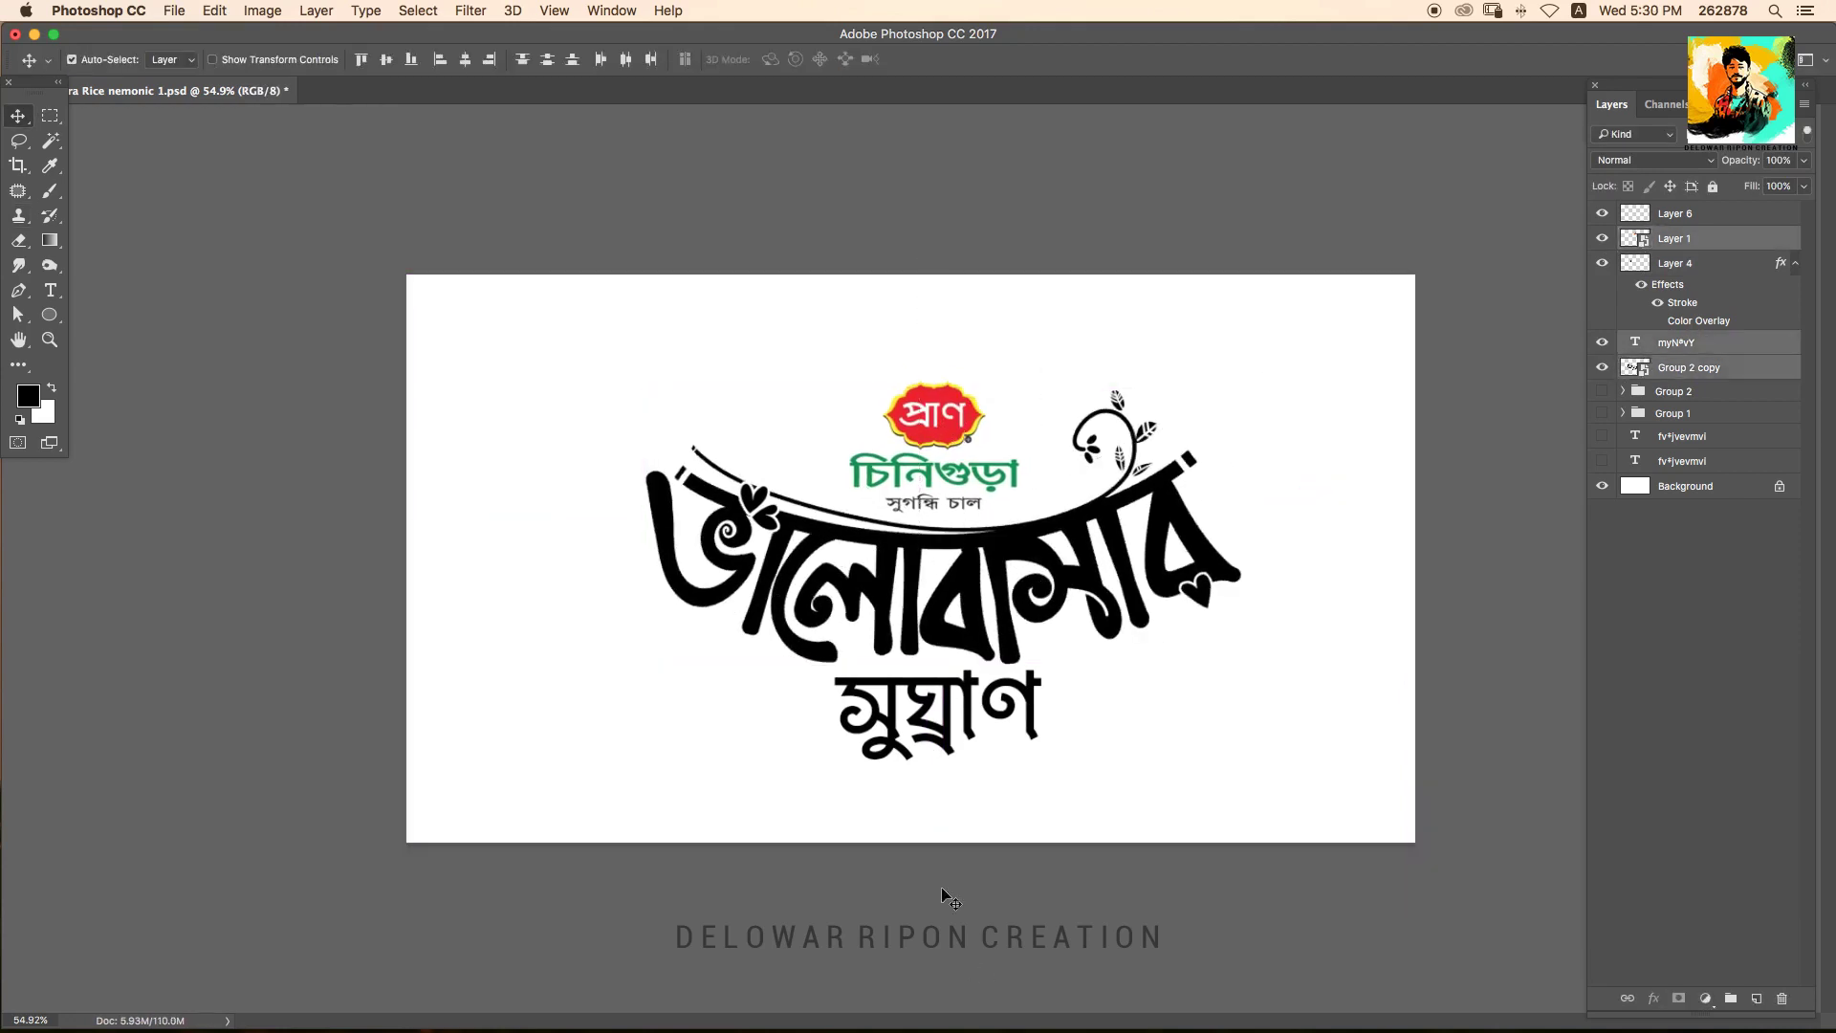
key(ctrl+a)
click(466, 60)
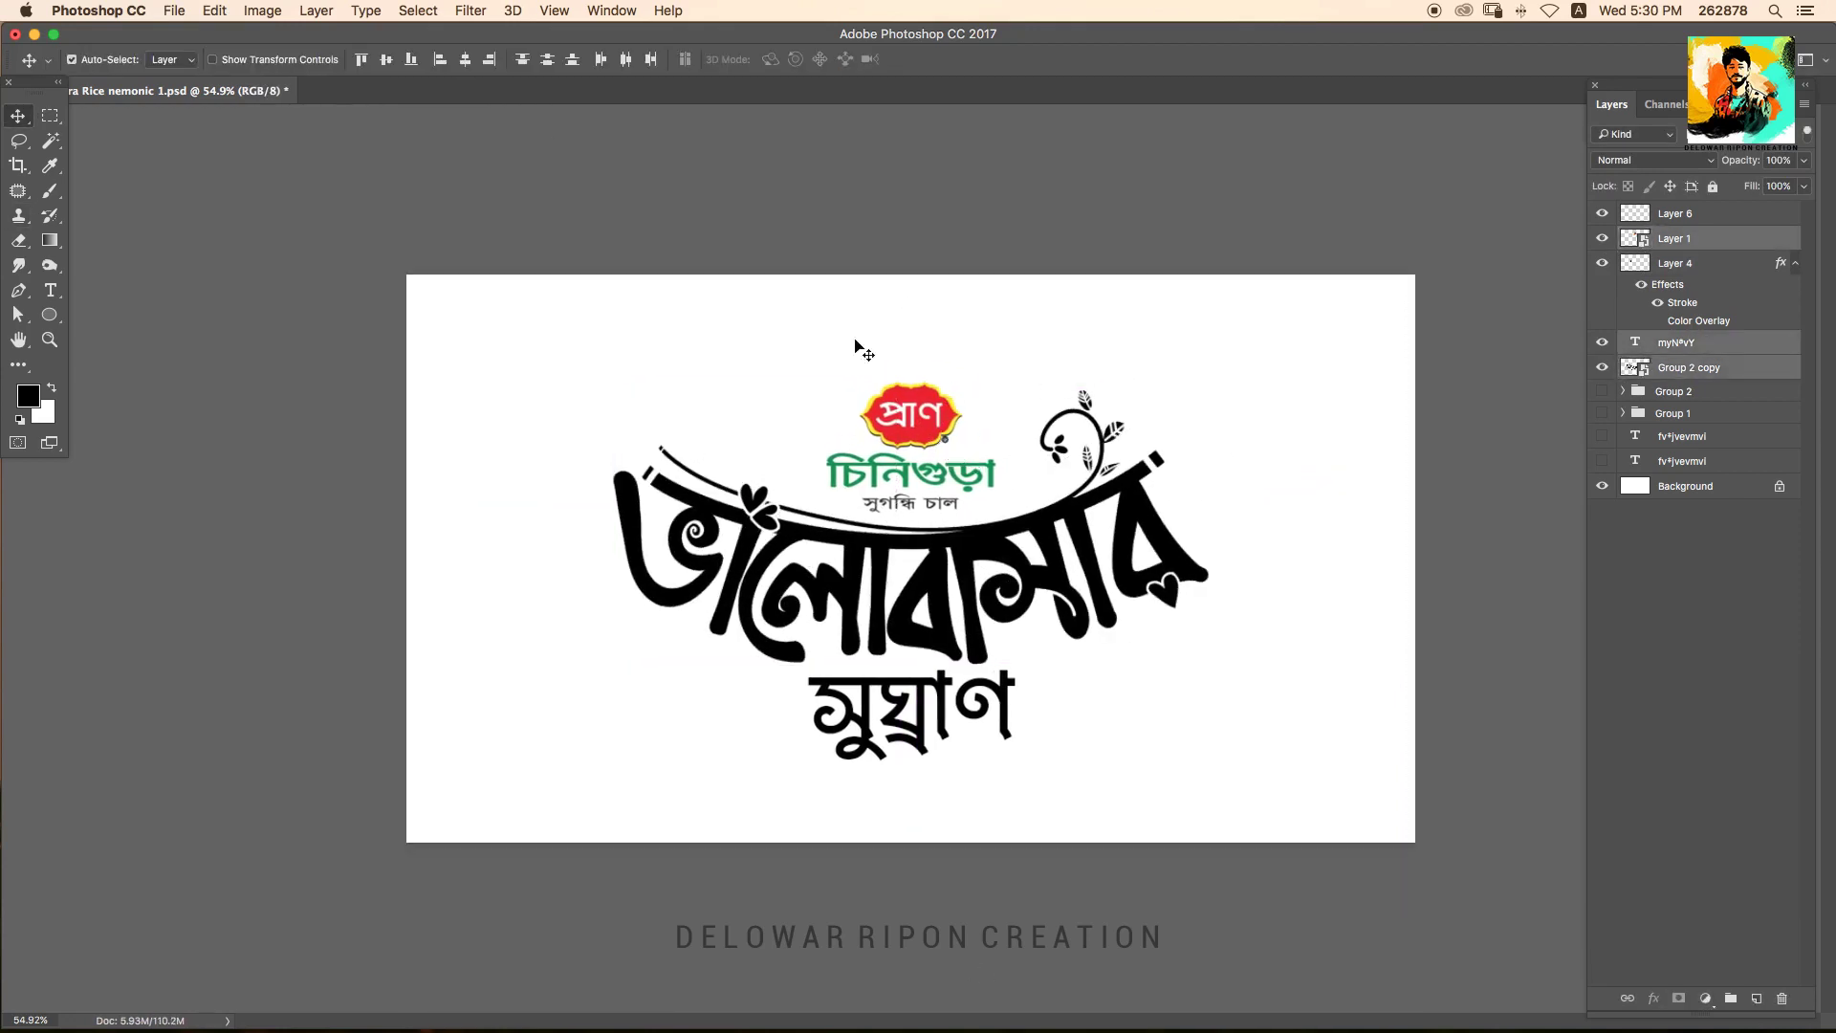
Move the heart ornament on the first letter left and add a Gradient Overlay to the lettering.
drag(763, 507, 725, 509)
click(1052, 531)
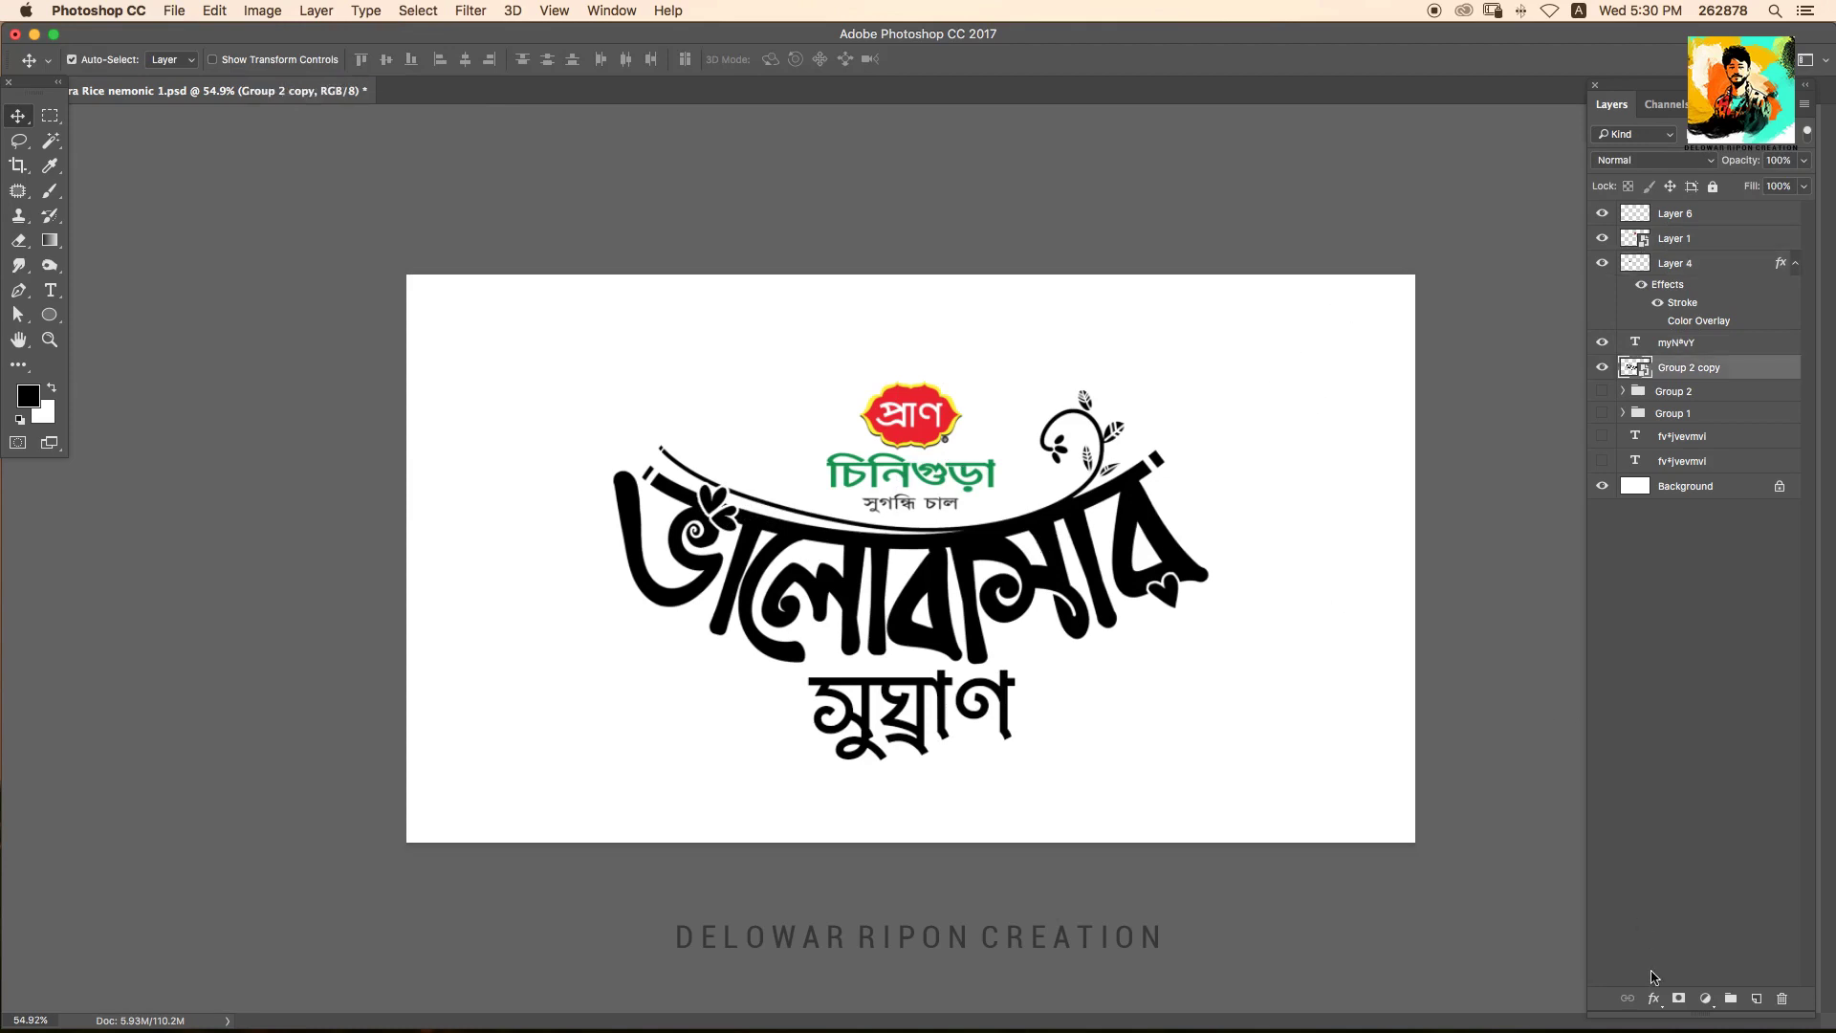
click(1653, 998)
click(1712, 913)
drag(1703, 743, 1626, 634)
Try aqua-green and dark green for the gradient's left stop, then discard the change.
click(1460, 738)
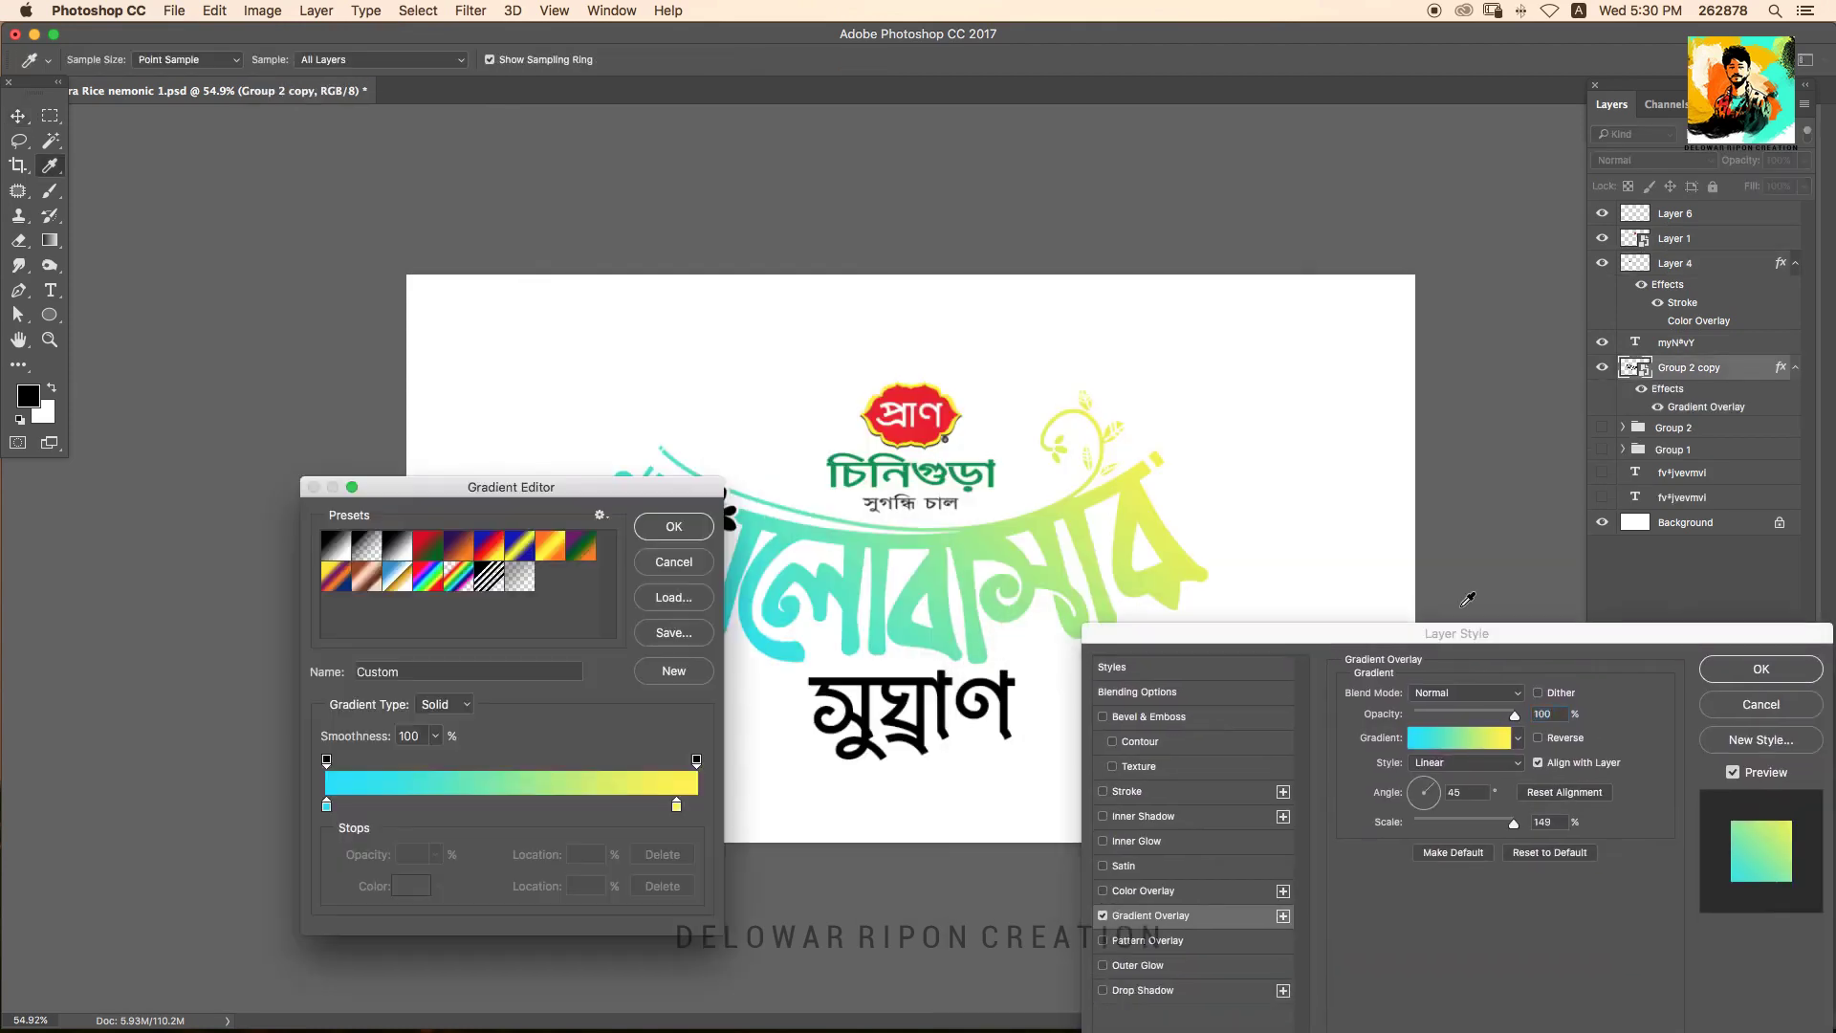
drag(498, 479, 1613, 505)
click(1494, 904)
drag(635, 247, 1611, 471)
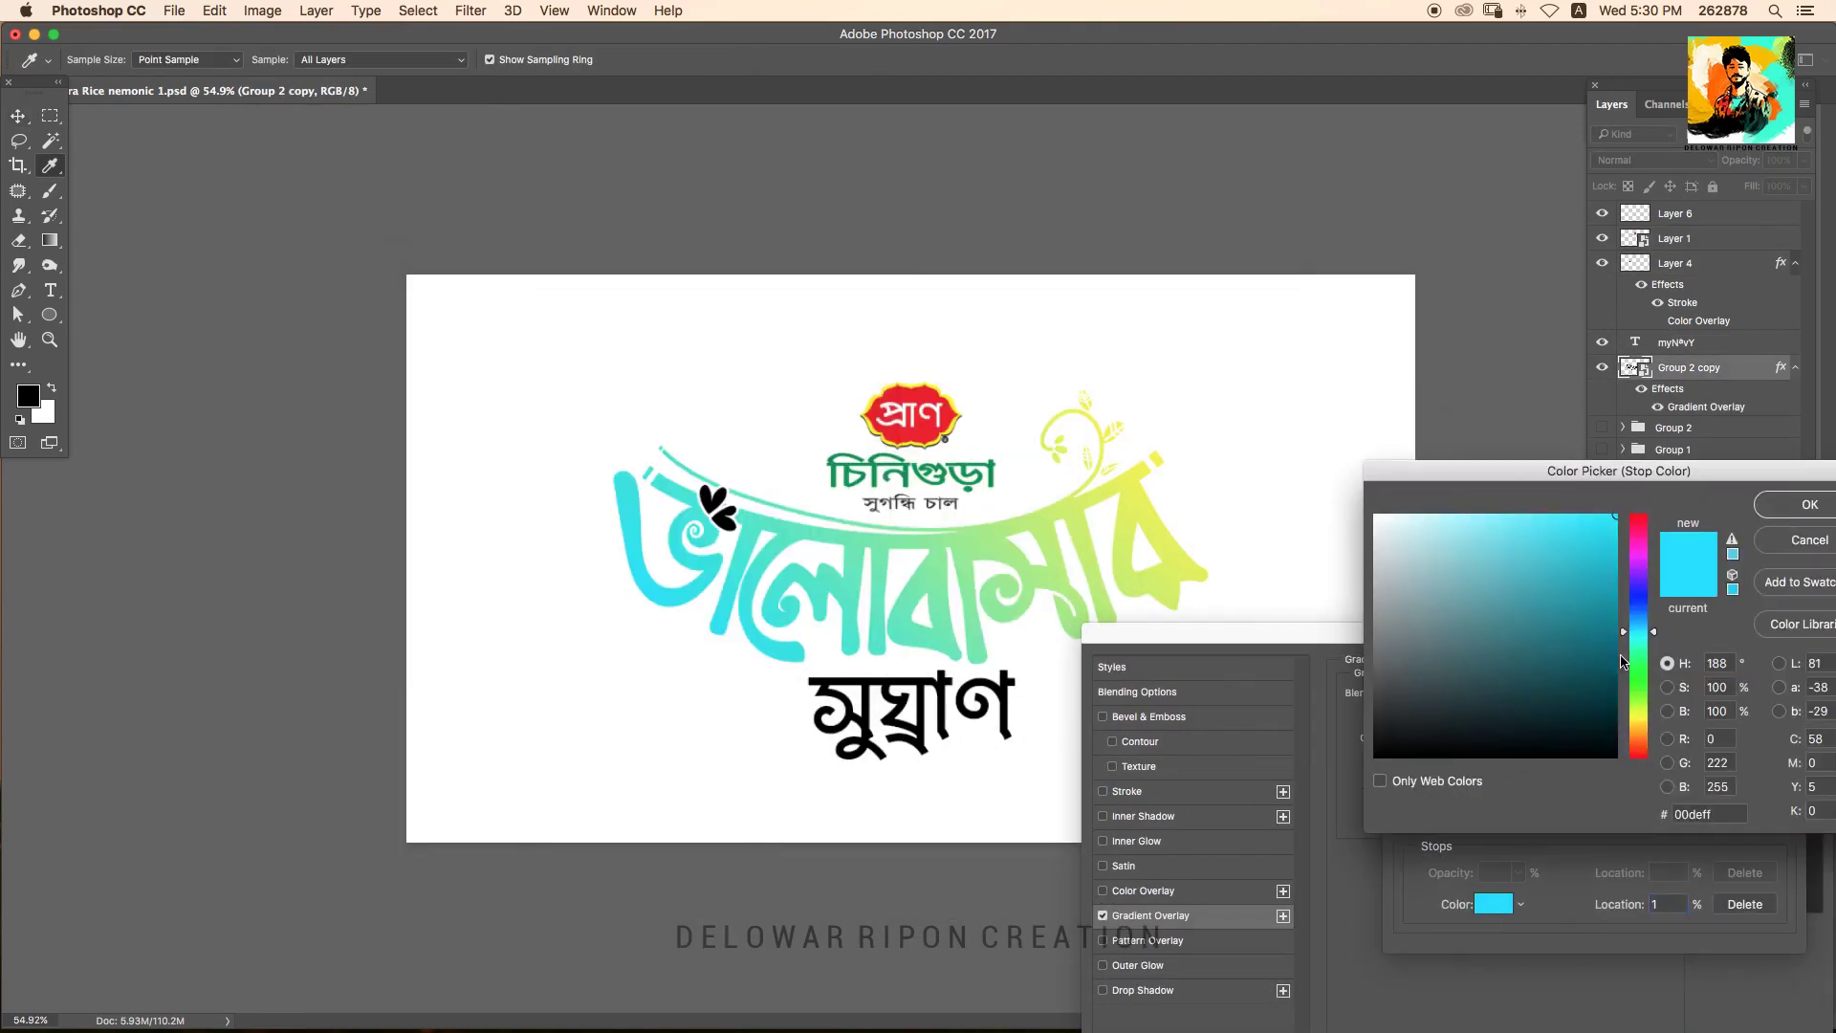
click(1638, 646)
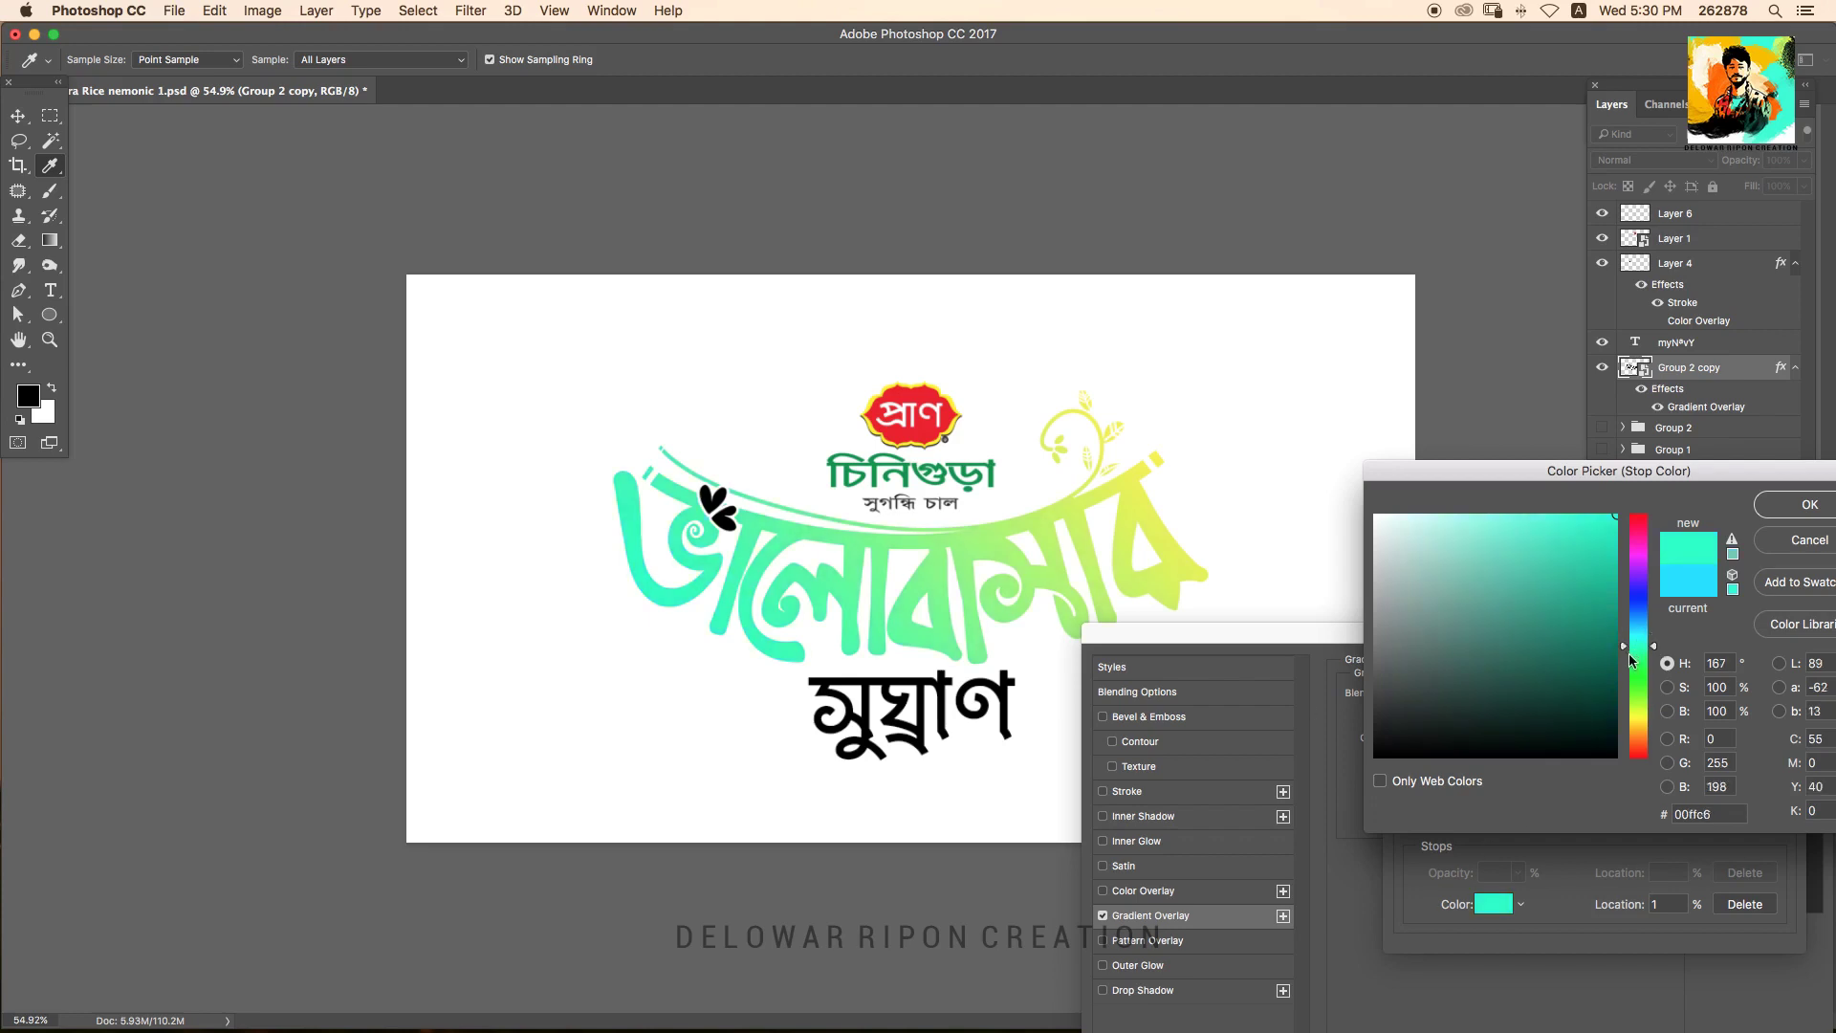
click(1643, 660)
mouse_move(1588, 597)
mouse_down()
mouse_move(1601, 646)
mouse_move(1607, 633)
mouse_up()
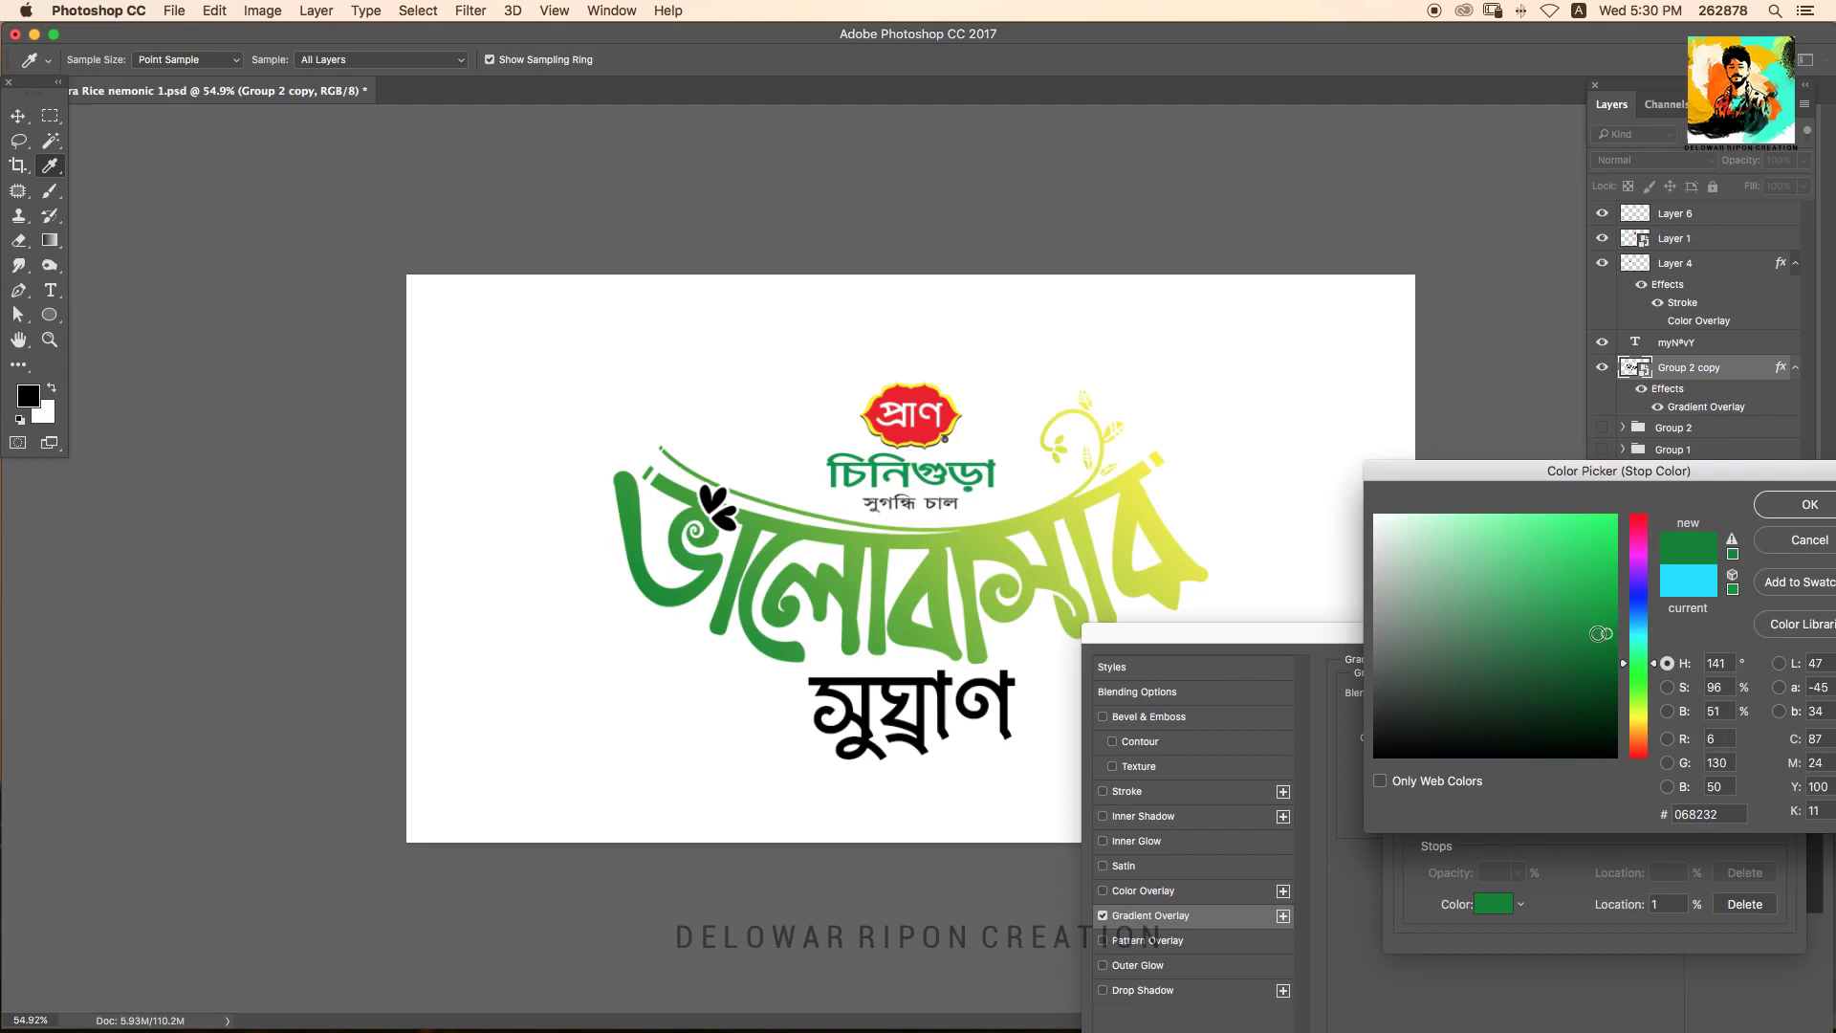
click(1688, 579)
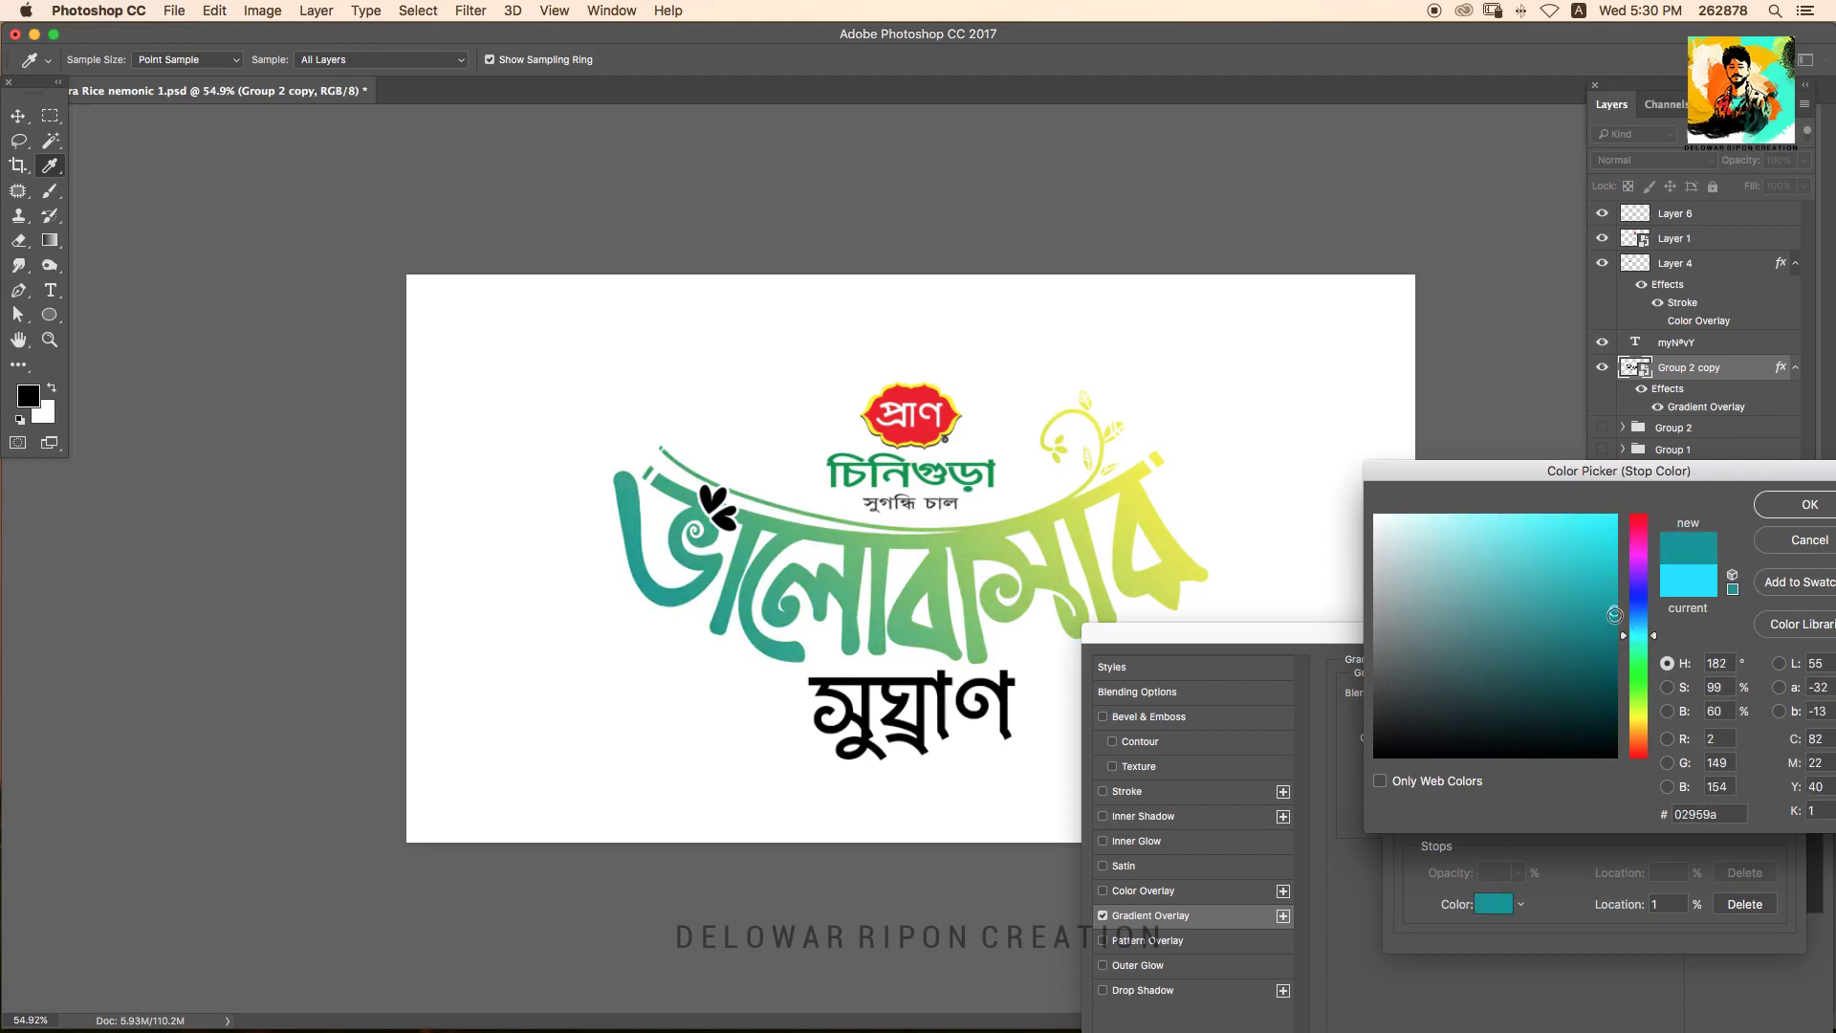
key(Return)
Try a muted teal-cyan and a bright blue for the left stop, then revert to cyan.
double_click(1414, 822)
drag(911, 315, 1414, 374)
click(1383, 471)
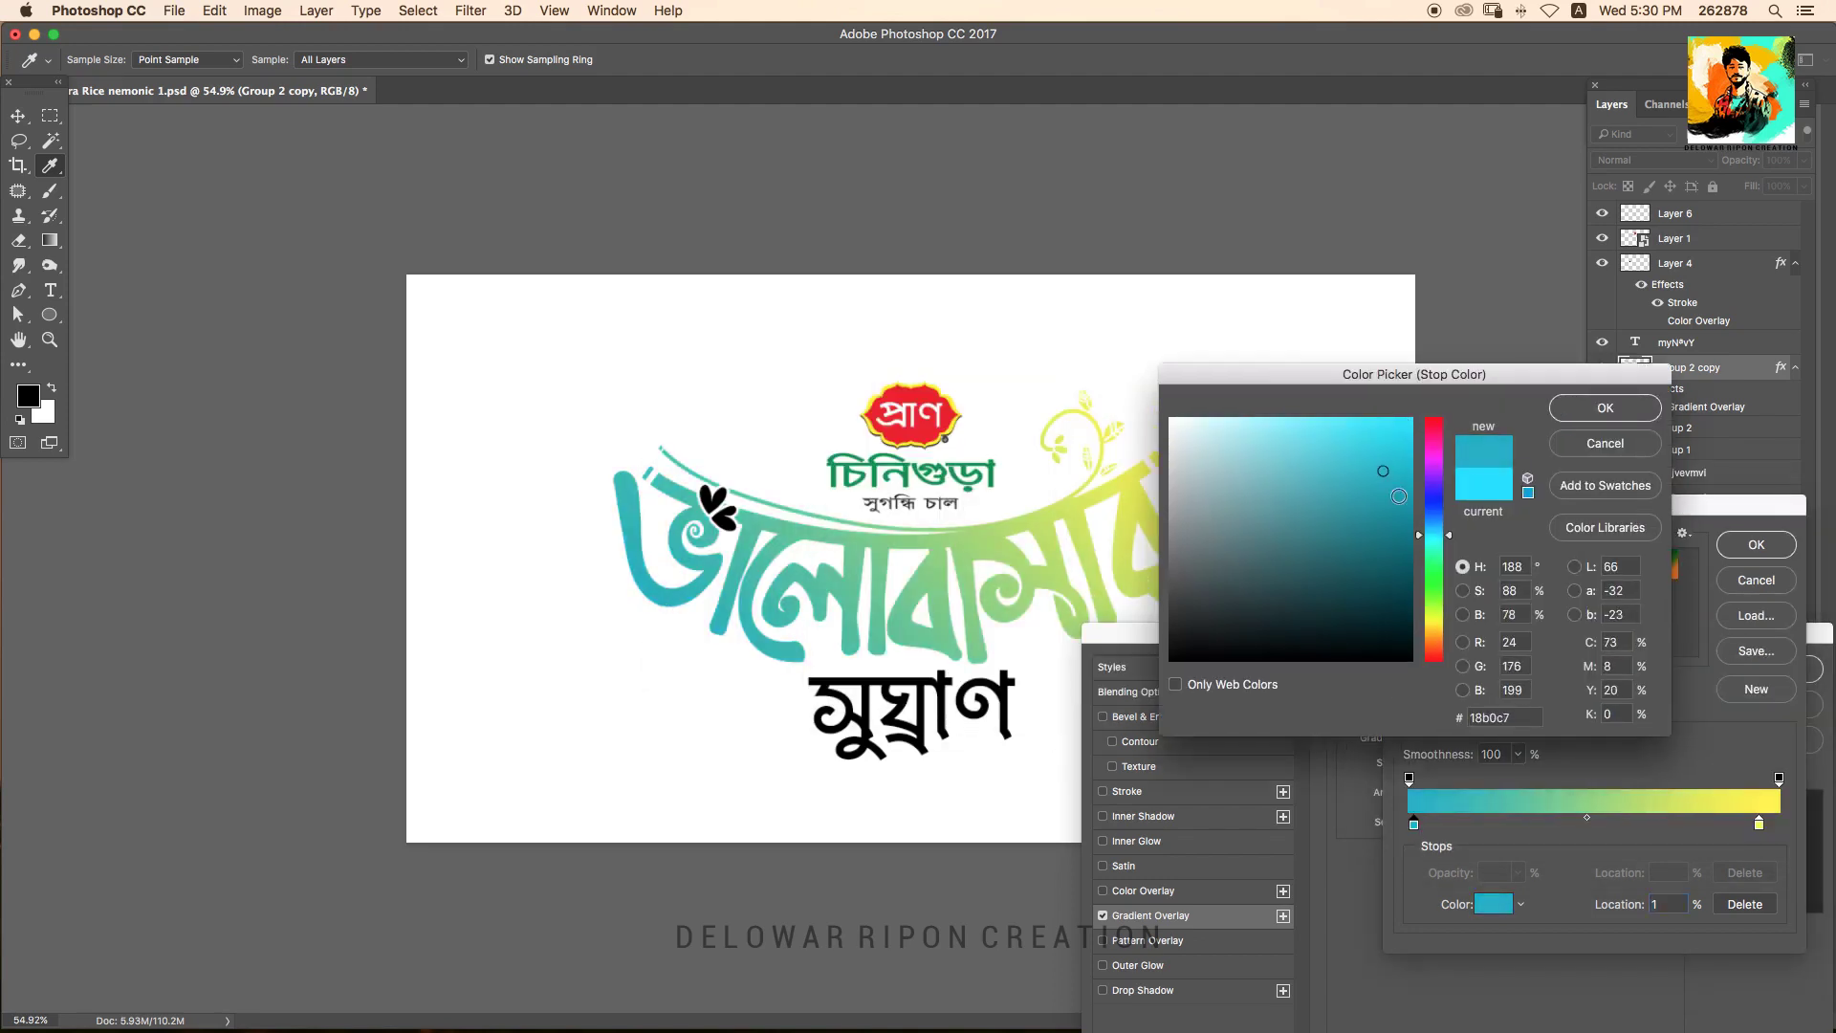
mouse_move(1434, 521)
mouse_down()
mouse_move(1434, 537)
mouse_move(1435, 522)
mouse_up()
click(1407, 429)
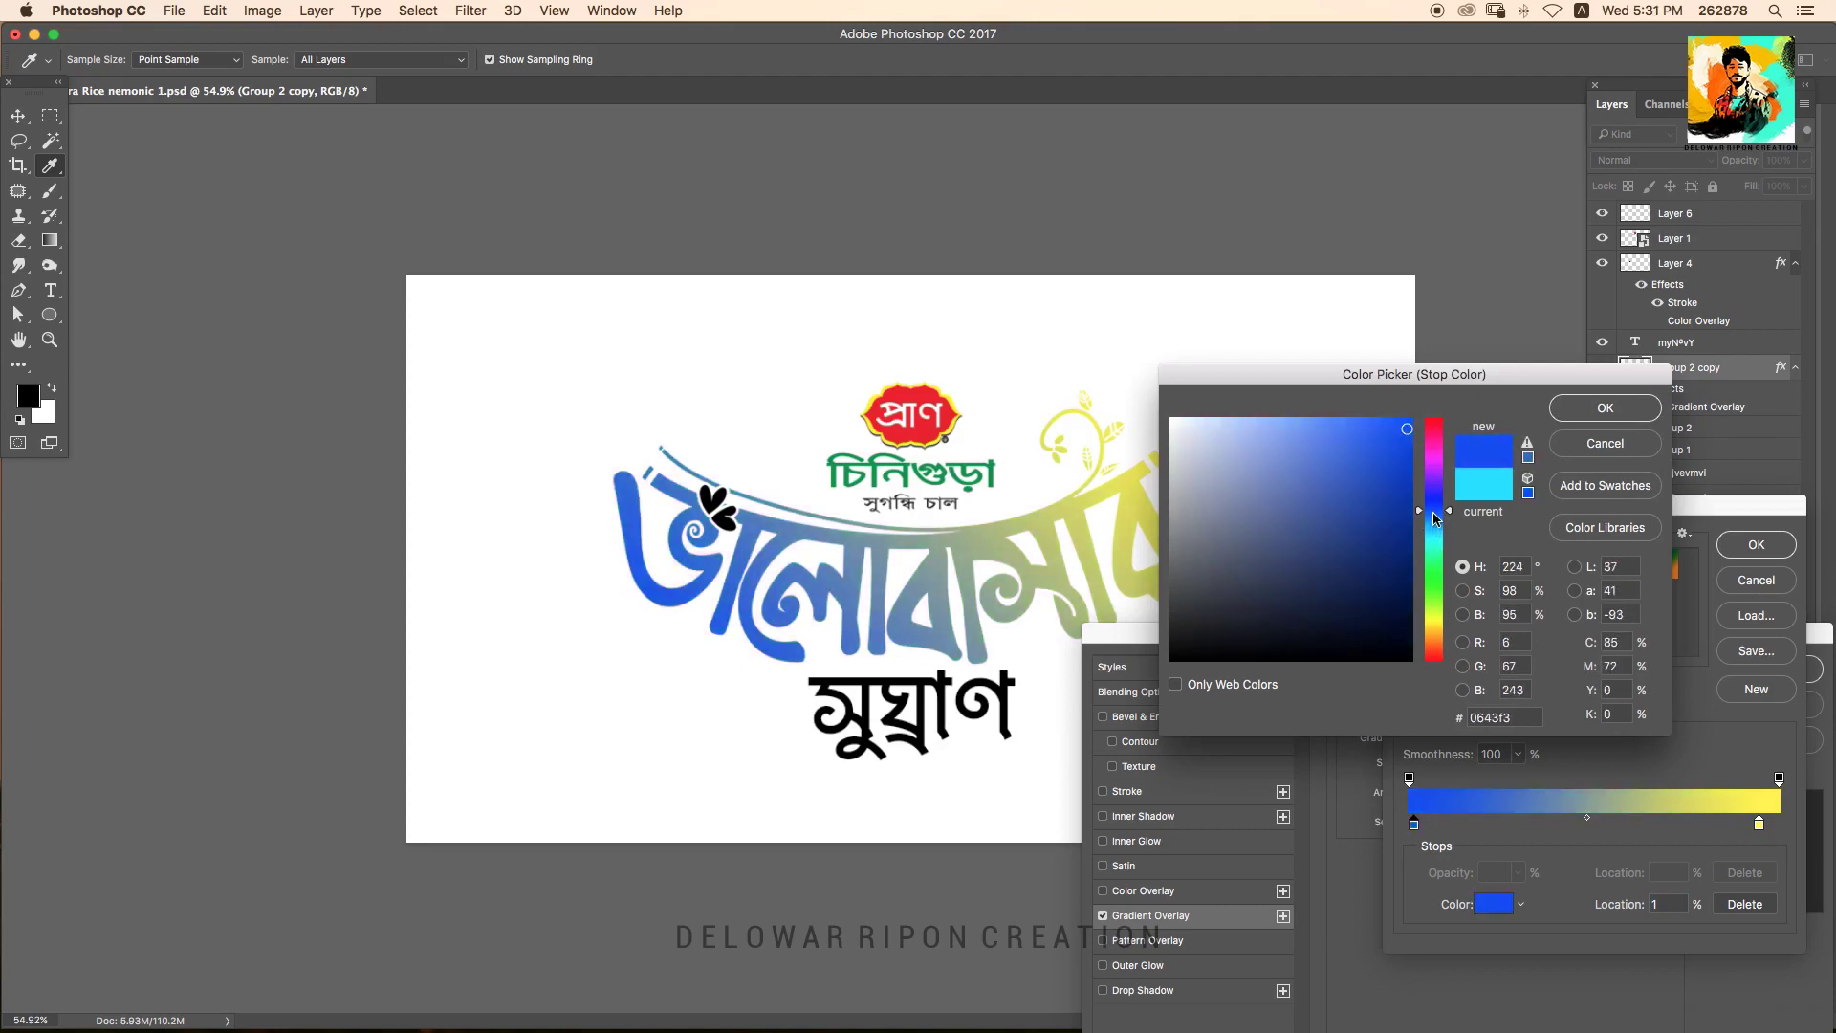
click(1605, 442)
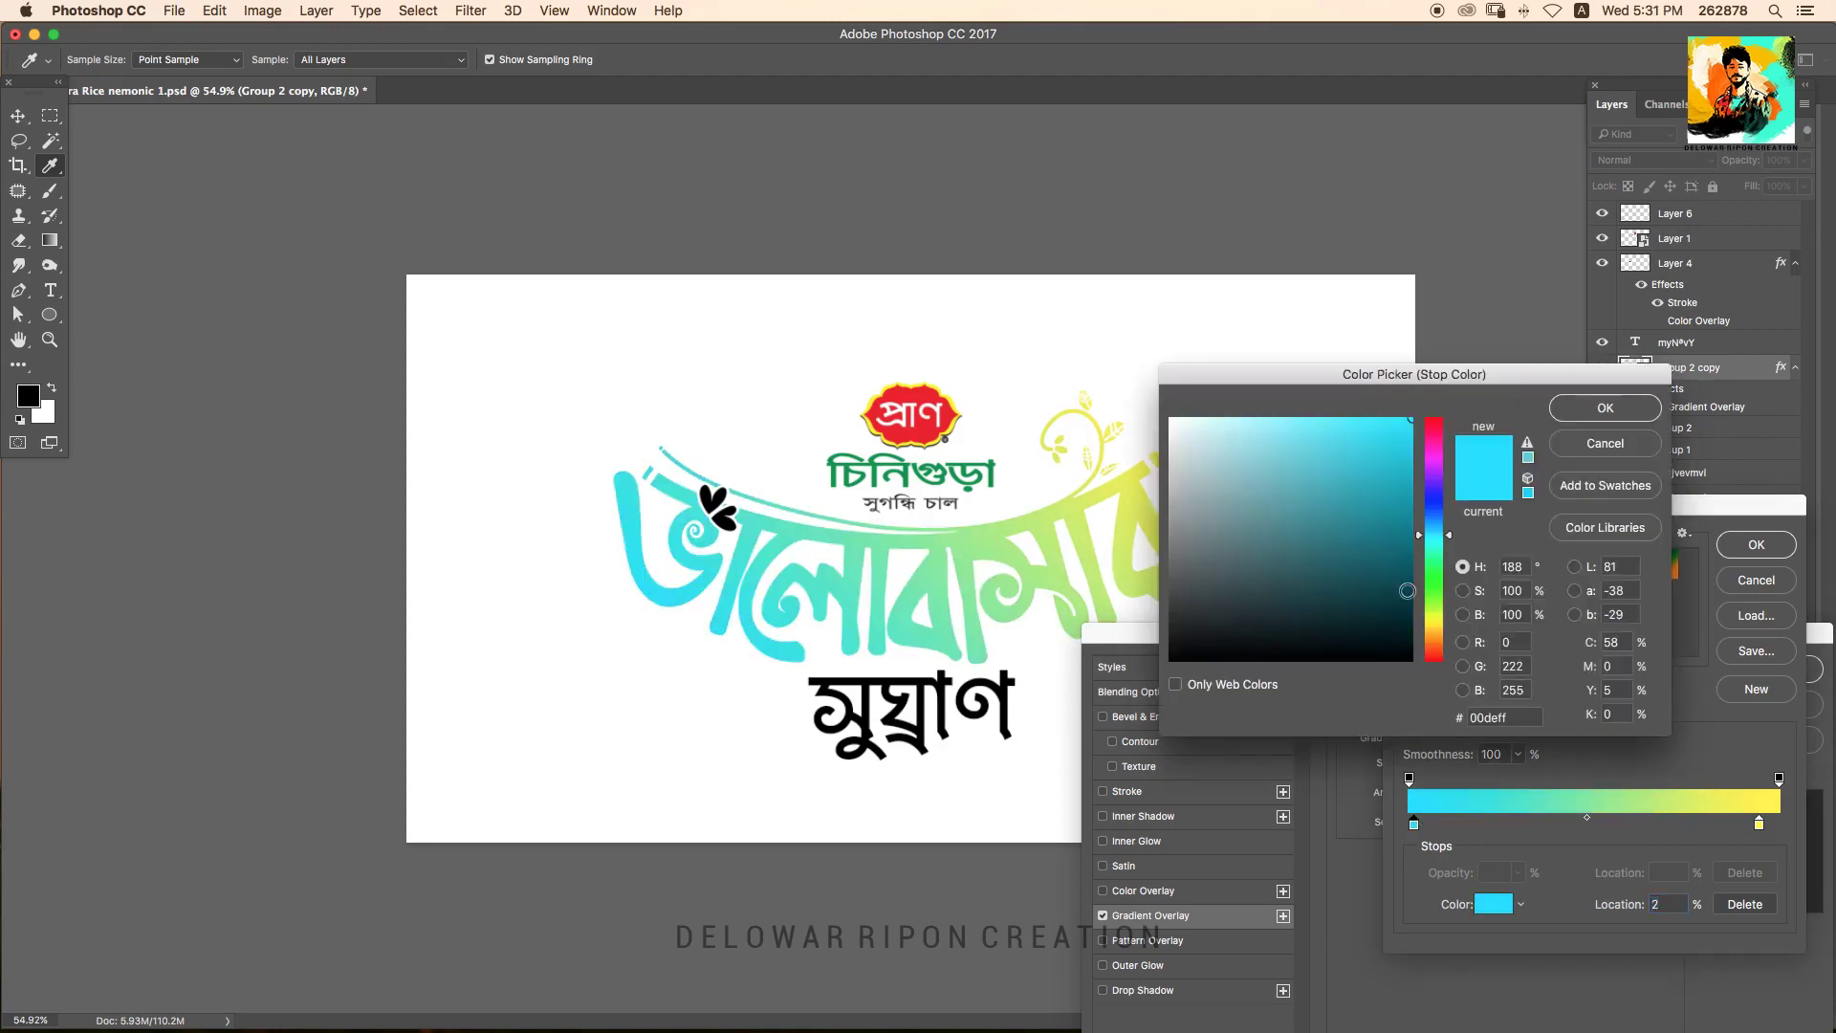
Set the left gradient stop to teal-green and apply the teal-to-yellow gradient overlay.
double_click(1414, 822)
click(1400, 452)
click(1403, 506)
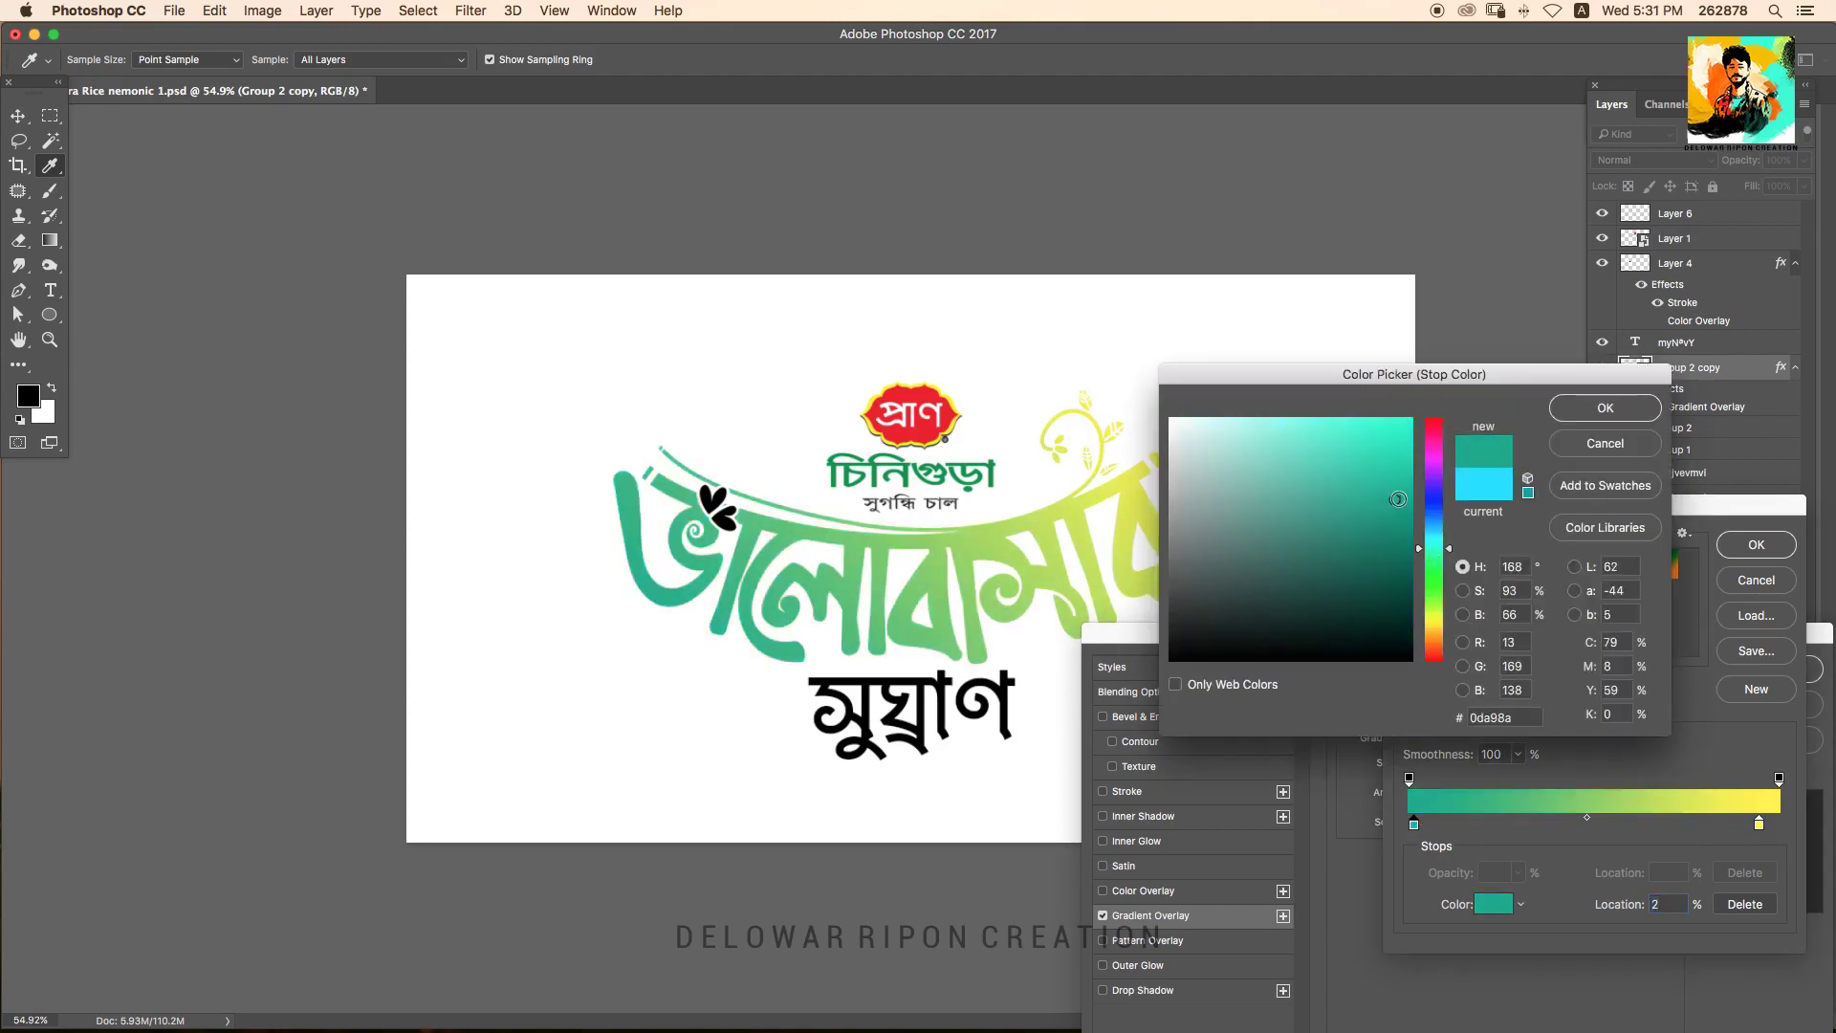
drag(1435, 536, 1434, 548)
drag(1403, 506, 1407, 498)
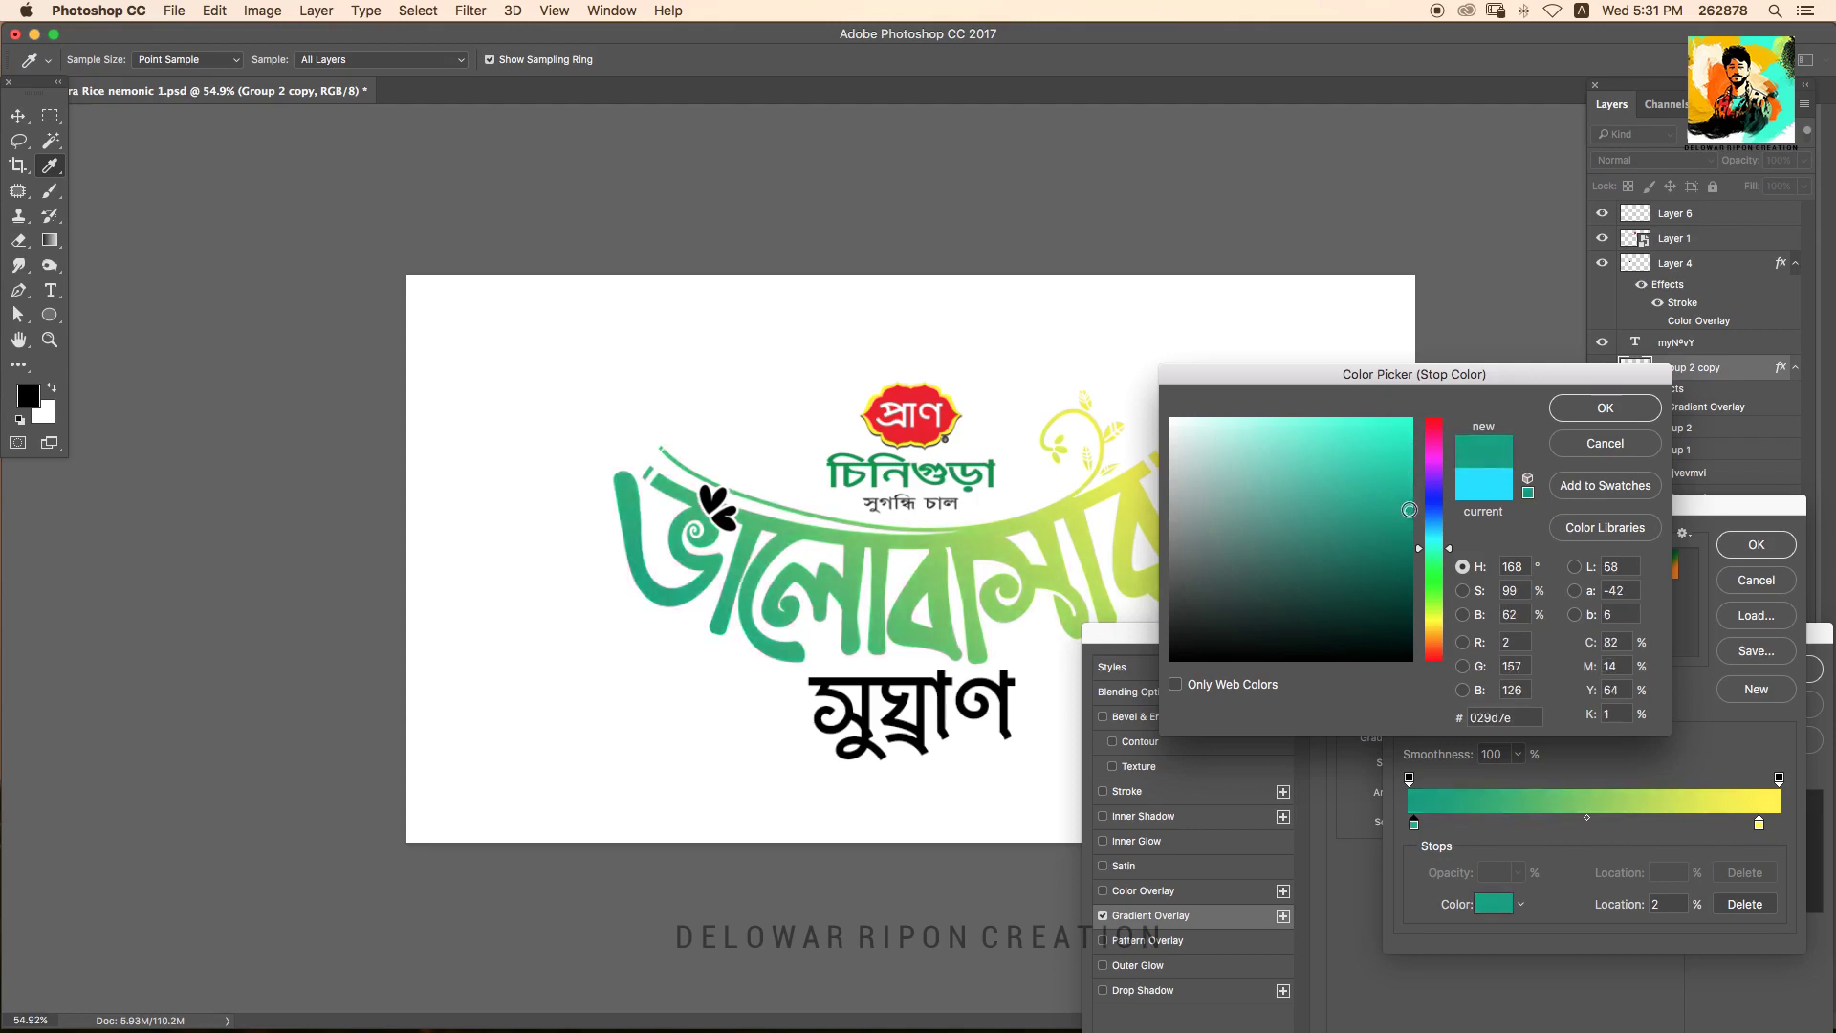
key(Return)
key(Return)
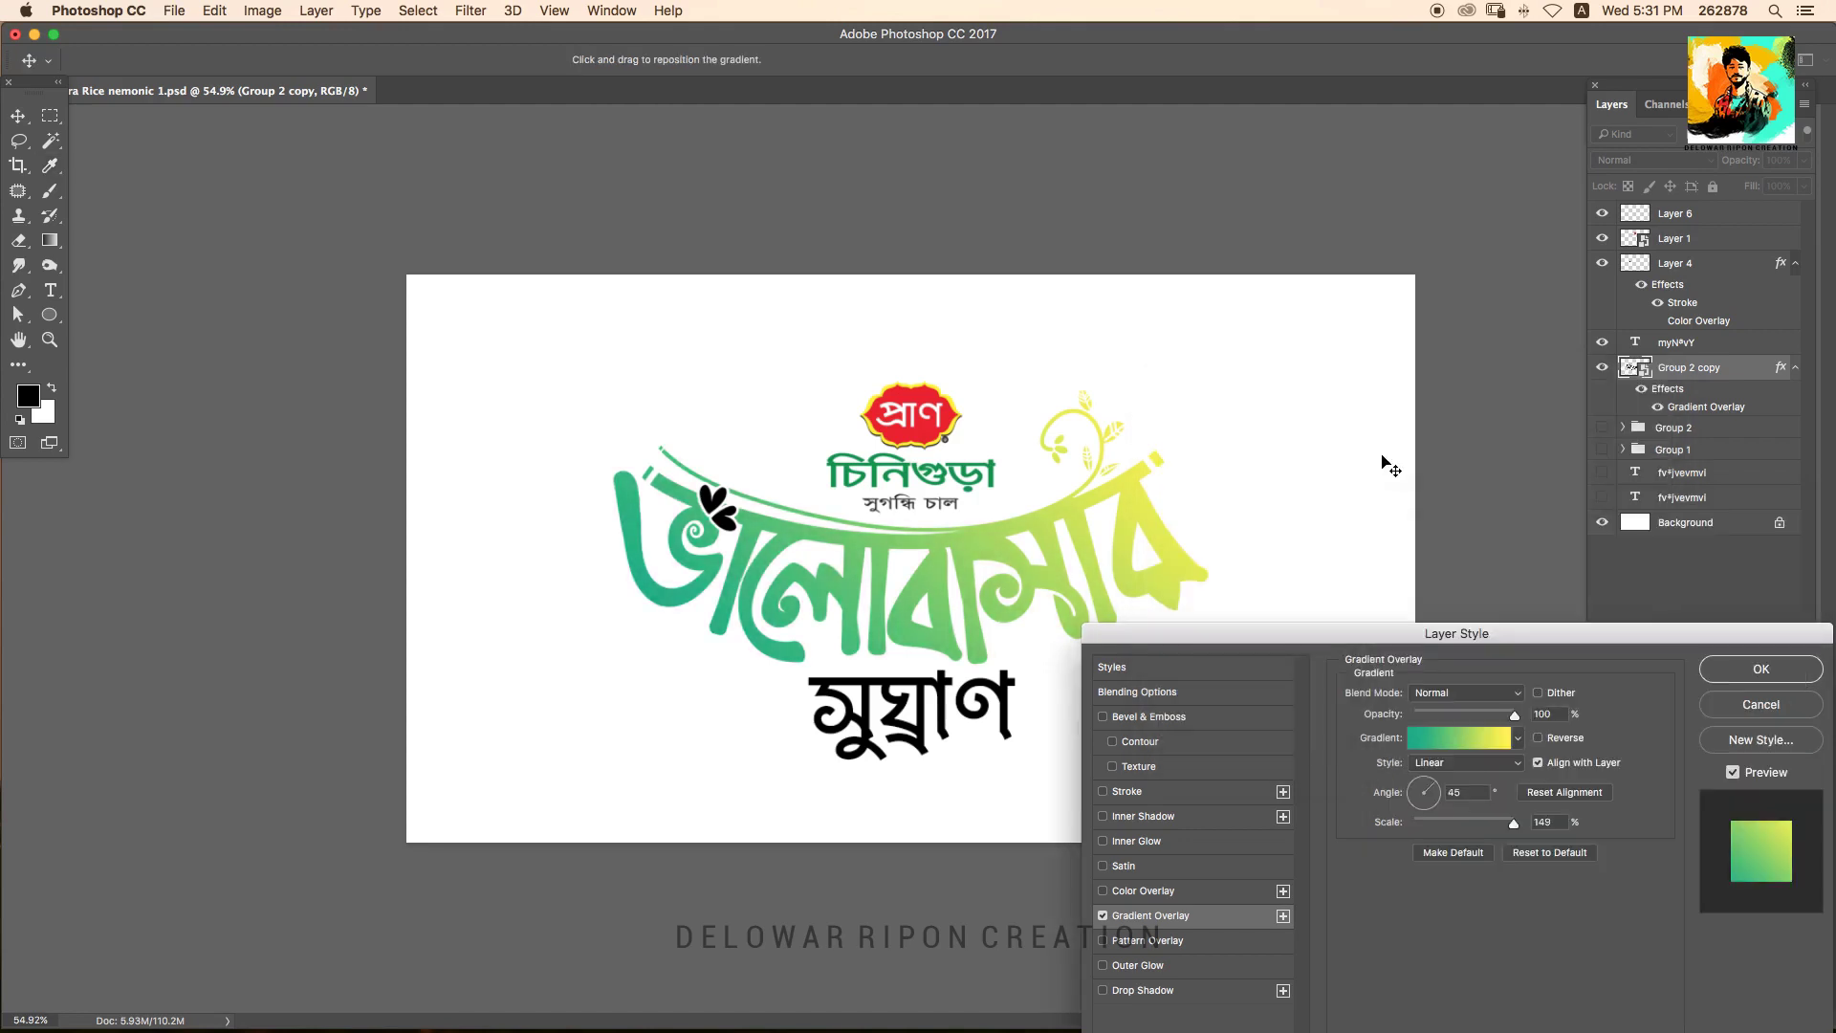
key(Return)
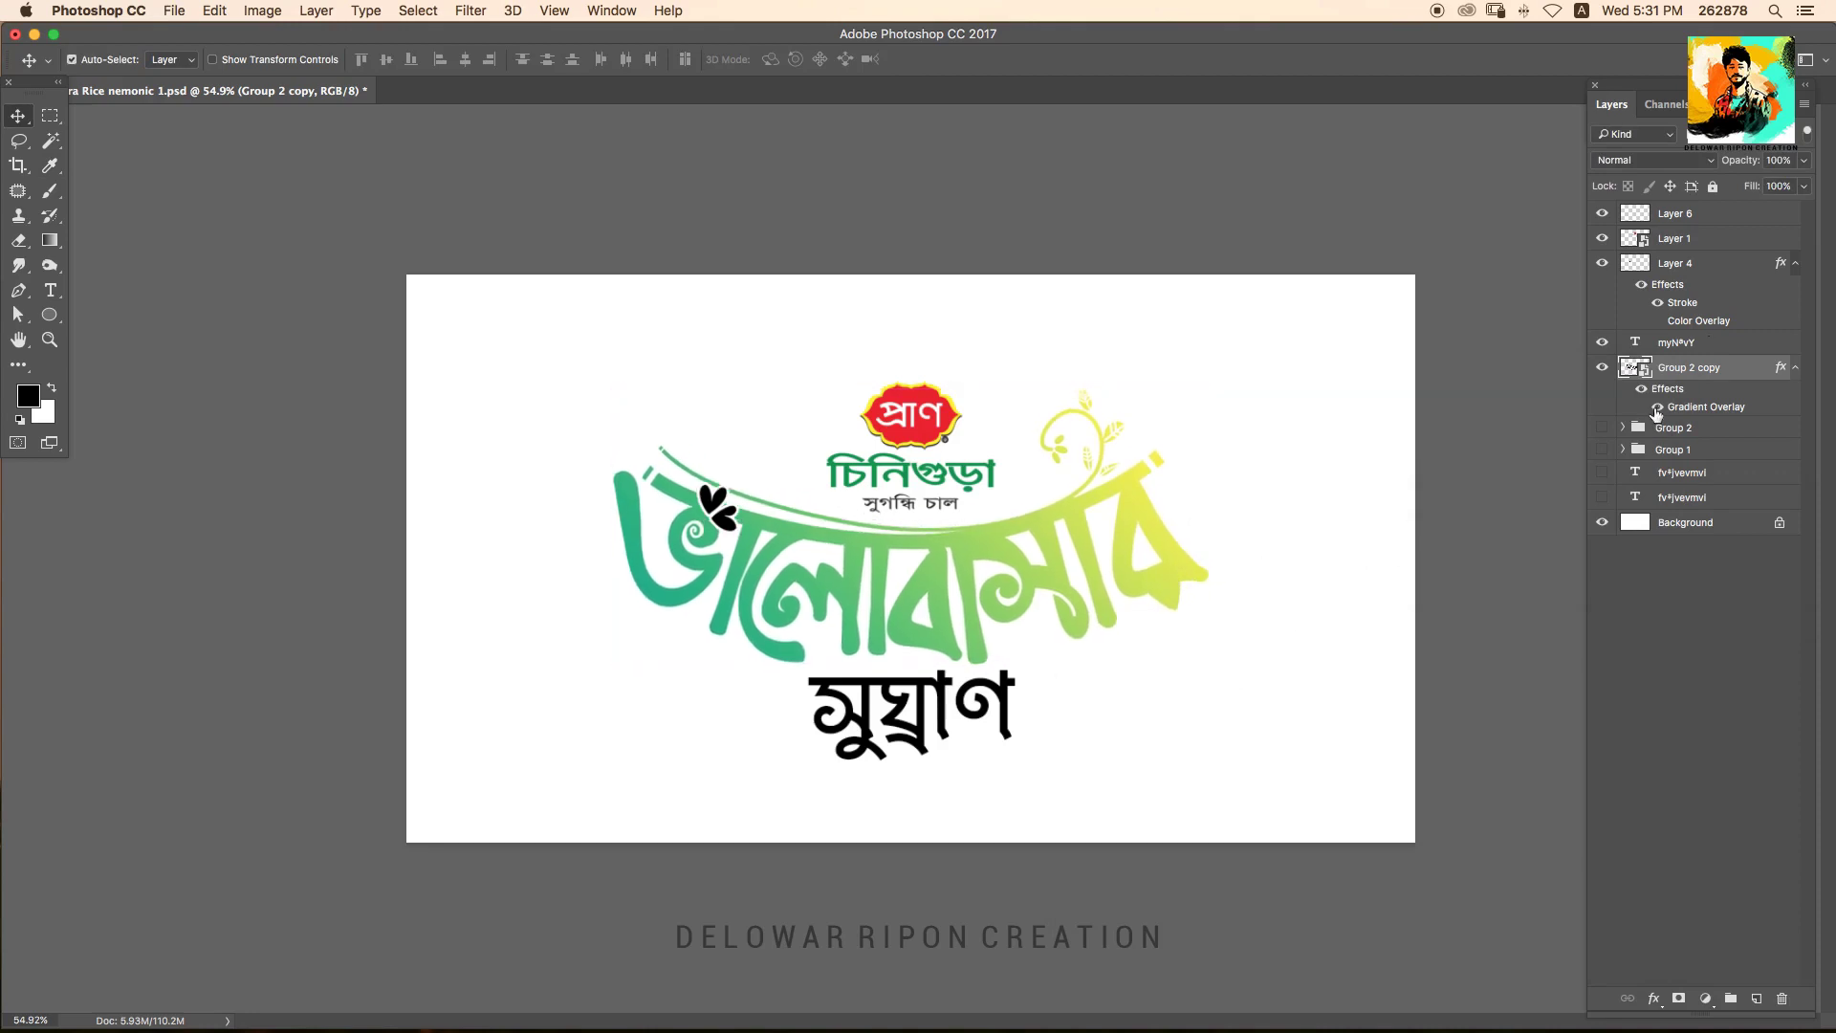
key(alt+bracketright)
Try blue, teal-green and light cyan text colours on the সুঘ্রাণ subtitle.
double_click(1635, 342)
click(671, 59)
click(1433, 502)
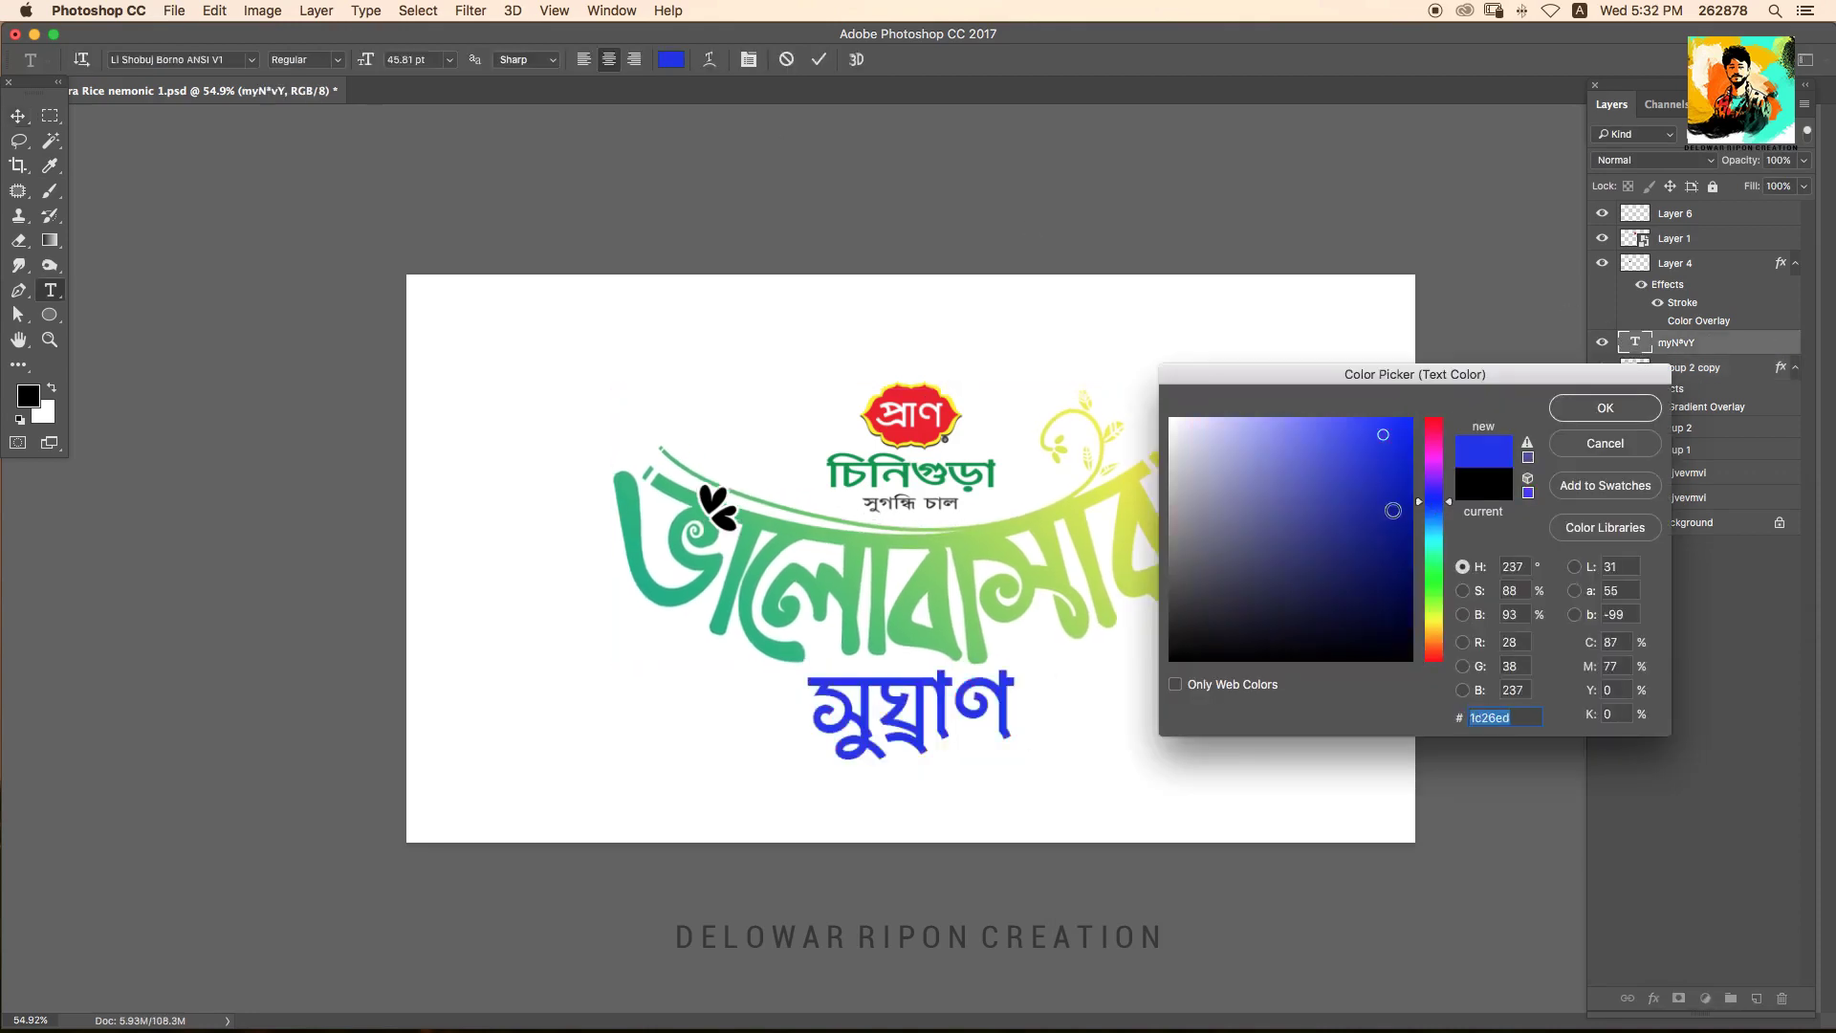
click(1318, 445)
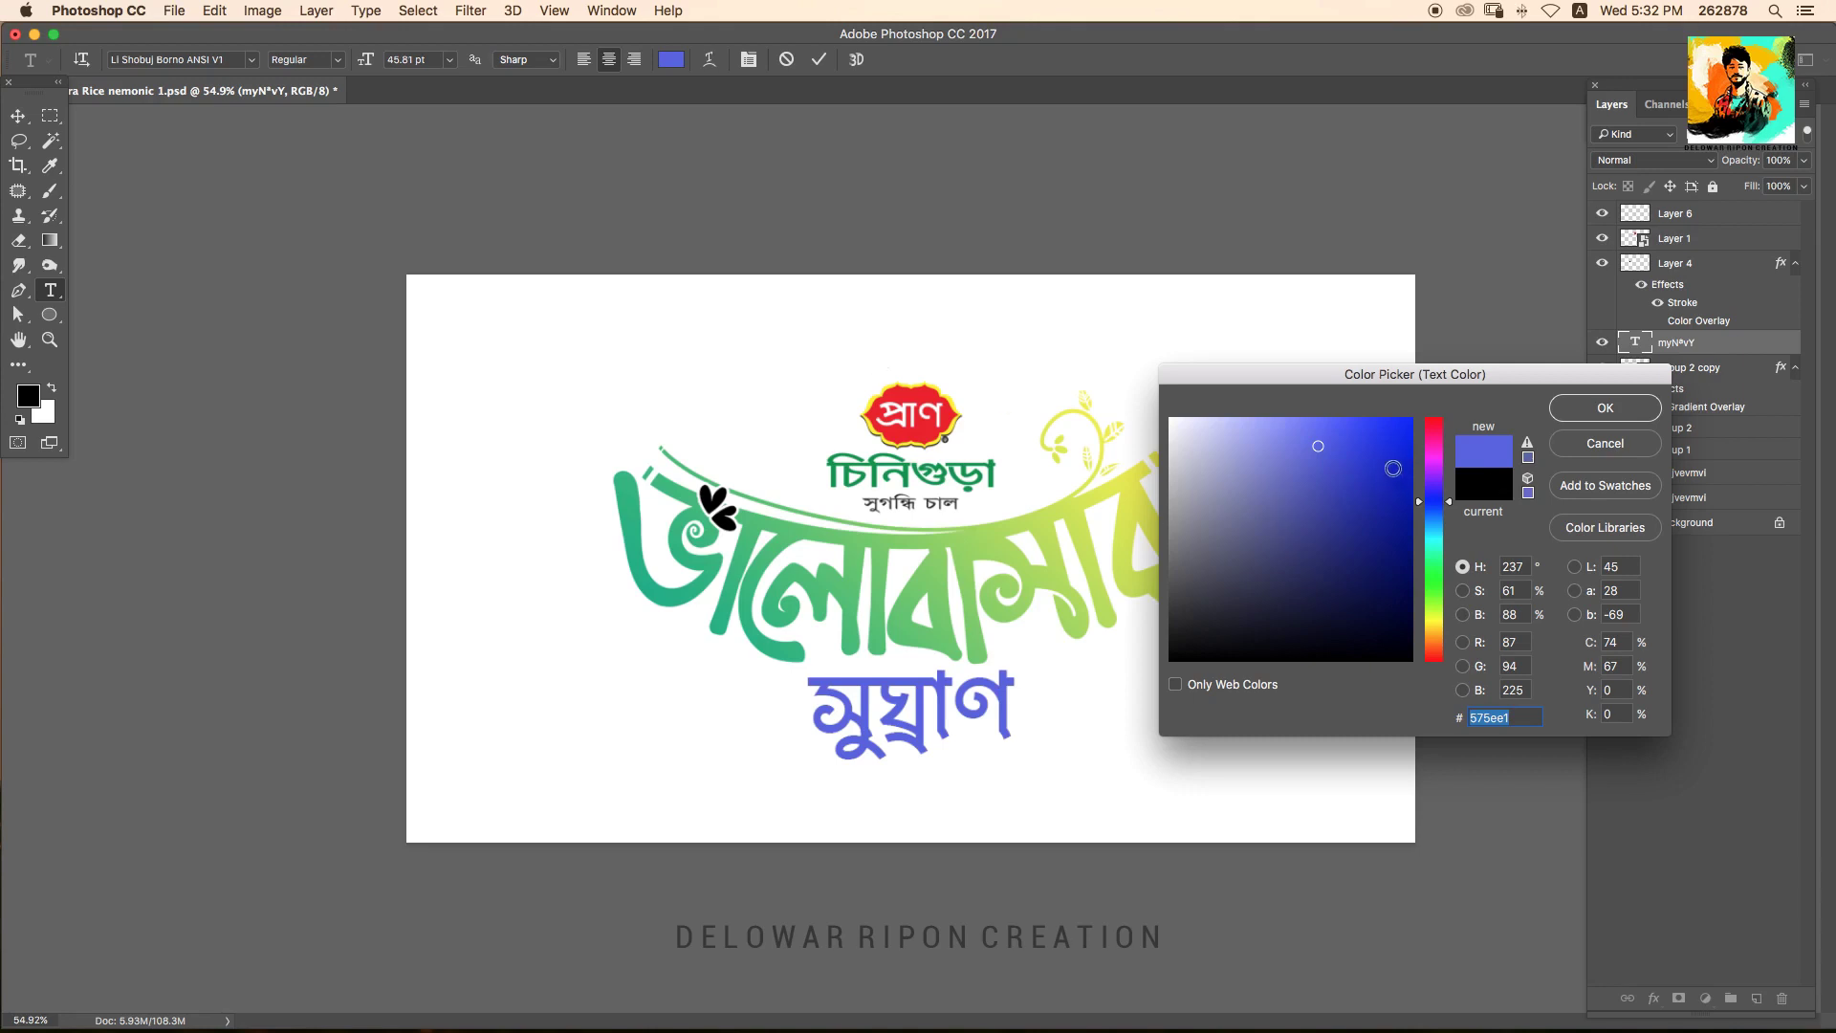
click(1433, 548)
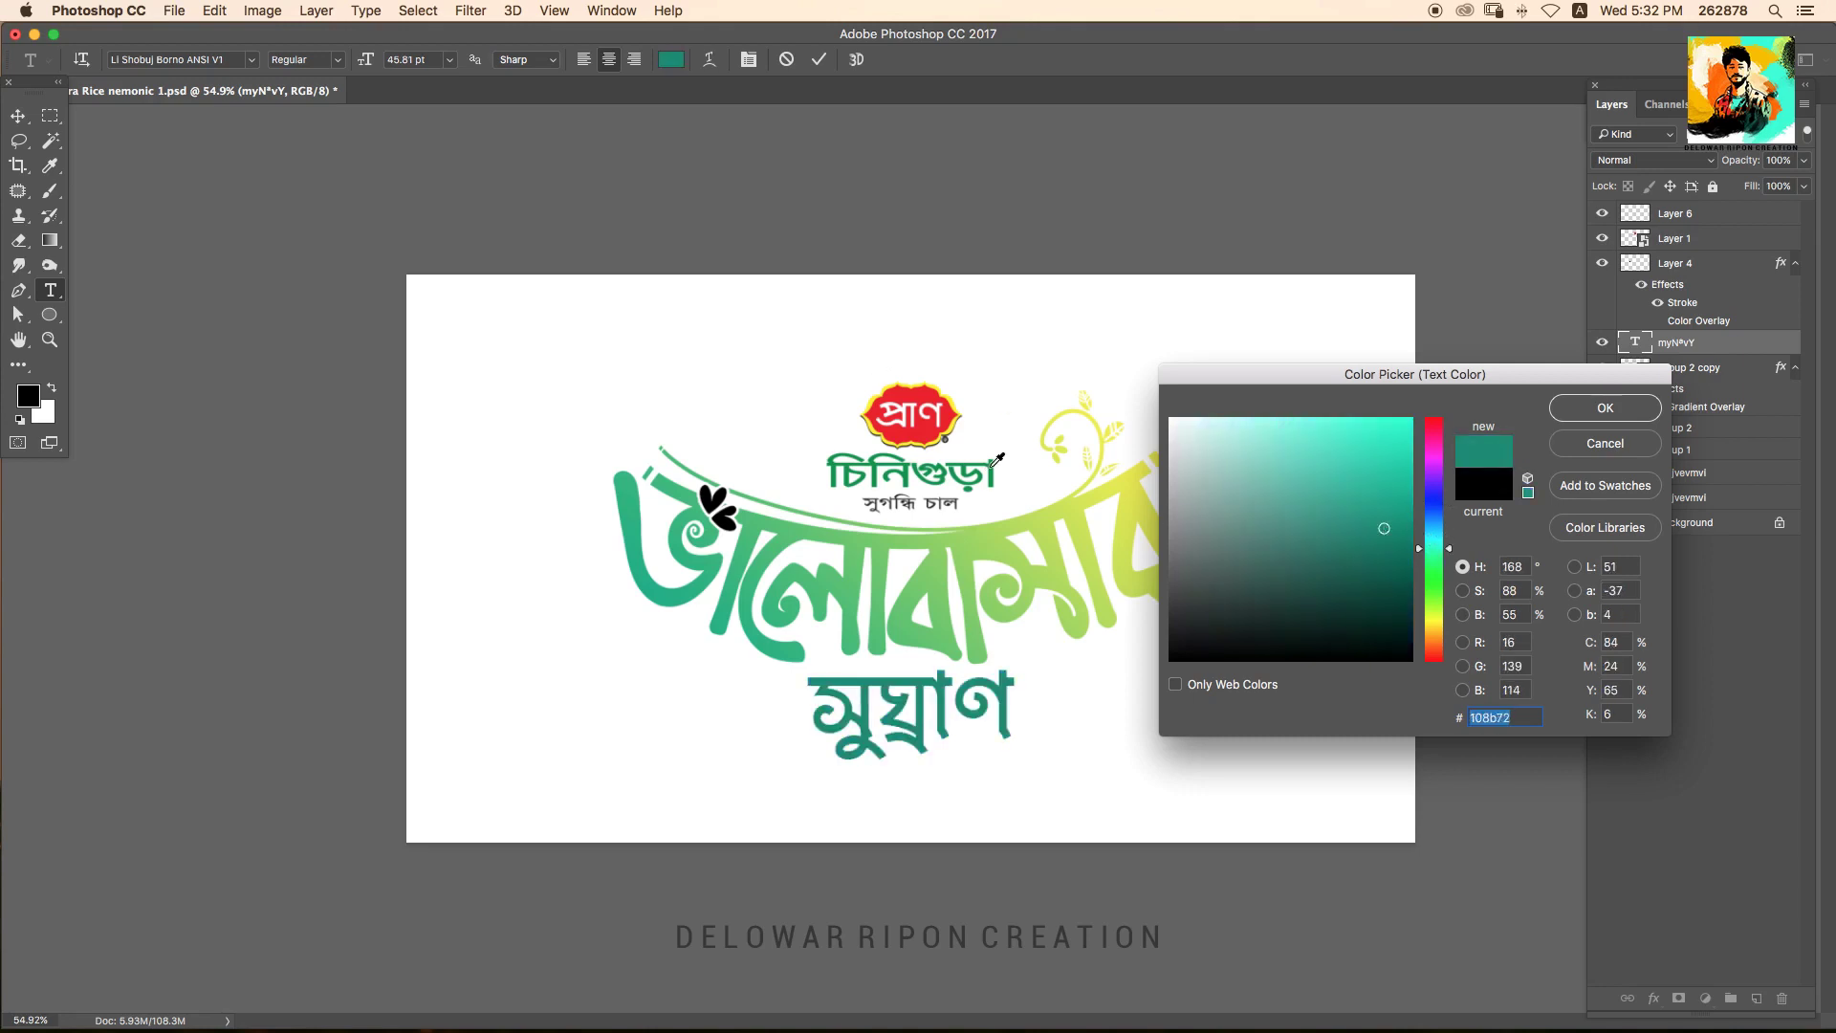
click(1433, 507)
click(1355, 485)
Try darker teal and blue shades for the subtitle, then cancel the colour change.
click(1434, 540)
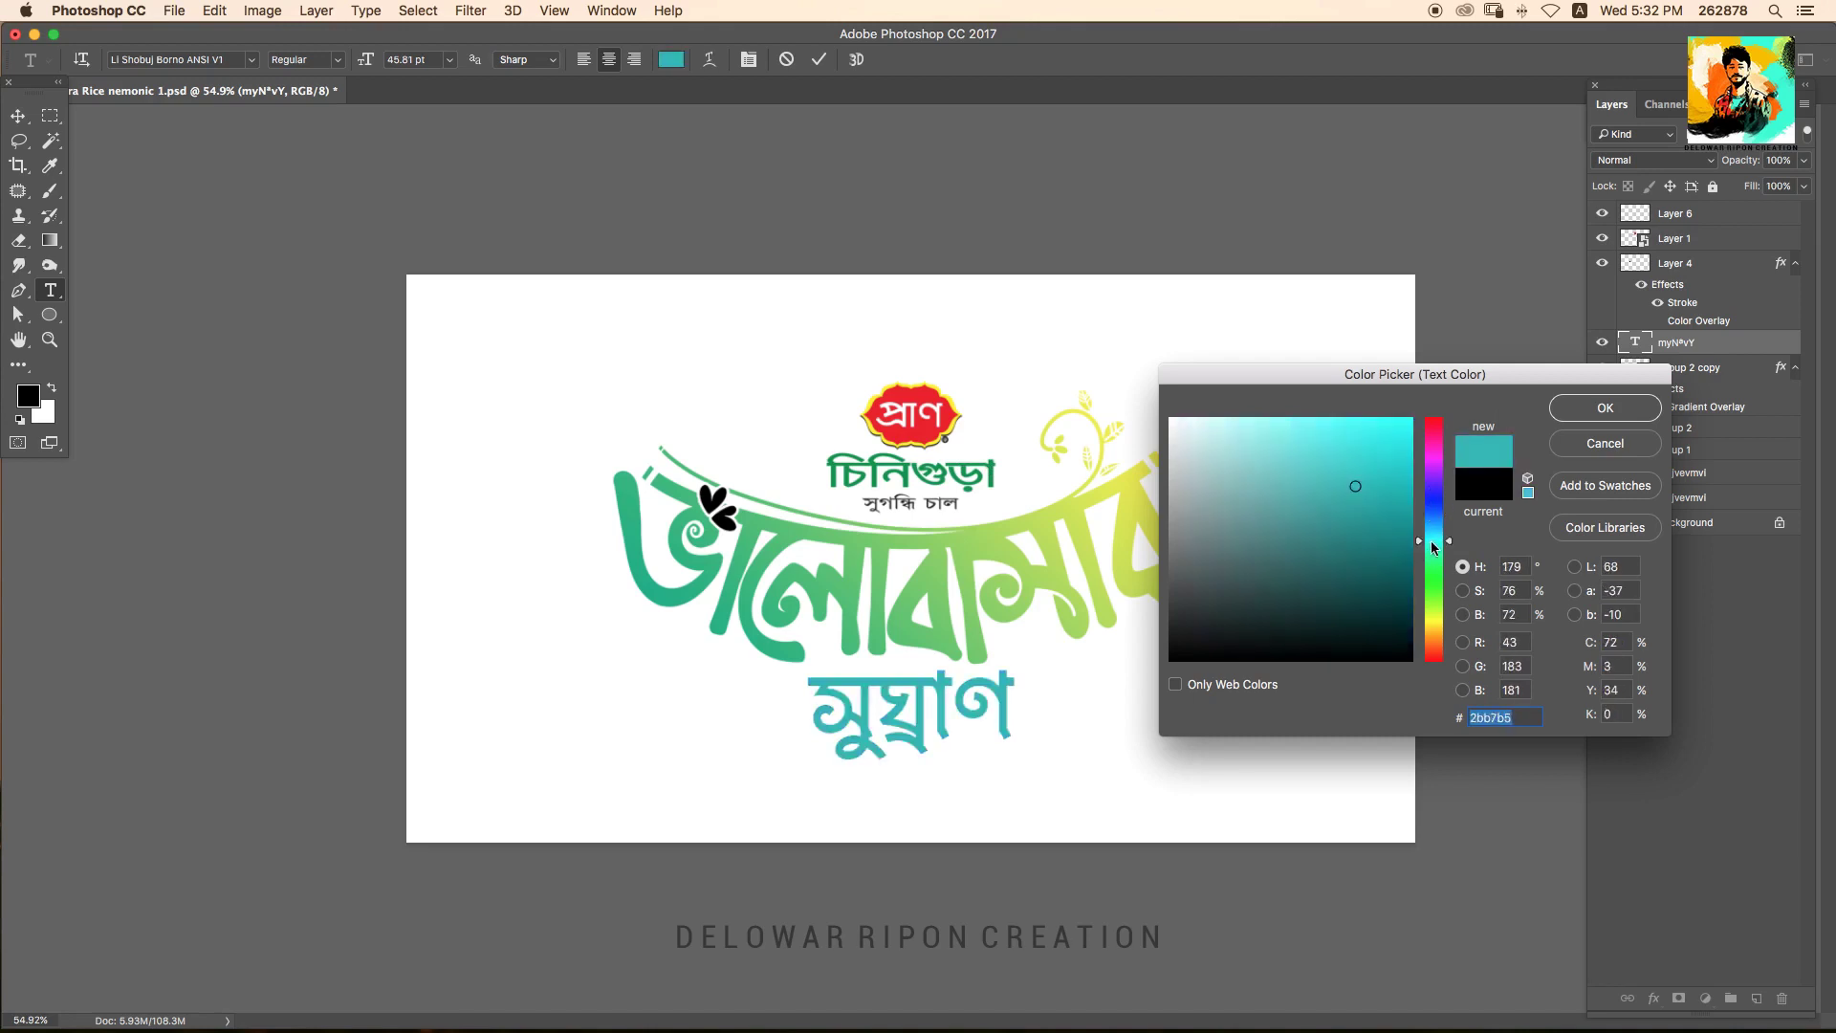
click(1385, 517)
click(1403, 530)
click(1434, 543)
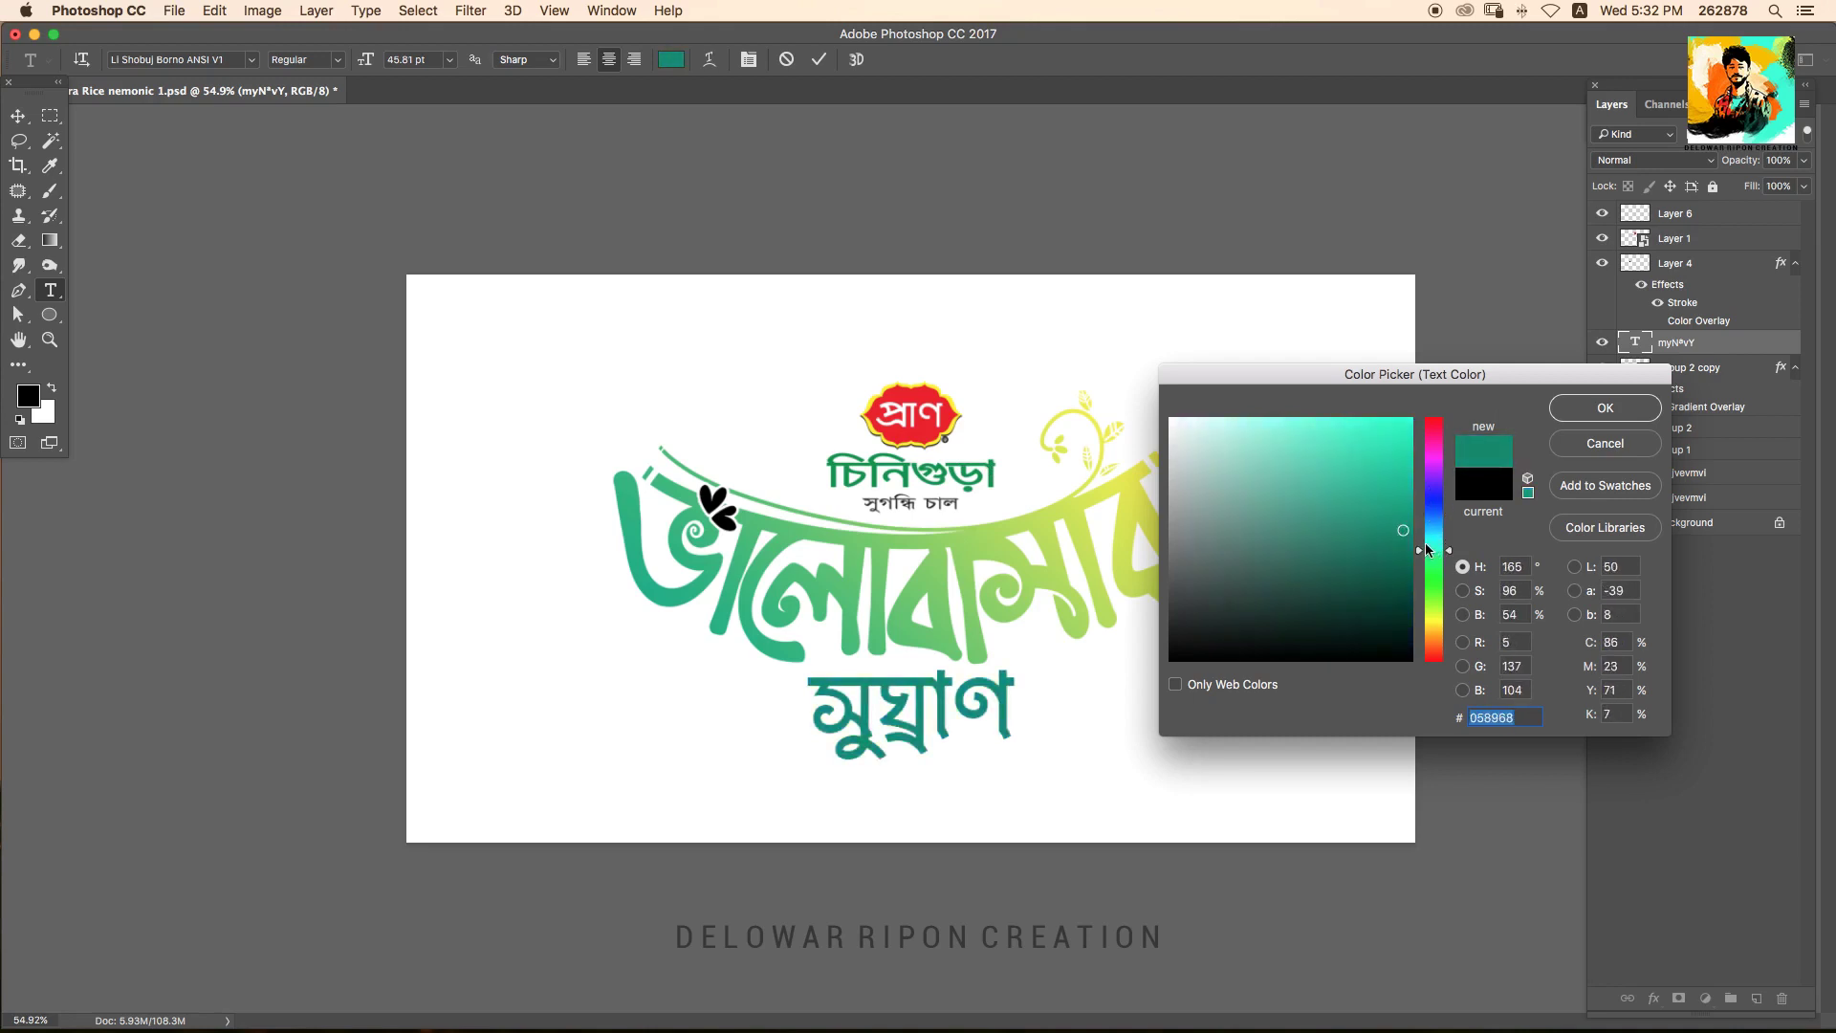
click(1433, 519)
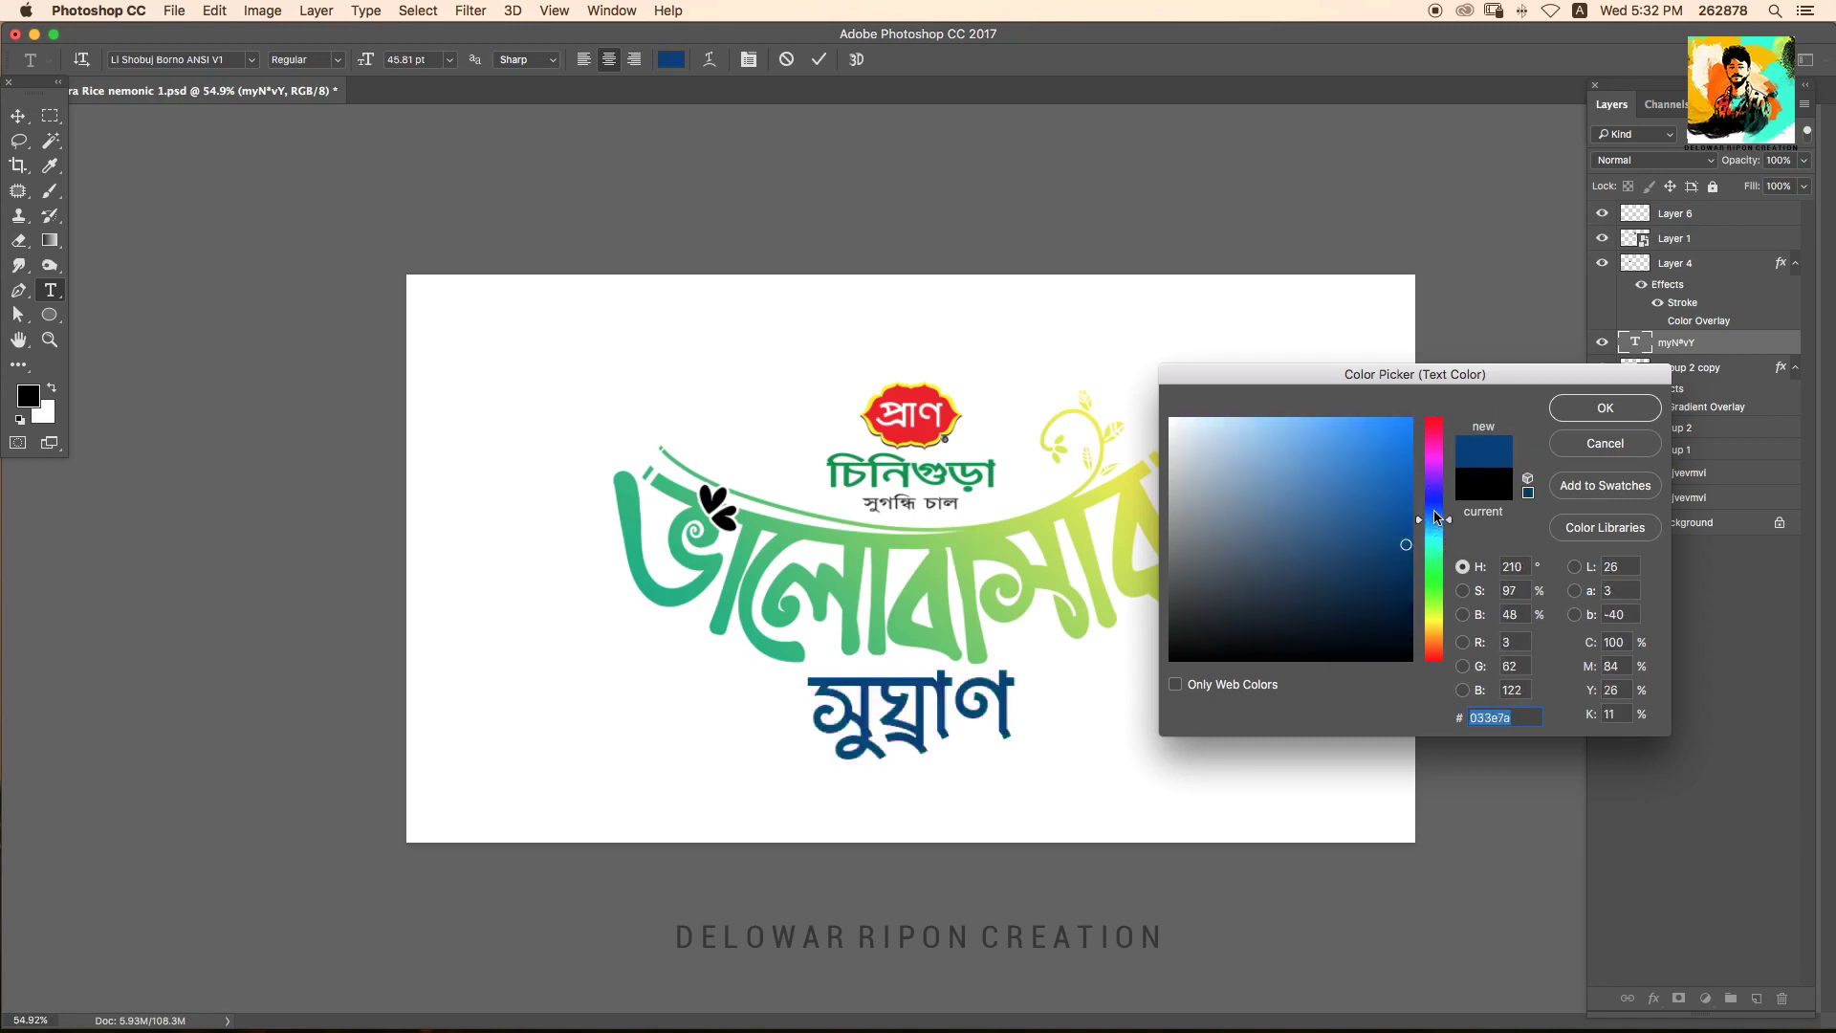
click(1373, 514)
key(Escape)
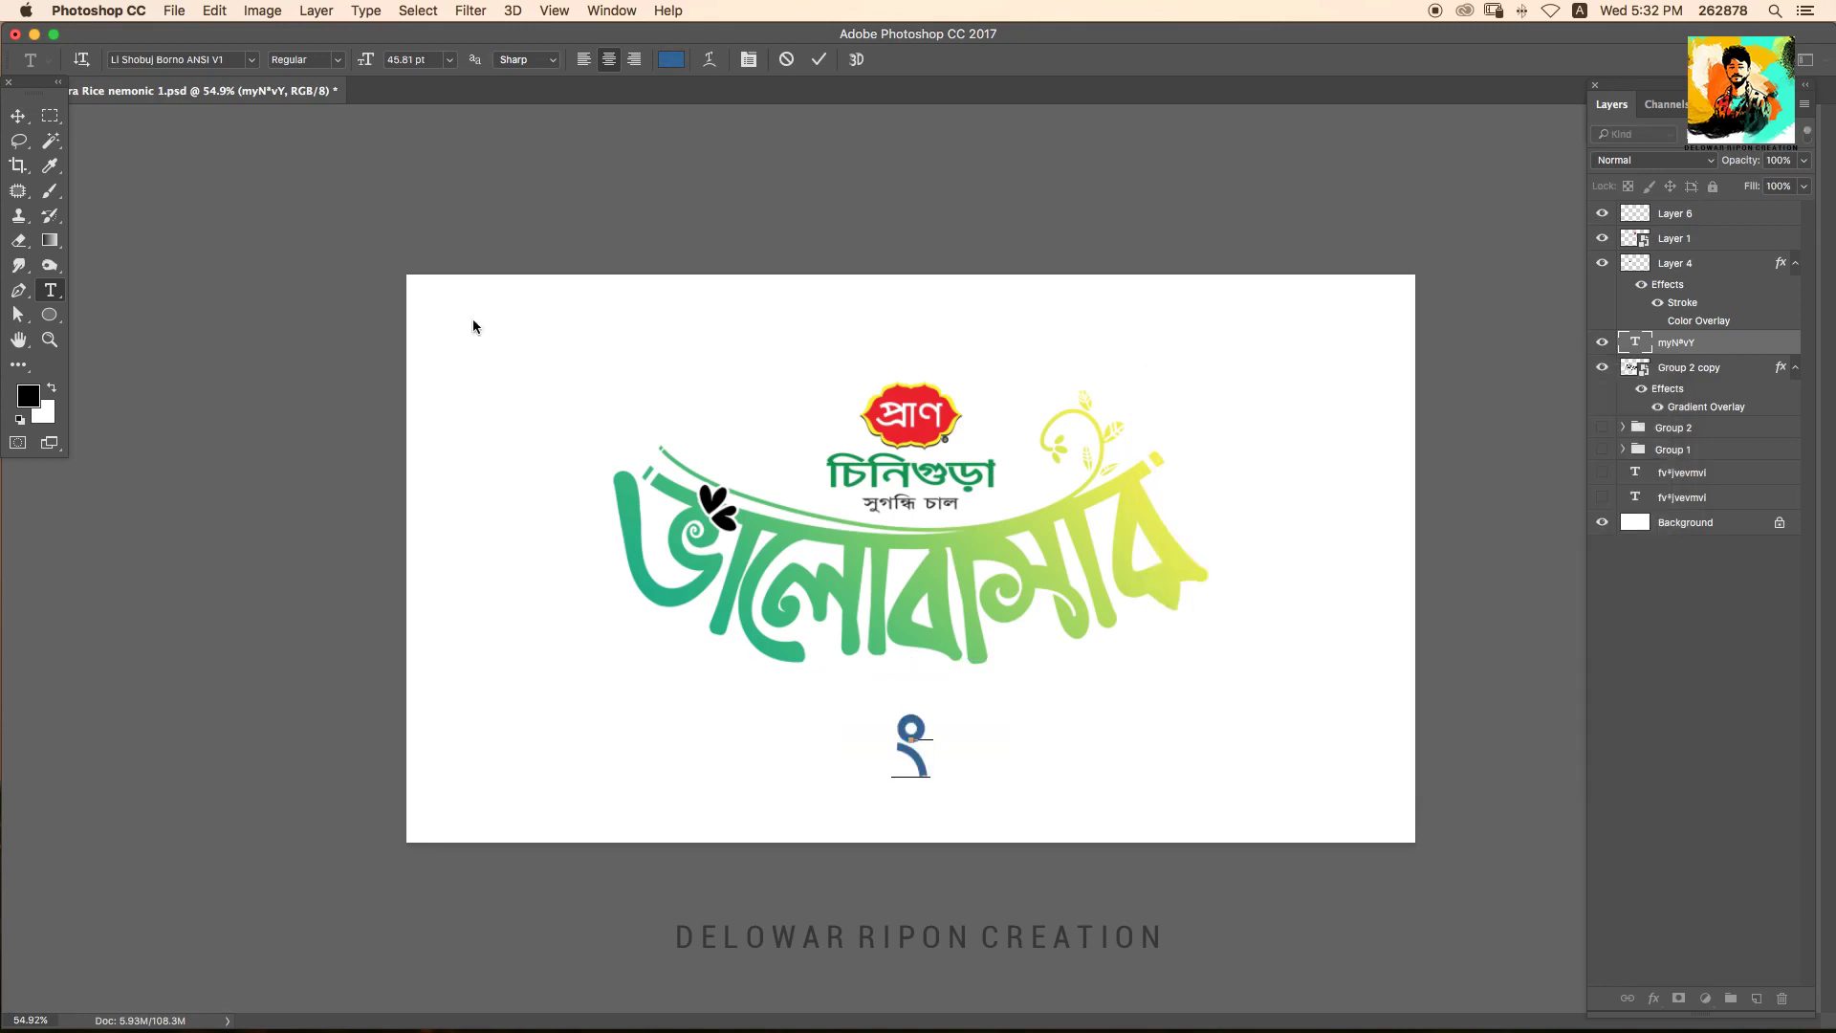
Set the সুঘ্রাণ subtitle text colour to light blue after trying pink and sampled green.
click(17, 115)
double_click(1635, 343)
click(672, 59)
click(1383, 435)
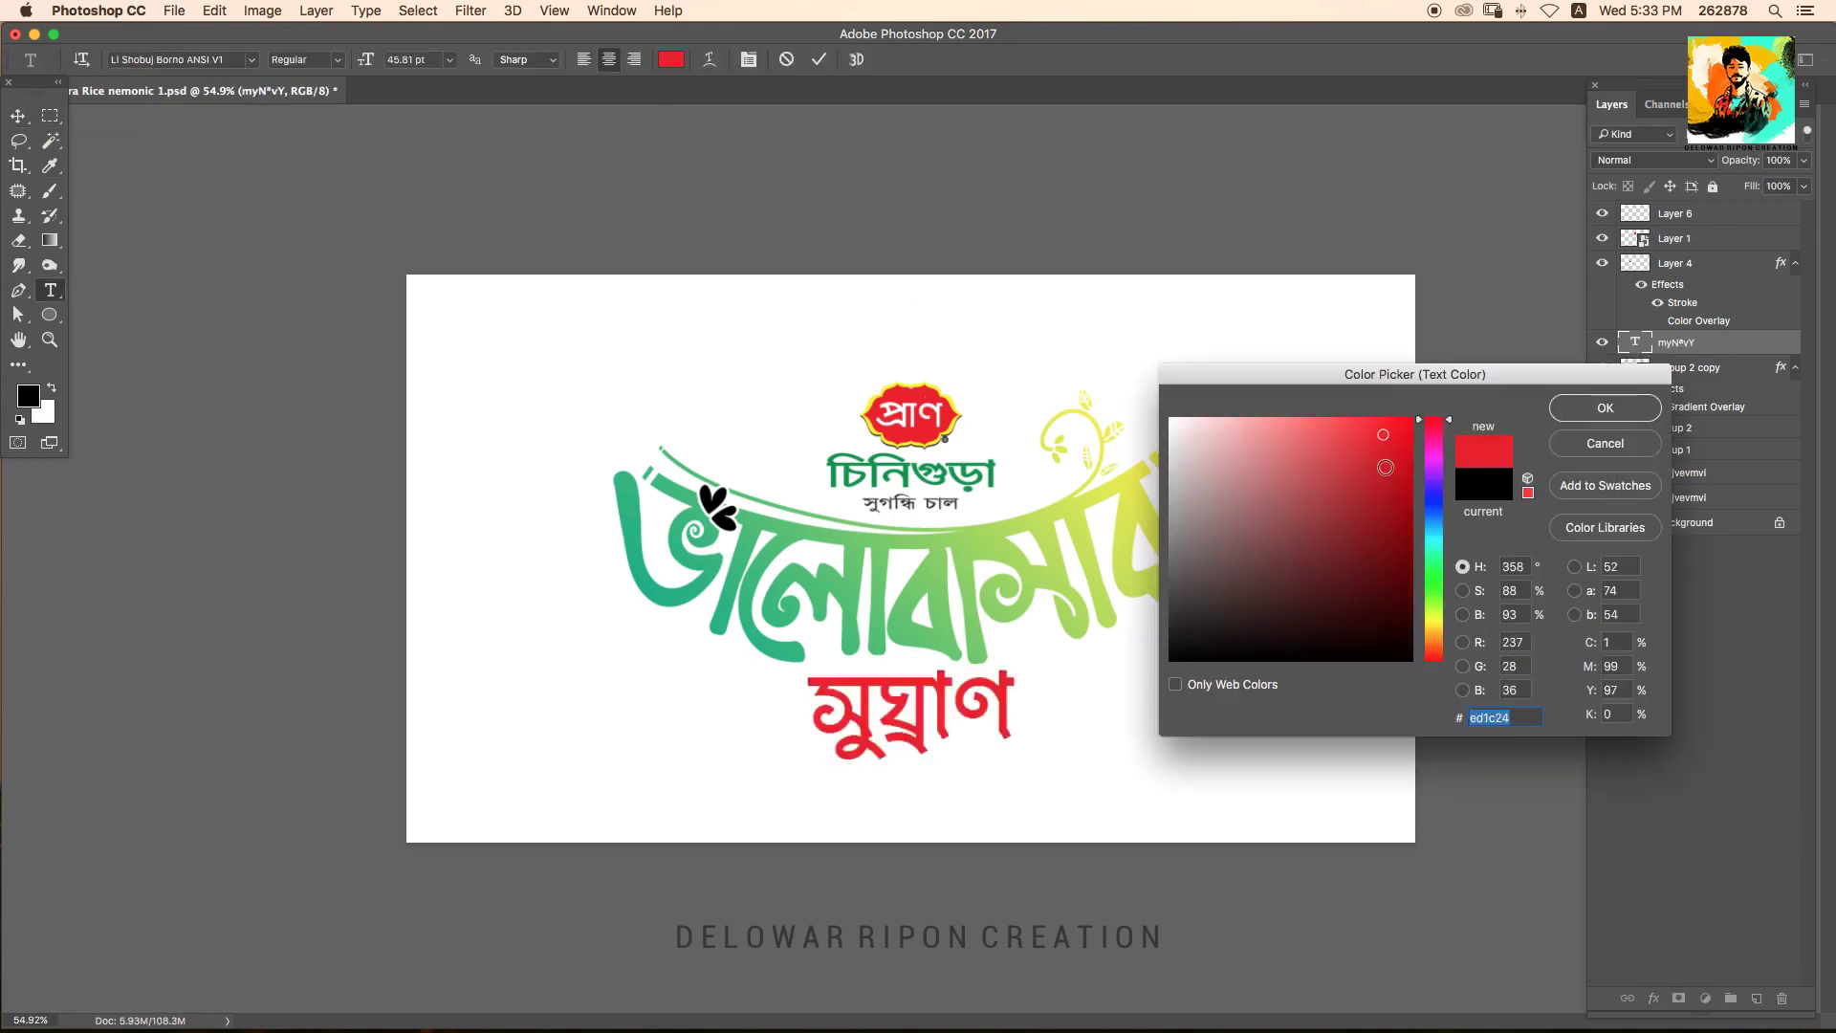
drag(1437, 542, 1434, 440)
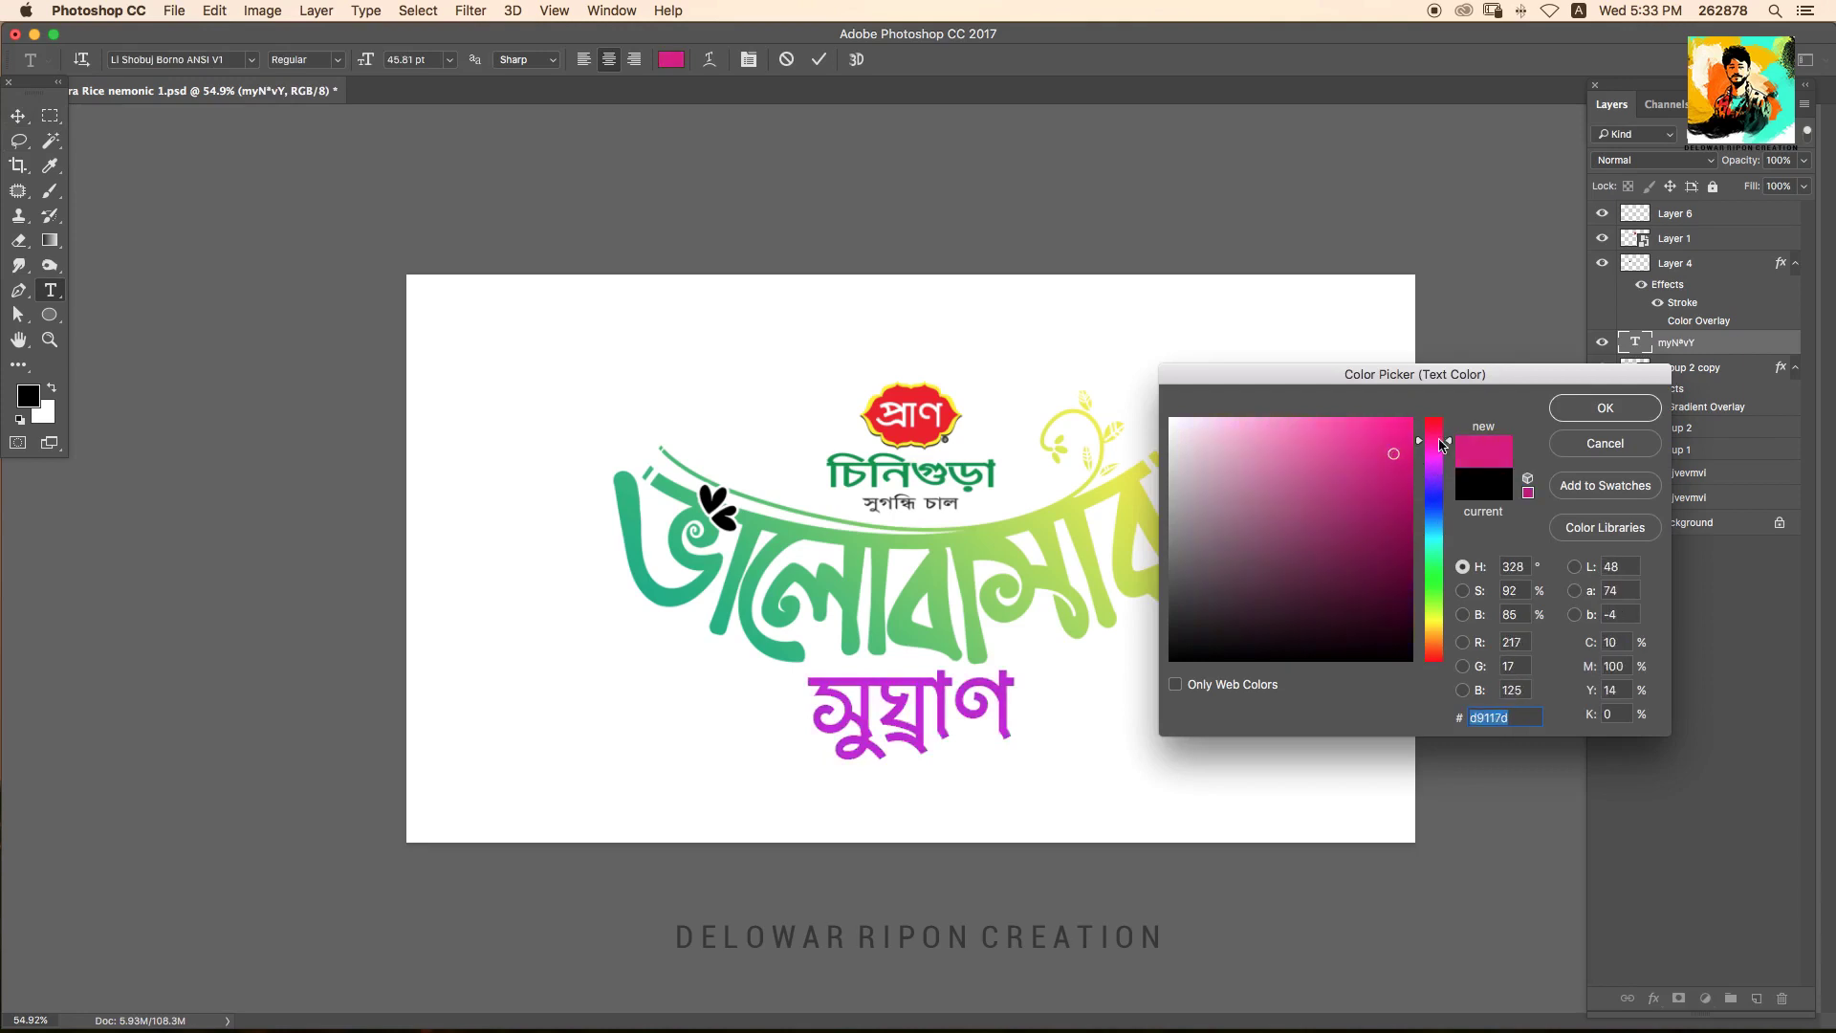
click(1351, 436)
click(990, 475)
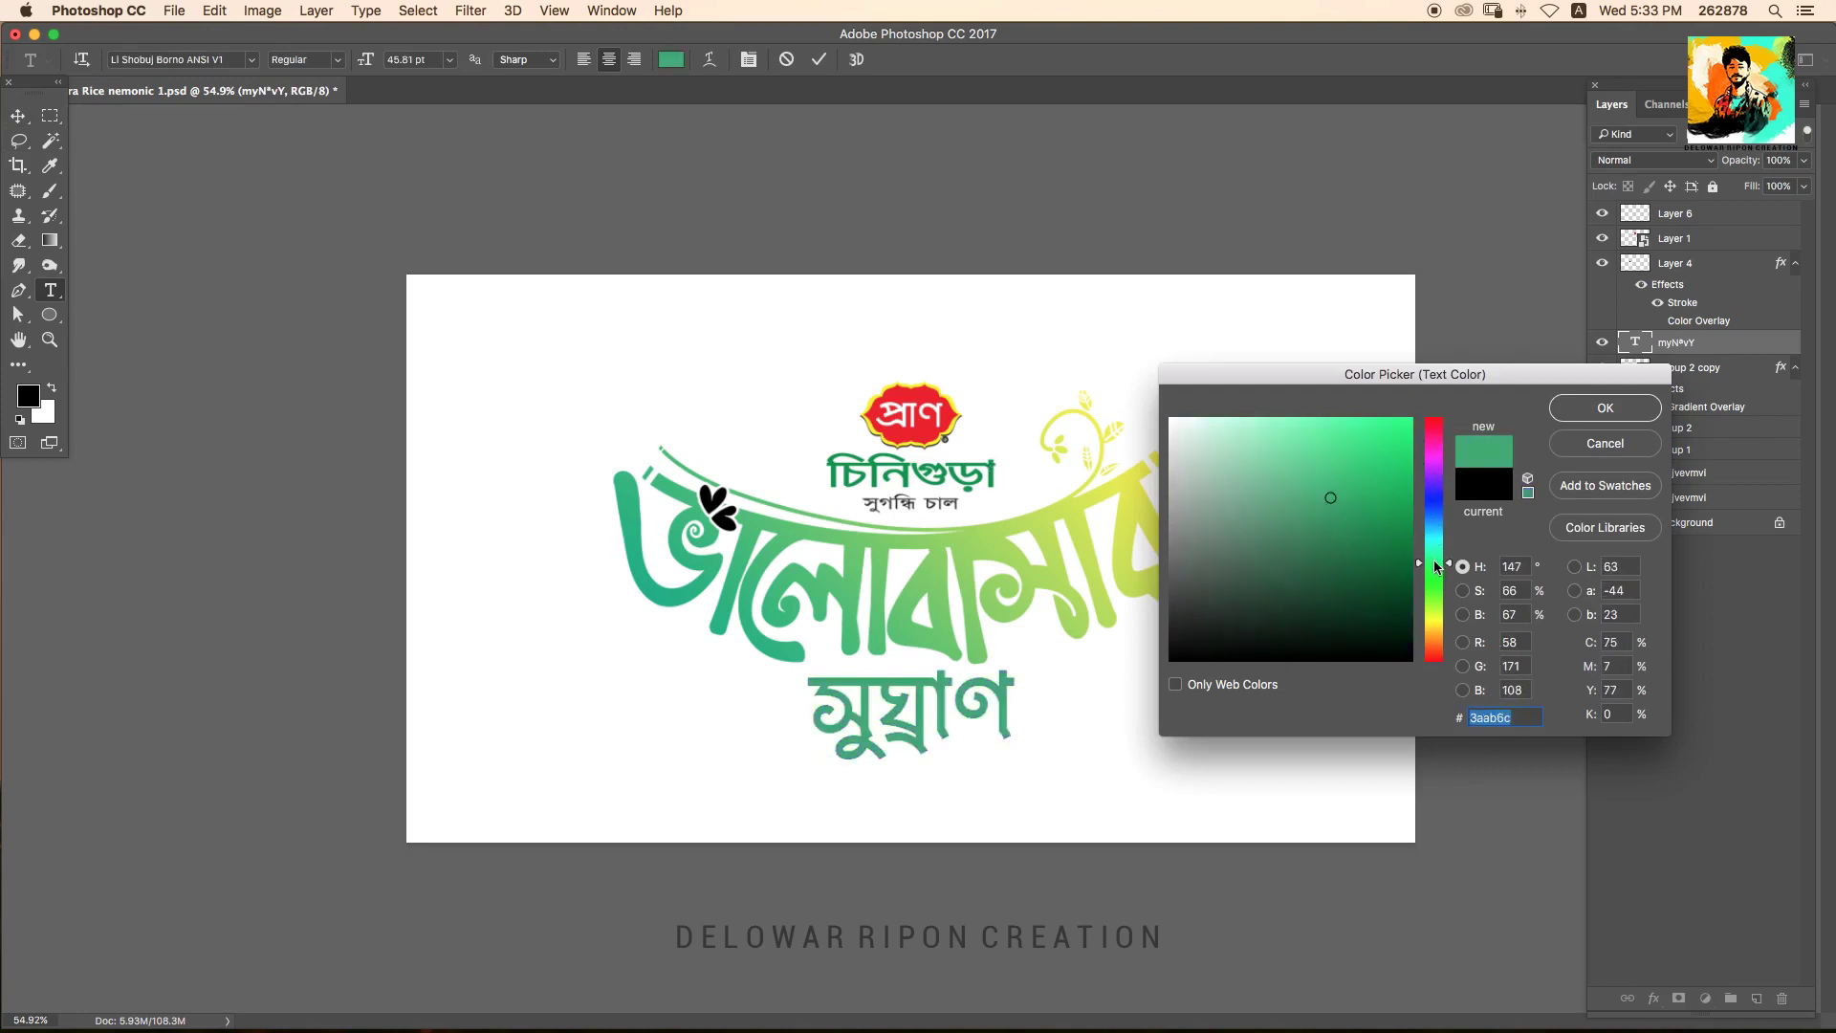
drag(1437, 567, 1434, 523)
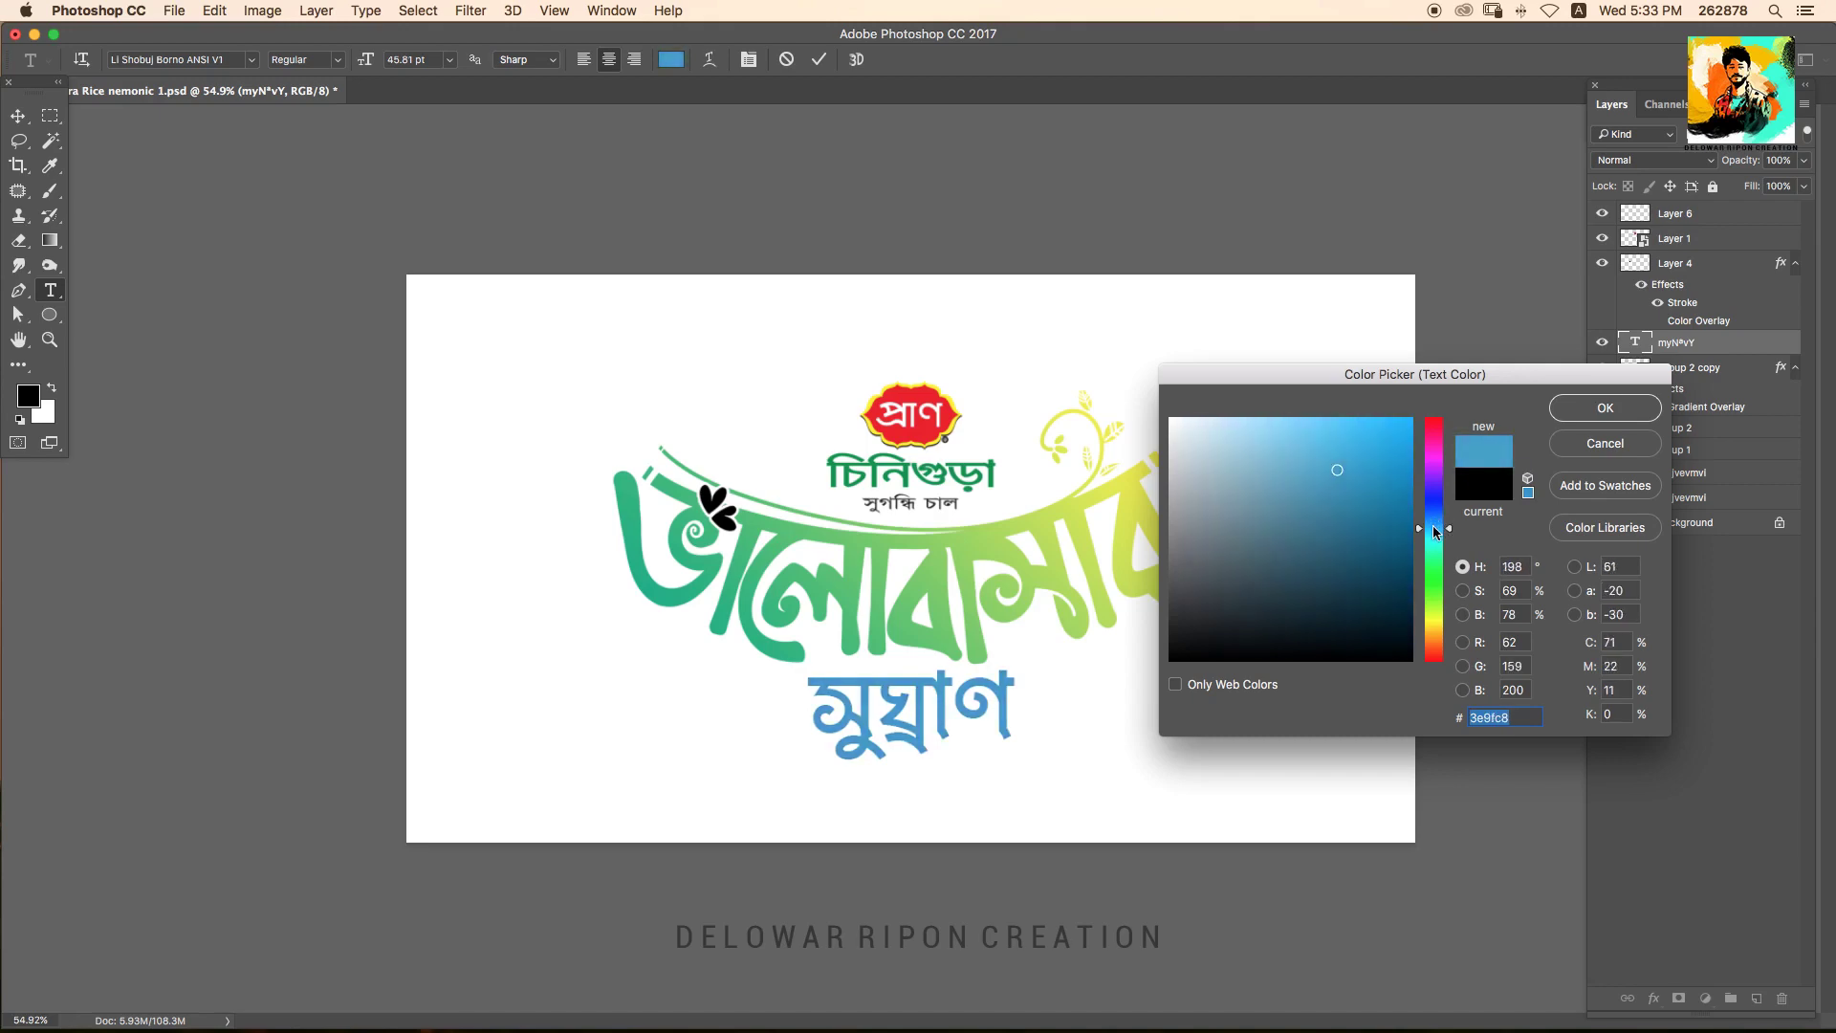
key(Return)
key(v)
Change Layer 4's Color Overlay on the small heart from red/orange trials to pink.
click(727, 522)
double_click(1699, 320)
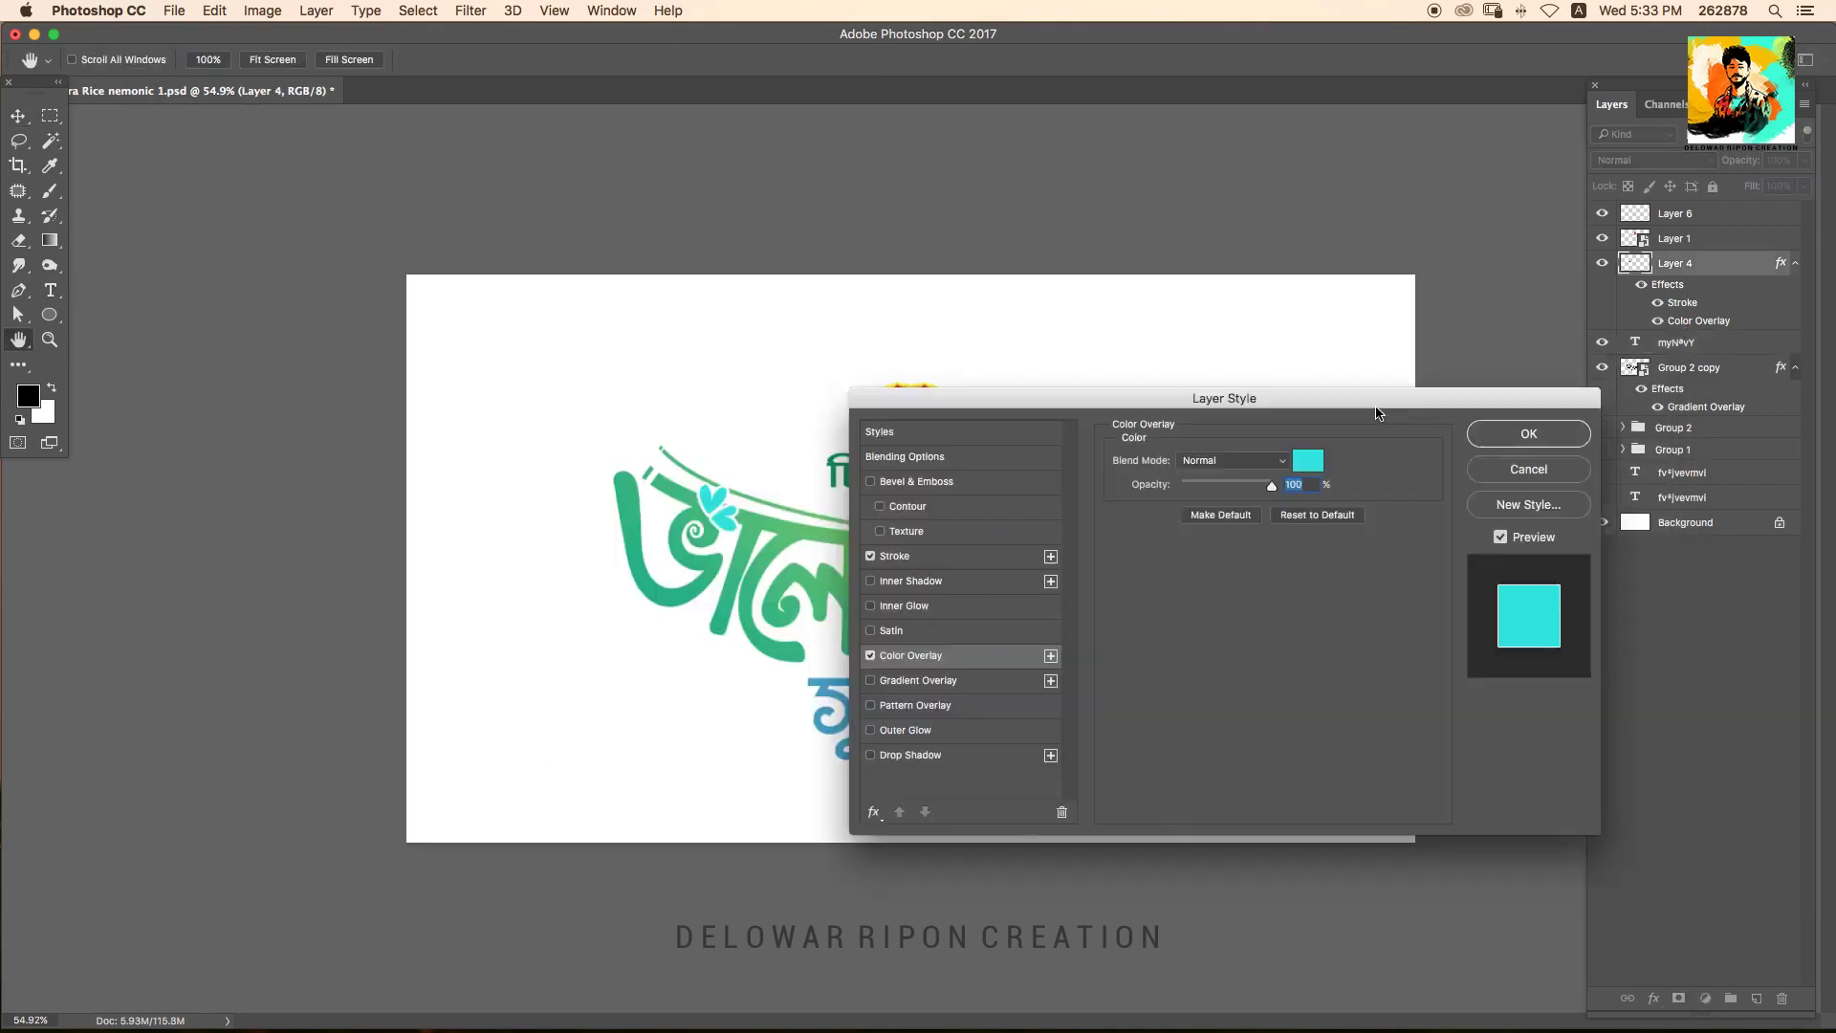
click(1304, 348)
click(944, 407)
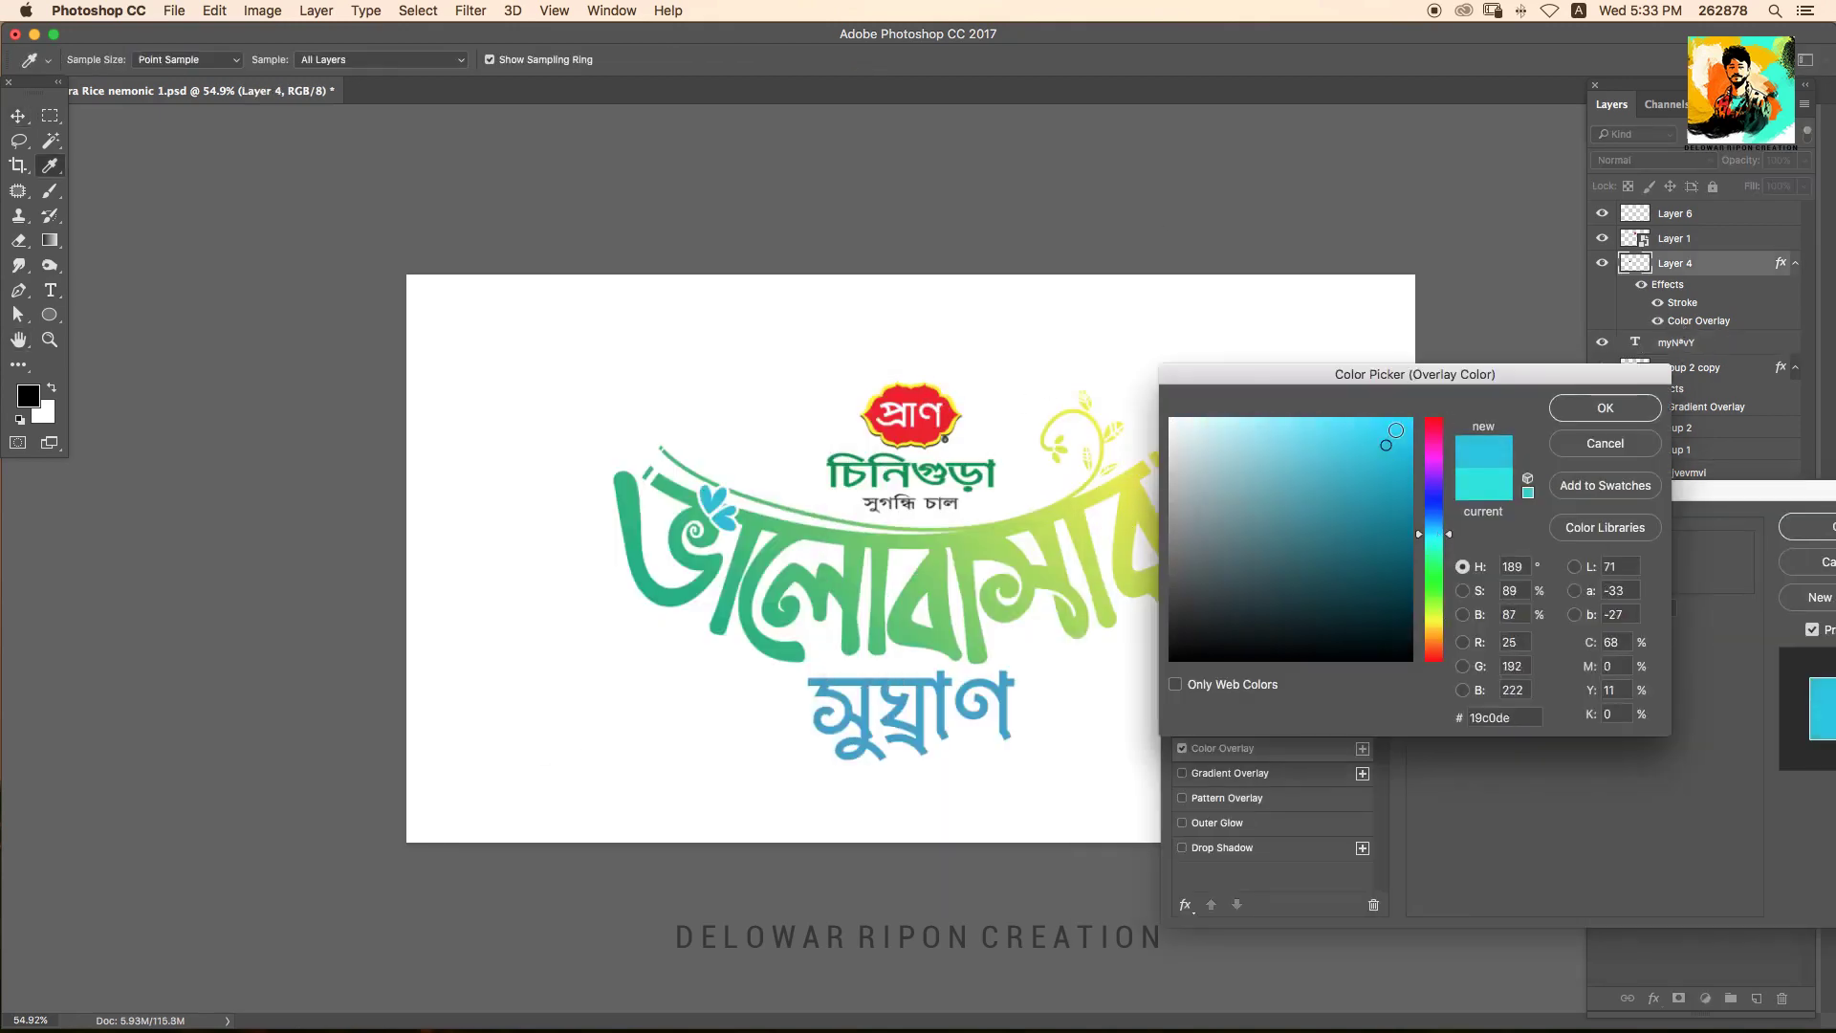
click(940, 389)
click(1345, 422)
drag(1432, 491, 1434, 435)
key(Return)
key(Return)
Zoom in on the last letter's tail, briefly trying and discarding a pen path.
key(s)
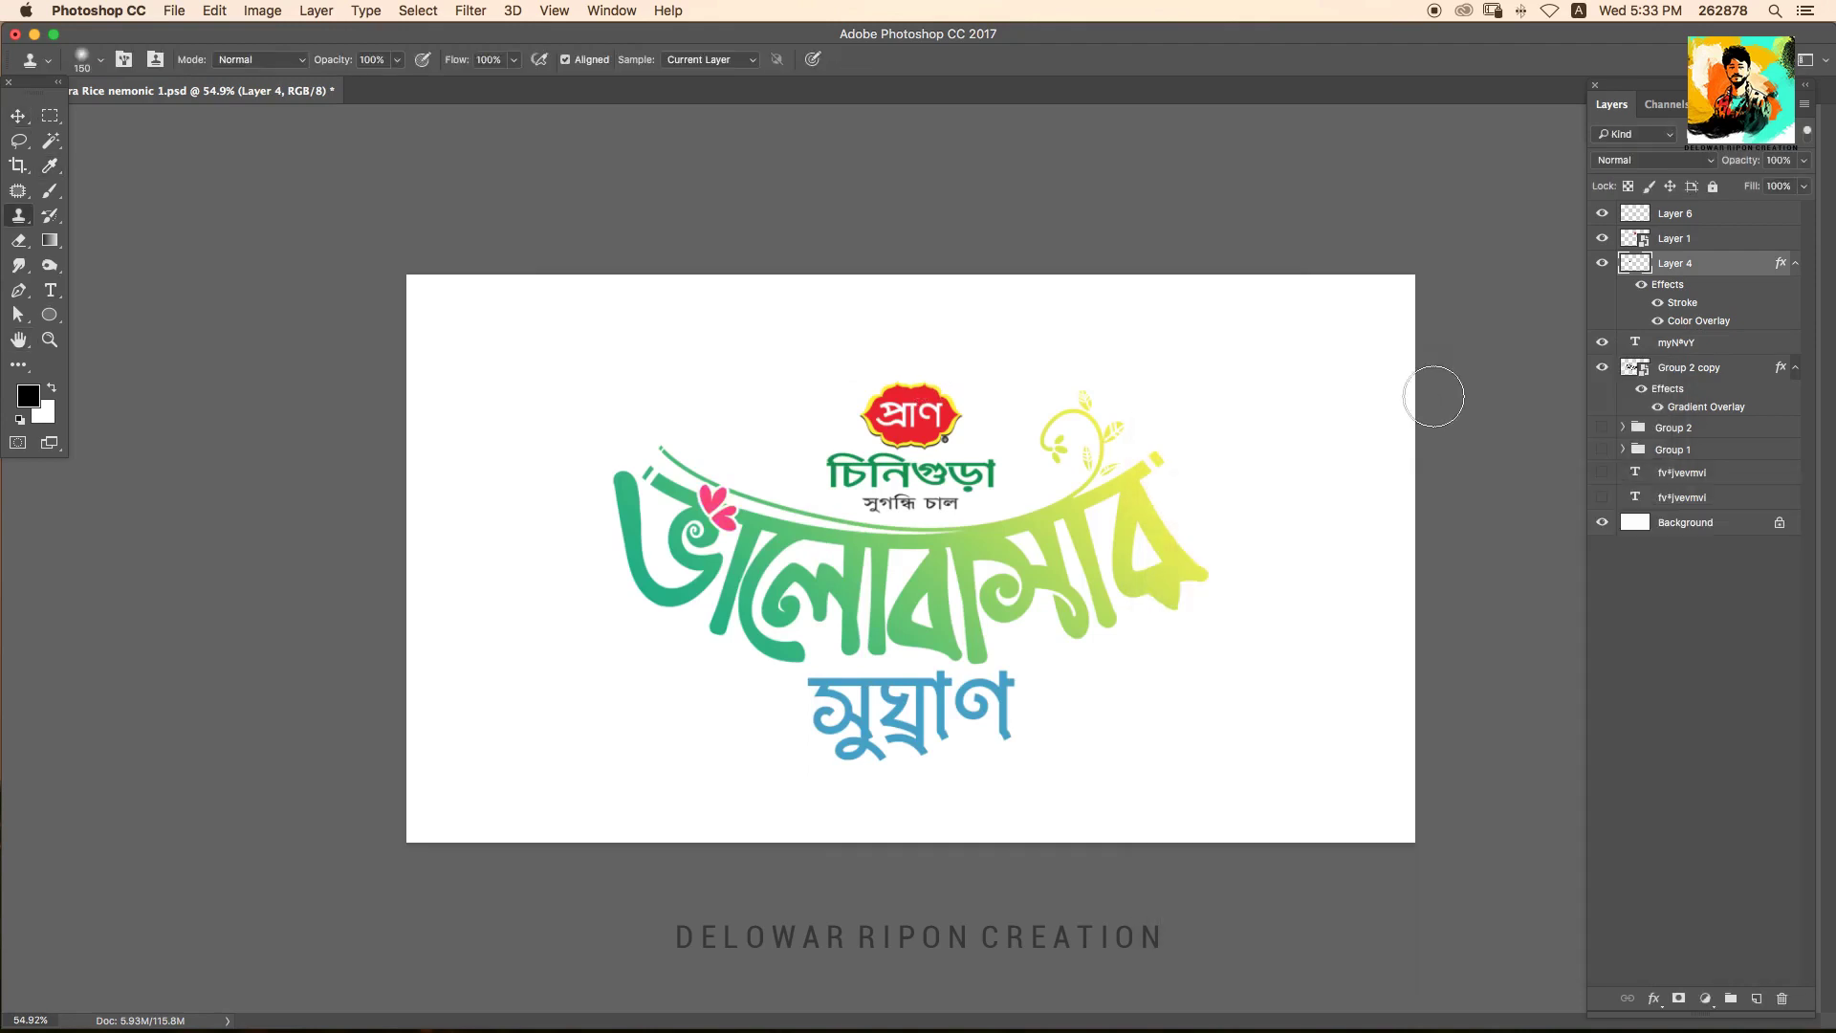
key(v)
scroll(739, 533, up, 5)
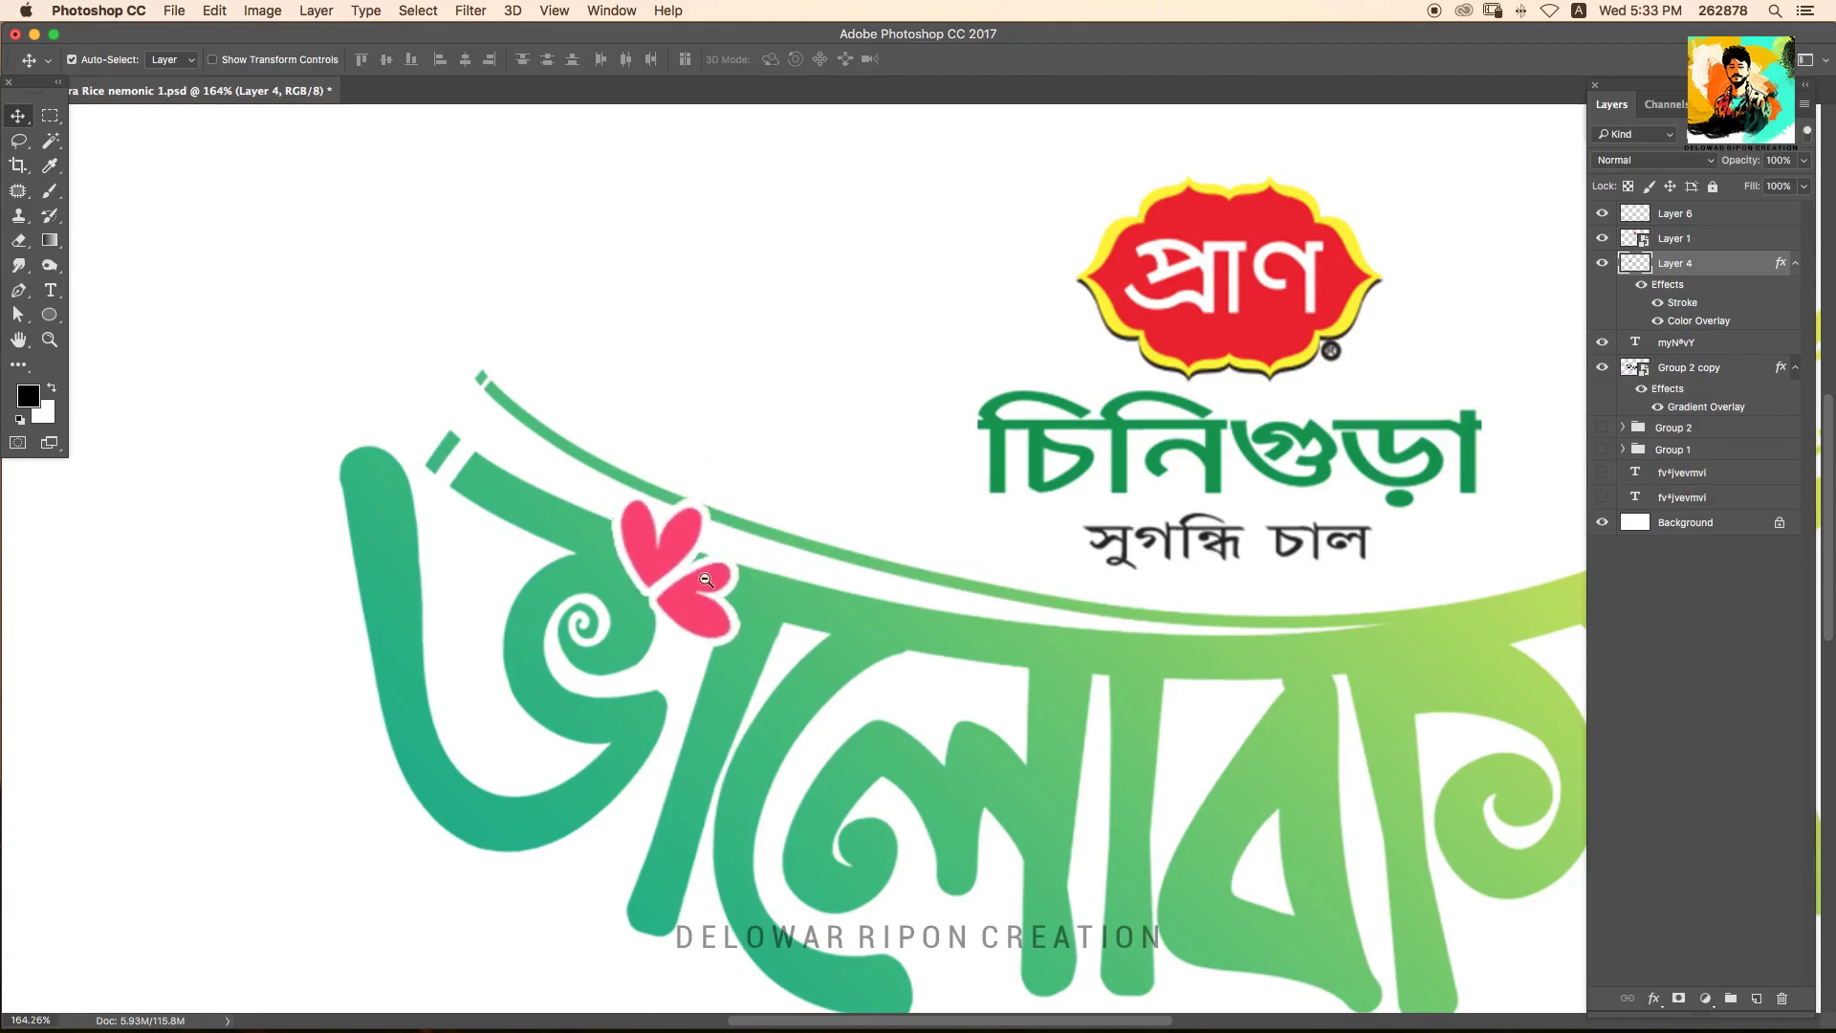
scroll(926, 462, down, 4)
scroll(1279, 456, up, 3)
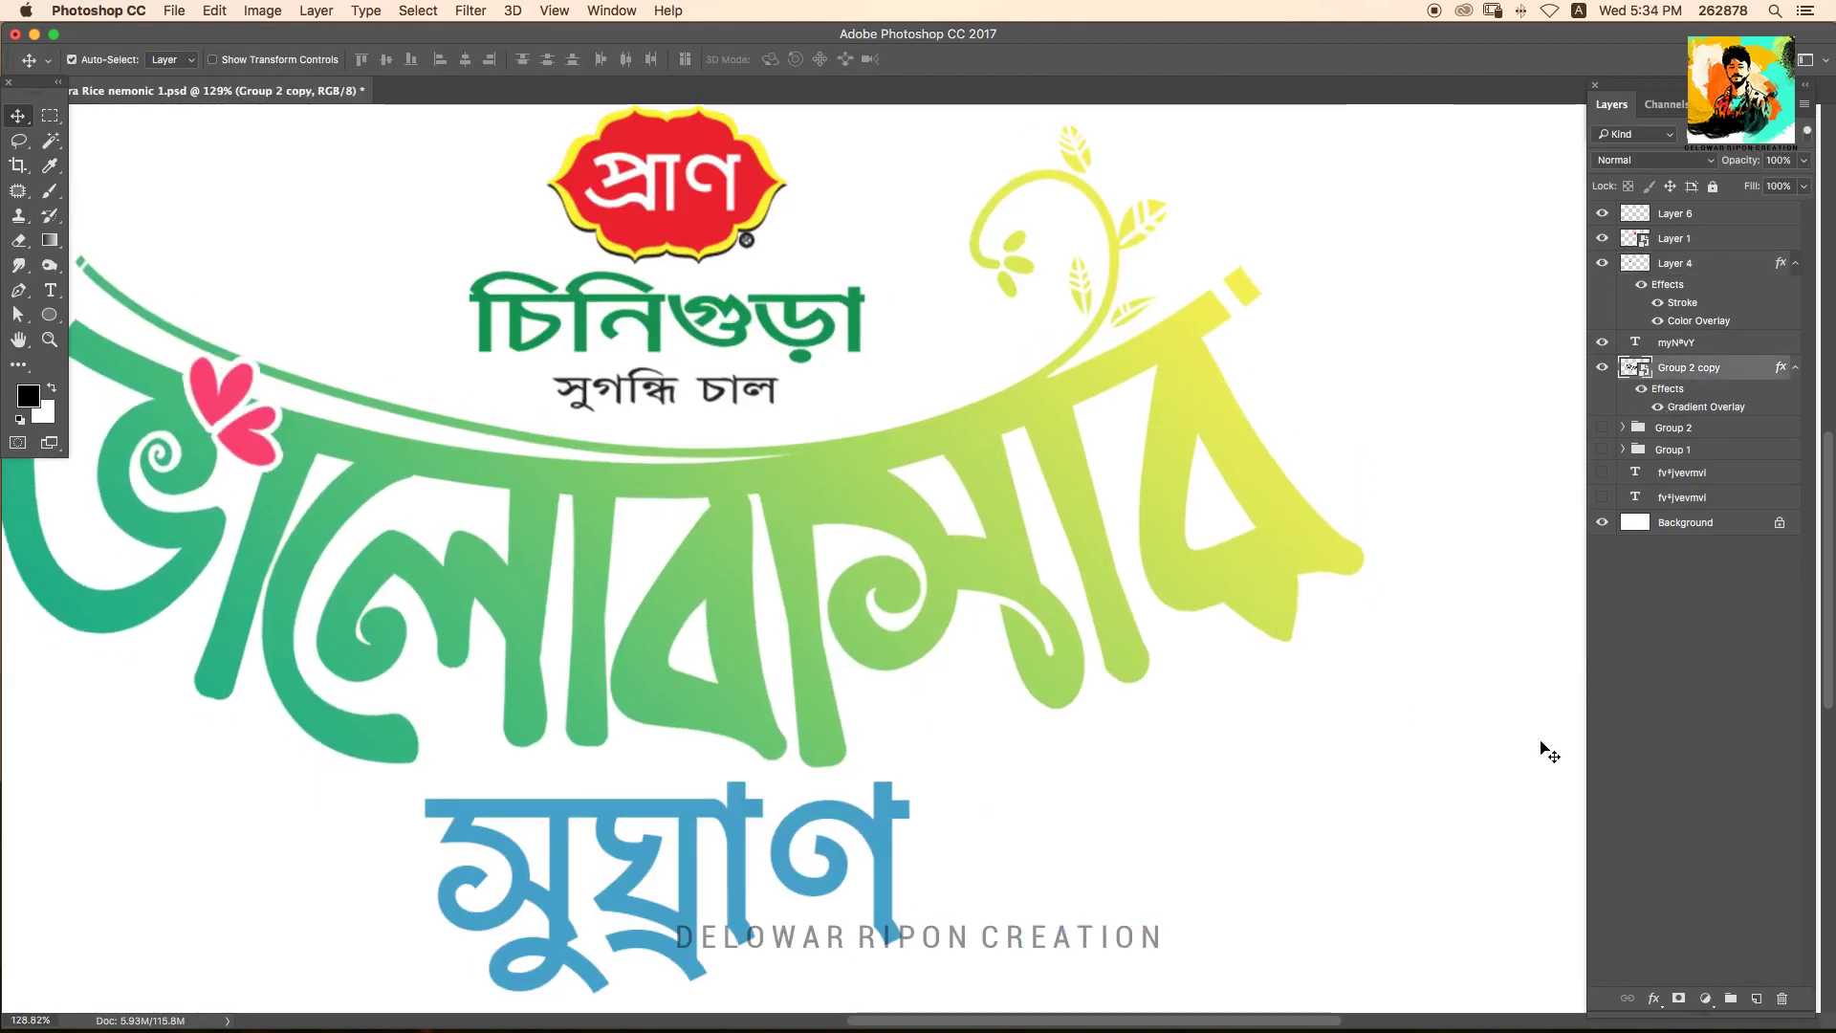
scroll(1312, 583, up, 3)
key(p)
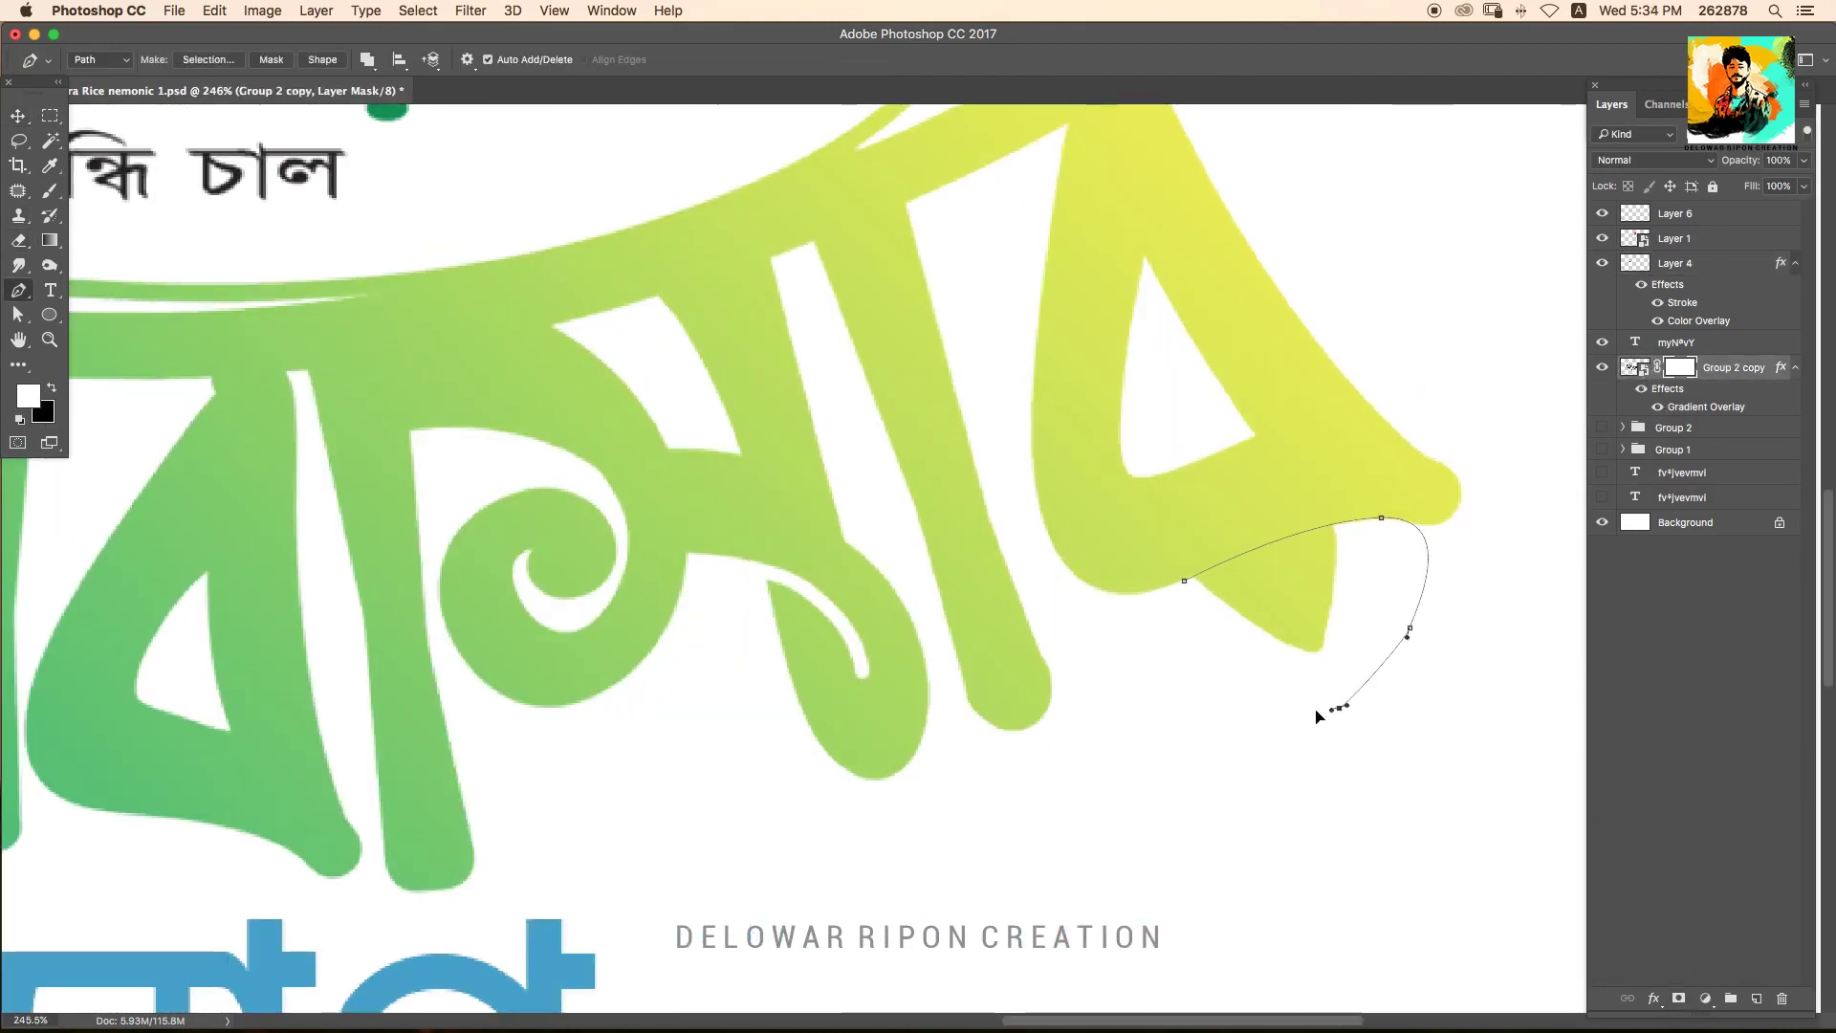
key(Escape)
key(ctrl+0)
On a new layer, lasso a heart shape at the letter's tail and fill it black.
key(ctrl+shift+n)
key(Return)
scroll(1279, 489, up, 5)
key(l)
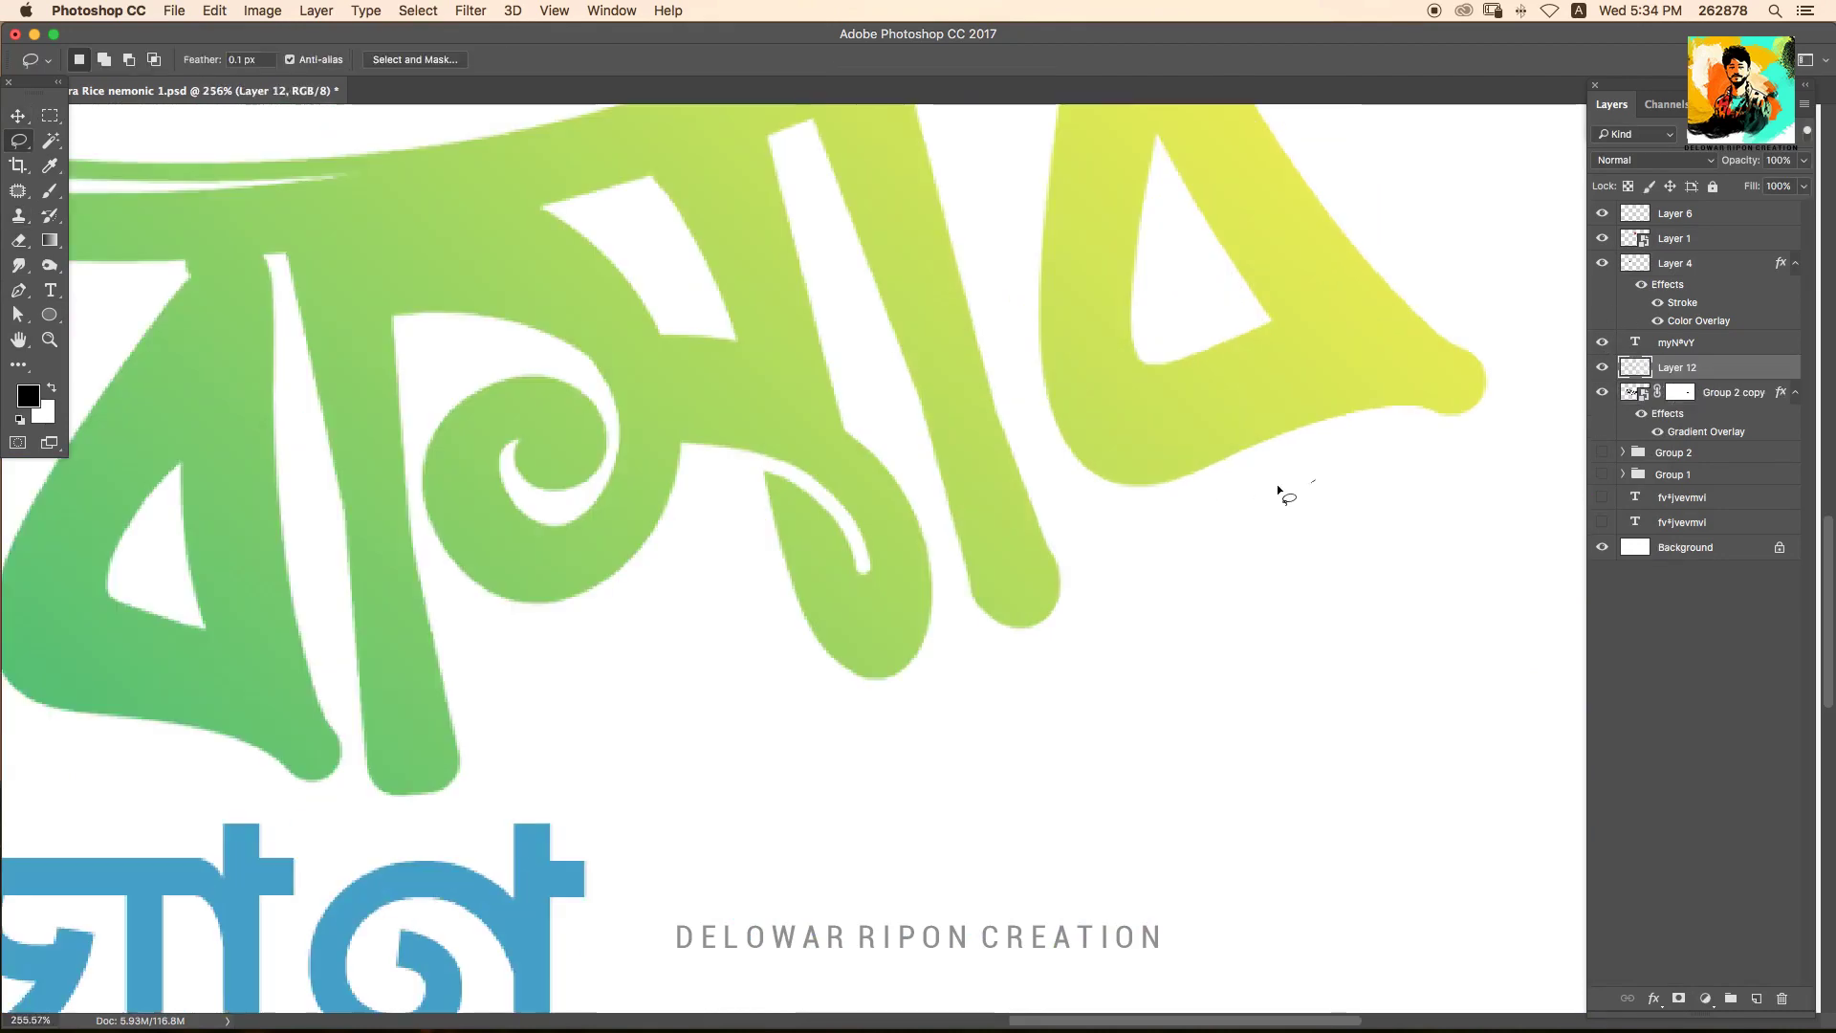
drag(1279, 490, 1344, 561)
key(alt+BackSpace)
key(e)
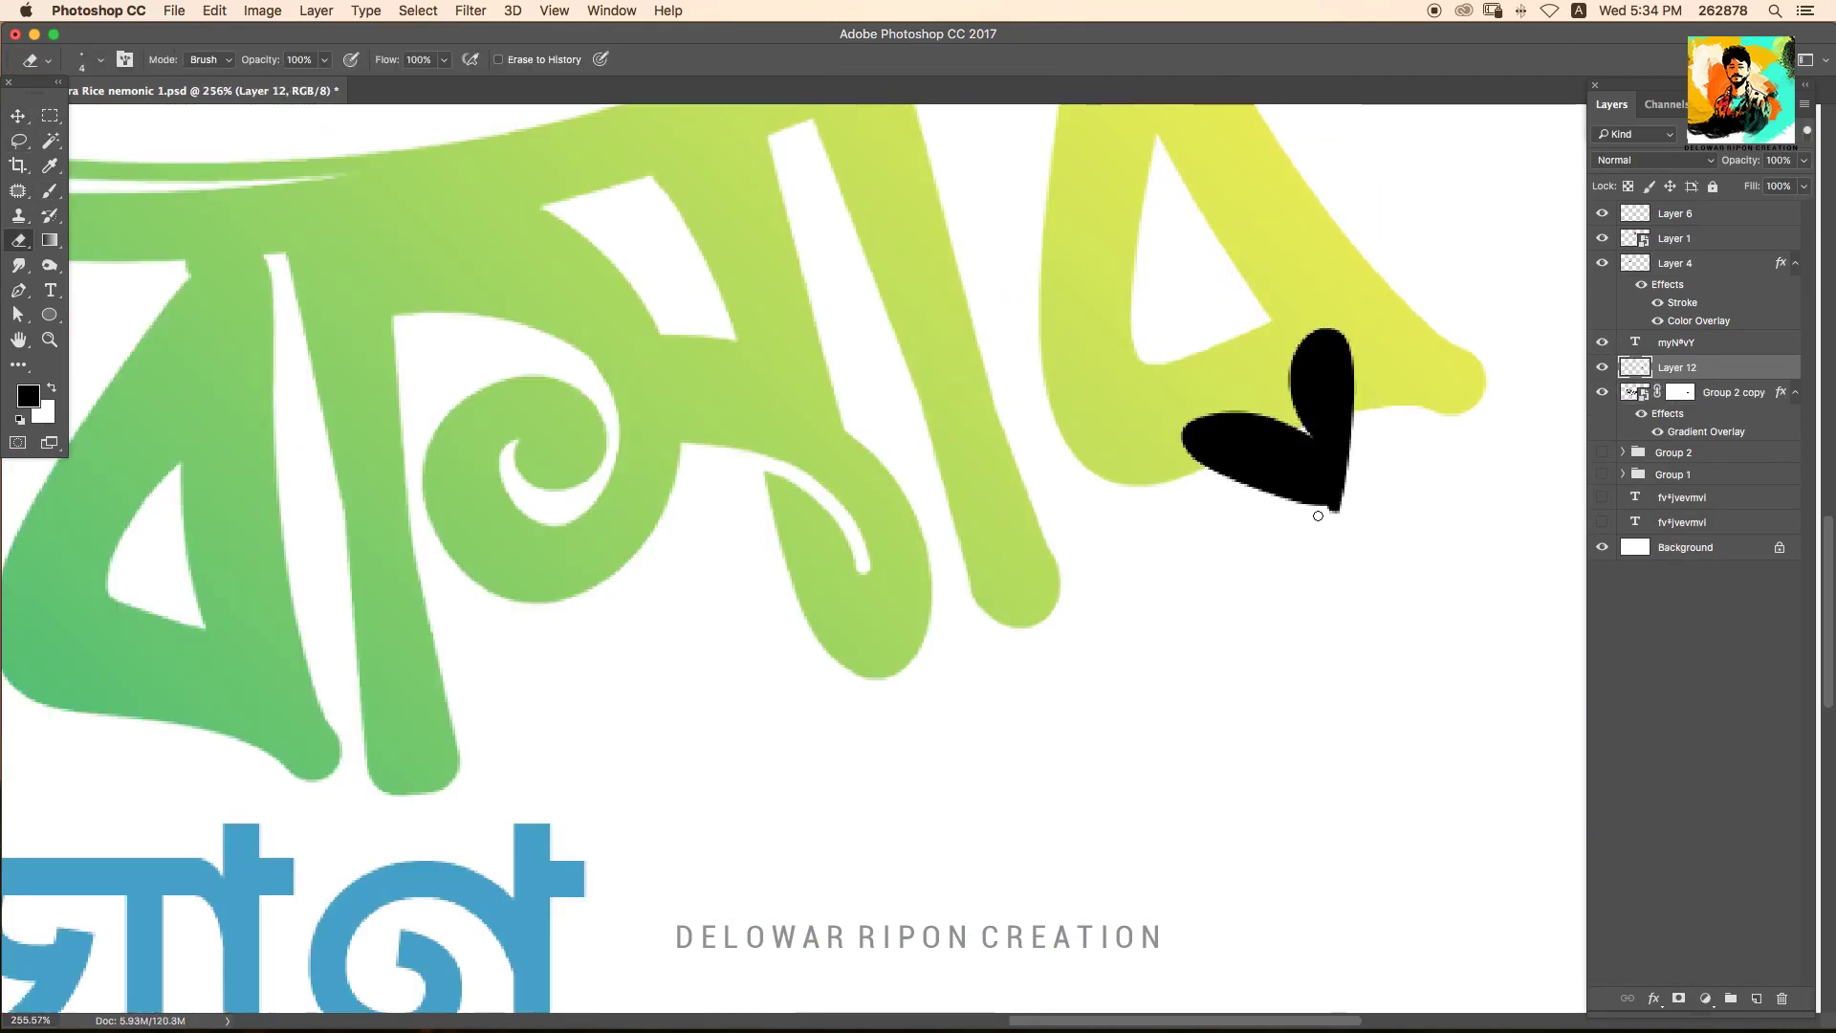
key(b)
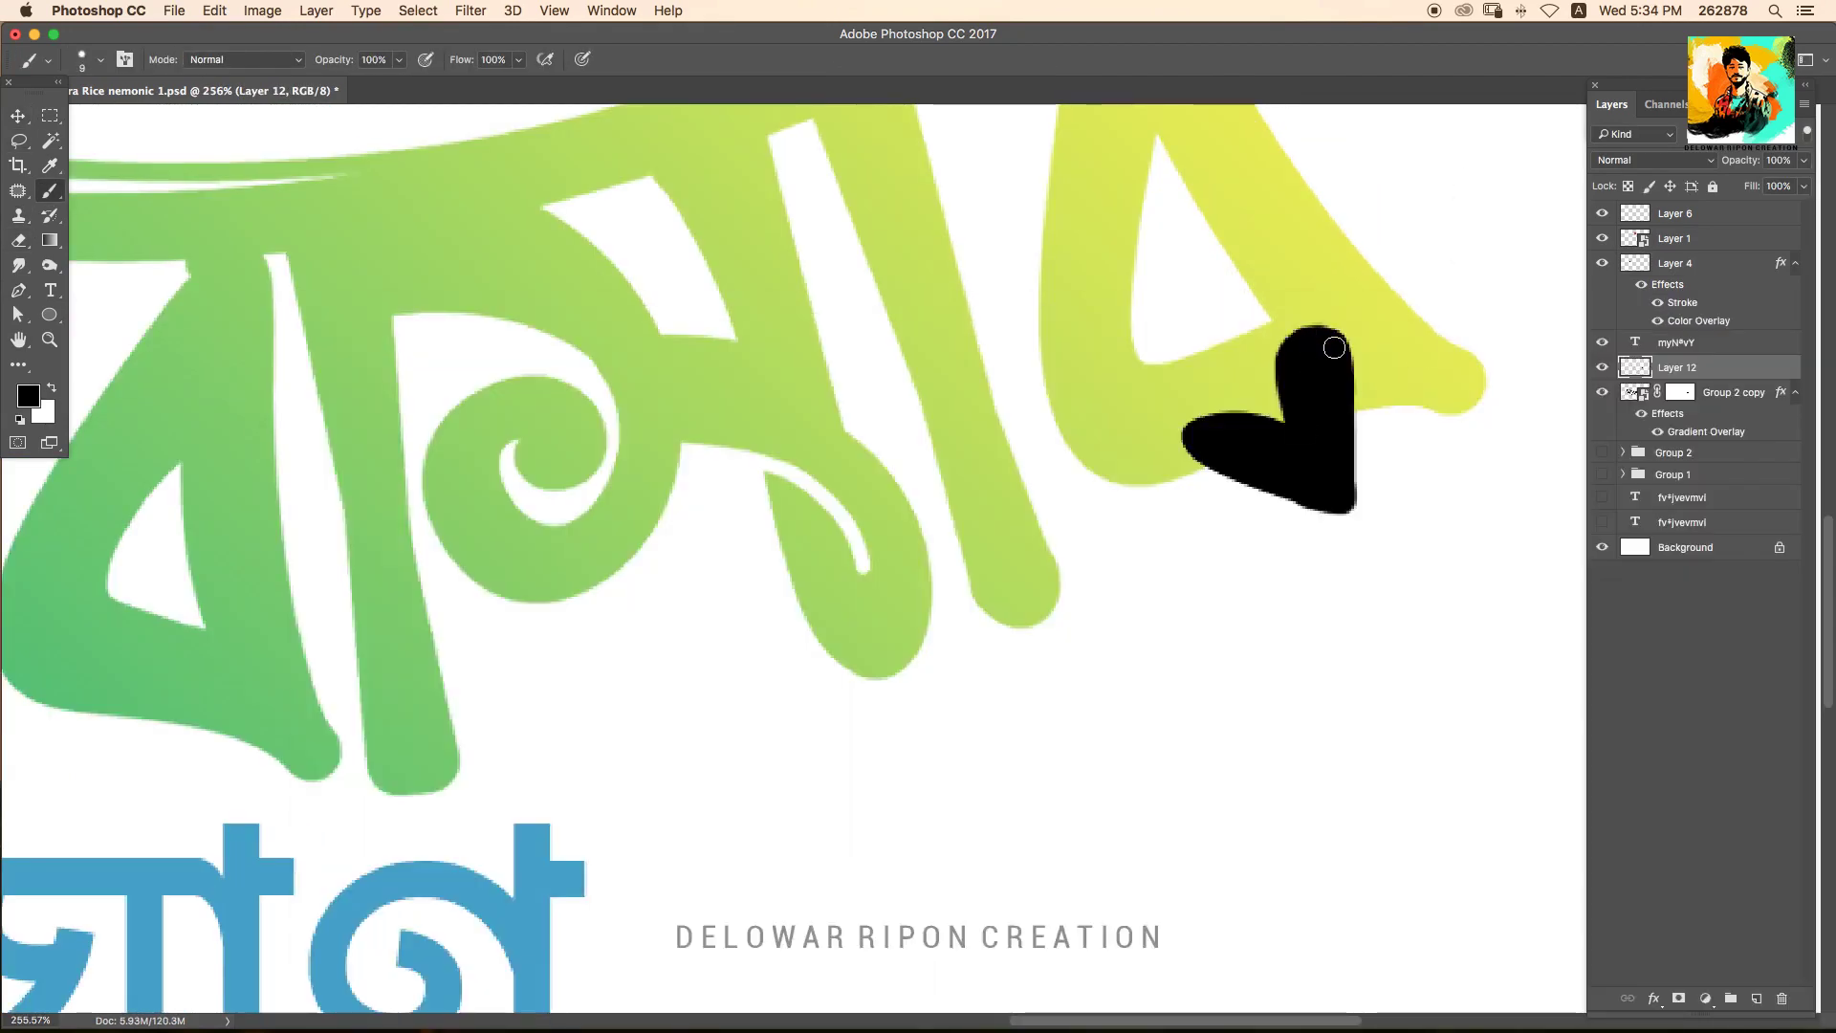
key(v)
scroll(1335, 476, down, 5)
click(1654, 998)
Give the heart a Stroke and a Color Overlay, trying sampled greens before settling on pink.
click(1685, 830)
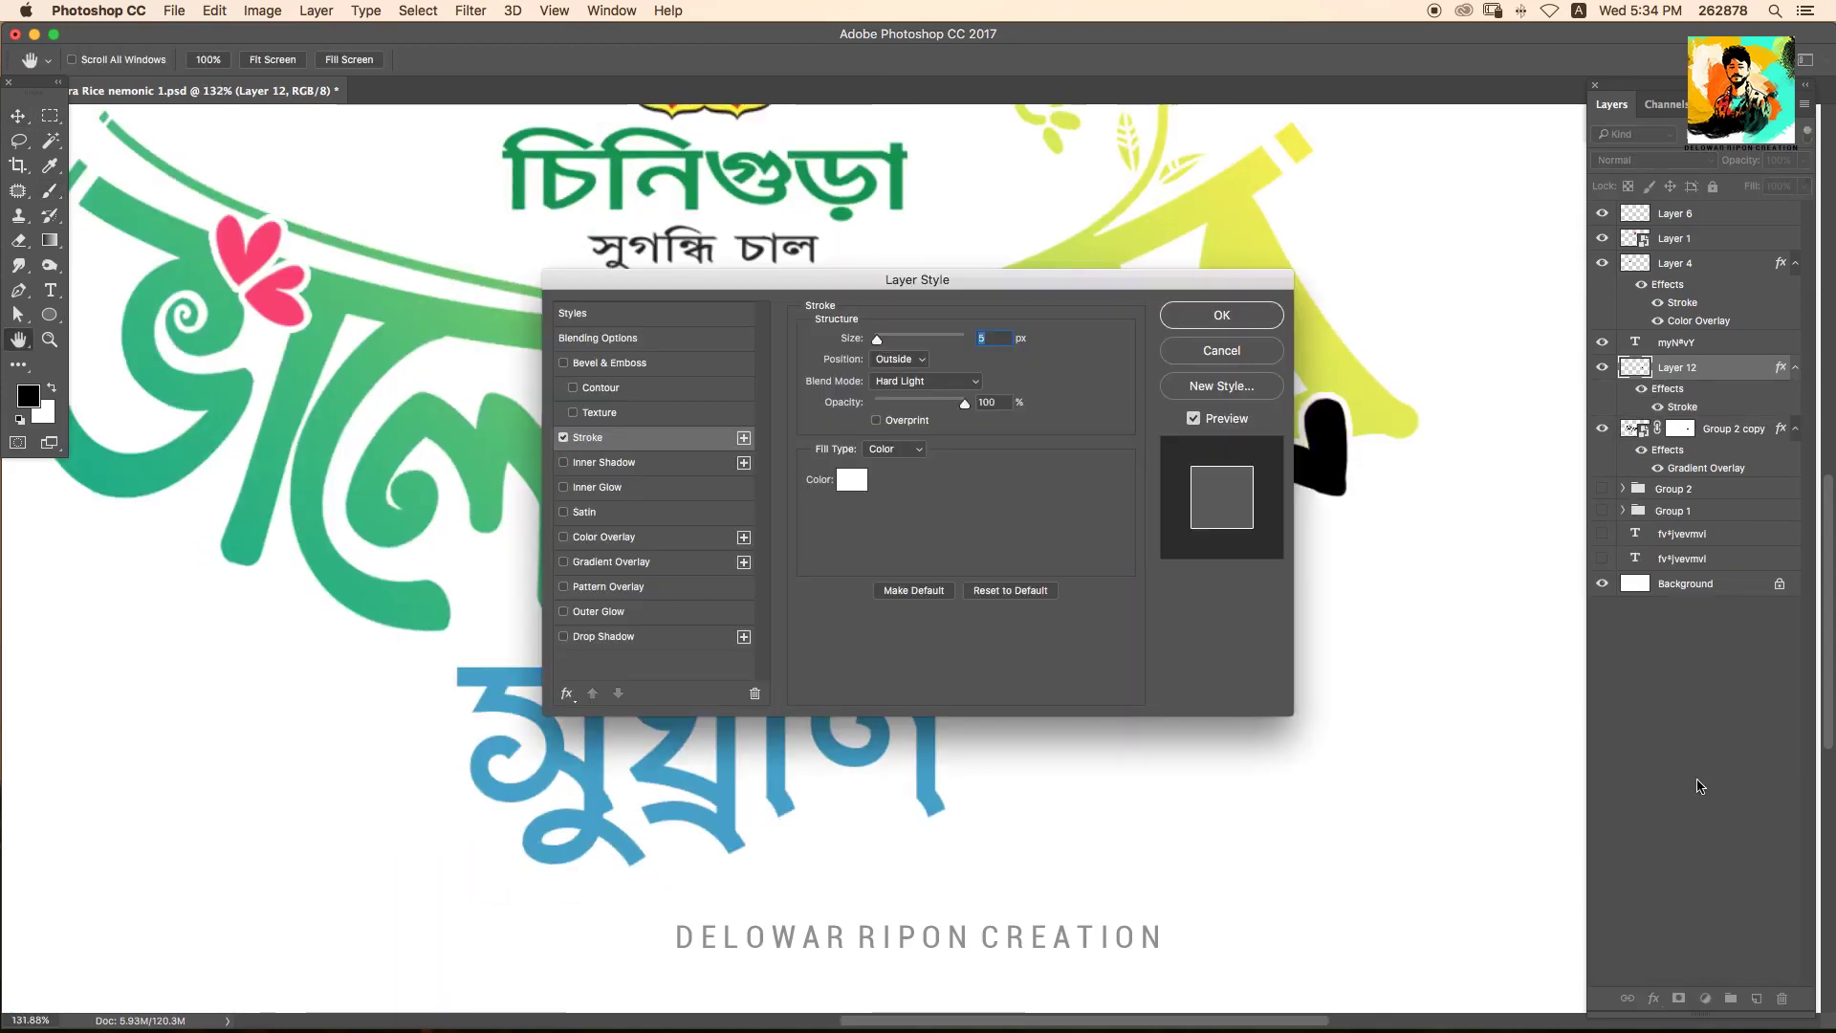
click(612, 533)
drag(921, 272, 1384, 689)
scroll(1129, 555, down, 3)
click(1468, 751)
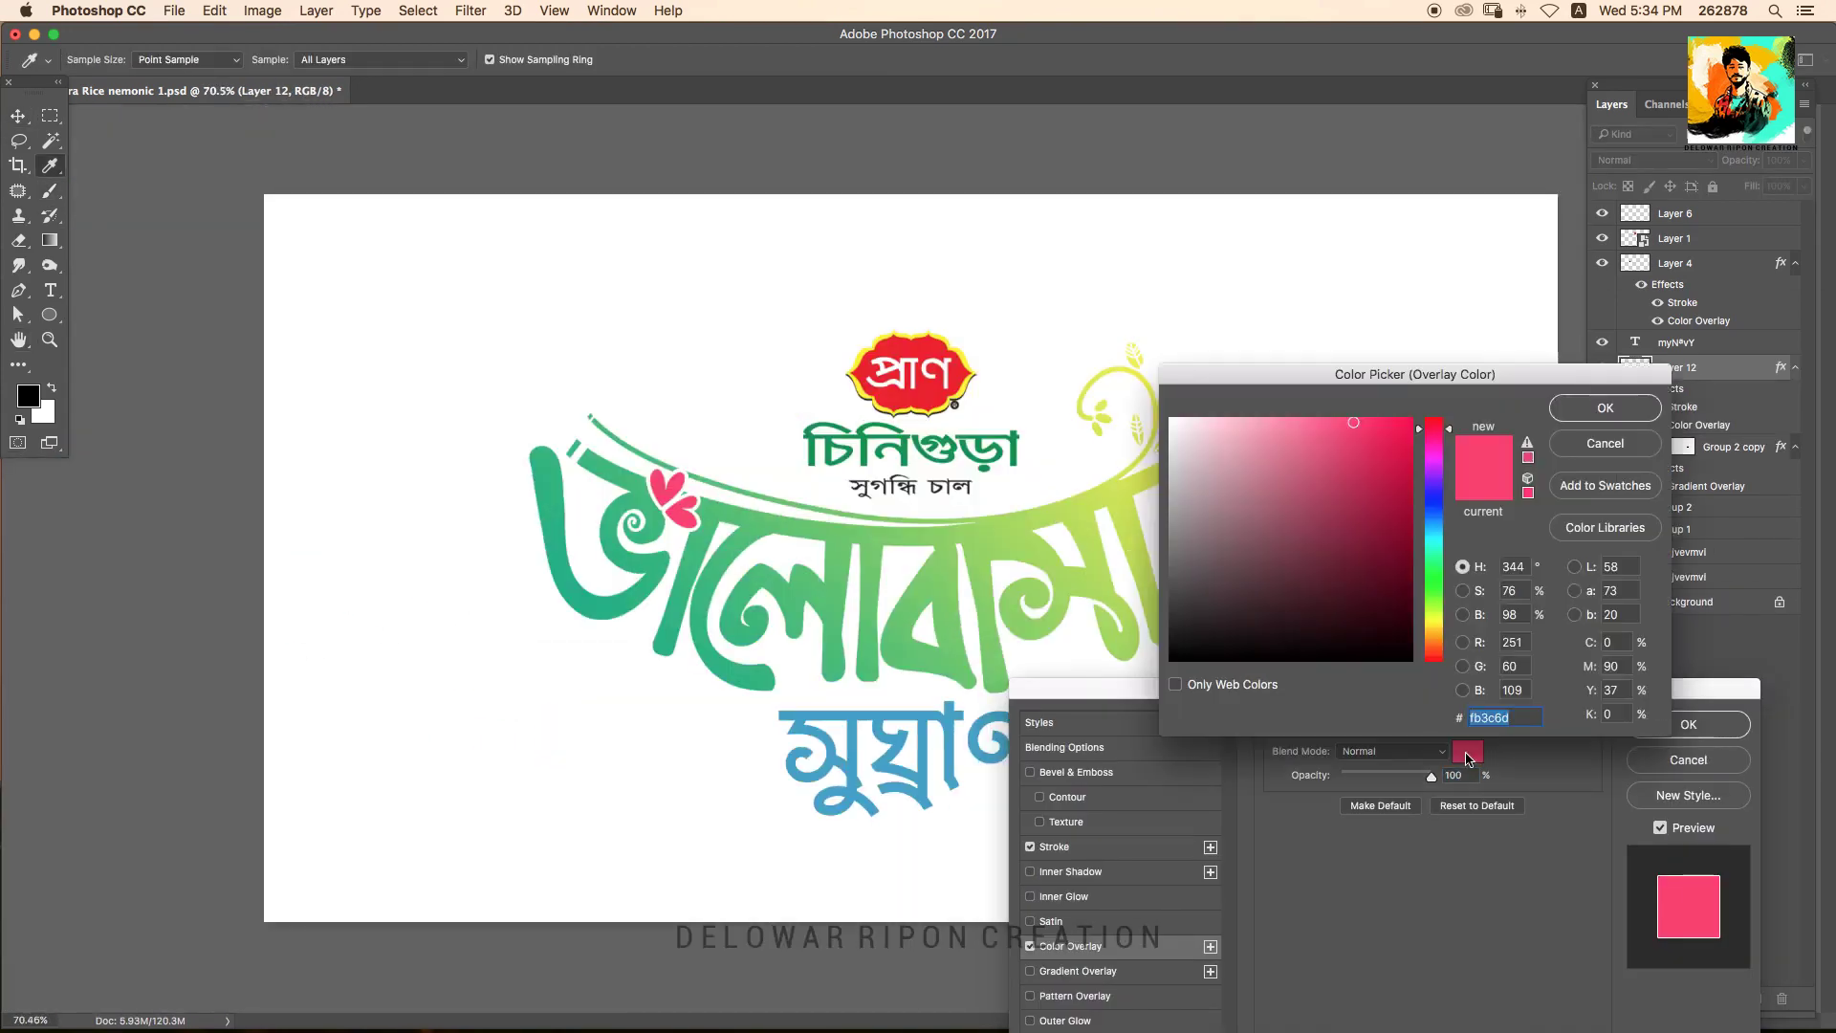
drag(1426, 360, 1729, 528)
click(663, 574)
click(1248, 542)
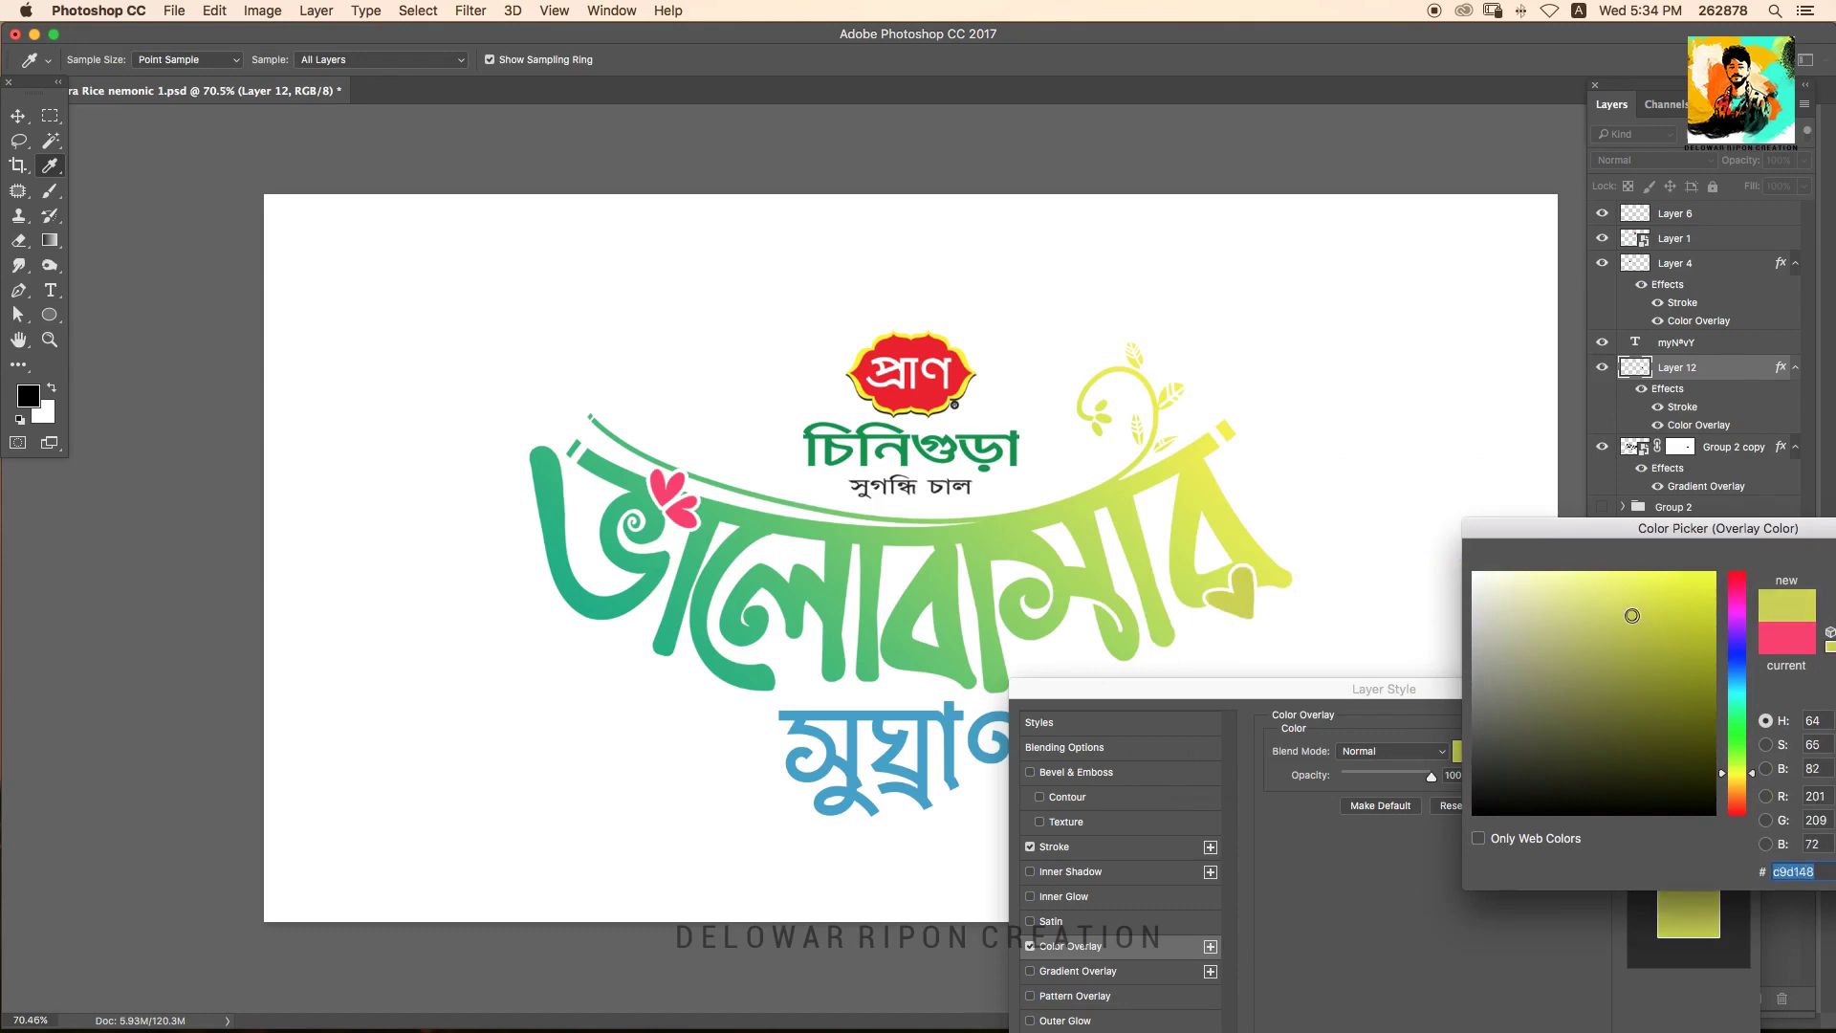
click(942, 765)
click(1019, 445)
click(657, 525)
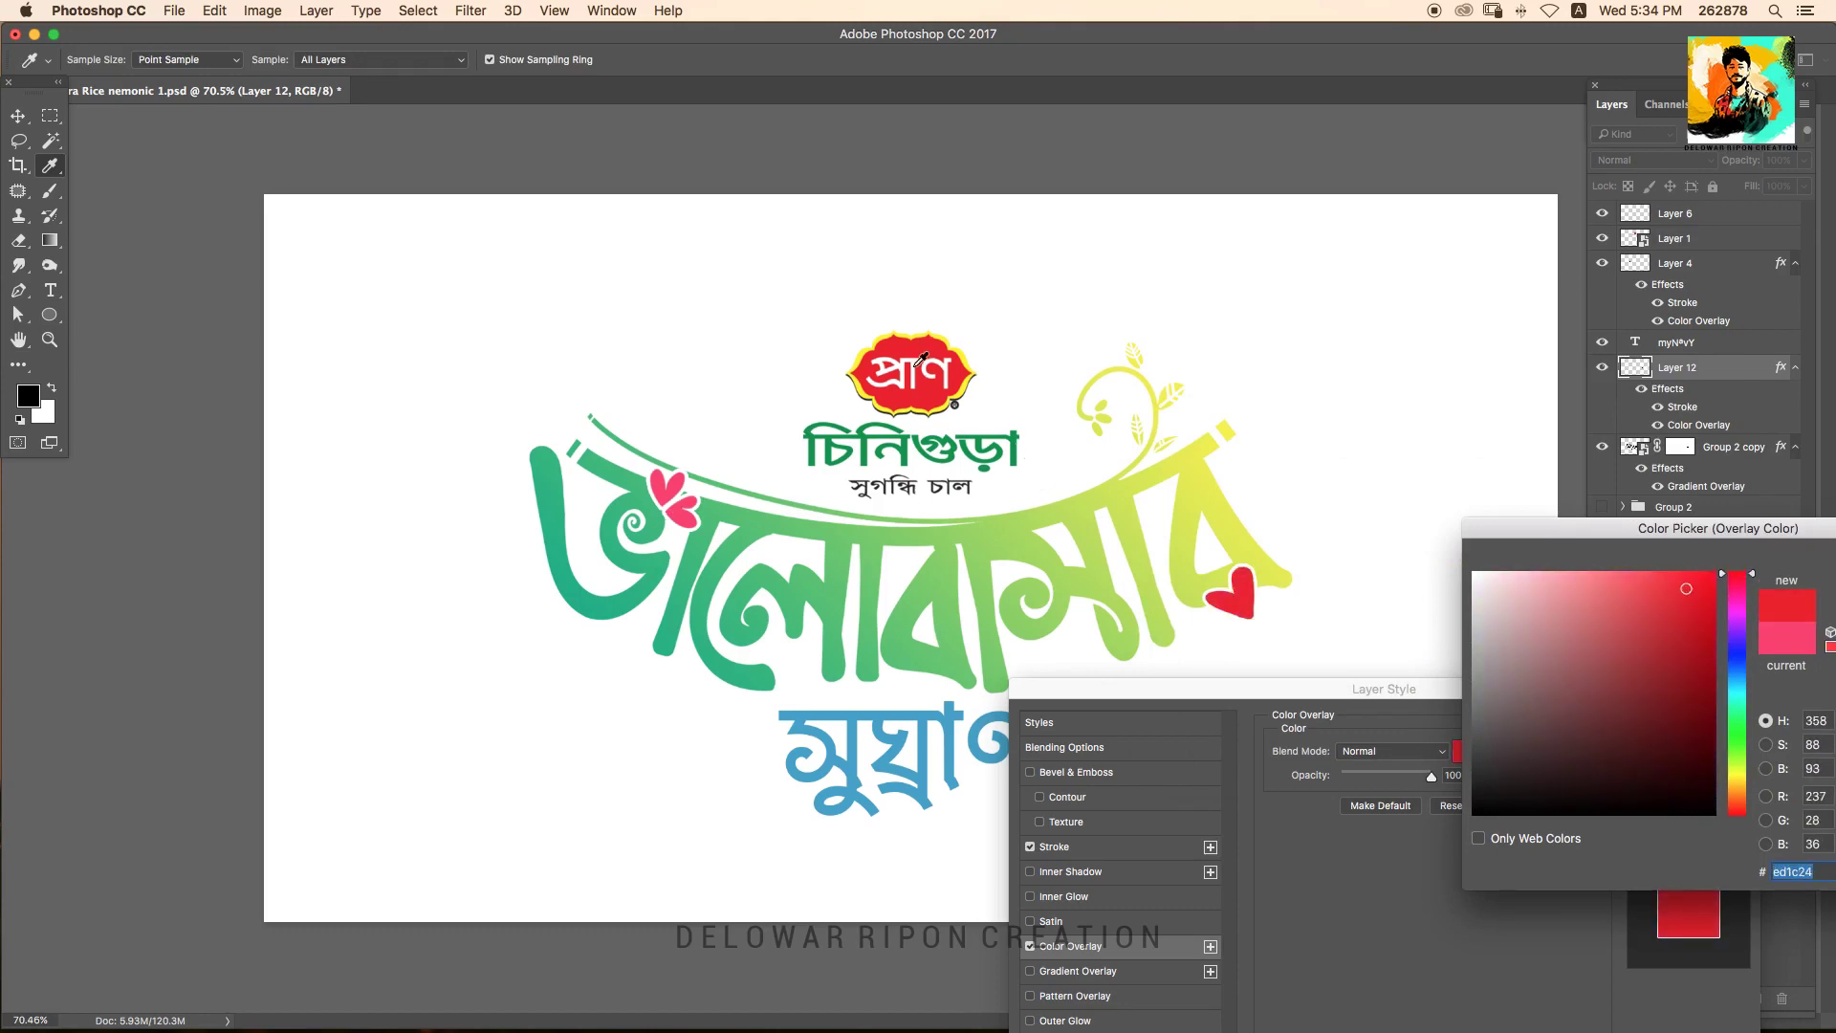
key(Return)
key(Return)
Paint a round dot on a new layer at the last letter's tail.
scroll(1295, 533, up, 3)
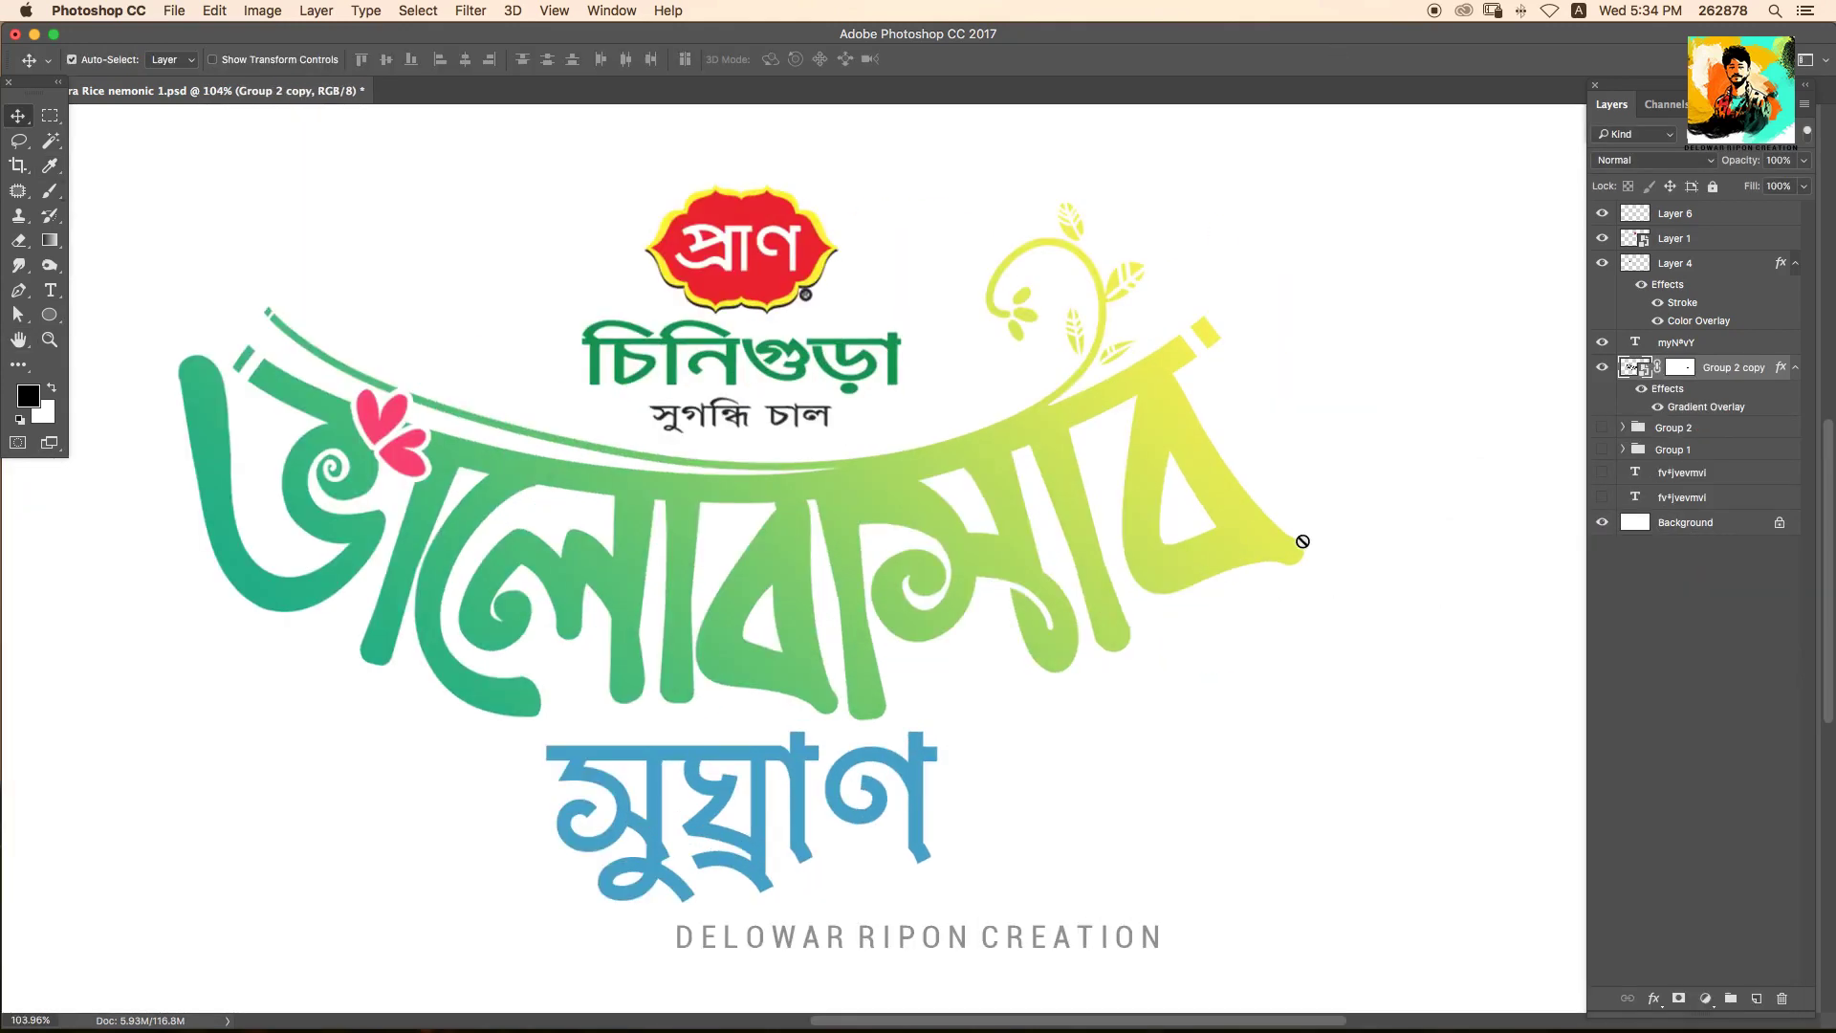
key(b)
click(1766, 997)
key(bracketright)
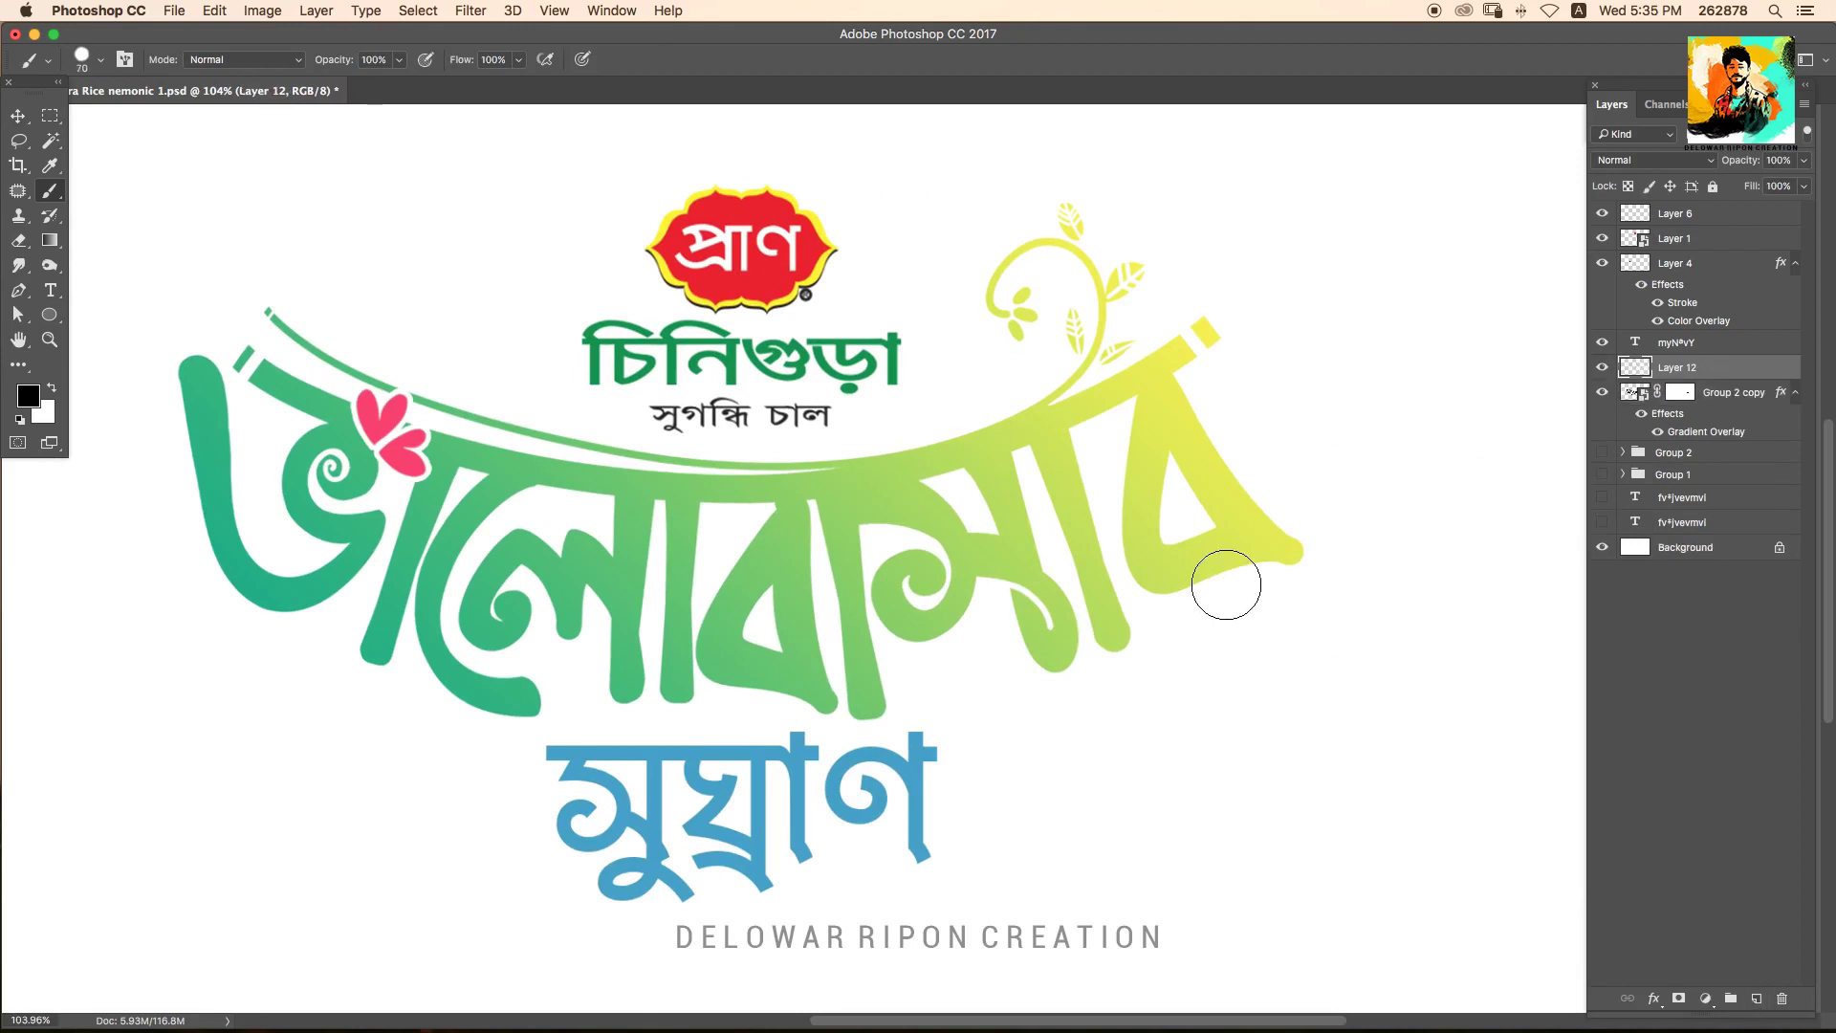
key(e)
click(1221, 578)
Add a Stroke and a yellow-green Color Overlay sampled from the gradient to the dot.
click(1654, 998)
click(1703, 835)
mouse_move(957, 279)
mouse_down()
mouse_move(1441, 714)
mouse_move(1788, 492)
mouse_up()
click(1436, 749)
click(1827, 554)
click(1215, 463)
drag(918, 316, 1629, 657)
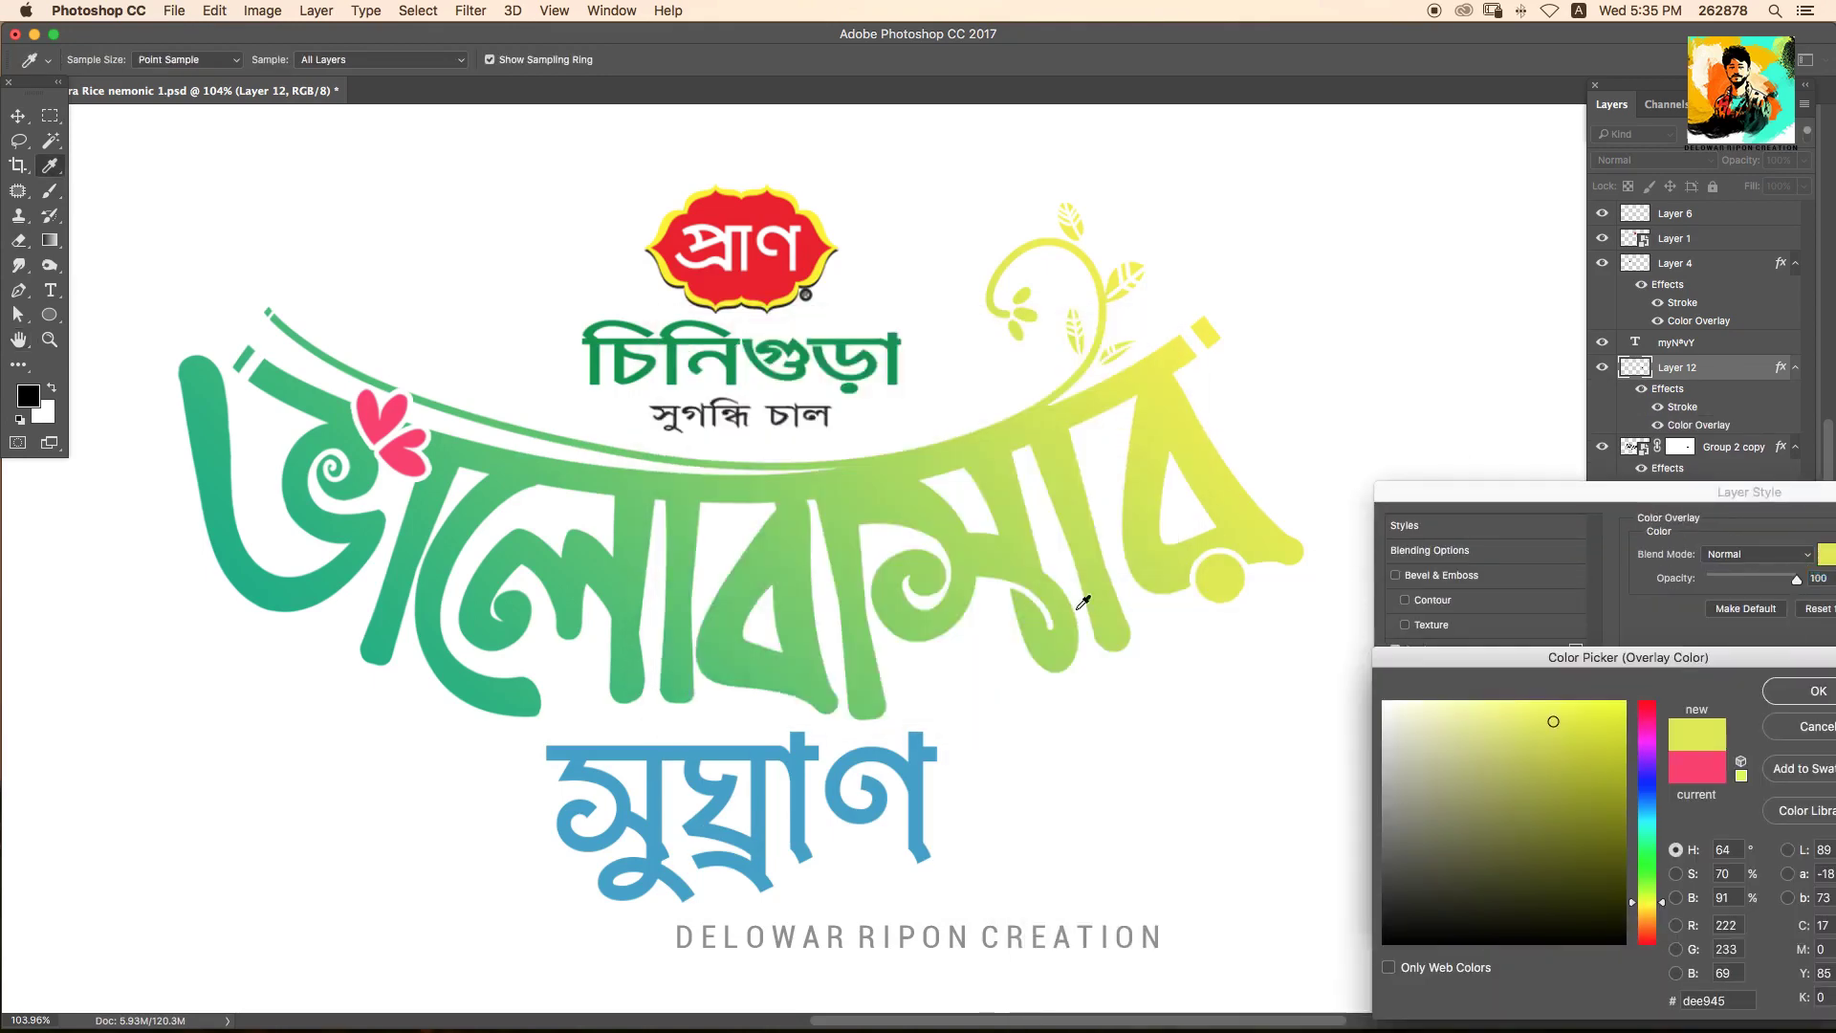
click(1075, 627)
click(770, 599)
click(1069, 615)
key(Return)
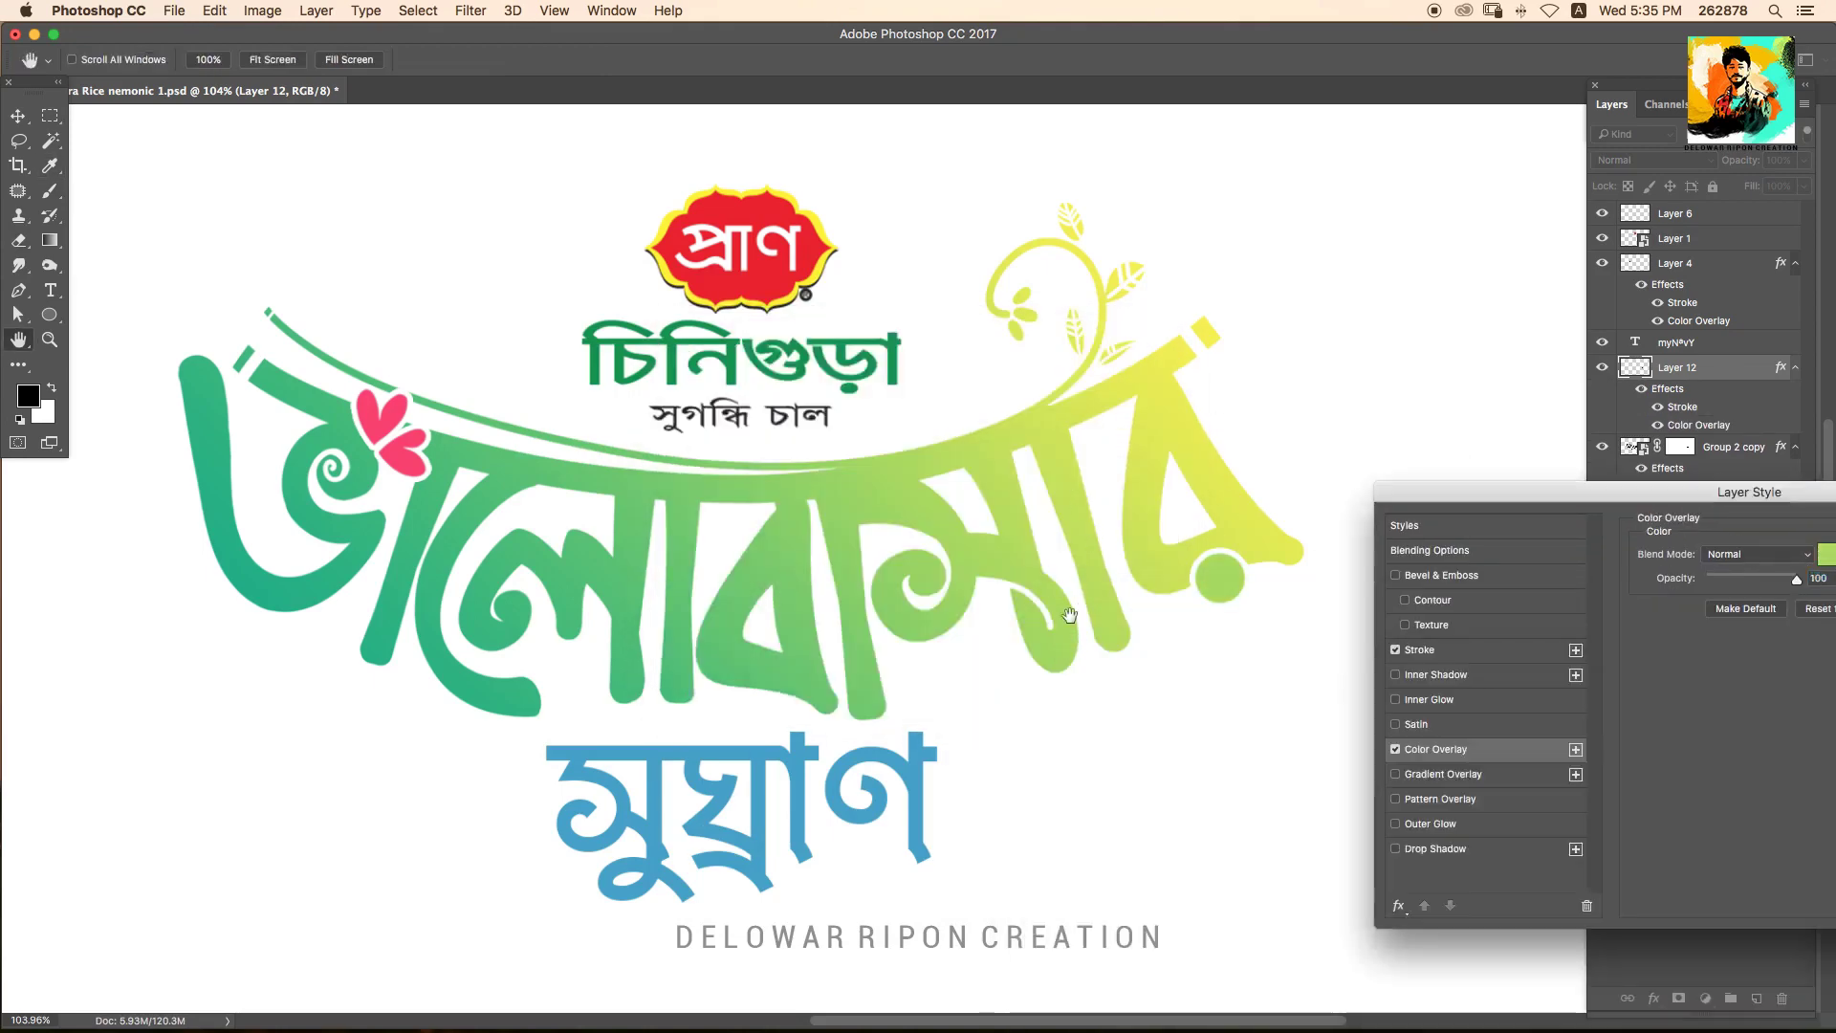
key(Return)
scroll(1049, 612, down, 3)
Nudge the brand badge slightly into place.
scroll(1049, 612, down, 2)
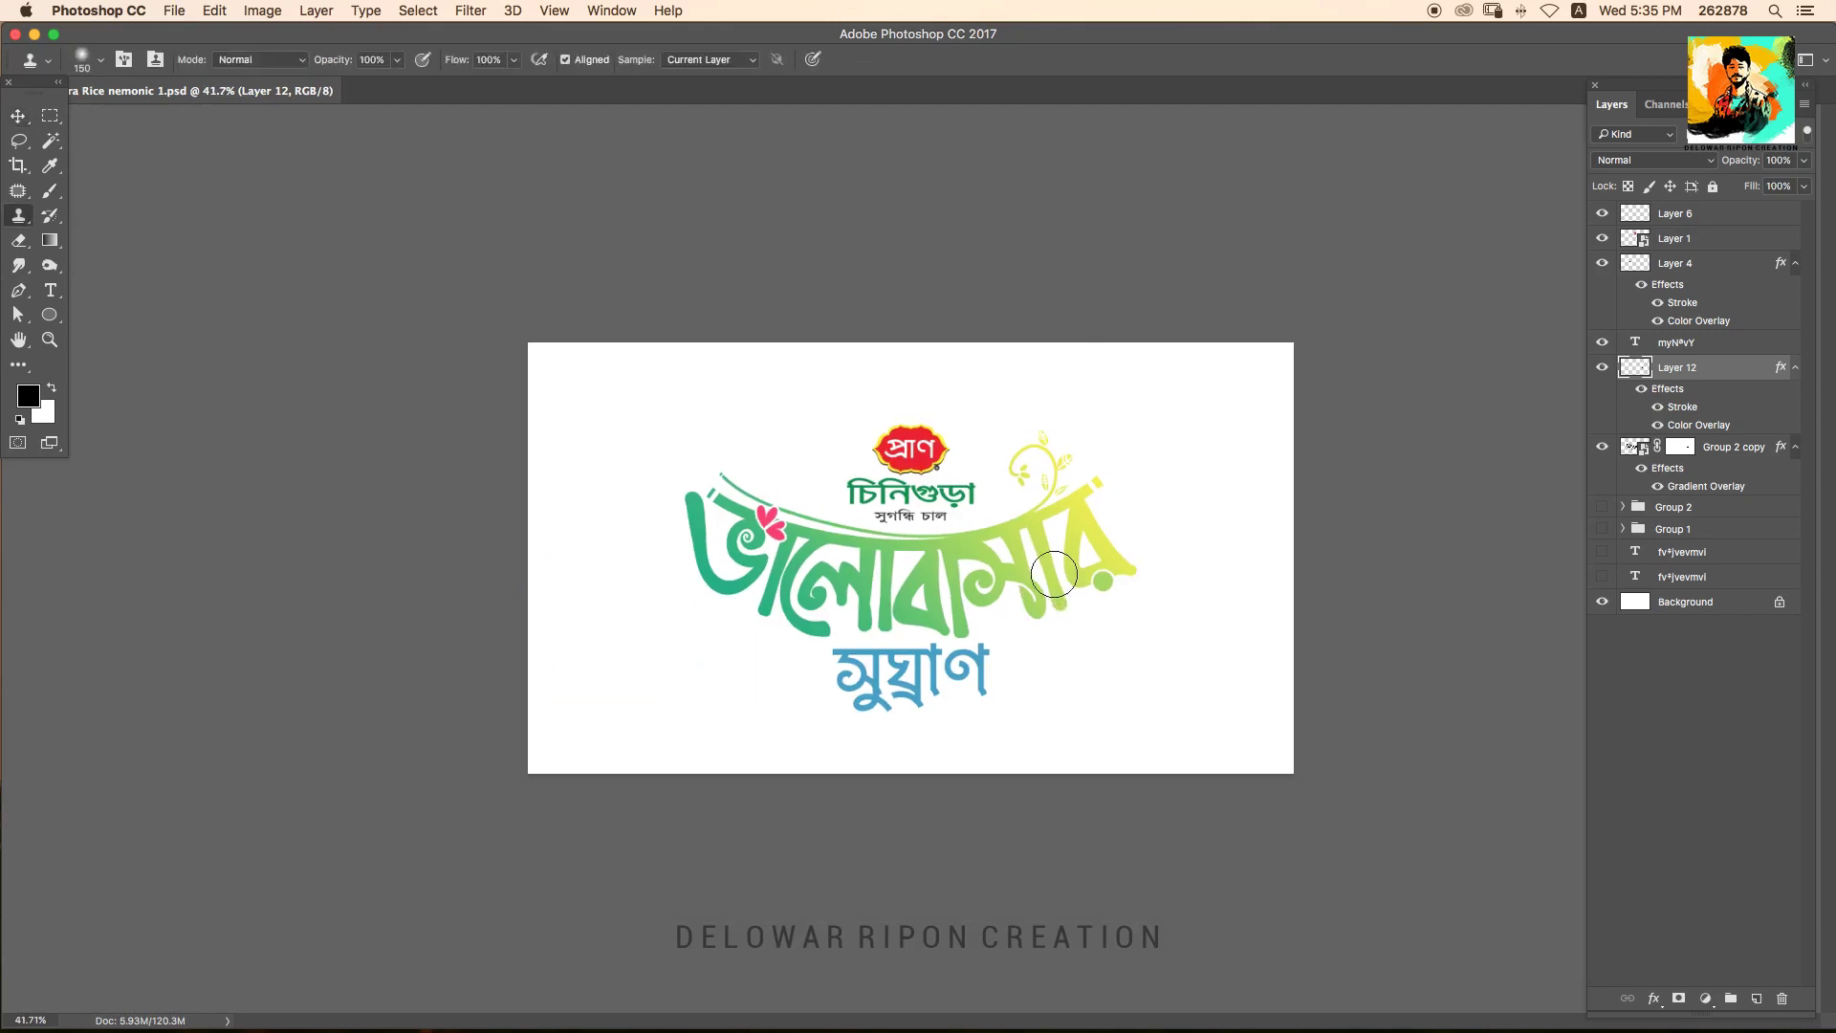
scroll(1121, 547, up, 1)
drag(962, 409, 963, 407)
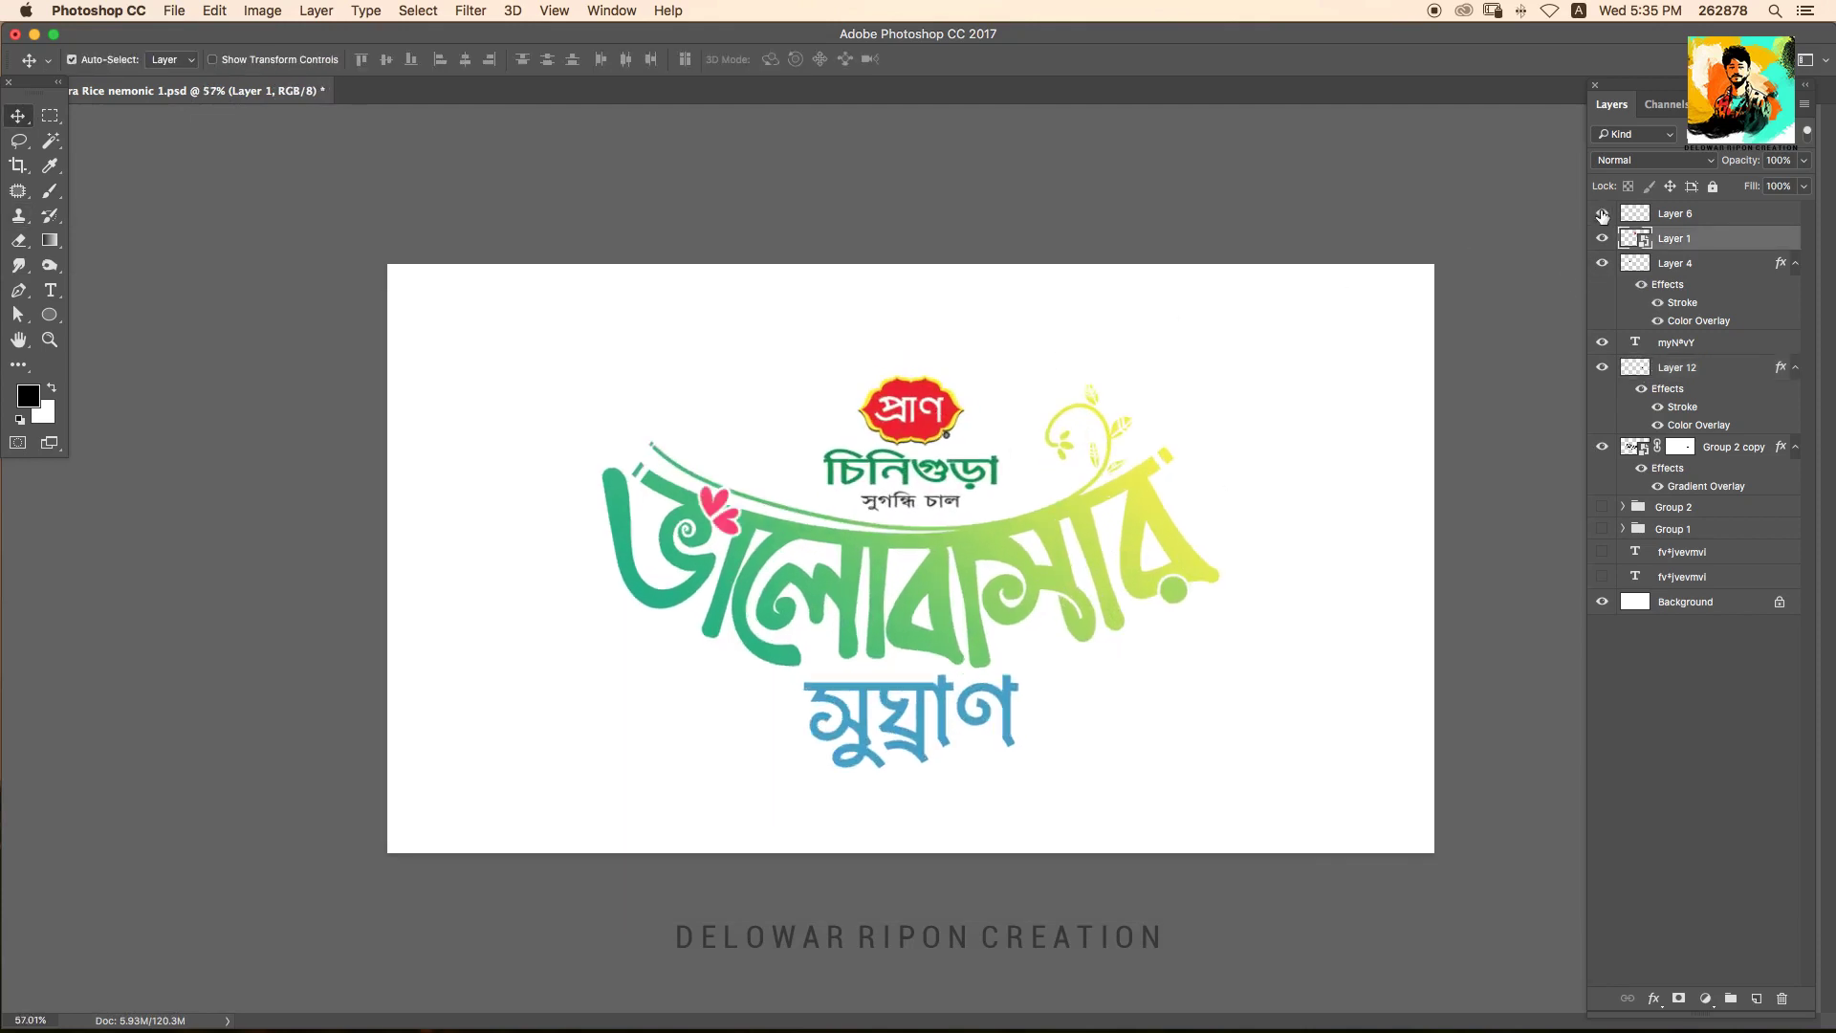
Add Layer 13 above the Background and fill it with a light cream colour.
click(1647, 596)
key(ctrl+shift+alt+n)
key(b)
alt+click(1097, 444)
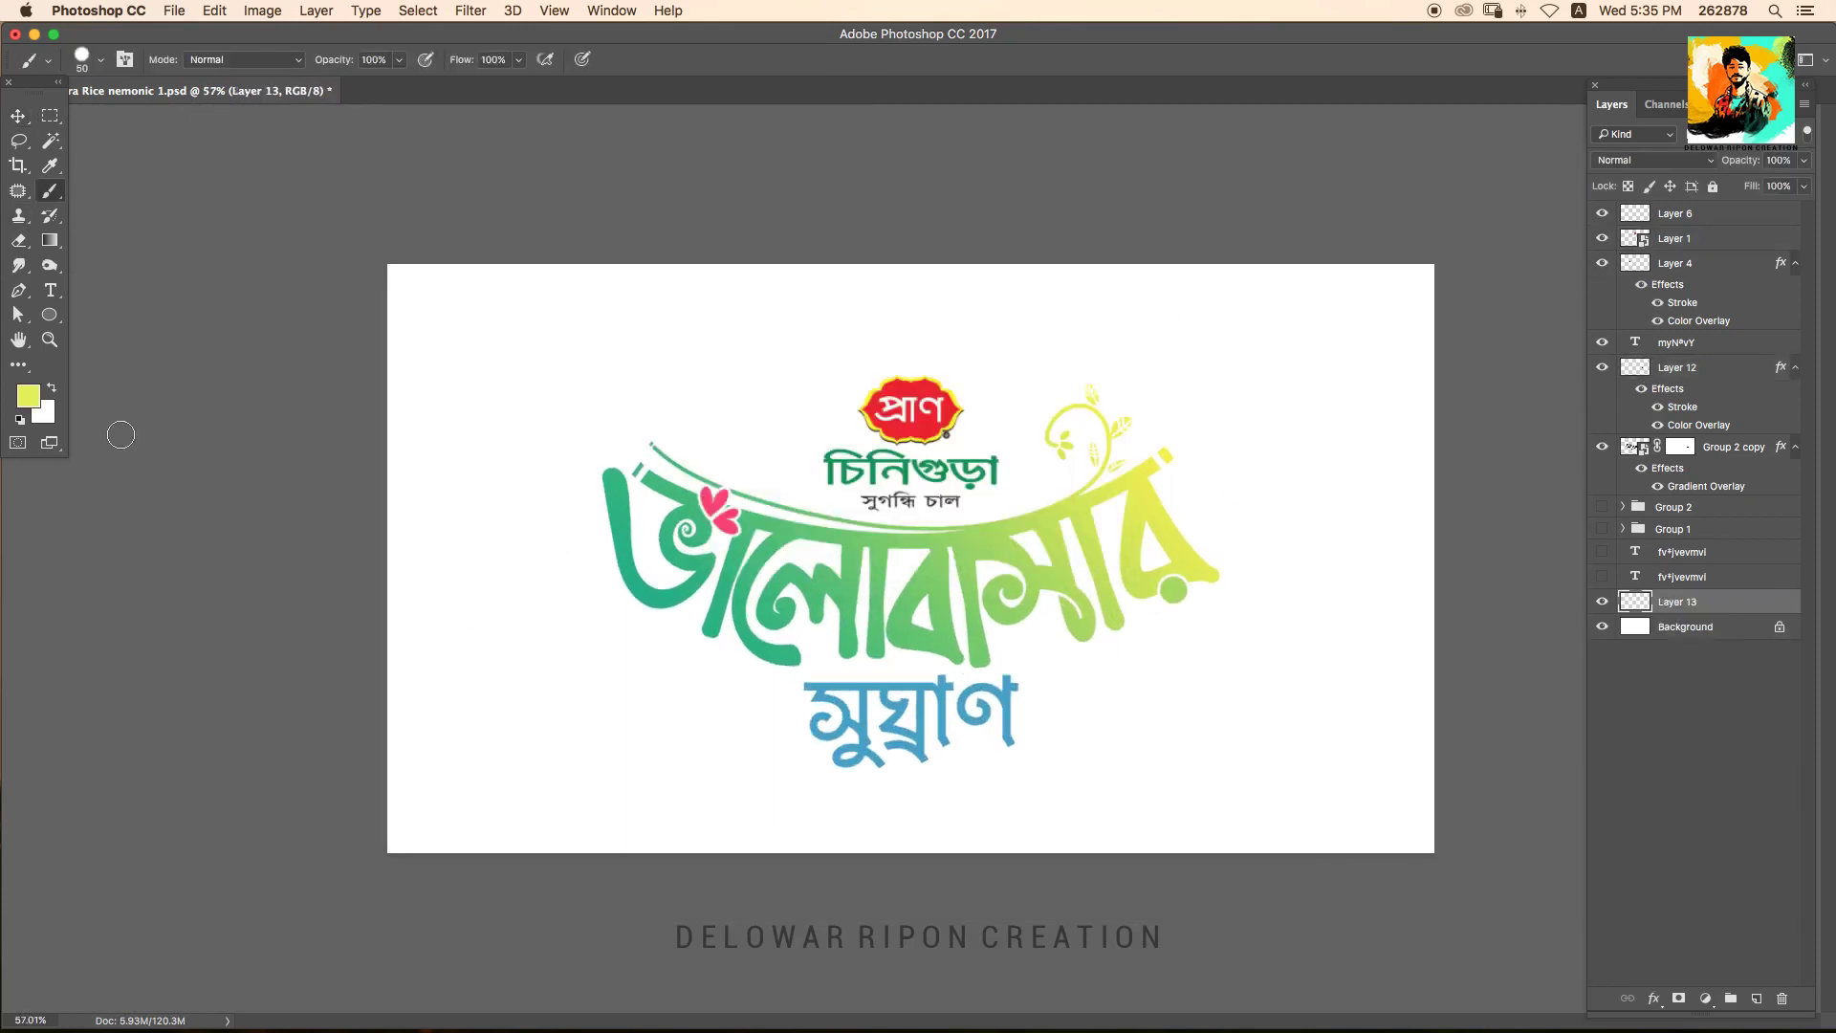
click(28, 395)
click(688, 355)
key(Return)
key(alt+BackSpace)
Group all the logo artwork layers into Group 3.
key(v)
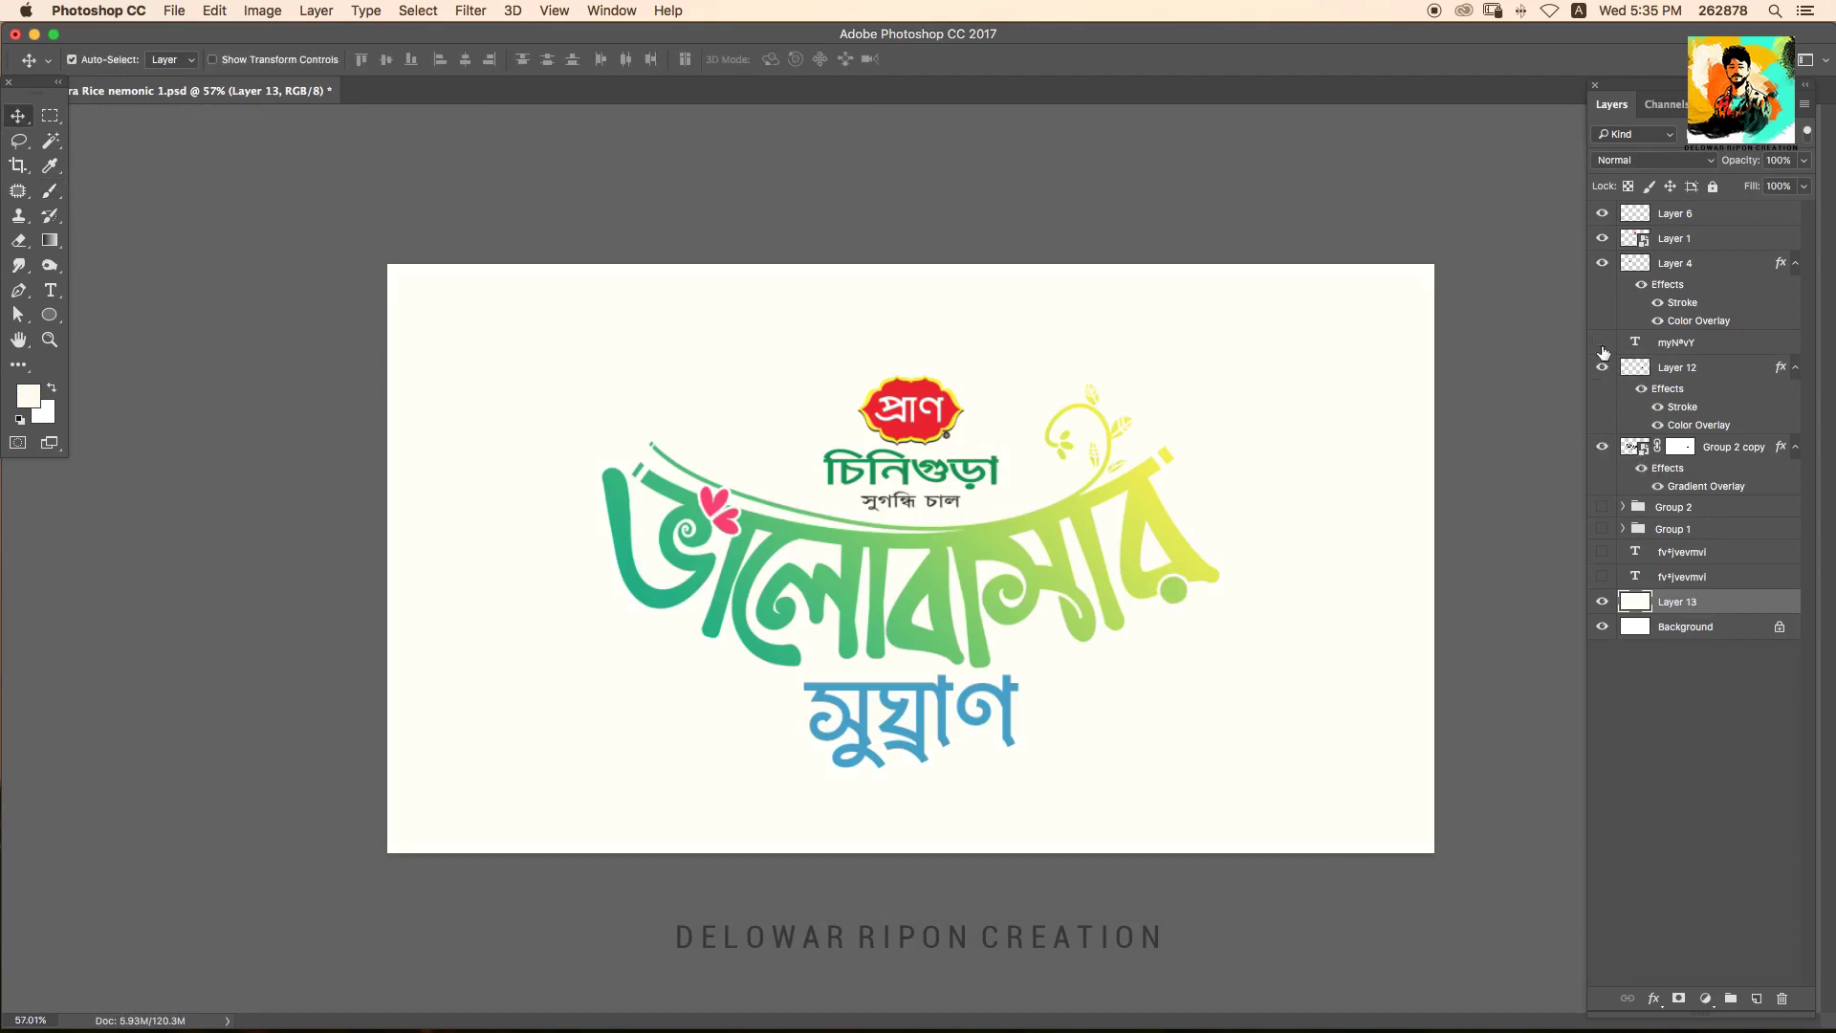
click(1676, 213)
scroll(1683, 383, down, 1)
shift+click(1683, 421)
key(ctrl+g)
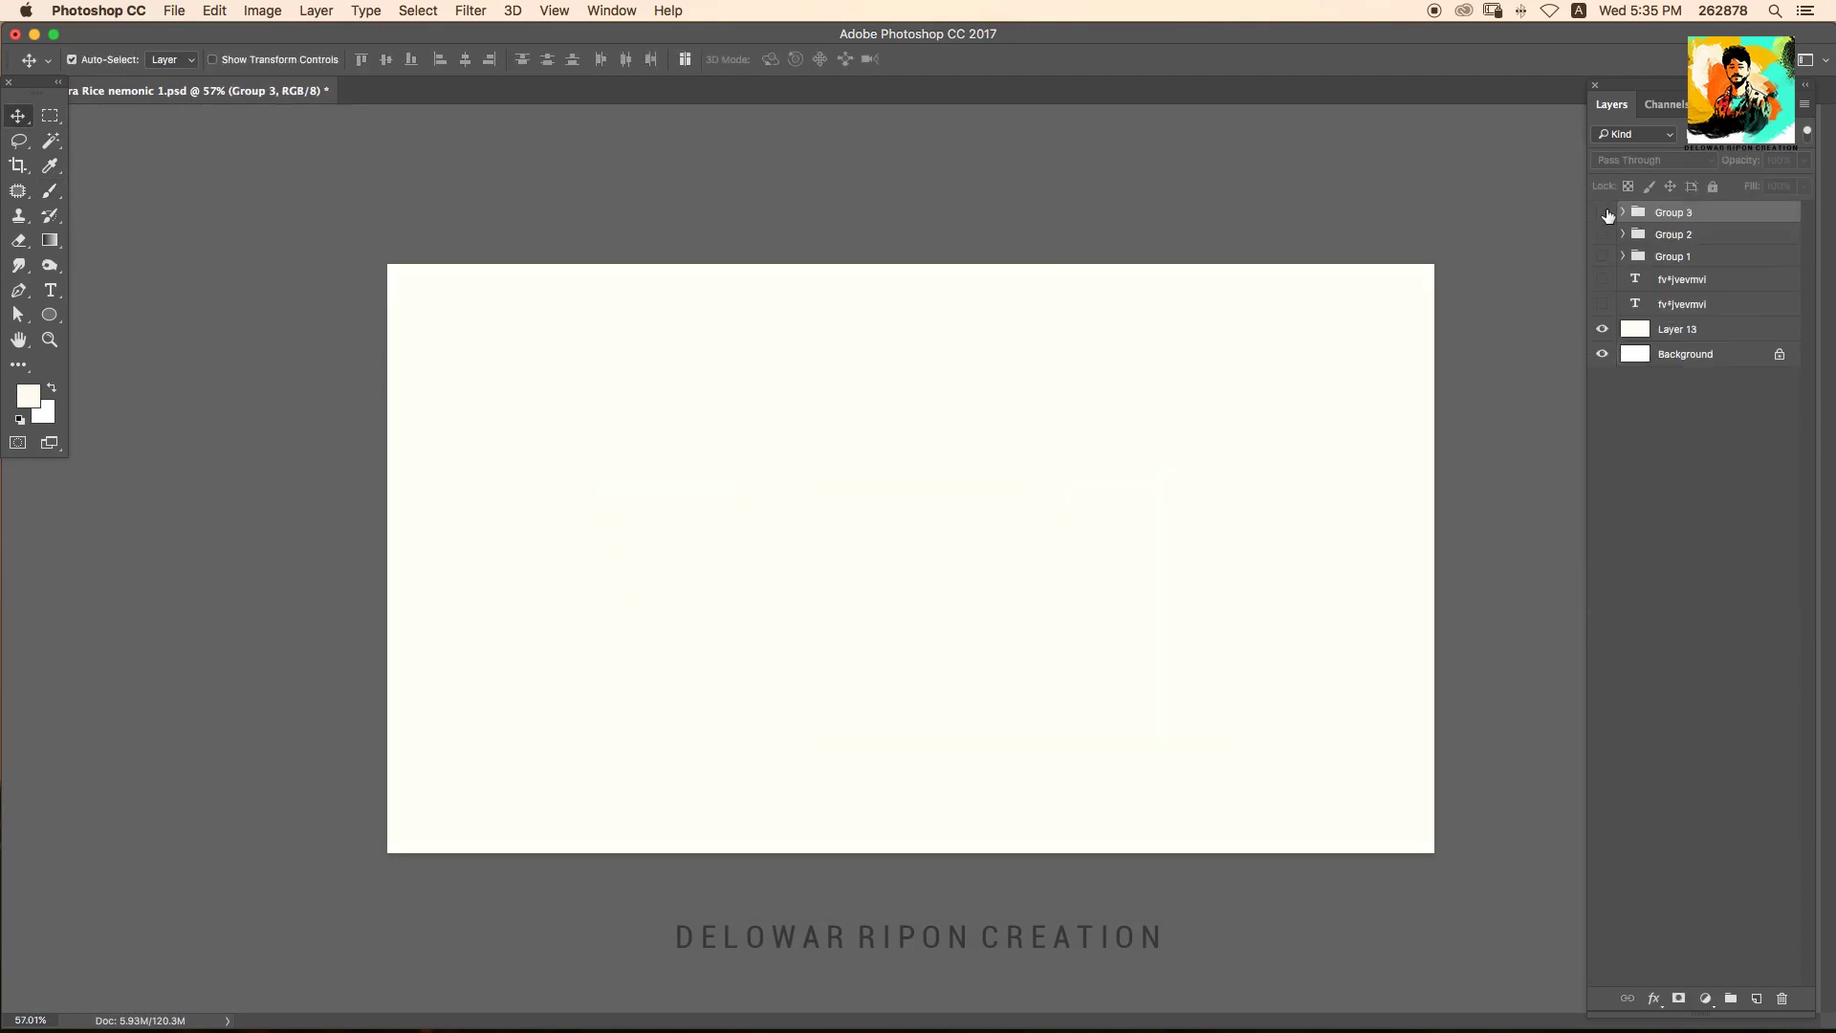
Add a white Stroke outline to Group 3 and fill Layer 13 black.
key(d)
click(1654, 997)
click(1684, 844)
drag(956, 309, 1577, 560)
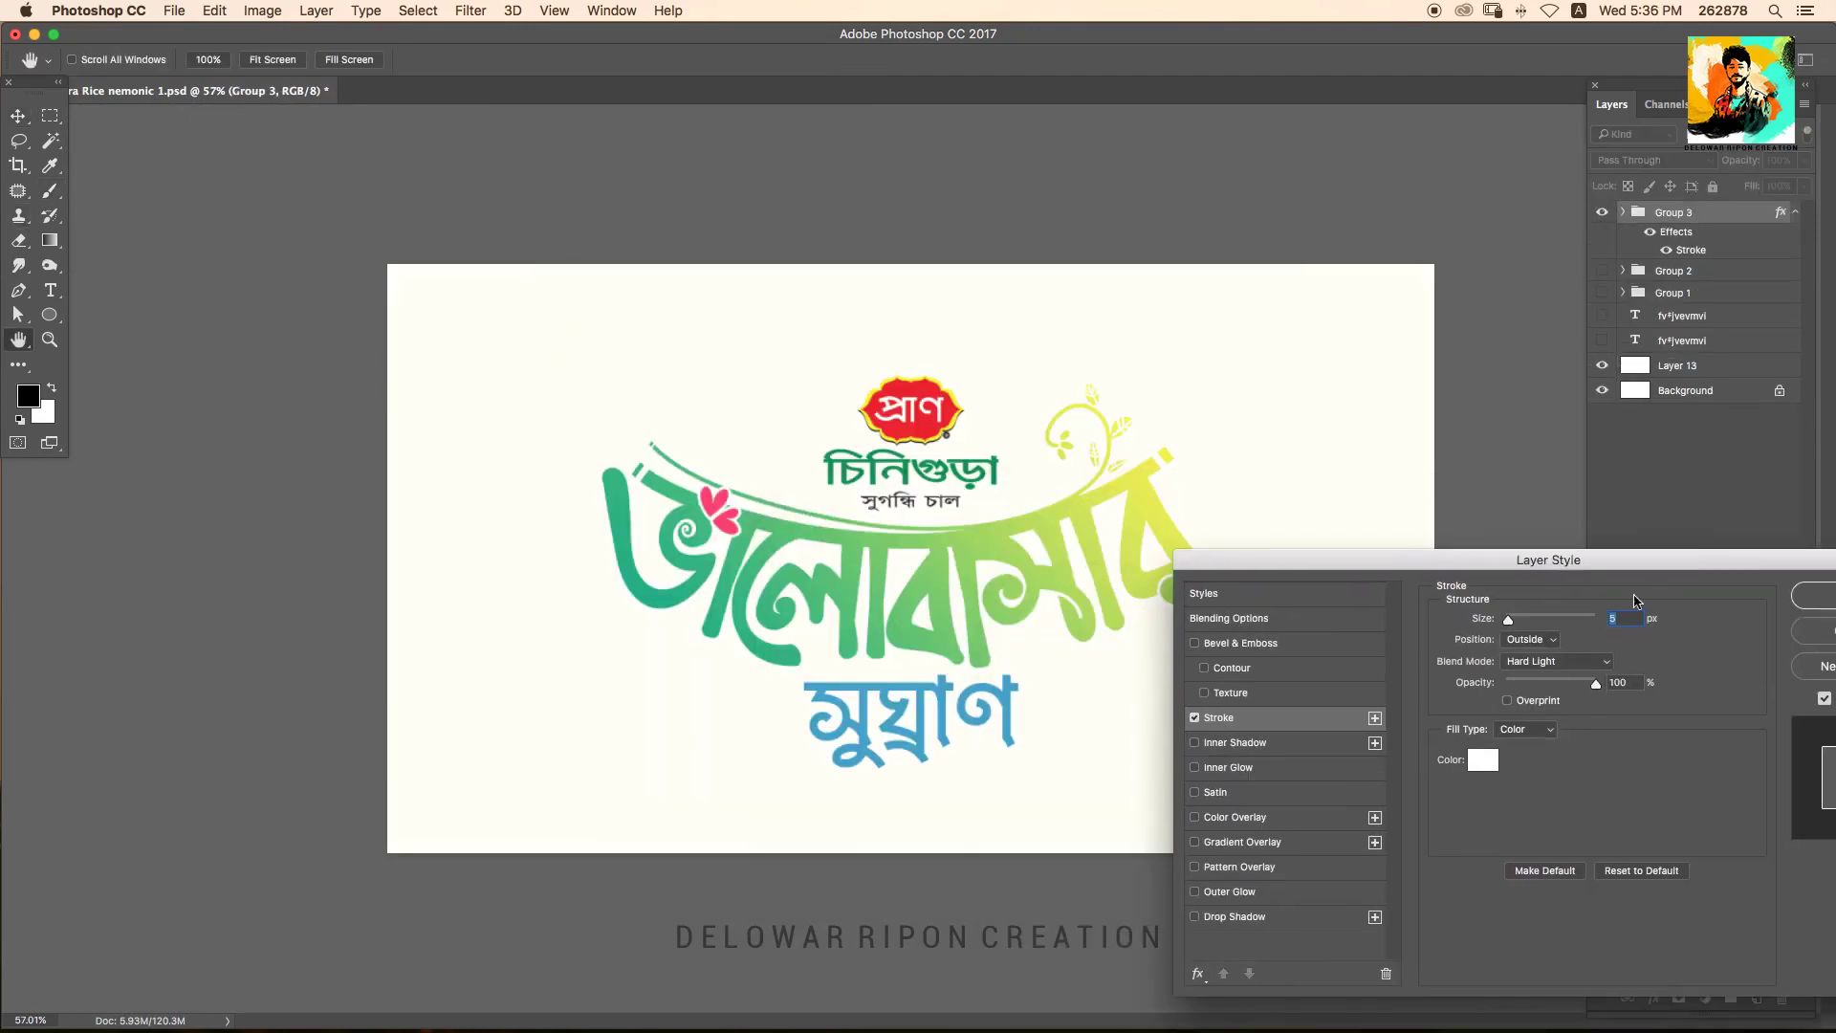
drag(1509, 618, 1509, 620)
click(1822, 595)
click(1677, 366)
key(alt+BackSpace)
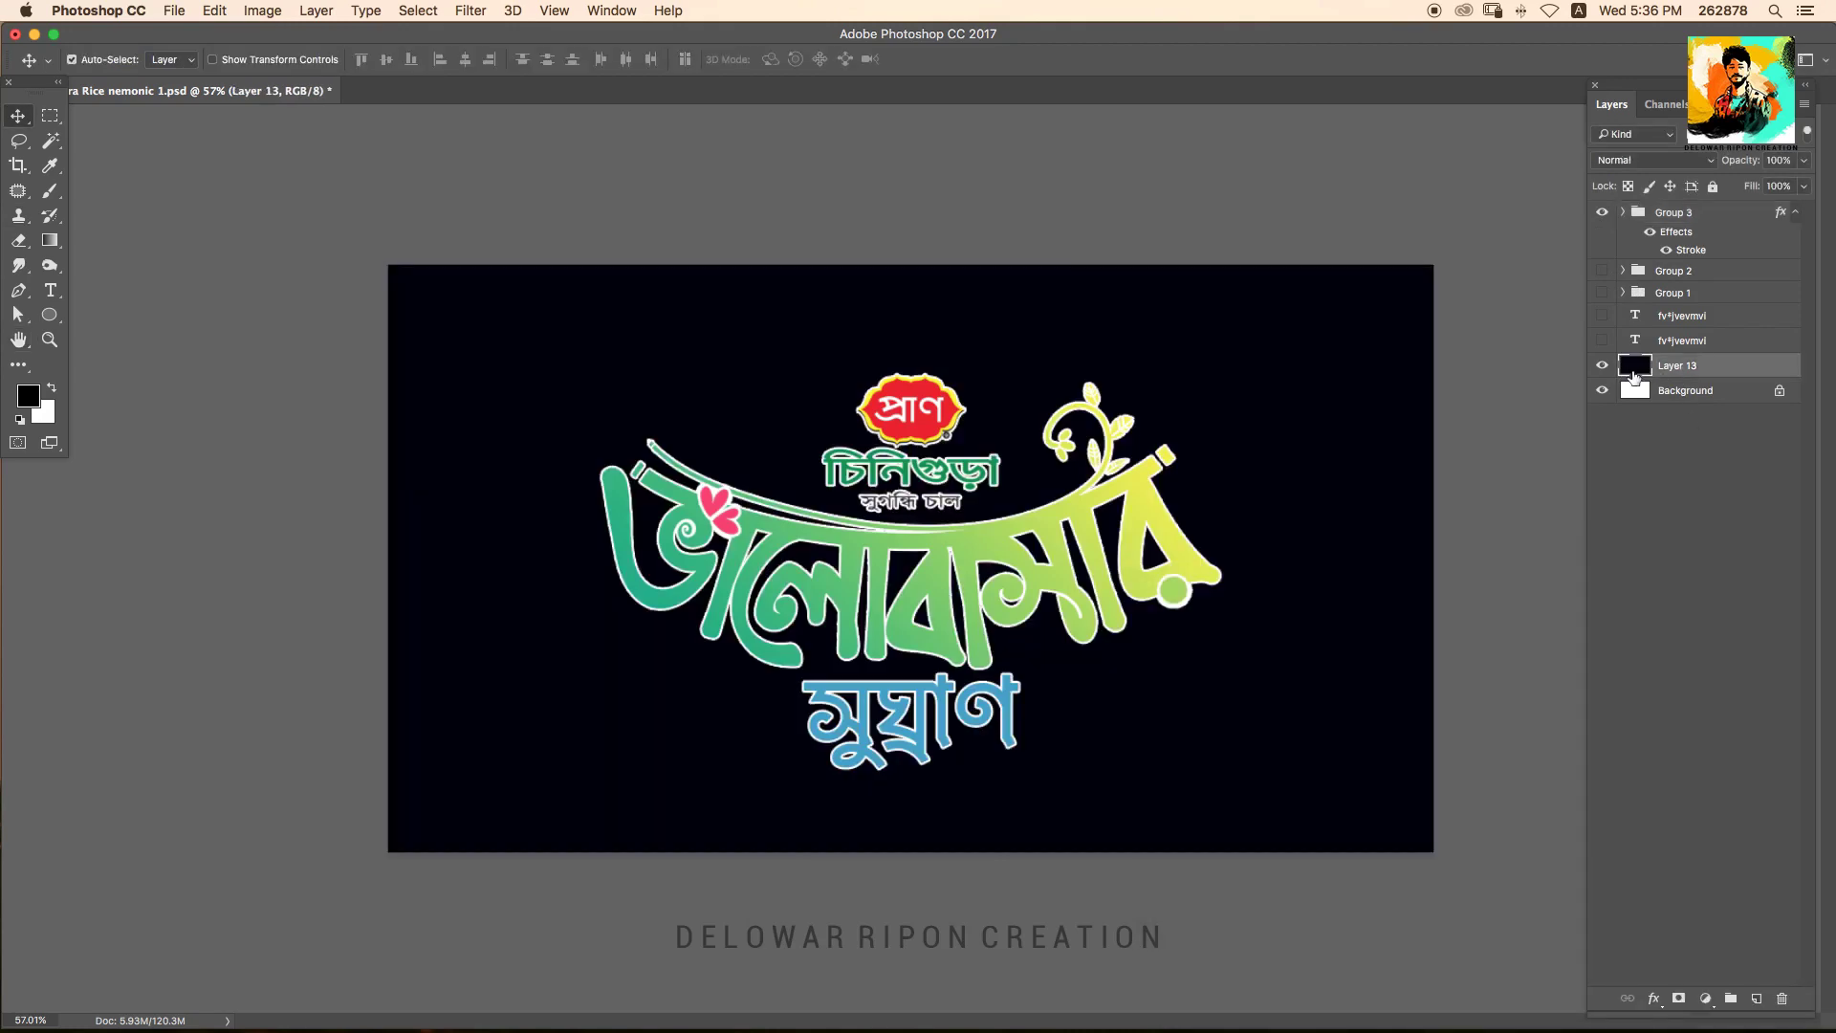
Set Group 3's white Stroke size to 6 px.
double_click(1688, 249)
drag(918, 279, 1603, 585)
scroll(861, 479, up, 3)
drag(1568, 645, 1565, 651)
text(6)
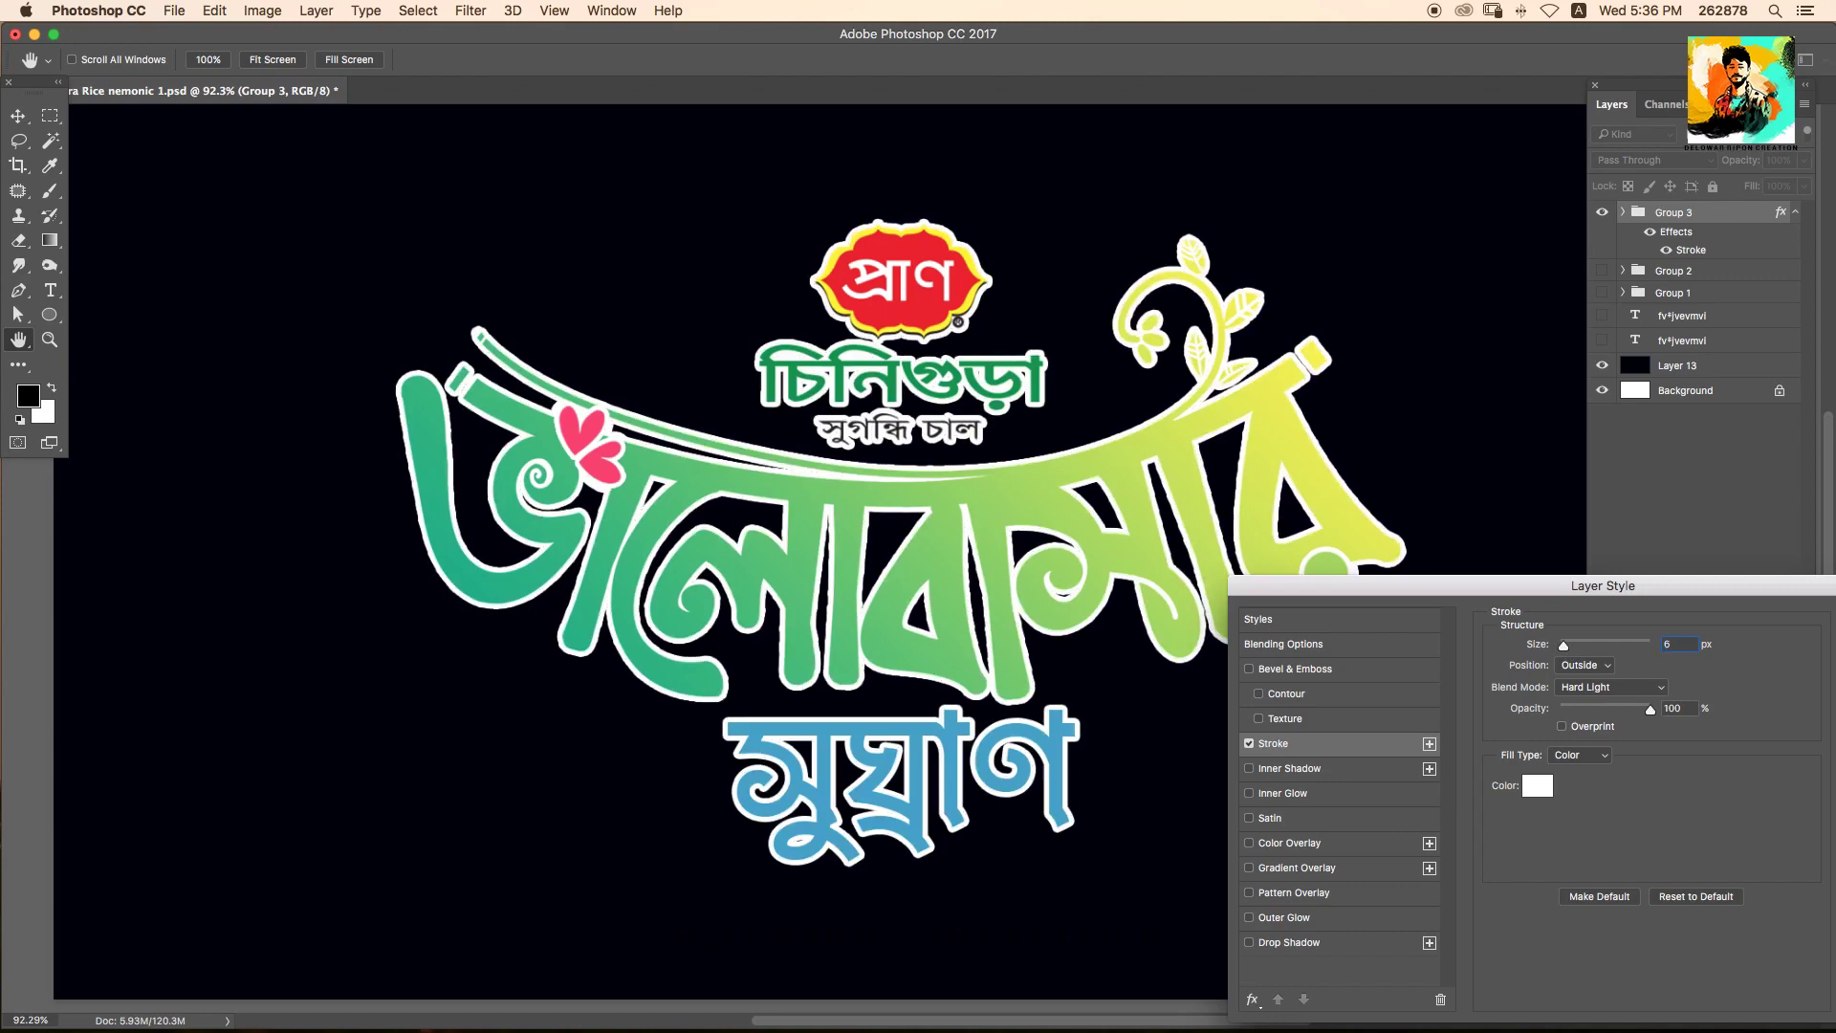
key(Return)
Add a new empty Layer 14 for painting.
key(b)
key(ctrl+shift+n)
key(Return)
Brush white into the gaps between the green letters and save the document.
key(x)
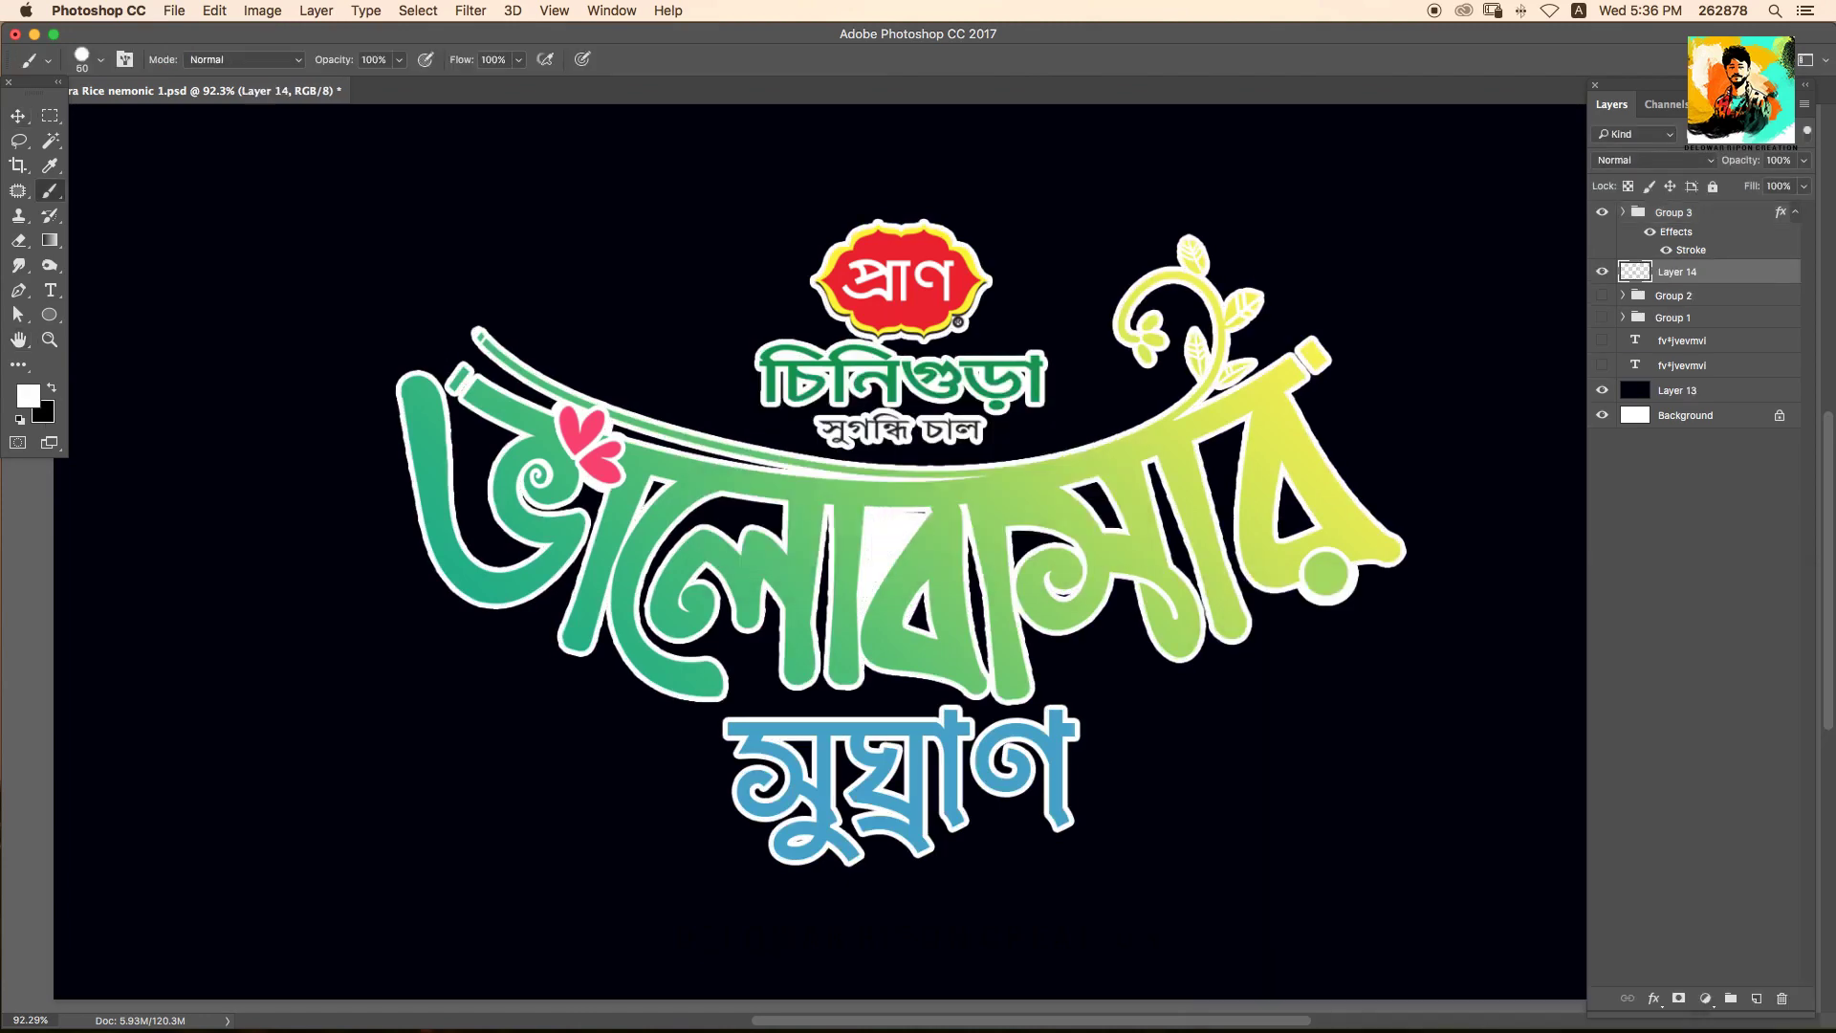
mouse_move(823, 536)
mouse_down()
mouse_move(918, 612)
mouse_move(1042, 550)
mouse_move(1185, 574)
mouse_up()
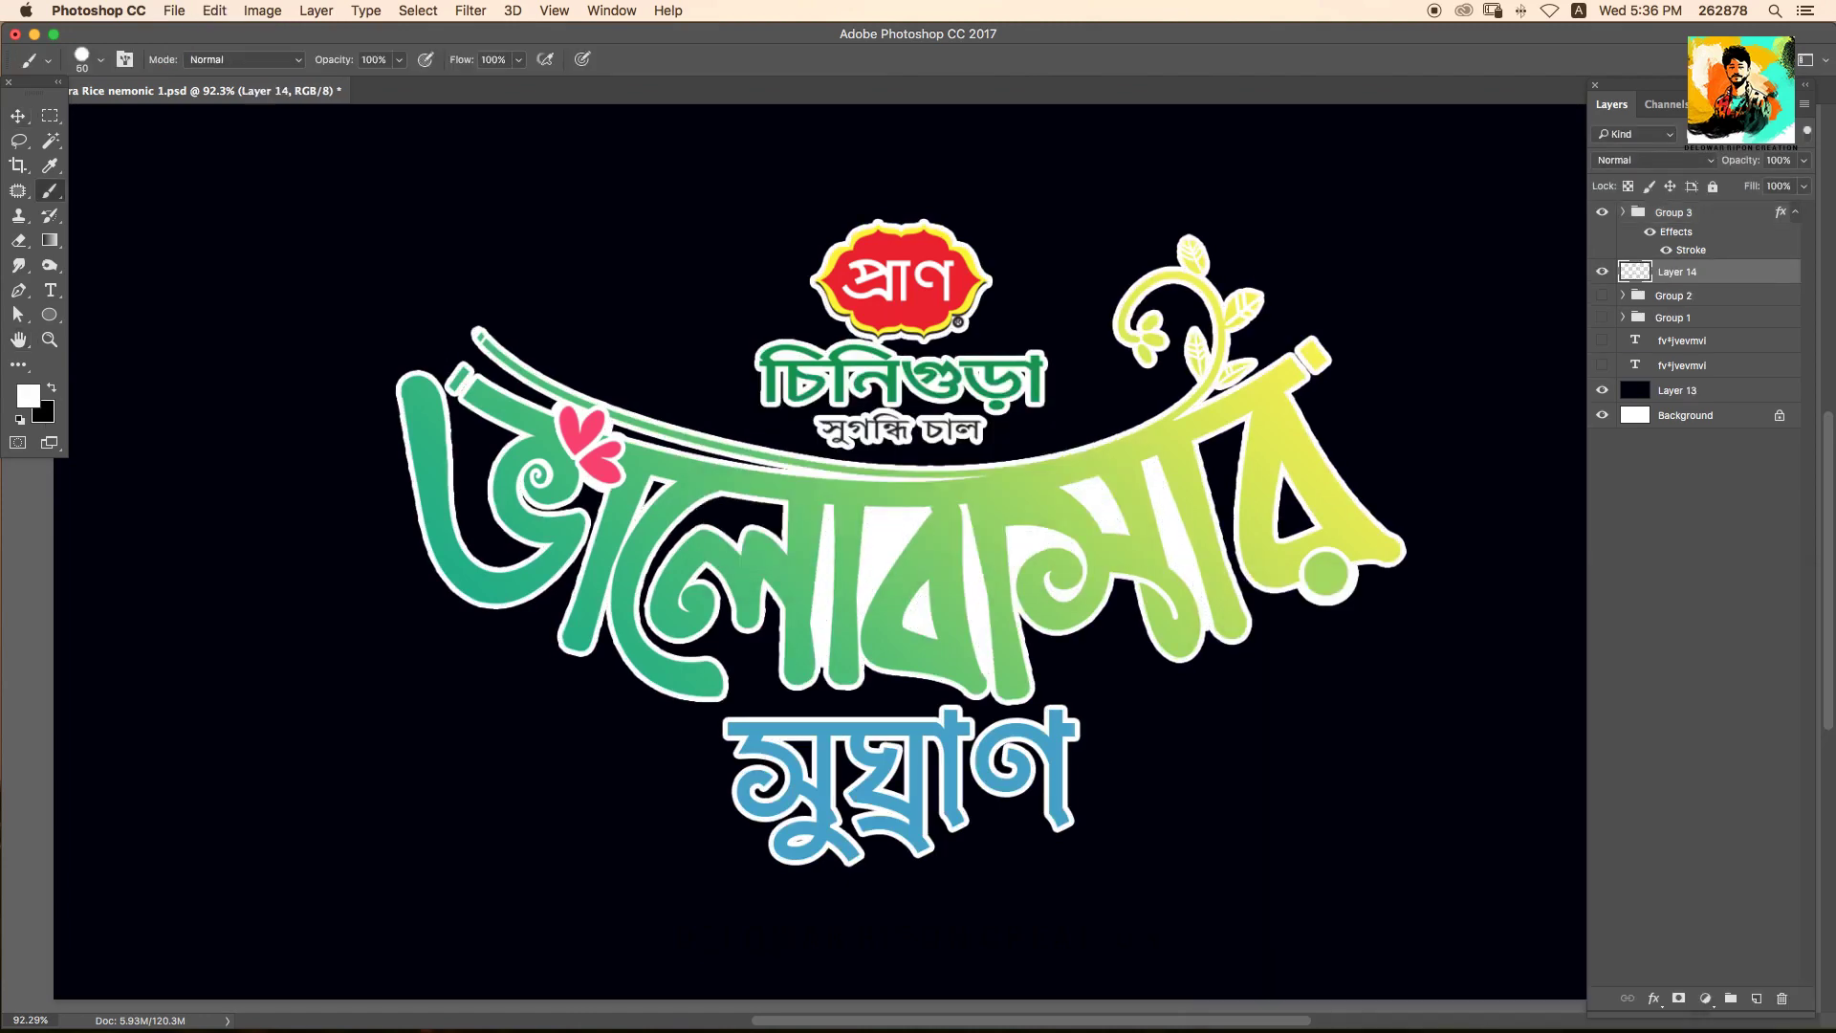
drag(1217, 440, 1240, 574)
drag(1297, 483, 1272, 595)
drag(765, 522, 574, 500)
mouse_move(479, 397)
mouse_down()
mouse_move(473, 536)
mouse_move(655, 573)
mouse_move(732, 621)
mouse_up()
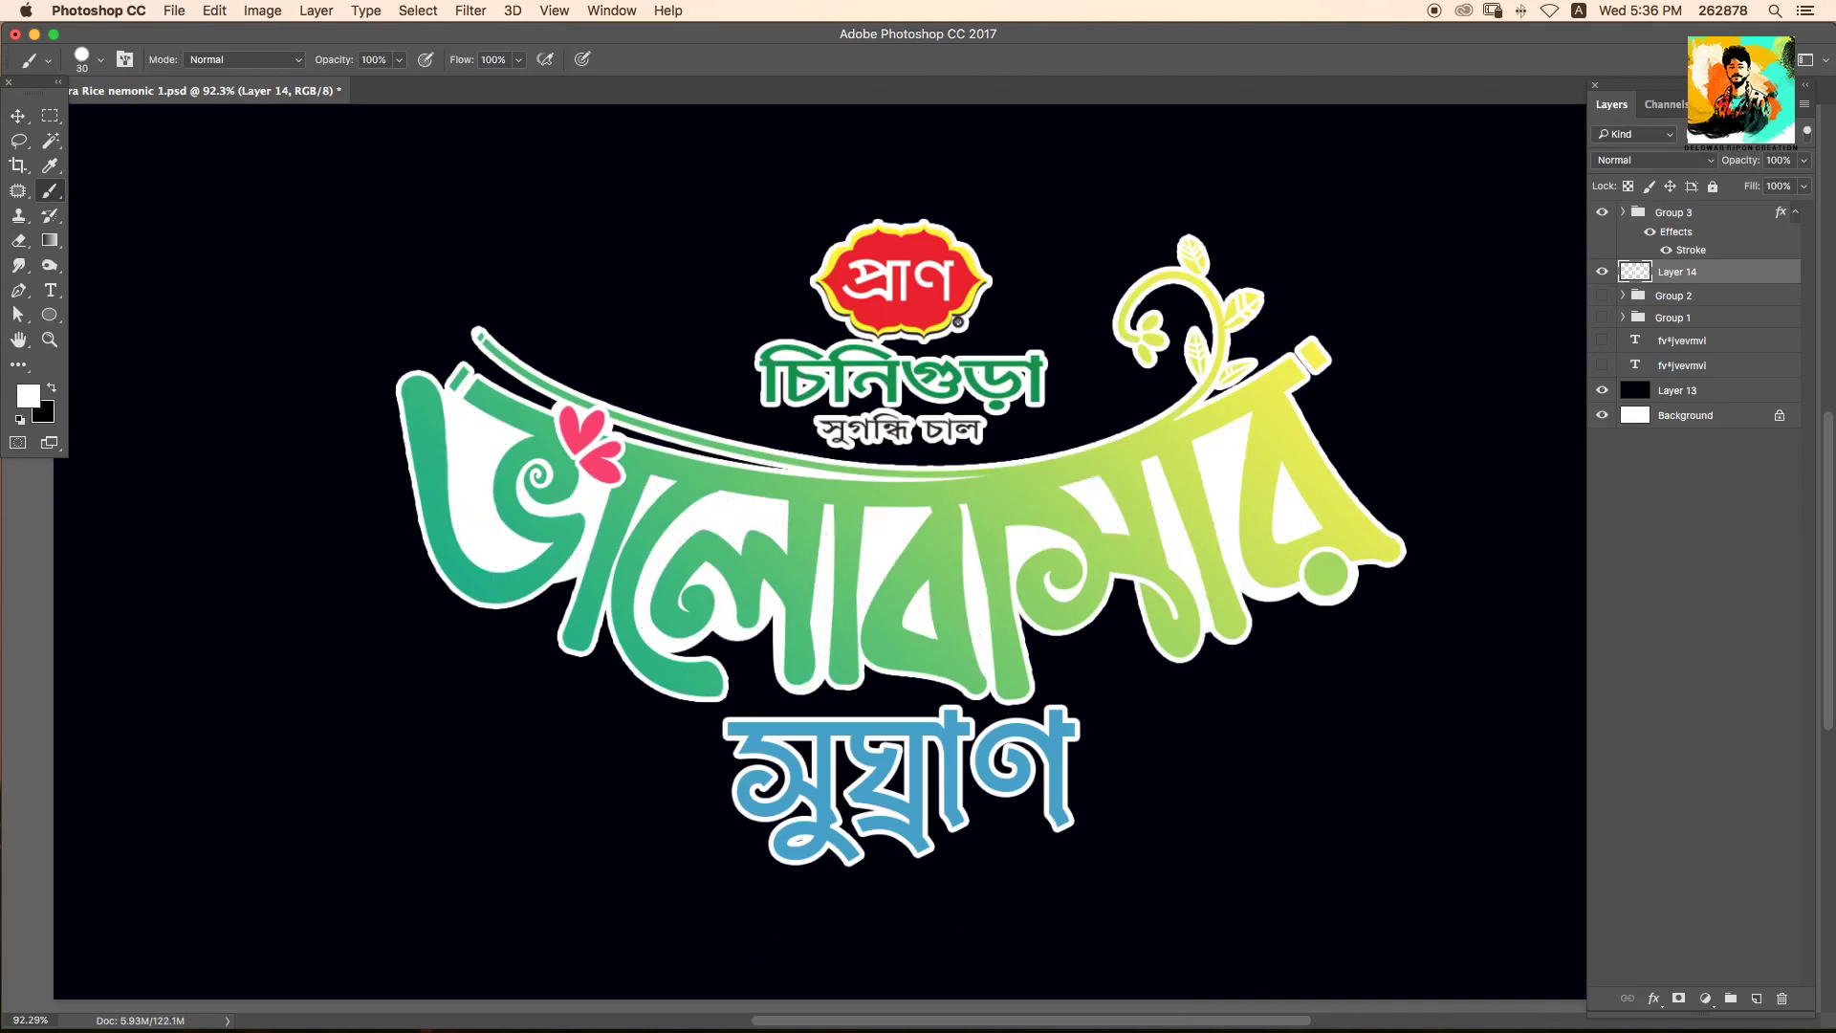
key(e)
key(b)
key(ctrl+s)
Paint white backing below the green lettering and between it and the blue subtitle.
drag(614, 436, 779, 466)
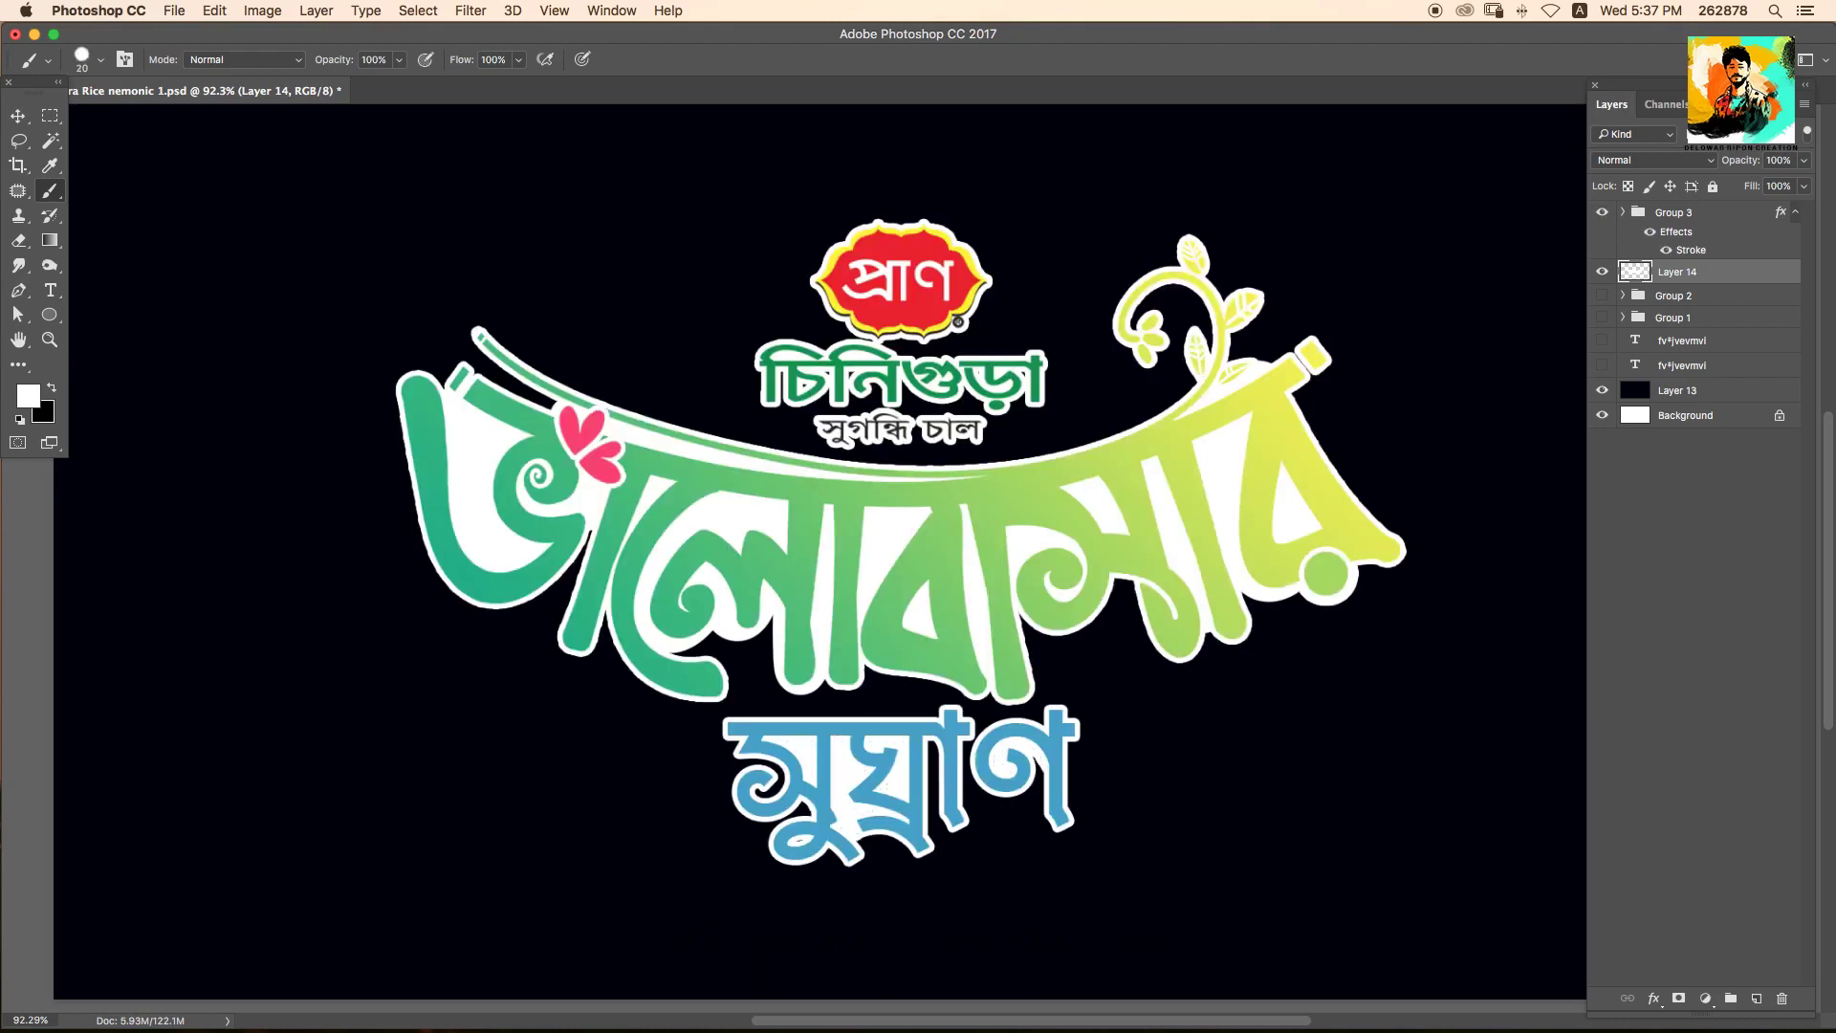
key(ctrl+z)
key(ctrl+z)
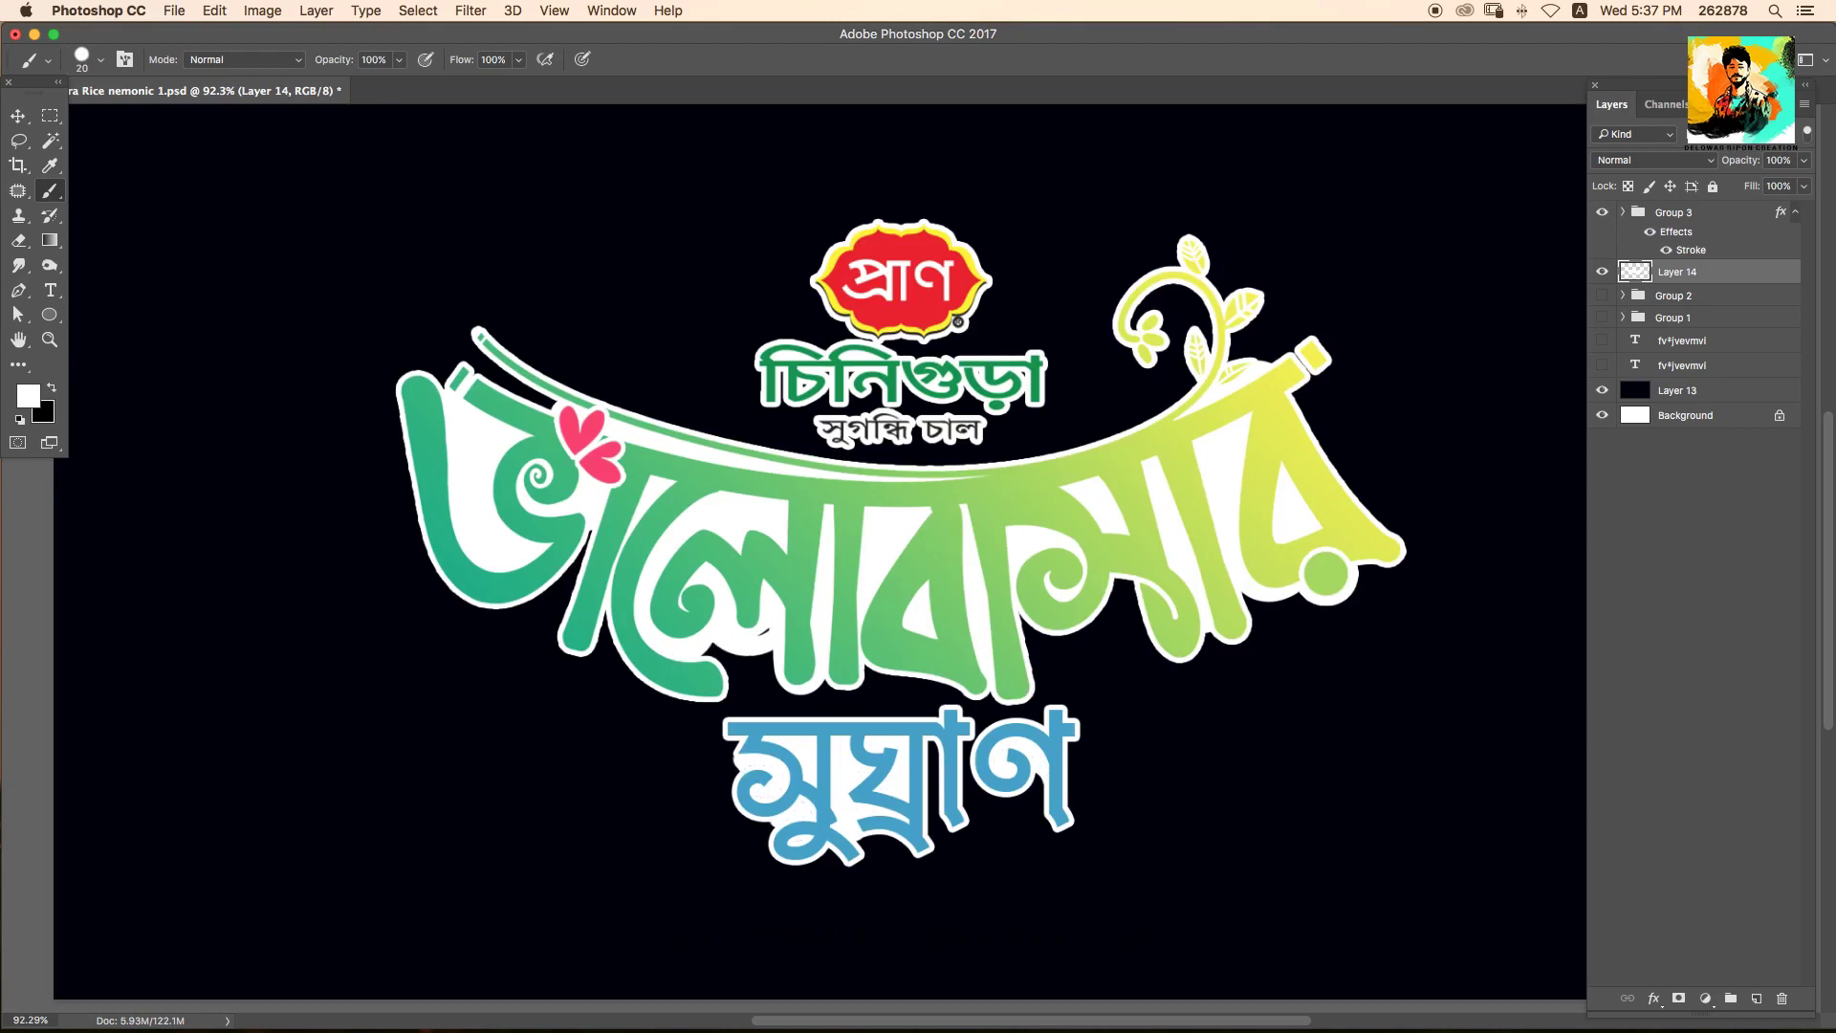
drag(742, 636, 770, 679)
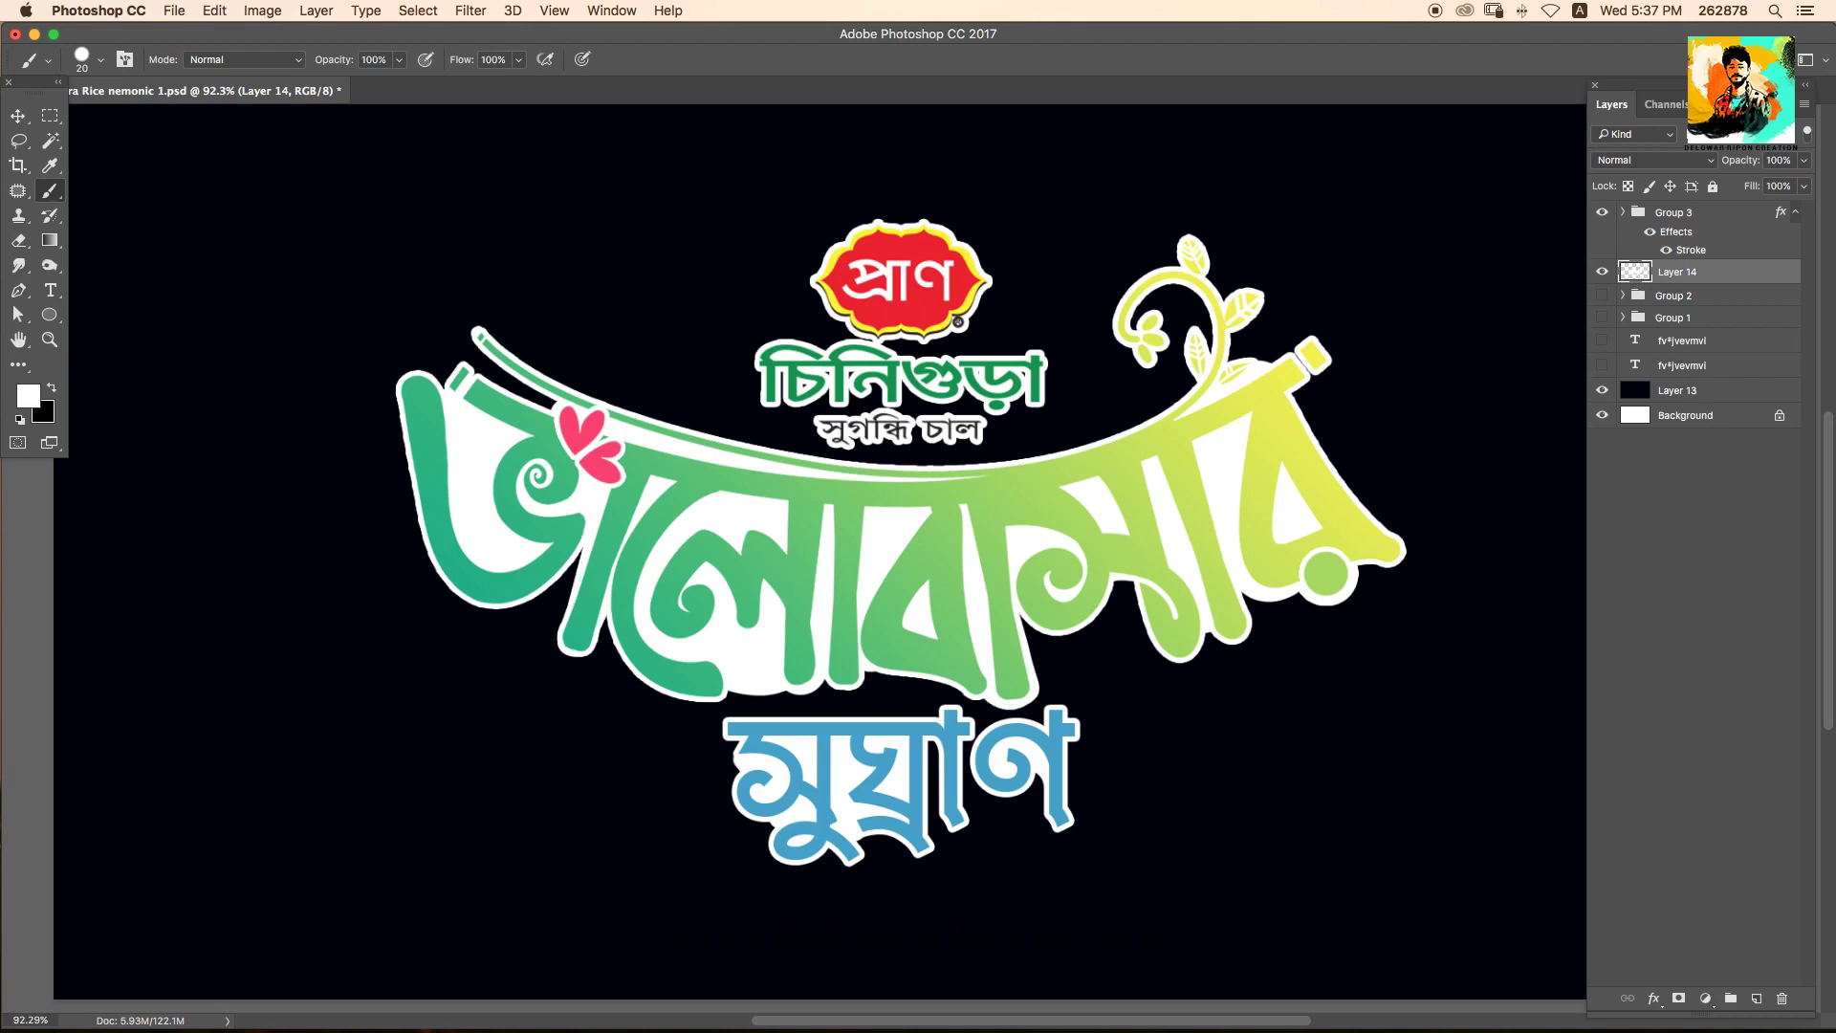
scroll(541, 468, up, 3)
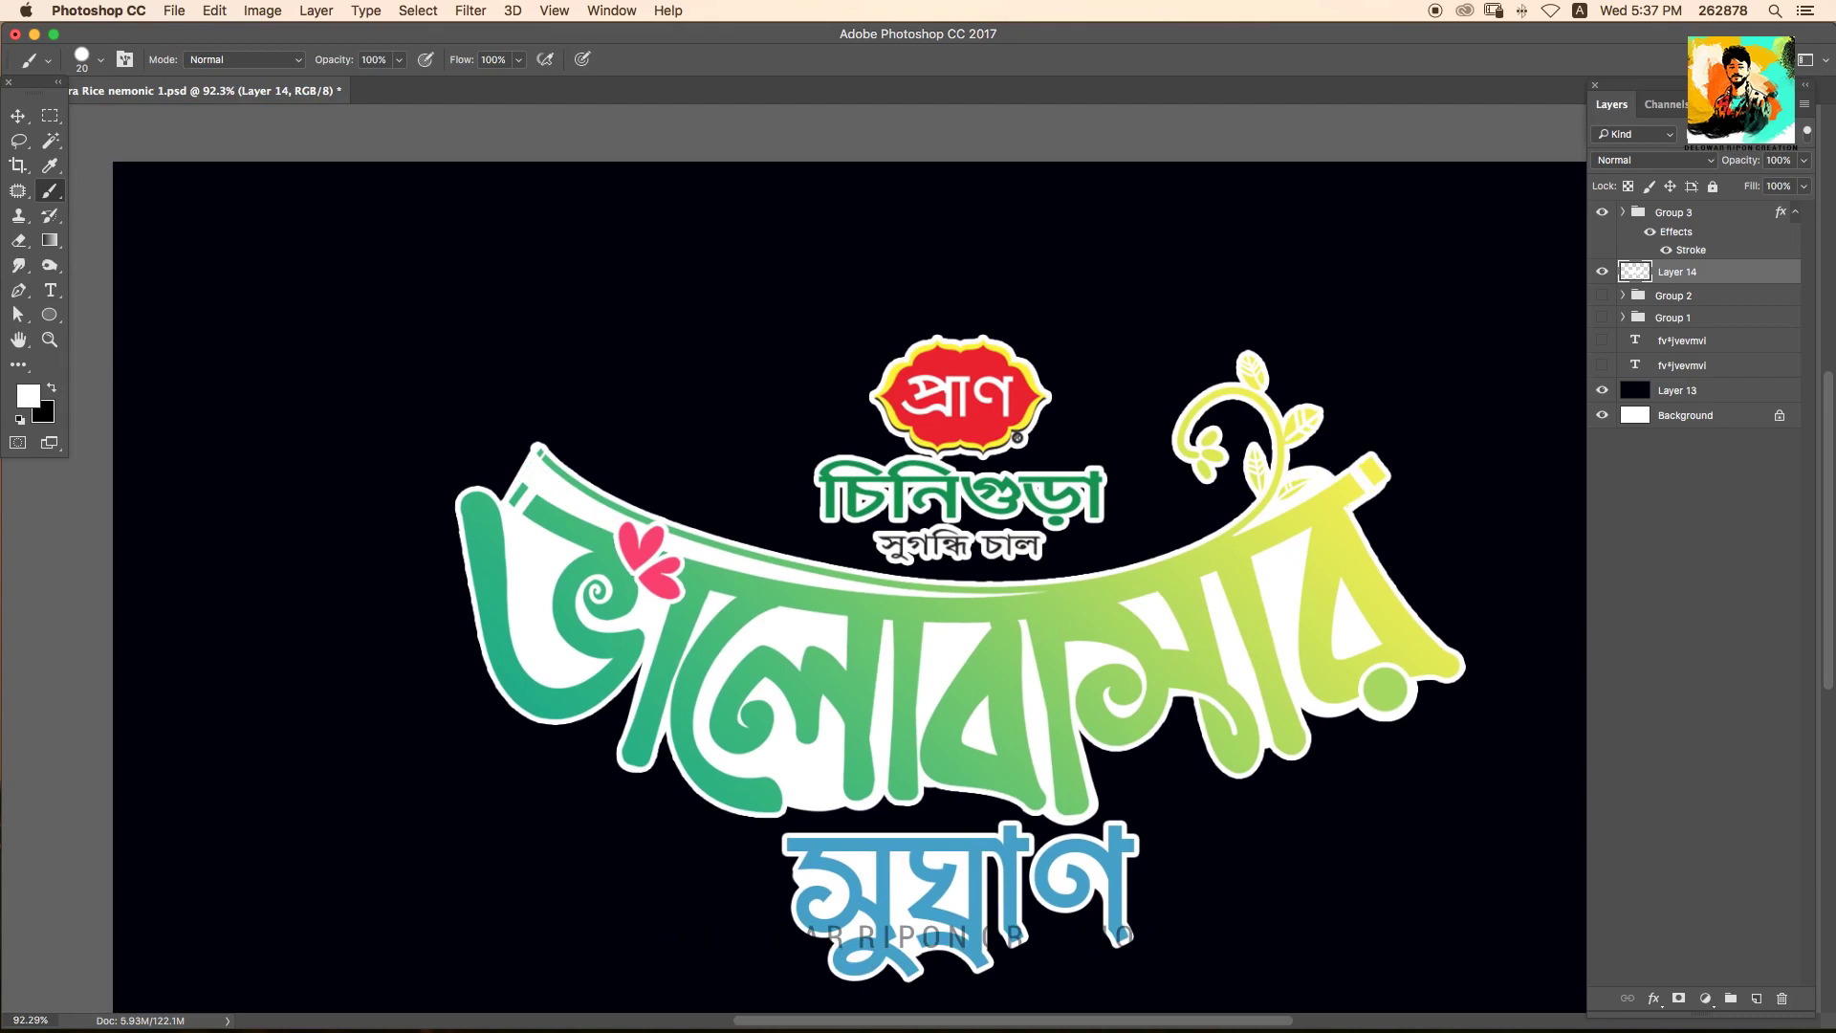
scroll(849, 587, down, 5)
scroll(850, 587, up, 8)
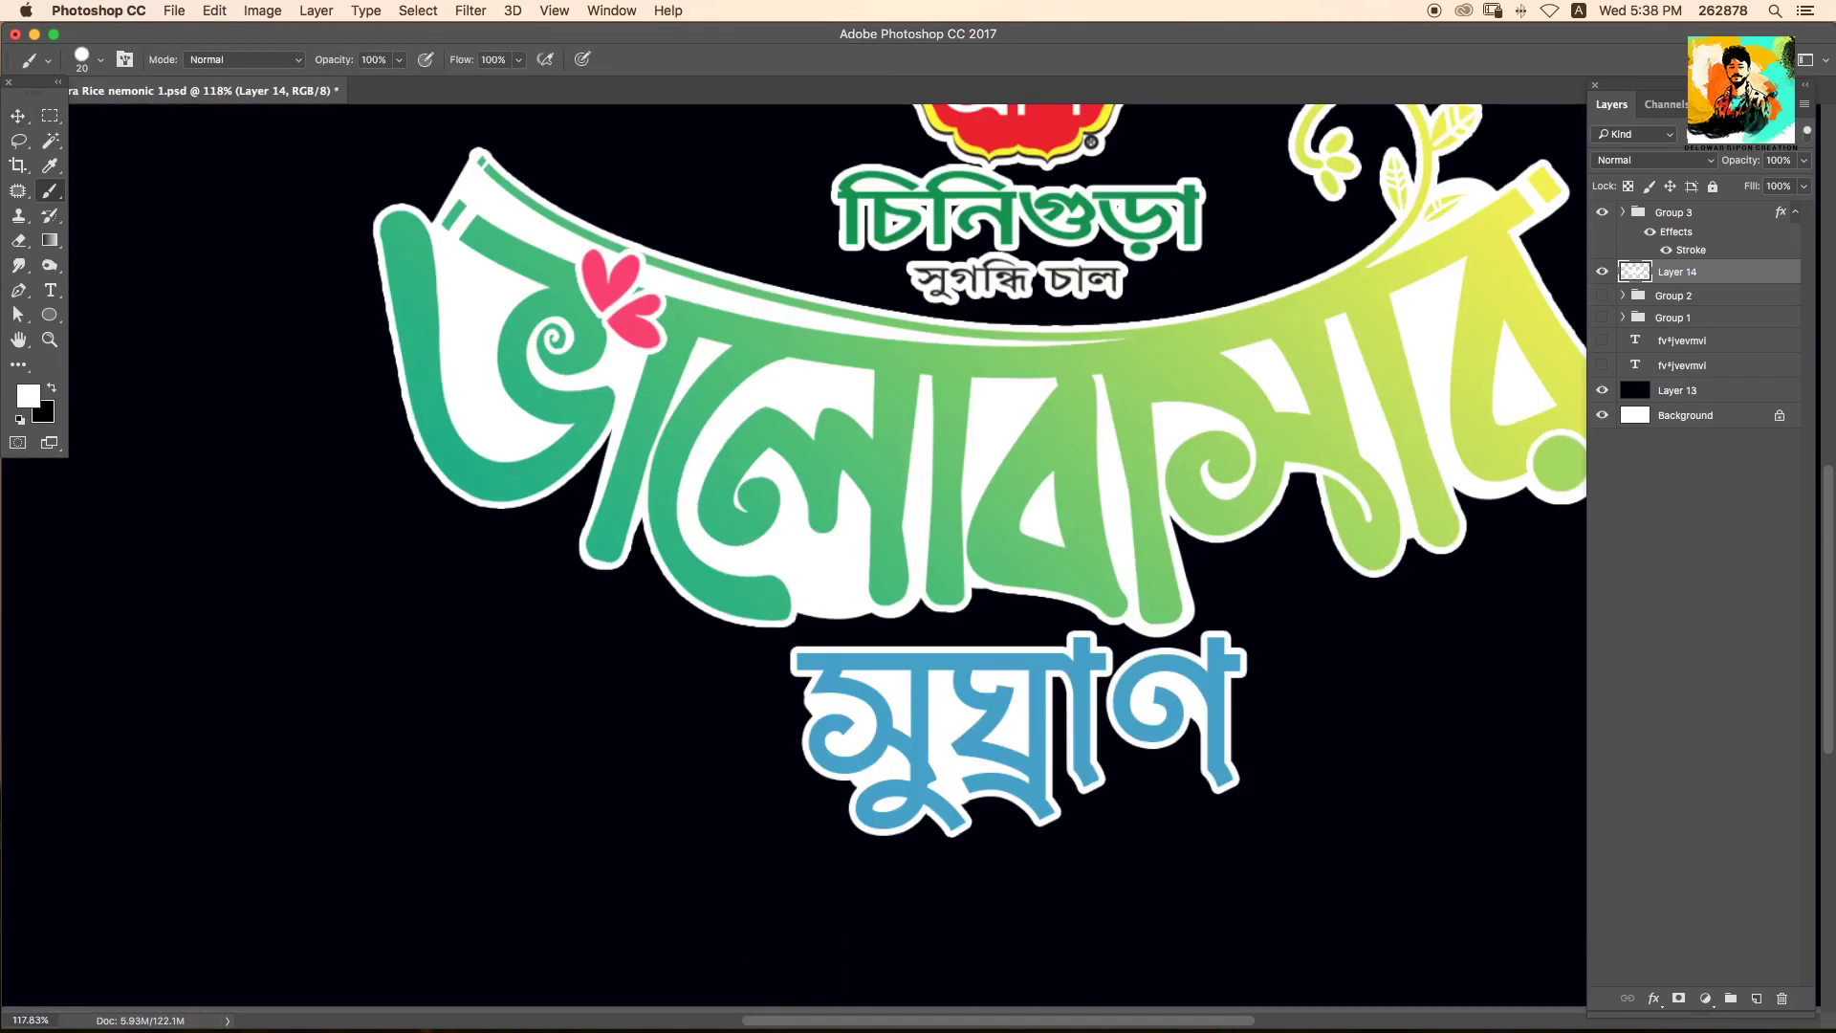
key(bracketright)
key(bracketright)
key(bracketright)
drag(799, 631, 1186, 655)
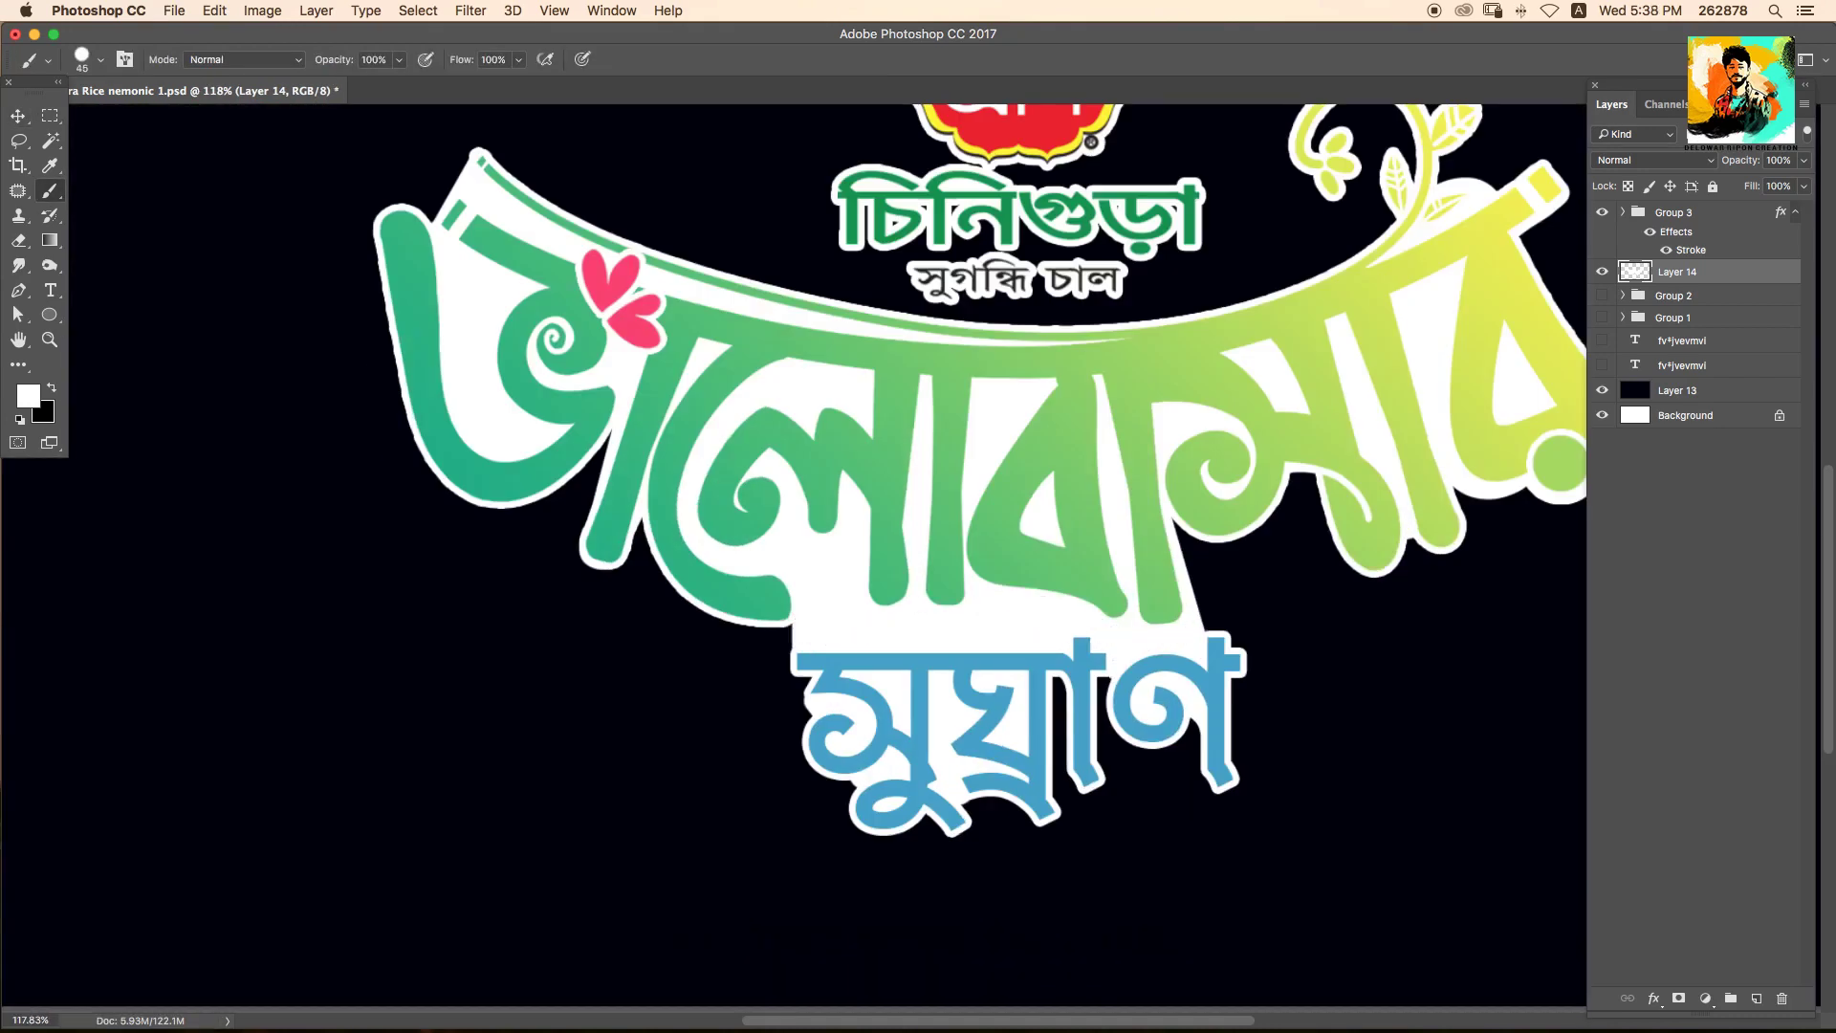
drag(1059, 684, 1063, 791)
Fill the remaining subtitle gaps and the dark gap right of the lettering with white.
key(bracketleft)
key(bracketleft)
key(bracketleft)
mouse_move(1111, 699)
mouse_down()
mouse_move(1114, 754)
mouse_move(1191, 770)
mouse_move(1124, 790)
mouse_up()
key(super+z)
drag(1148, 722, 1214, 786)
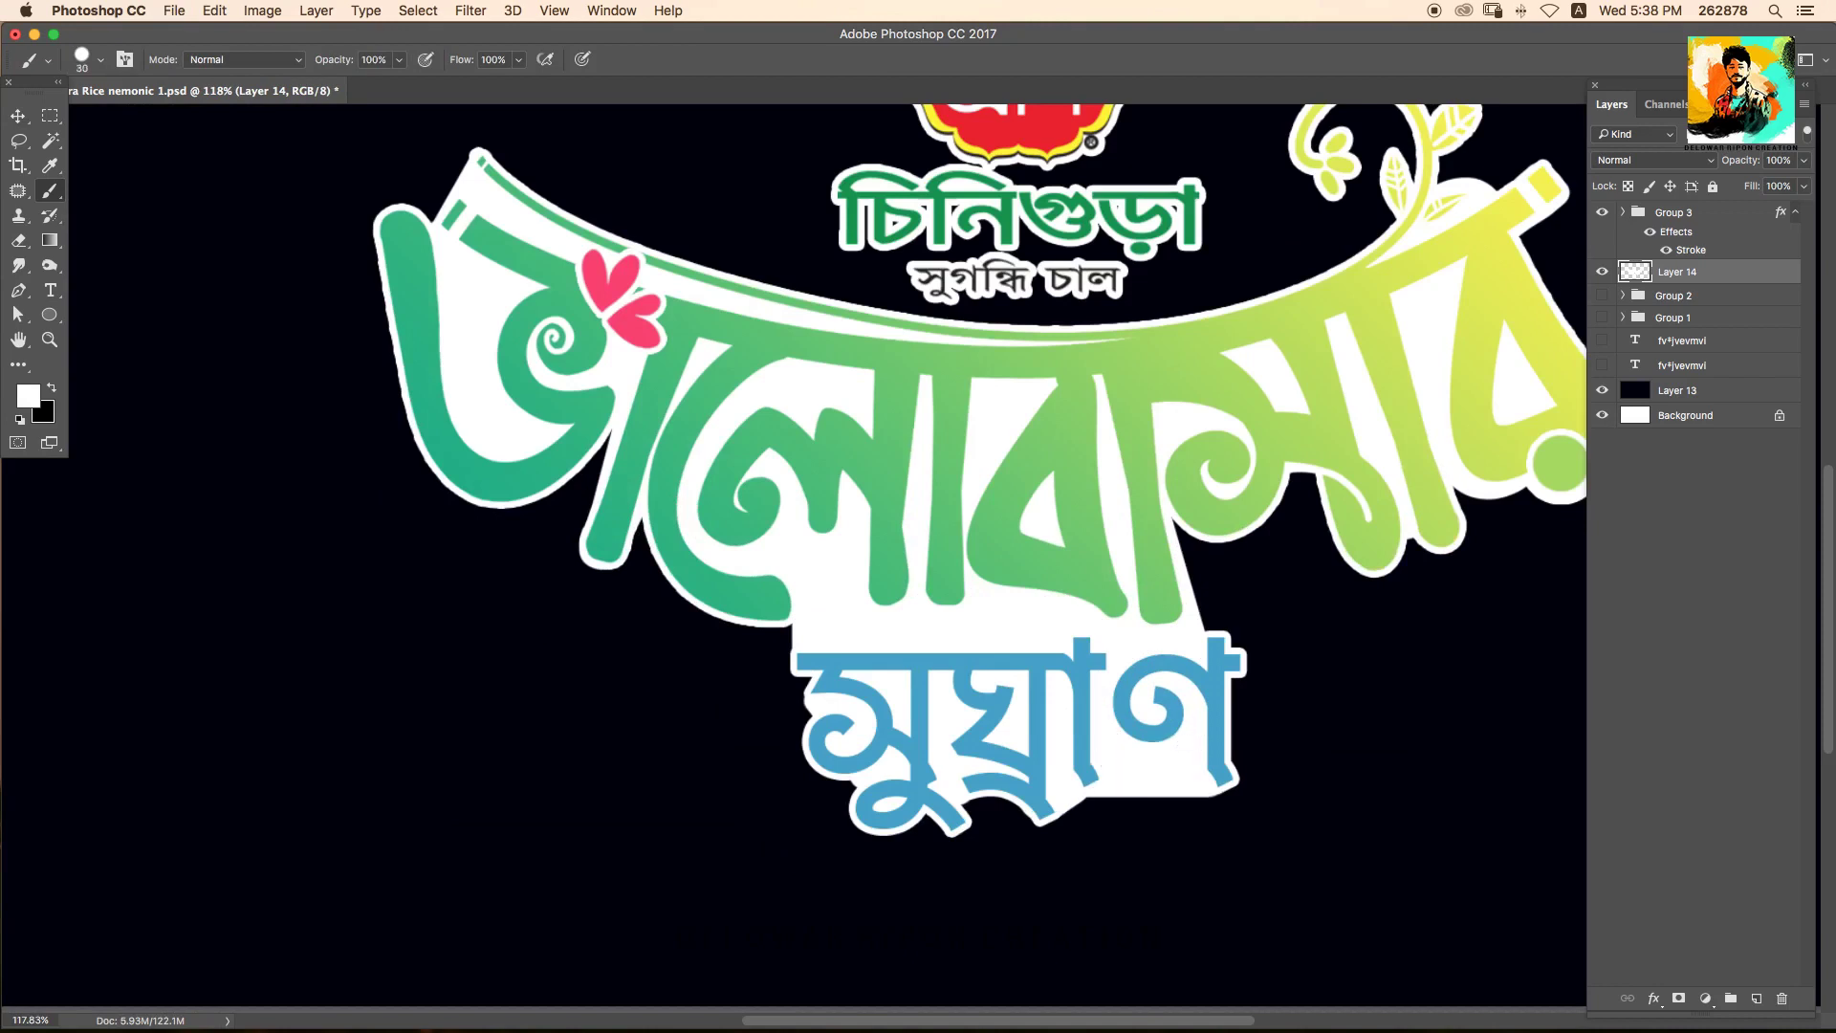
drag(798, 631, 799, 741)
key(bracketright)
key(bracketright)
drag(1200, 622, 1291, 488)
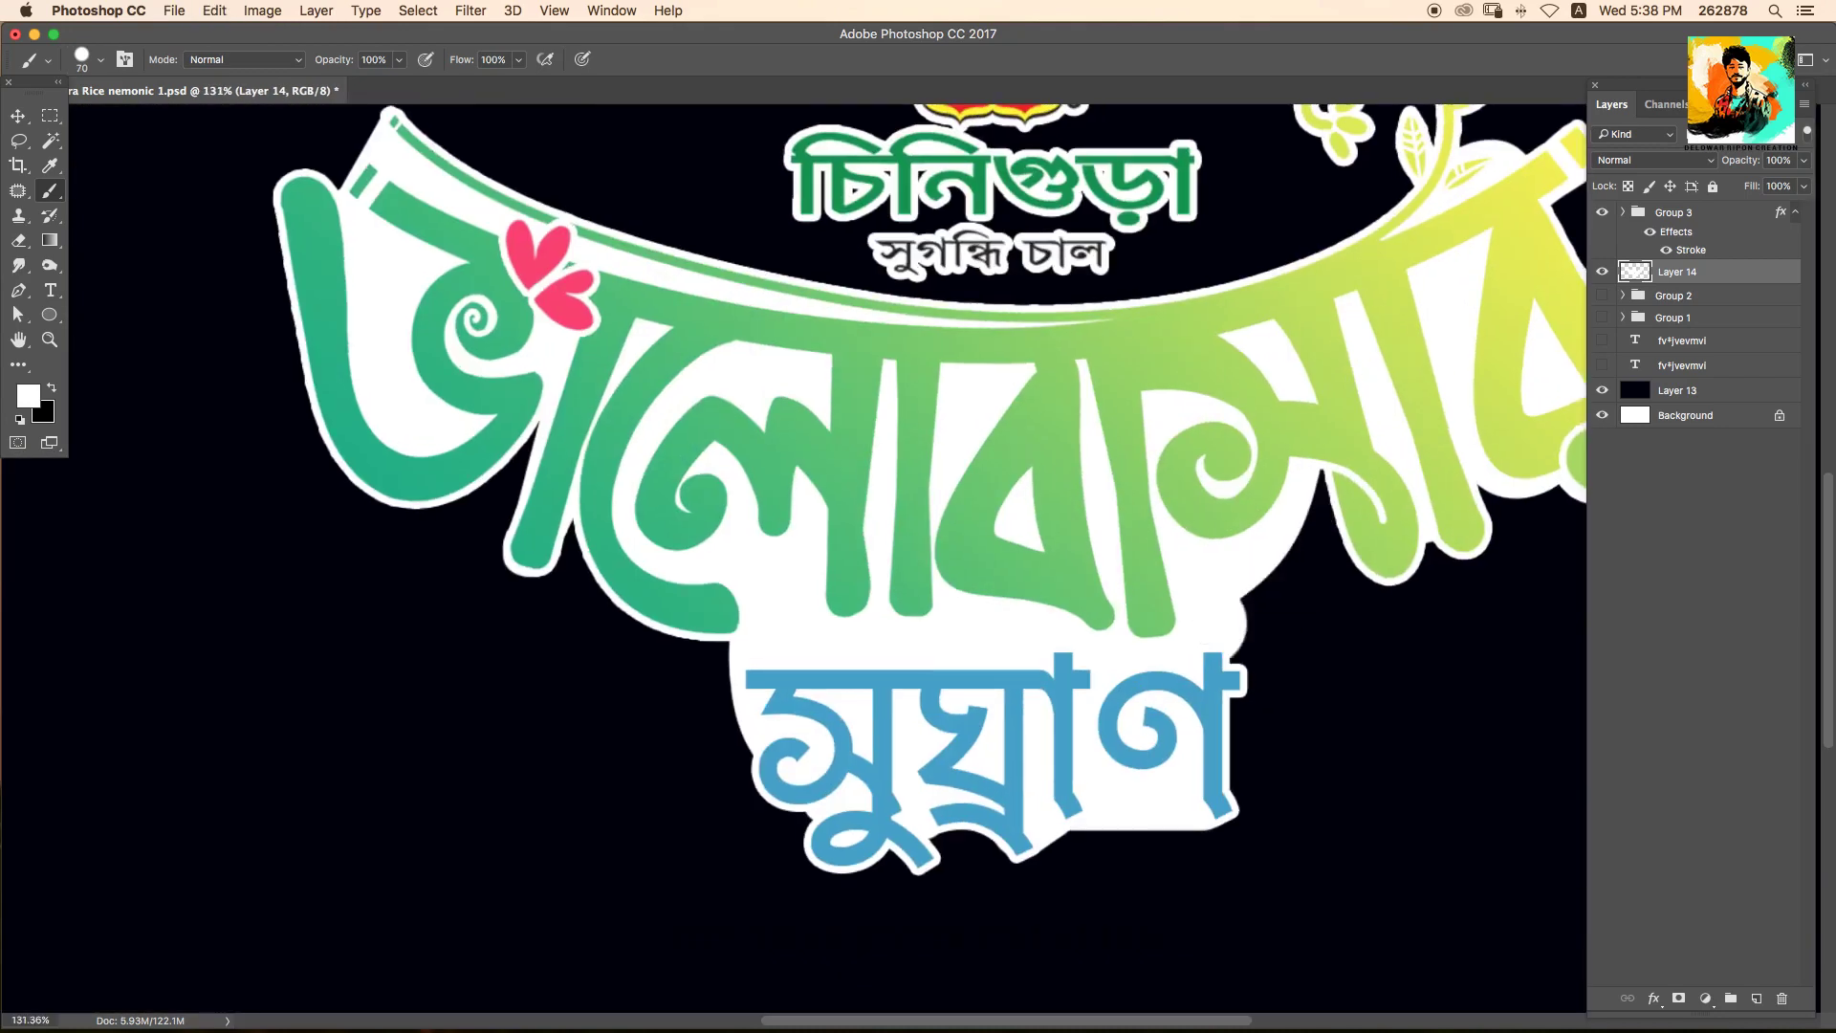
key(super+0)
Group Group 3 and Layer 14 into a group named Typography.
key(v)
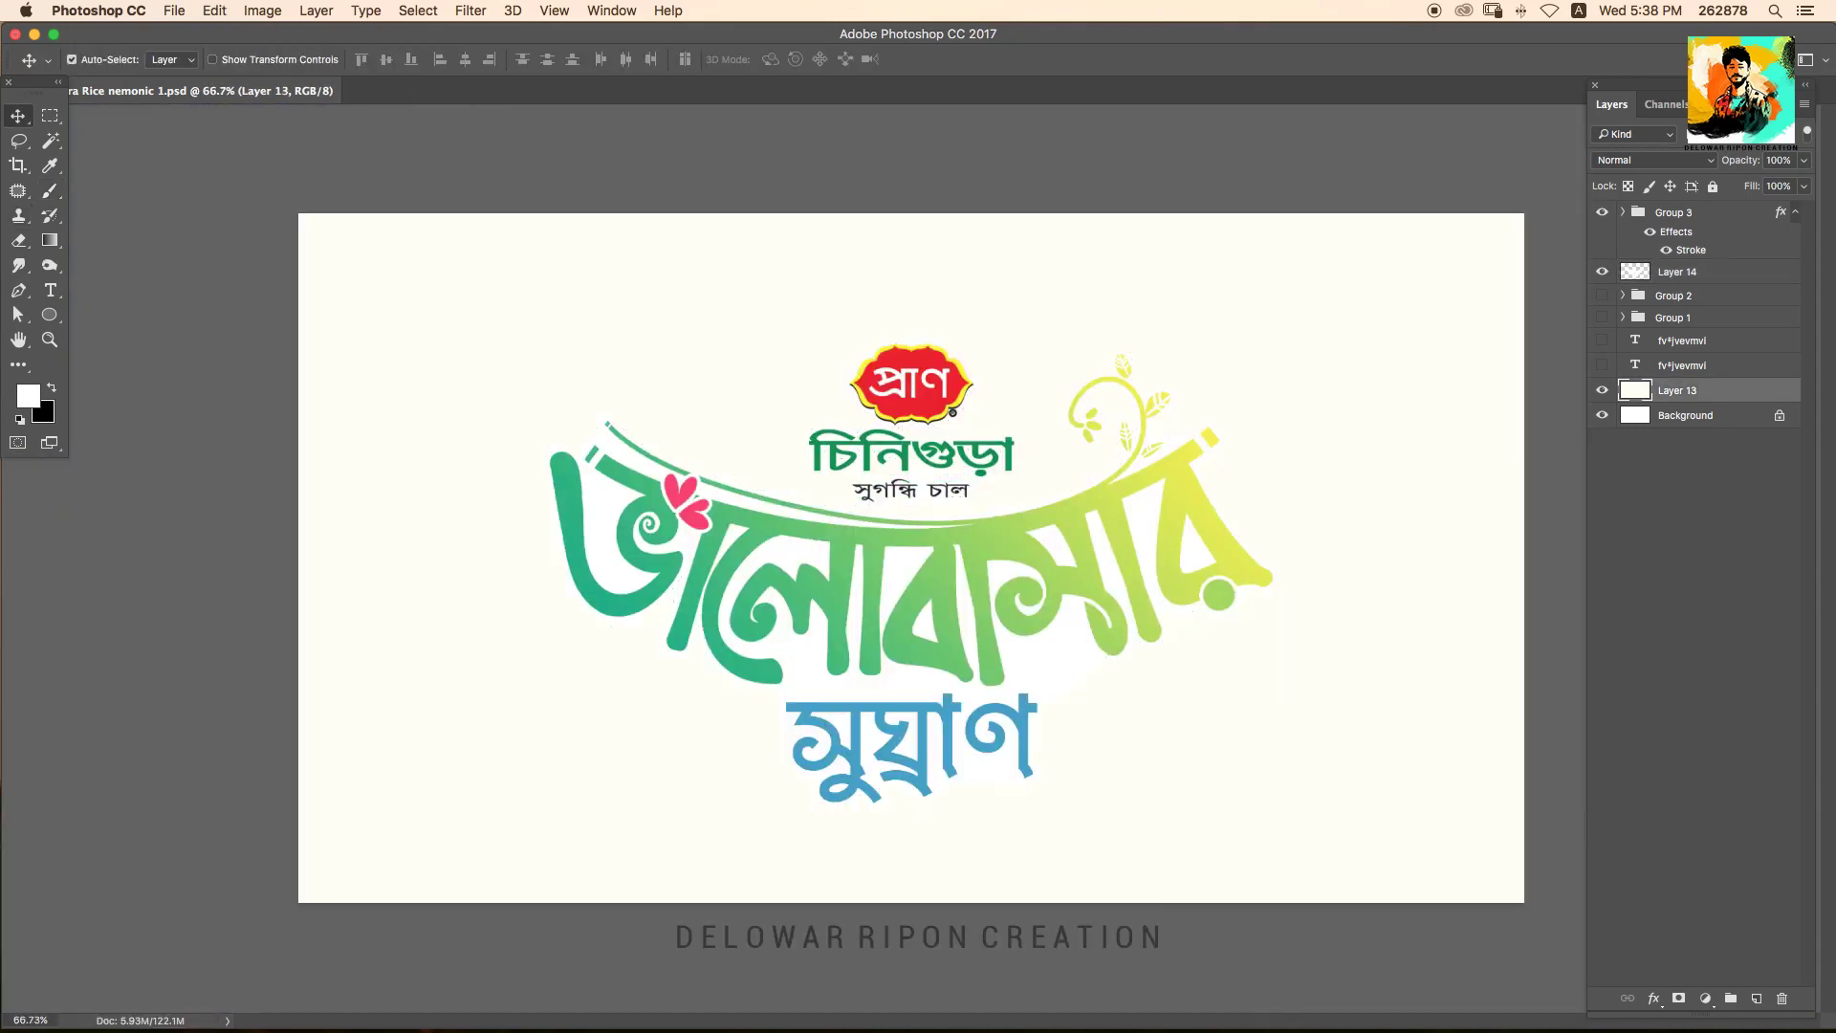
key(super+i)
click(1678, 271)
shift+click(1674, 212)
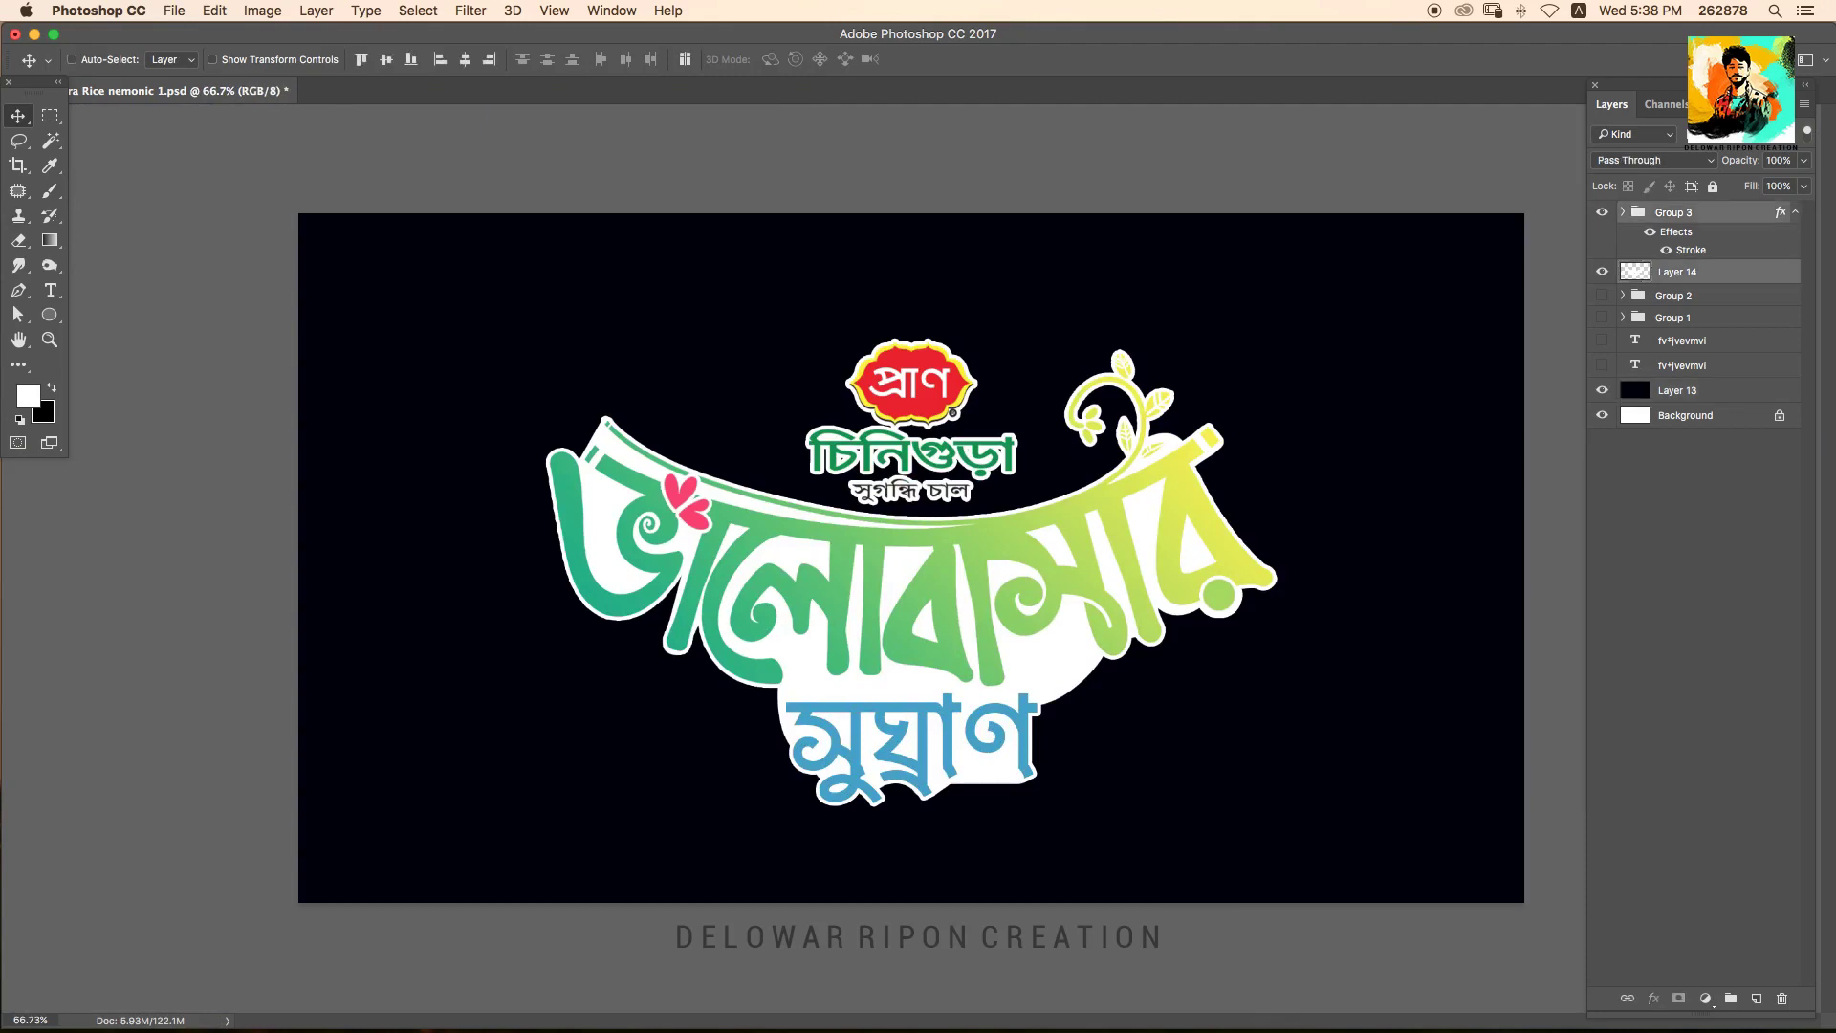
key(super+g)
double_click(1674, 212)
text(T)
text(hy)
key(Return)
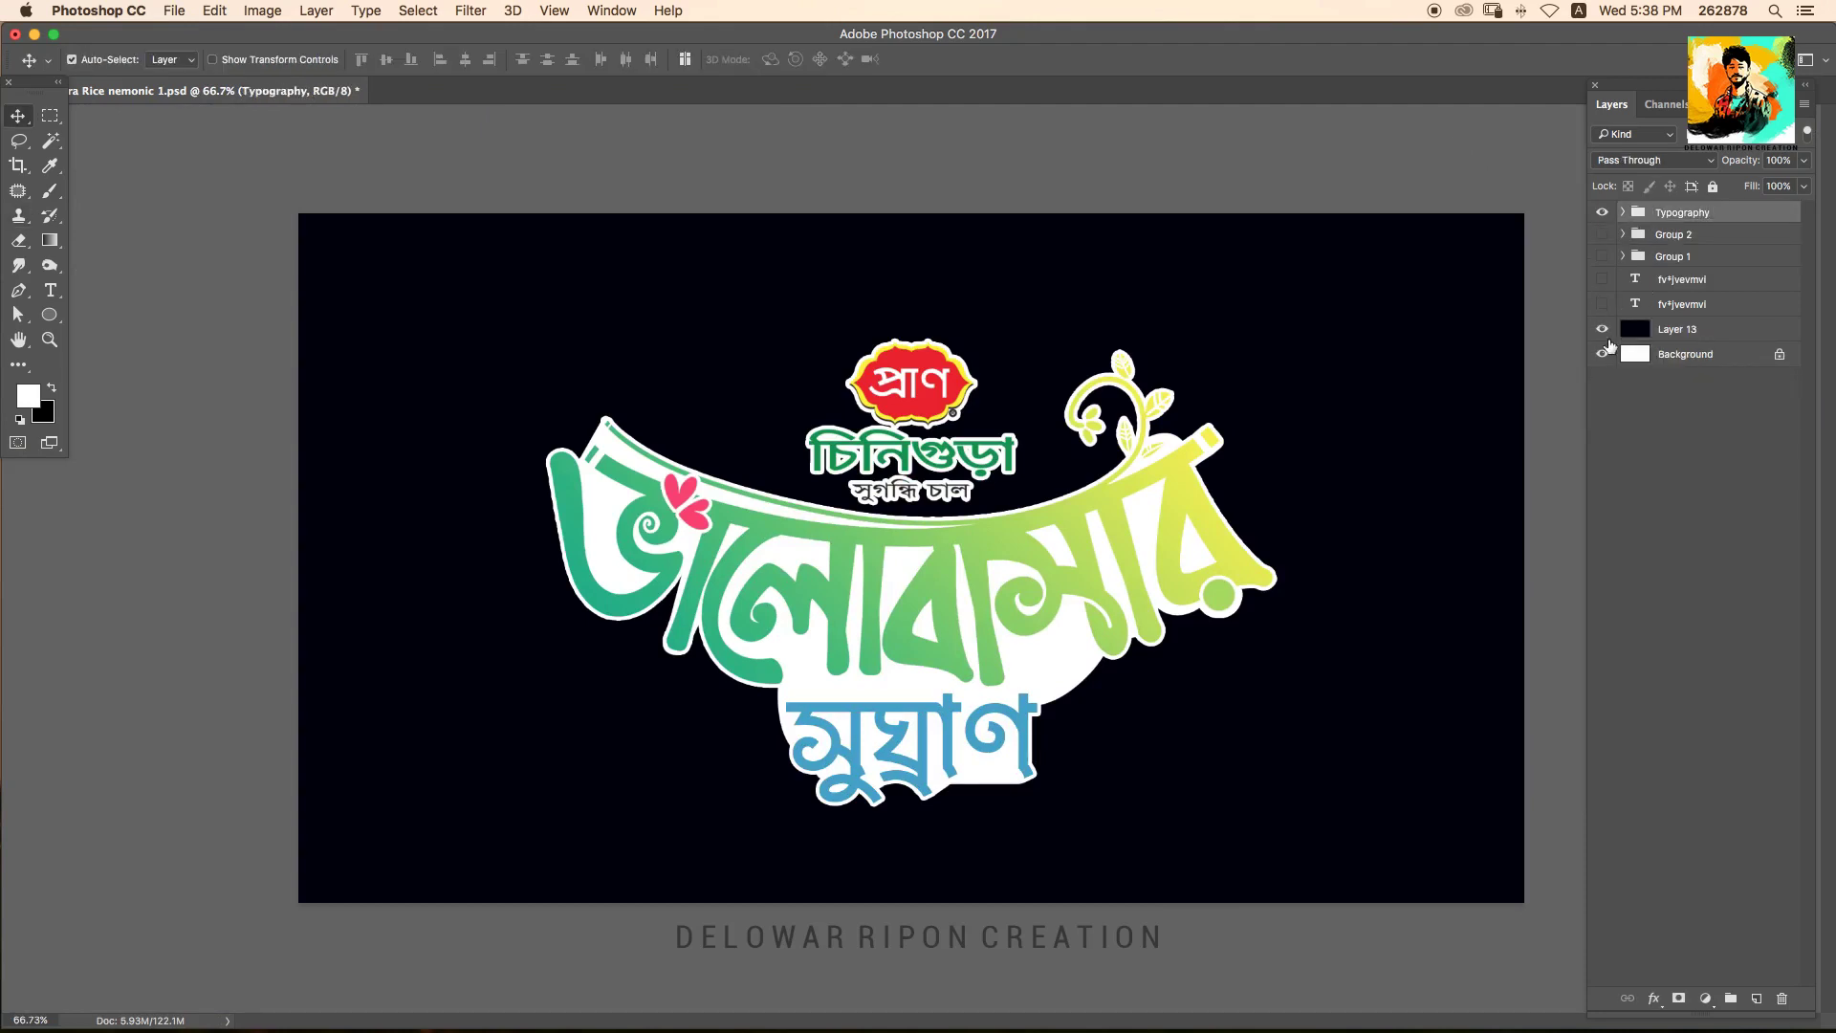
Recolour Layer 13 to cream with Hue/Saturation.
click(1618, 330)
click(1602, 329)
key(super+u)
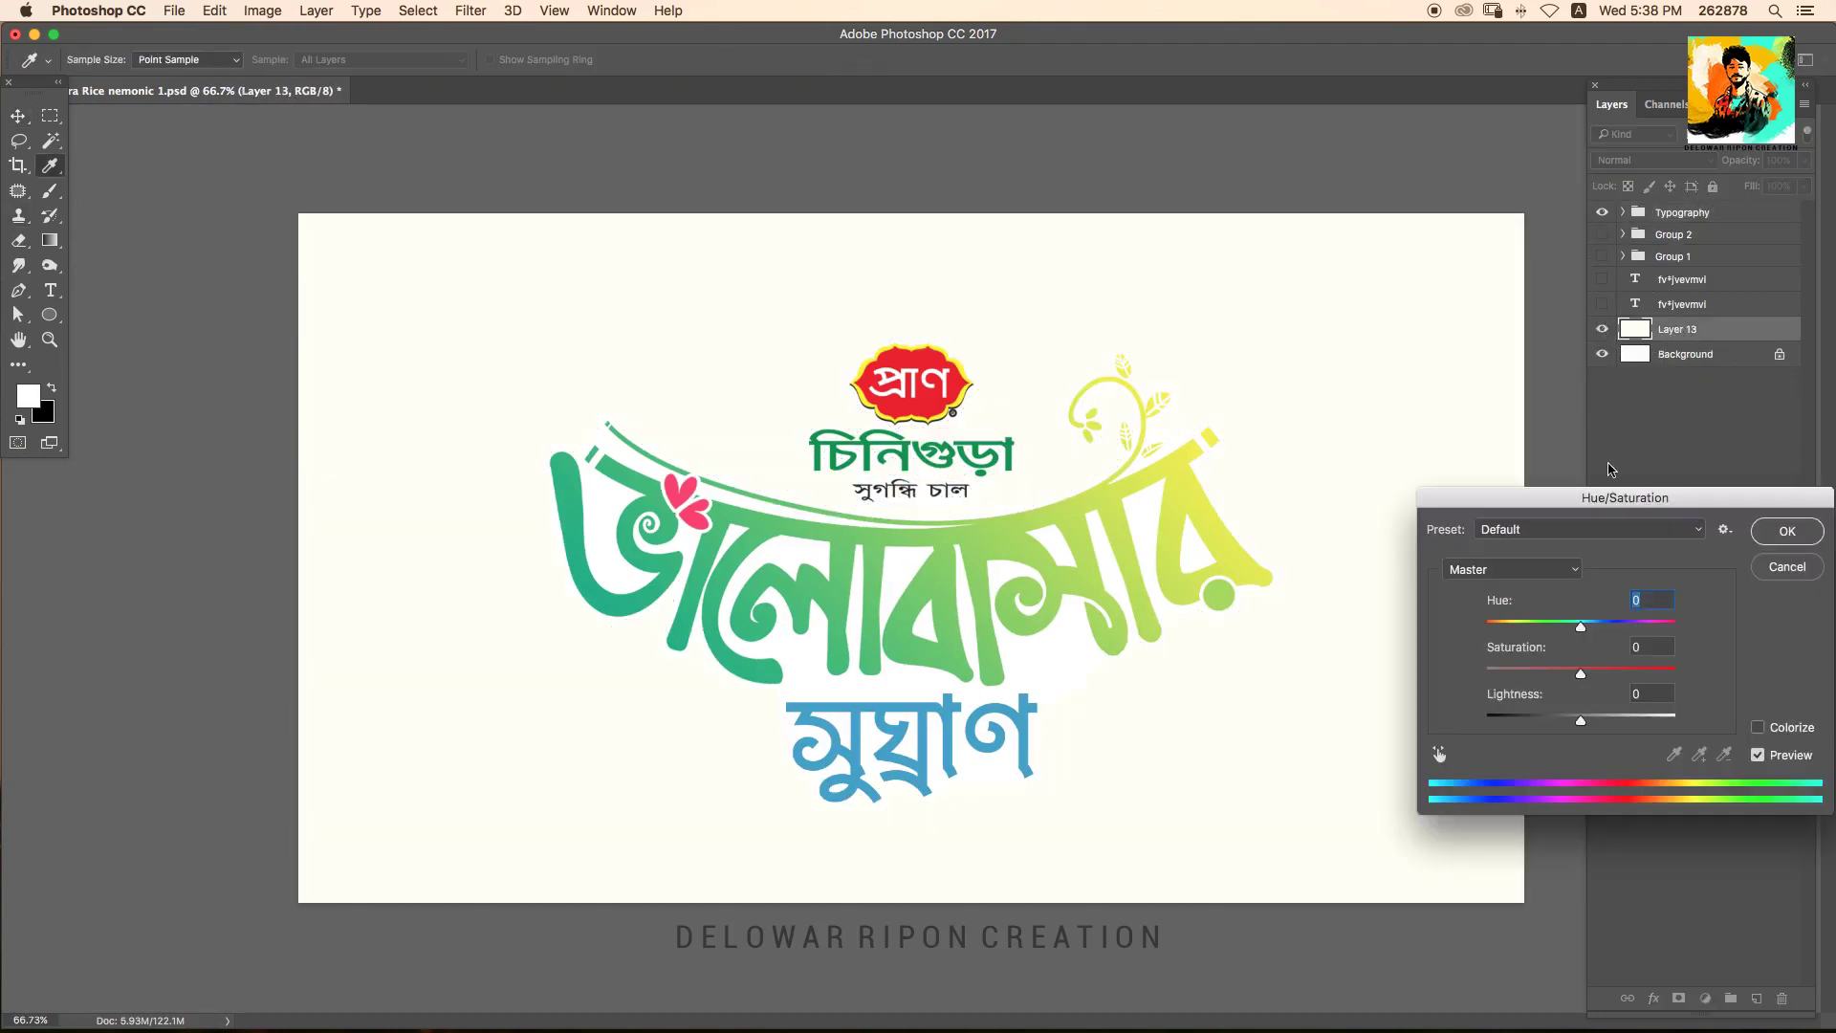
drag(1612, 724, 1626, 724)
key(Return)
On new Layer 15, fill a green strip along the bottom and draw a thin green line above it.
key(m)
key(super+shift+alt+n)
drag(286, 888, 1540, 905)
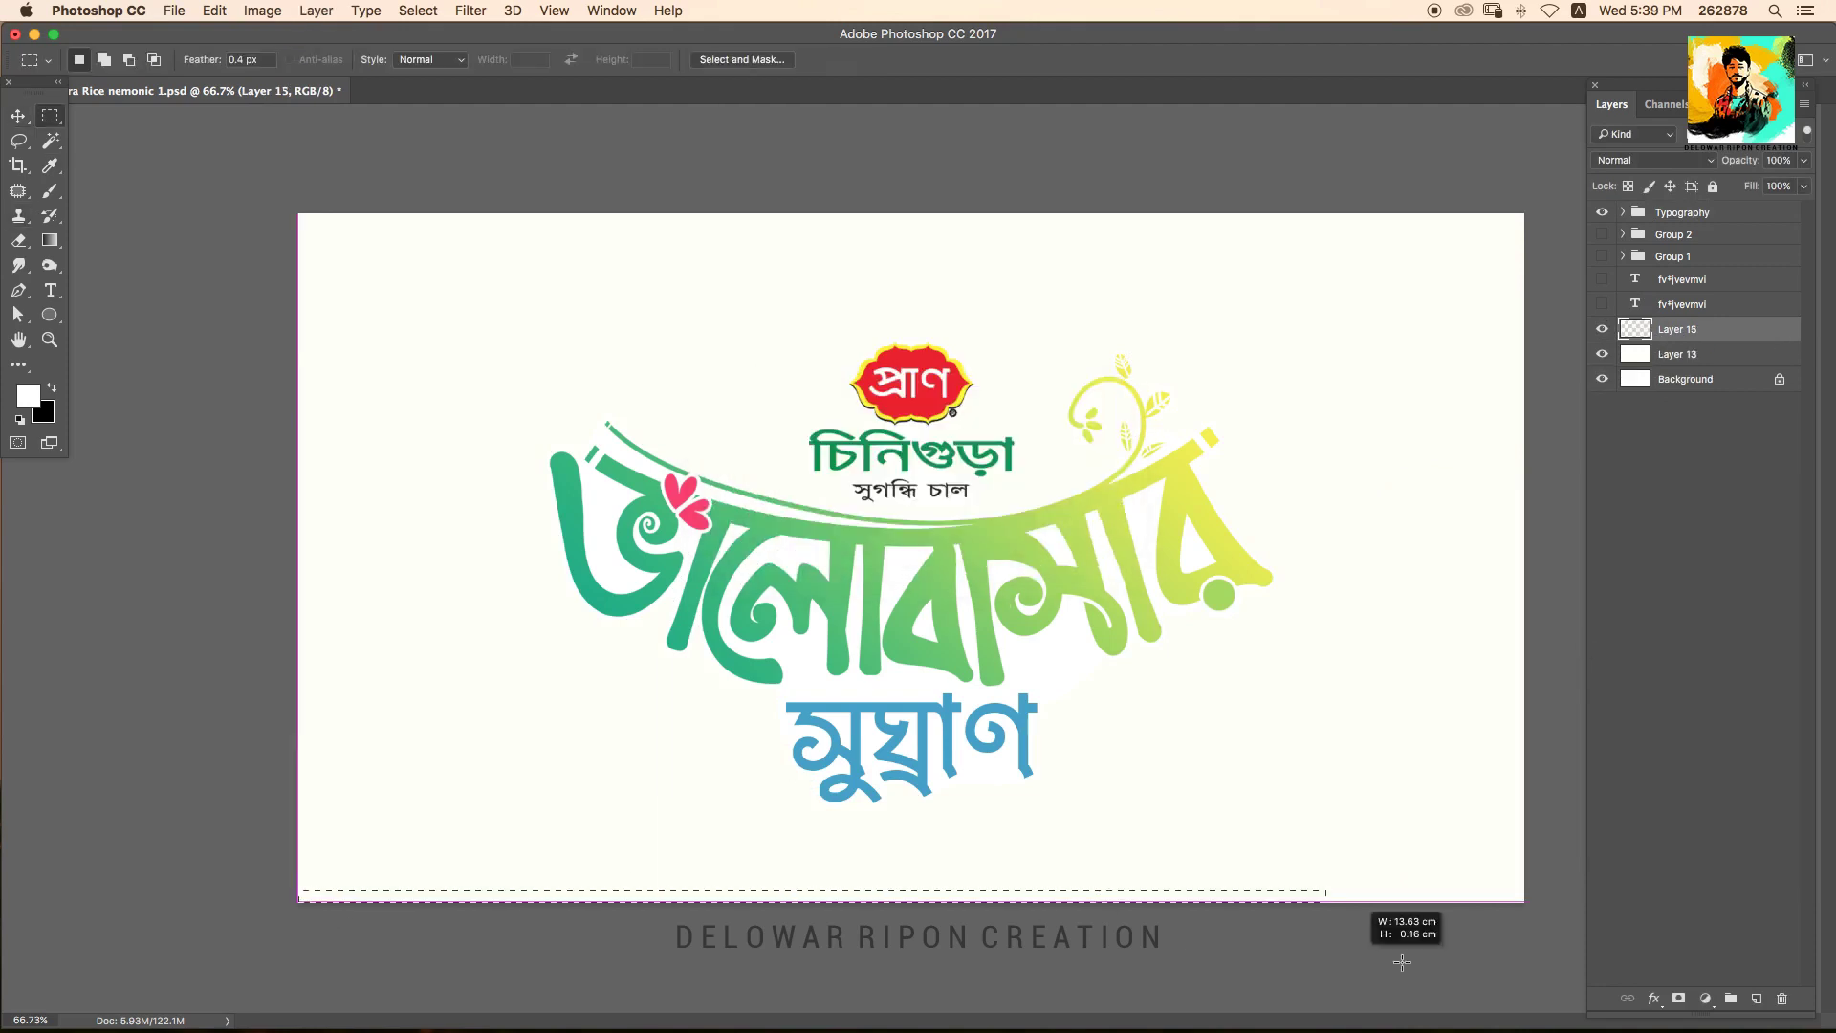
key(b)
alt+click(643, 478)
key(alt+BackSpace)
key(super+d)
key(bracketleft)
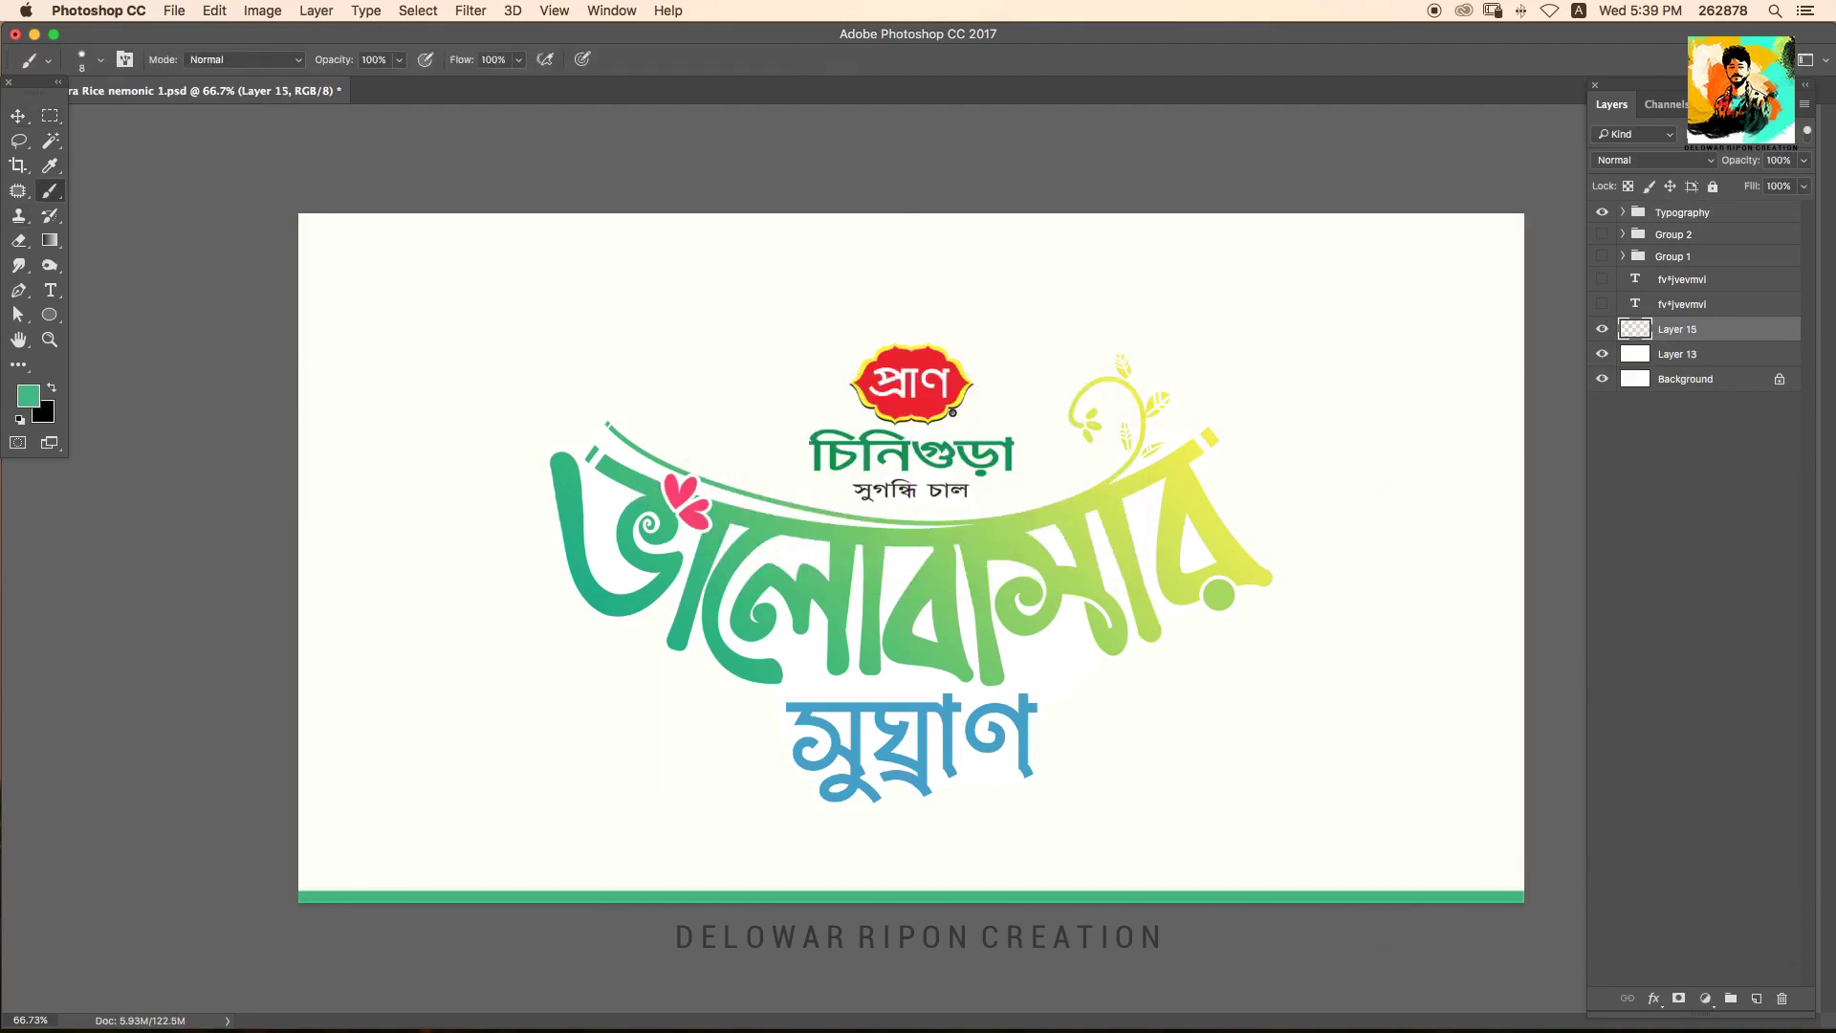
mouse_move(301, 875)
mouse_down()
mouse_move(1242, 875)
mouse_move(1214, 876)
mouse_up()
Draw a green lasso leaf and erase white stripes through it.
key(l)
scroll(1238, 872, up, 3)
key(alt+BackSpace)
scroll(1311, 675, up, 3)
key(e)
scroll(1276, 726, up, 3)
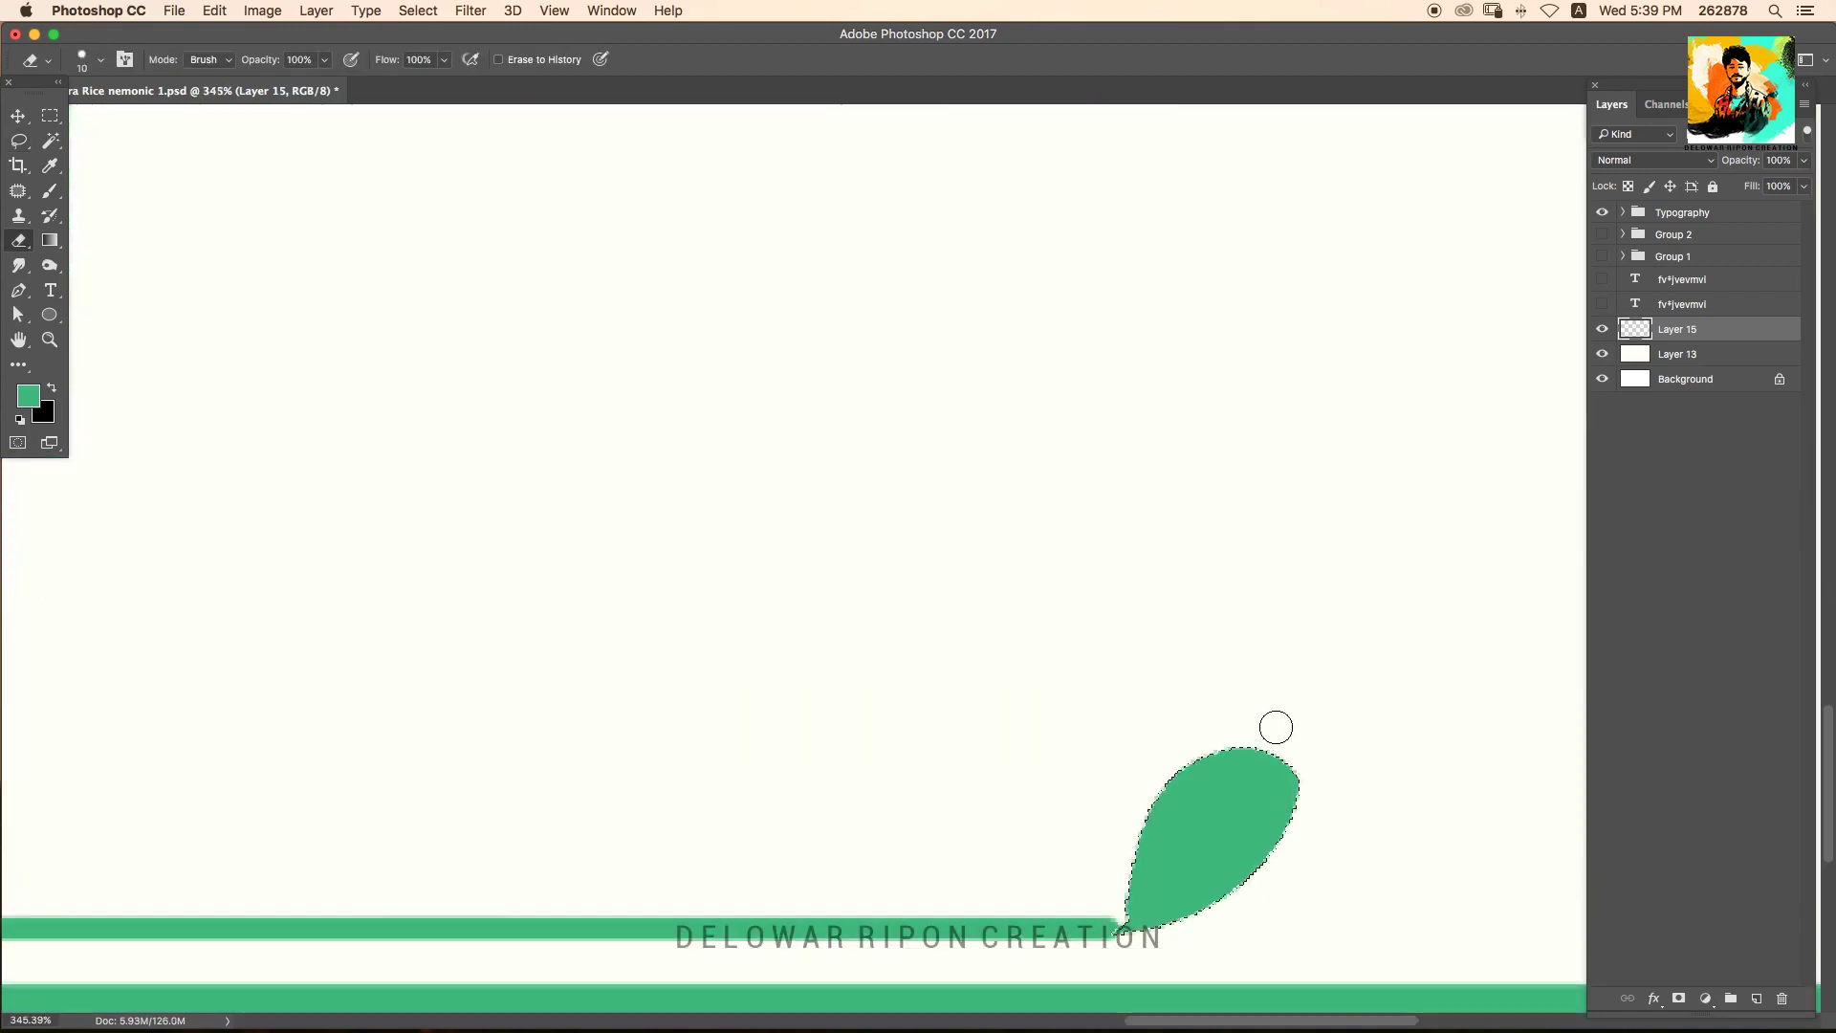
drag(1133, 920, 1291, 770)
drag(1154, 793, 1234, 842)
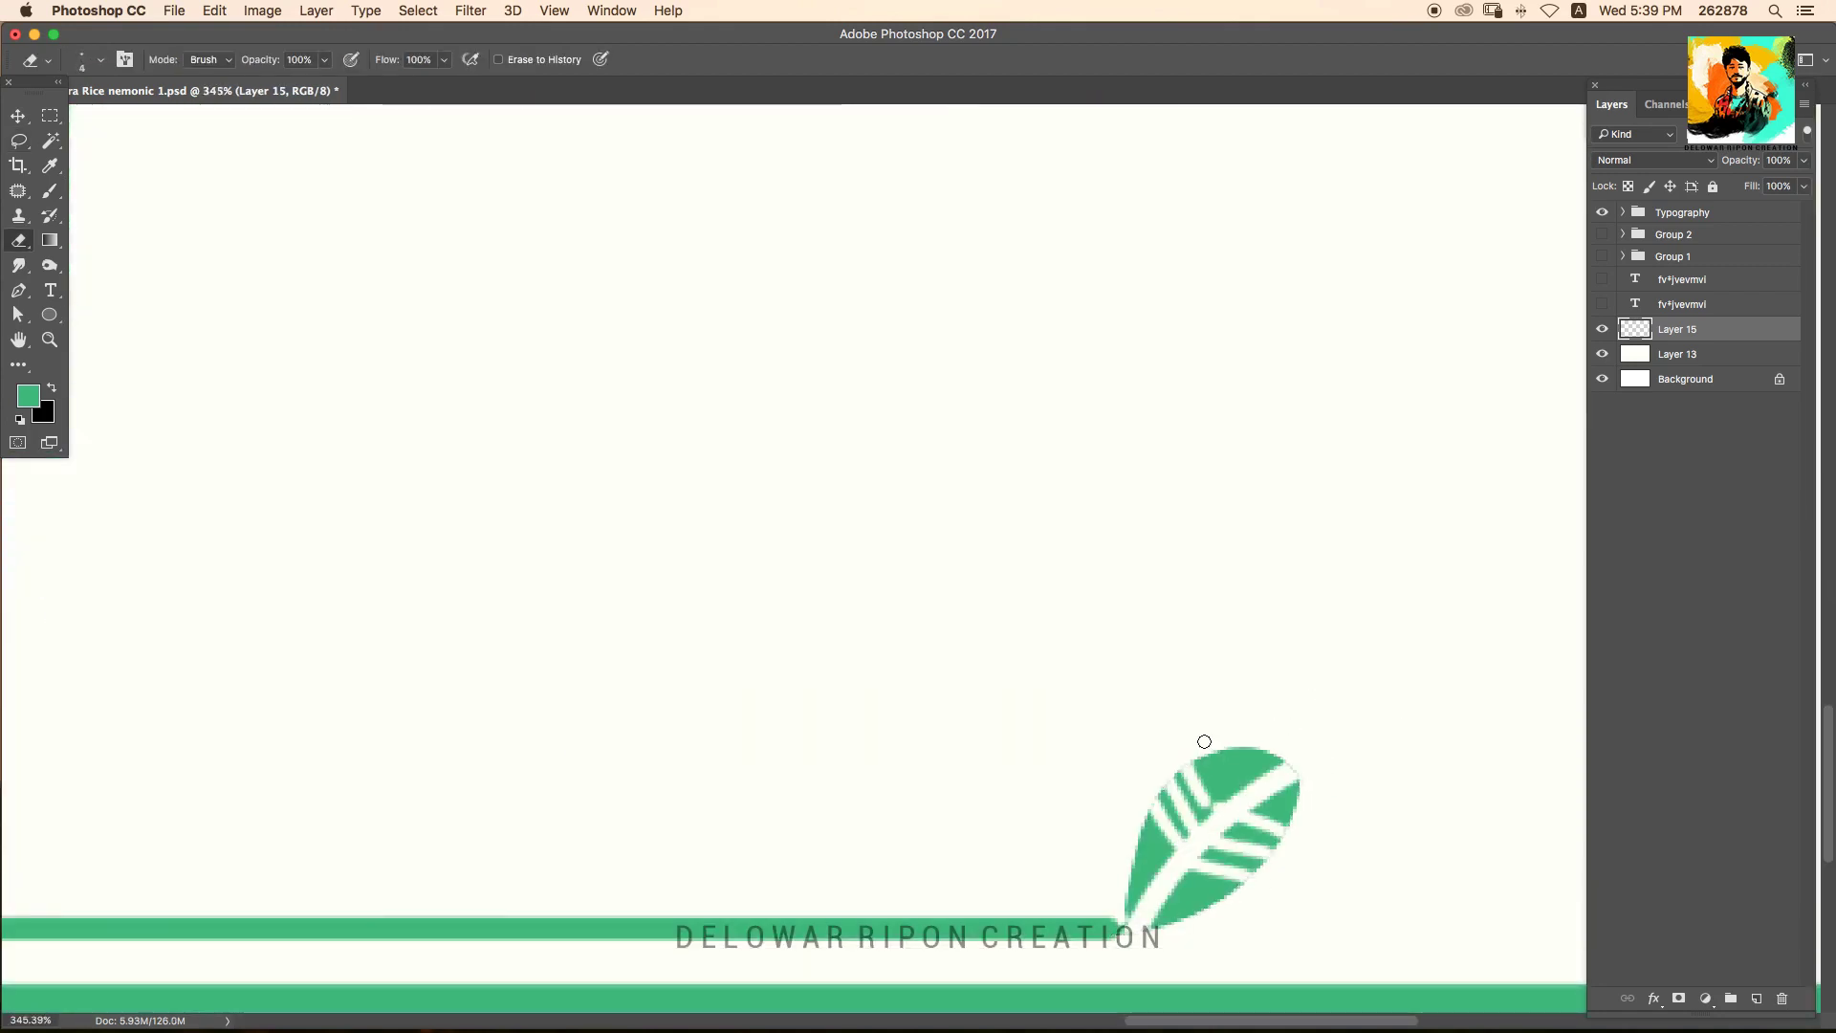
key(l)
key(d)
drag(1084, 738, 1117, 894)
Outline and fill two more green leaves at the lower right of the border.
drag(1339, 871, 1206, 670)
drag(1080, 760, 1162, 719)
key(i)
click(1138, 607)
key(alt+BackSpace)
key(e)
key(ctrl+d)
scroll(1244, 624, down, 3)
Set a fine-tipped brush, review the leaf border, and reset default colours.
key(b)
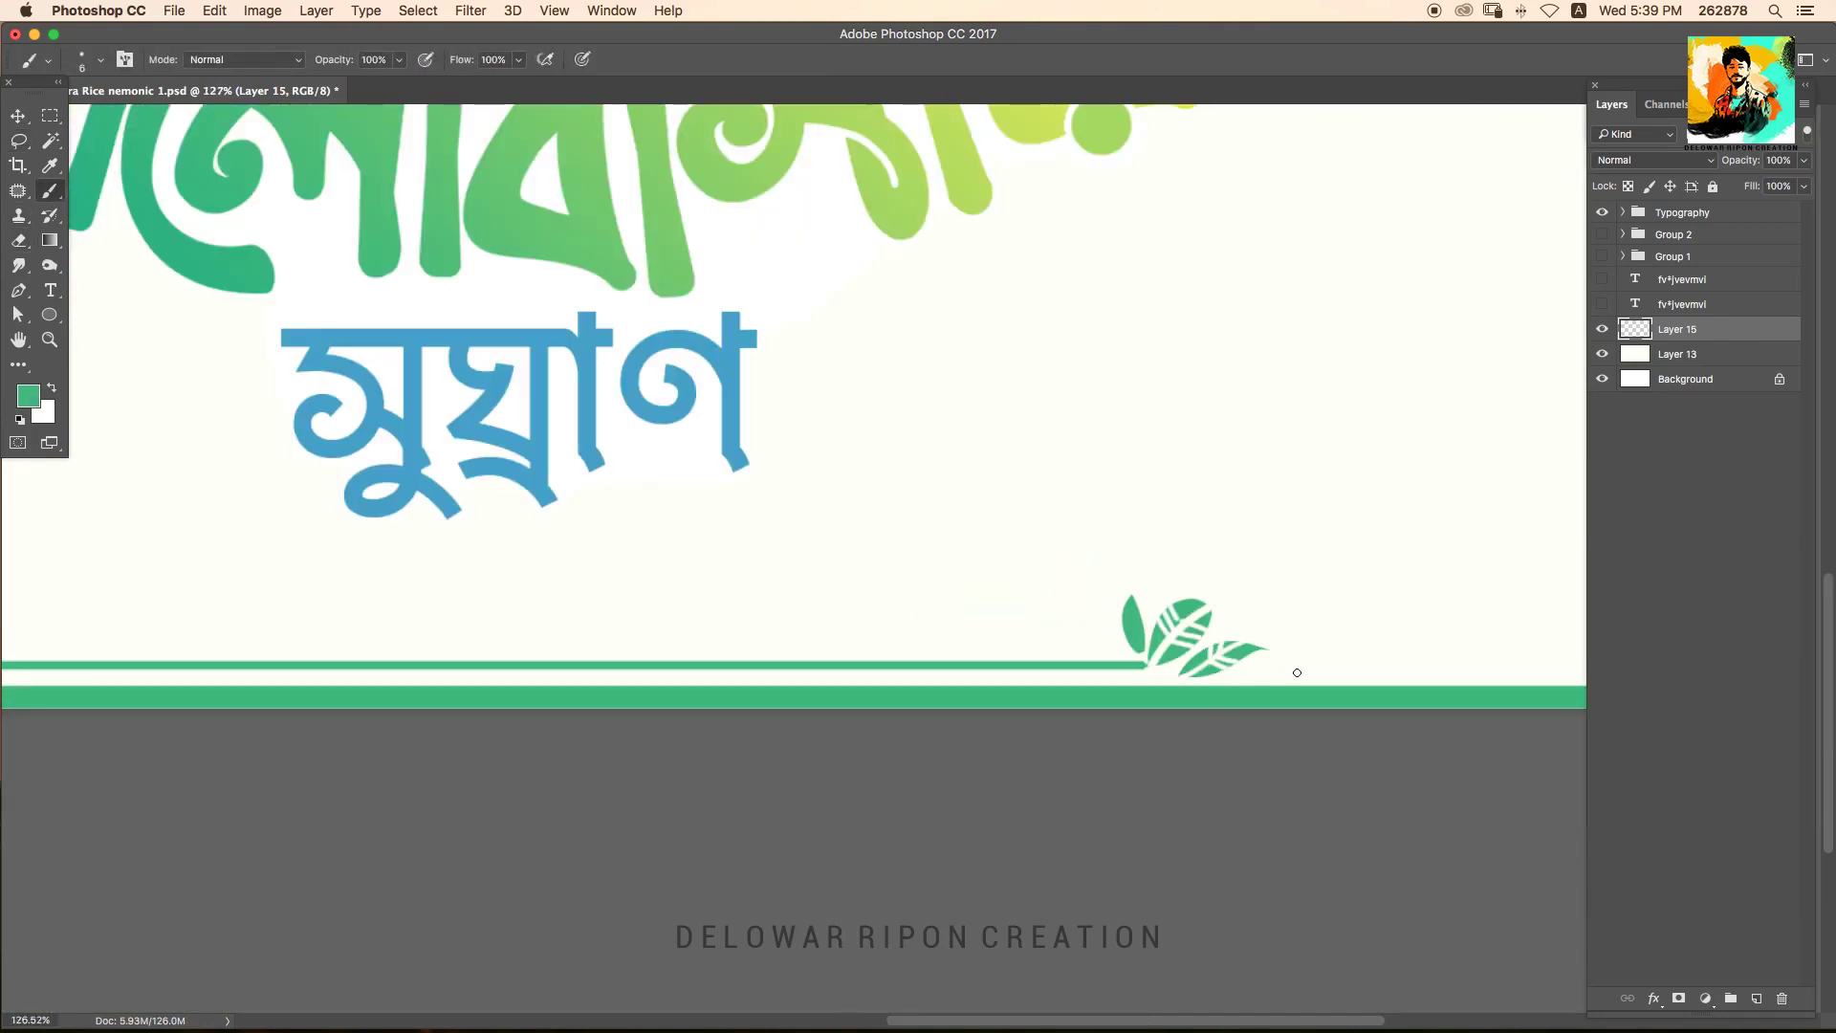
scroll(1121, 636, up, 5)
key(bracketleft)
key(bracketleft)
key(bracketleft)
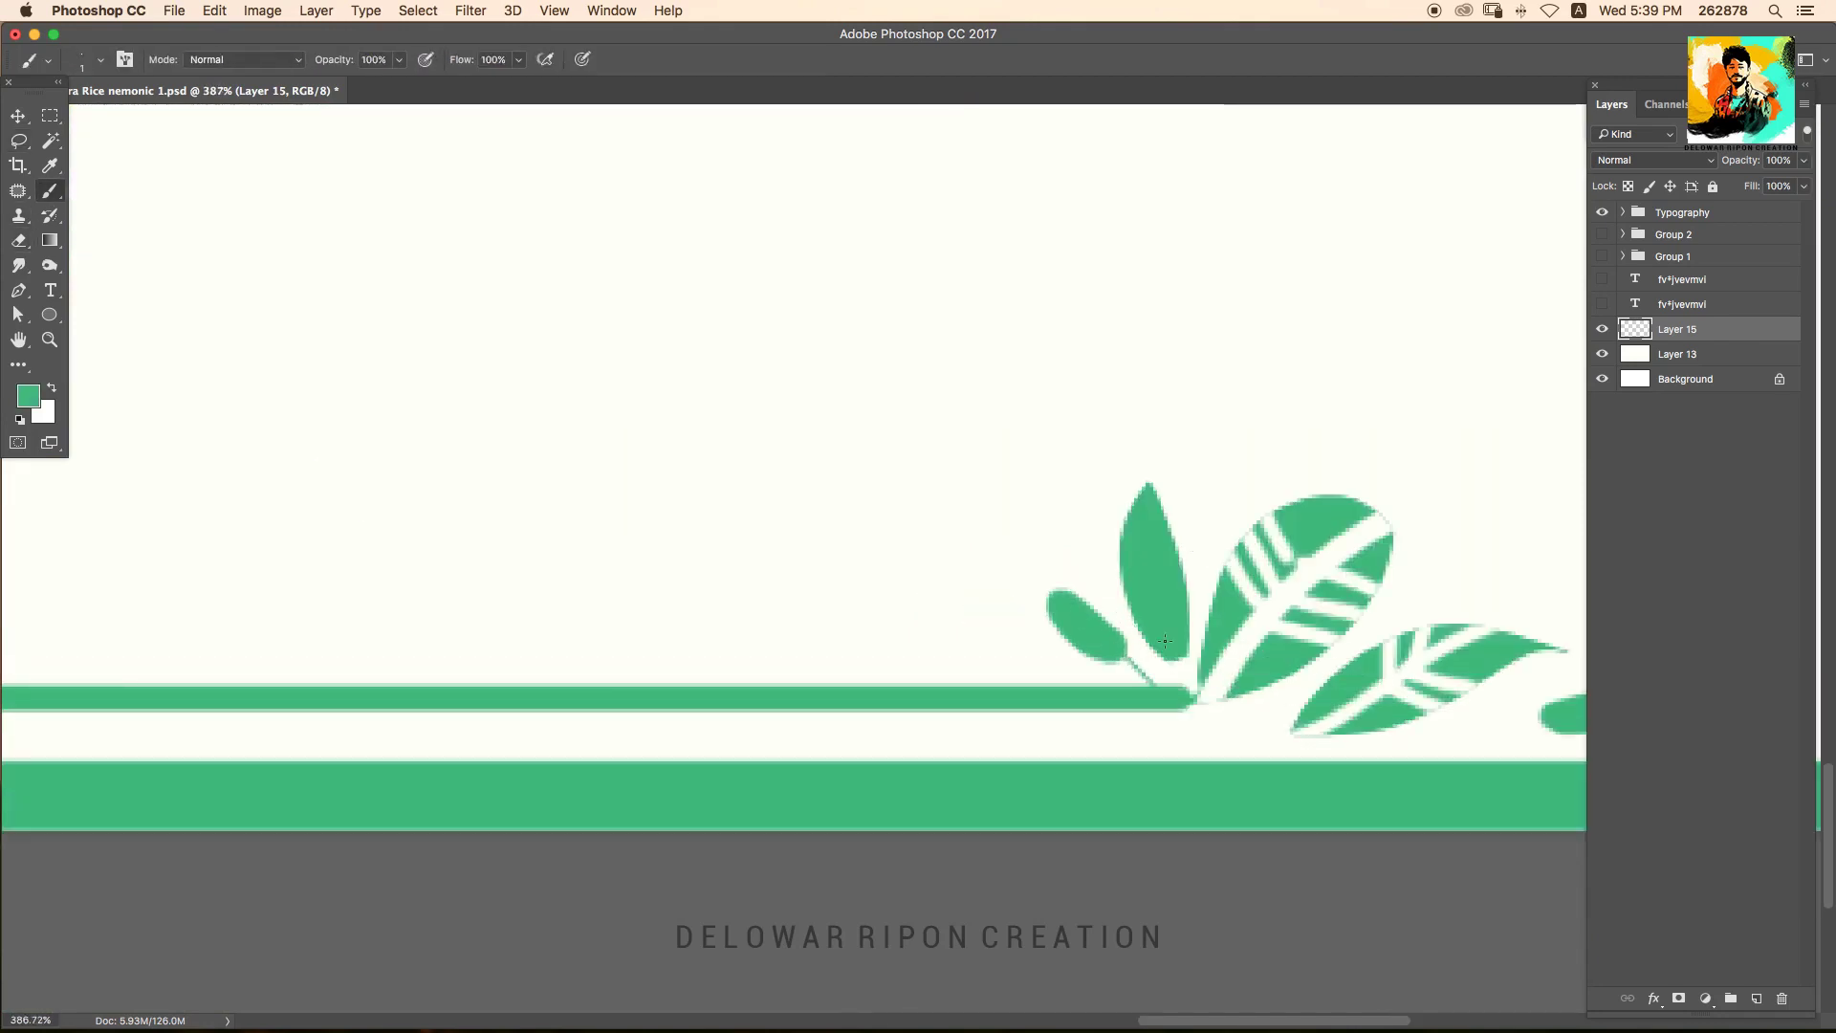
scroll(1315, 736, down, 3)
scroll(1431, 754, up, 2)
scroll(1390, 632, down, 5)
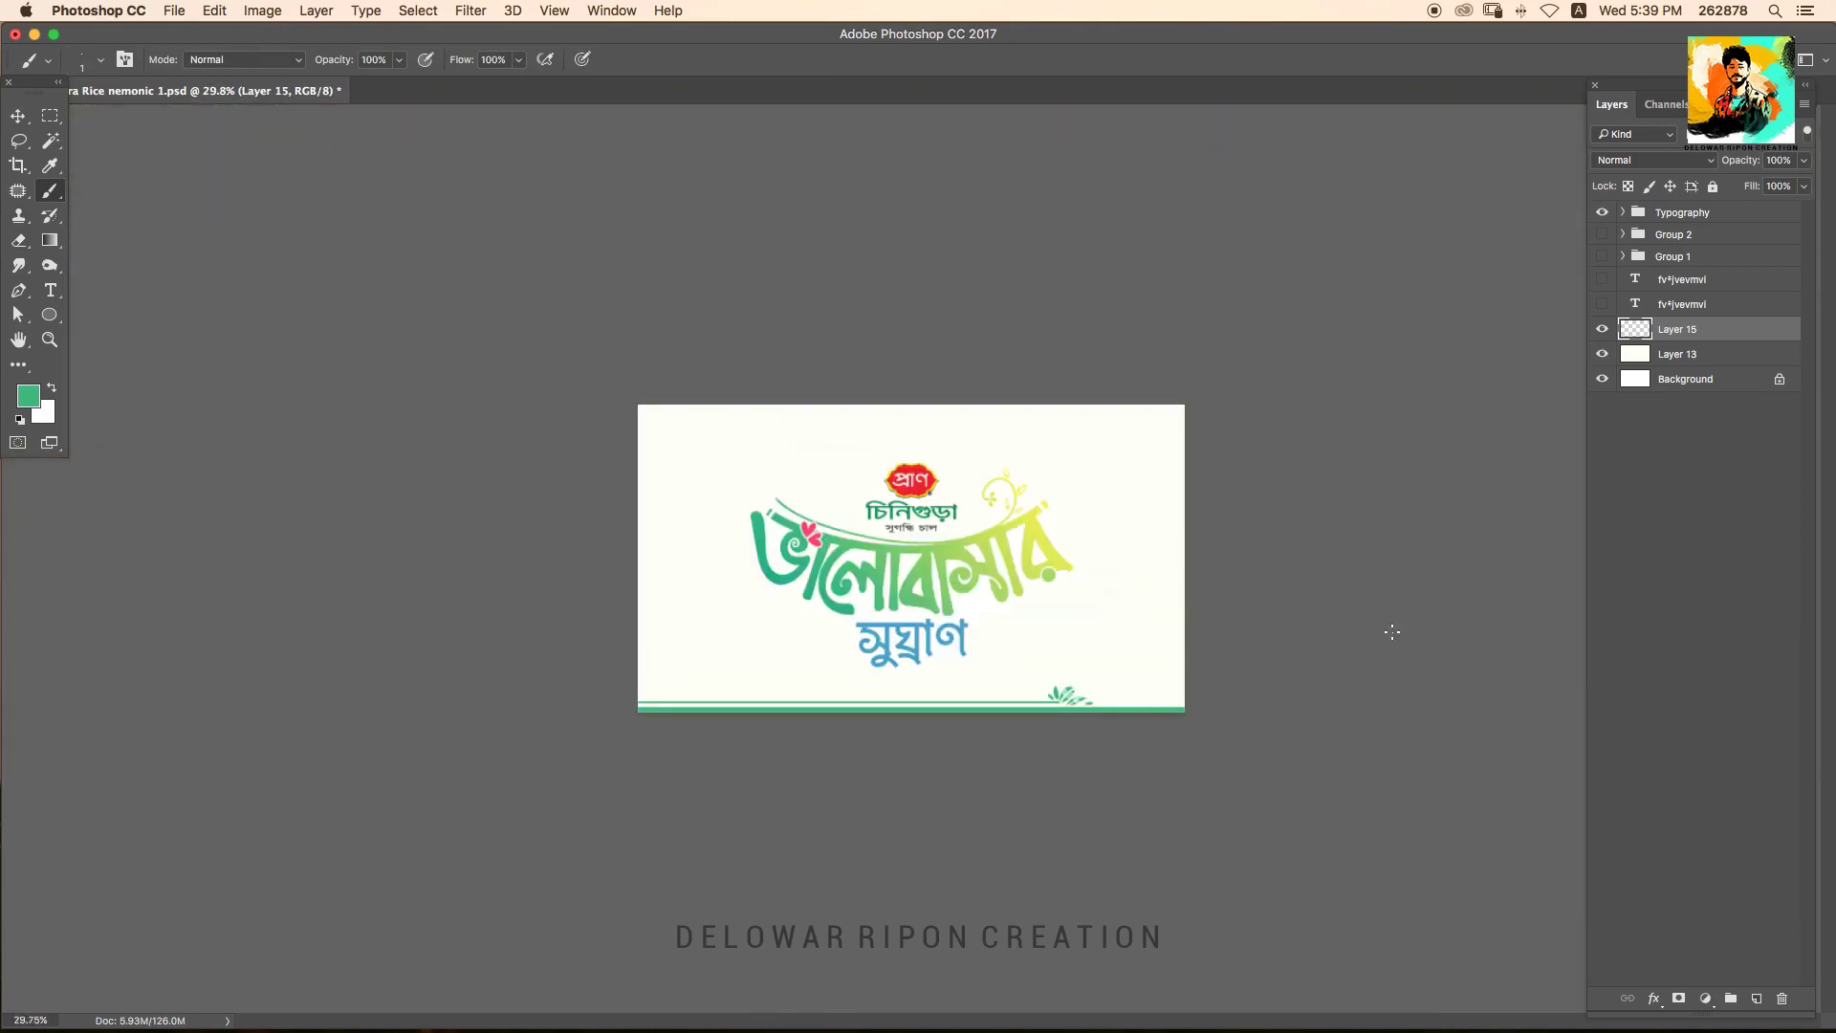
key(v)
key(d)
scroll(1181, 594, up, 1)
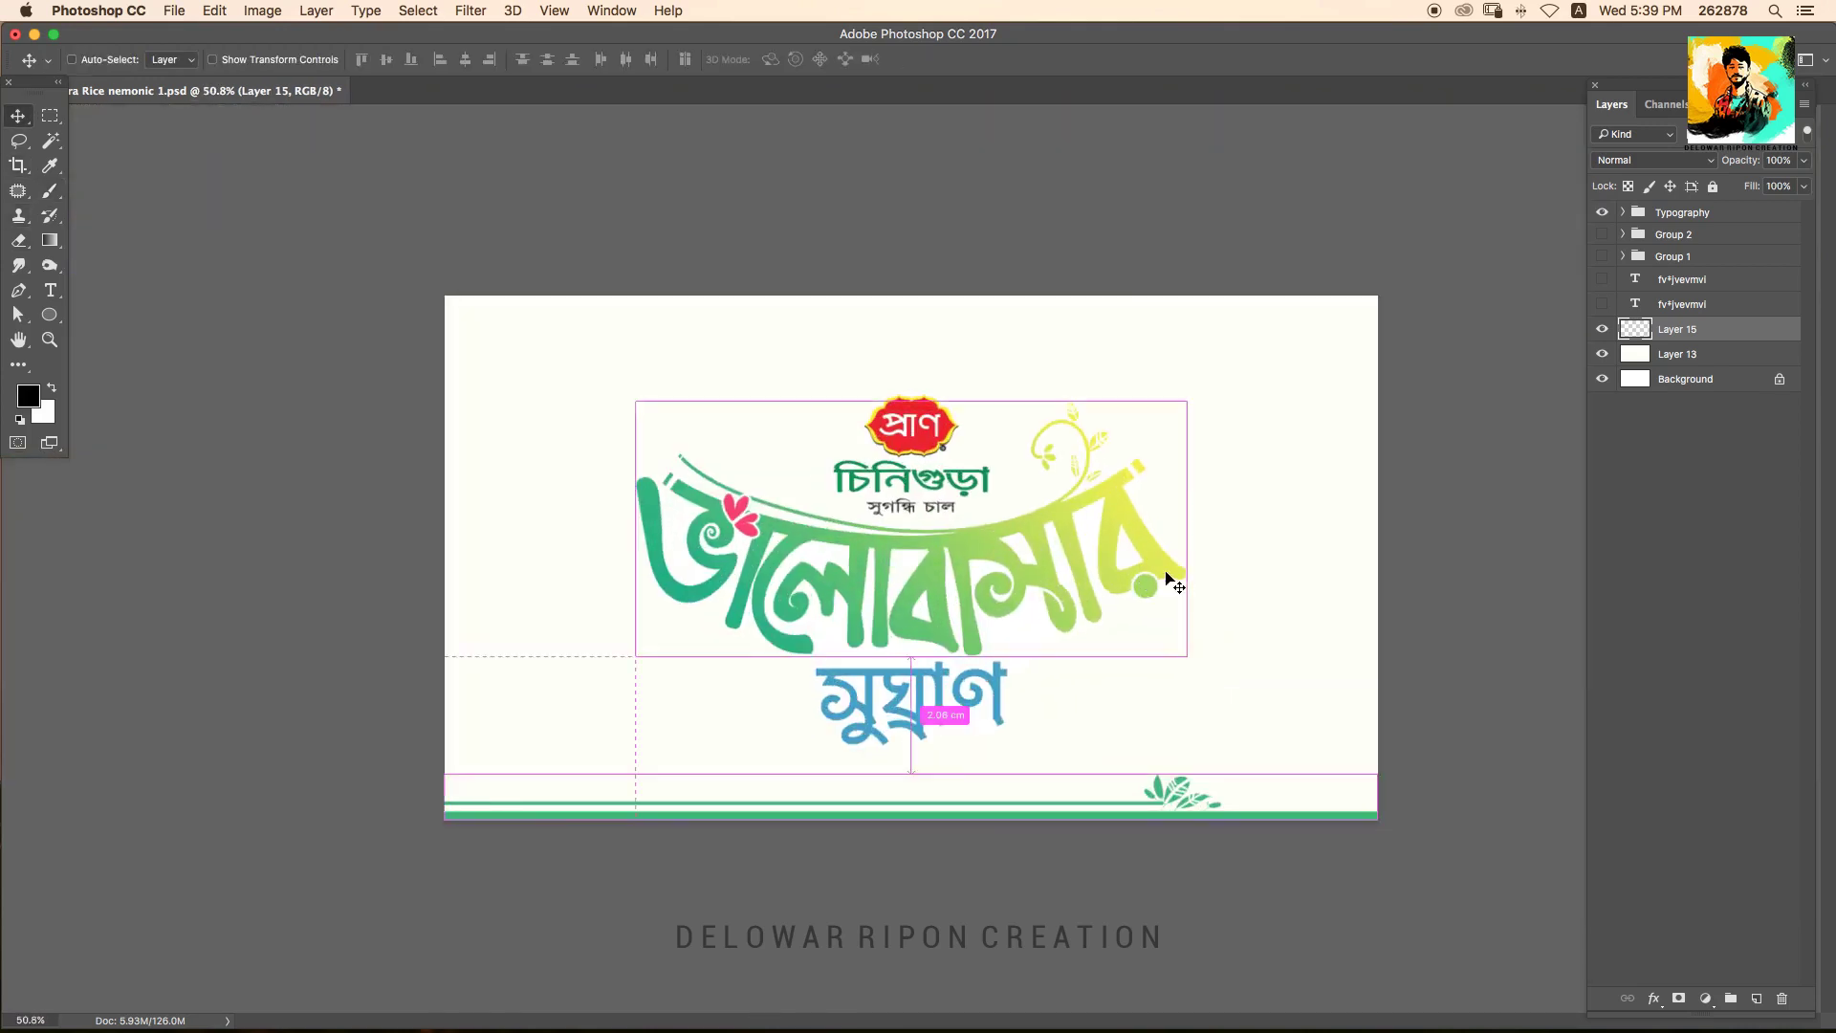
Recentre the Typography group on the canvas.
click(1669, 213)
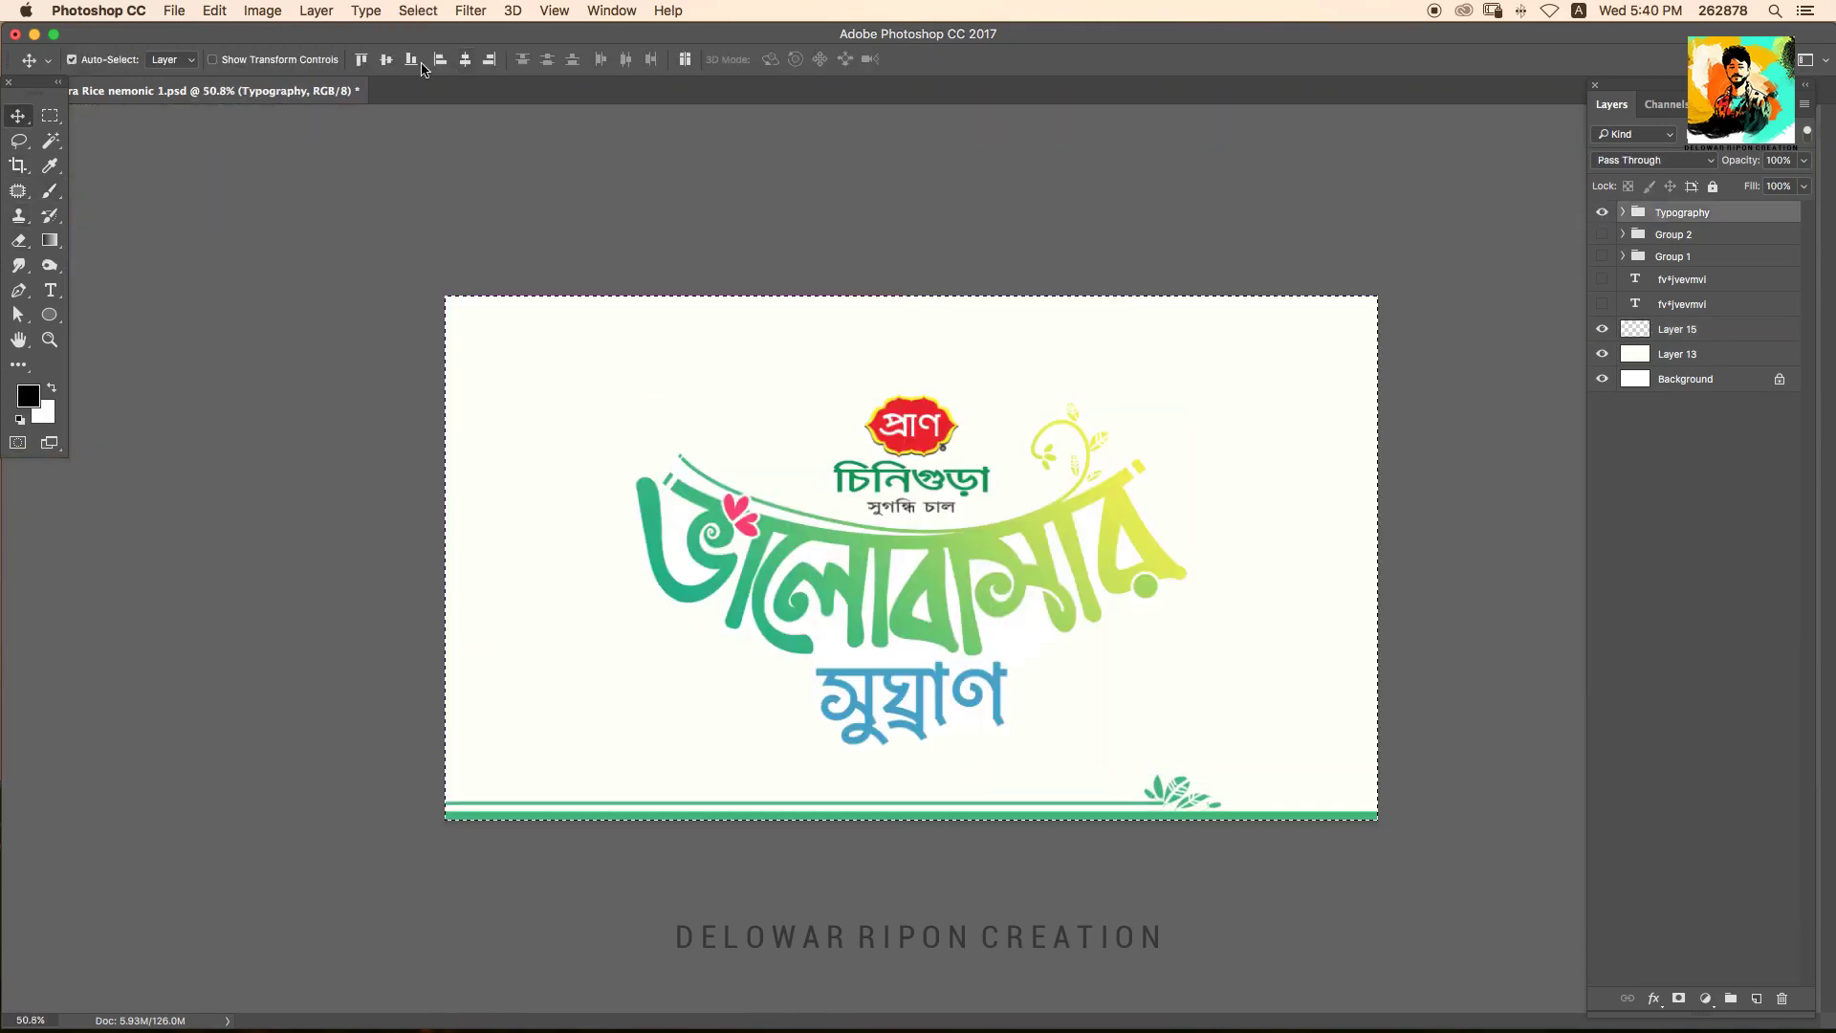
click(1603, 212)
click(1634, 355)
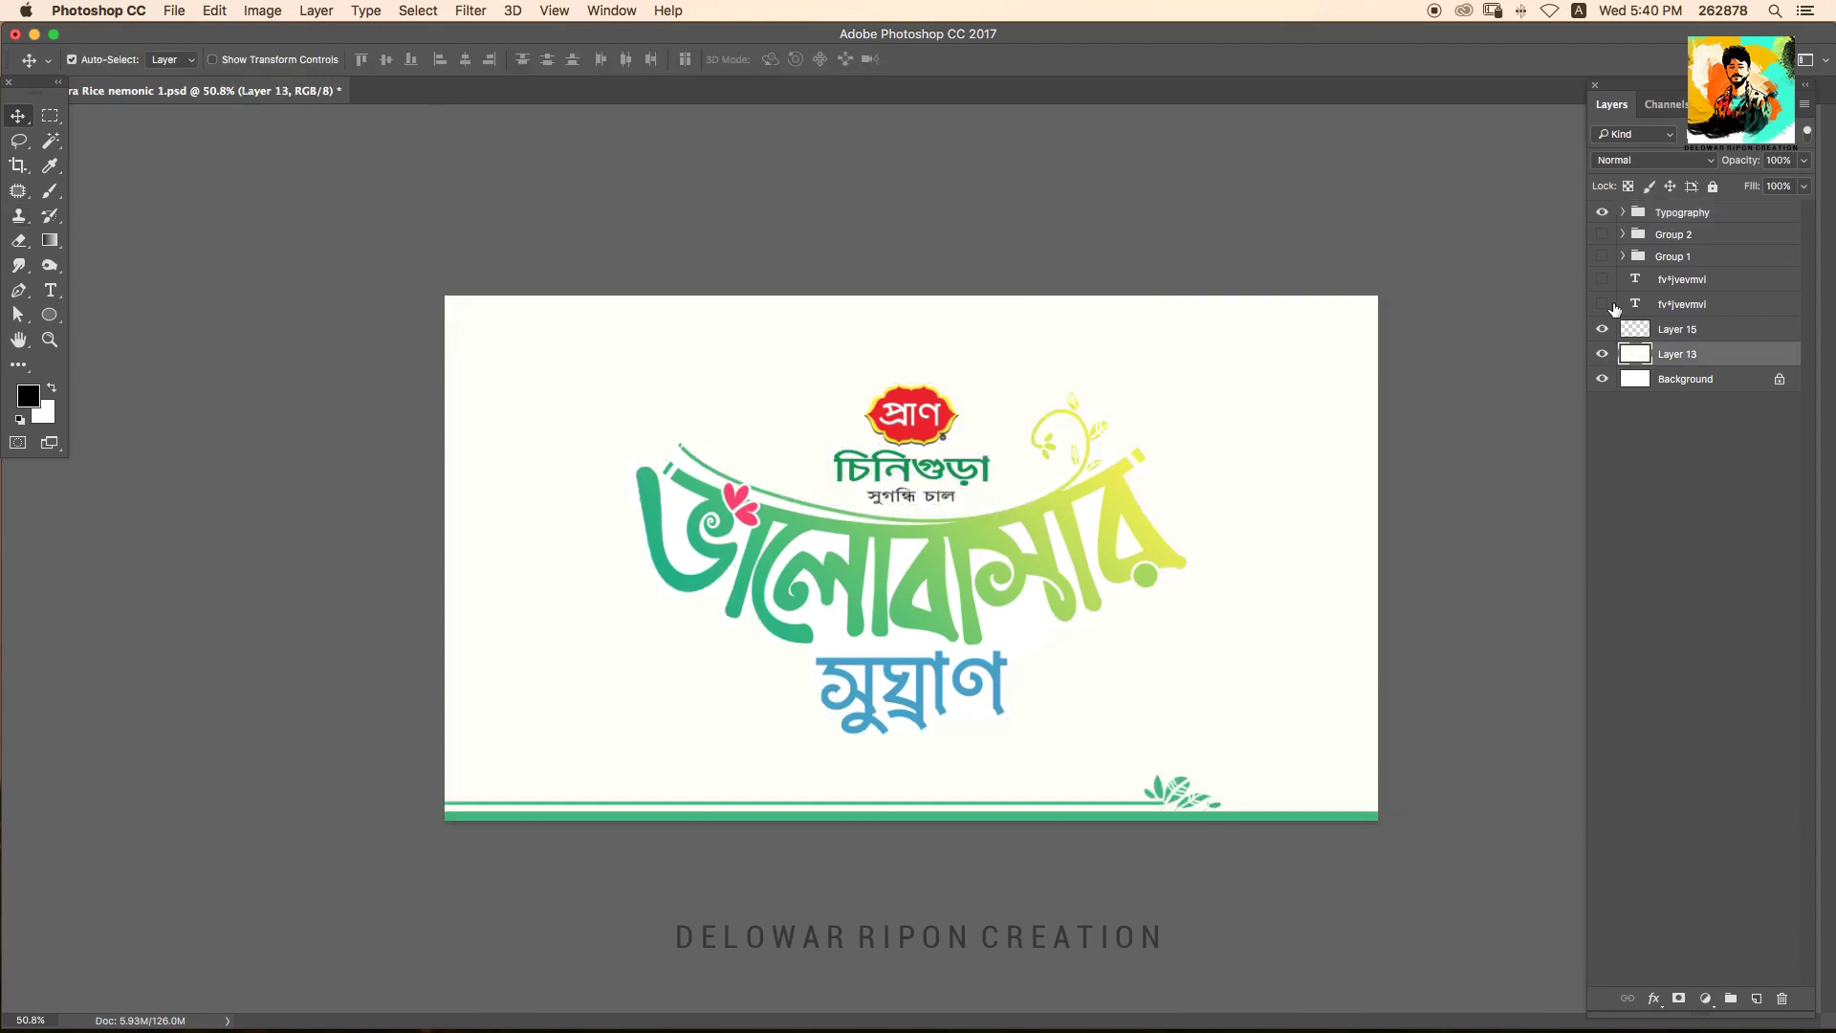
Shift the Layer 15 border and leaves' hue slightly toward teal with Hue/Saturation.
key(alt+bracketright)
key(ctrl+u)
drag(1606, 623, 1586, 623)
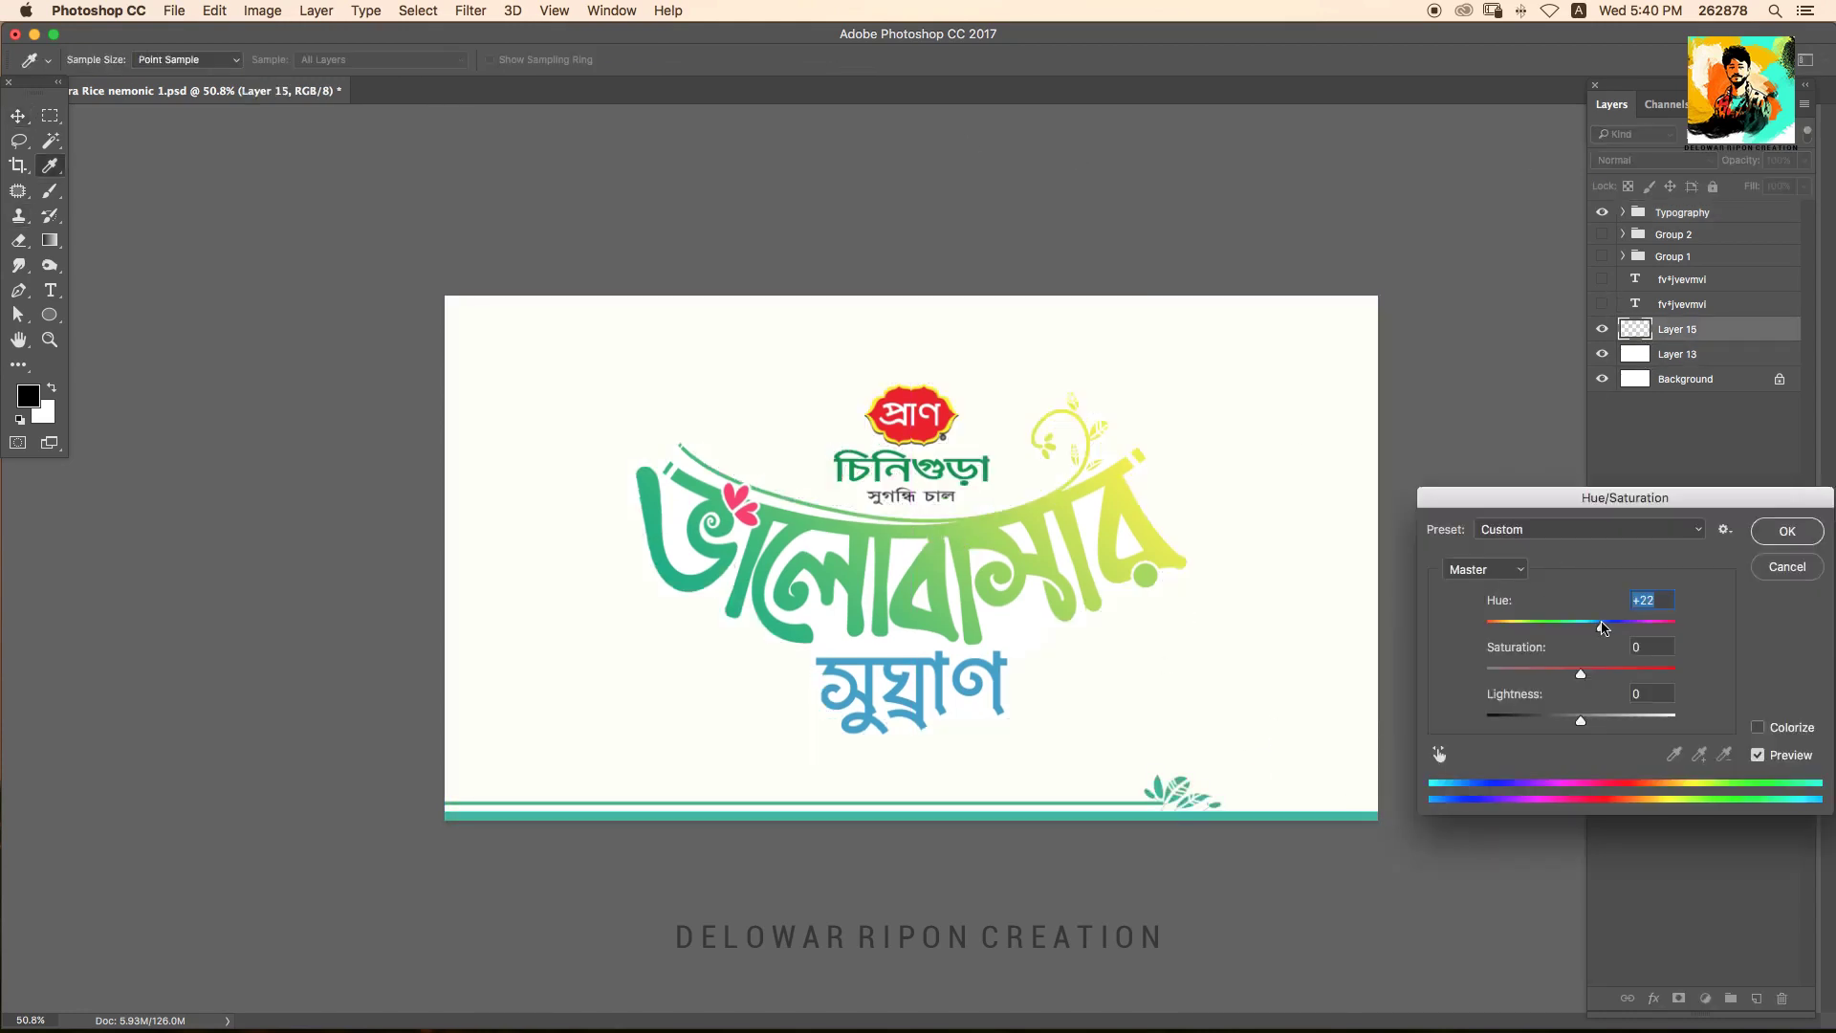
key(Return)
key(v)
scroll(1221, 566, up, 3)
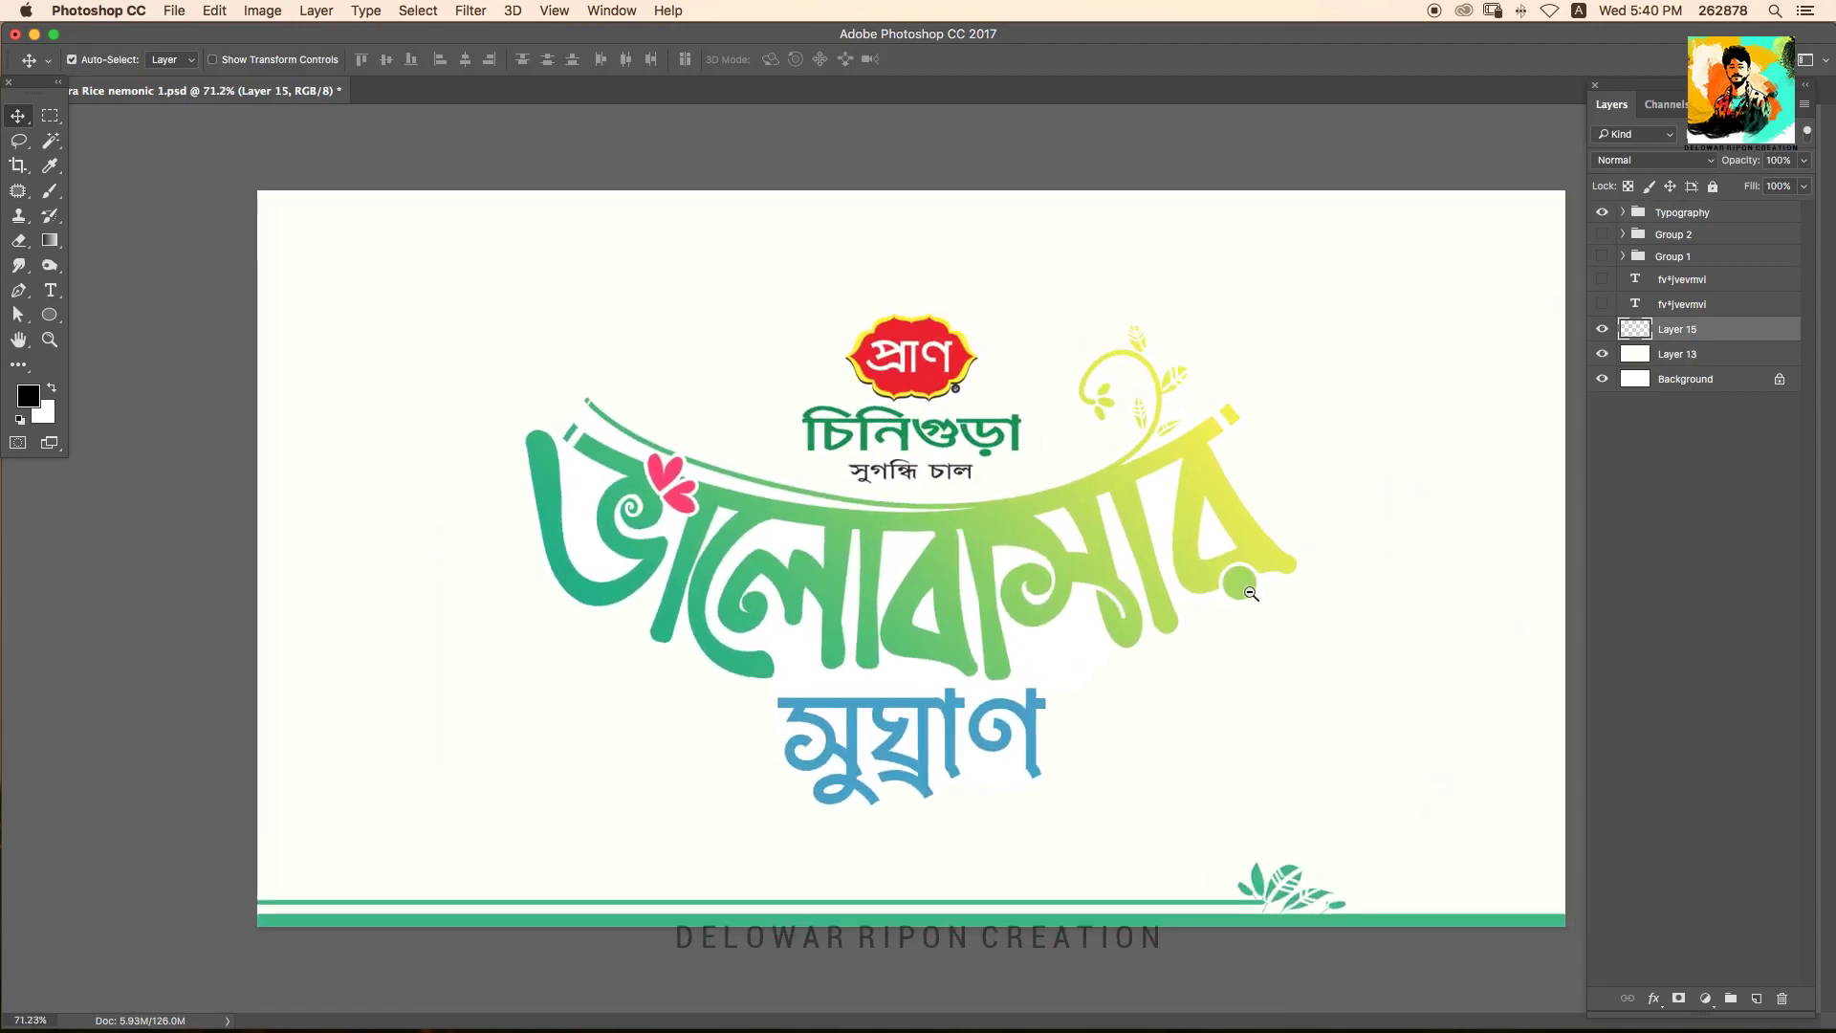